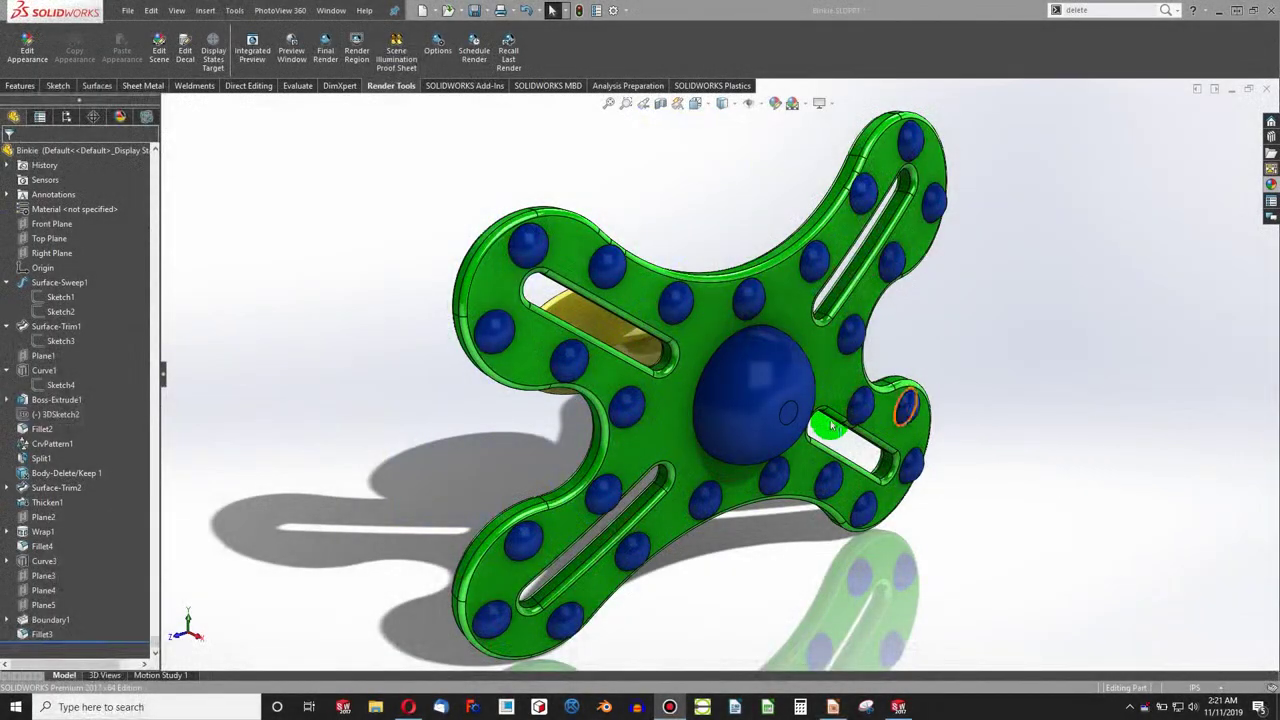
Step: Examine the finished Binkie model from several sides, including the curved green shield's edge, its blue bumps and the nipple
middle_drag(831, 425, 786, 563)
scroll(786, 563, up, 1)
middle_drag(697, 424, 729, 243)
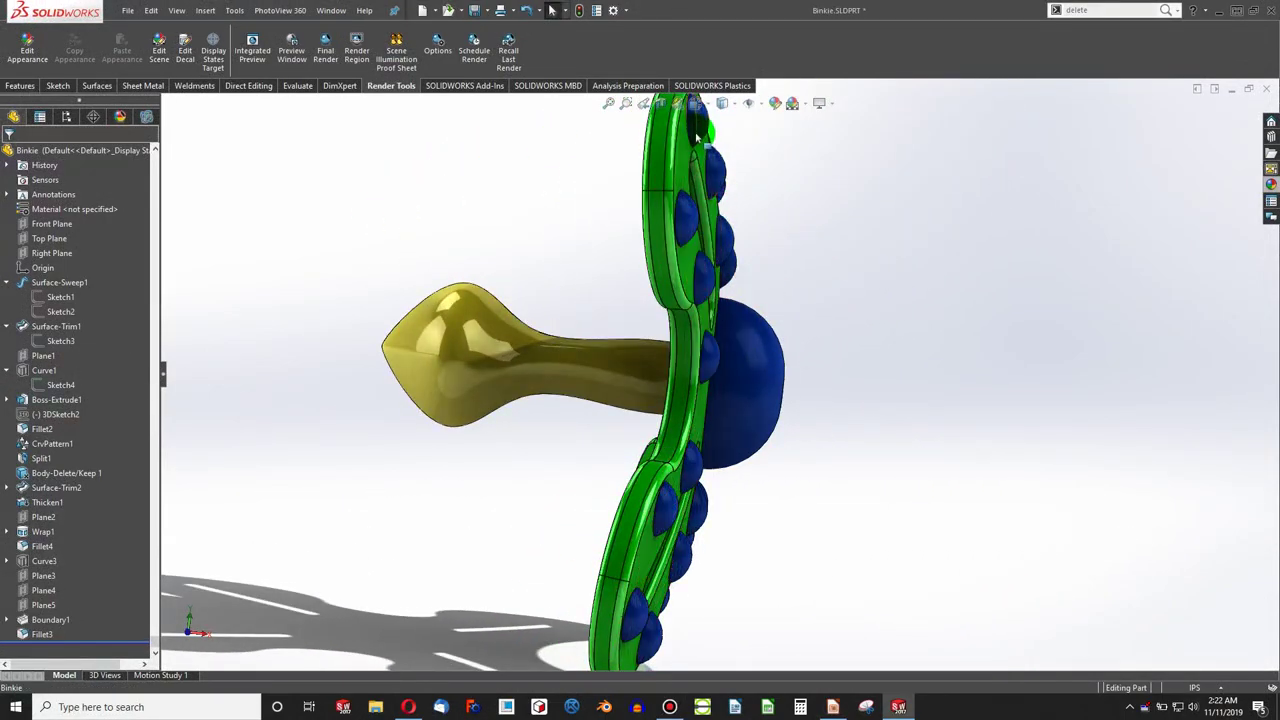
scroll(695, 133, down, 5)
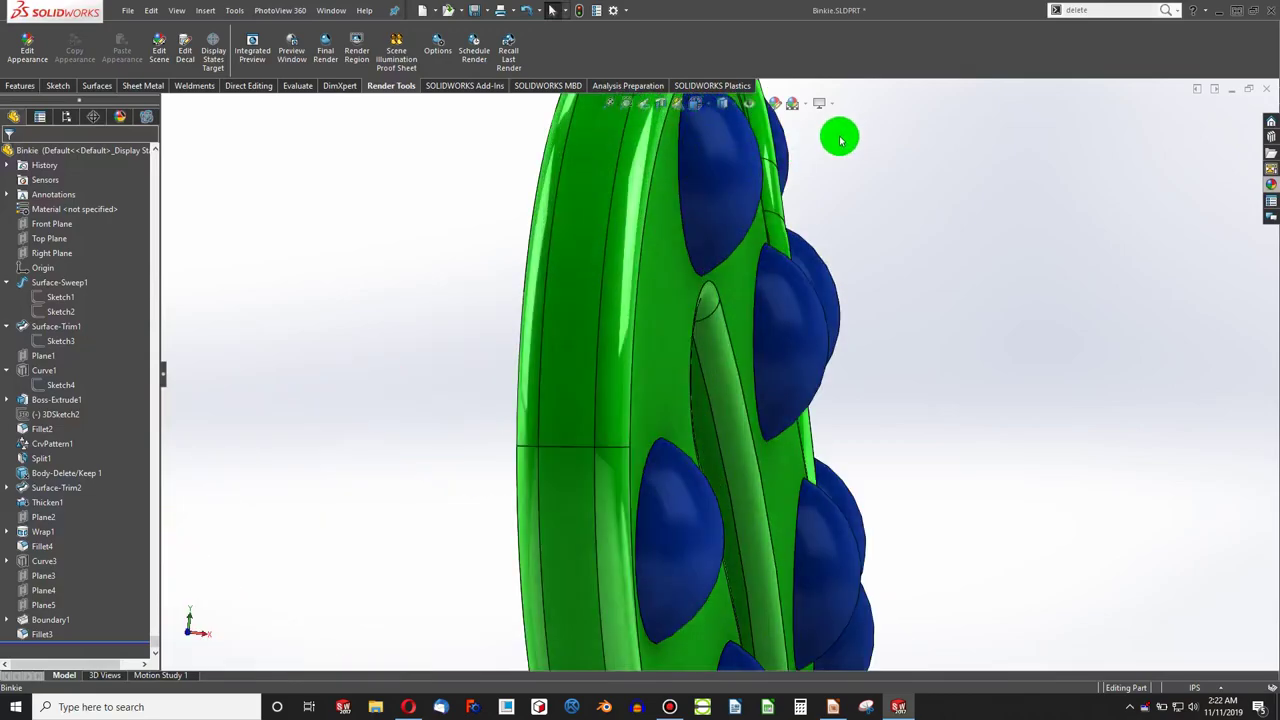
scroll(865, 200, up, 9)
scroll(705, 590, down, 3)
scroll(703, 594, up, 4)
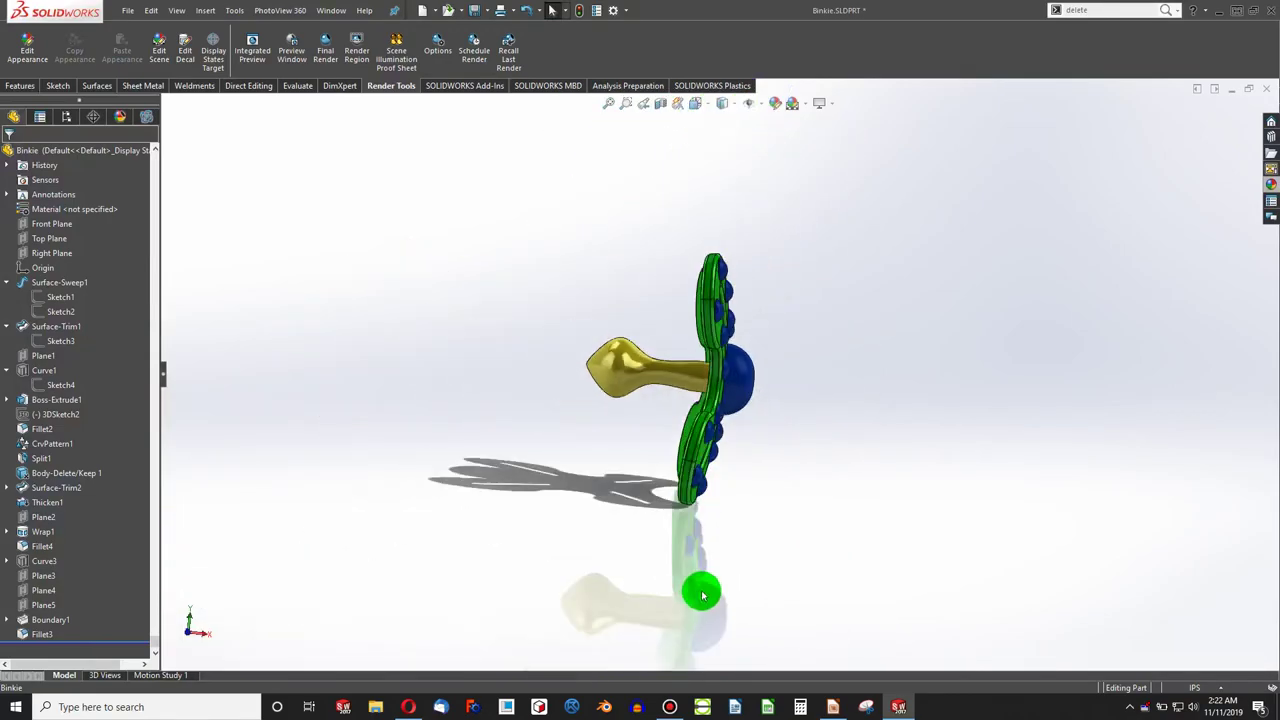
scroll(703, 594, down, 4)
scroll(706, 404, down, 3)
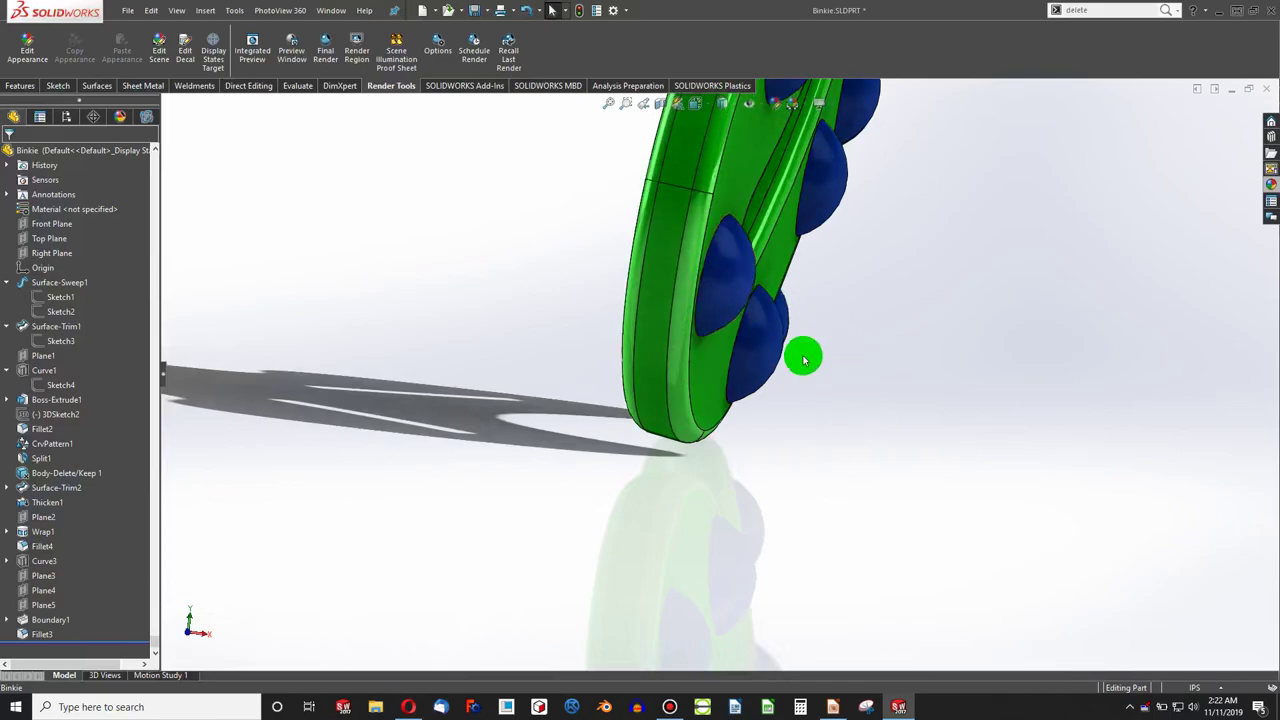
scroll(803, 356, up, 5)
middle_drag(820, 186, 805, 137)
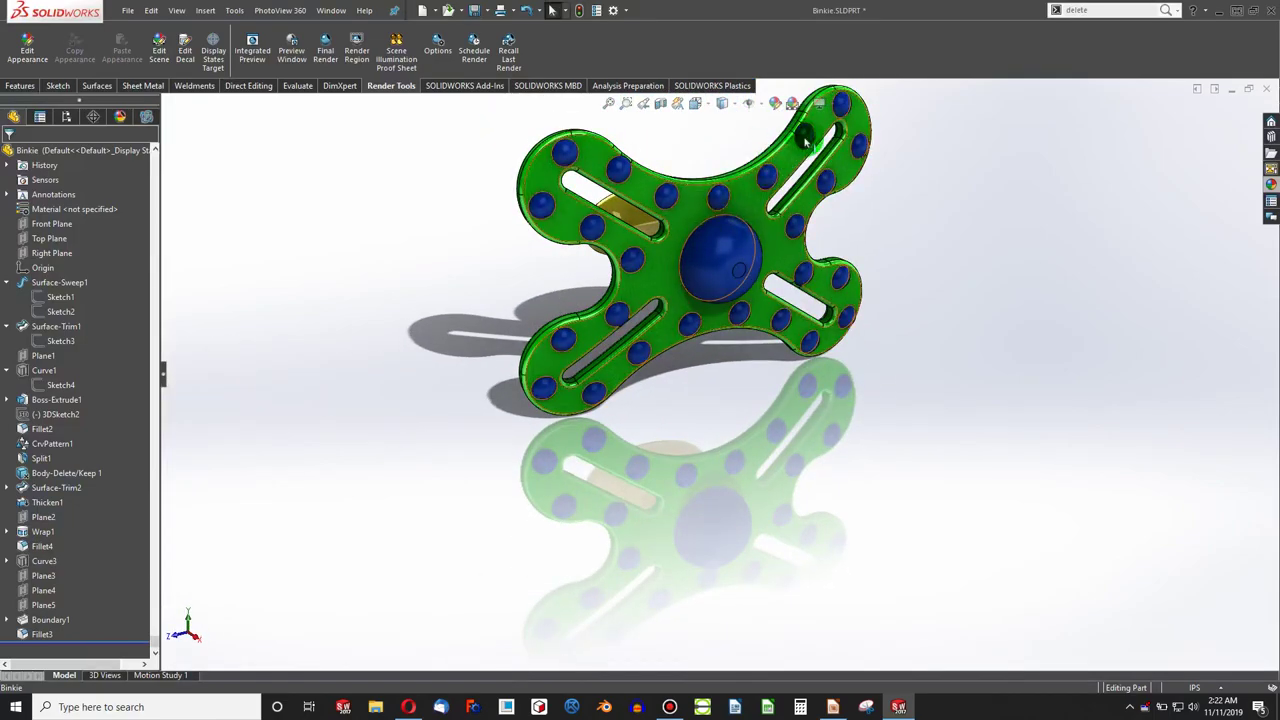
middle_drag(795, 278, 778, 495)
scroll(748, 307, down, 3)
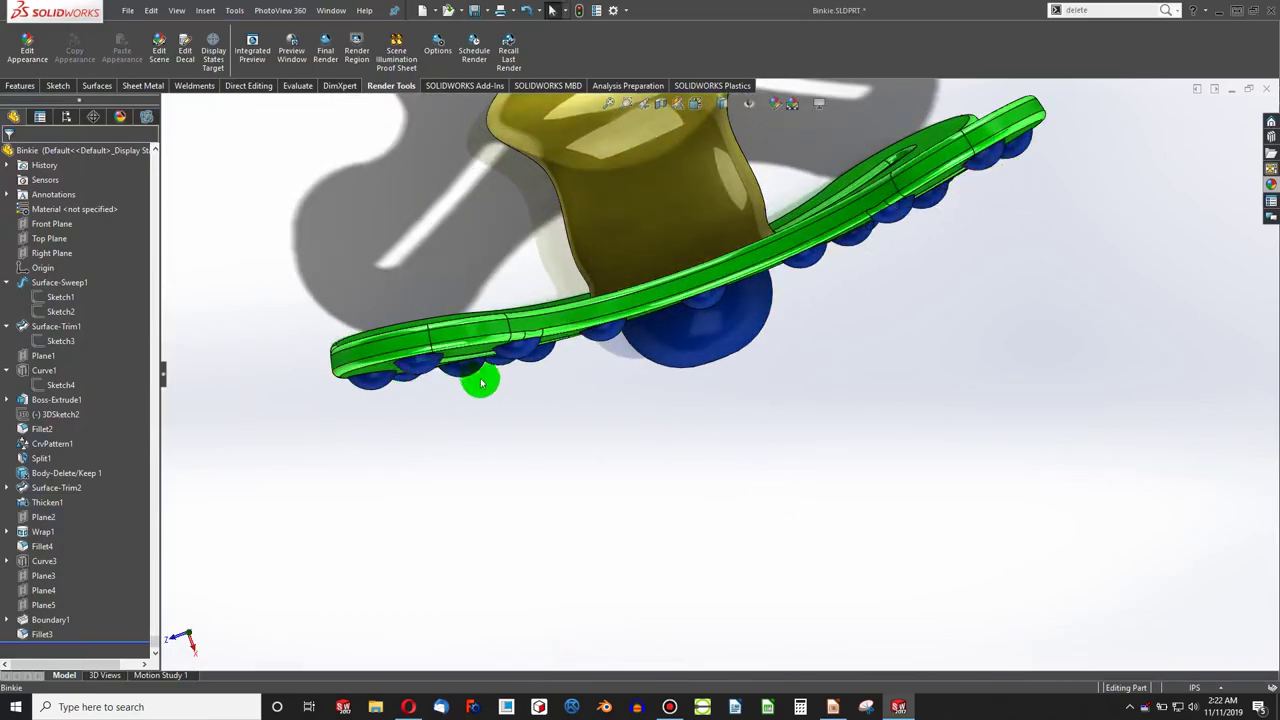
middle_drag(814, 334, 697, 369)
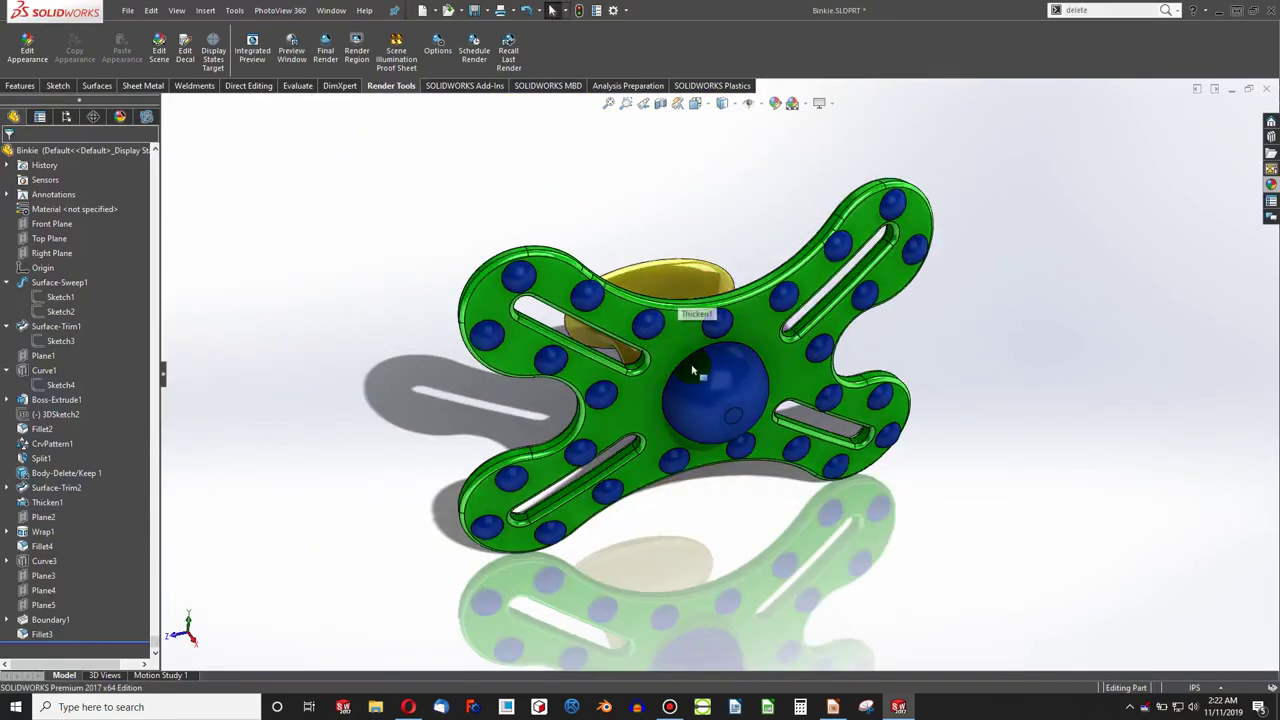
Step: Create a new part document and start a sketch on the Top Plane
click(423, 10)
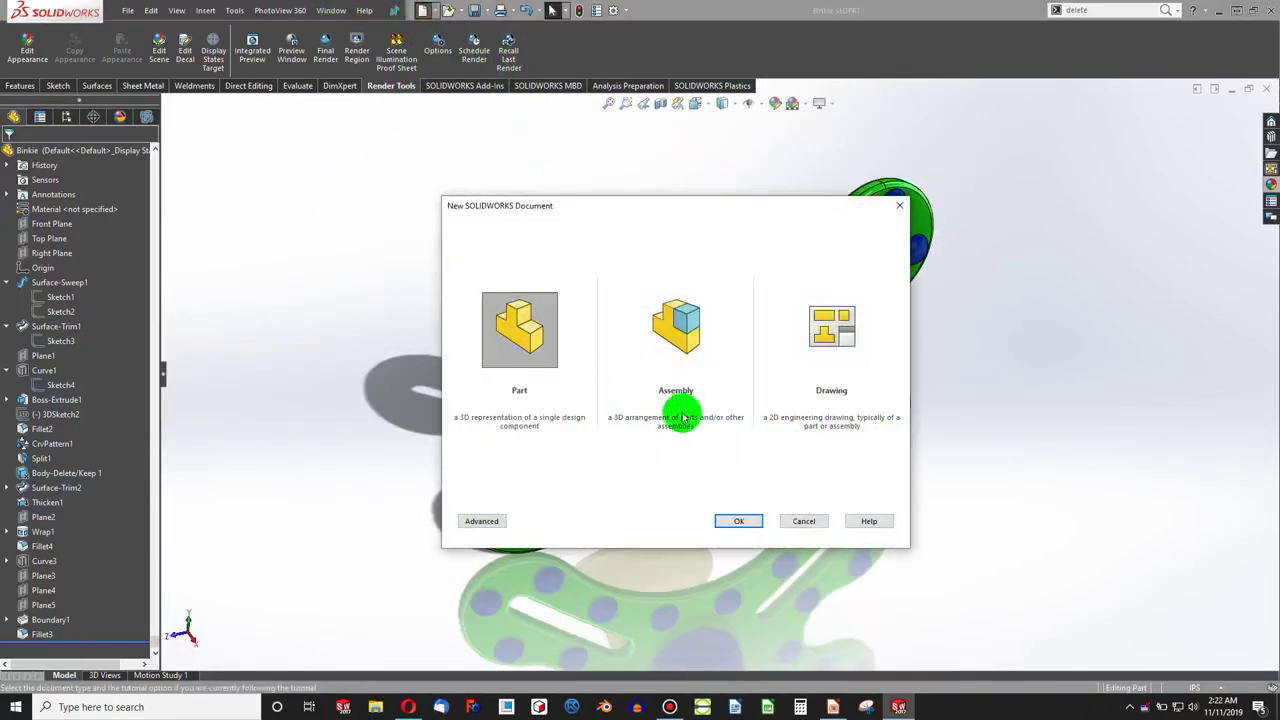
click(738, 521)
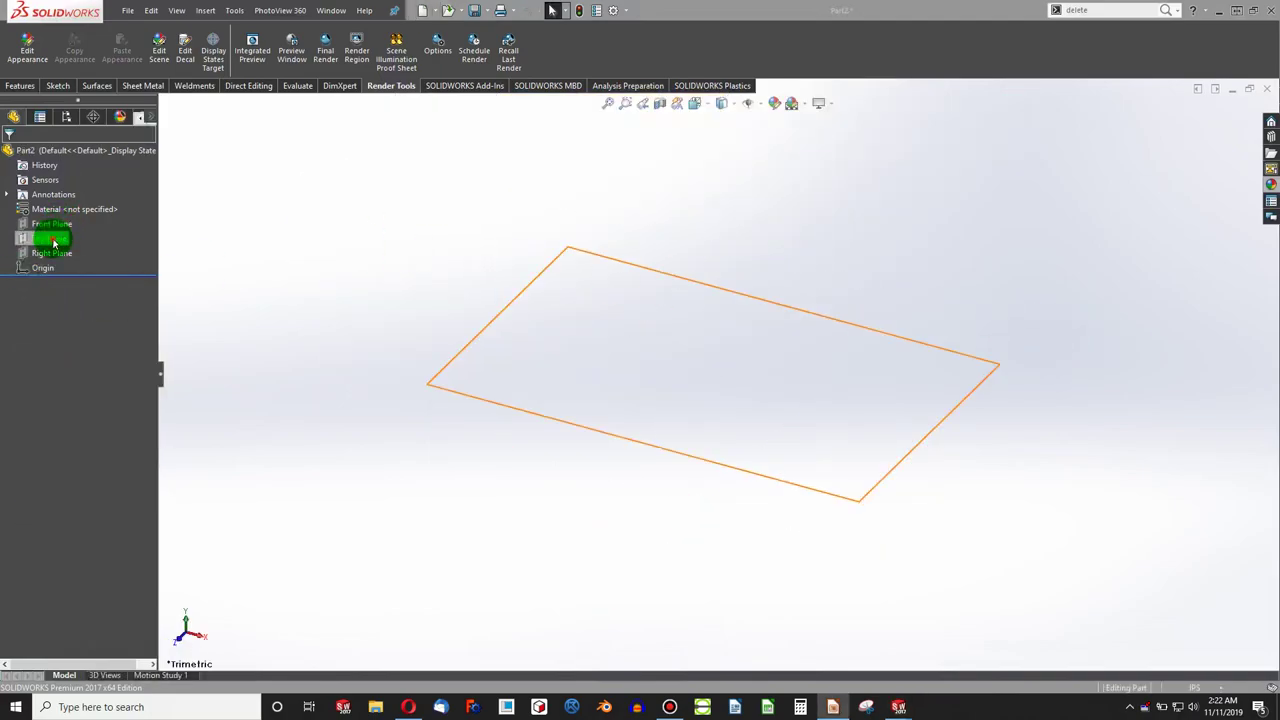
click(53, 241)
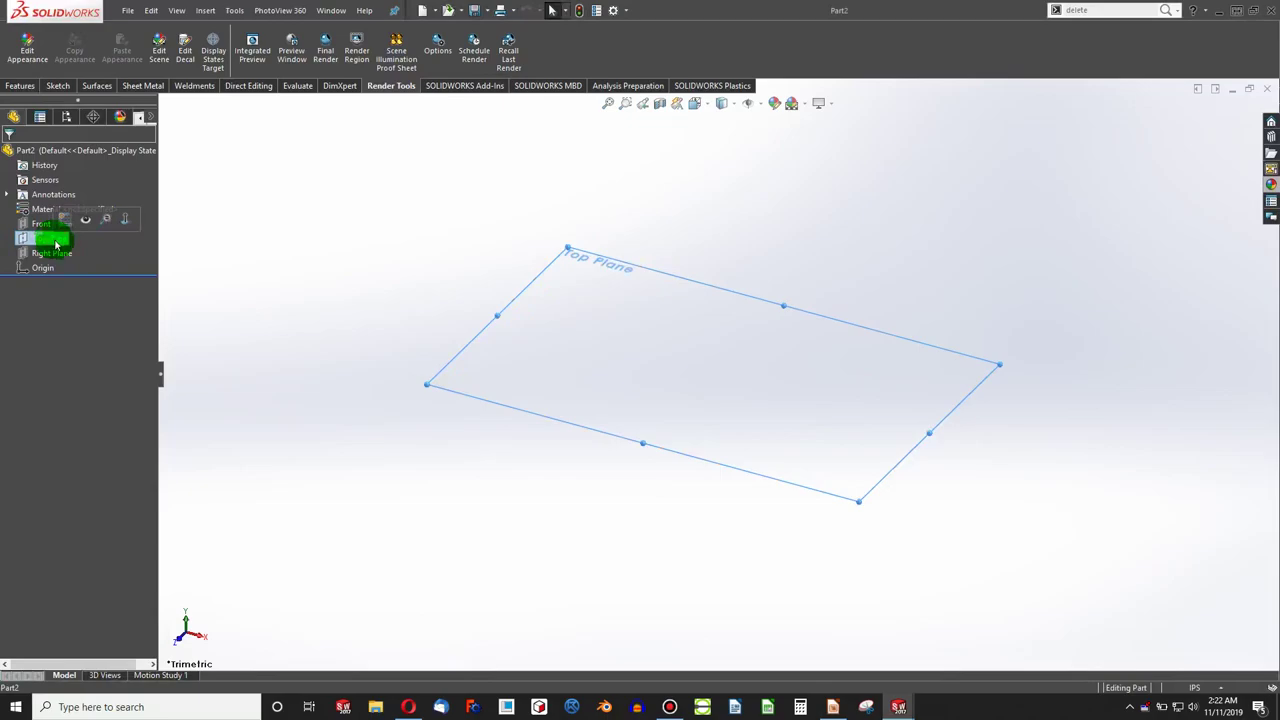
click(91, 128)
click(57, 84)
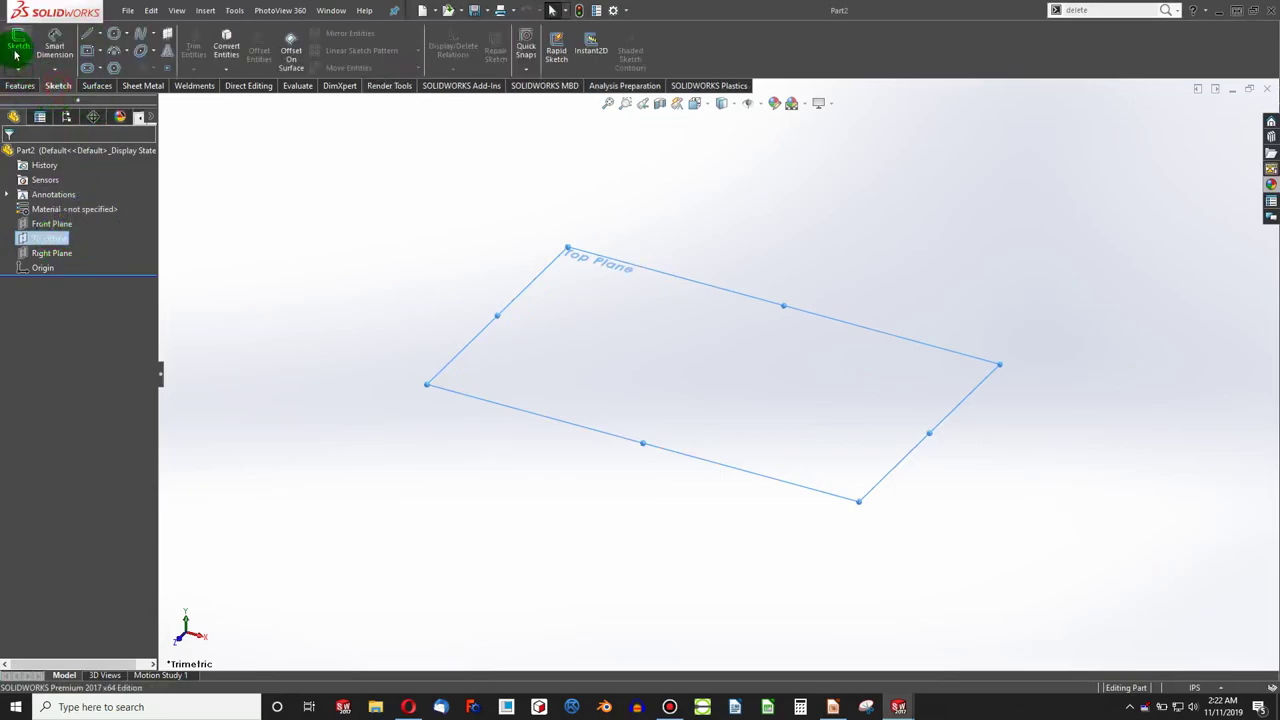
click(16, 48)
Step: Draw a three-point arc about 3.8 in tall beside the origin, bulging toward positive X
click(107, 49)
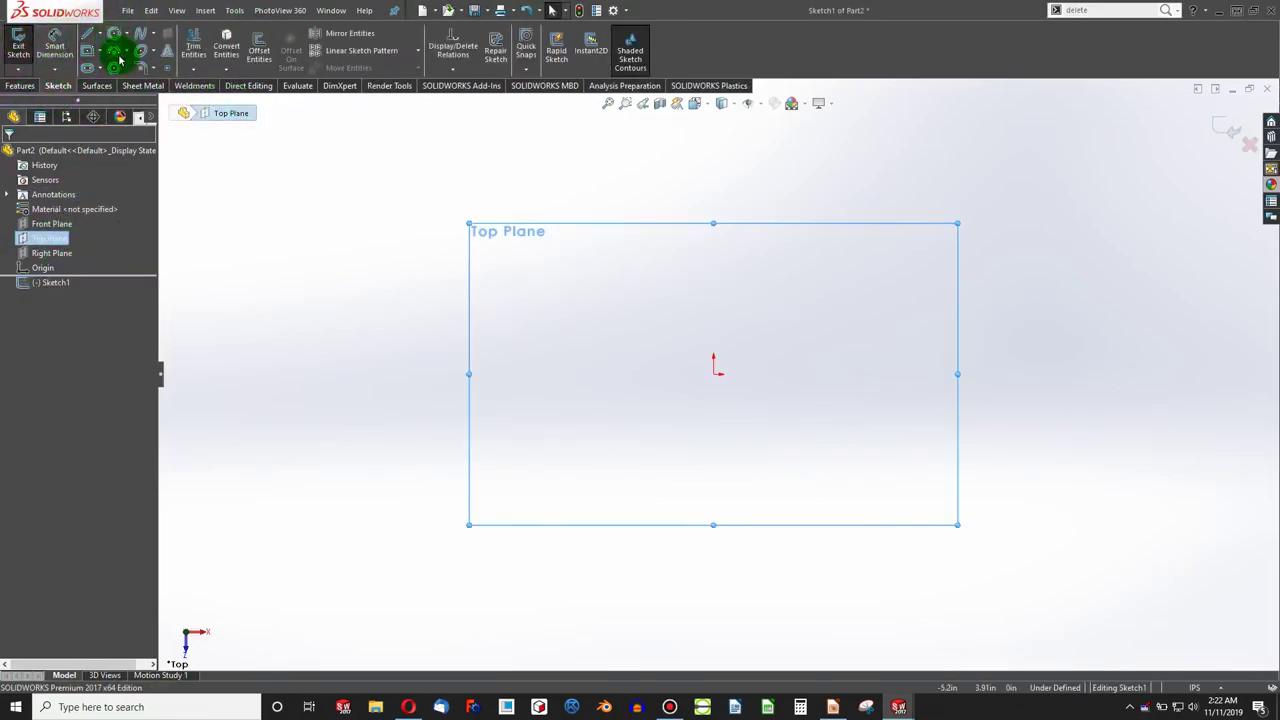
click(710, 260)
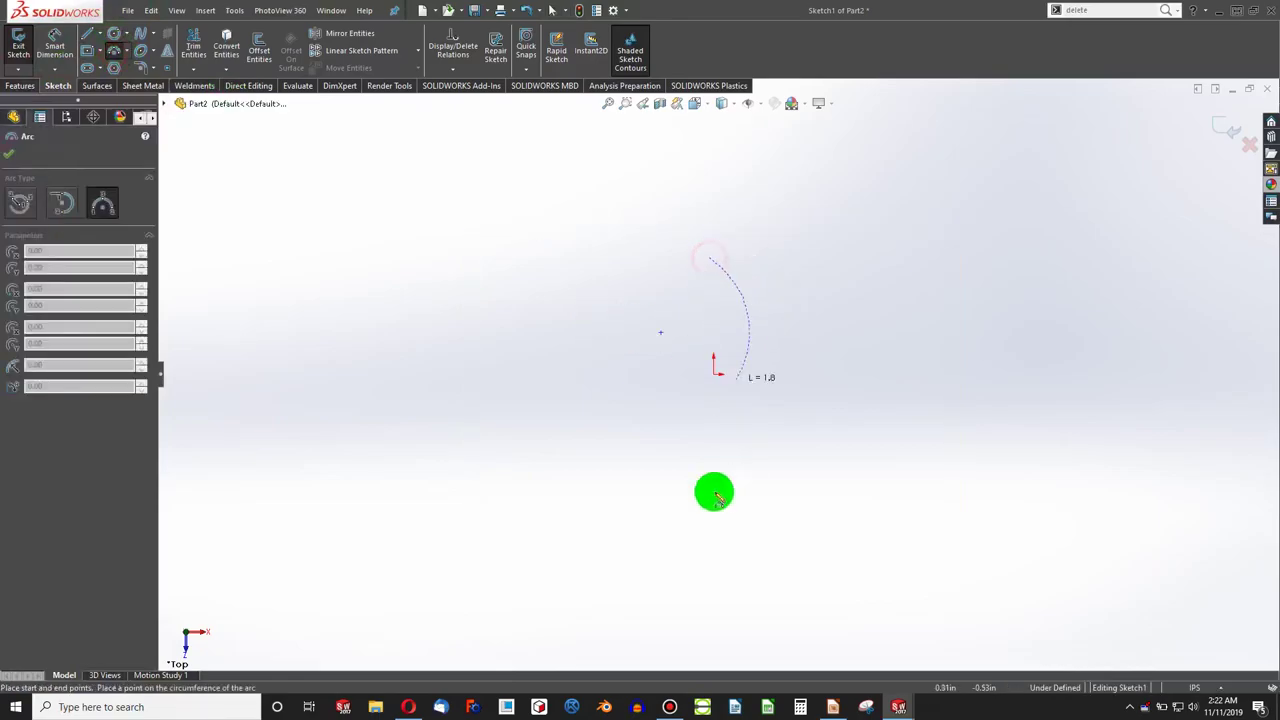
click(705, 520)
click(778, 400)
key(Escape)
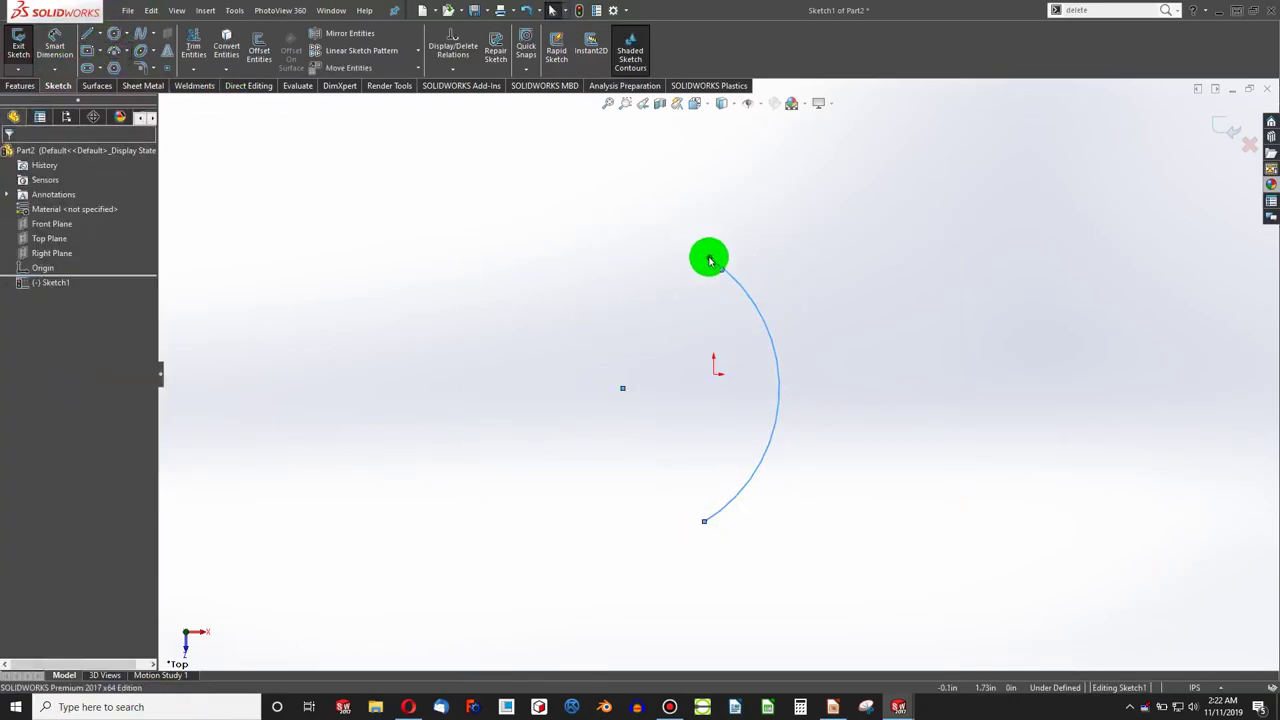
Step: Align the arc's two endpoints and the origin with a Vertical relation
click(710, 258)
ctrl+click(705, 521)
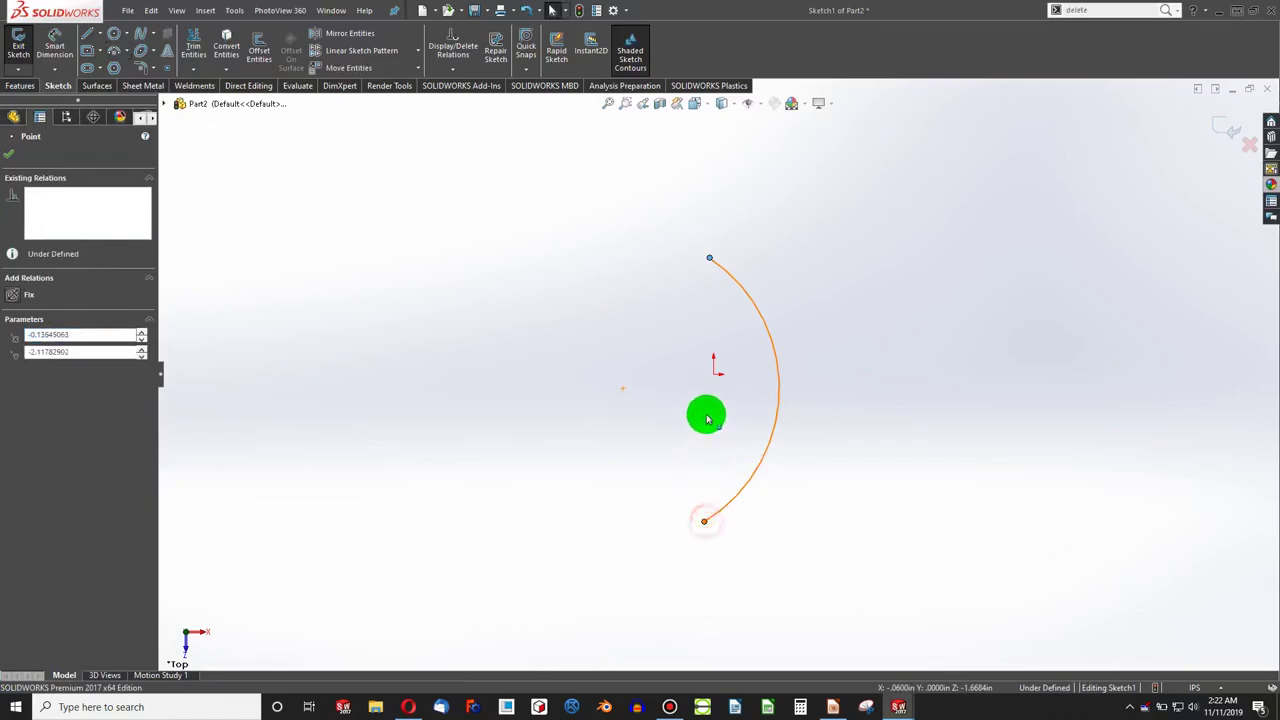
ctrl+click(714, 374)
click(28, 386)
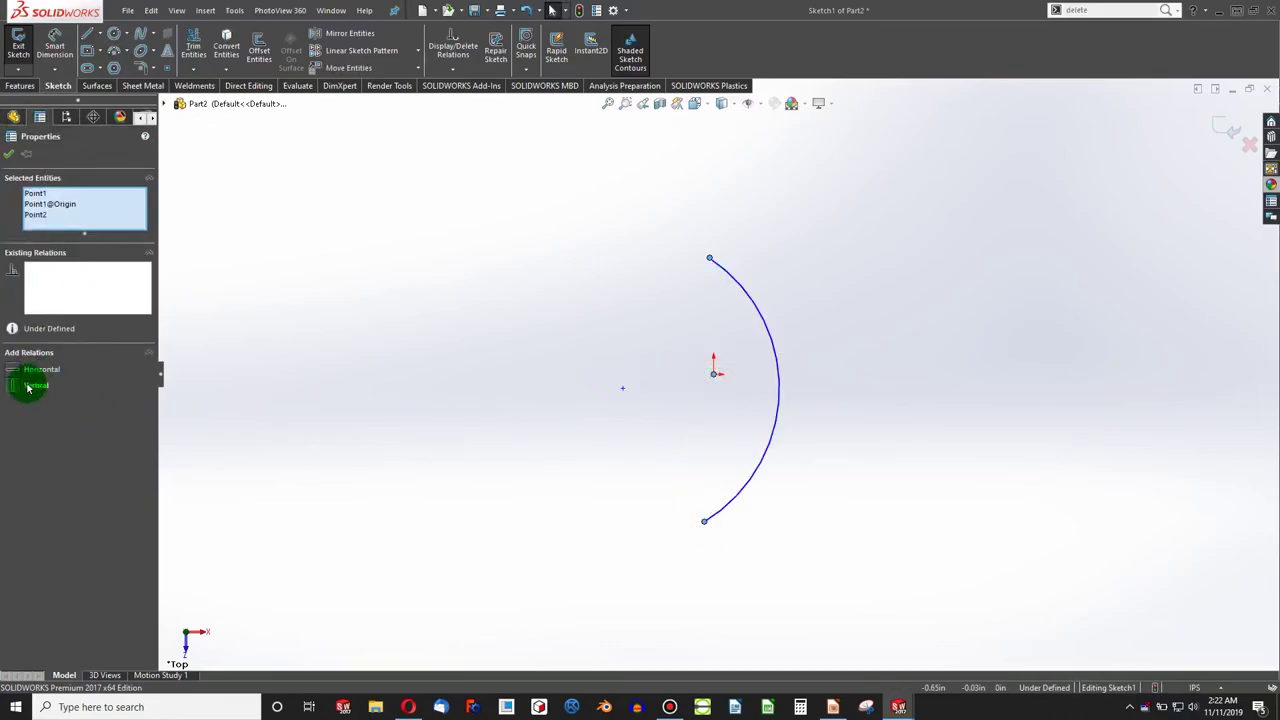
click(471, 435)
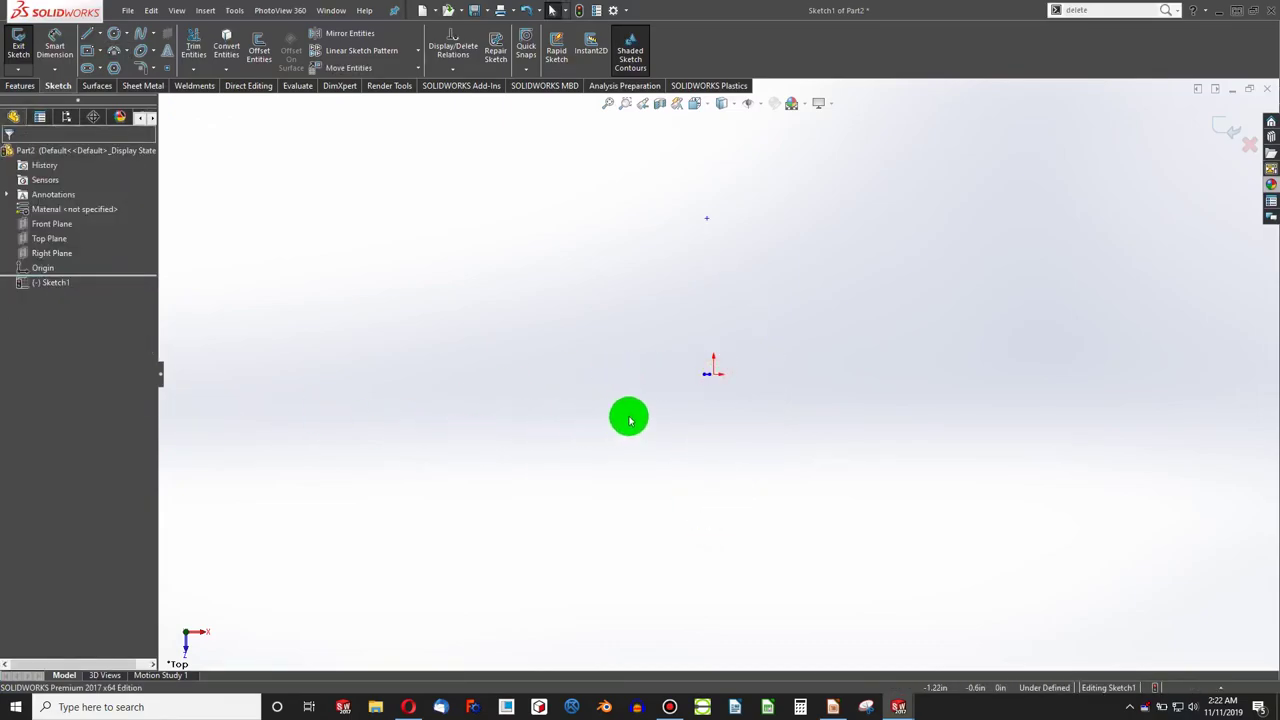
key(ctrl+z)
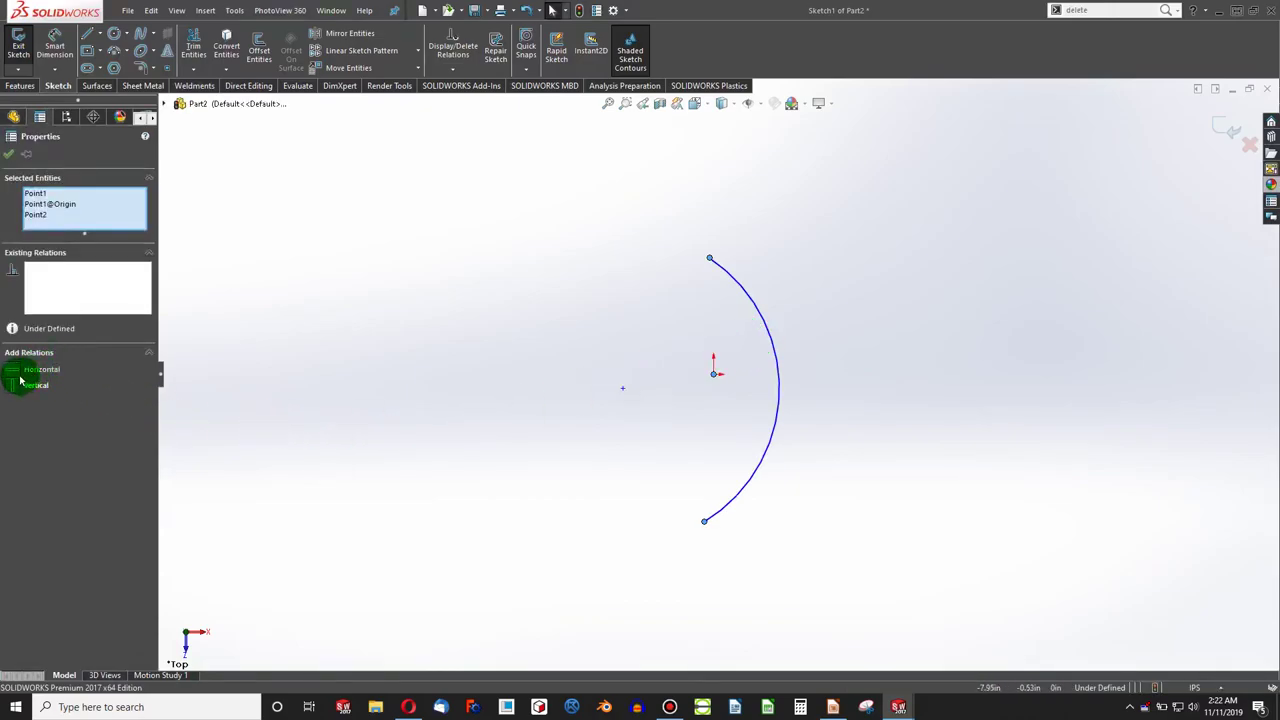
click(623, 407)
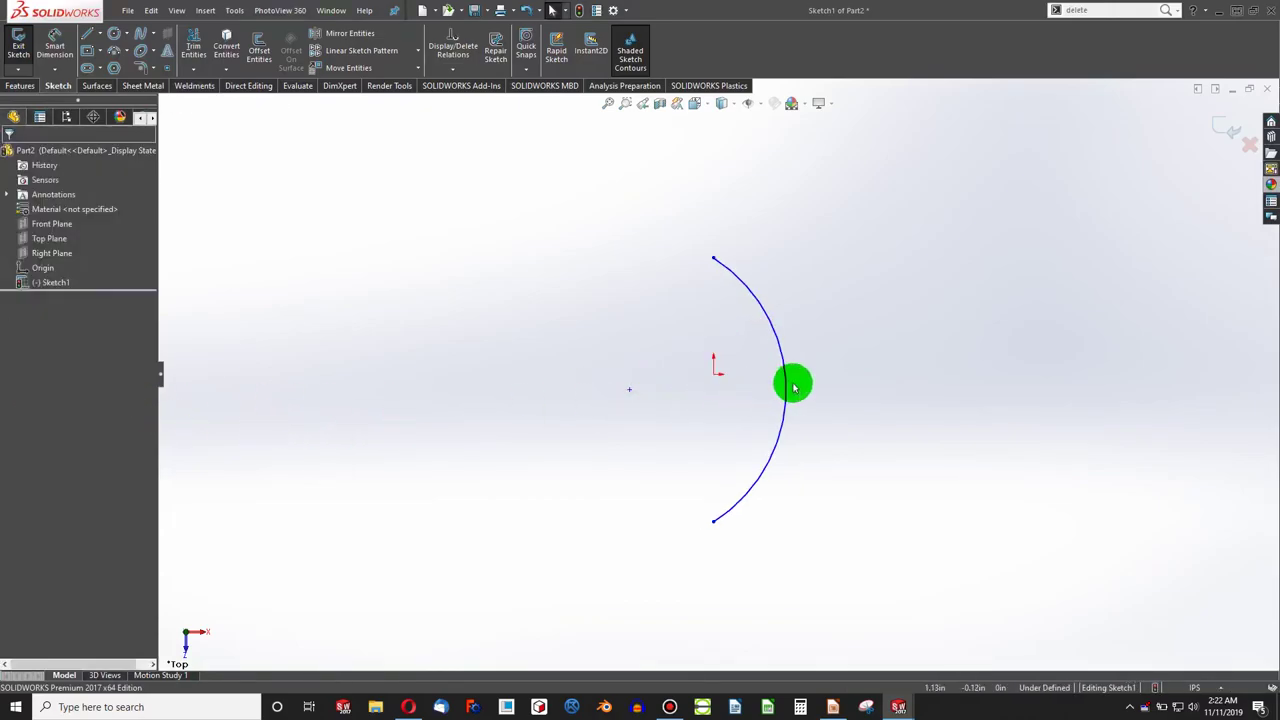
Step: Align the arc's midpoint with the origin using a Horizontal relation
right_click(786, 383)
click(823, 396)
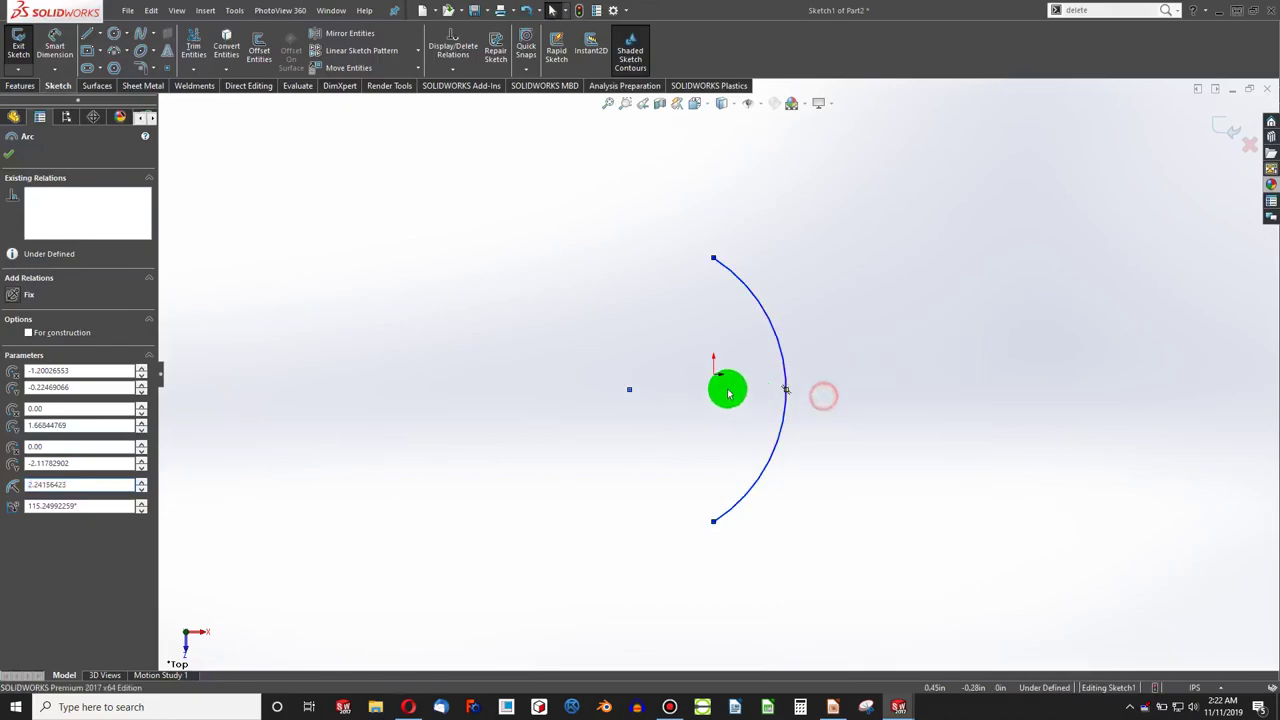
ctrl+click(712, 376)
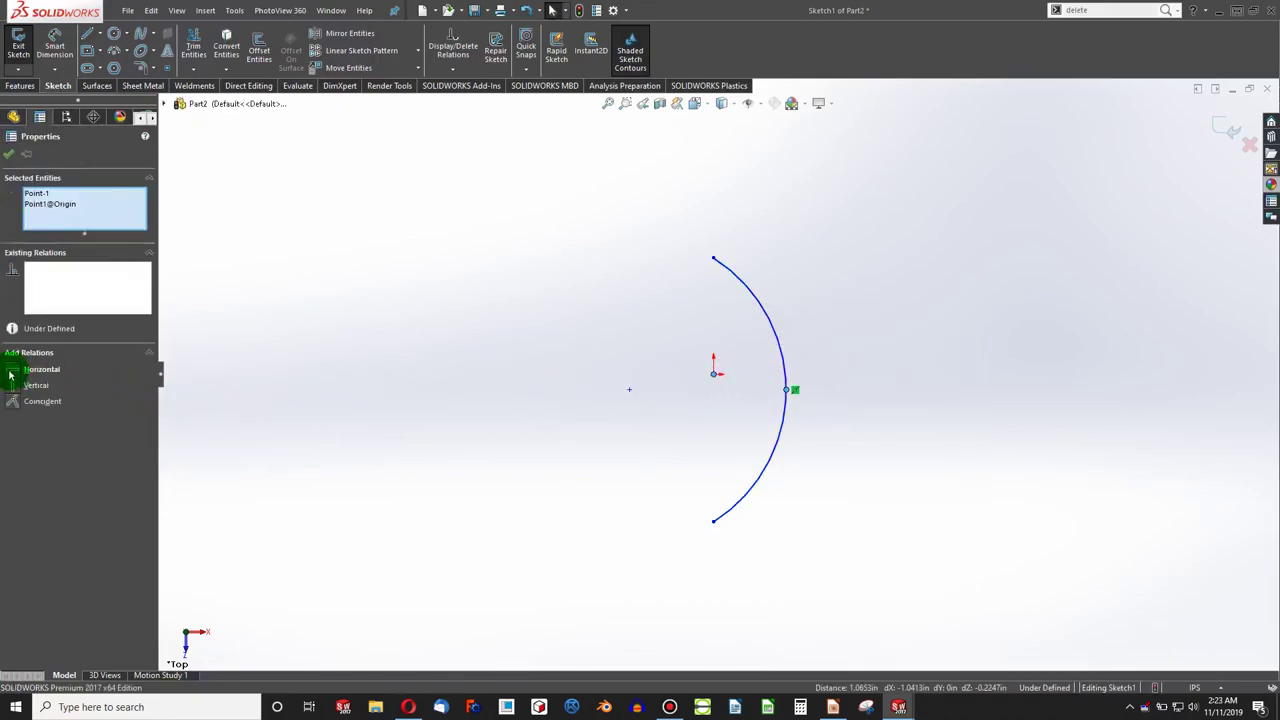
click(10, 374)
click(326, 394)
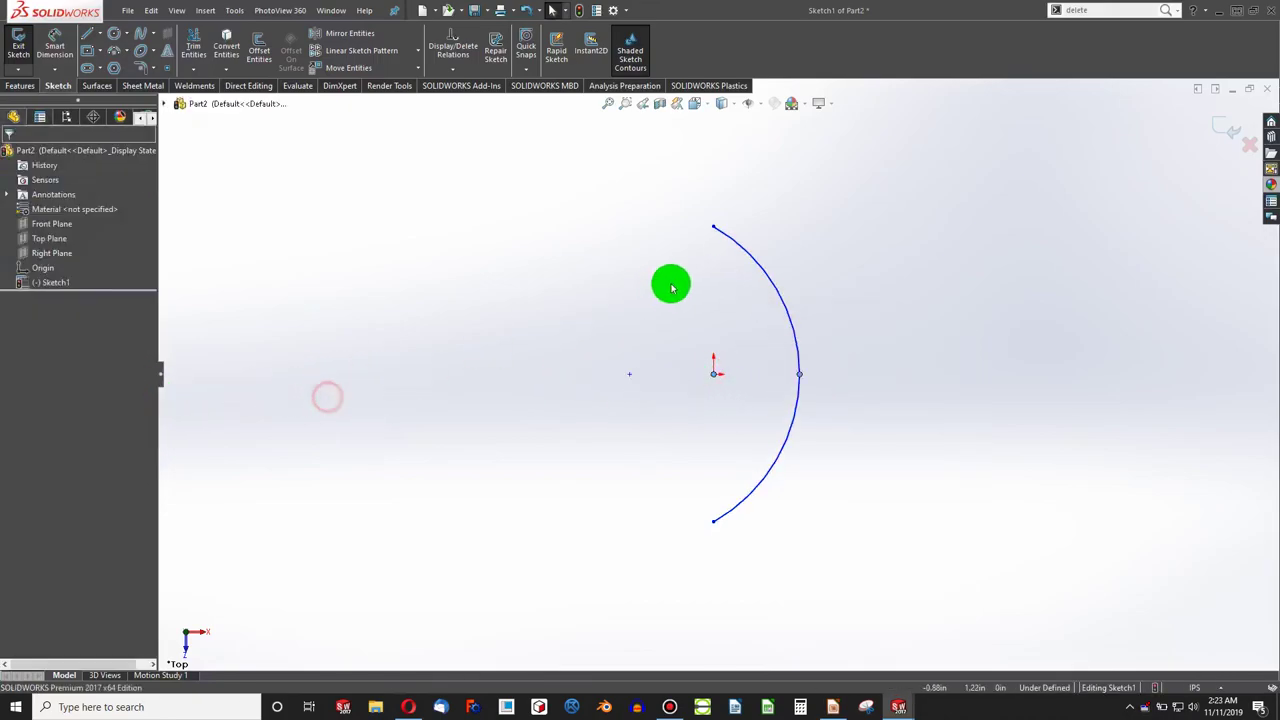
Step: Dimension the arc's radius as 6 in
click(84, 52)
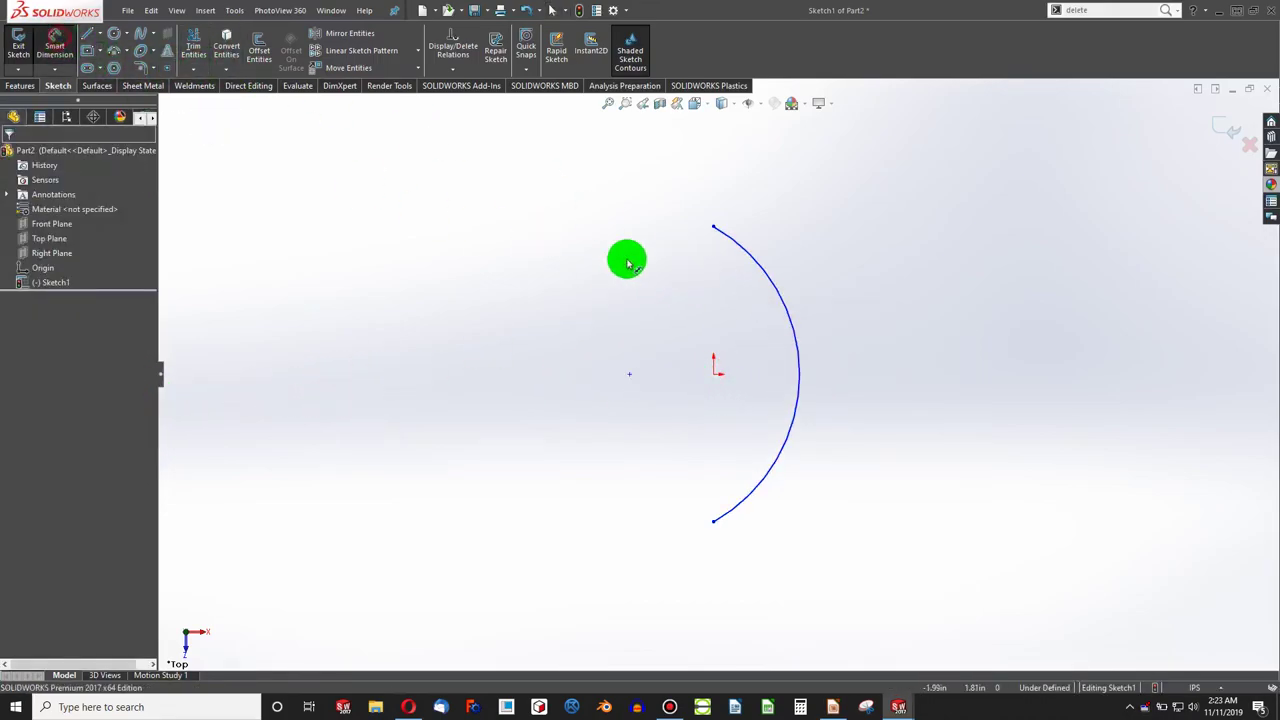
click(775, 290)
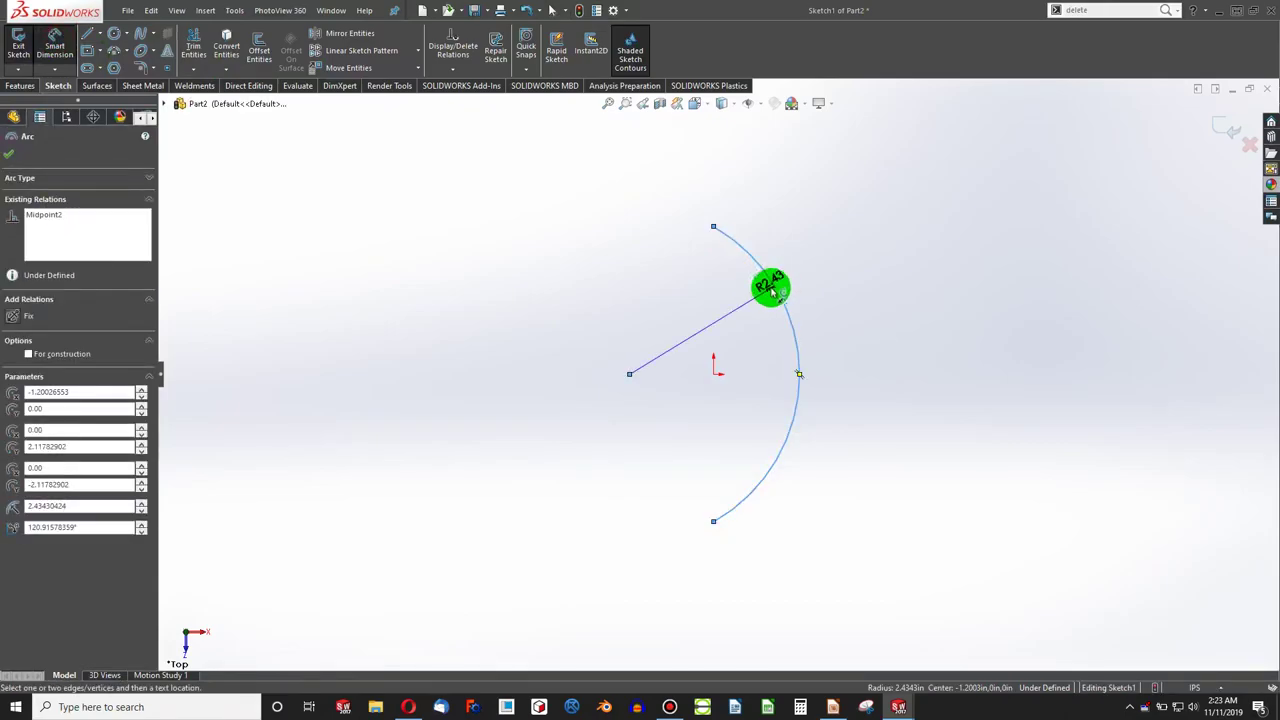
click(750, 300)
key(Return)
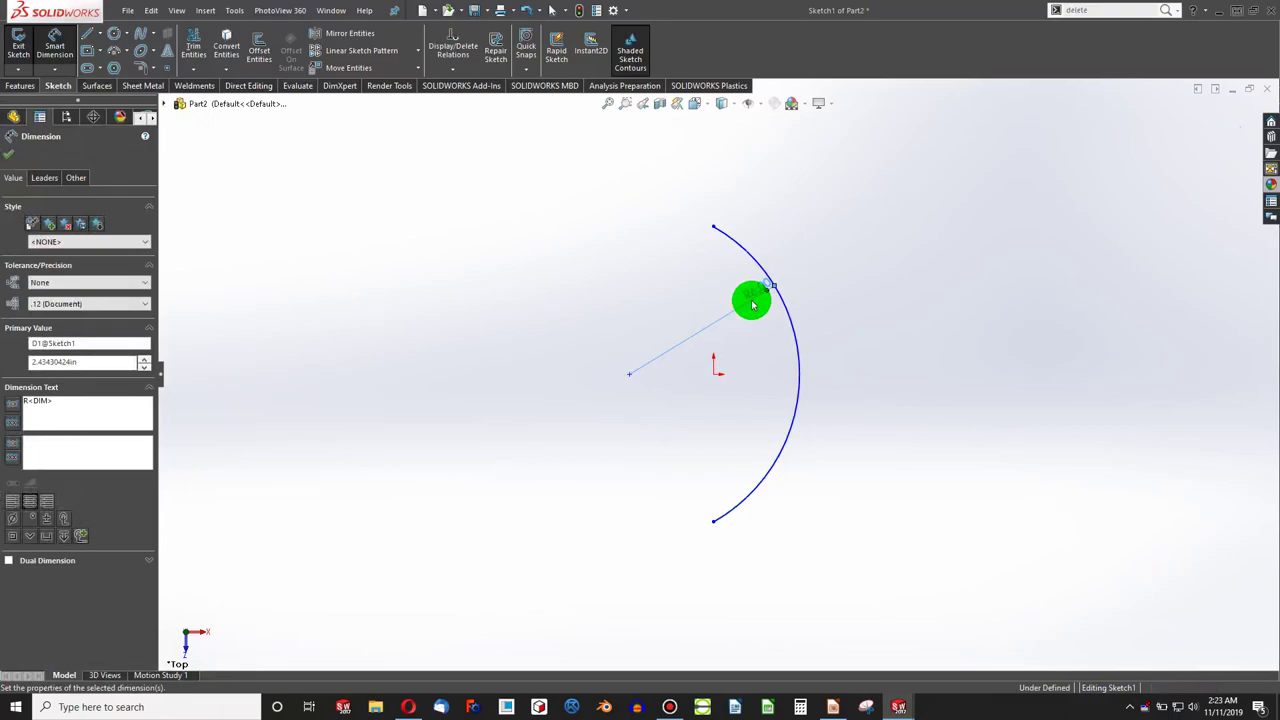
Step: Dimension the distance between the arc's endpoints as 2.75 in and finish the sketch
click(715, 230)
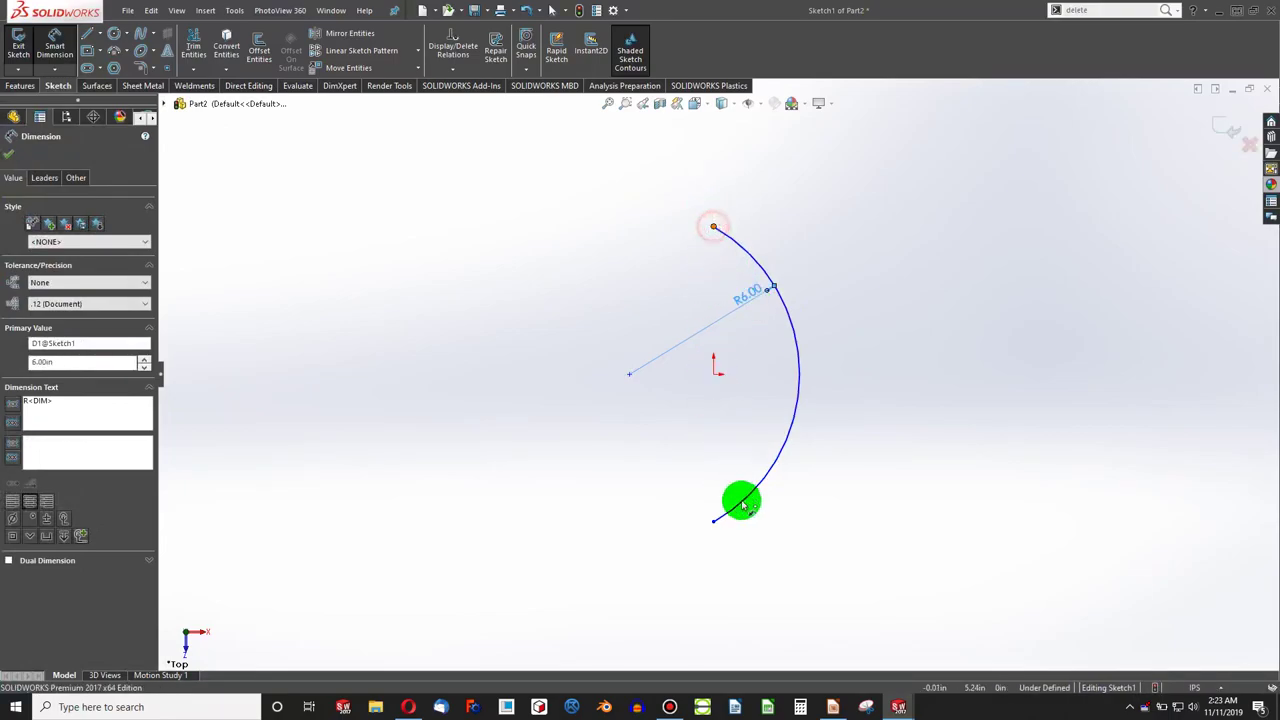
click(714, 520)
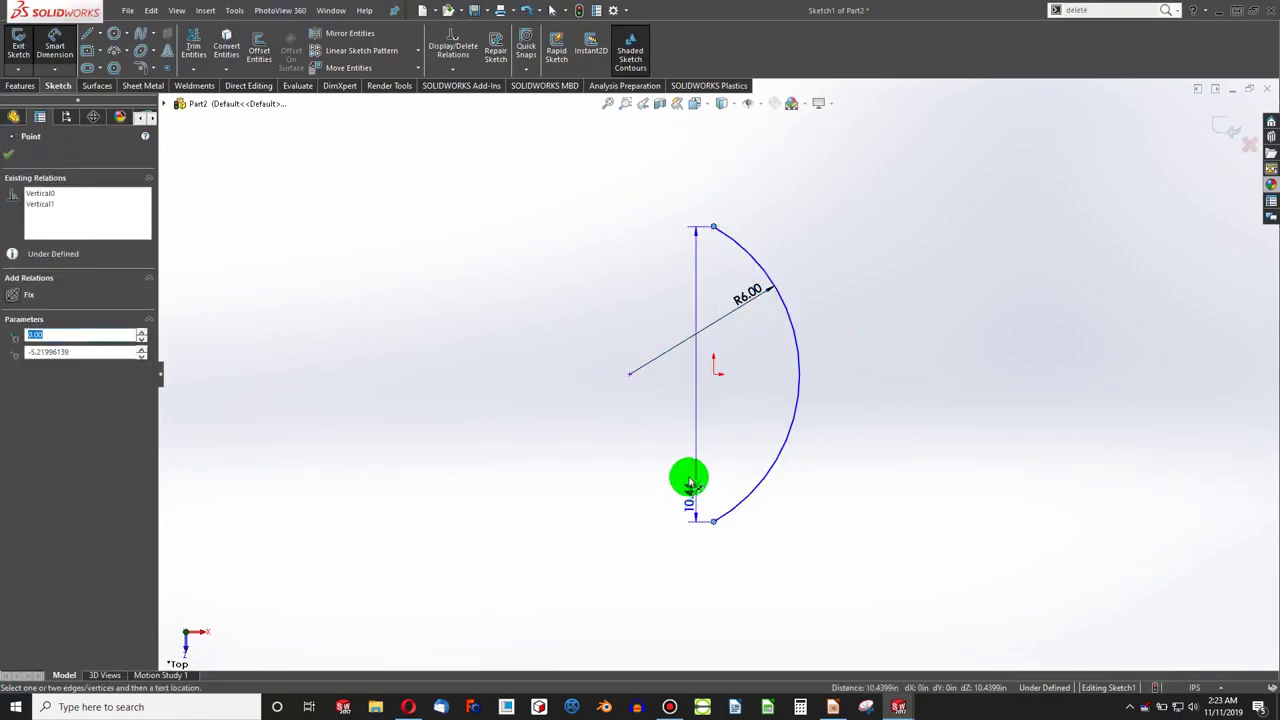
click(687, 476)
text(2.75)
key(Return)
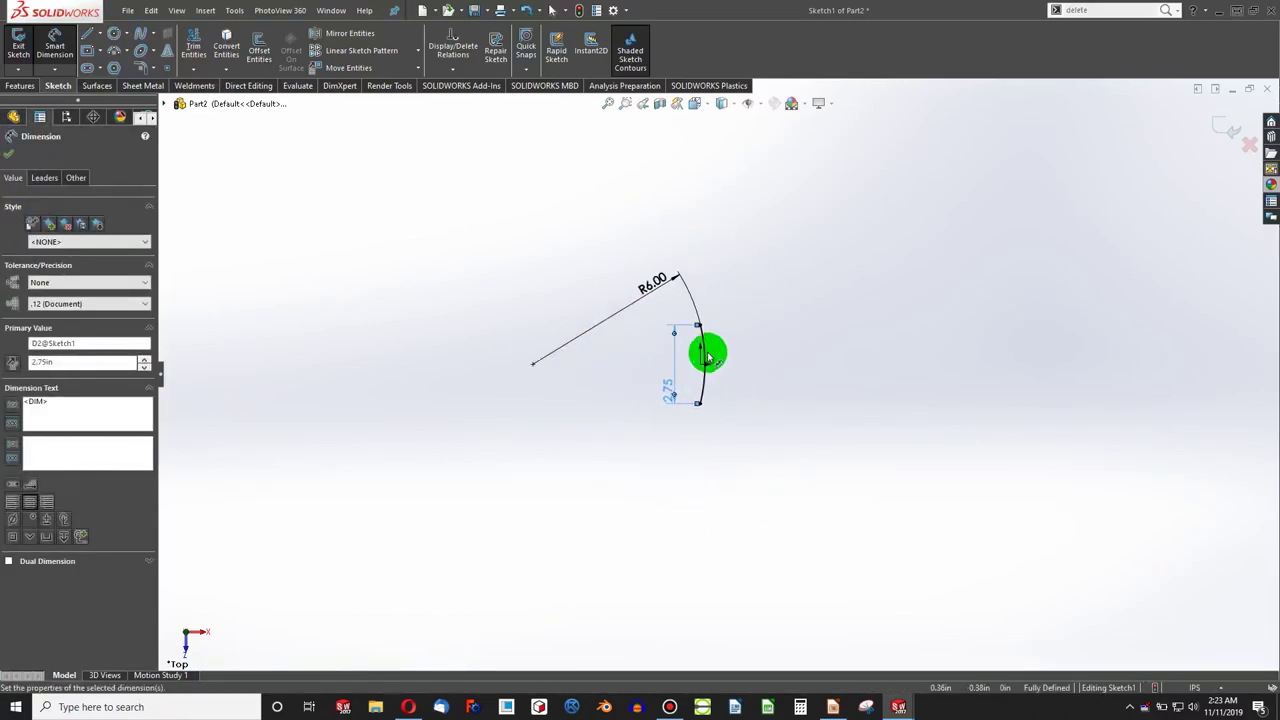
key(f)
click(580, 11)
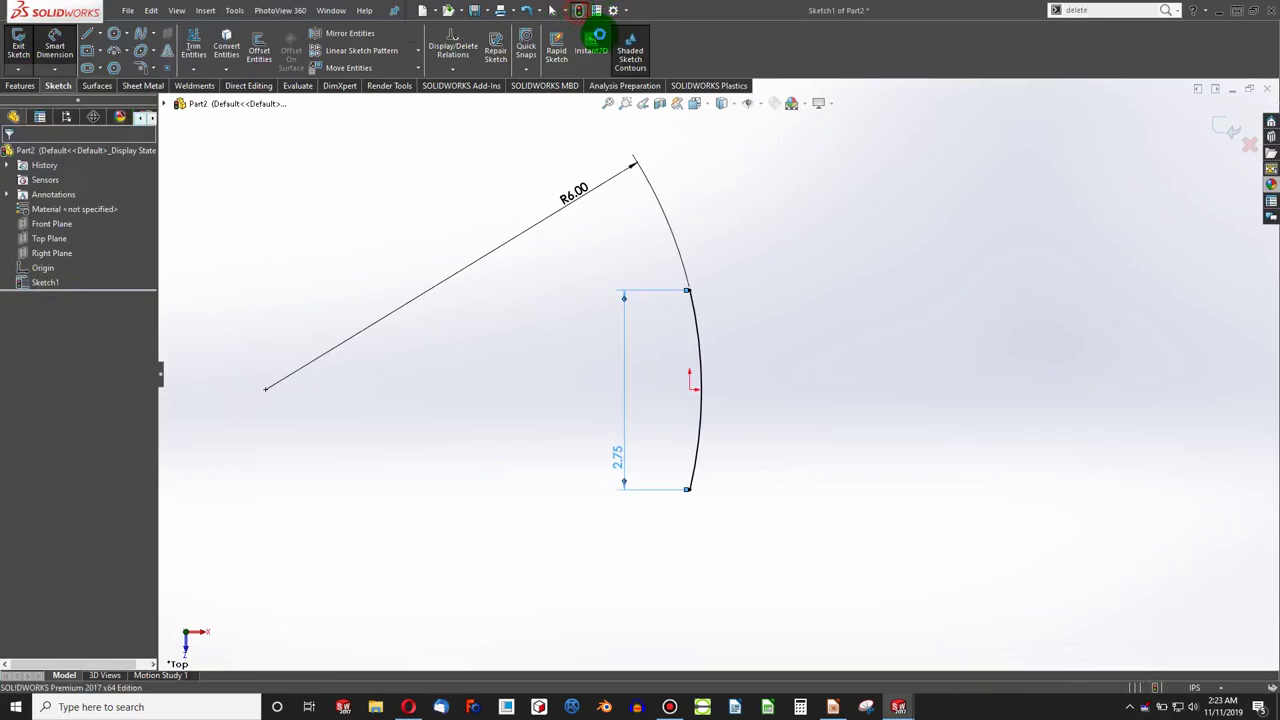
Step: Start a second sketch on the Front Plane
key(ctrl+7)
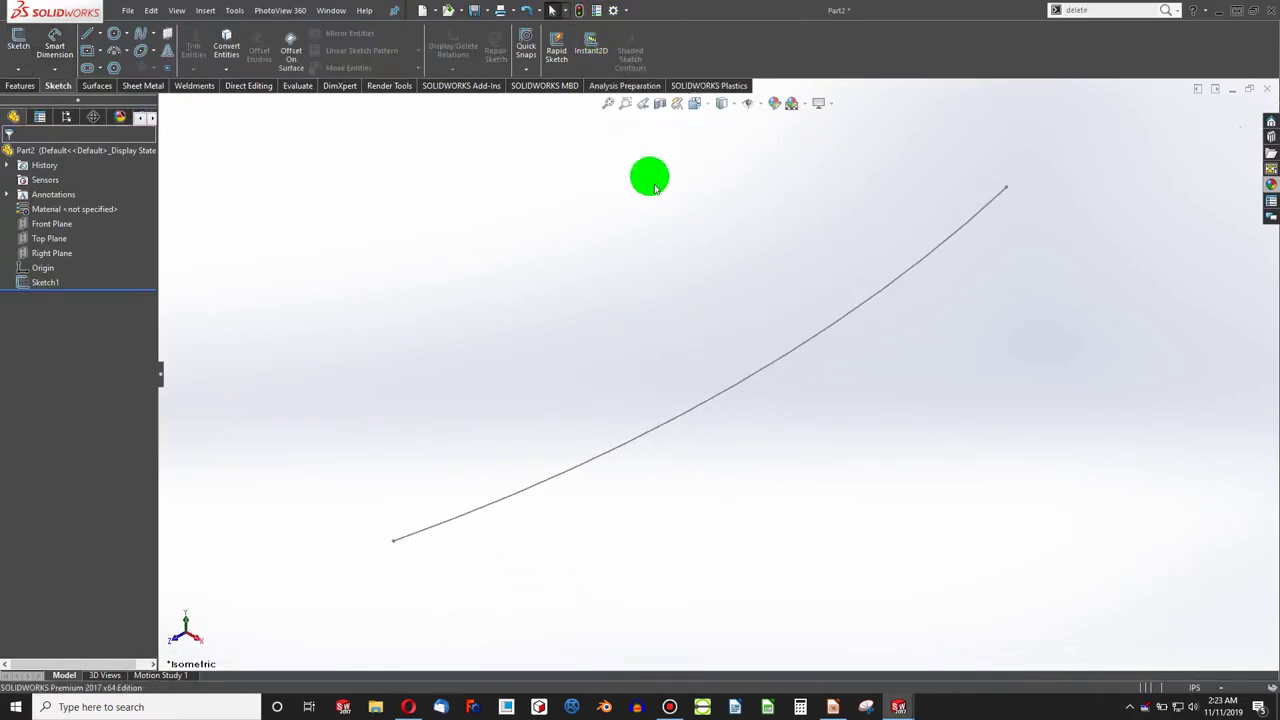
scroll(713, 327, down, 3)
scroll(734, 331, up, 5)
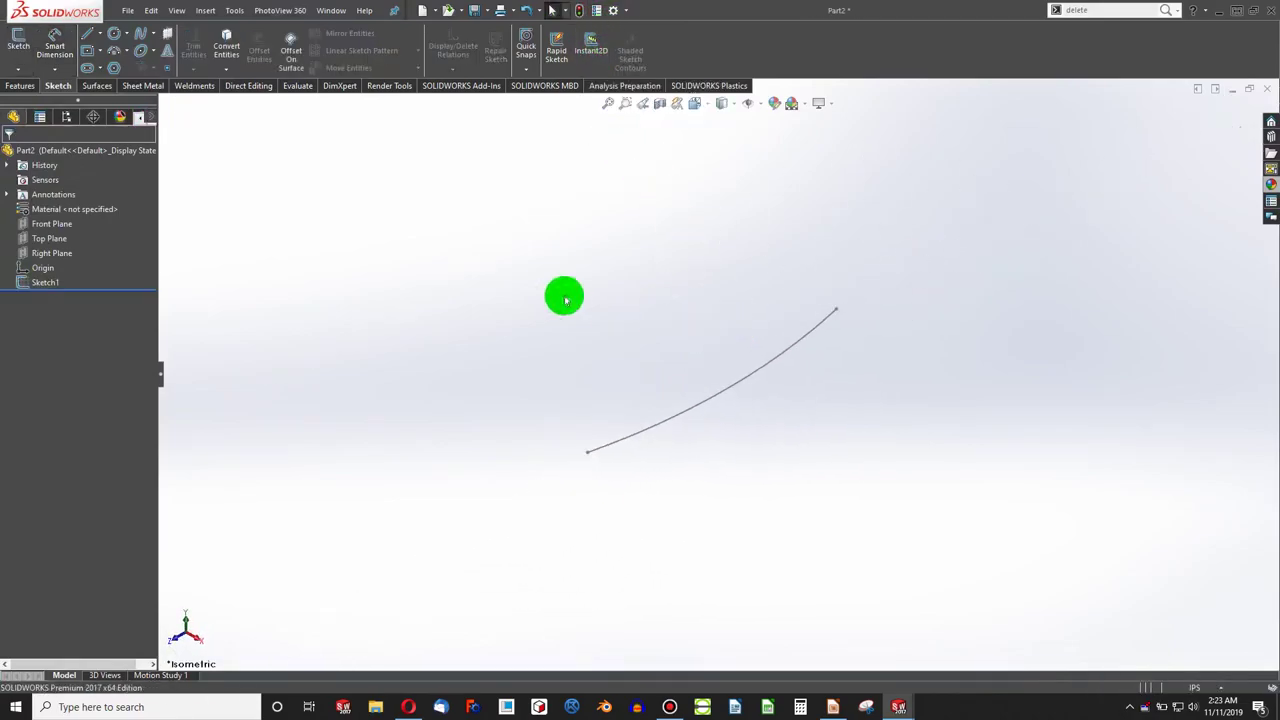
click(45, 224)
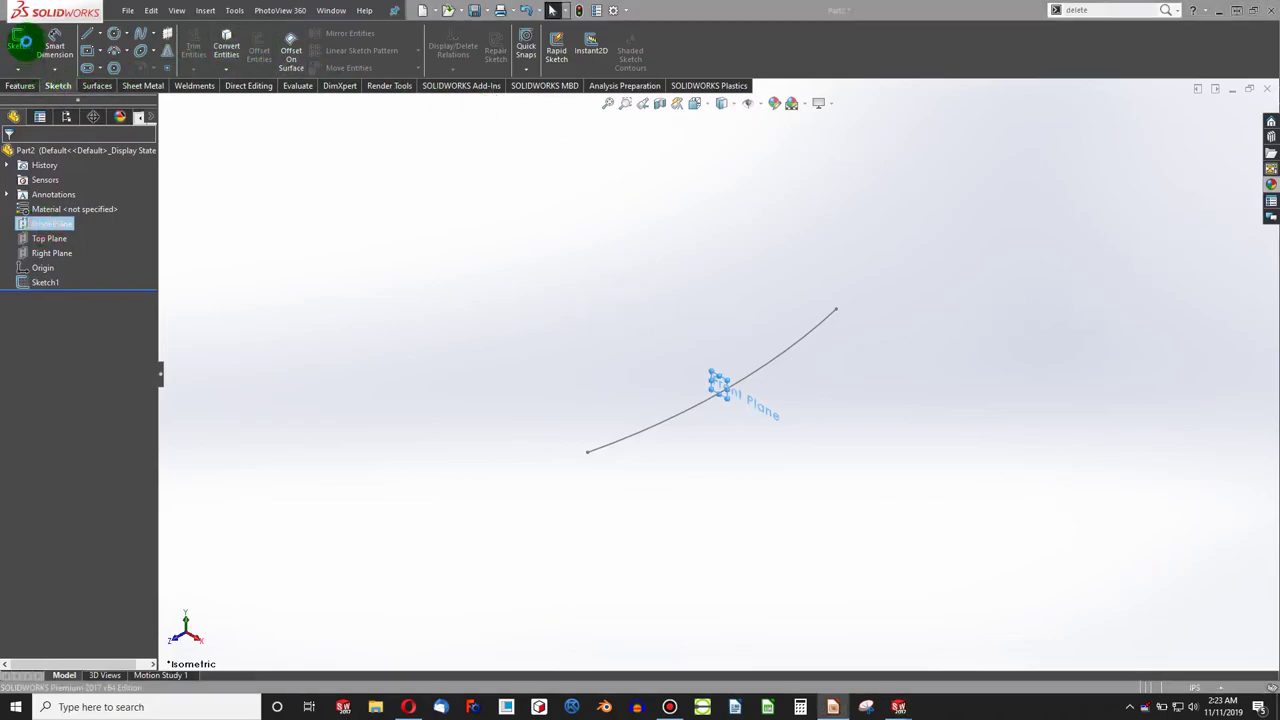
click(19, 43)
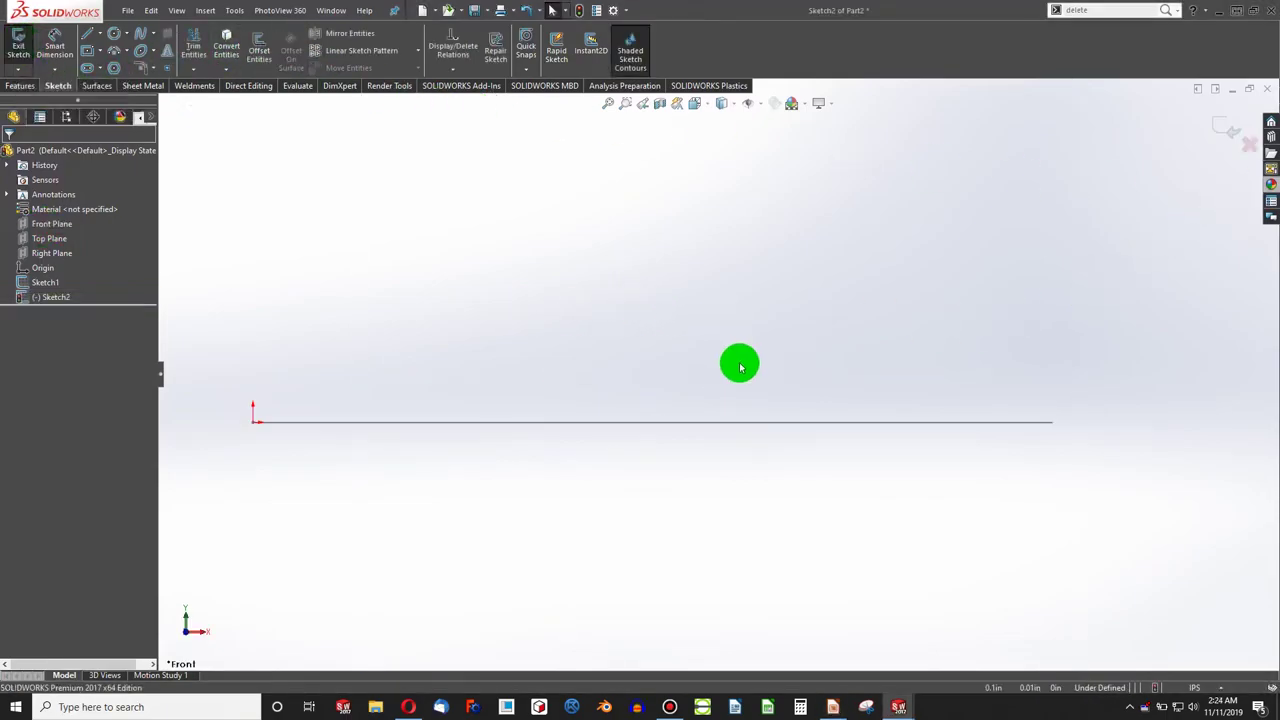
Step: Draw a three-point arc that crosses the edge-on line of the first sketch, bulging toward positive X
click(114, 51)
click(611, 220)
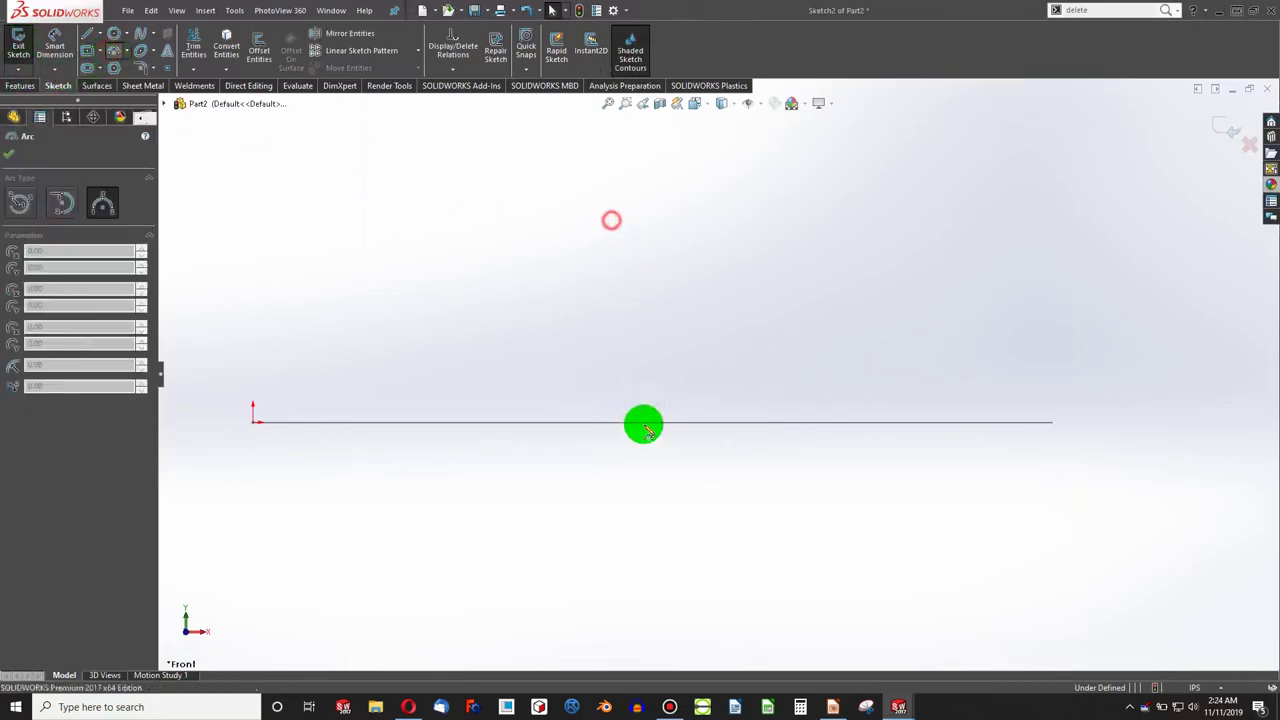
click(634, 540)
click(680, 372)
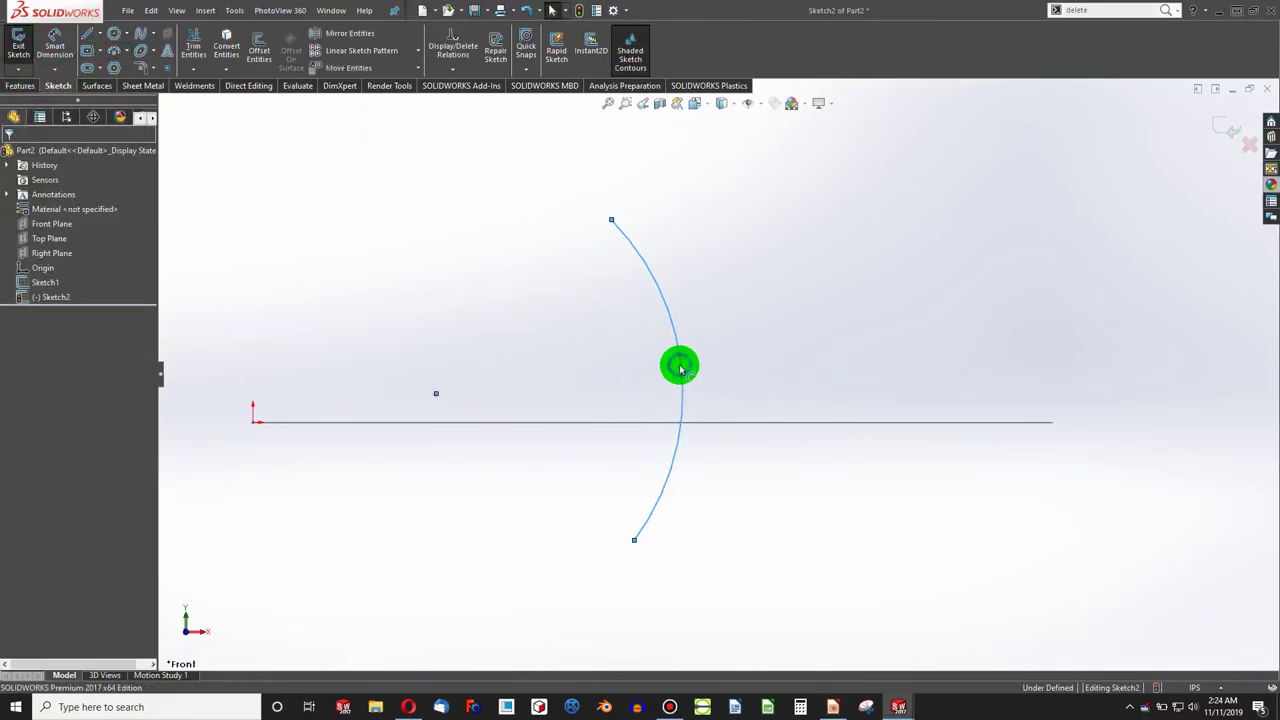
Step: Add a Pierce relation between the new arc's midpoint and the first sketch's arc
right_click(680, 368)
click(694, 371)
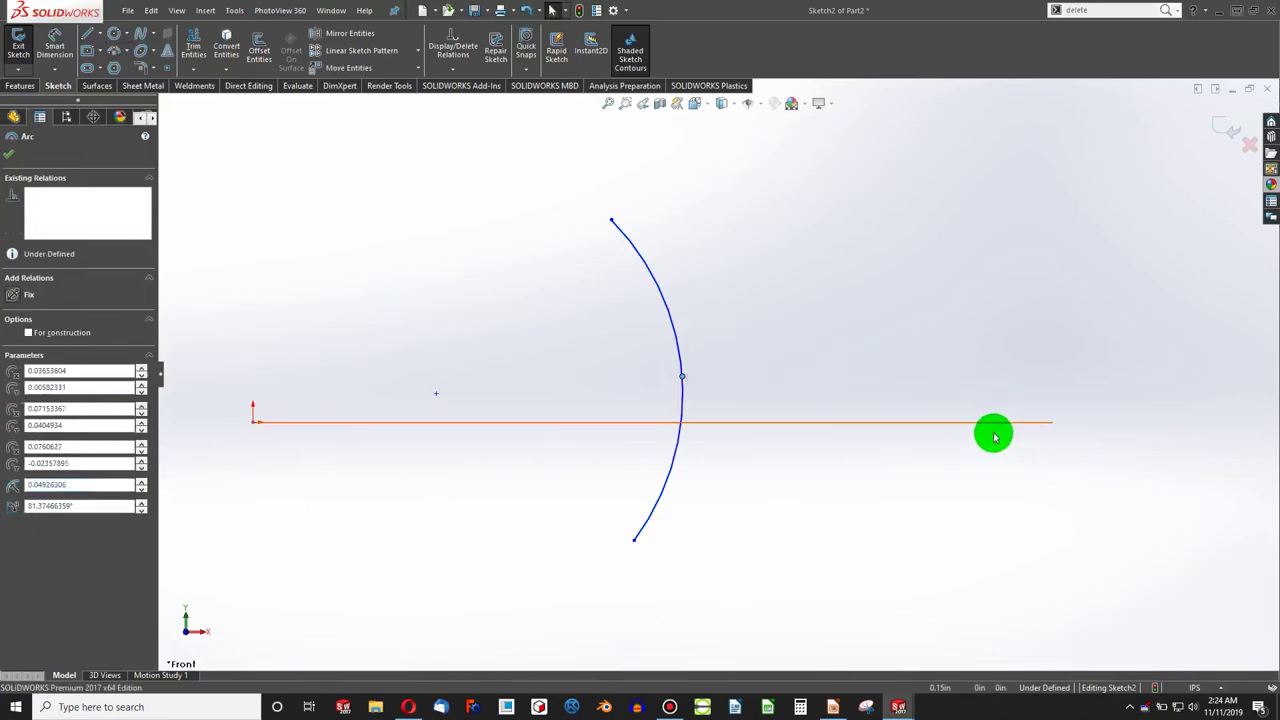
ctrl+click(975, 421)
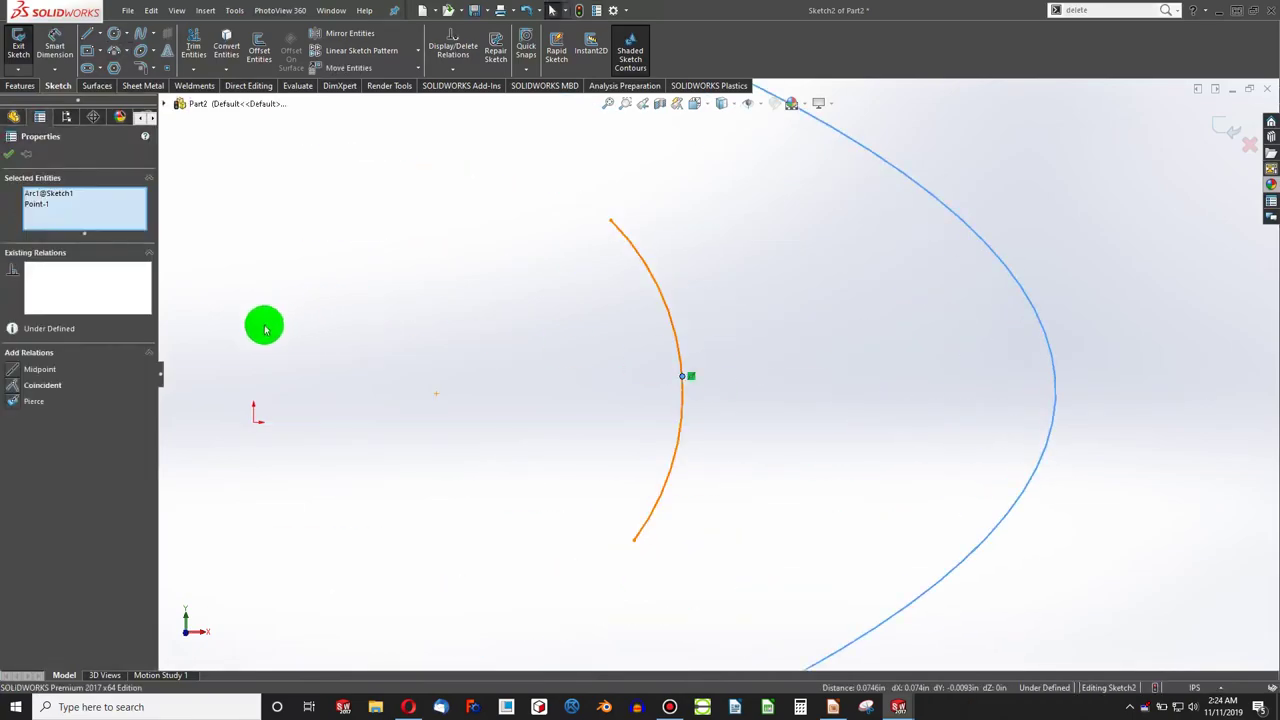
click(8, 404)
click(611, 411)
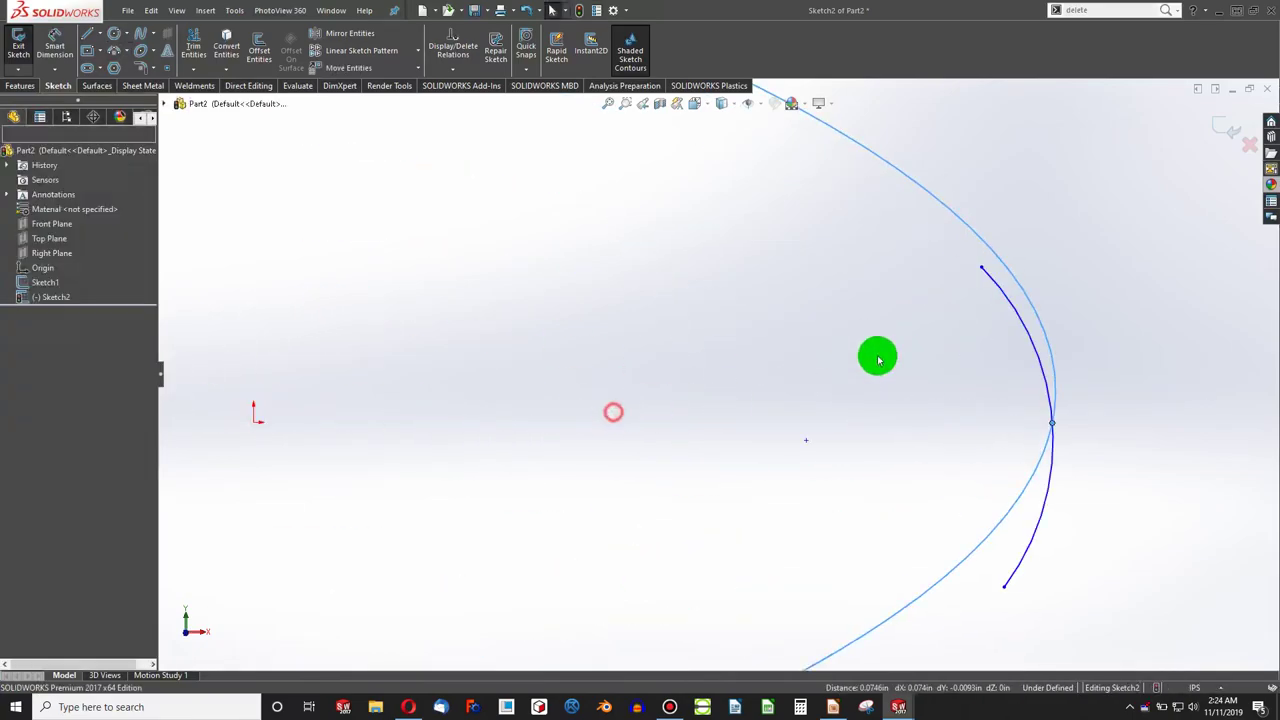
Step: Align the arc's two endpoints with a Vertical relation
click(981, 270)
ctrl+click(1004, 586)
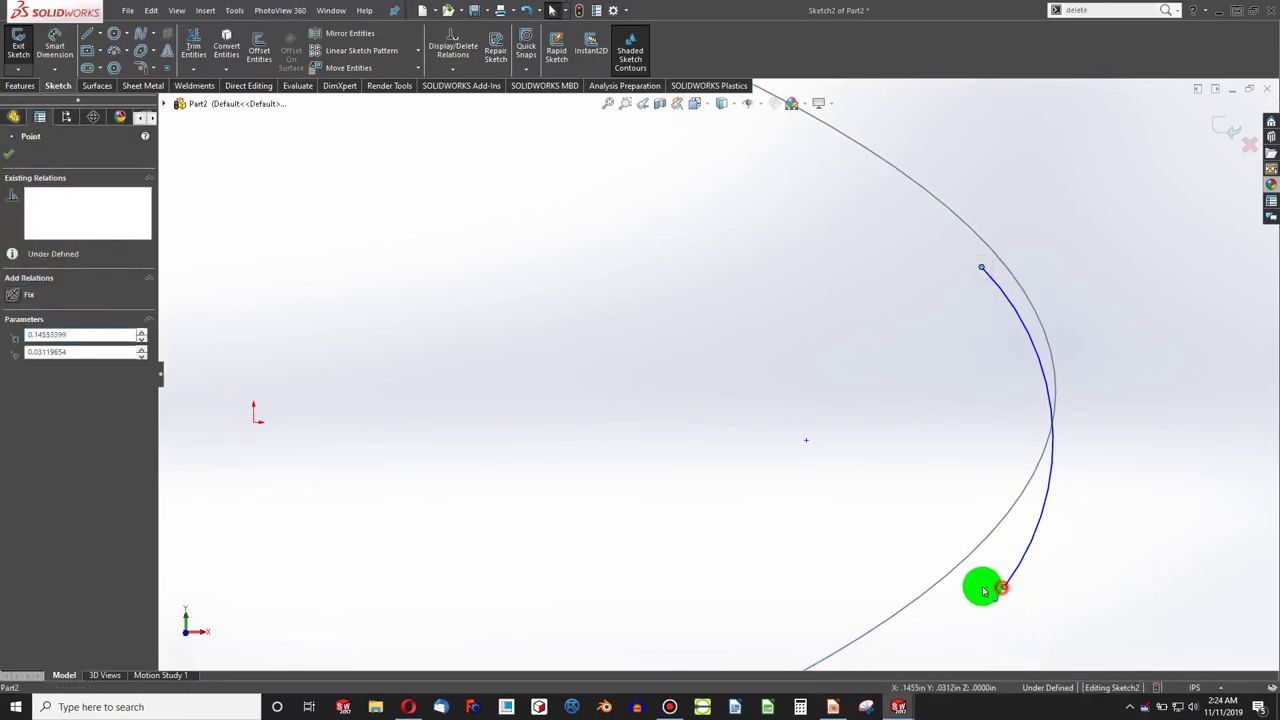
click(10, 387)
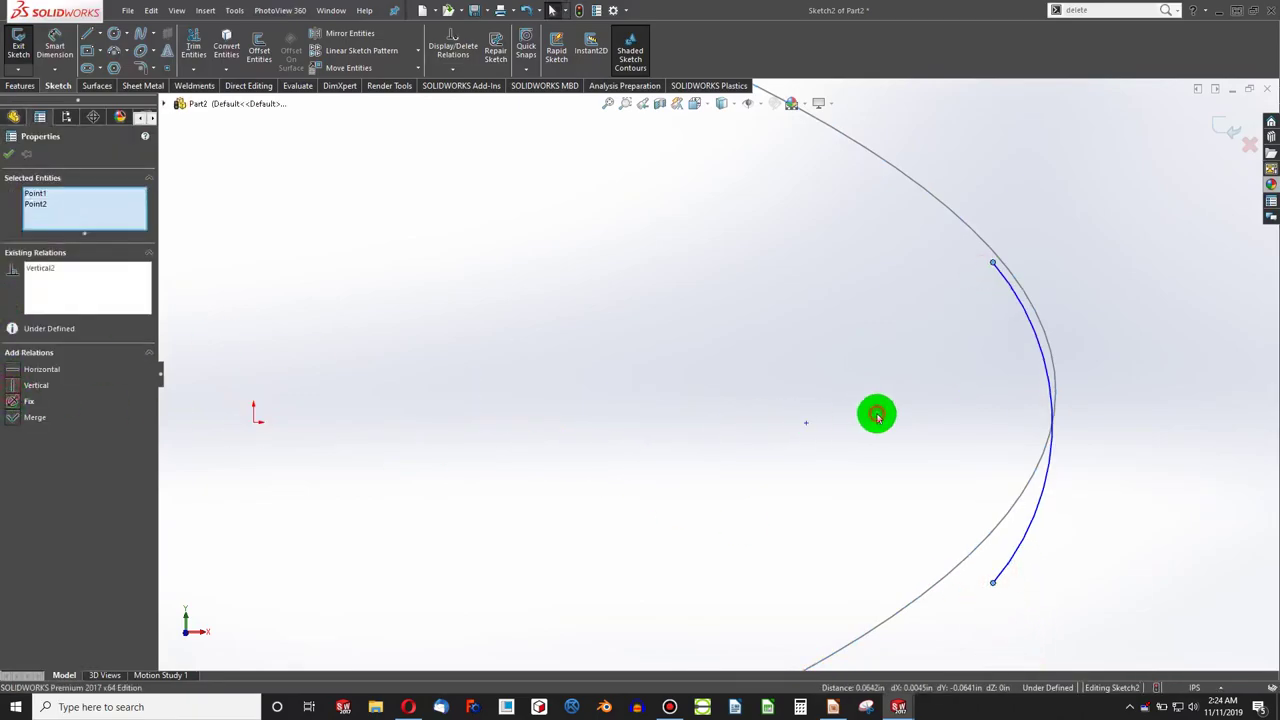
click(877, 416)
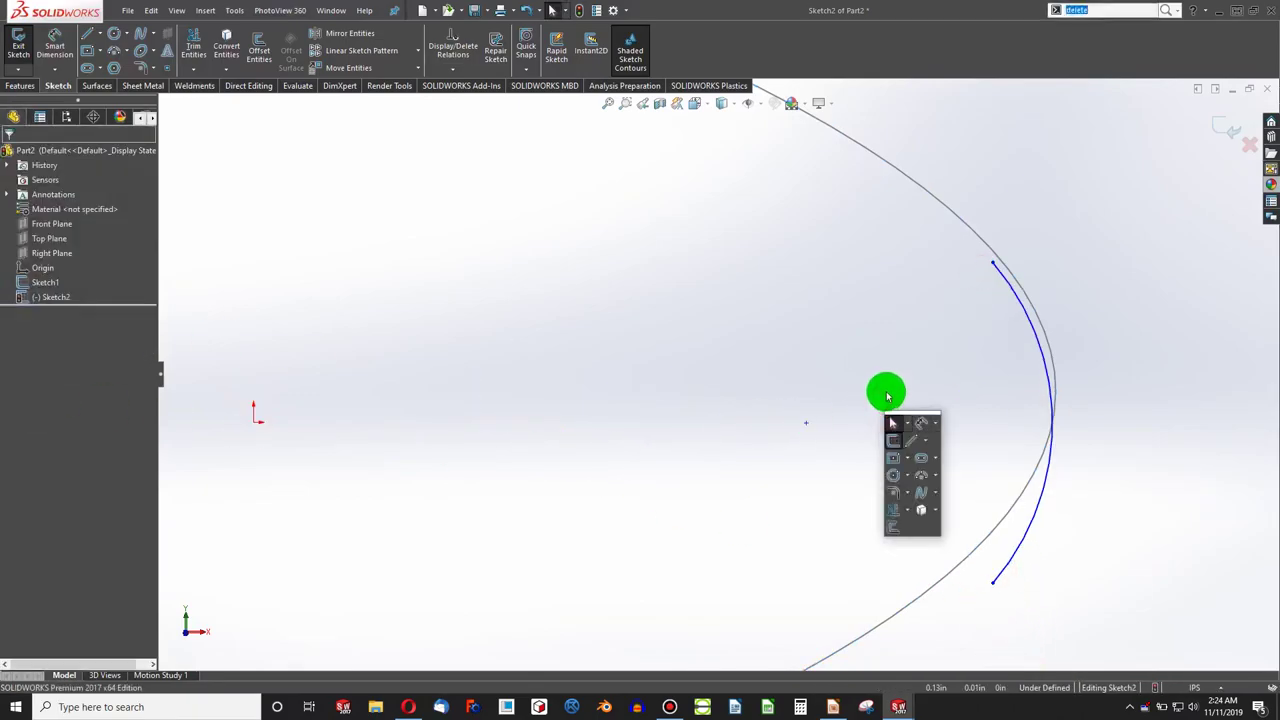
Step: Dimension the vertical distance between the arc's endpoints as 2 in
click(993, 266)
click(1004, 585)
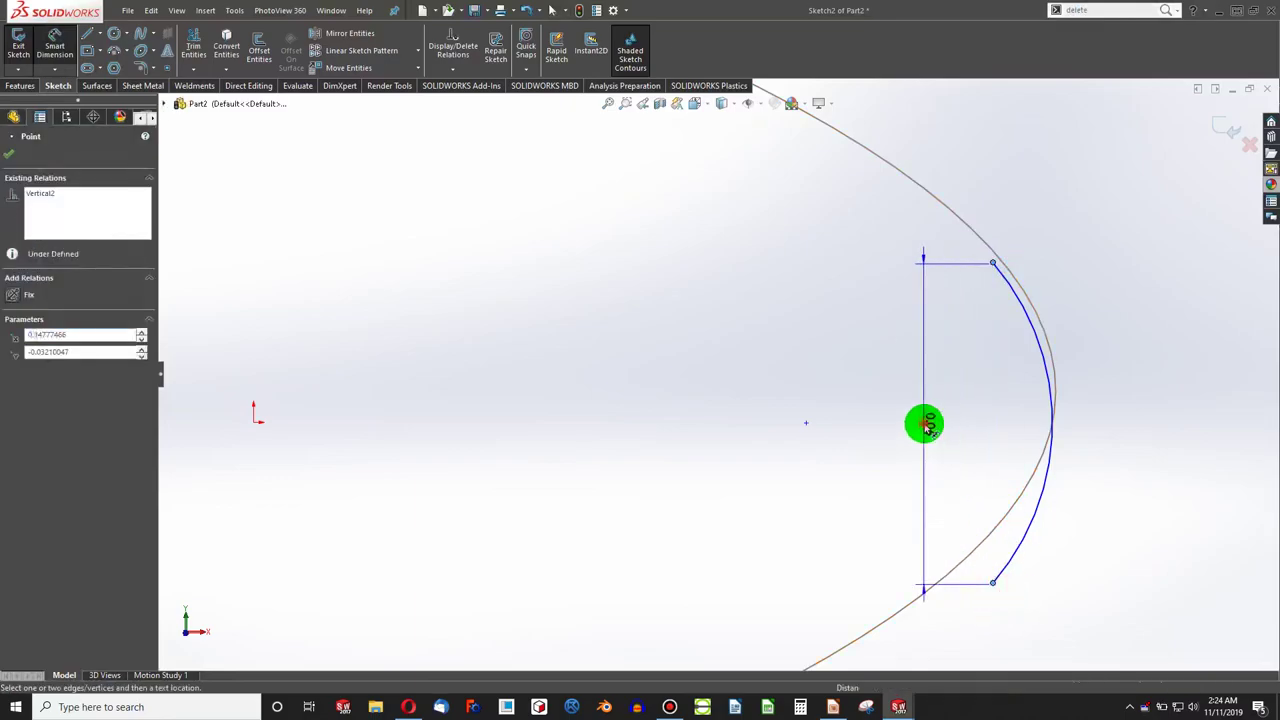
click(926, 425)
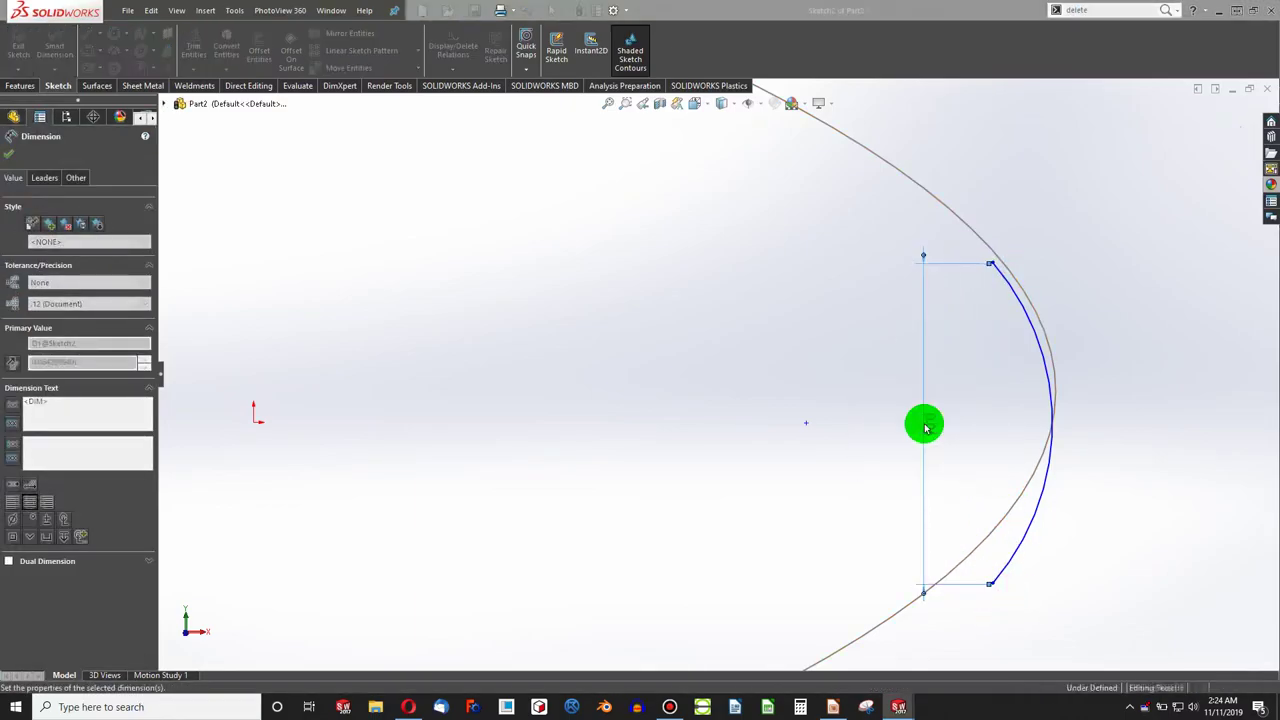
text(2)
key(Return)
scroll(931, 420, down, 2)
key(f)
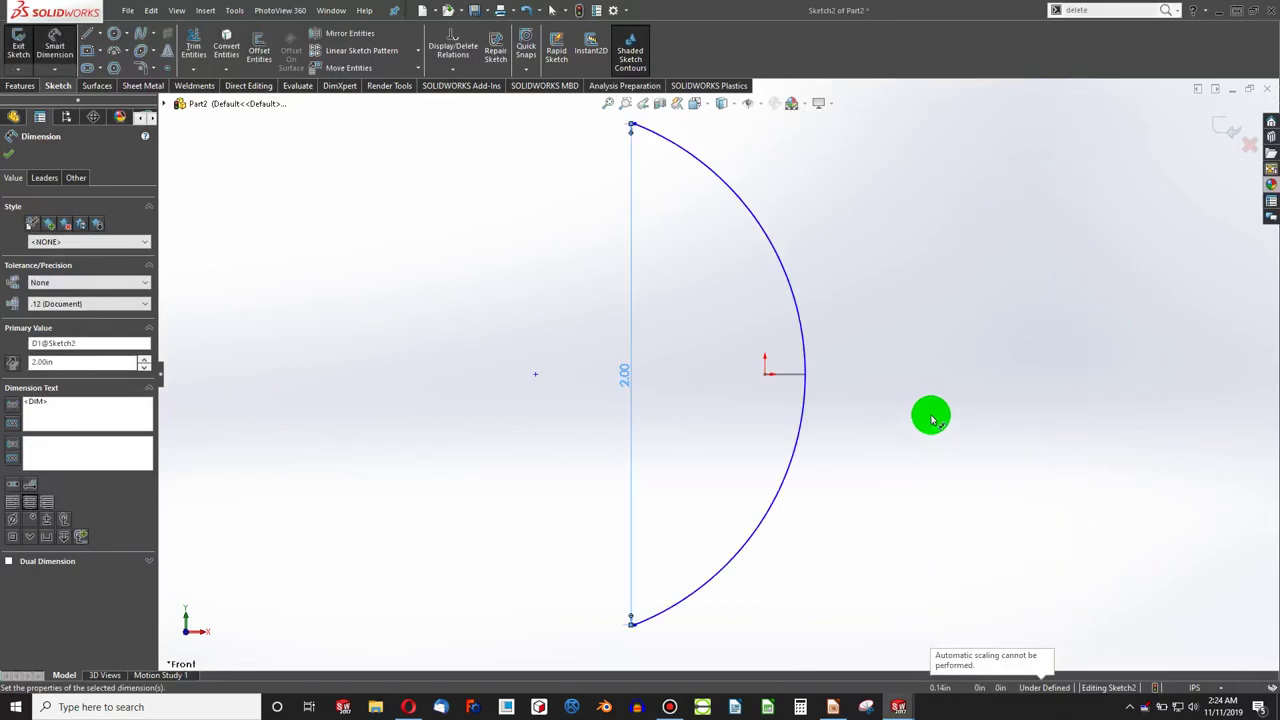
Step: Dimension the arc's radius as 6 in and finish the second sketch
click(792, 291)
click(716, 333)
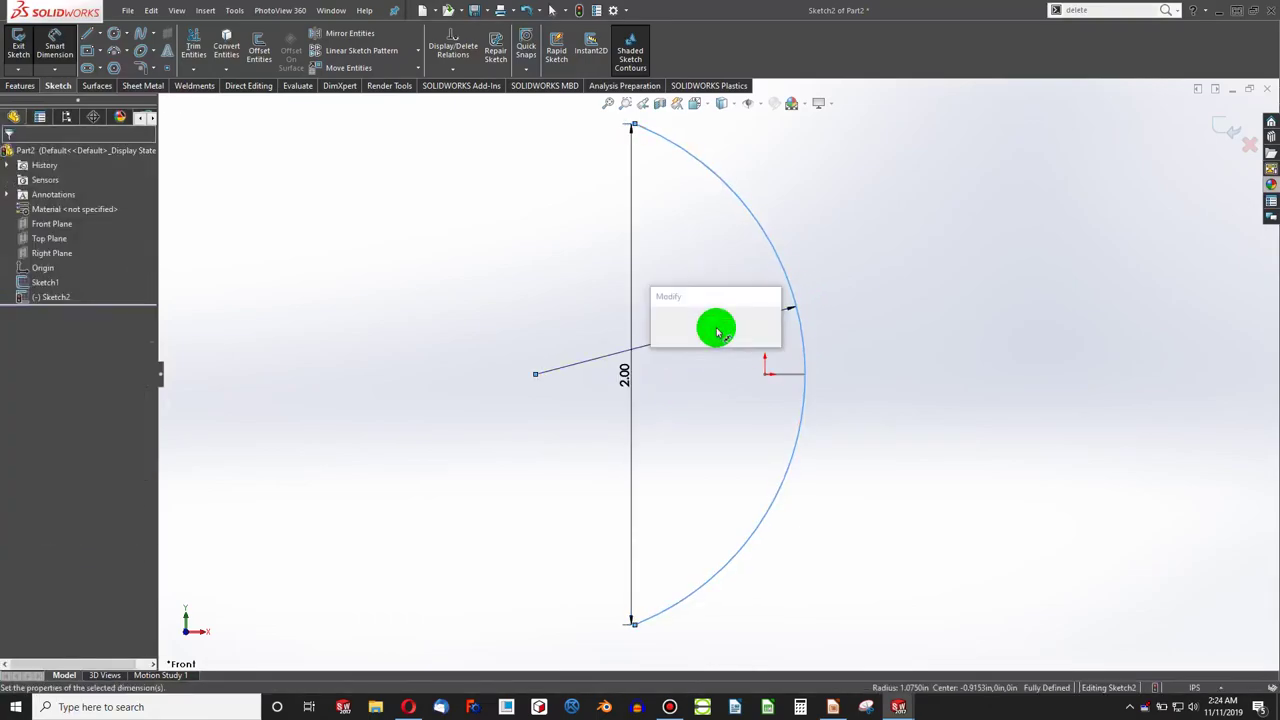
text(6.00in)
key(Return)
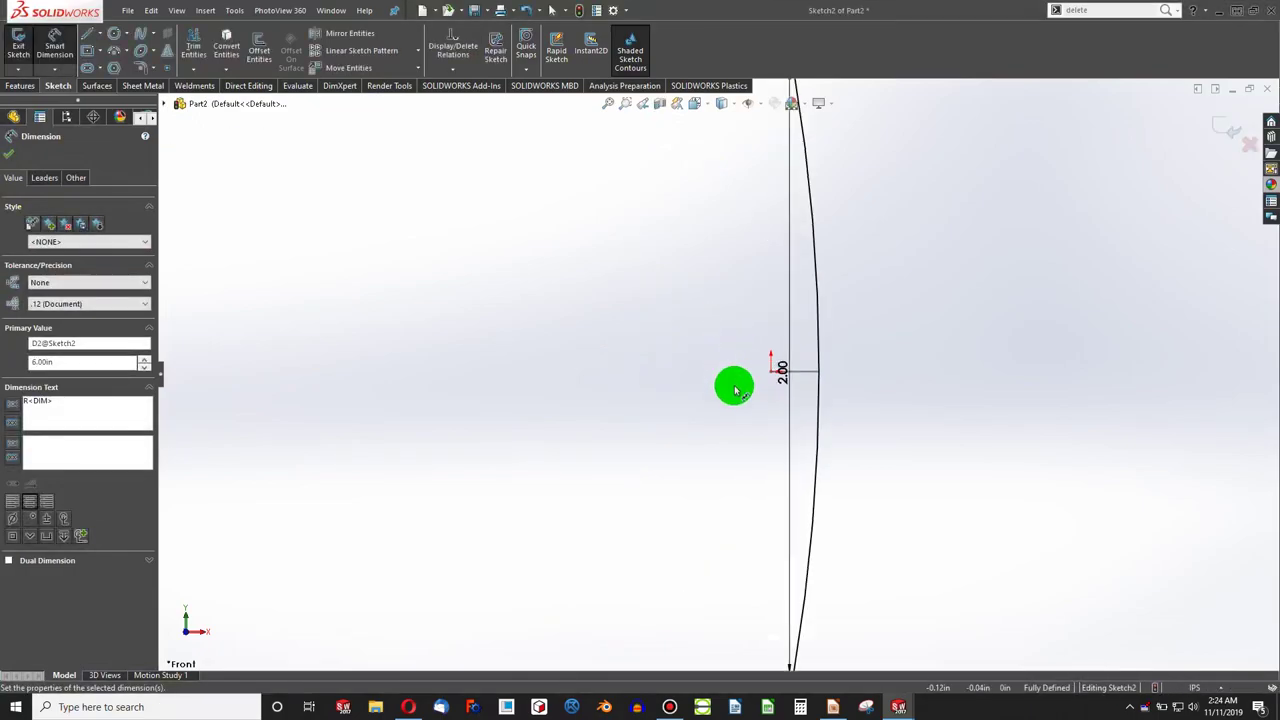
mouse_move(735, 390)
middle_down()
mouse_move(711, 431)
mouse_move(730, 408)
mouse_move(712, 344)
middle_up()
click(574, 12)
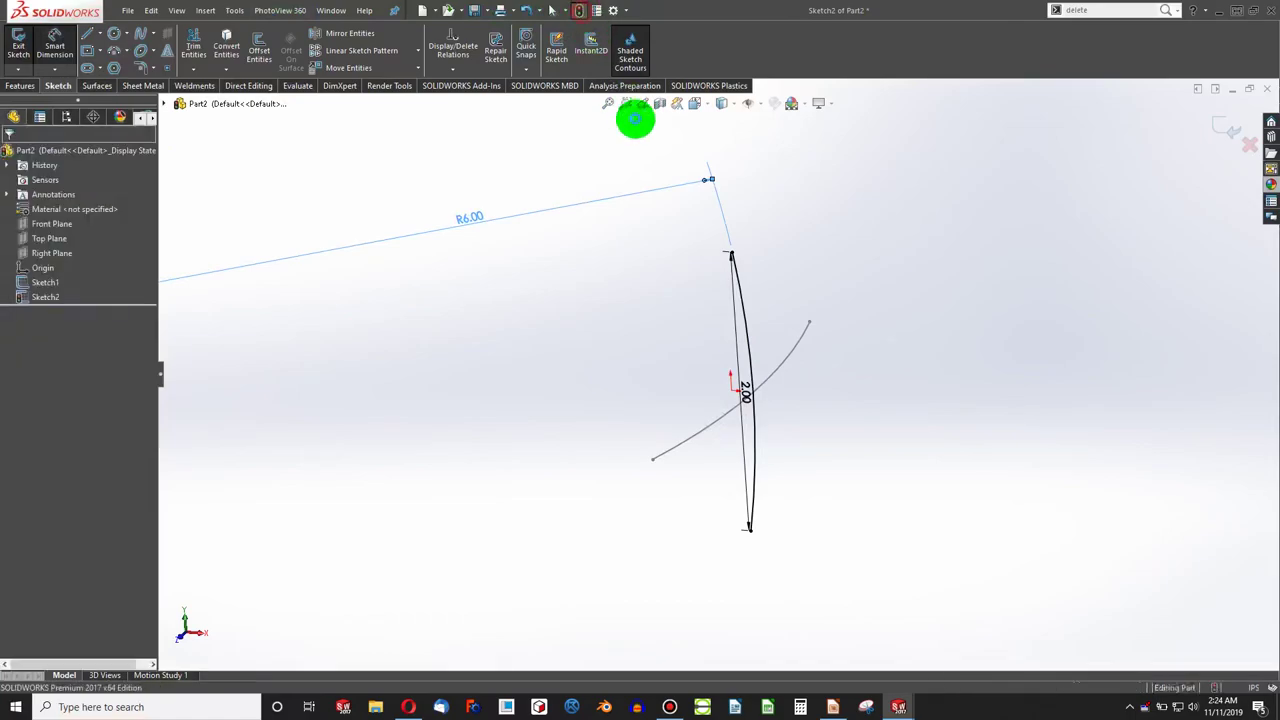
click(1276, 295)
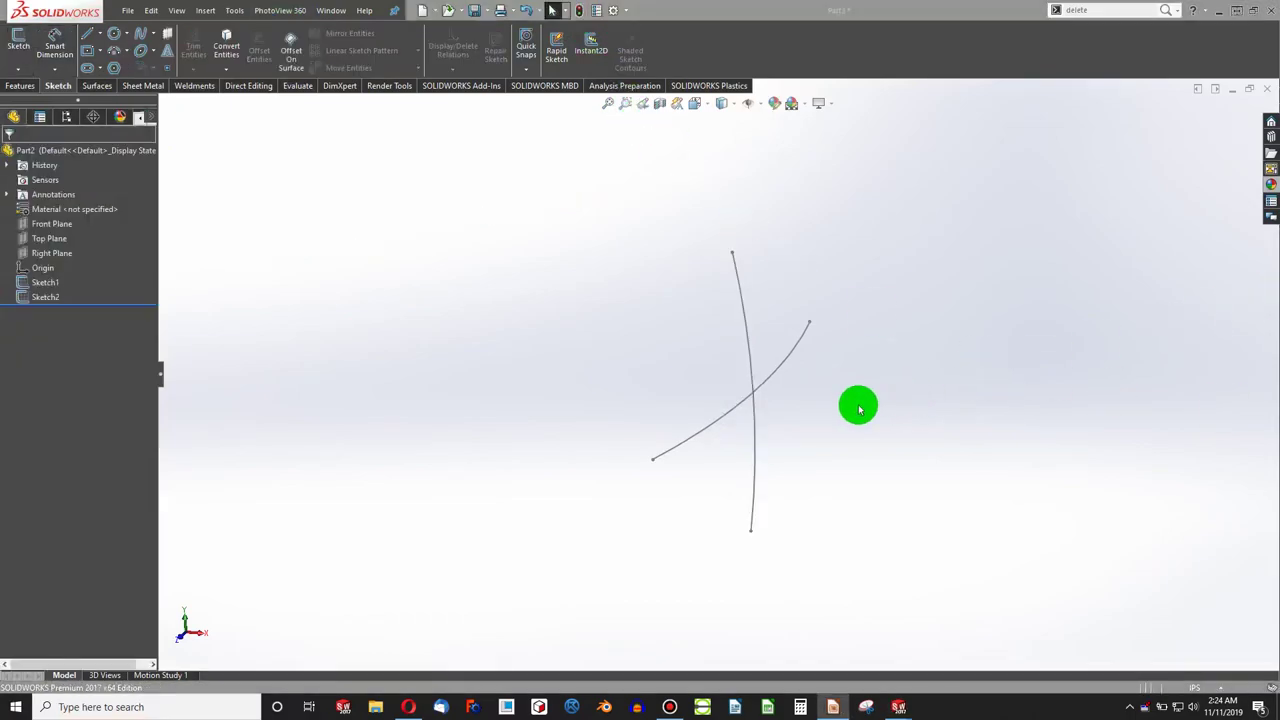
Step: Create a Swept Surface with the Front Plane arc as profile and the Top Plane arc as path, swept bidirectionally
click(116, 68)
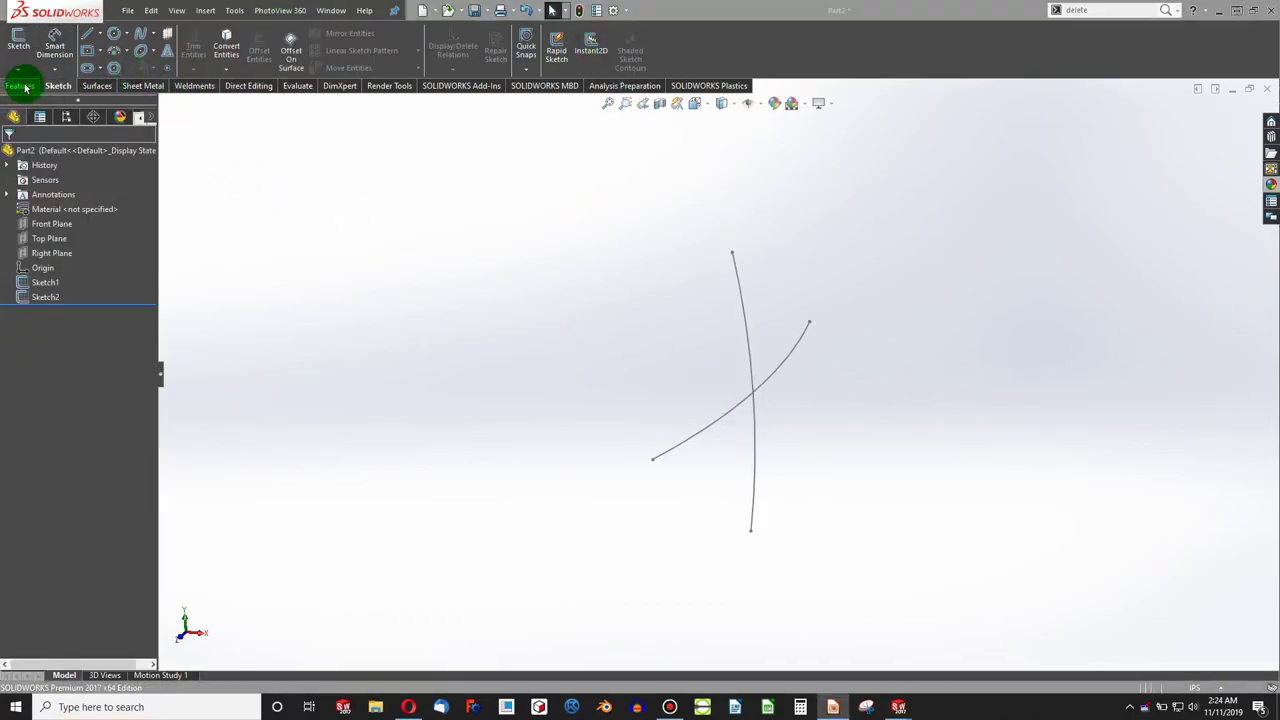
click(104, 86)
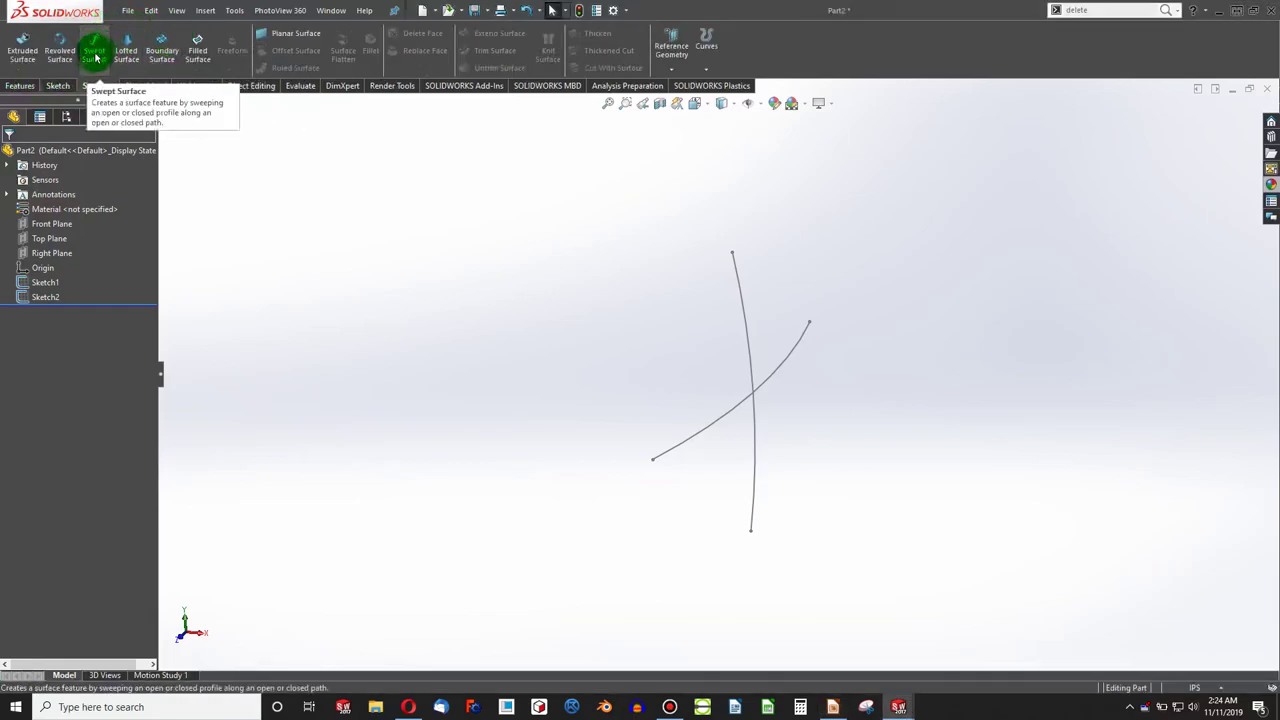
click(95, 55)
click(750, 351)
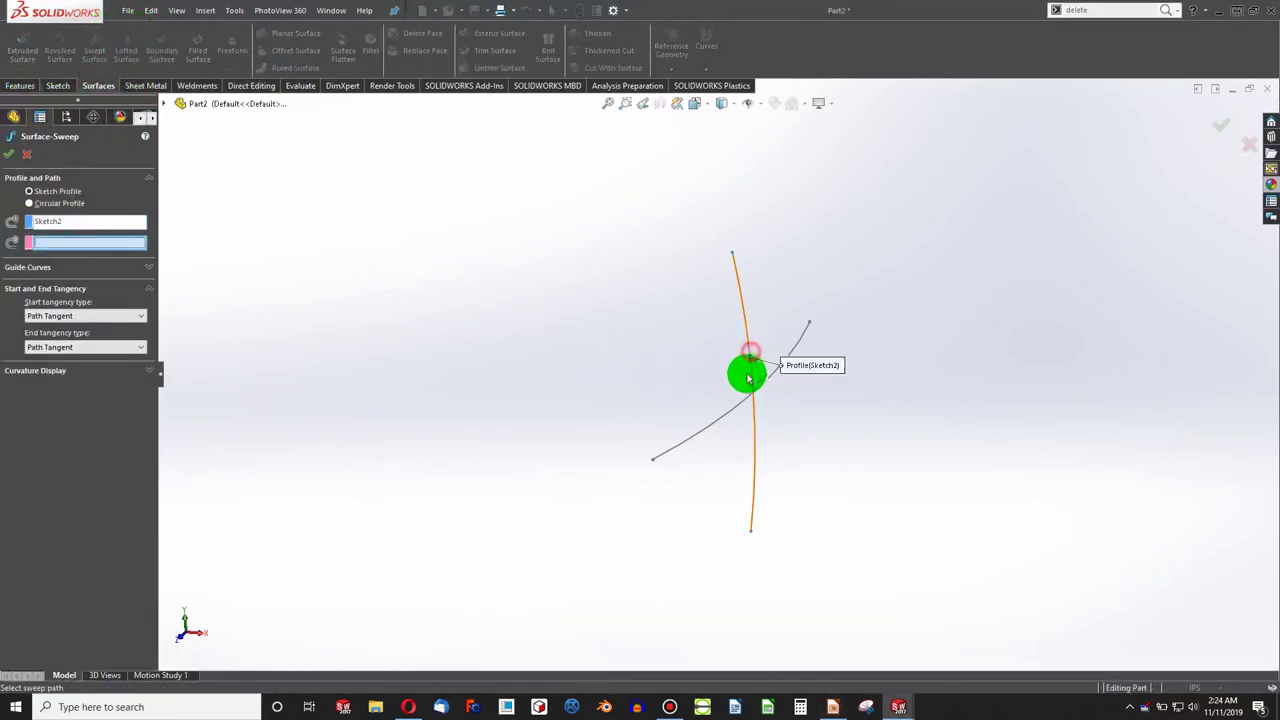
click(743, 406)
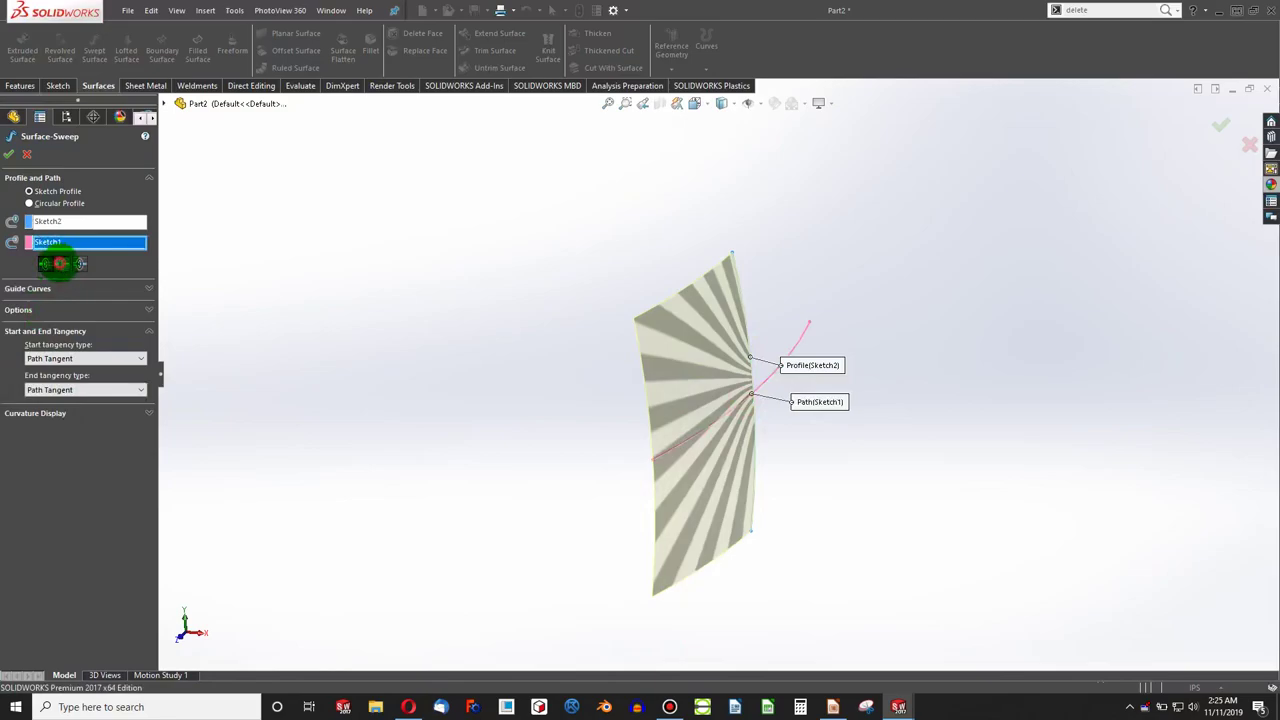
click(60, 263)
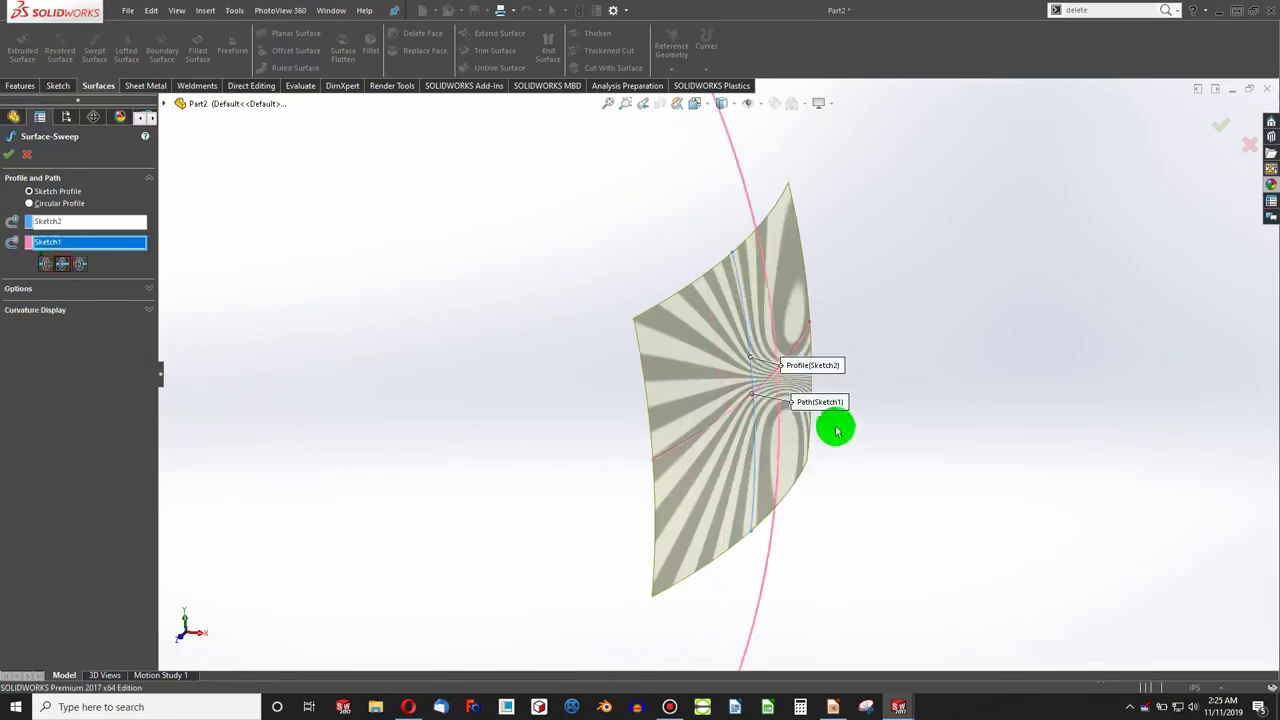
middle_drag(760, 380, 676, 368)
Step: Start a new sketch on the Right Plane
click(48, 267)
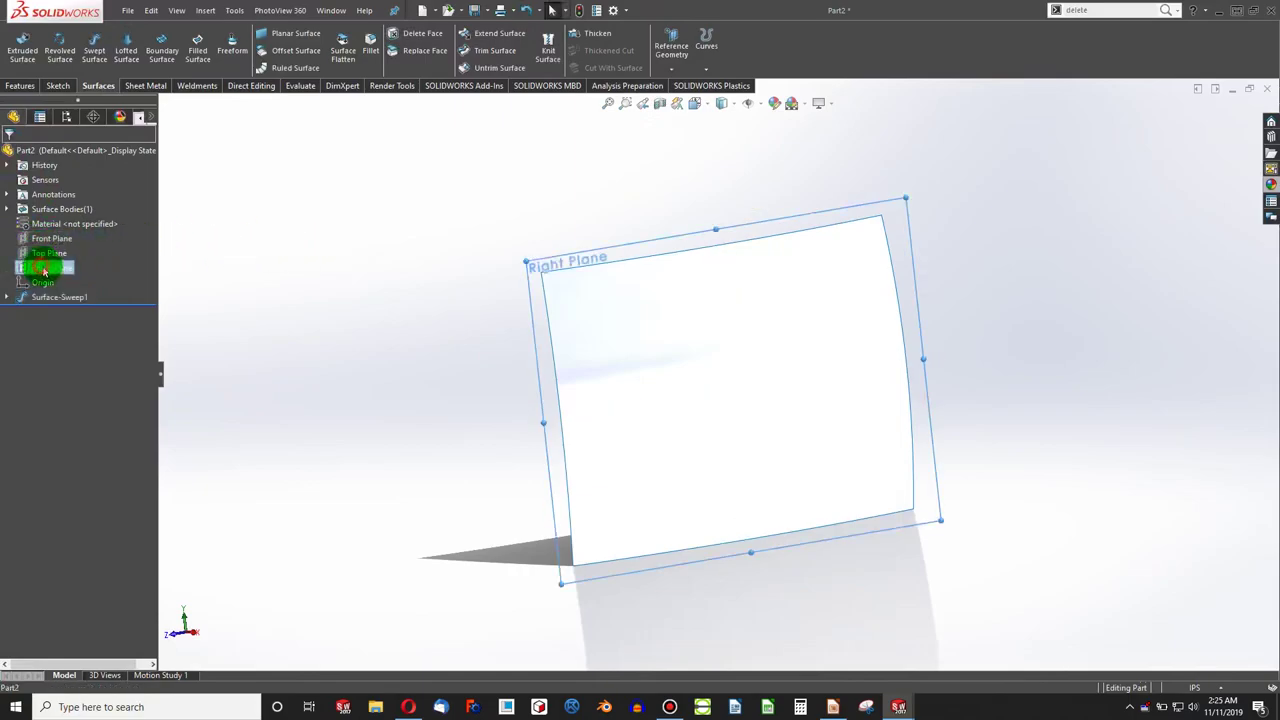
click(19, 87)
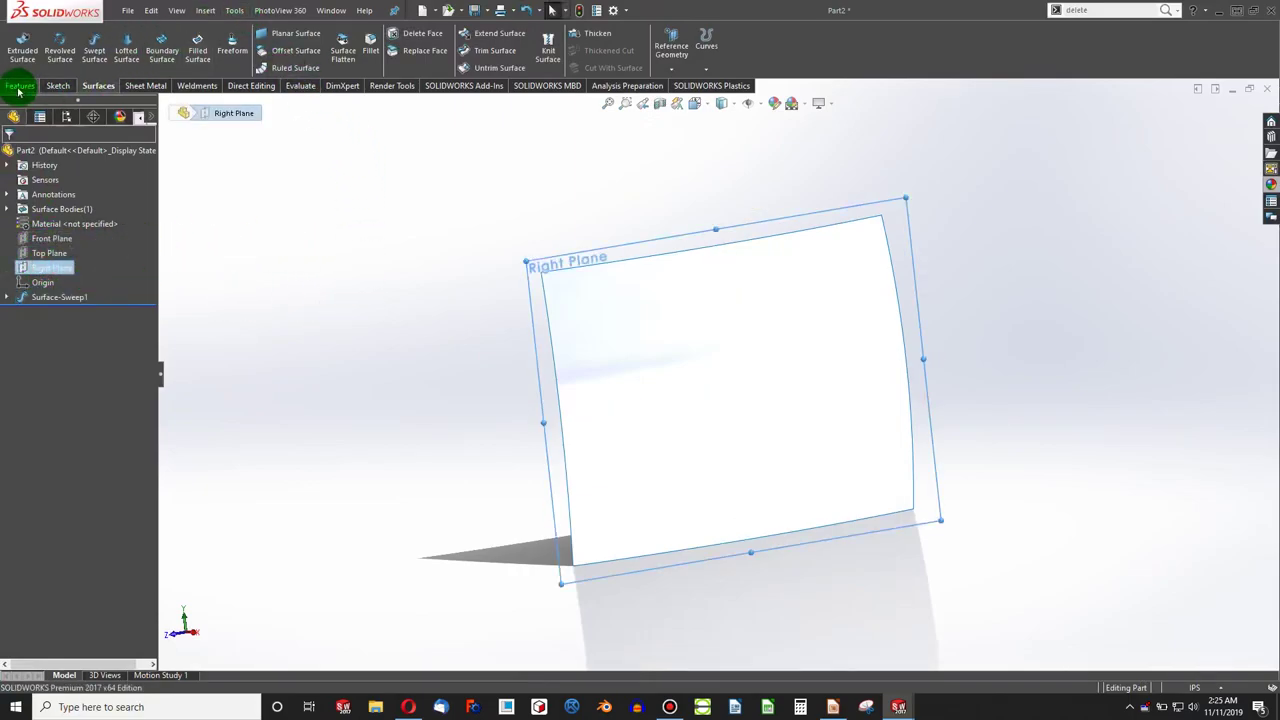
click(50, 86)
click(18, 45)
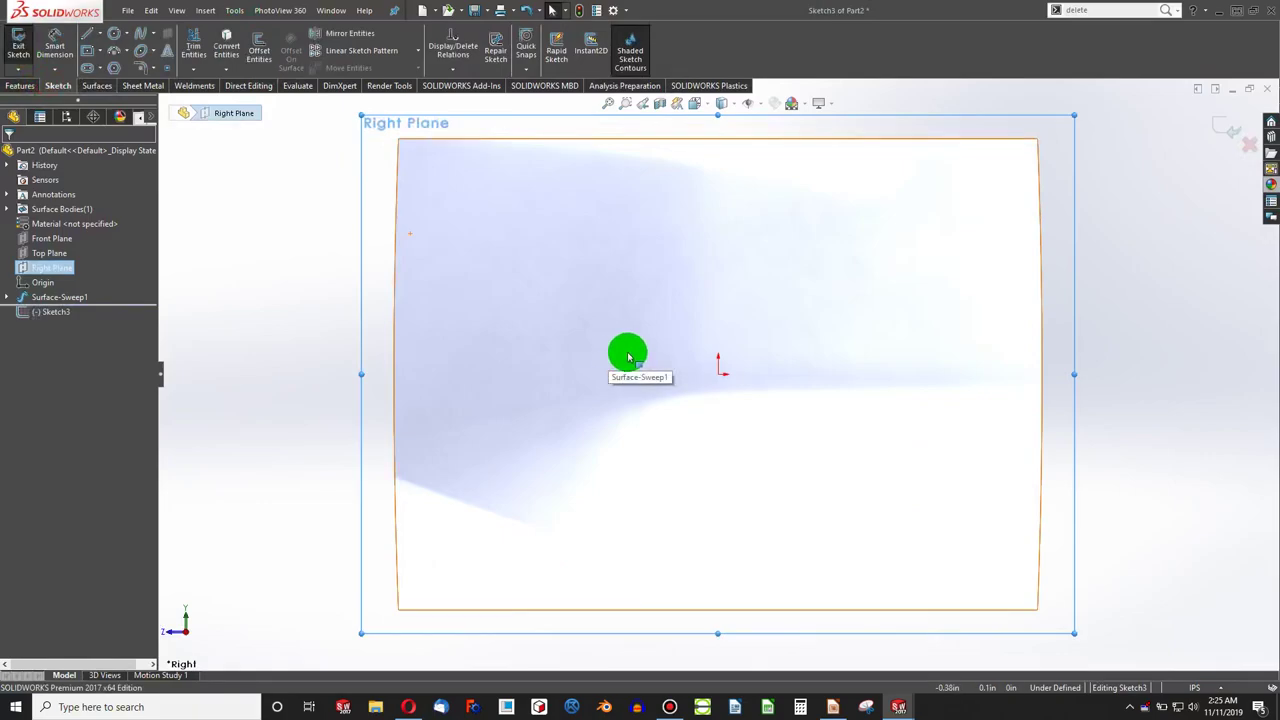
Step: Draw a vertical construction line from the surface's upper edge to the origin and a horizontal one from the origin to the side edge
click(100, 33)
click(100, 69)
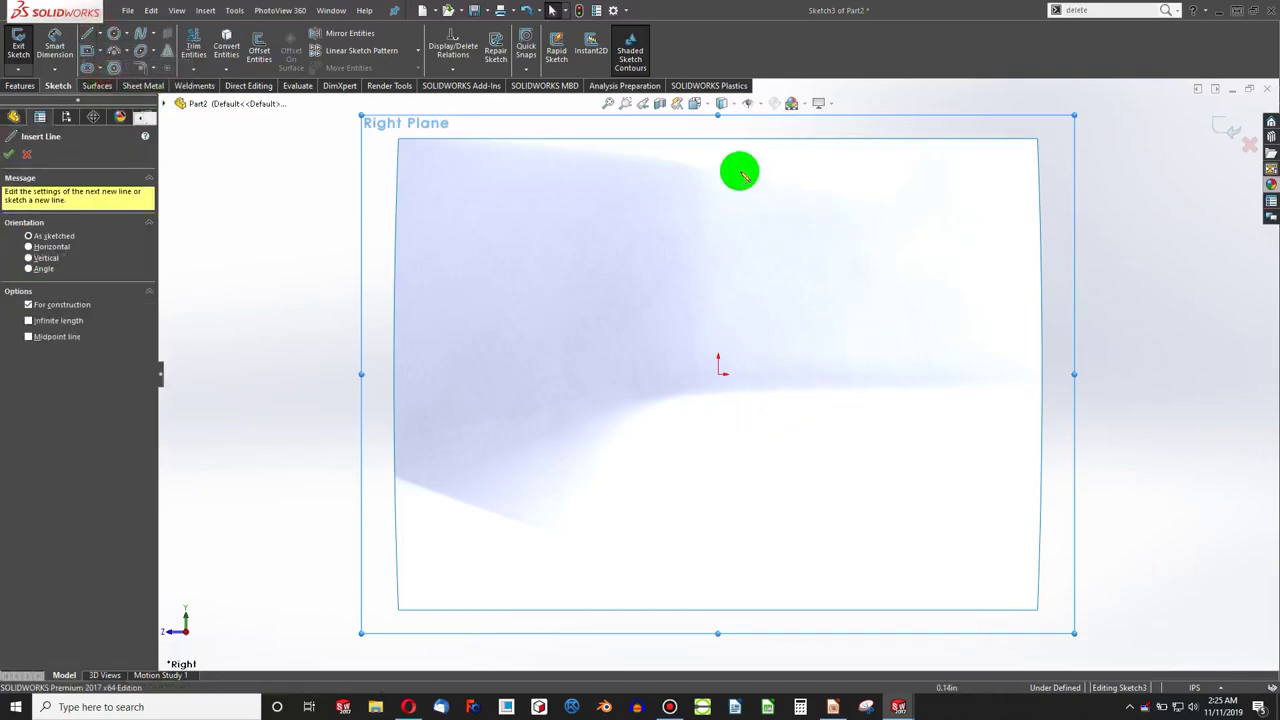
click(718, 138)
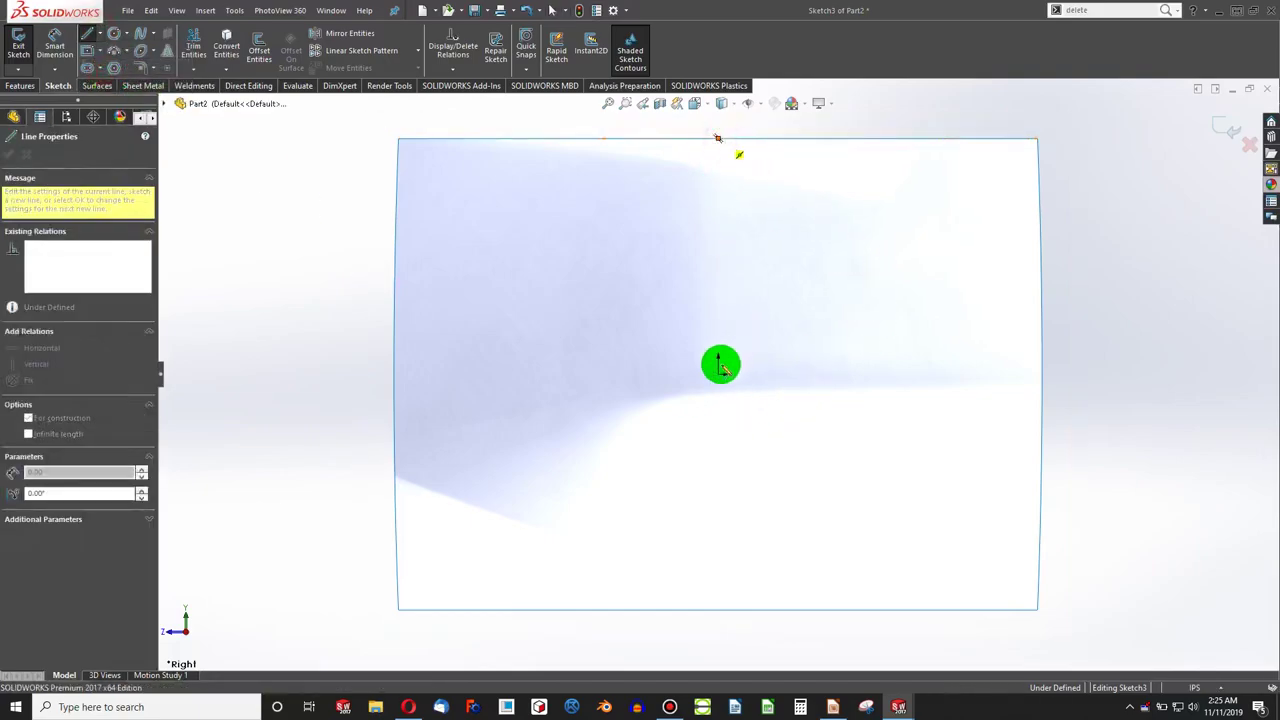
click(718, 374)
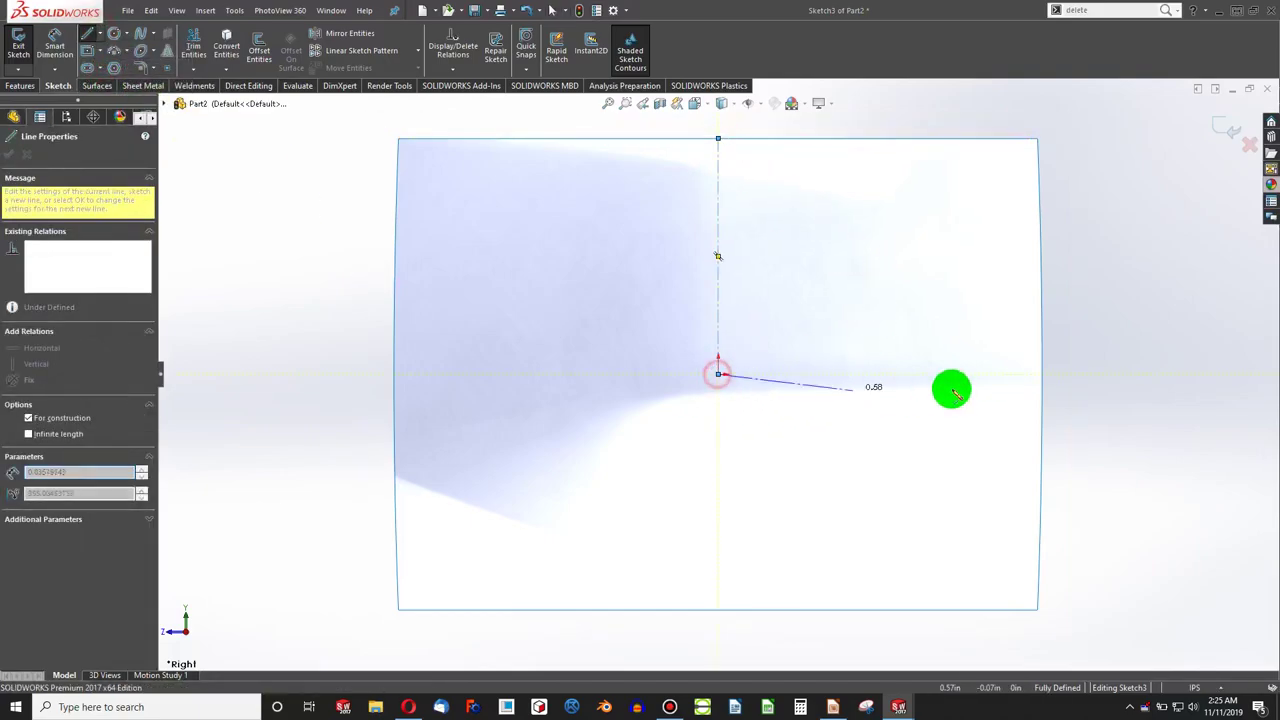
click(1042, 374)
key(Escape)
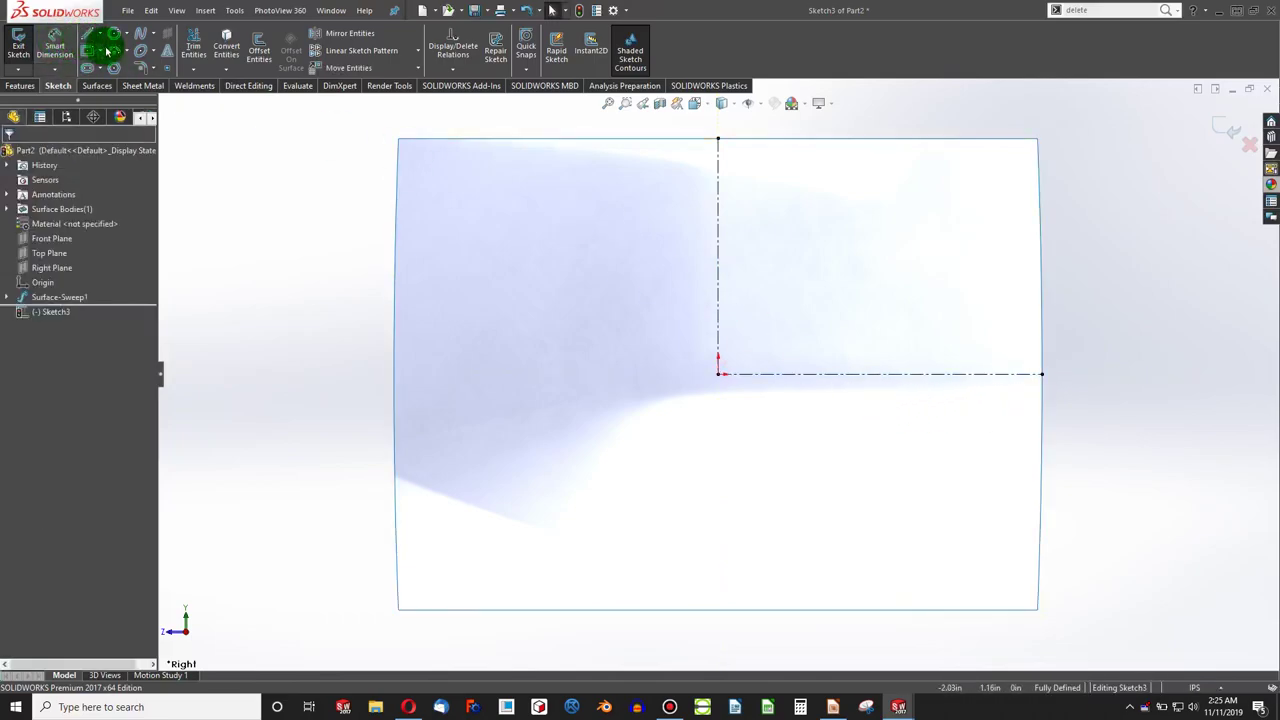
Step: Sketch three end-to-end arcs from the vertical to the horizontal centerline: concave about R0.64 in, semicircular lobe about R0.36 in, and a concave side arc
key(a)
drag(720, 252, 838, 213)
click(816, 237)
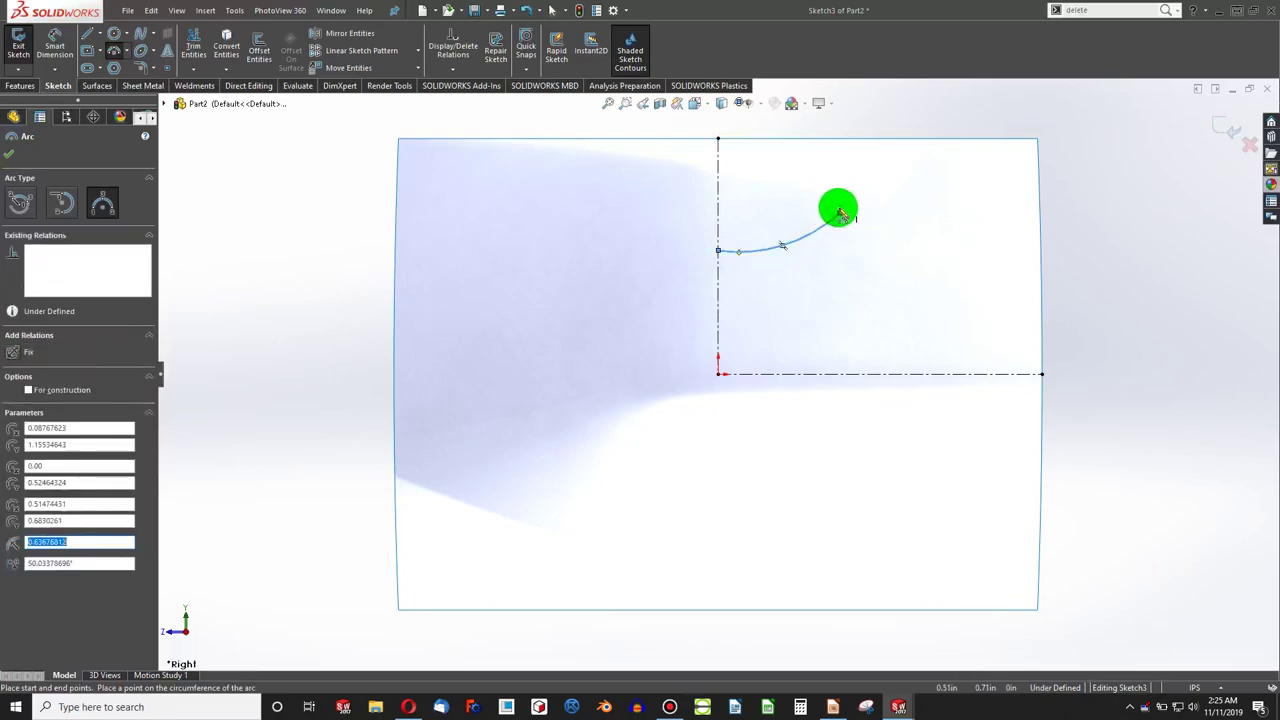
click(842, 212)
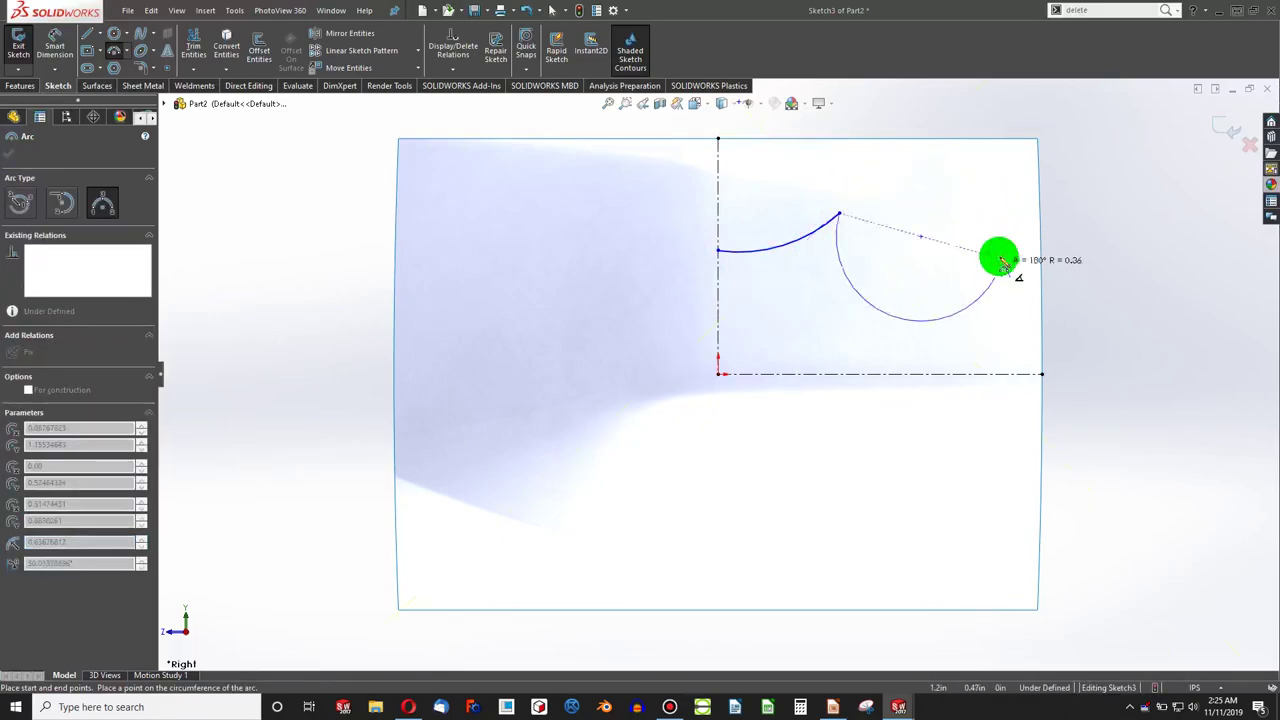
click(995, 200)
click(1003, 262)
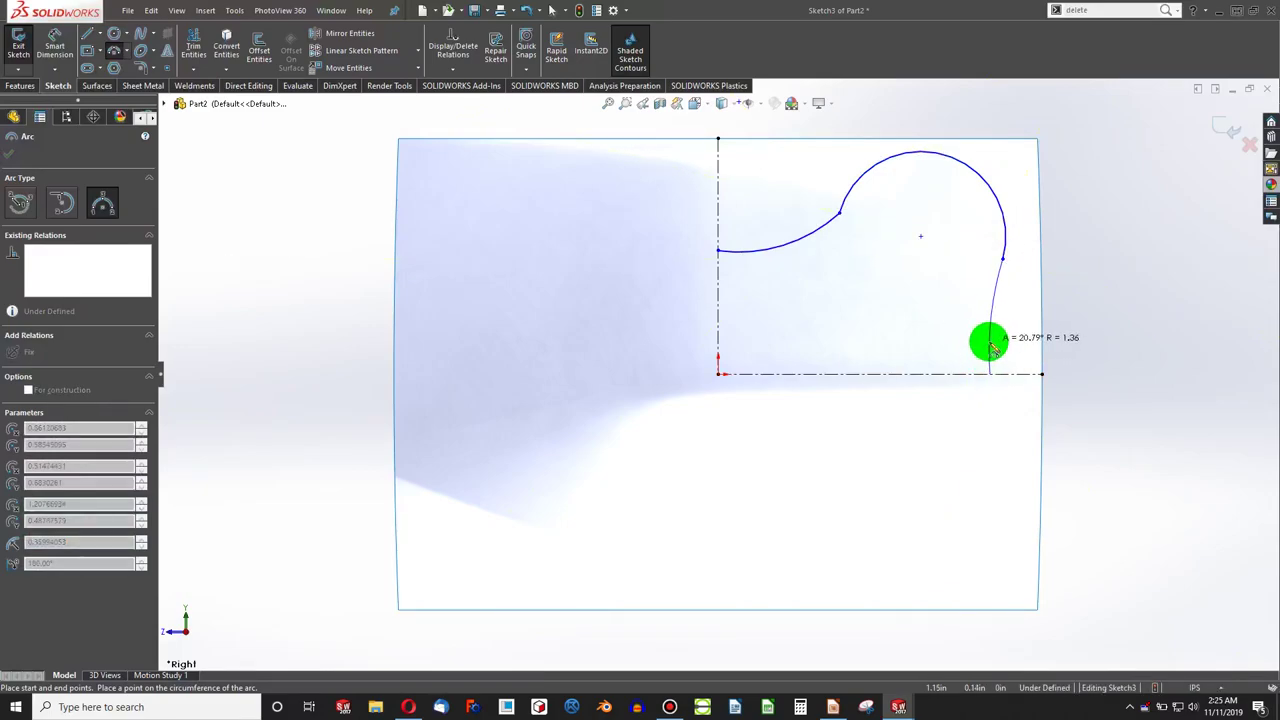
click(987, 340)
key(Escape)
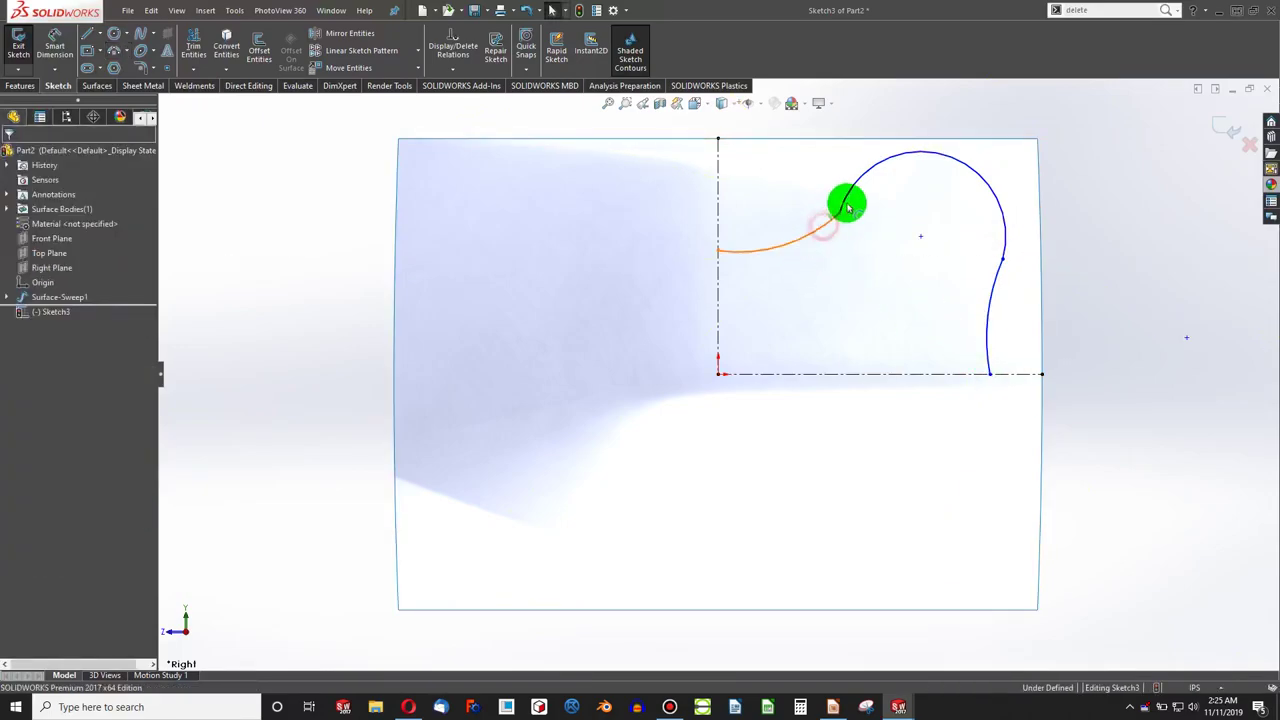
Step: Make the lobe arc tangent to both neighbouring arcs
click(845, 203)
ctrl+click(849, 200)
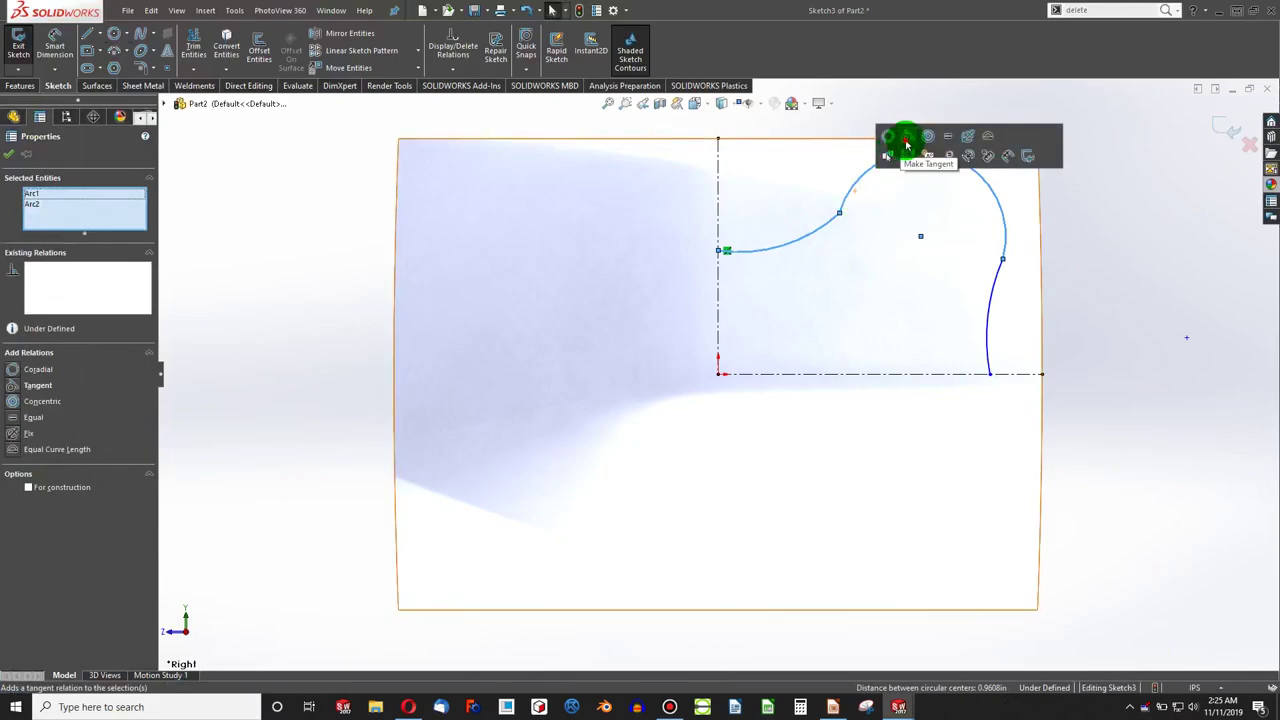
click(1008, 245)
click(1011, 243)
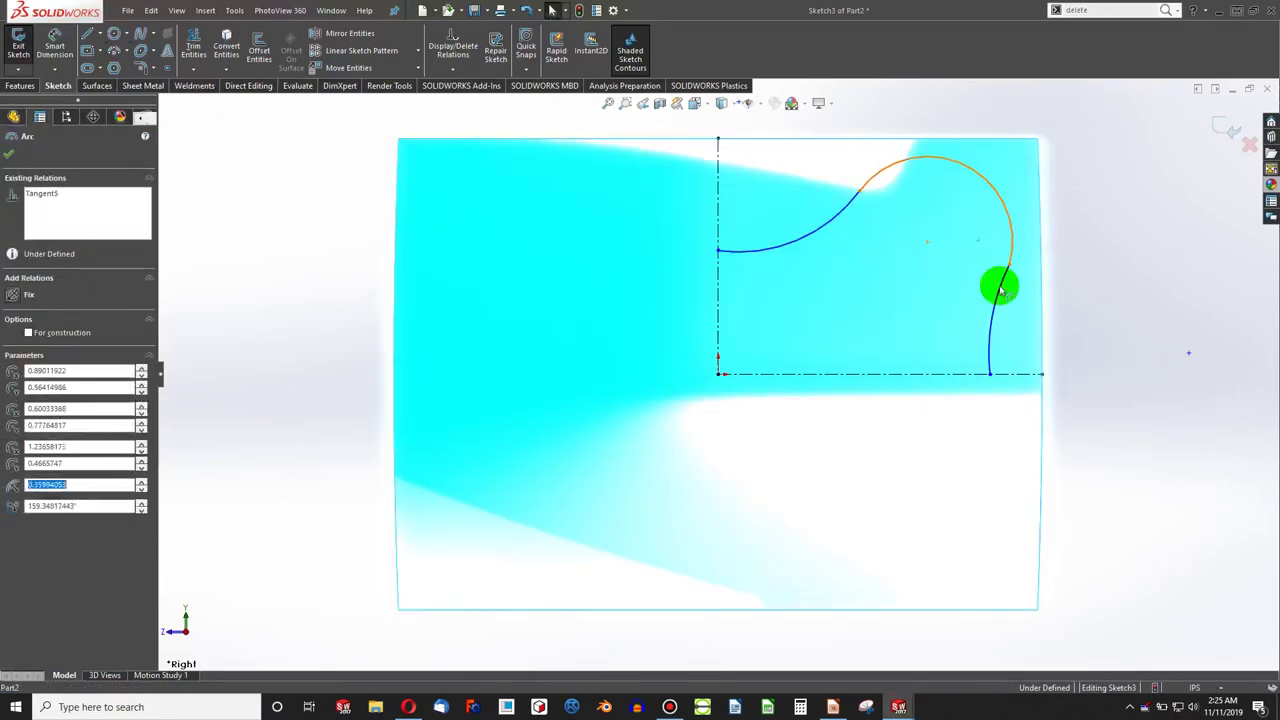
ctrl+click(1007, 270)
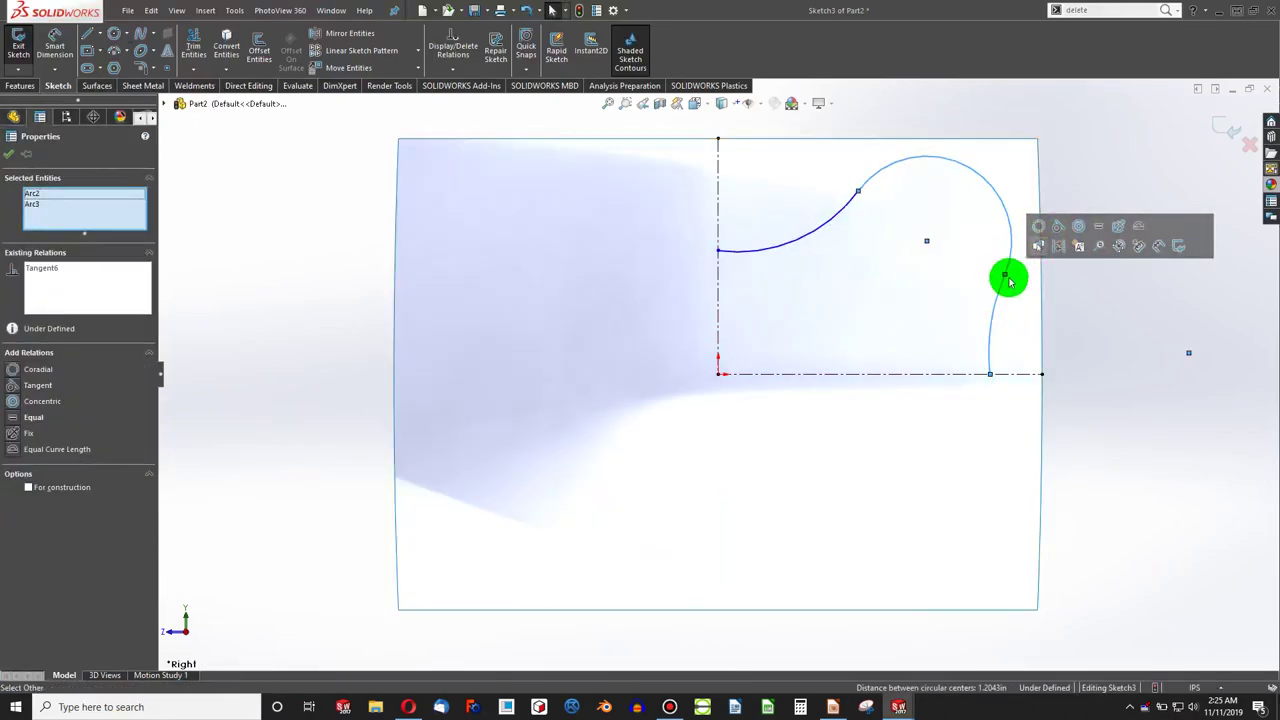
click(1083, 320)
Step: Dimension the radius of the concave arc that starts on the vertical centerline as 1.00 in
key(s)
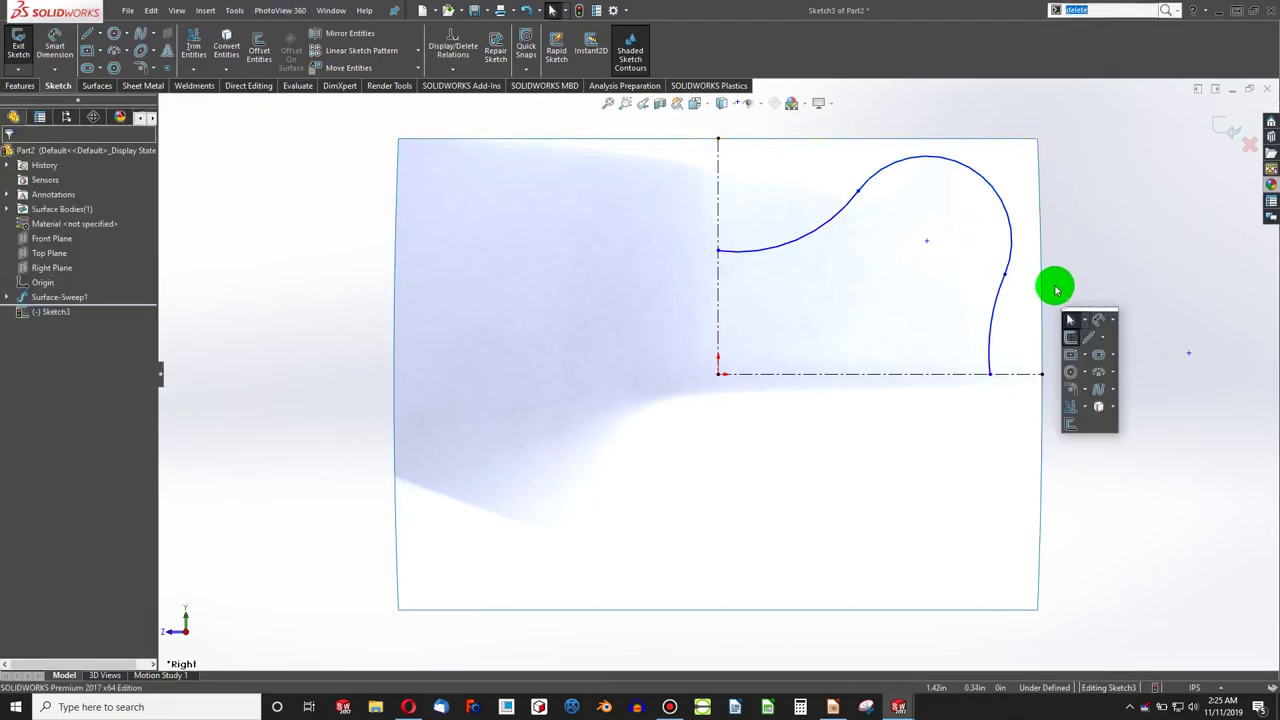
click(1097, 319)
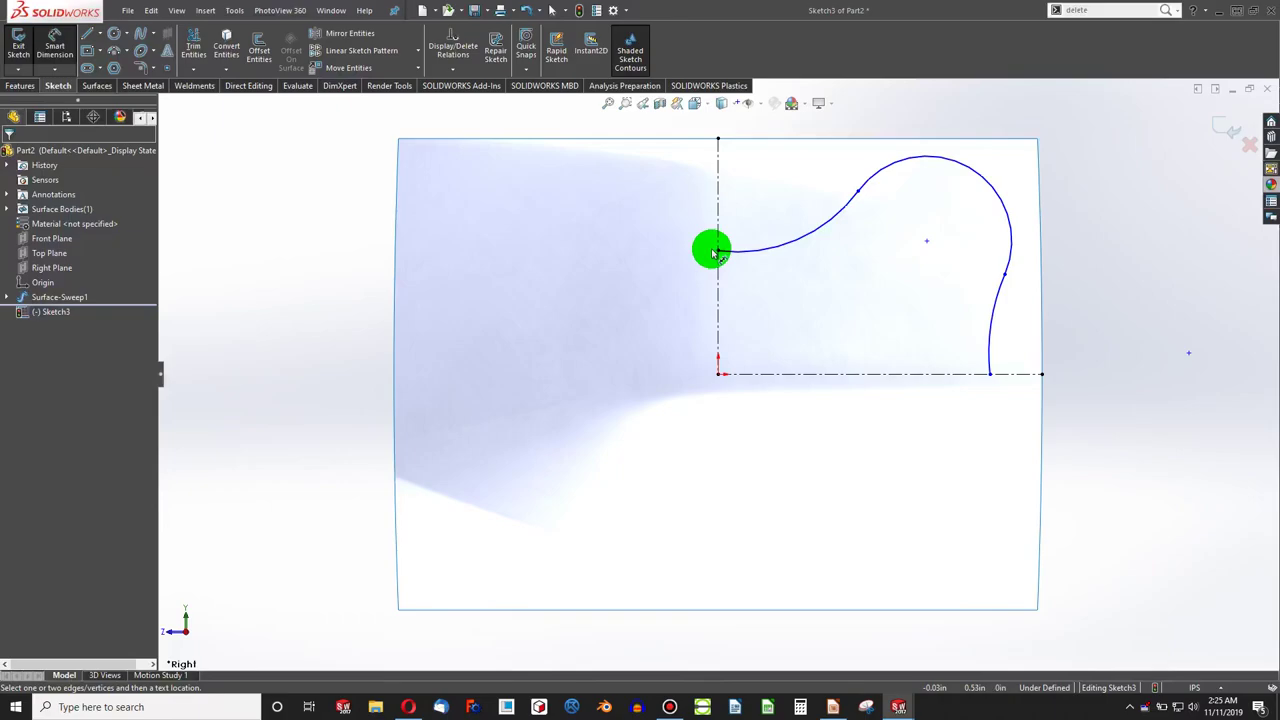
click(762, 250)
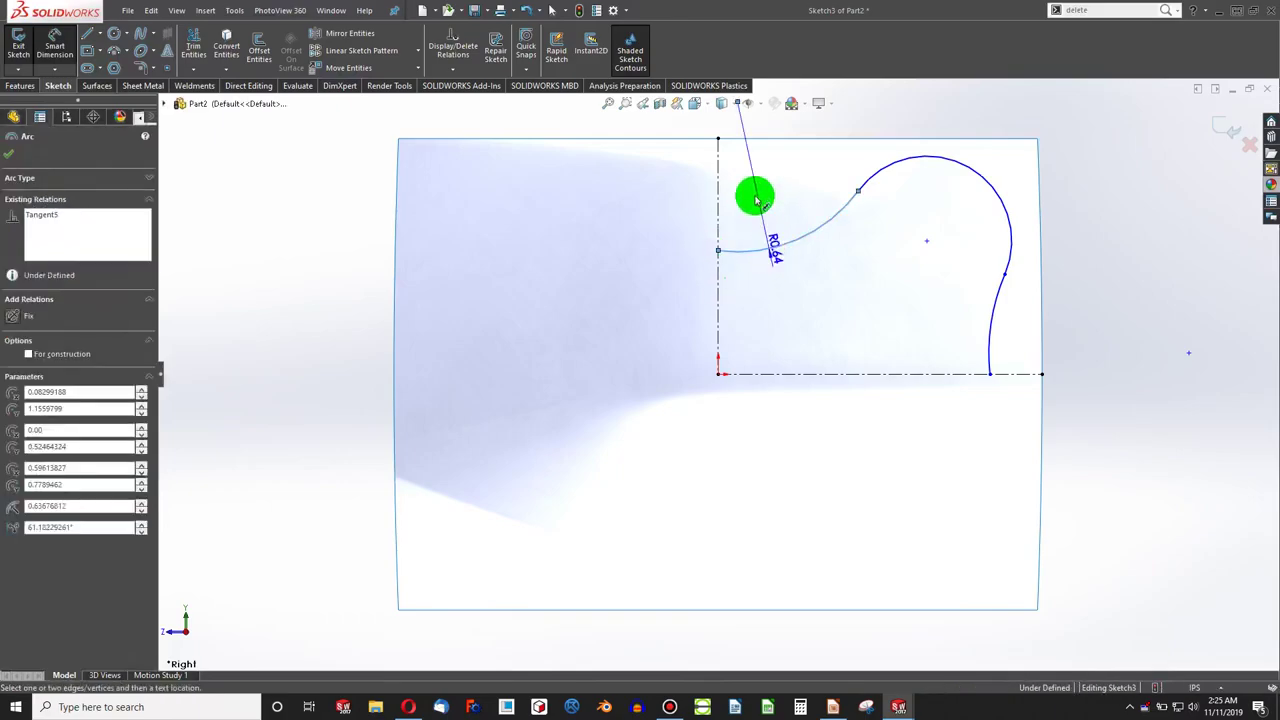
click(755, 198)
text(1.00in)
key(Return)
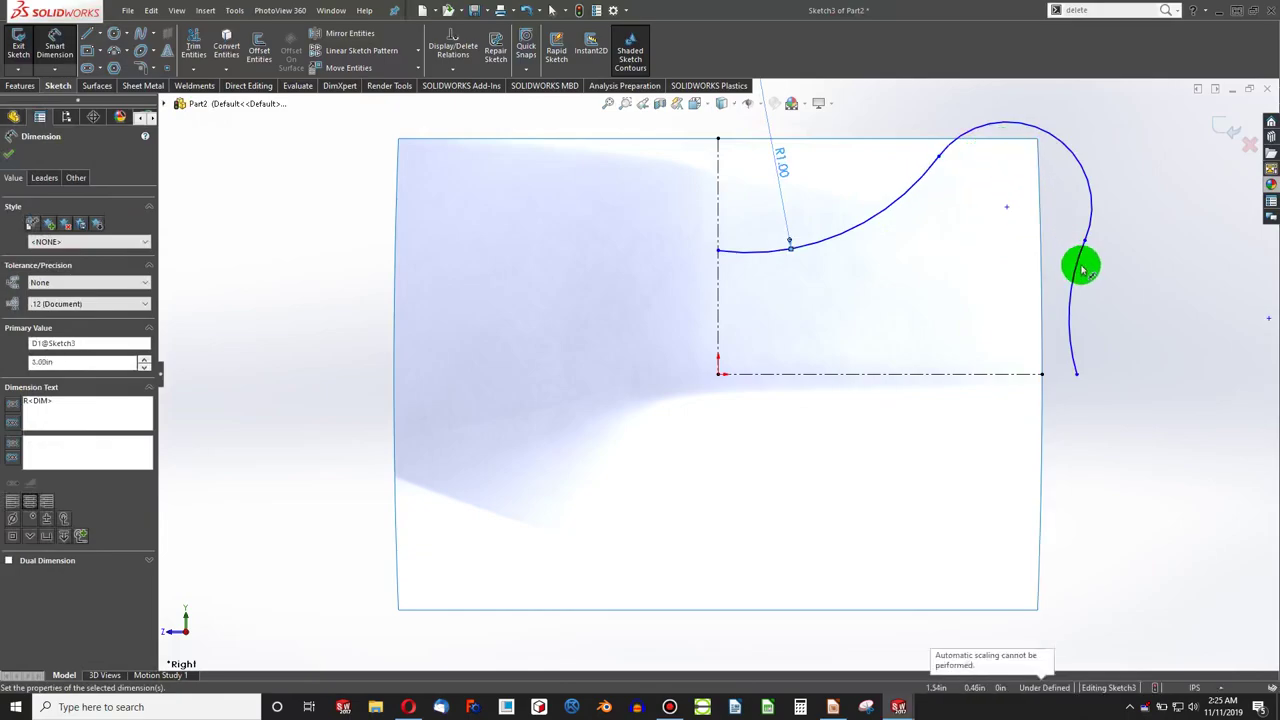
Step: Dimension the radius of the concave side arc ending at the horizontal centerline as 0.25 in
click(1070, 290)
click(1132, 293)
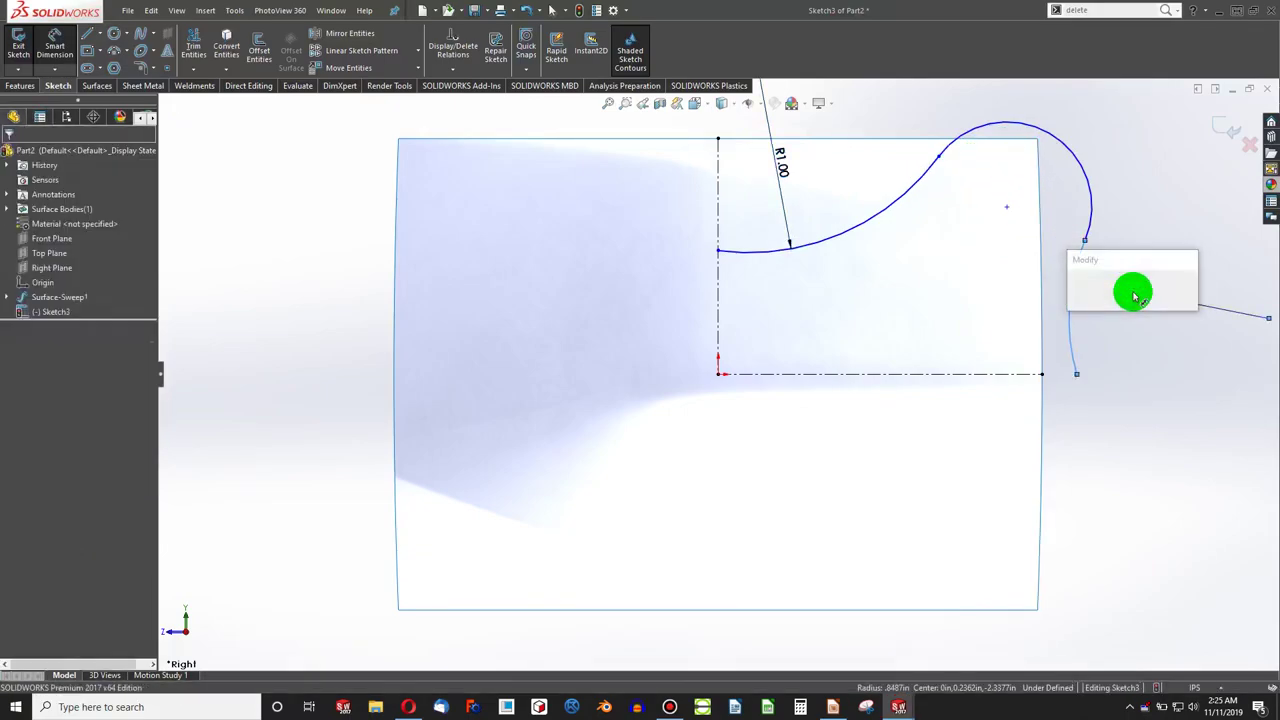
text(.25)
key(Return)
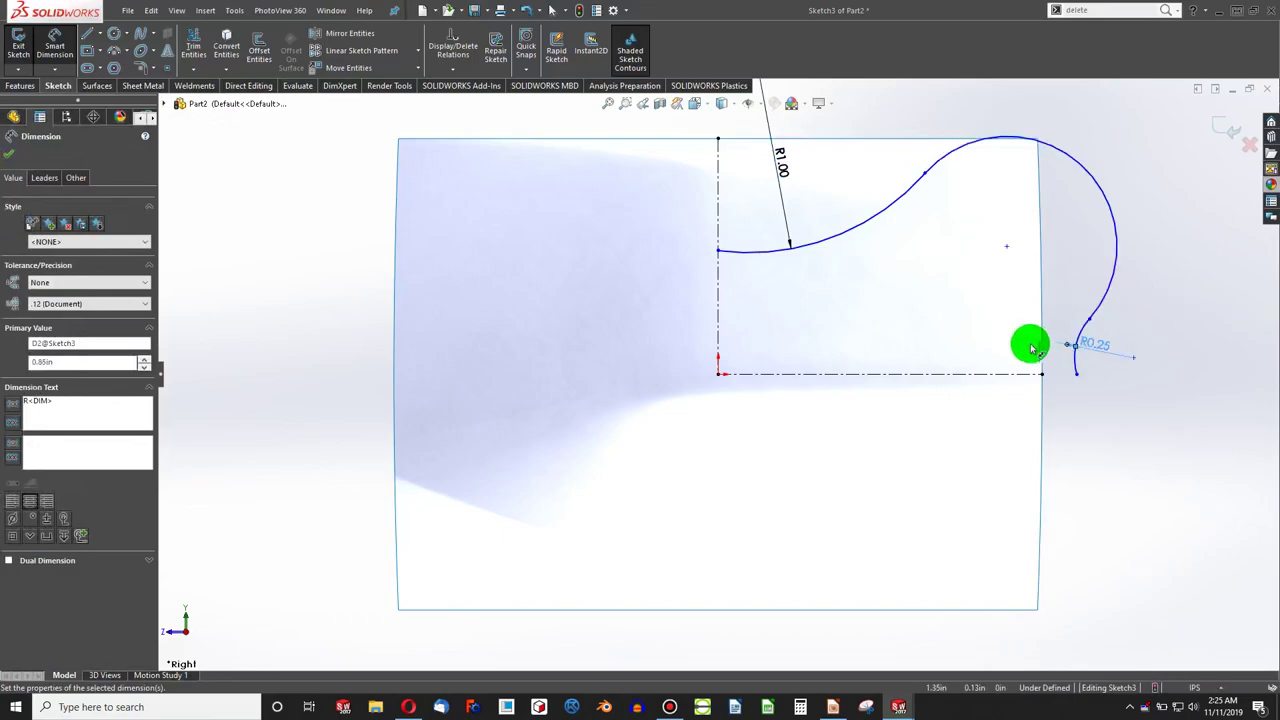
key(Escape)
Step: Add a vertical relation between the R1.00 arc's center and its endpoint on the vertical centerline
scroll(931, 313, up, 6)
scroll(709, 246, down, 3)
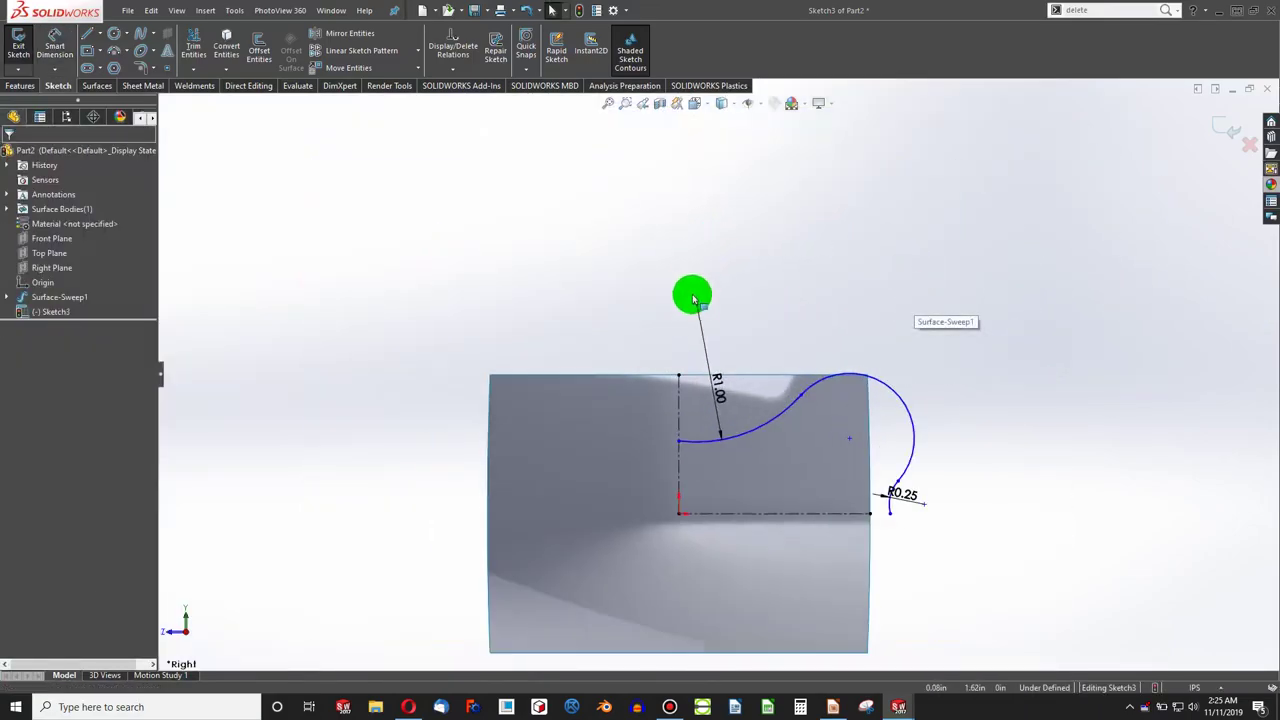
click(698, 306)
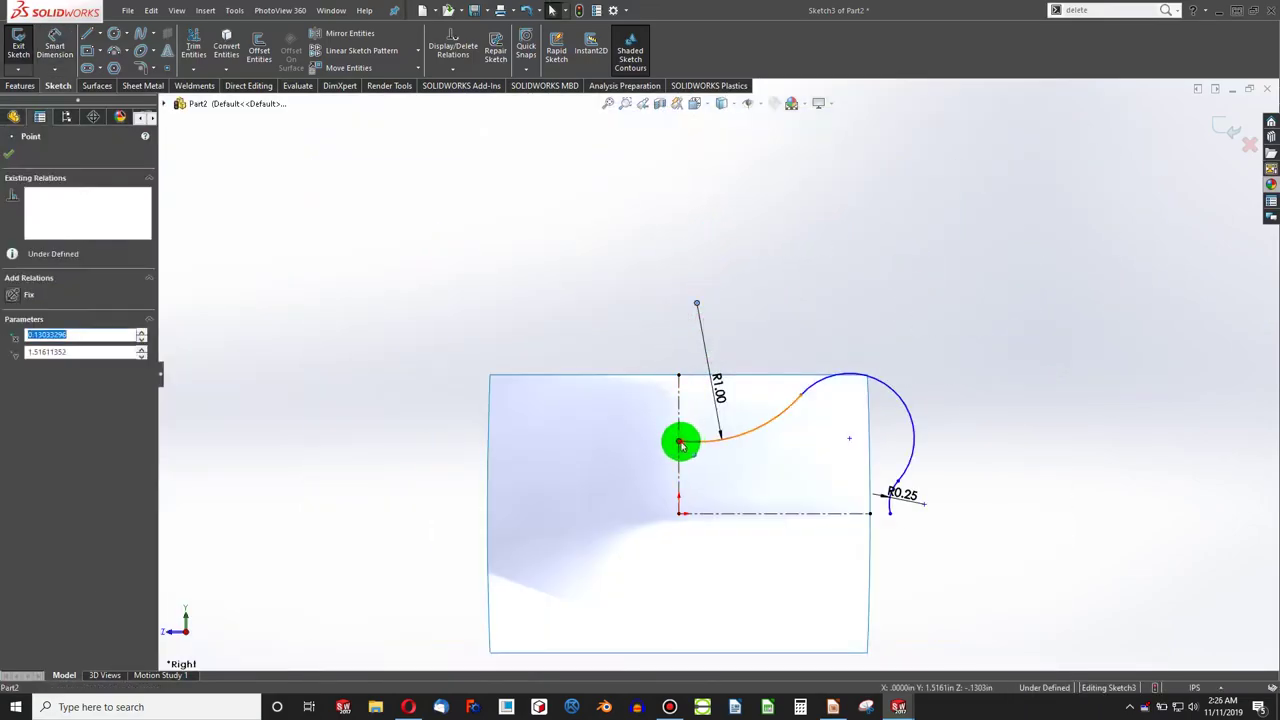
ctrl+click(687, 443)
click(738, 386)
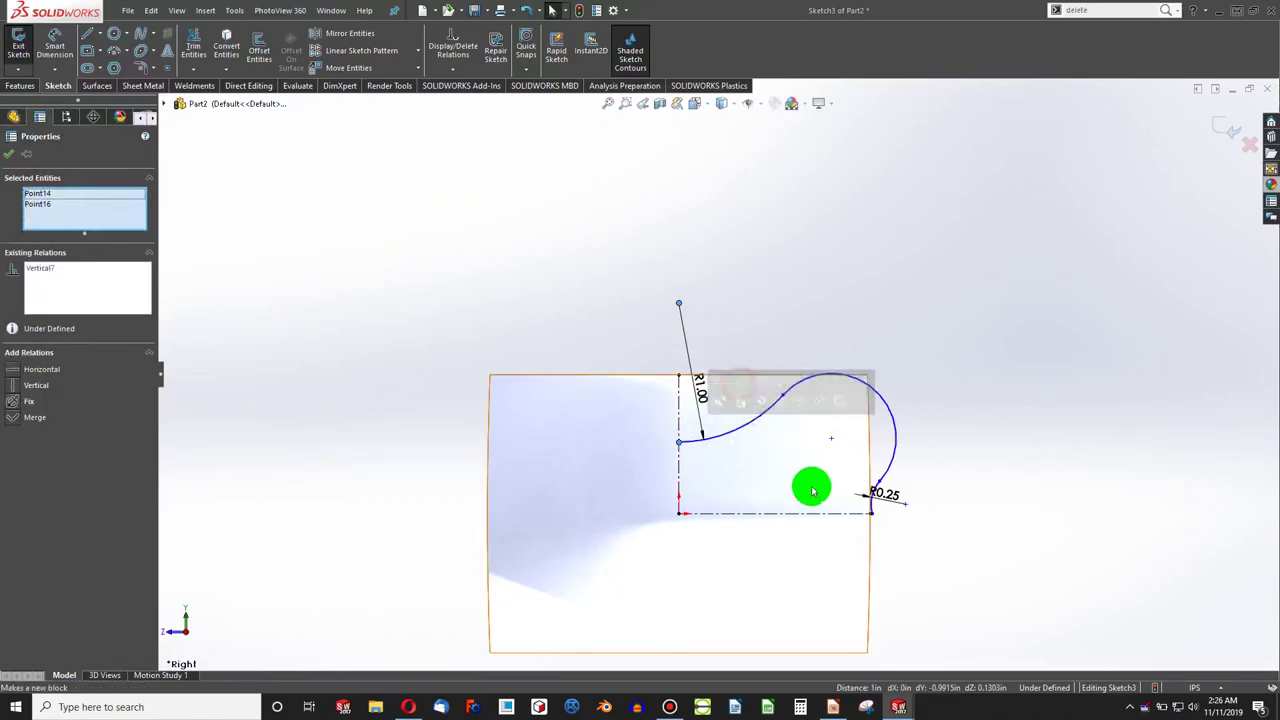
click(899, 522)
Step: Add a horizontal relation between the R0.25 arc's center and its endpoint on the horizontal centerline
click(873, 516)
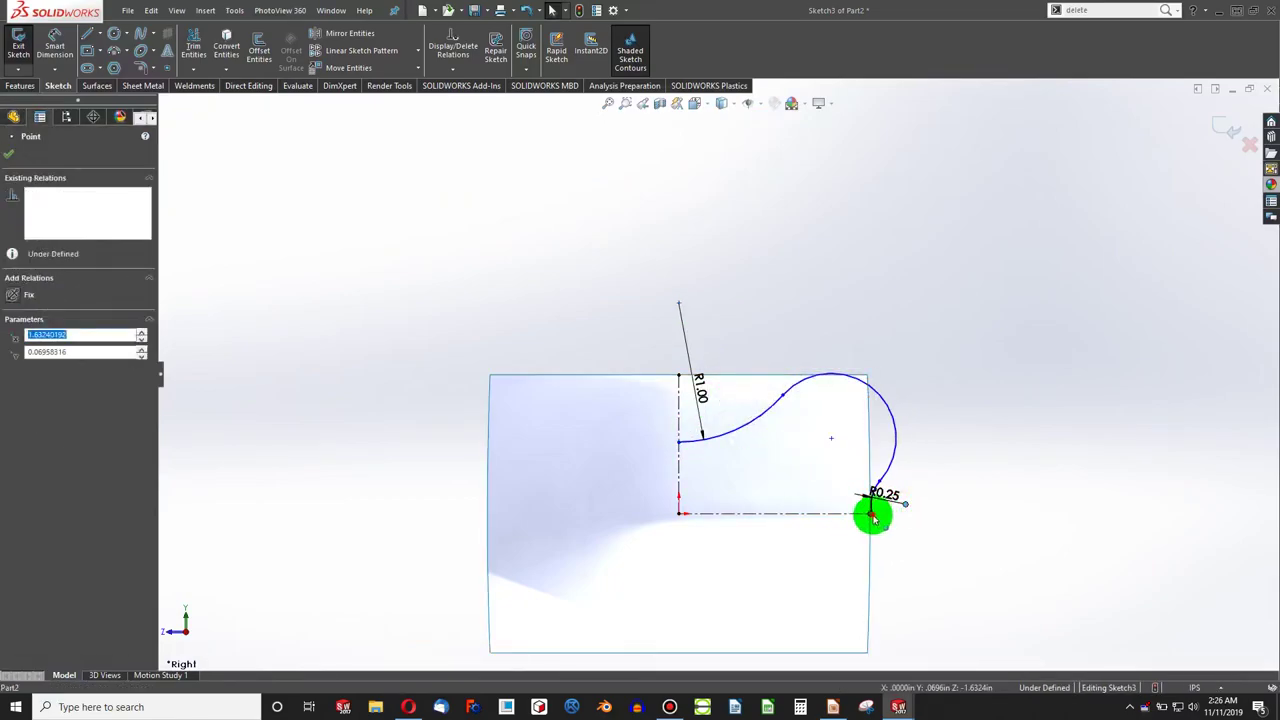
ctrl+click(905, 505)
scroll(862, 520, up, 4)
scroll(880, 527, down, 4)
scroll(686, 310, down, 7)
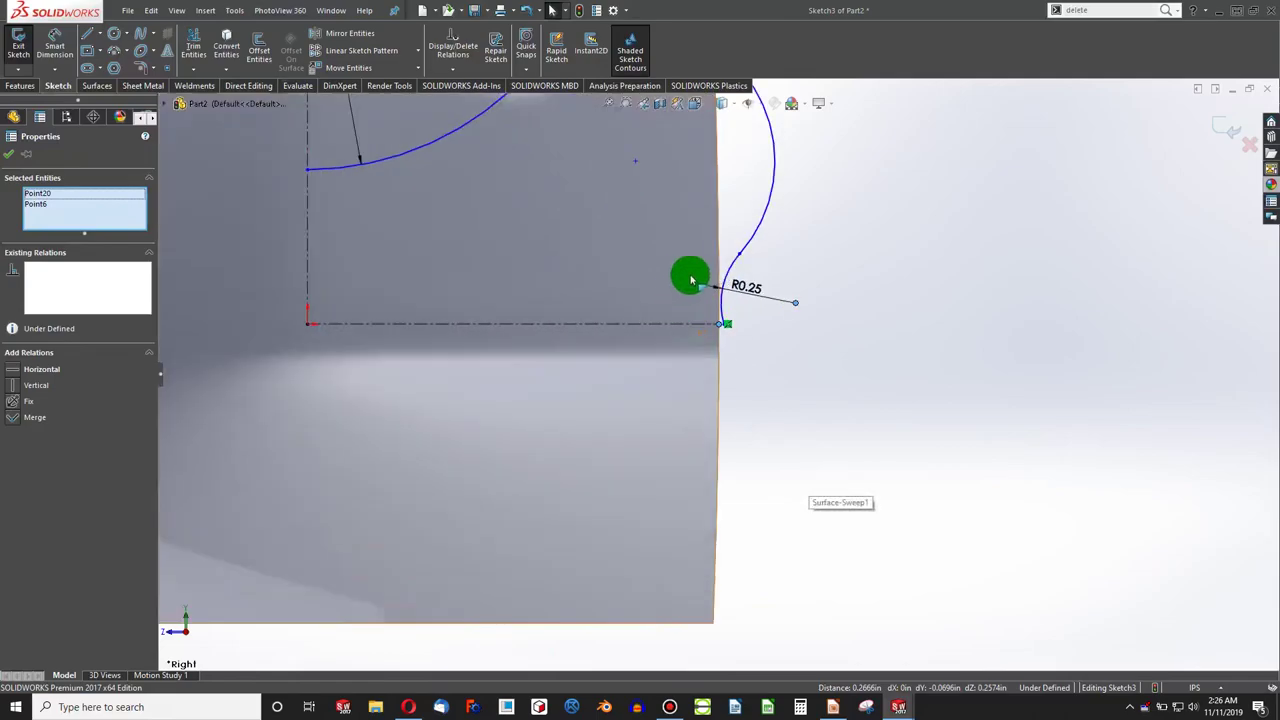
click(742, 373)
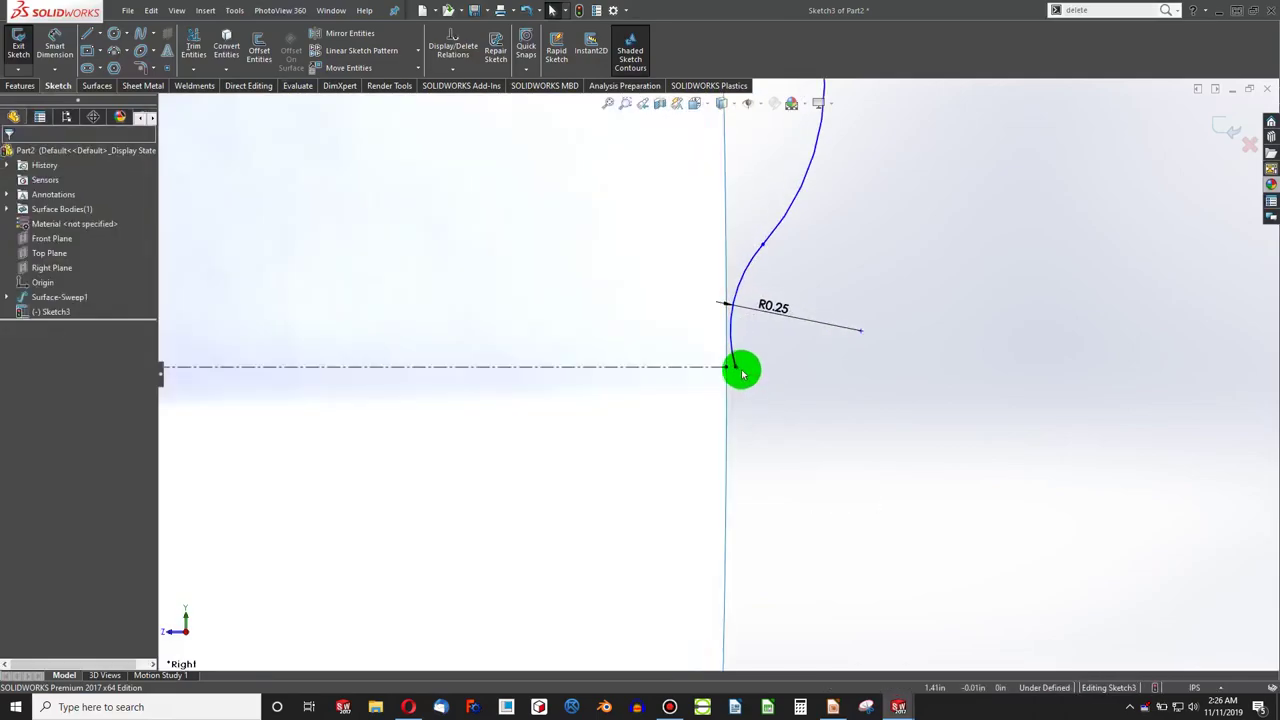
ctrl+click(862, 332)
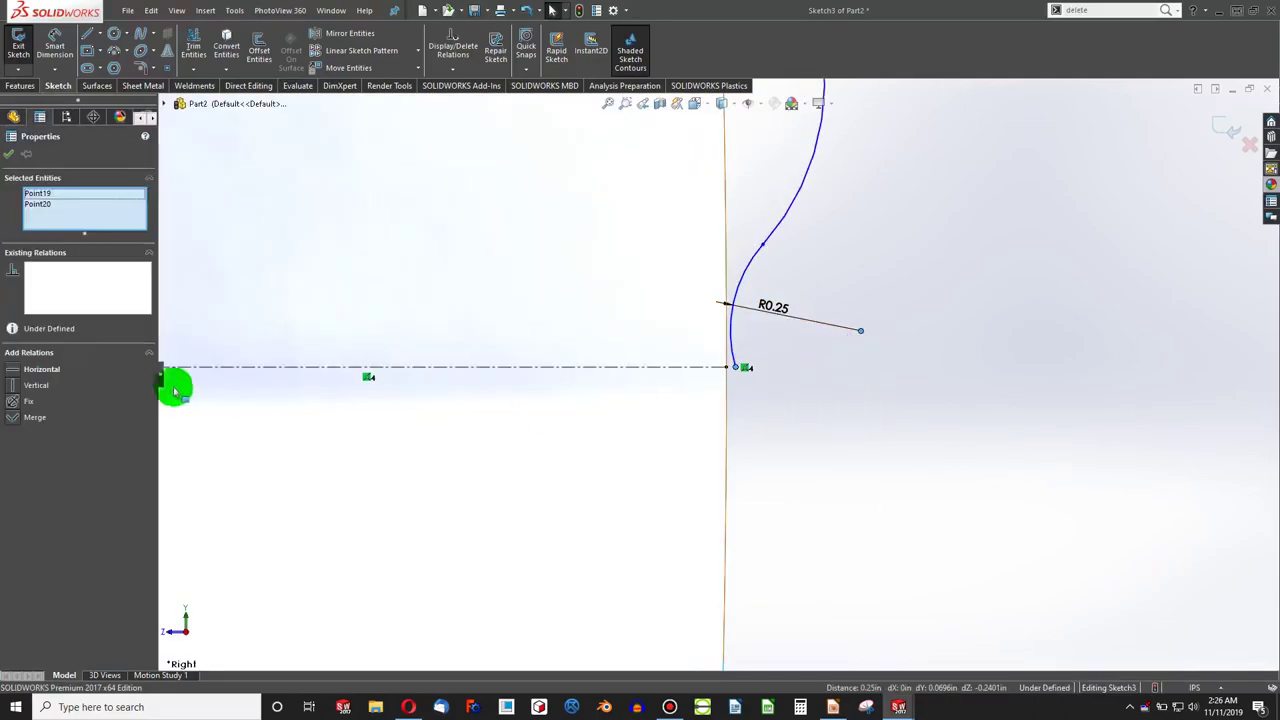
click(13, 372)
scroll(777, 449, down, 1)
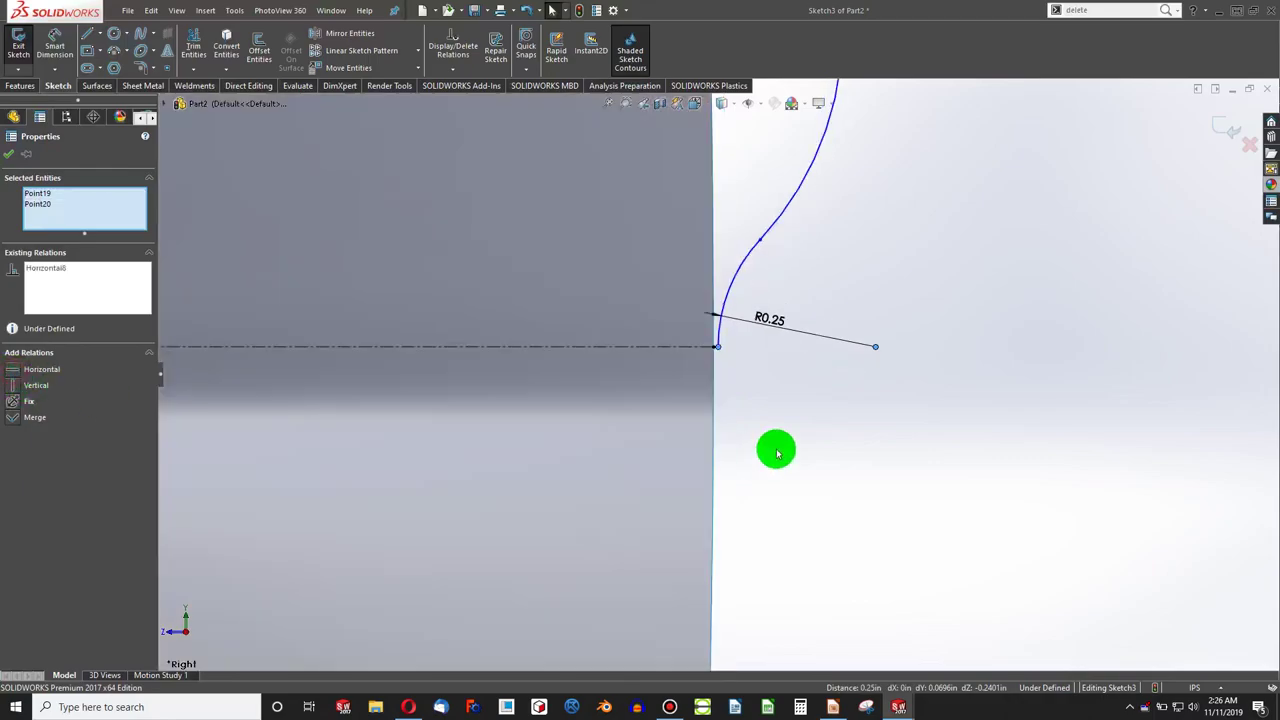
scroll(771, 446, up, 5)
scroll(729, 367, up, 4)
scroll(666, 165, down, 3)
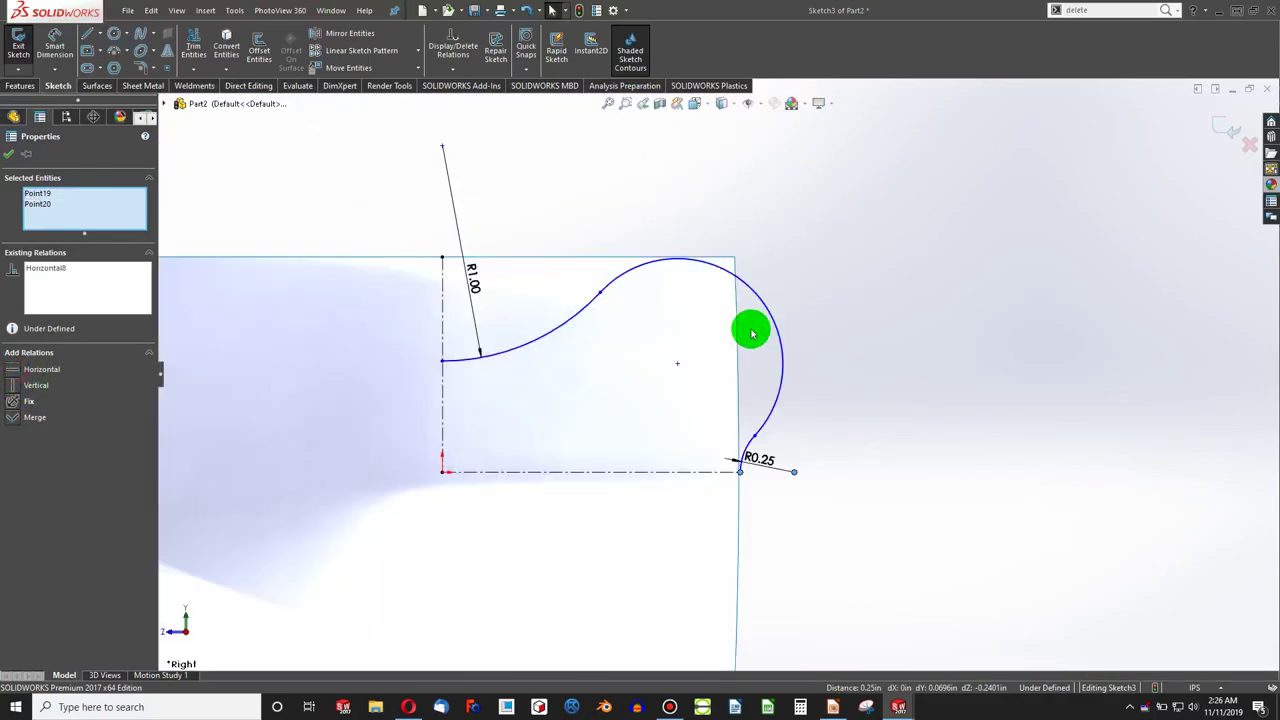
Step: Make the lobe arc tangent to both the side edge and the upper edge of the swept surface
click(737, 334)
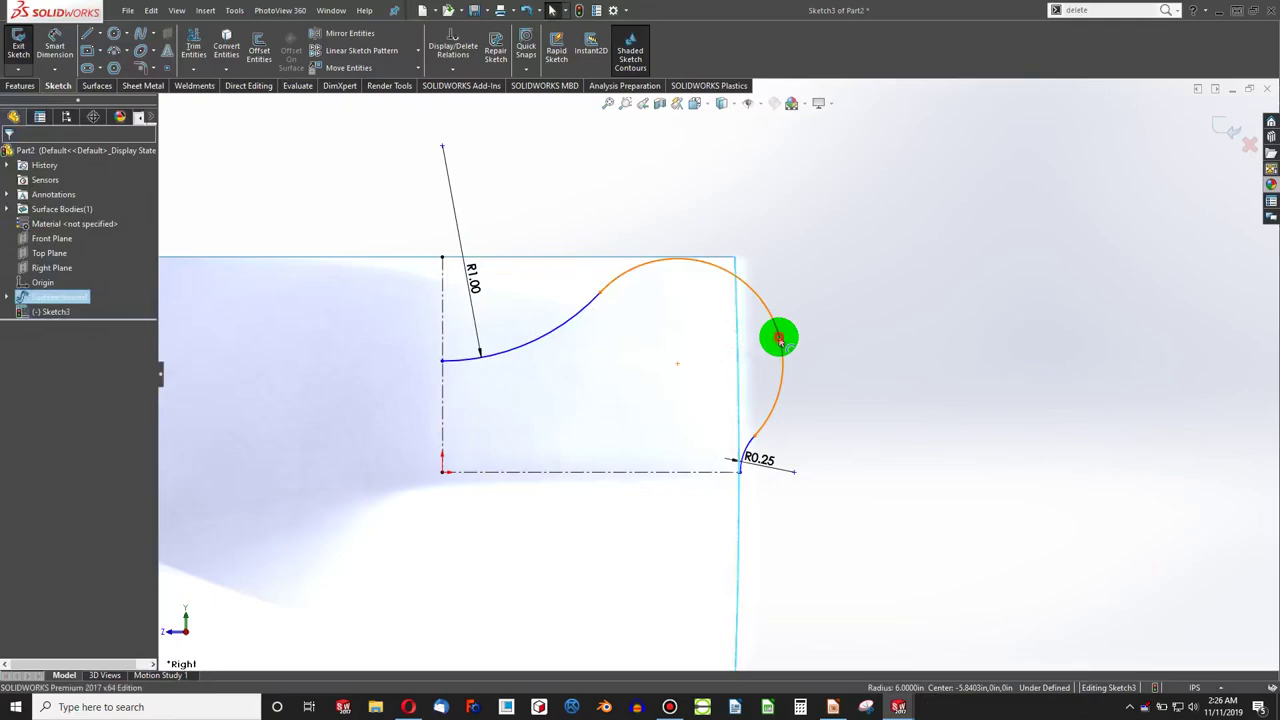
click(780, 340)
click(13, 370)
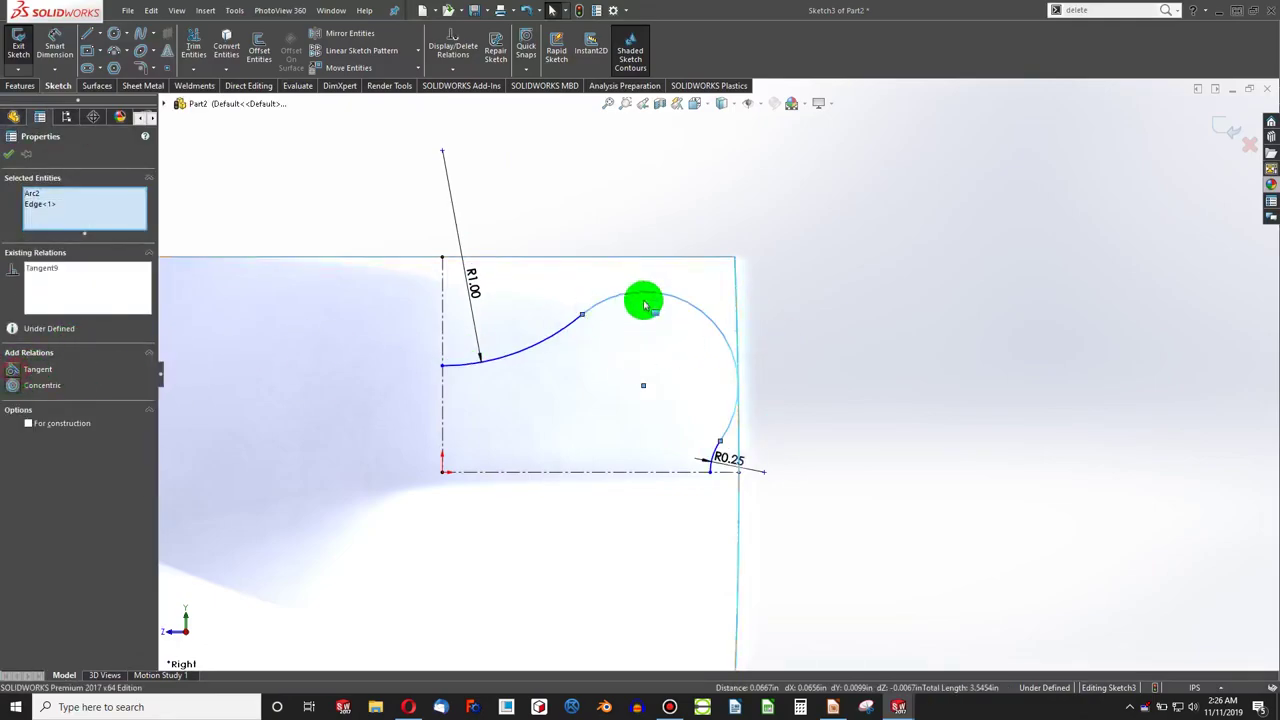
click(751, 286)
click(690, 303)
ctrl+click(686, 257)
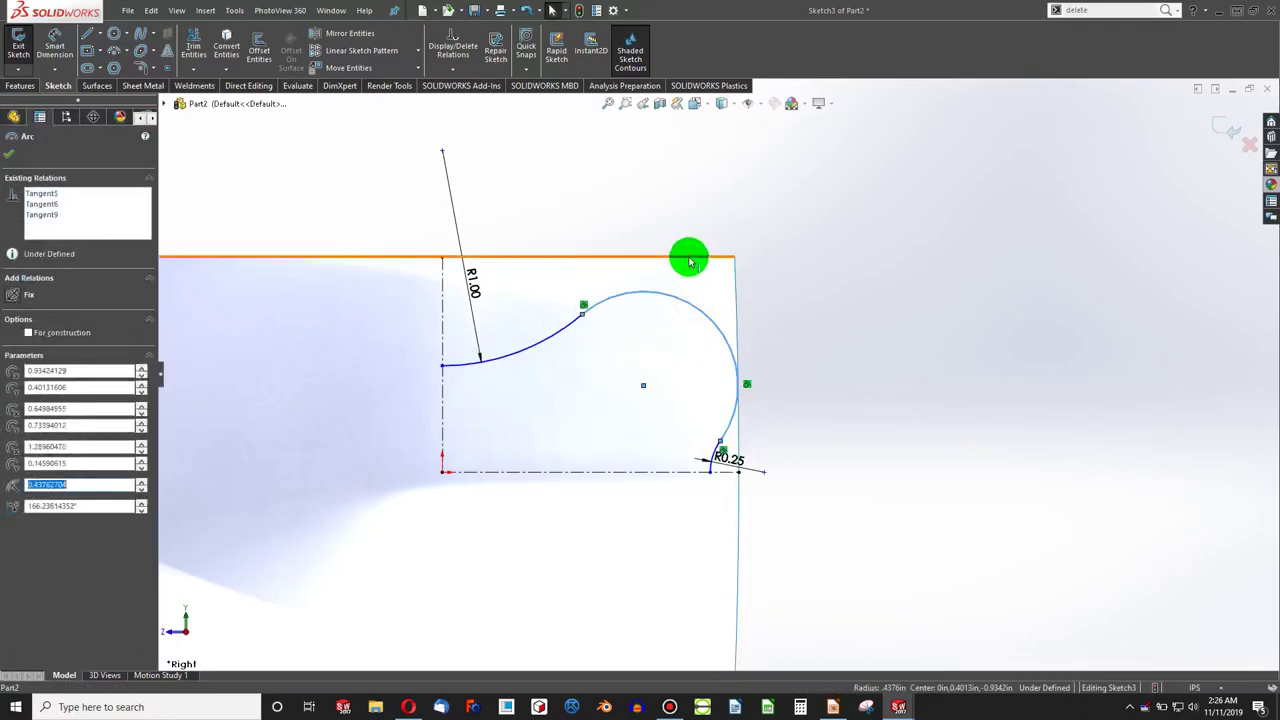
click(13, 370)
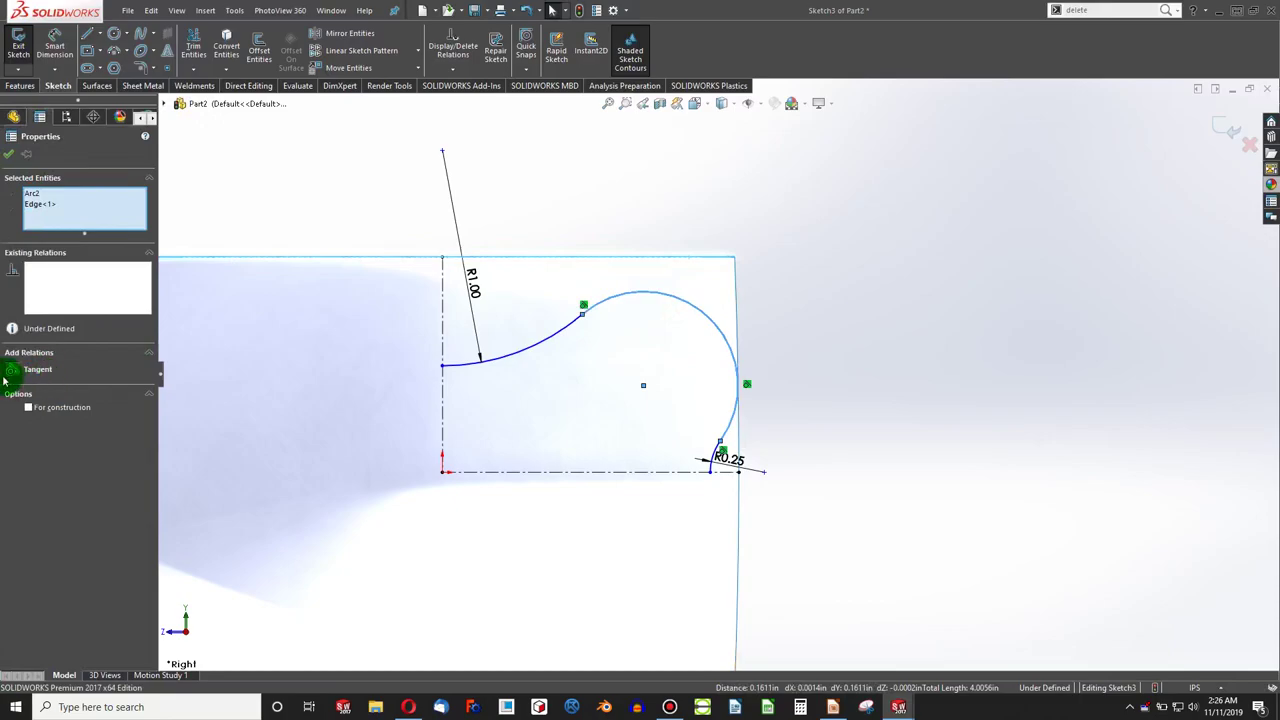
click(775, 390)
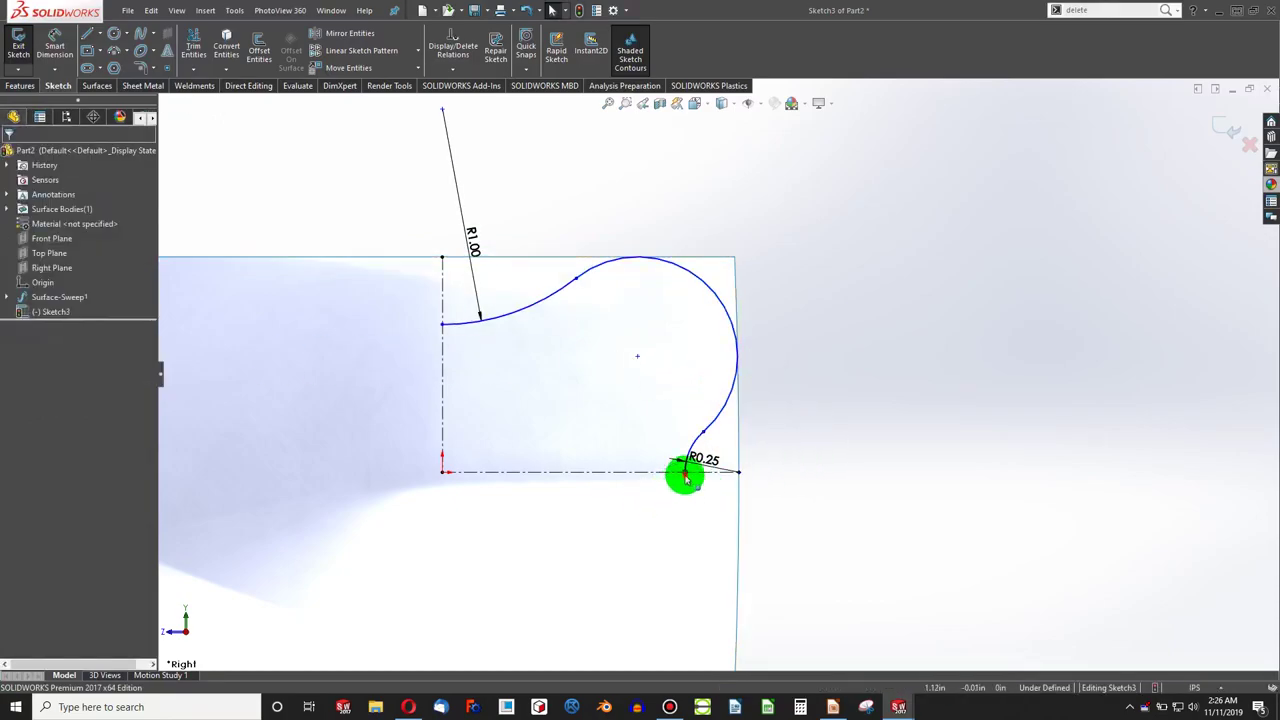
Step: Move the R0.25 arc's endpoint inward along the horizontal centerline and dimension it 0.75 in from the origin
drag(724, 479, 647, 471)
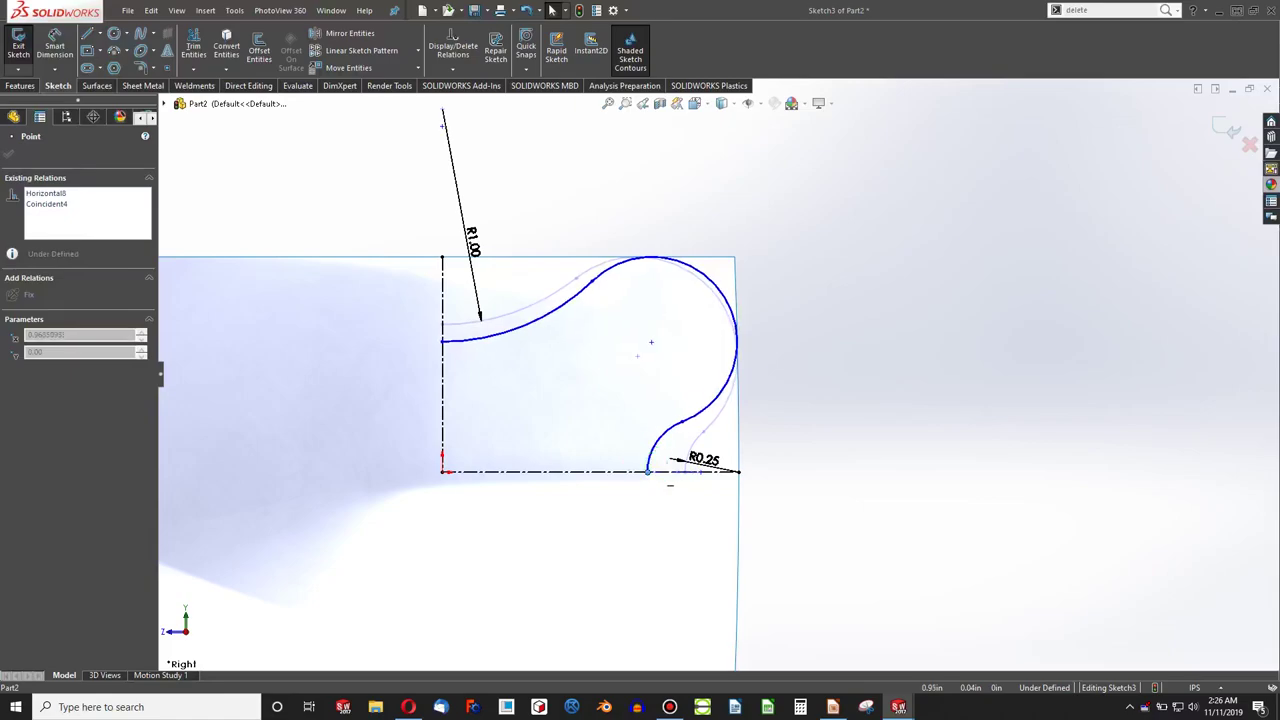
click(888, 360)
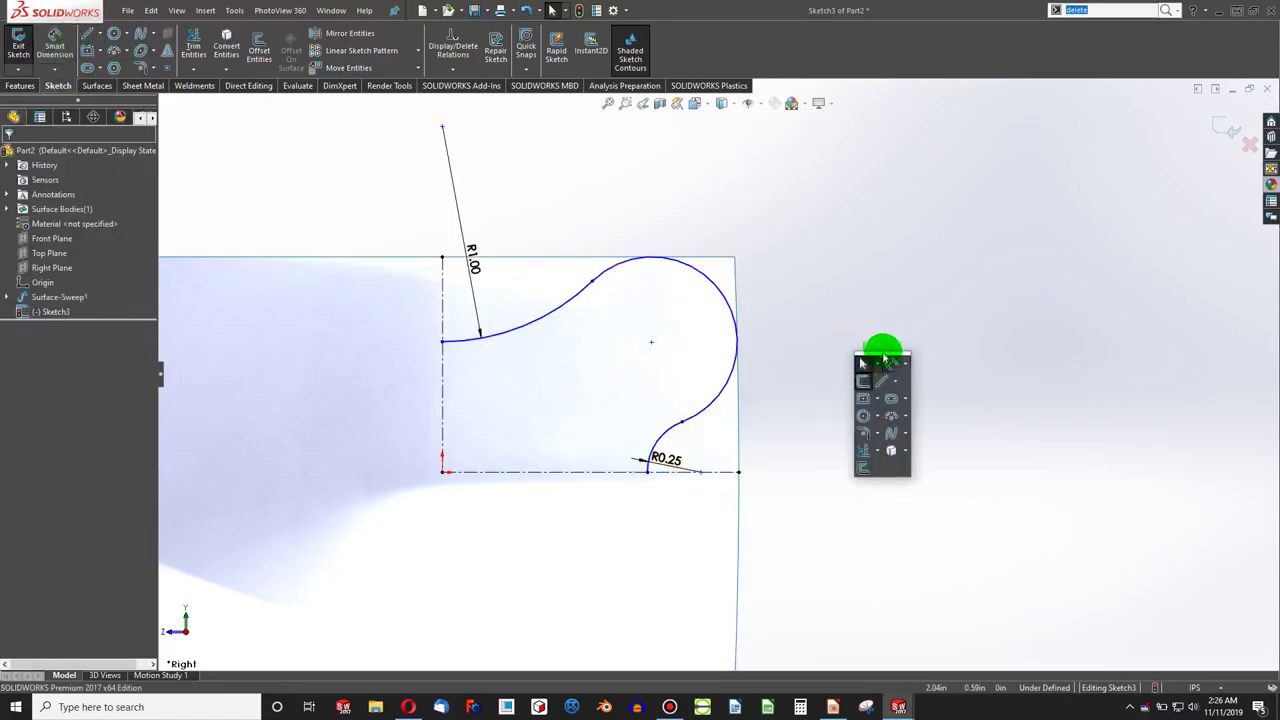
click(647, 471)
click(443, 471)
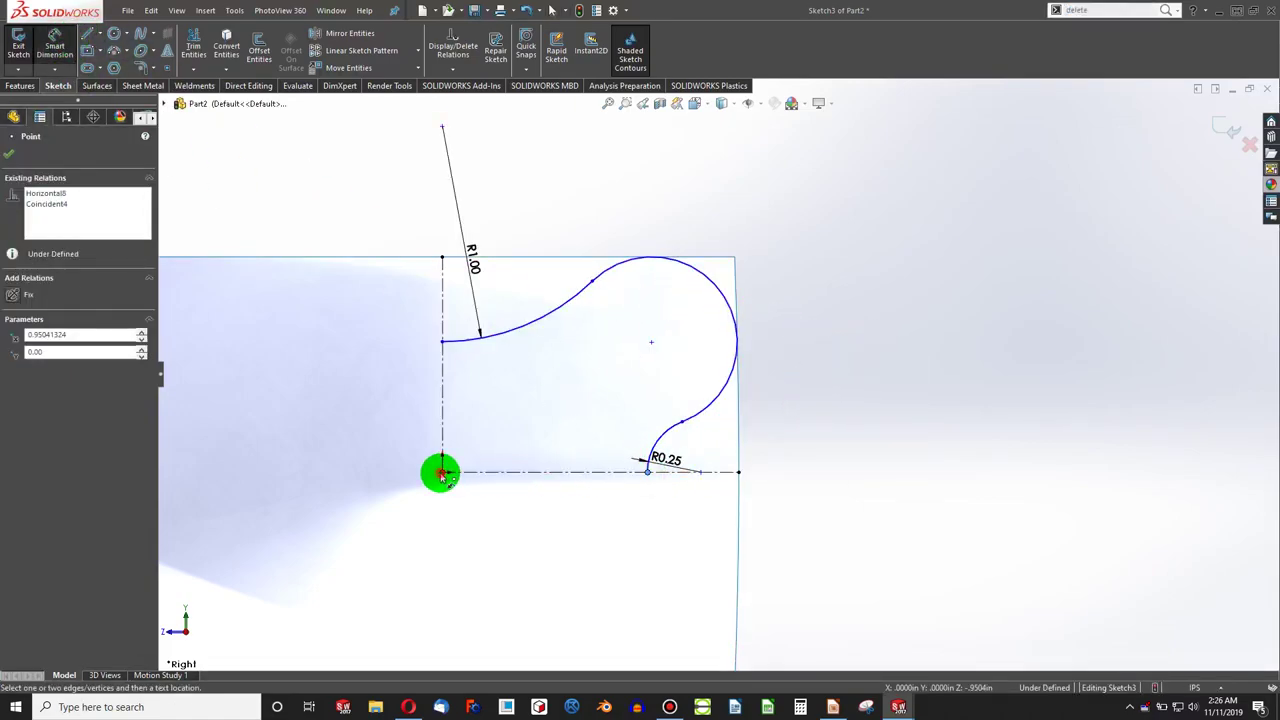
click(549, 449)
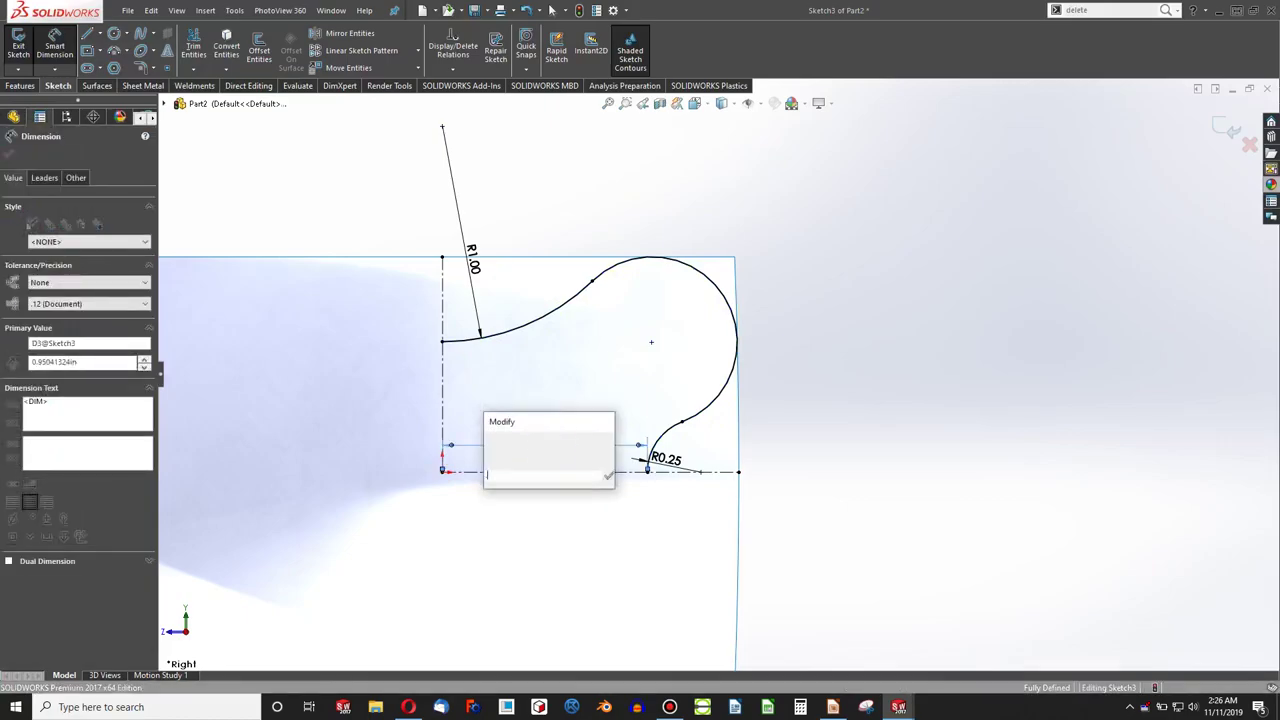
text(.75)
key(Return)
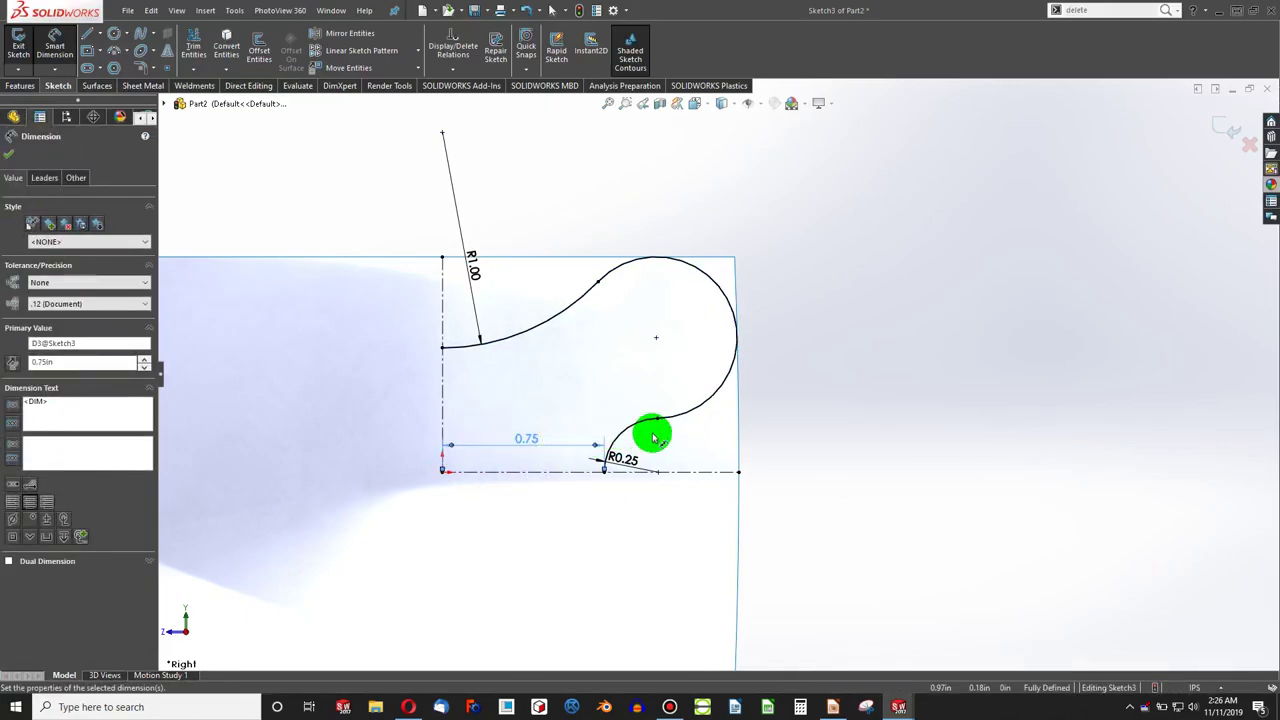
Step: Mirror the three outline arcs about the horizontal centerline, keeping the originals
scroll(659, 440, down, 2)
scroll(600, 449, up, 7)
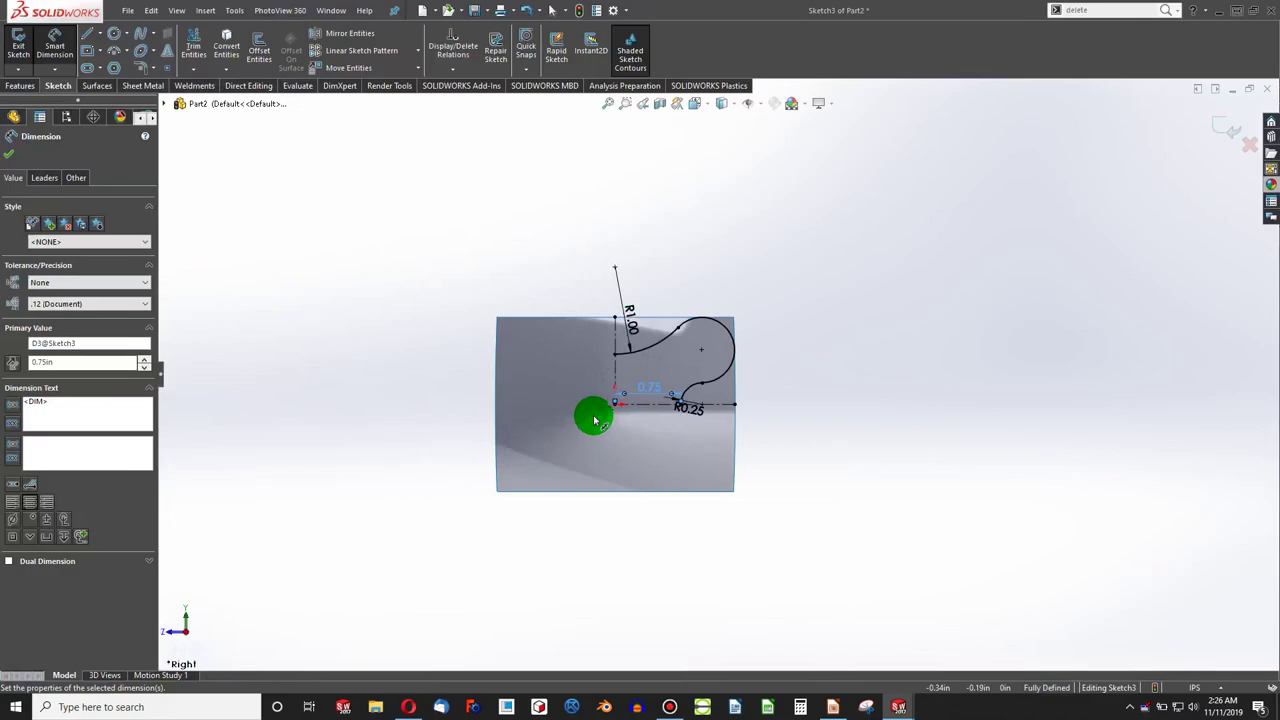
scroll(593, 420, down, 3)
scroll(848, 380, up, 2)
click(669, 358)
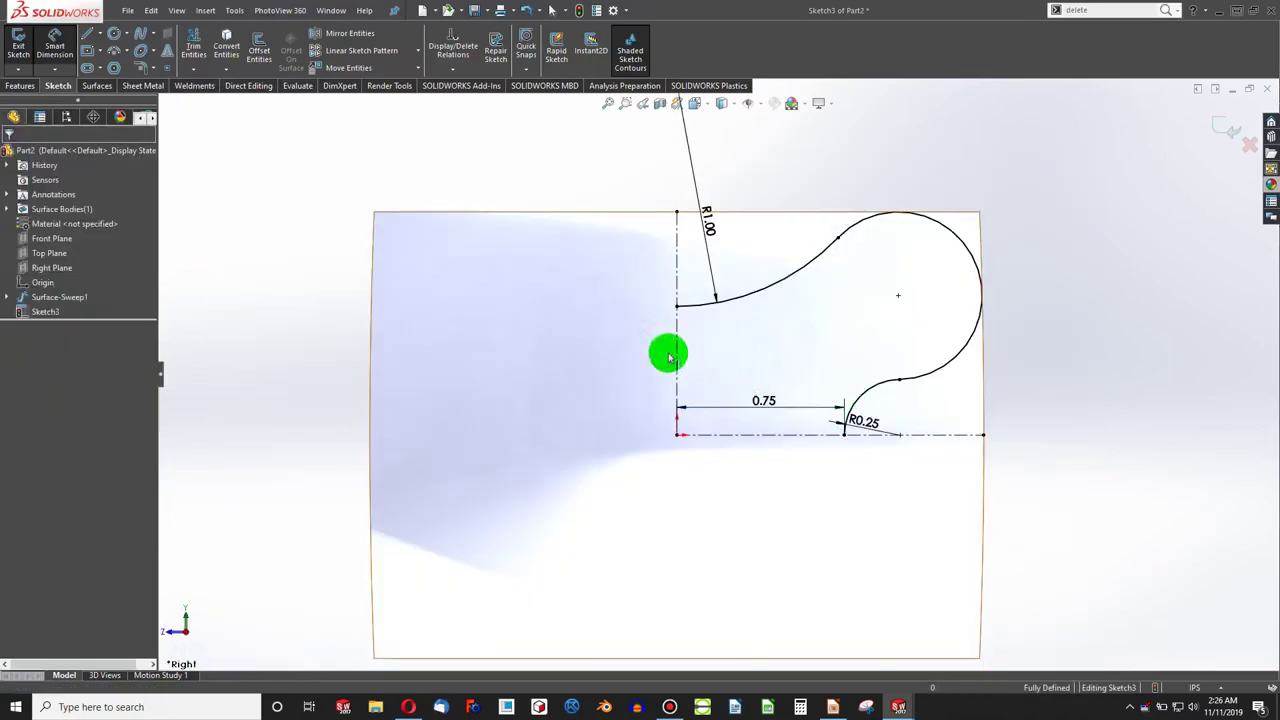
click(335, 41)
click(922, 380)
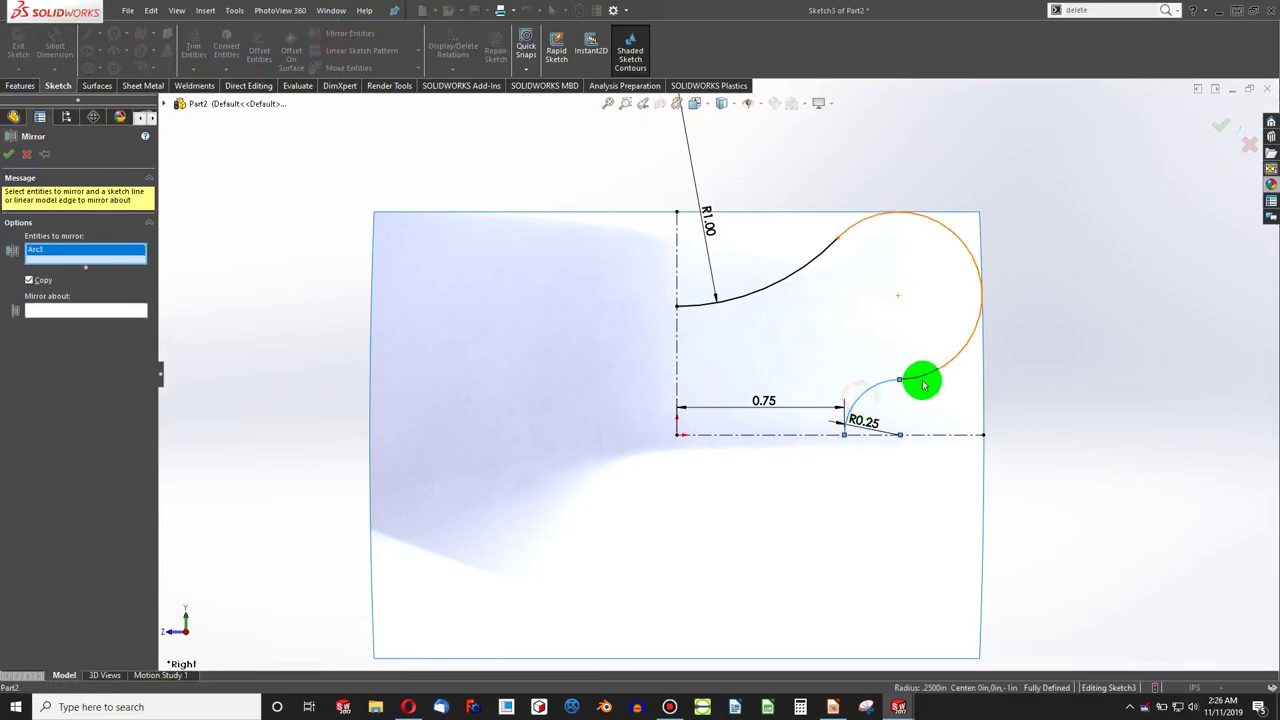
click(922, 376)
click(794, 272)
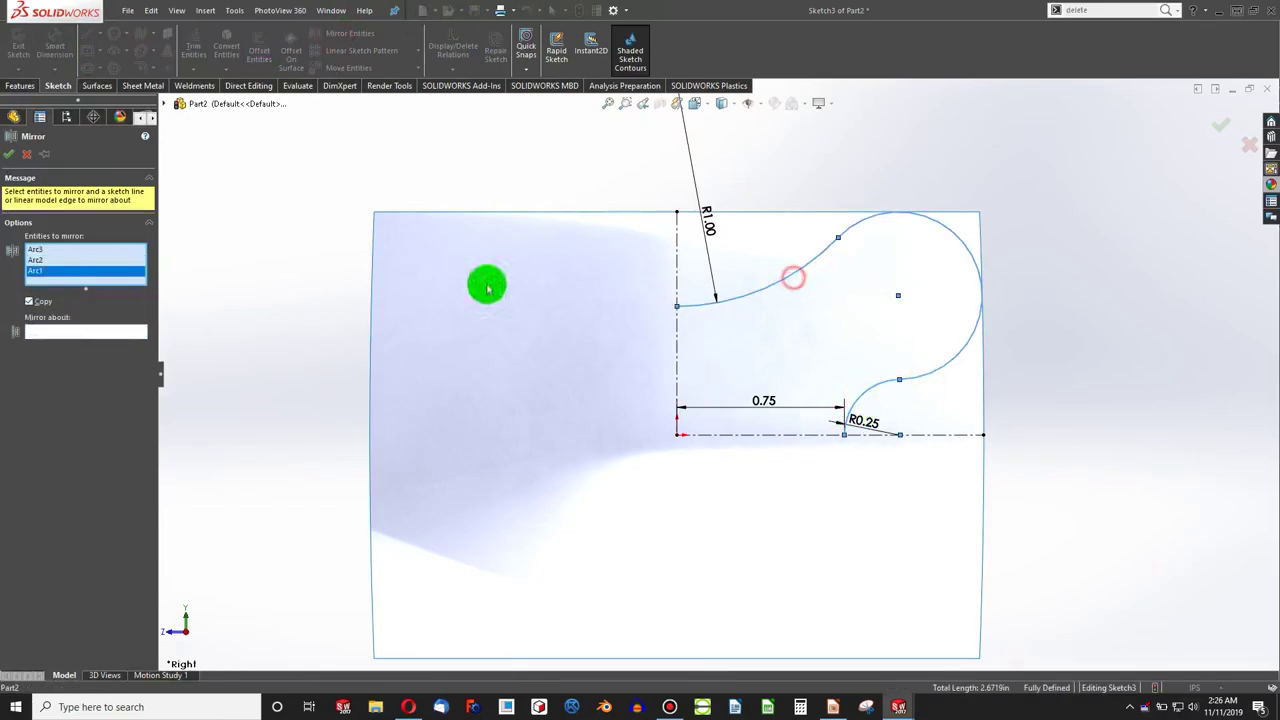
click(66, 332)
click(950, 436)
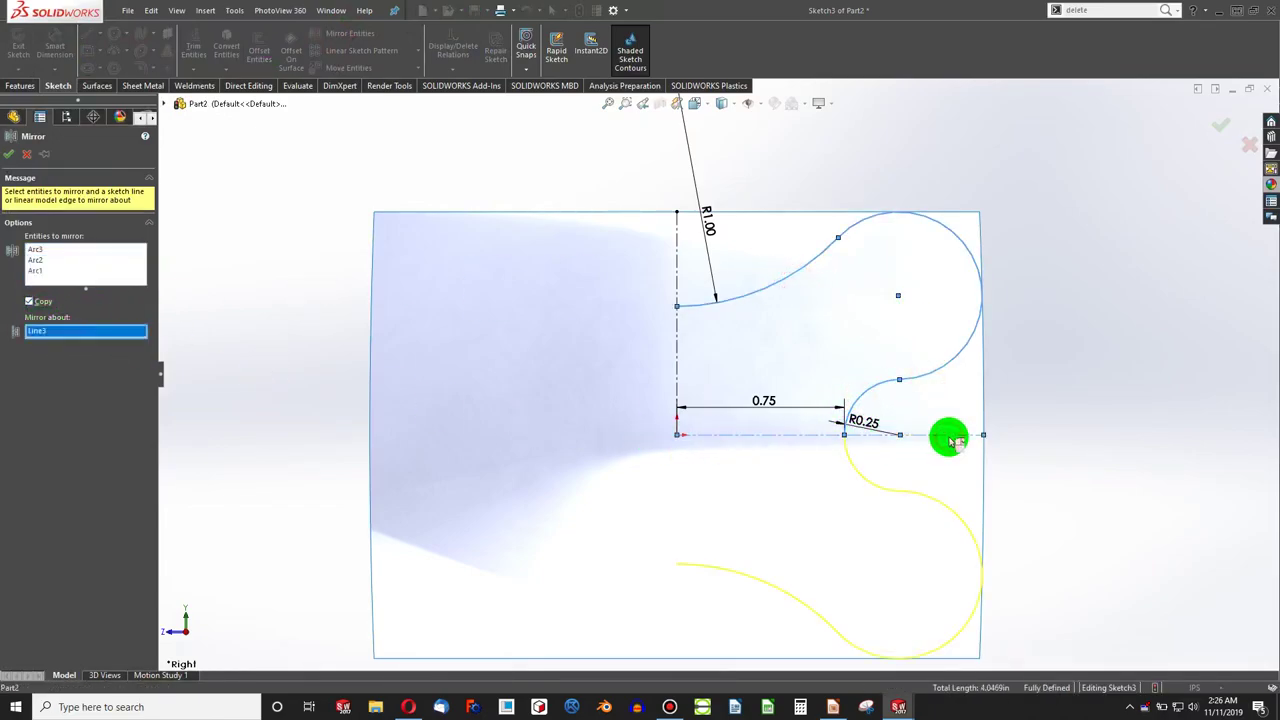
click(8, 157)
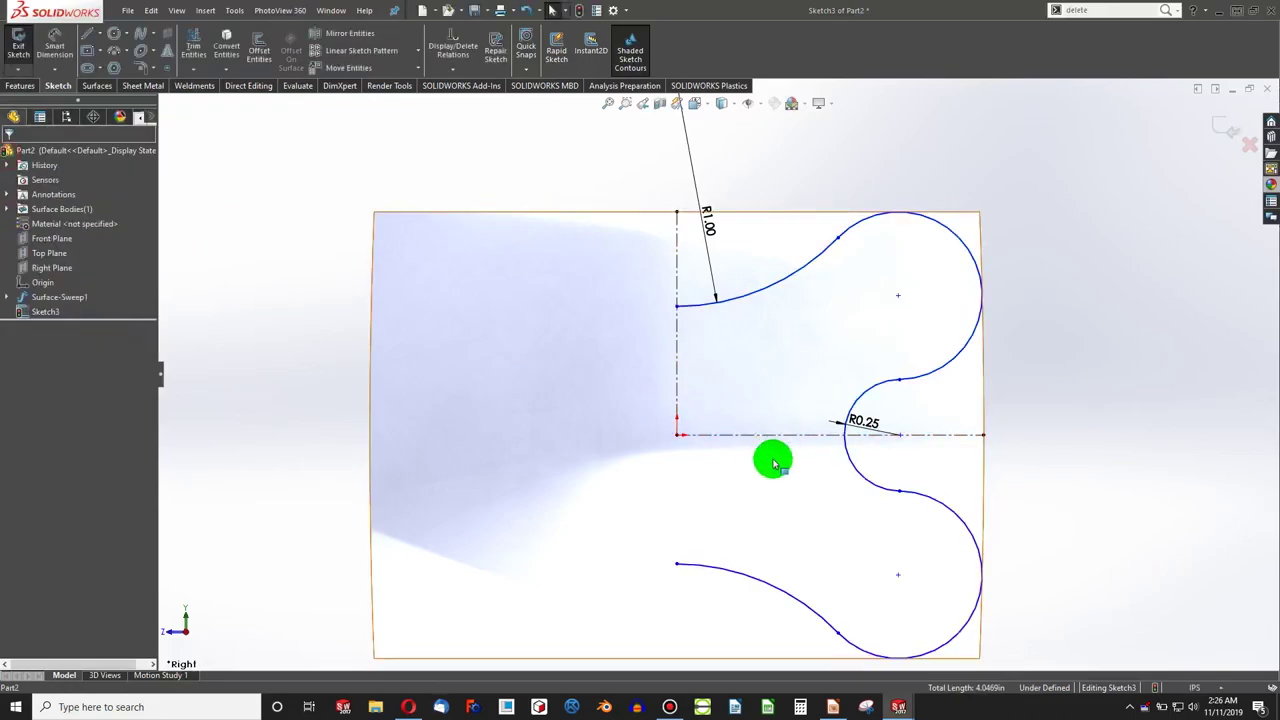
Step: Place a point at the R0.25 arc's midpoint on the horizontal centerline and dimension it 0.75 in from the origin
click(820, 437)
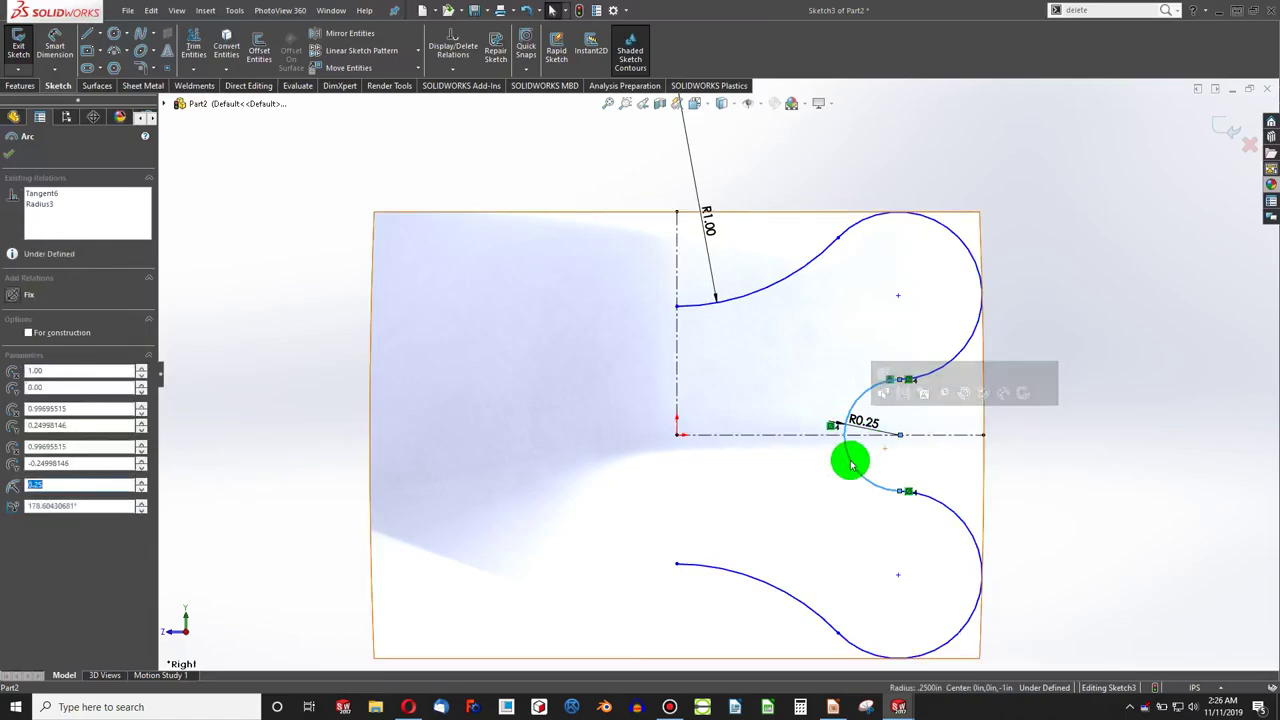
scroll(811, 437, down, 3)
scroll(786, 410, up, 7)
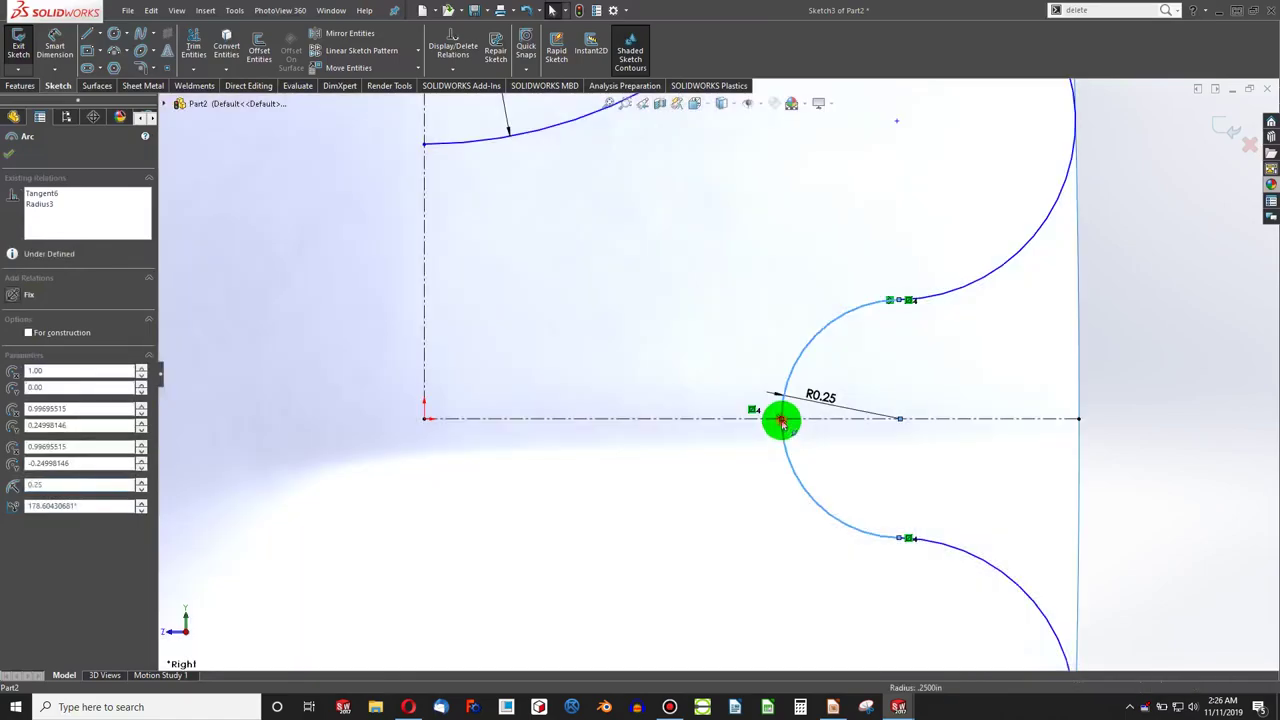
click(55, 45)
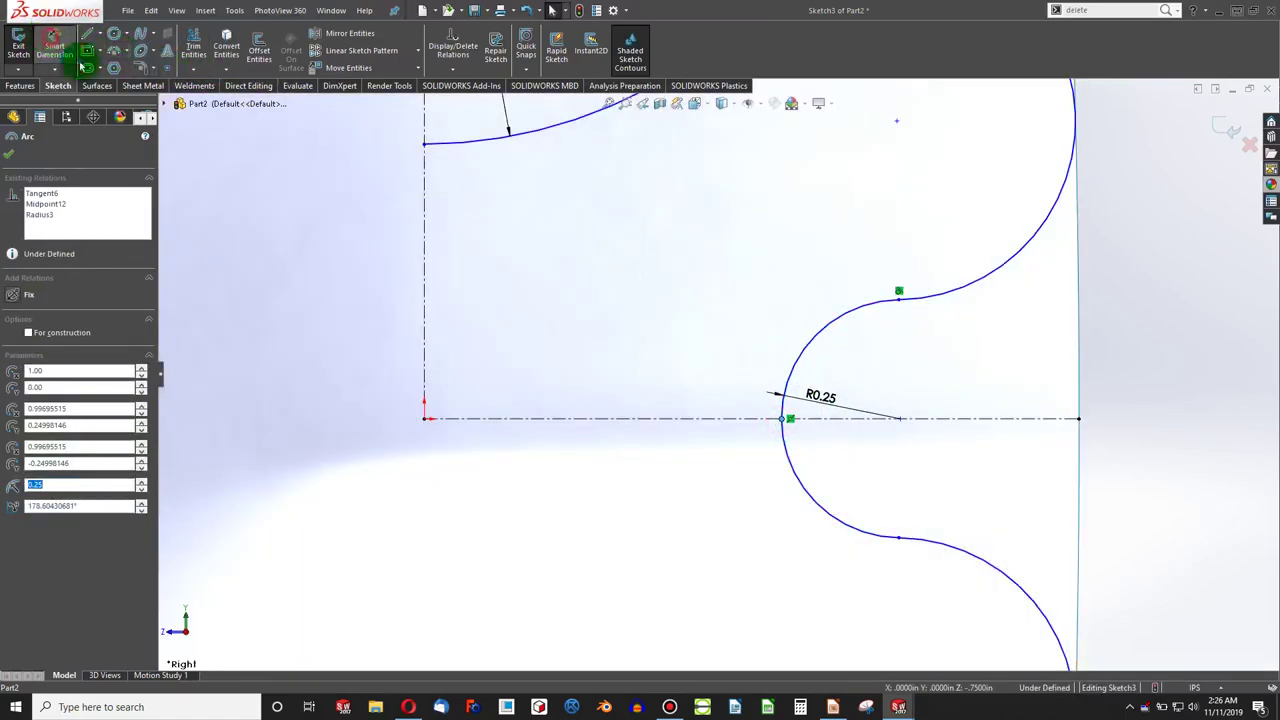
click(425, 420)
click(525, 325)
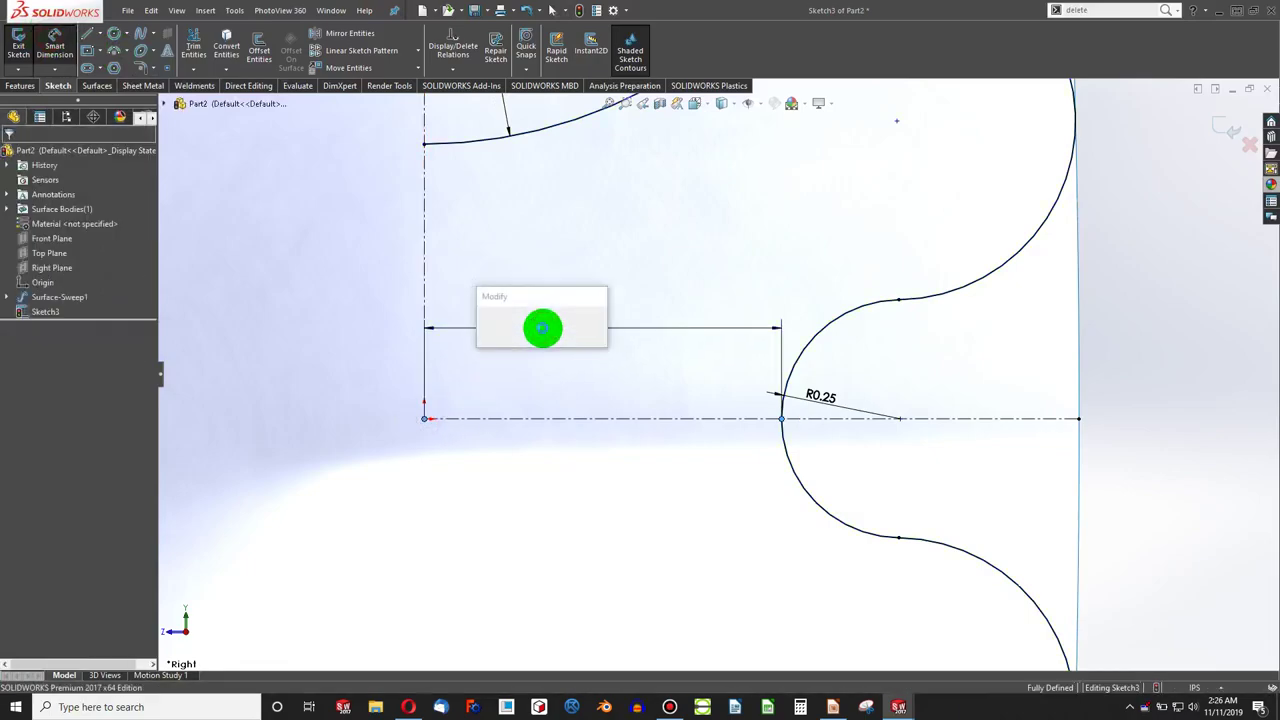
click(487, 321)
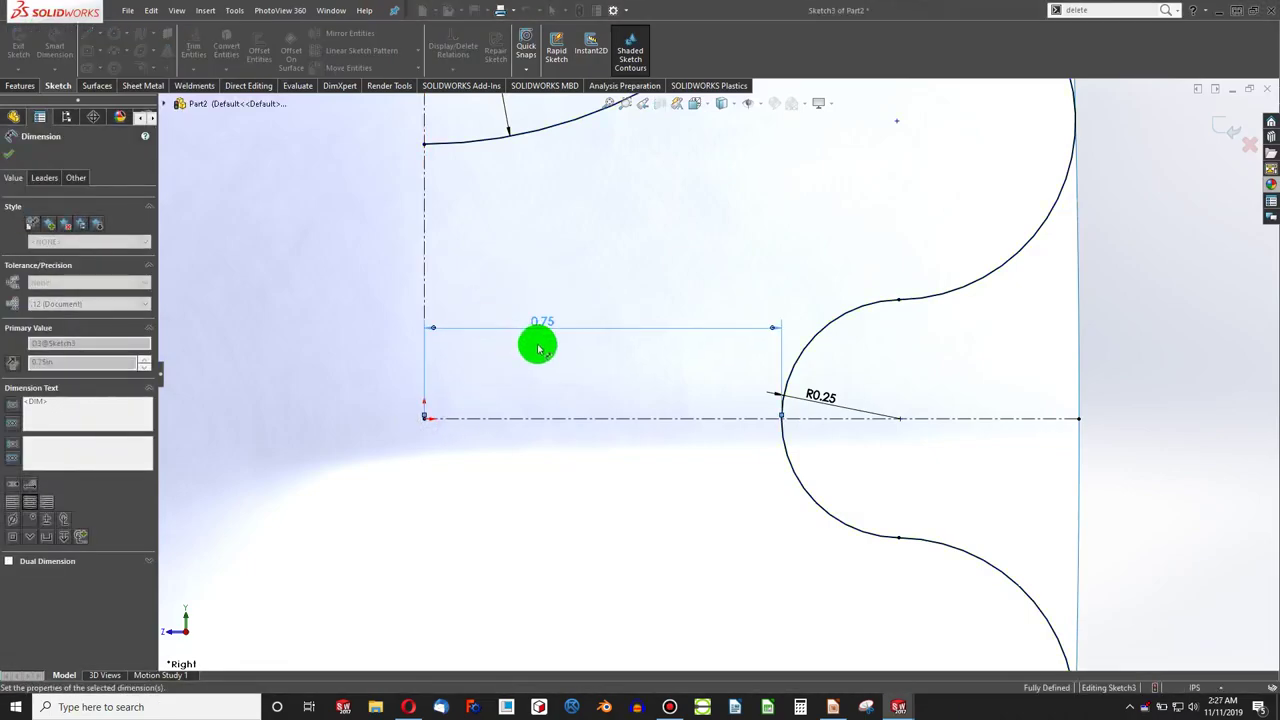
scroll(540, 347, up, 3)
scroll(612, 395, up, 3)
scroll(788, 382, down, 3)
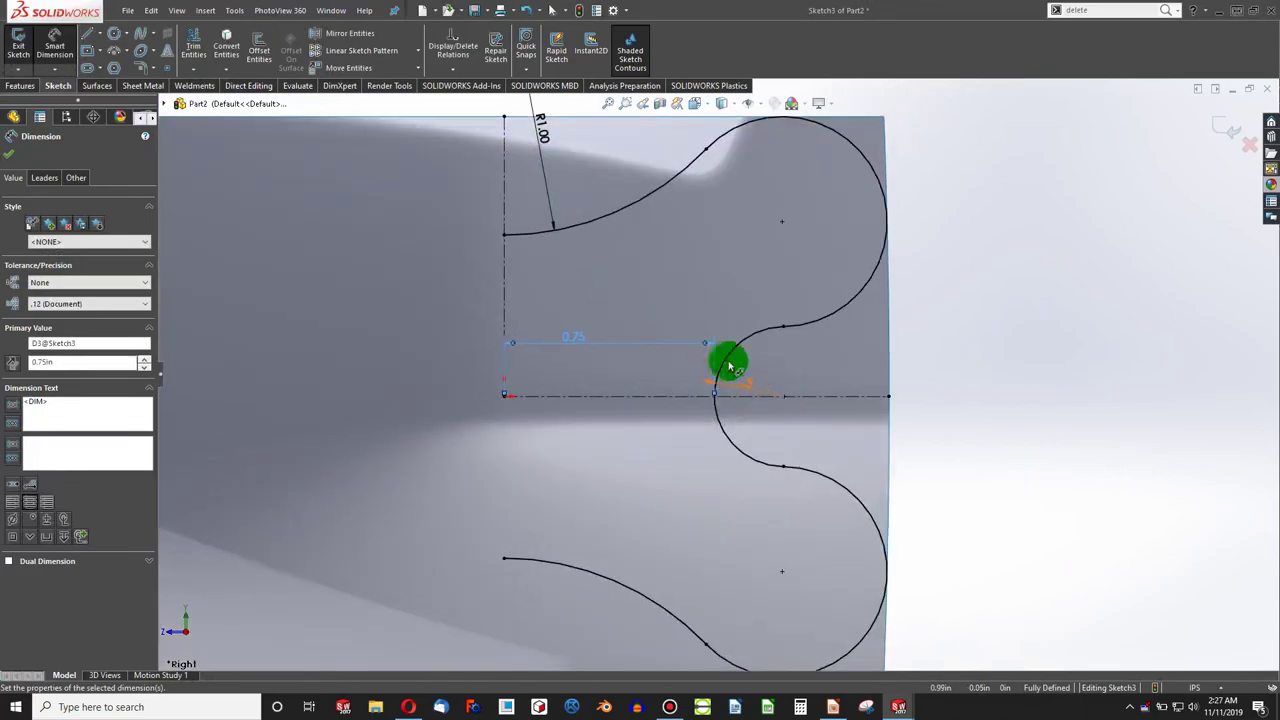
key(Escape)
Step: Mirror the five outline arcs about the vertical centerline, keeping the originals, to close the shield's outline
click(340, 35)
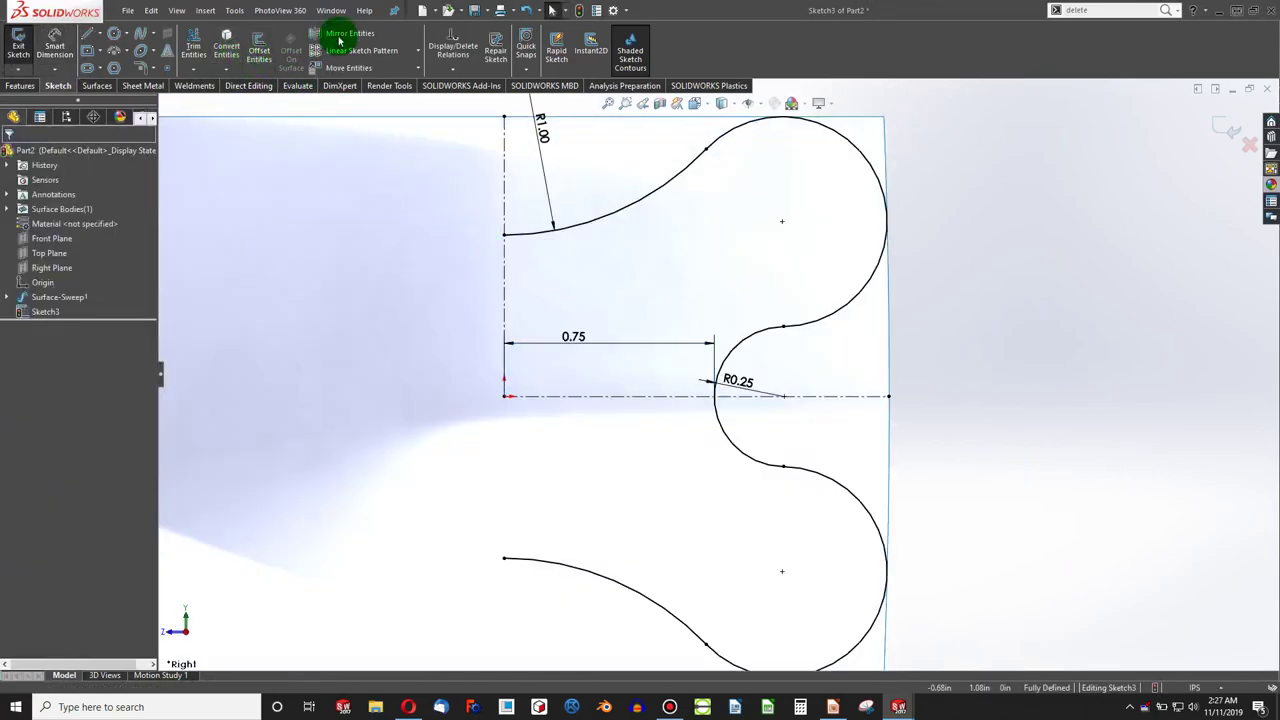
click(586, 224)
click(733, 133)
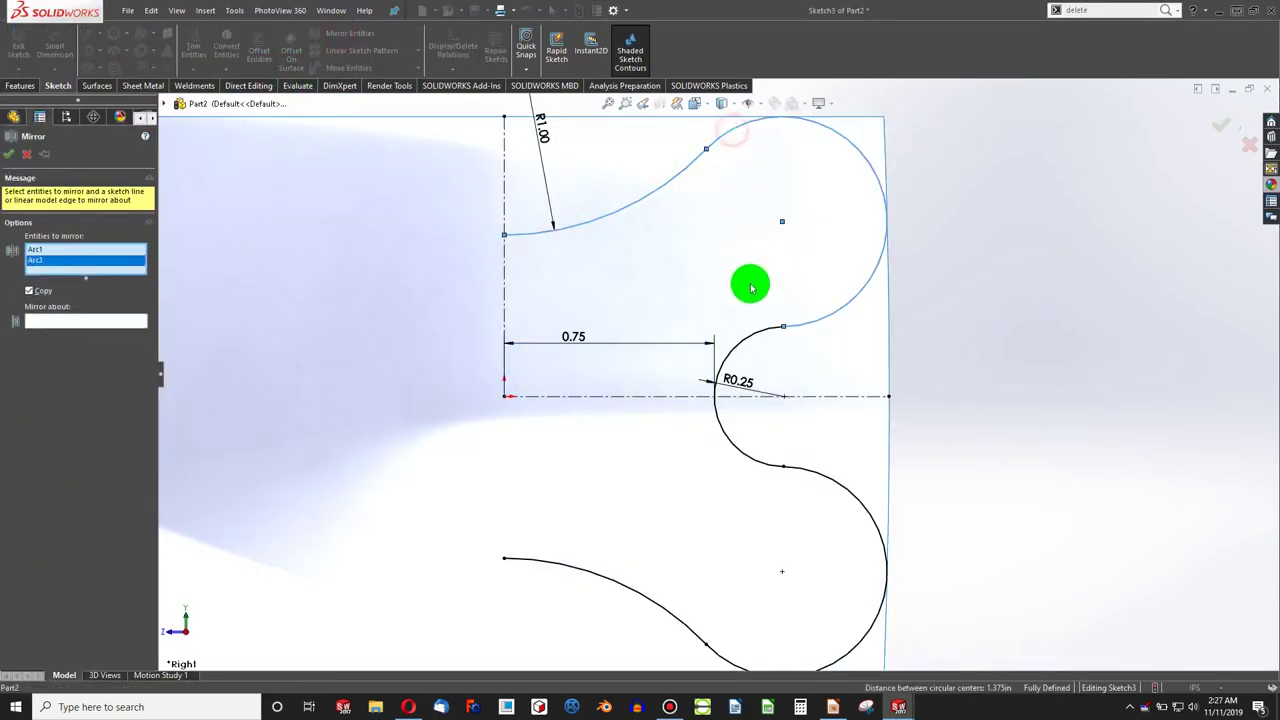
click(750, 336)
click(822, 482)
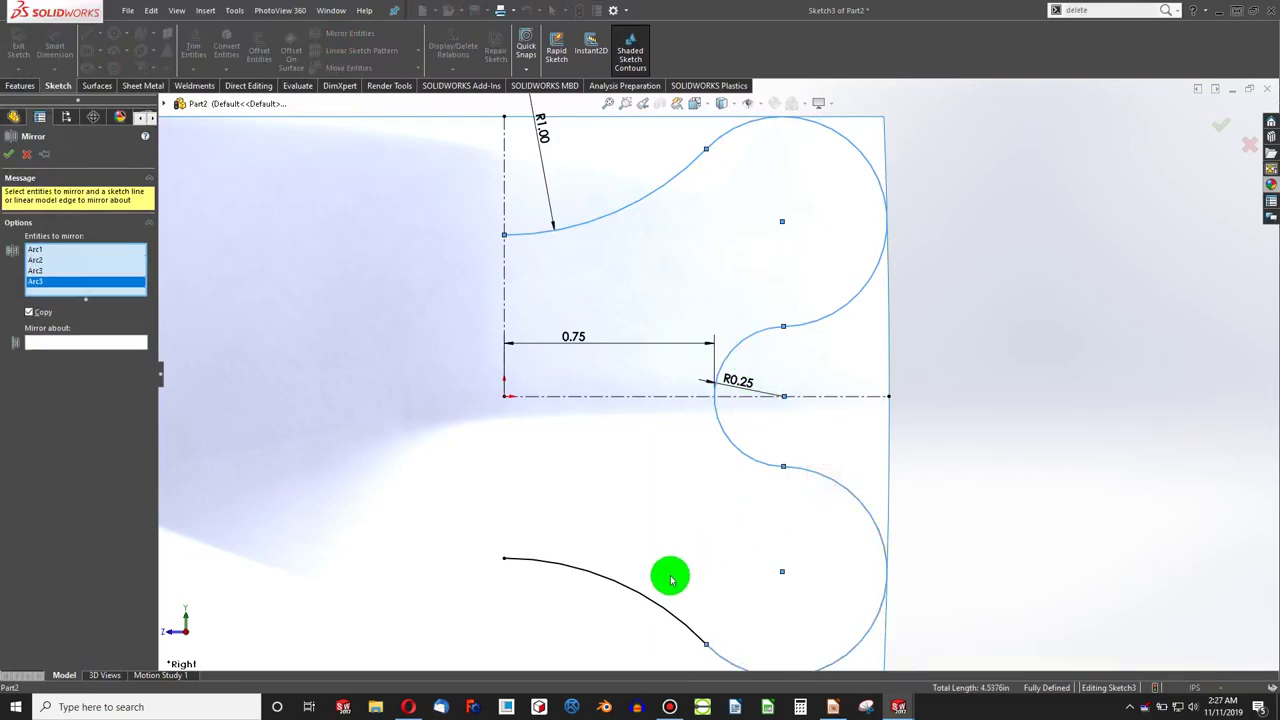
click(648, 601)
click(111, 354)
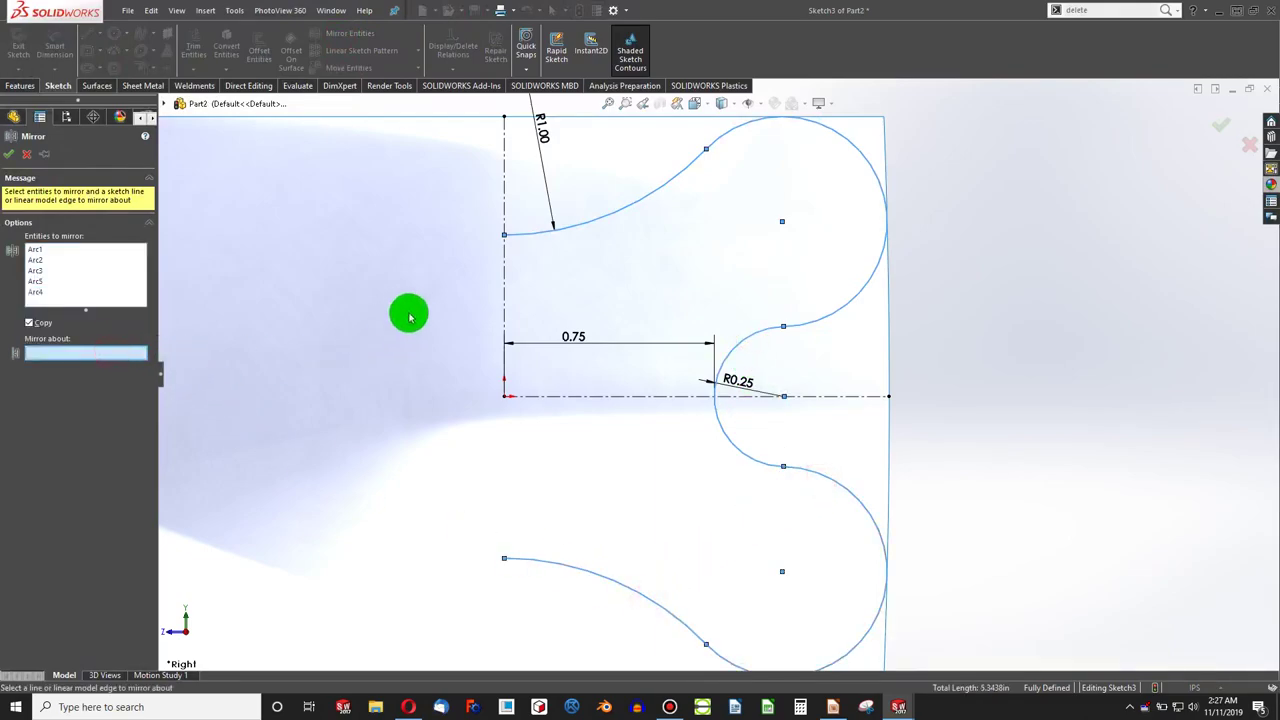
click(505, 292)
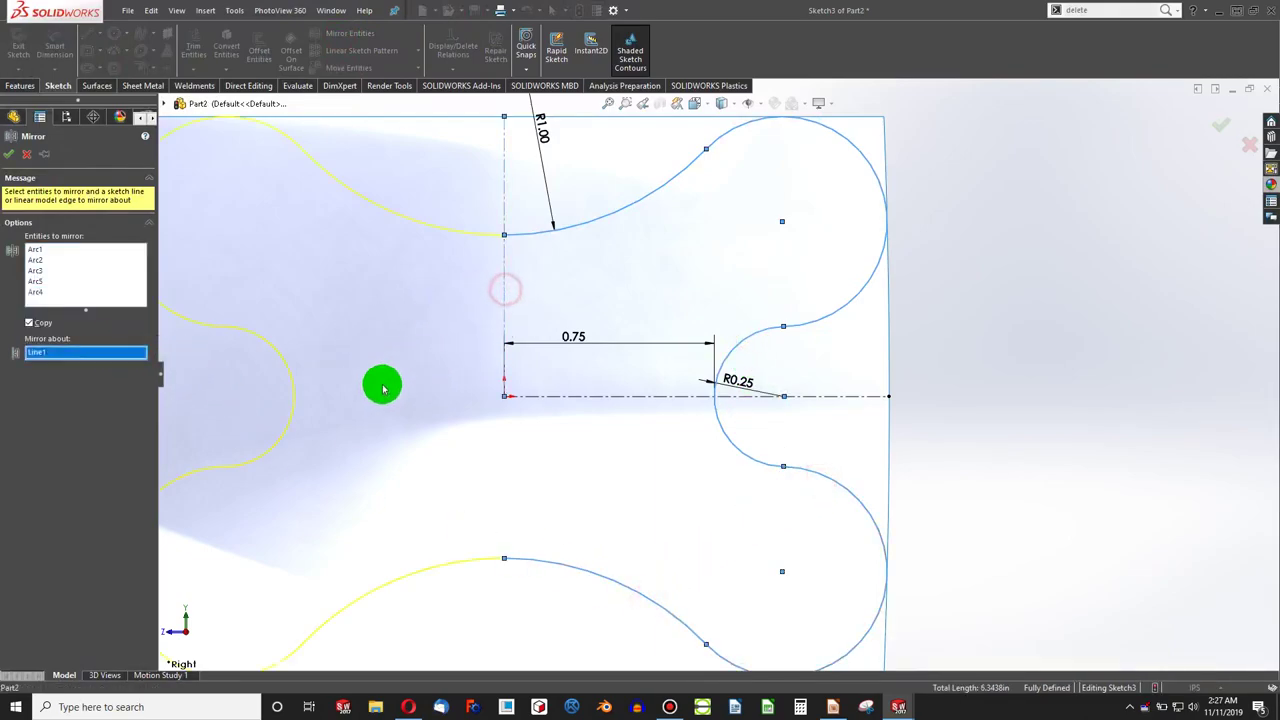
click(11, 155)
scroll(434, 351, down, 3)
scroll(471, 371, up, 5)
scroll(625, 405, down, 2)
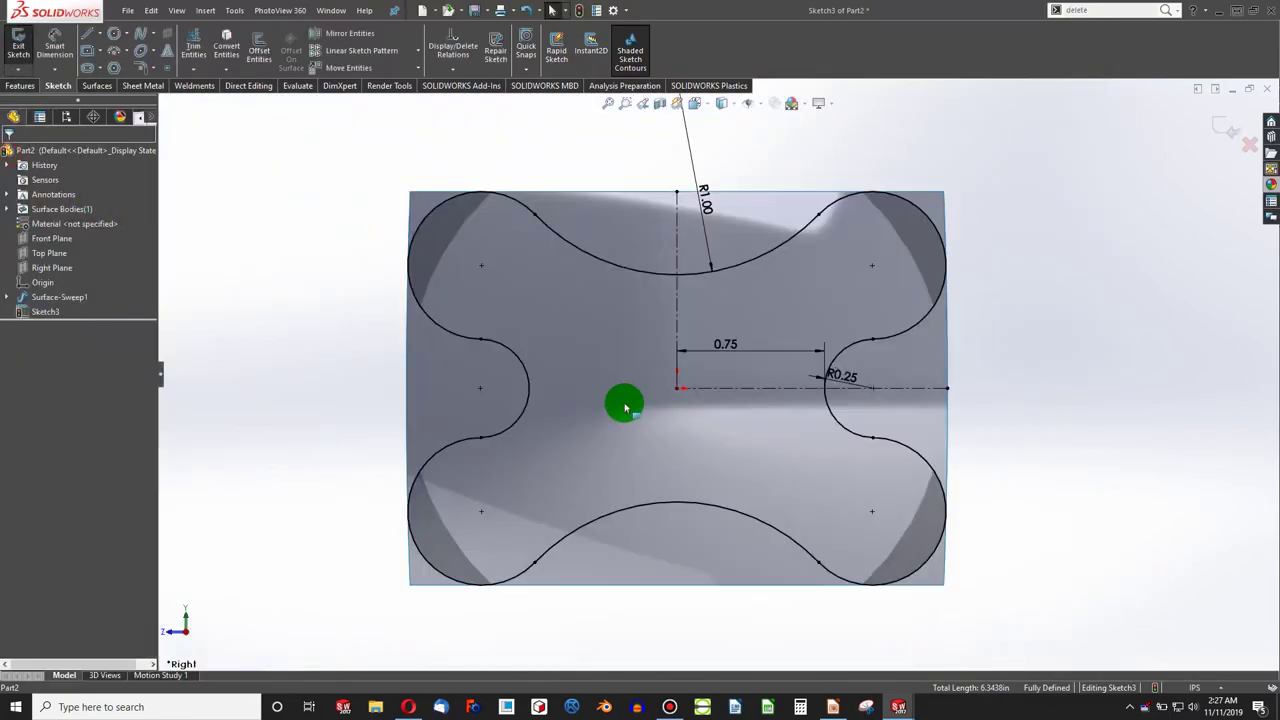
Step: Trim the swept surface with the outline sketch, using Keep selections to retain the region inside the outline
middle_drag(669, 403, 677, 449)
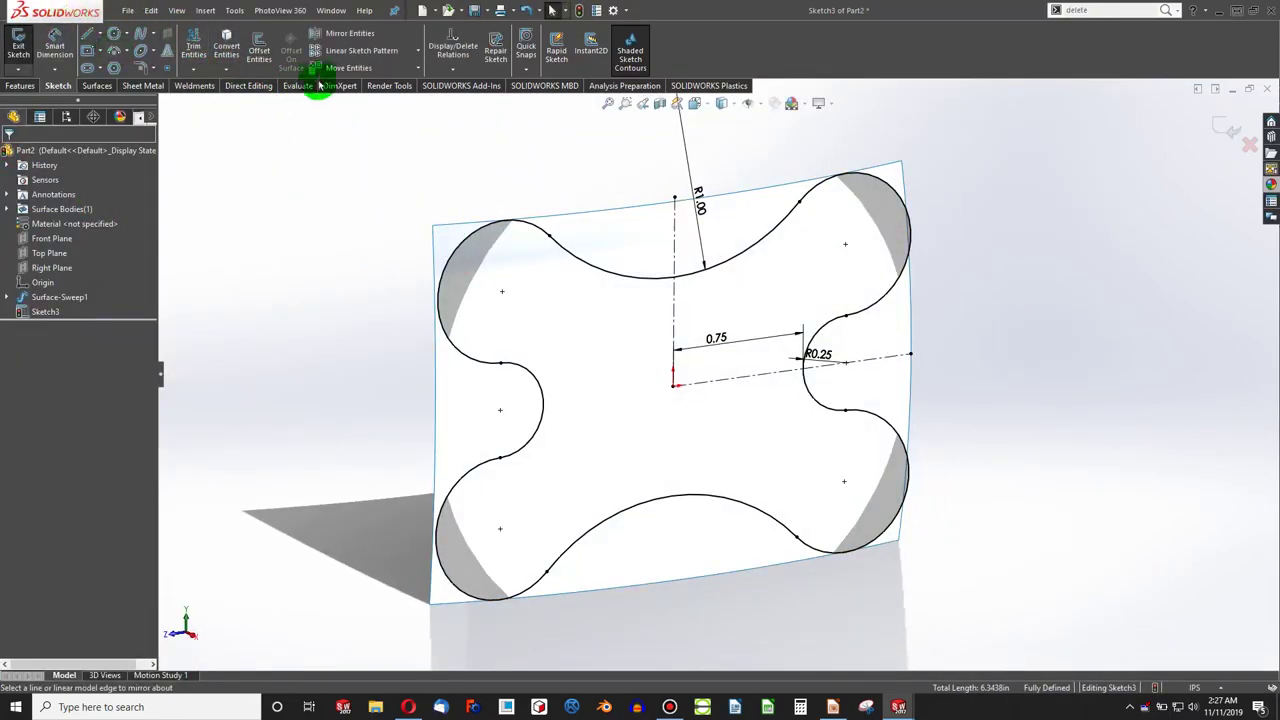
click(97, 86)
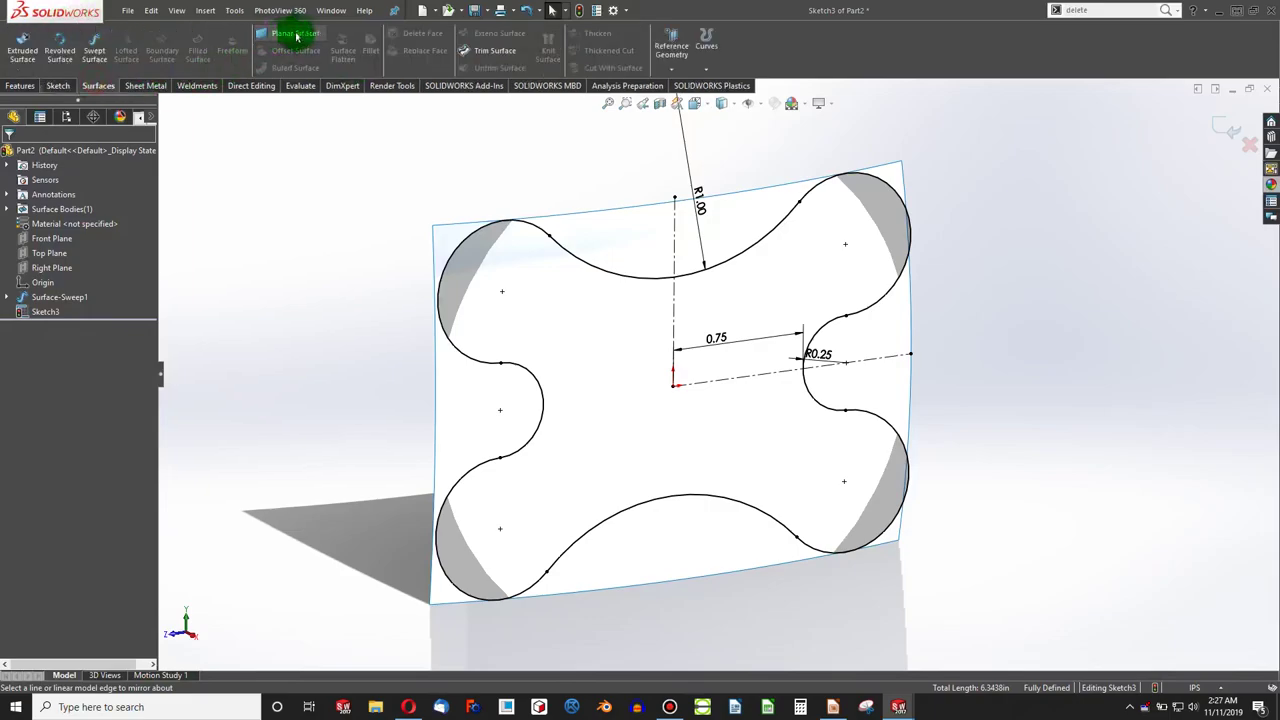
click(490, 58)
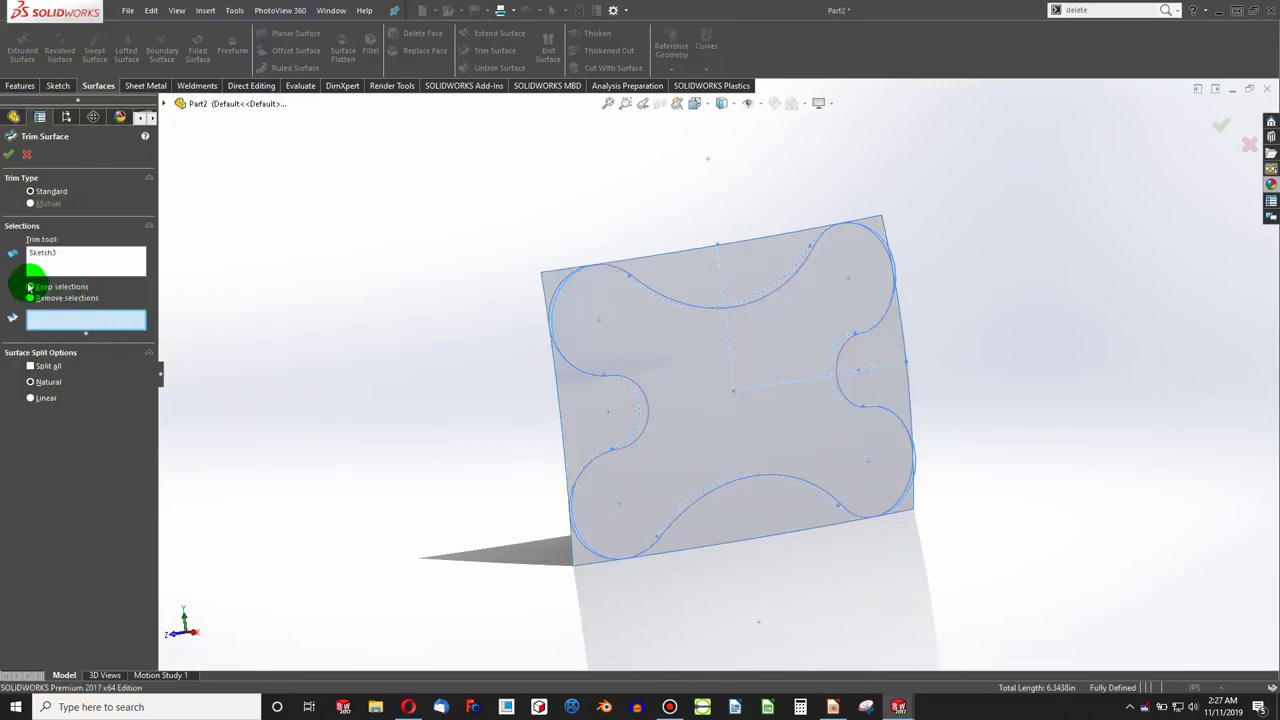
click(640, 343)
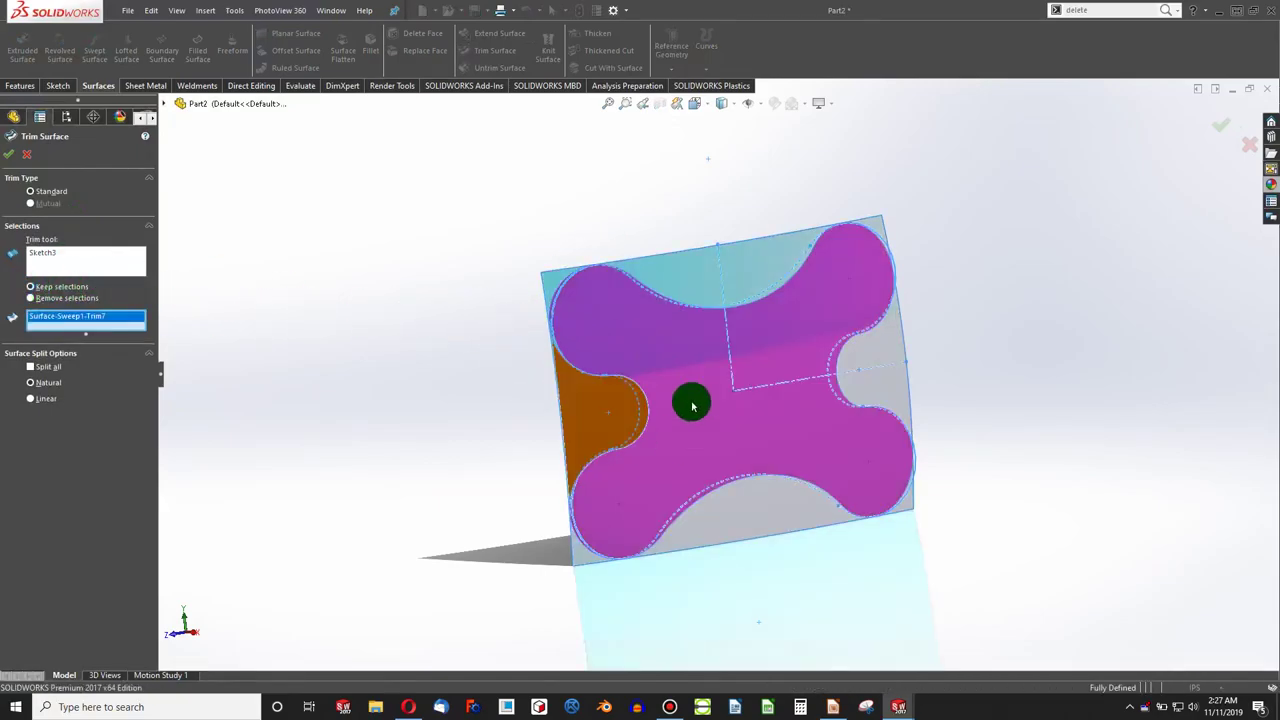
click(9, 154)
middle_drag(551, 403, 1189, 385)
key(alt+Tab)
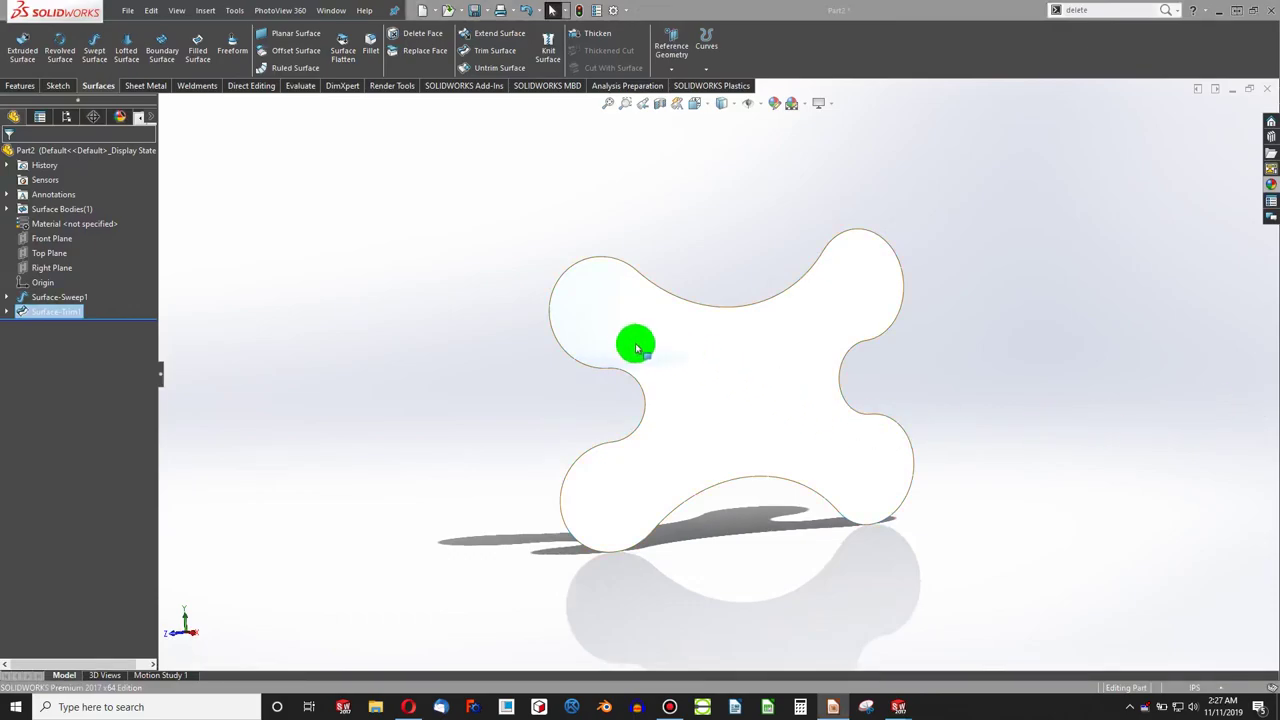
Step: Create a reference plane offset 0.10 in from the Right Plane with the offset direction flipped
mouse_move(698, 385)
middle_down()
mouse_move(694, 409)
mouse_move(540, 380)
middle_up()
click(30, 193)
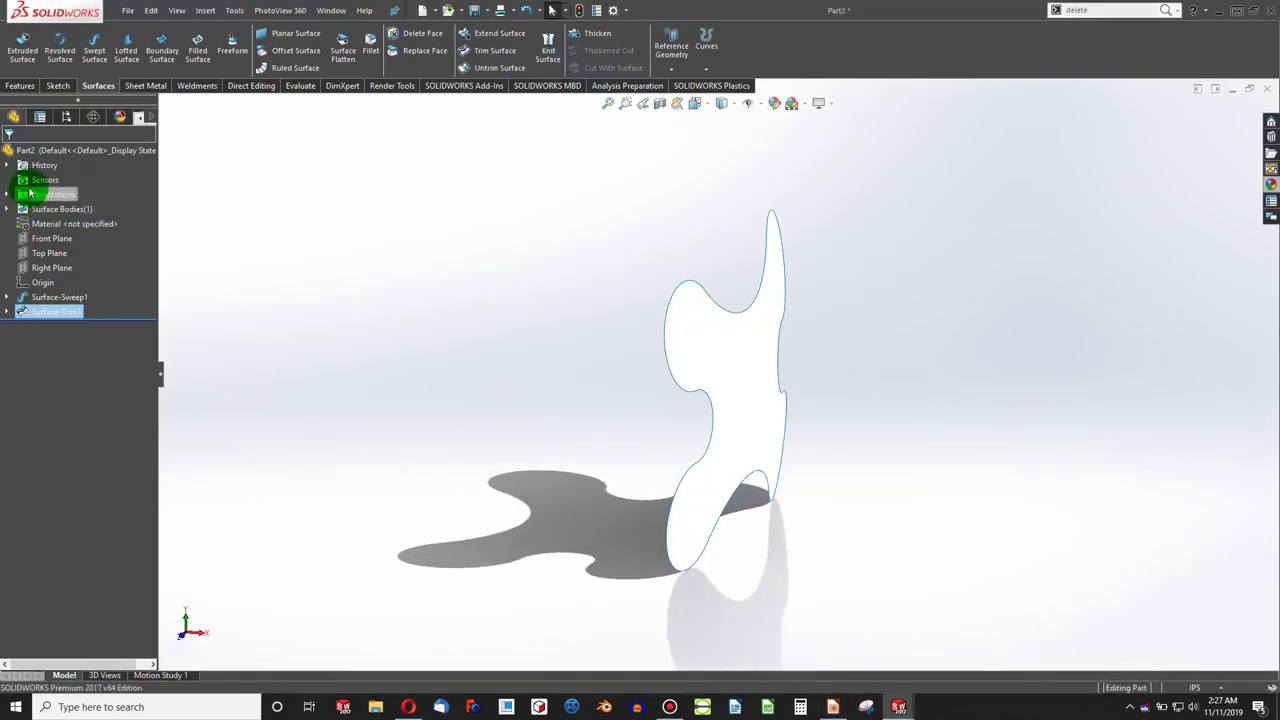
click(51, 267)
middle_drag(576, 348, 540, 374)
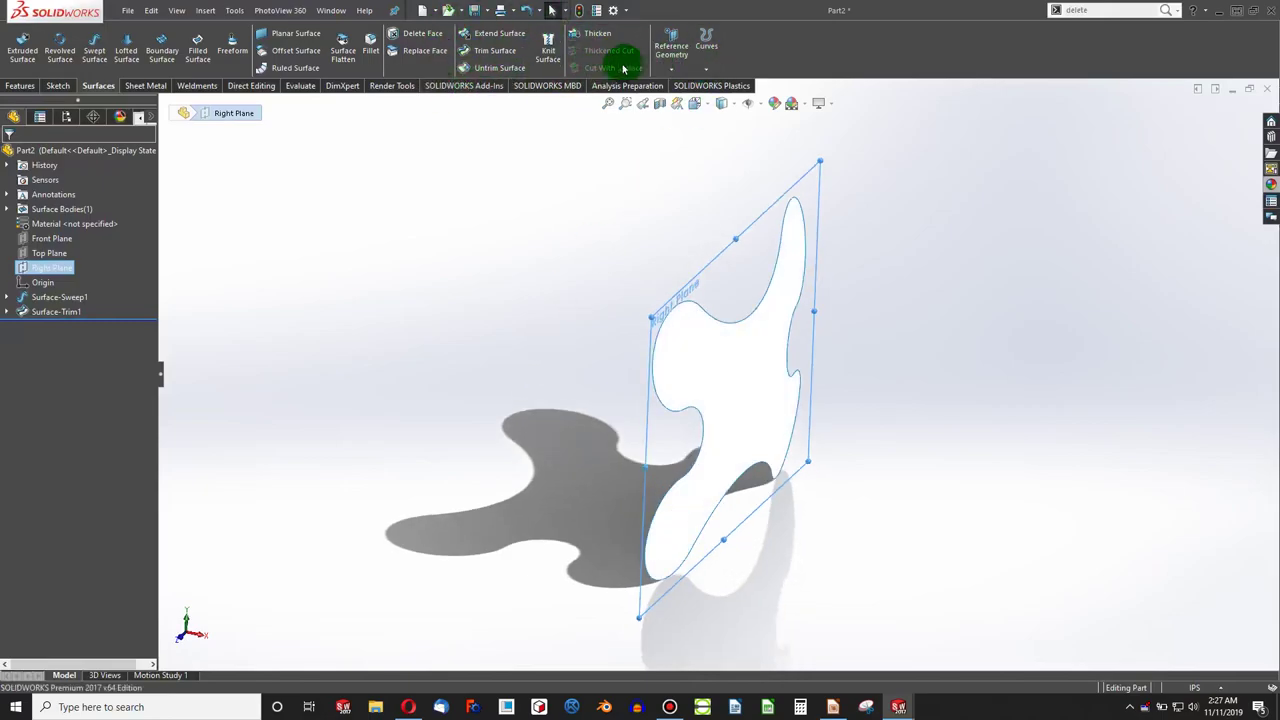
click(671, 62)
click(677, 89)
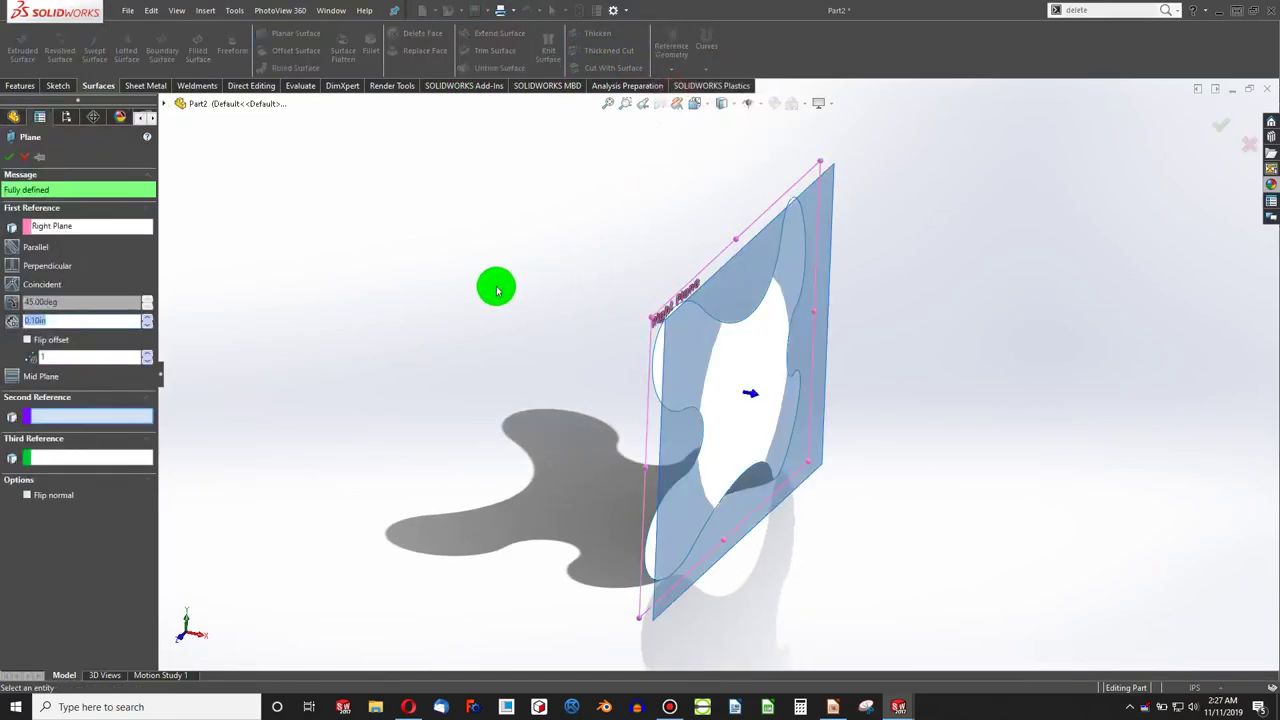
click(27, 339)
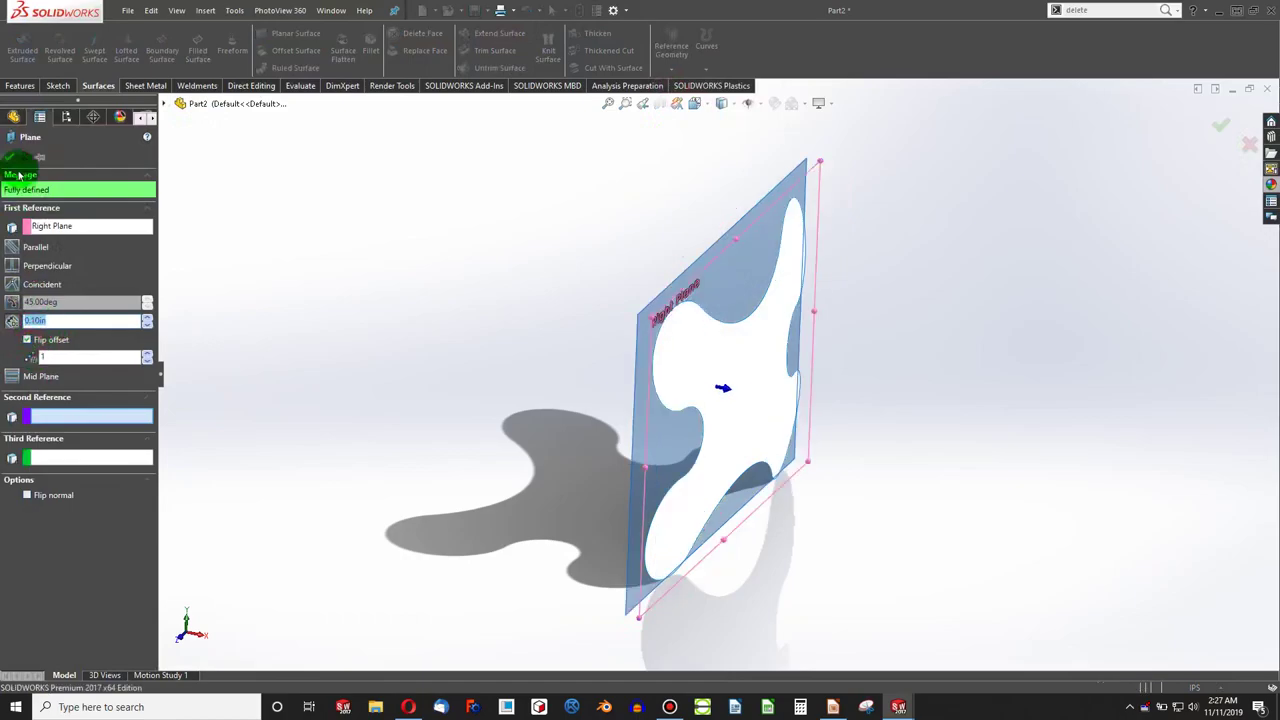
click(10, 157)
middle_drag(763, 443, 663, 437)
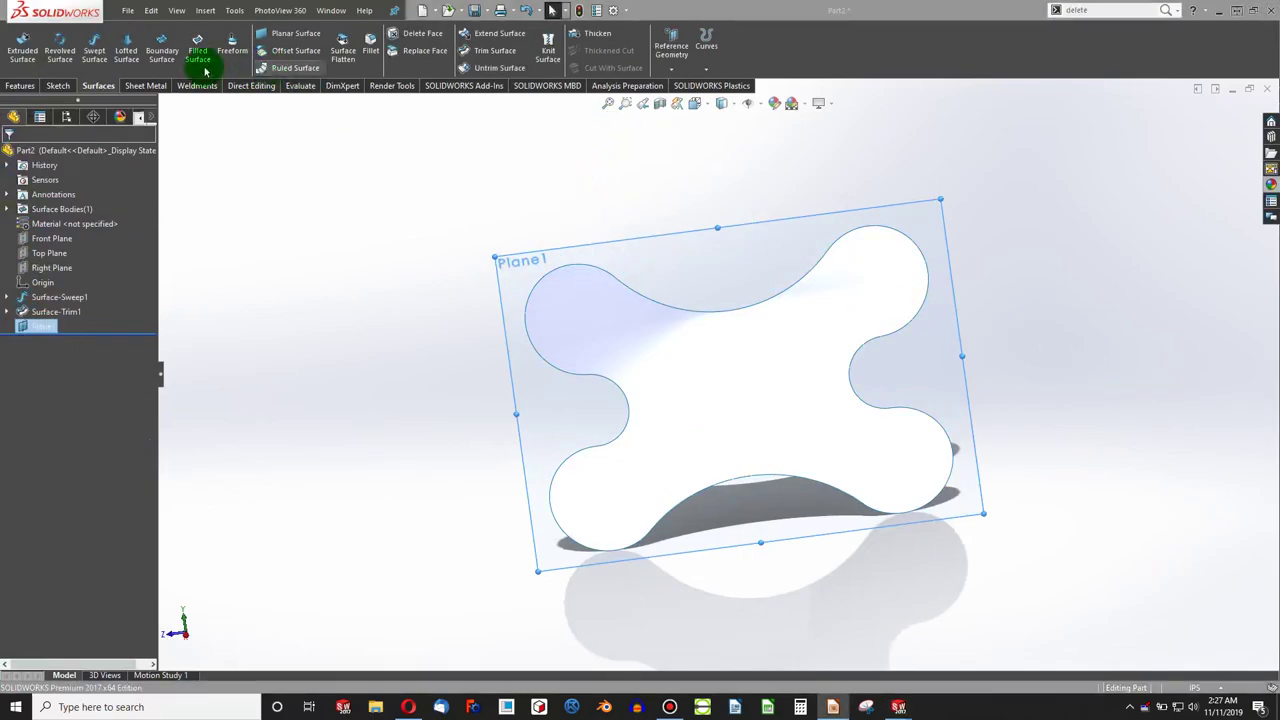
Step: Start a sketch on the new offset plane and select Sketch3, the outline used by the surface trim
click(53, 86)
click(22, 45)
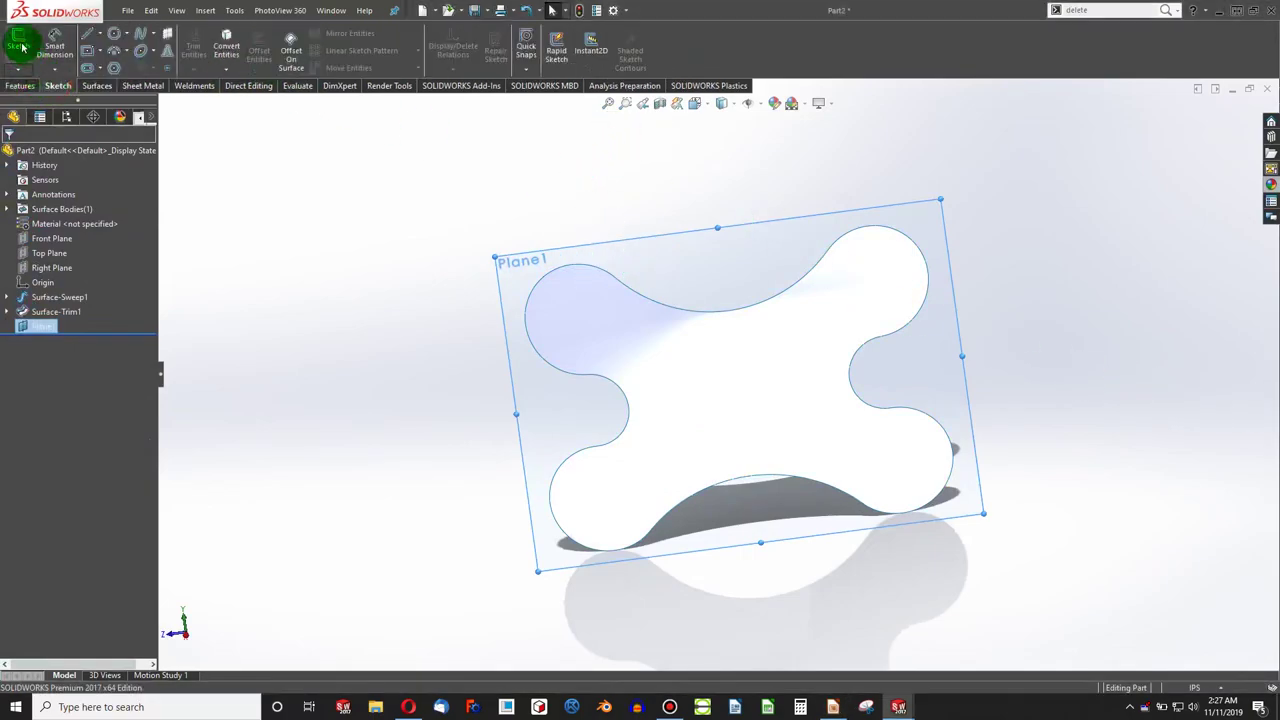
click(228, 50)
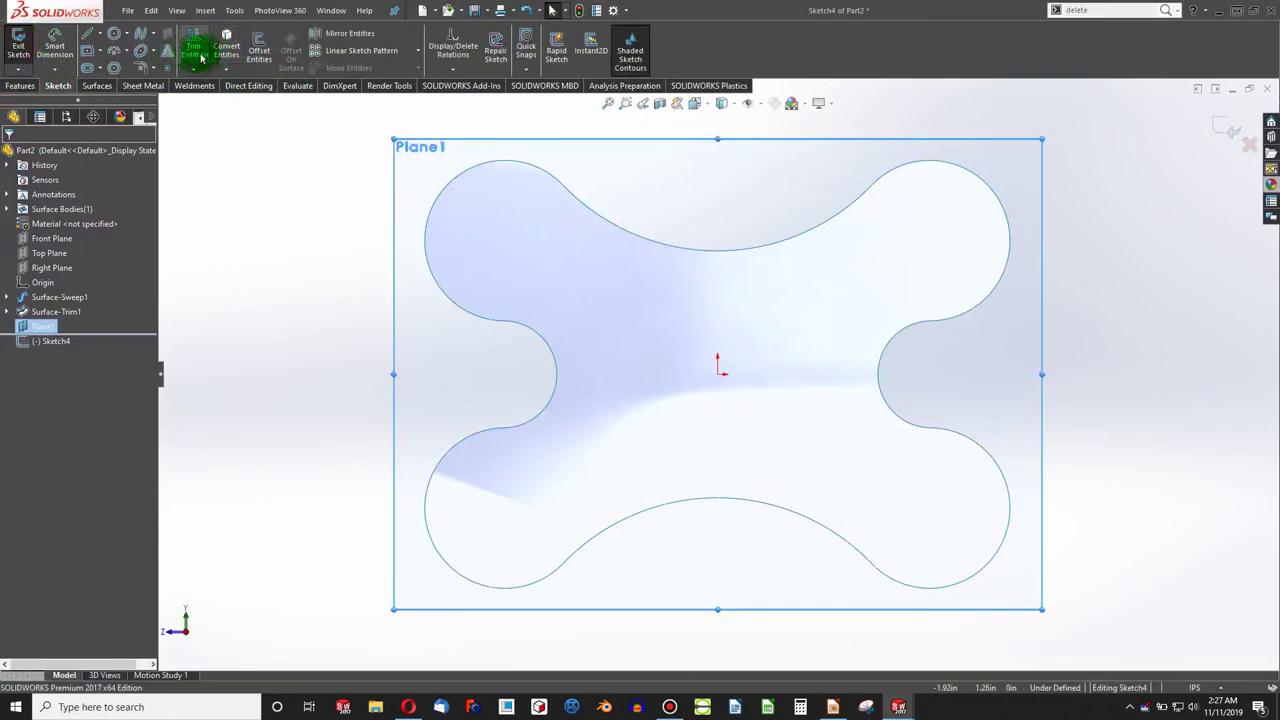
click(50, 310)
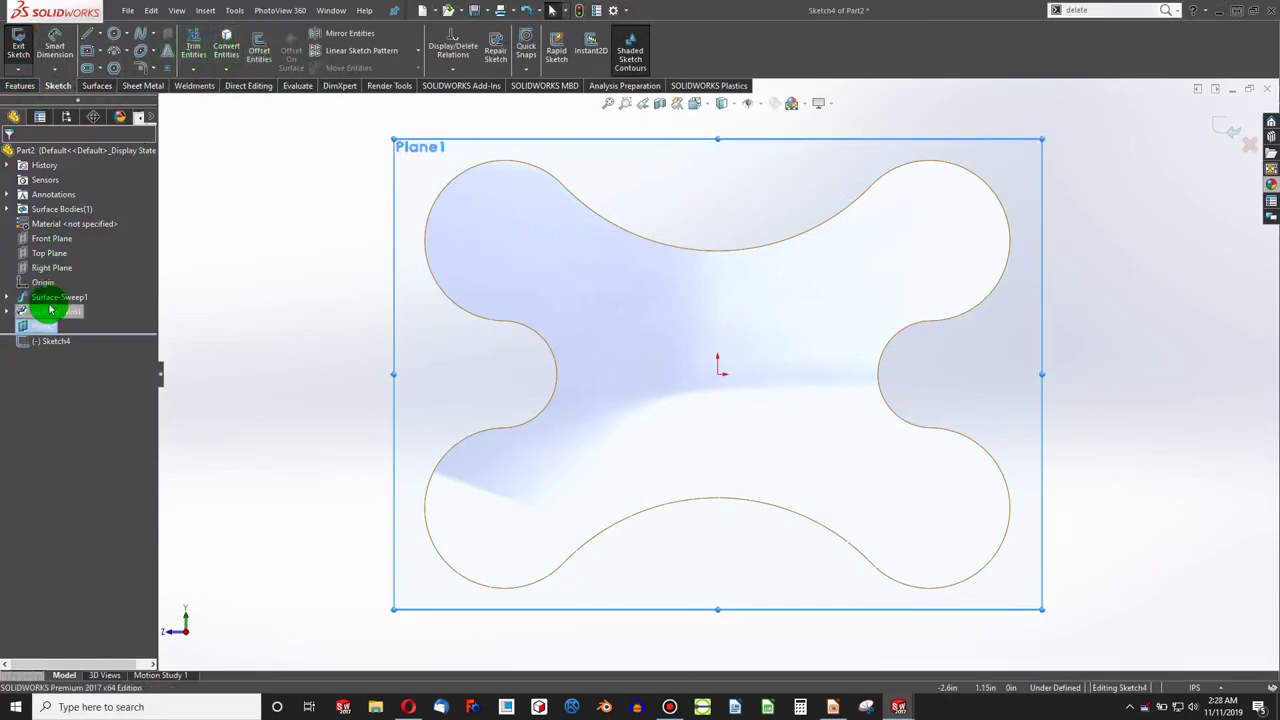
click(7, 299)
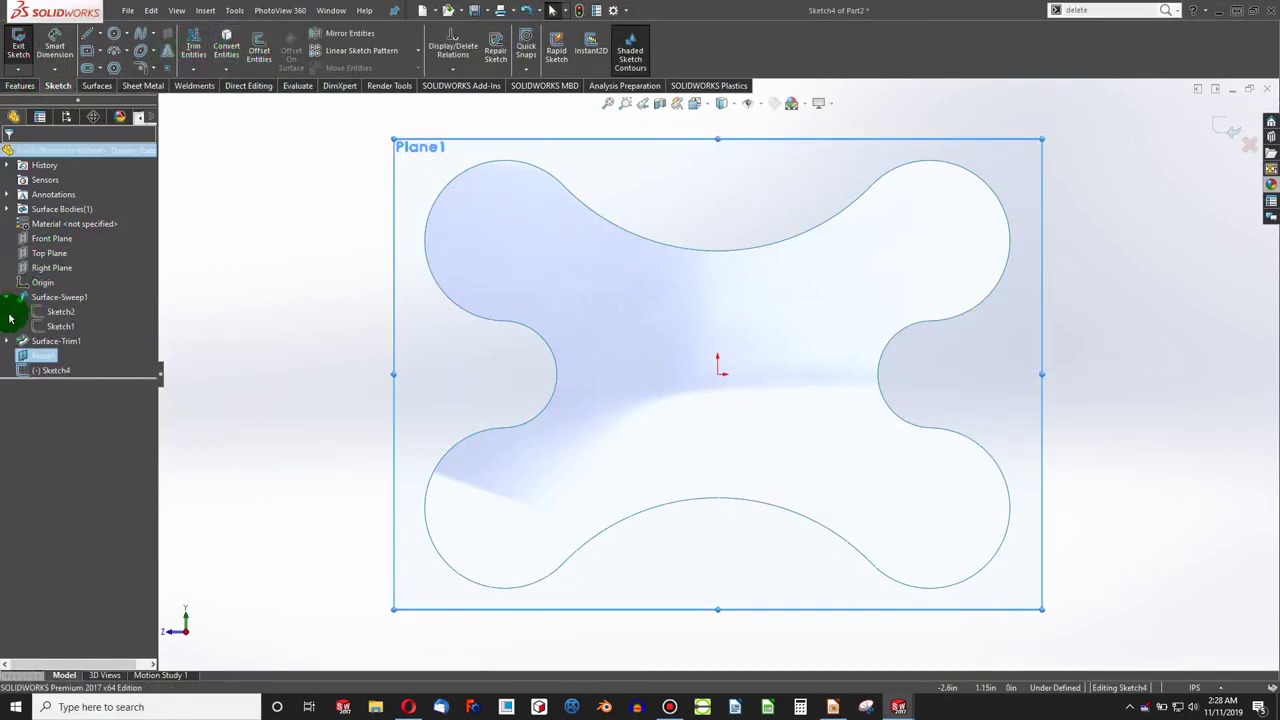
click(9, 341)
click(55, 355)
click(251, 263)
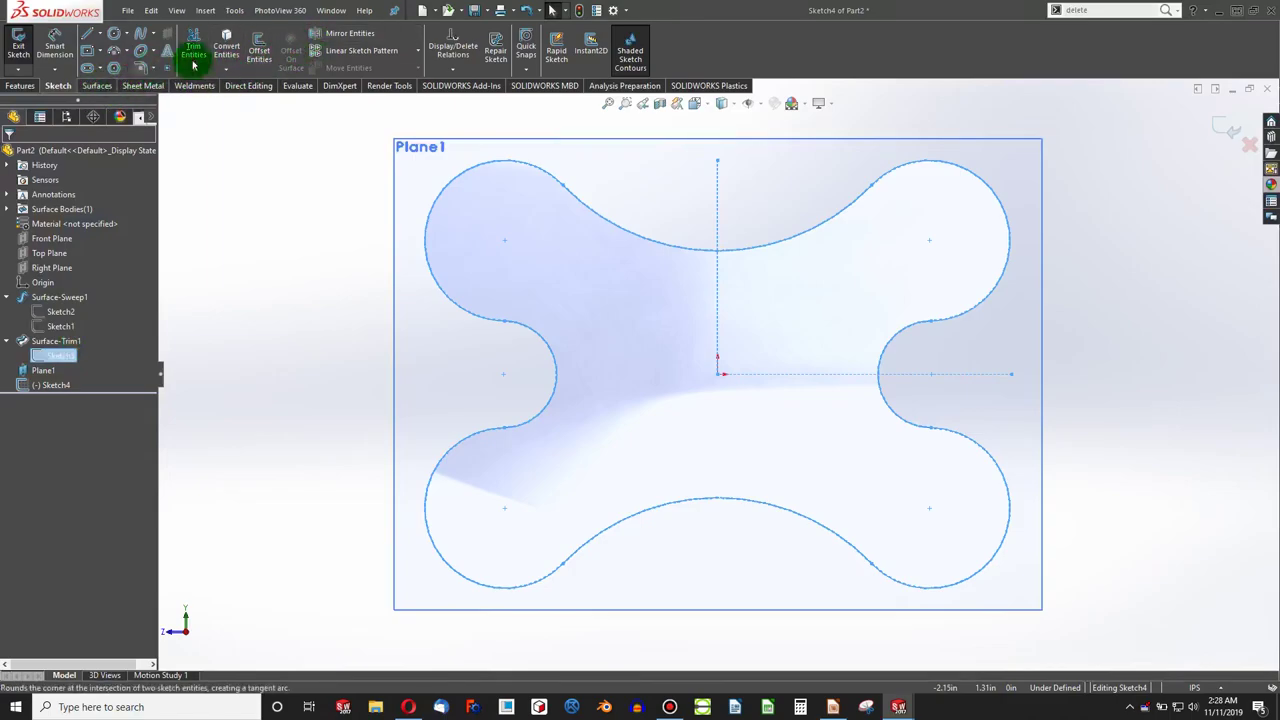
Step: Offset the entire selected outline inward by 0.125 in and exit the sketch
click(260, 52)
click(521, 260)
click(42, 194)
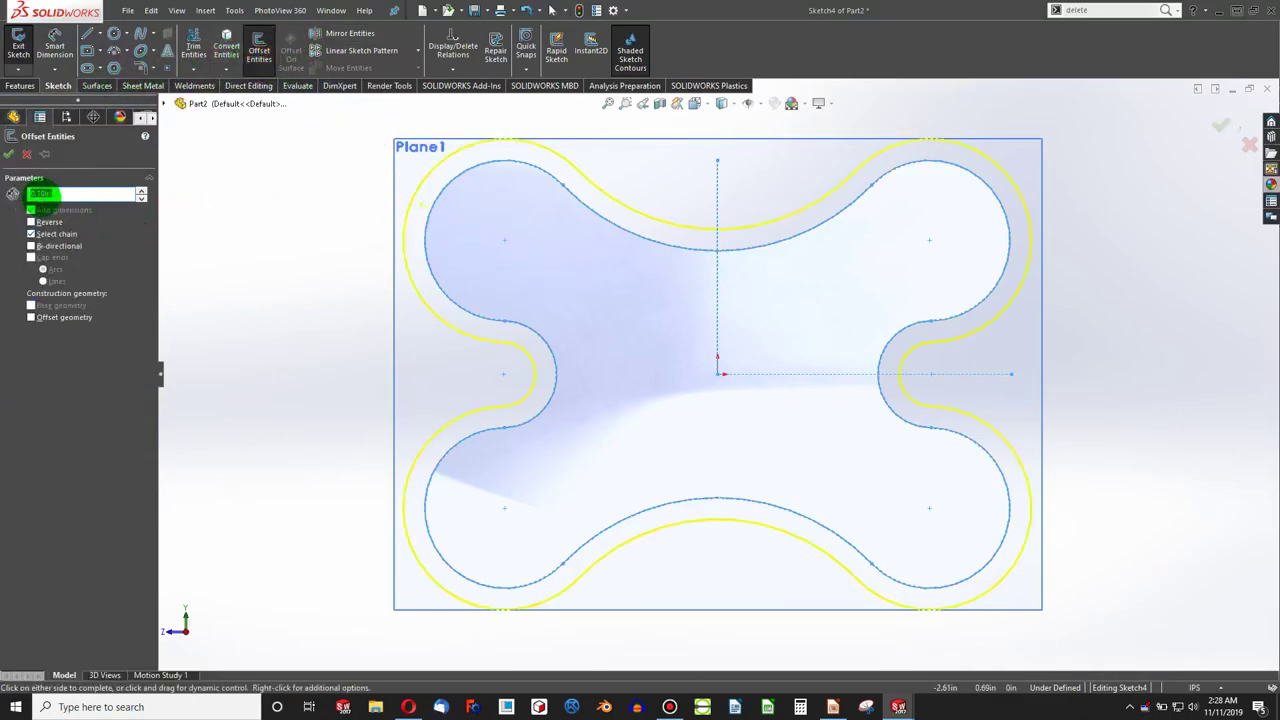
click(31, 223)
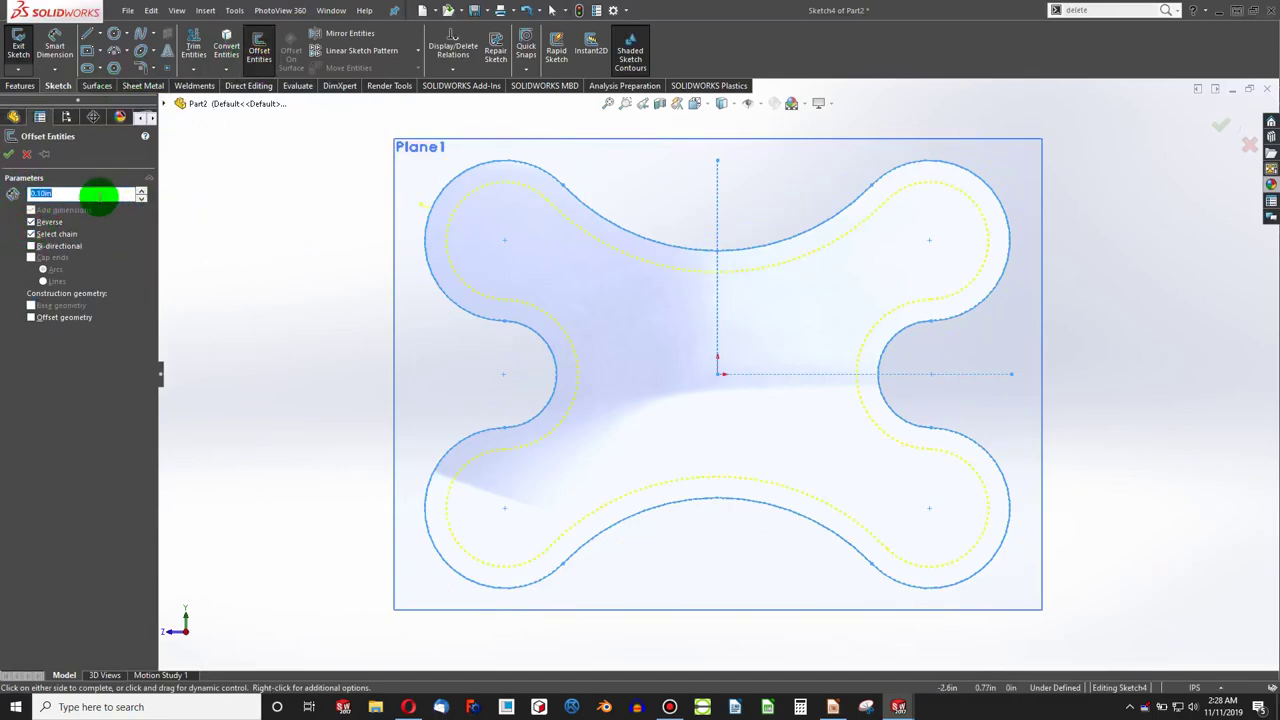
double_click(100, 194)
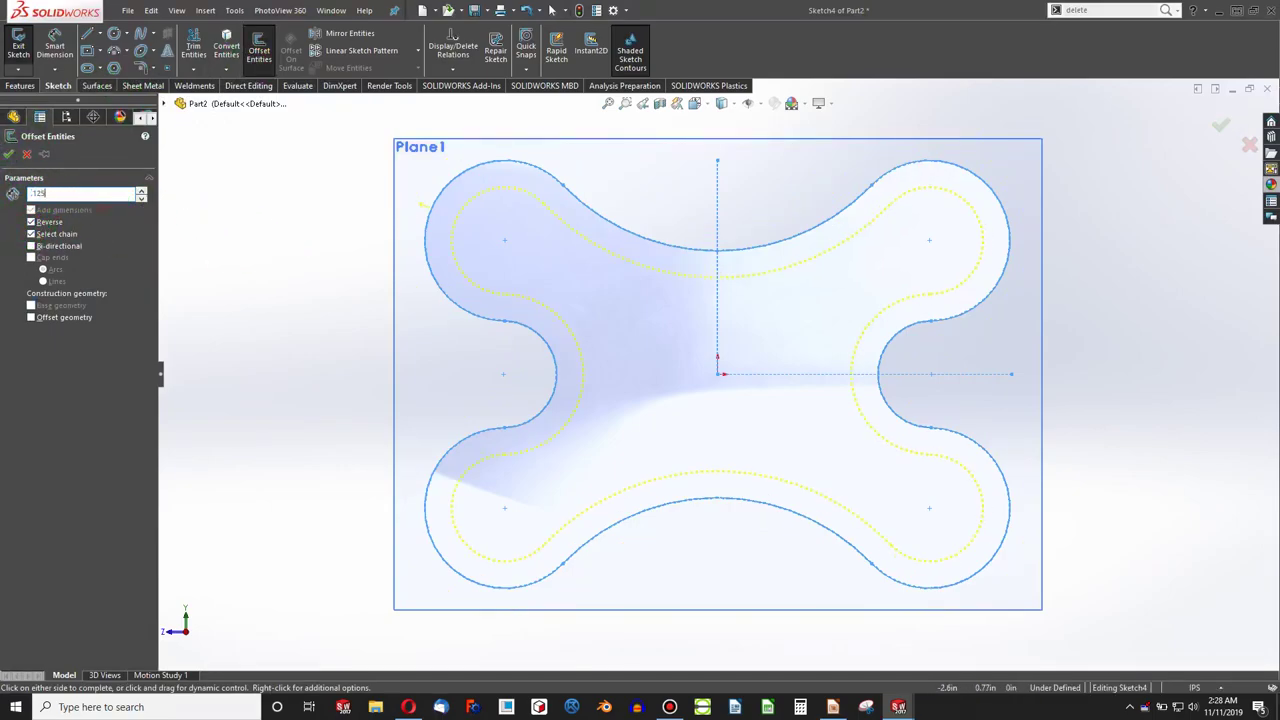
click(10, 157)
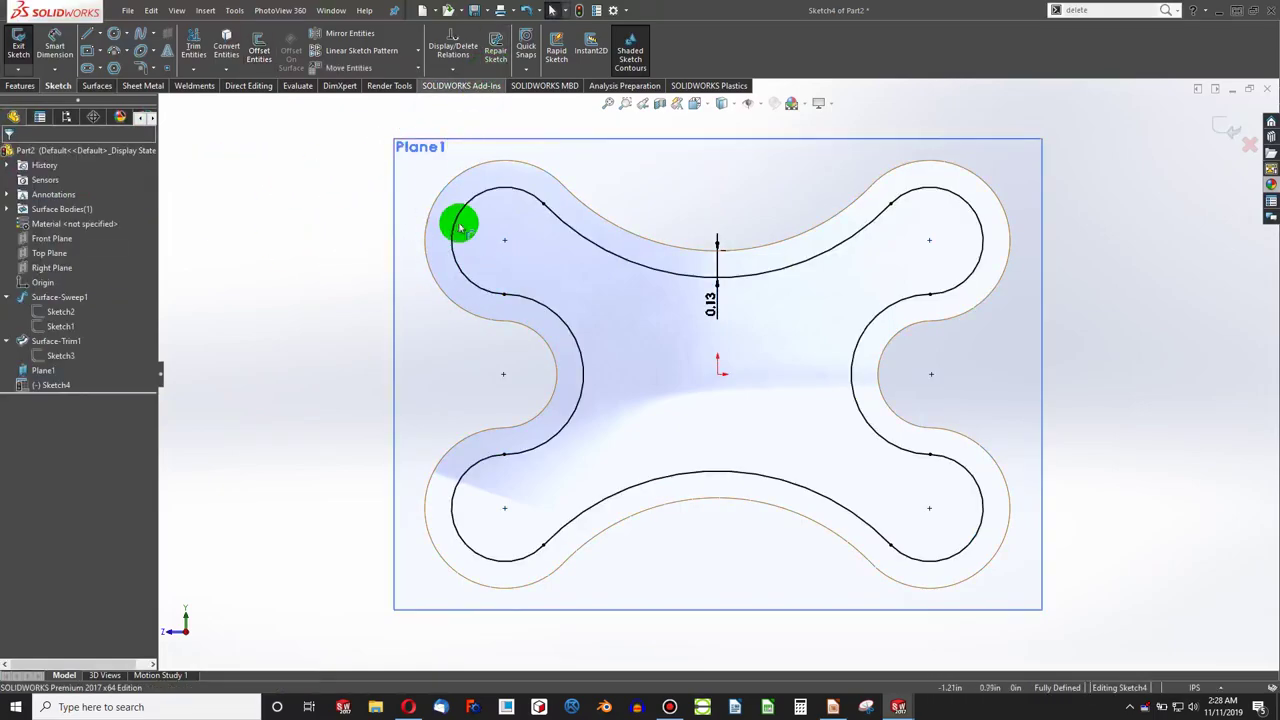
click(582, 10)
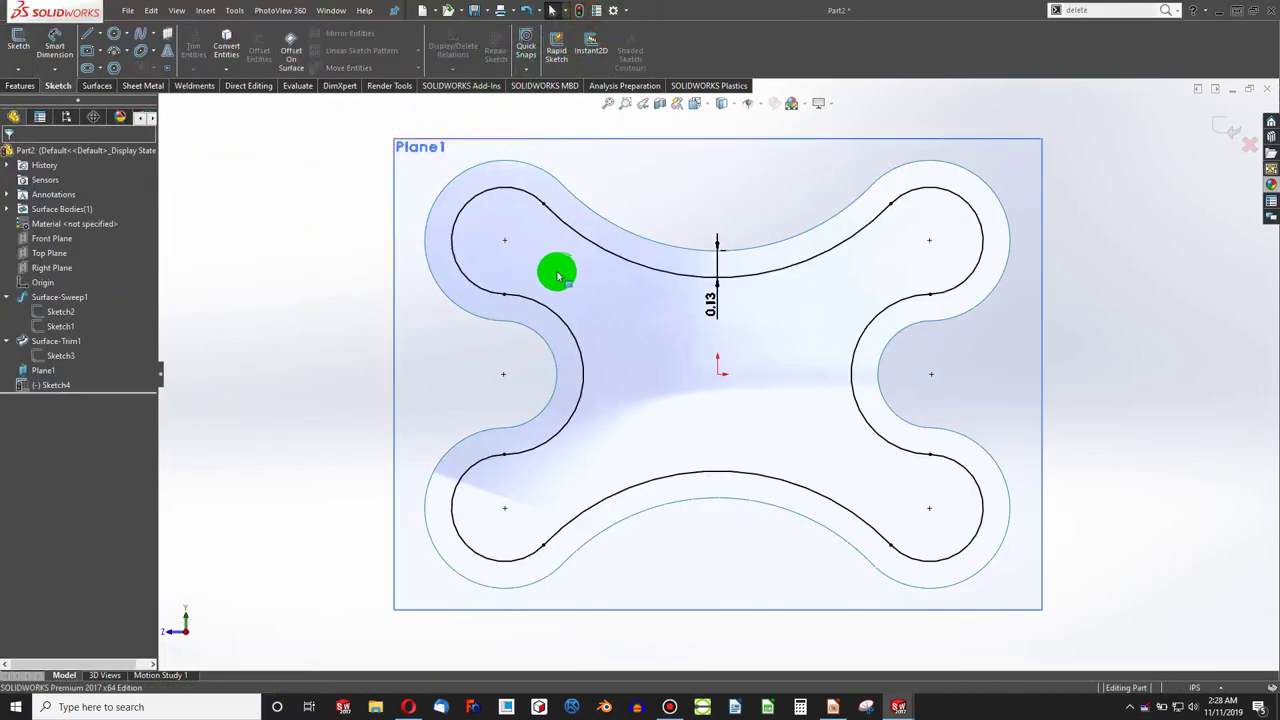
Step: Project the inward-offset outline Sketch4 onto the face of the trimmed surface as a projected curve
mouse_move(537, 254)
middle_down()
mouse_move(574, 247)
mouse_move(706, 298)
mouse_move(626, 300)
mouse_move(694, 314)
middle_up()
click(694, 314)
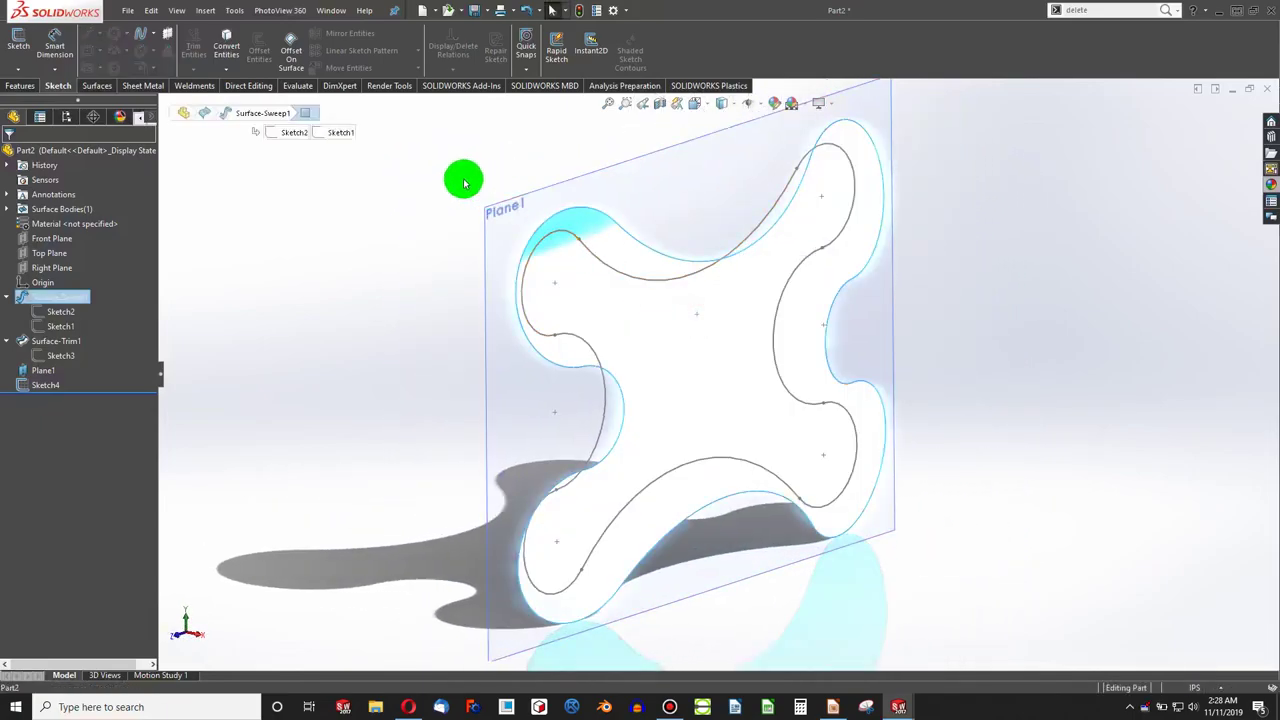
click(20, 85)
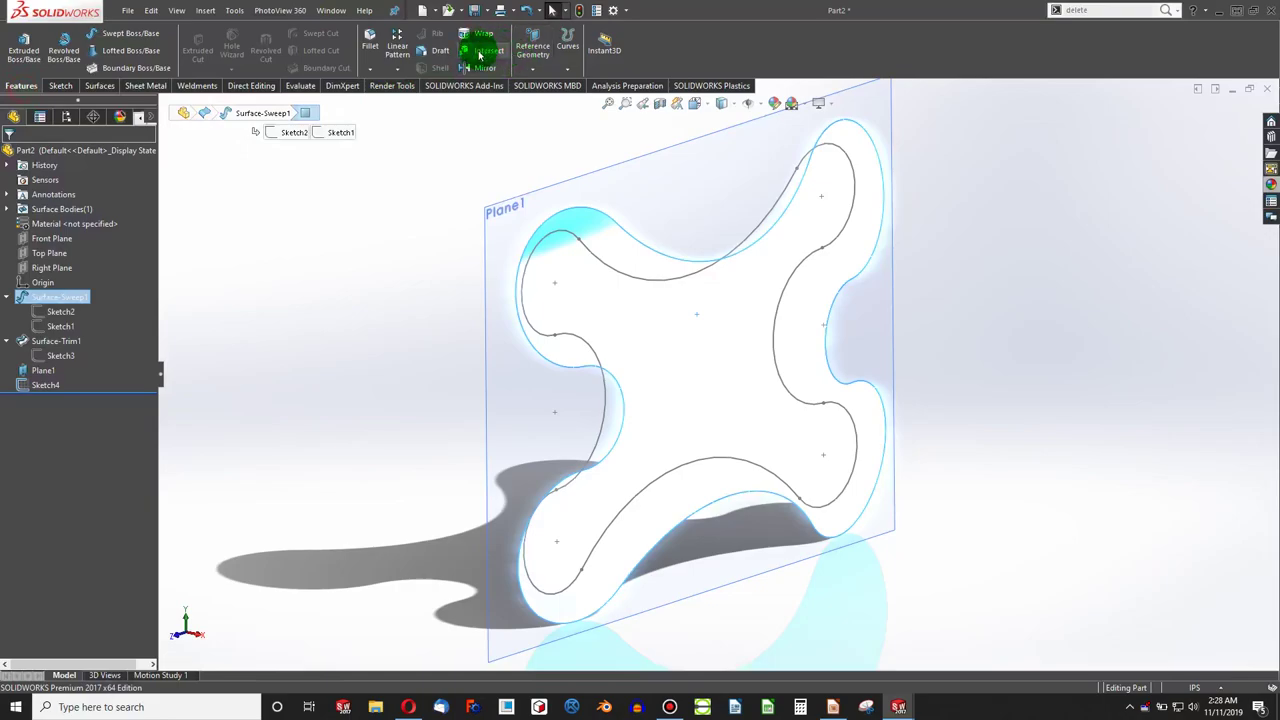
click(436, 192)
click(566, 62)
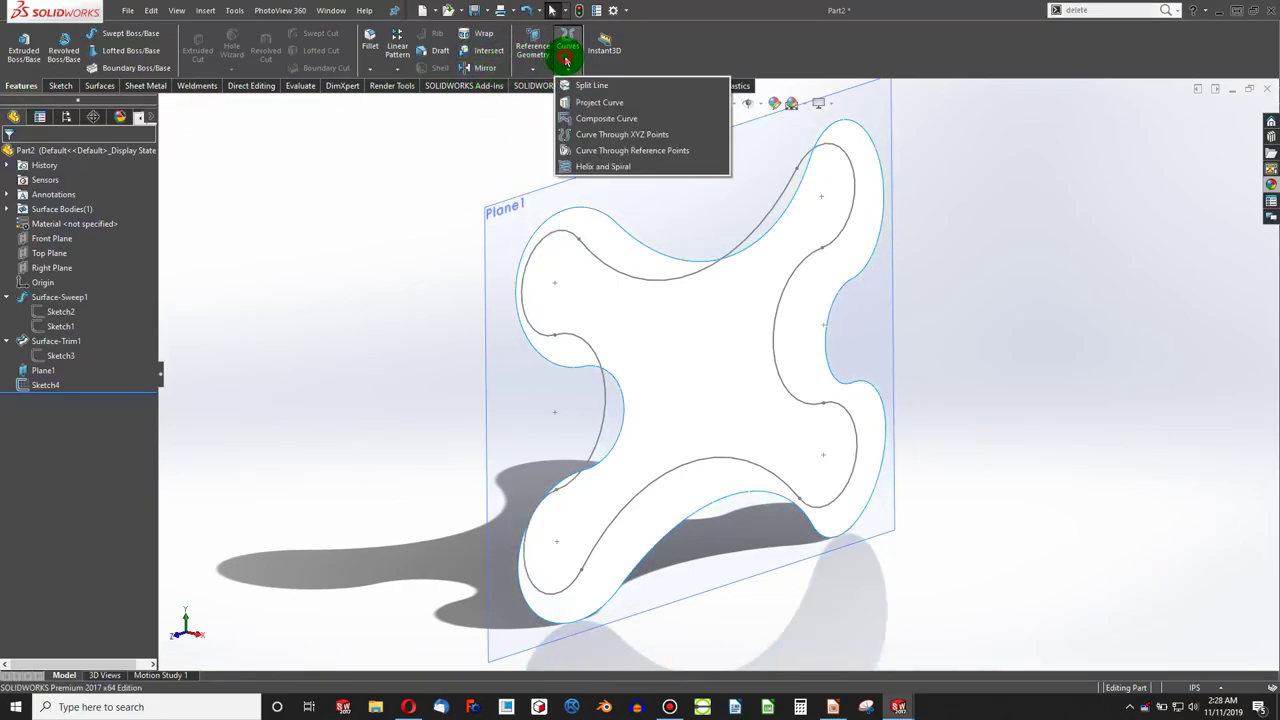
click(600, 102)
click(616, 275)
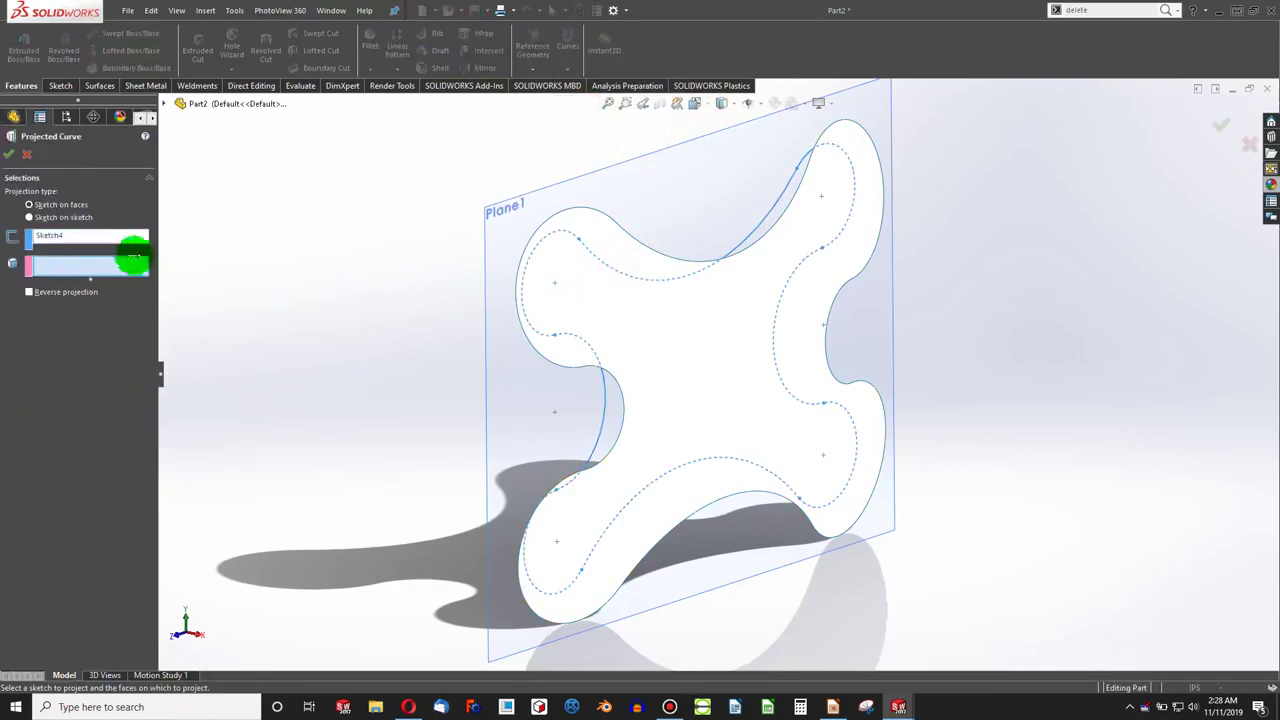
click(726, 381)
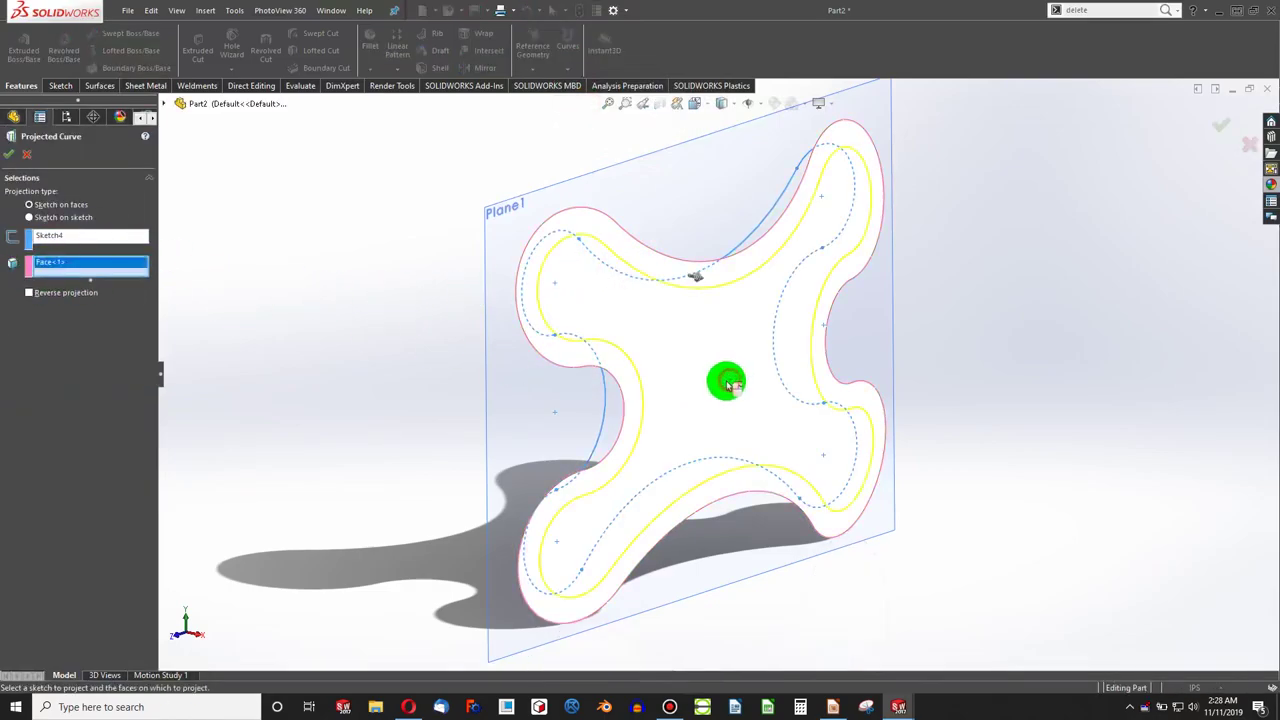
click(10, 156)
Step: Start a sketch on Plane1 and draw a circle about 0.28 in in diameter directly above the origin, near the projected curve's upper arc
middle_drag(689, 414, 673, 222)
click(679, 208)
scroll(720, 286, down, 2)
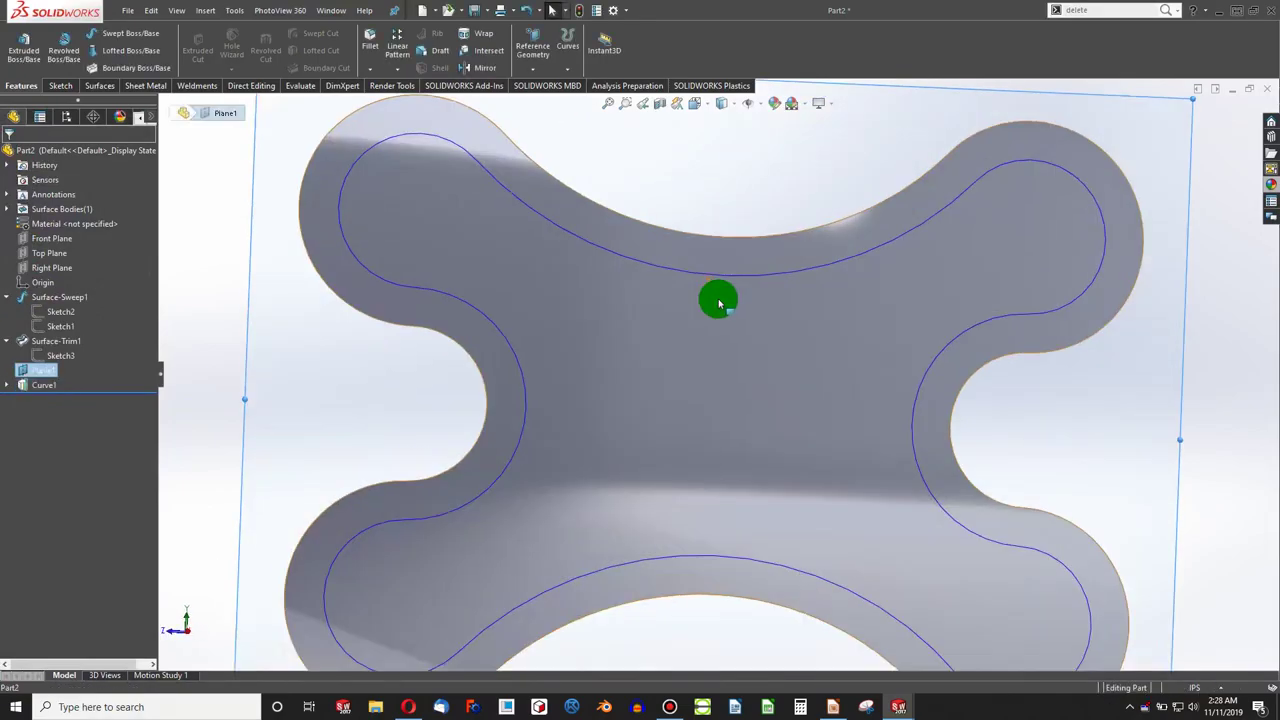
mouse_move(655, 378)
middle_down()
mouse_move(709, 438)
mouse_move(723, 417)
mouse_move(709, 407)
middle_up()
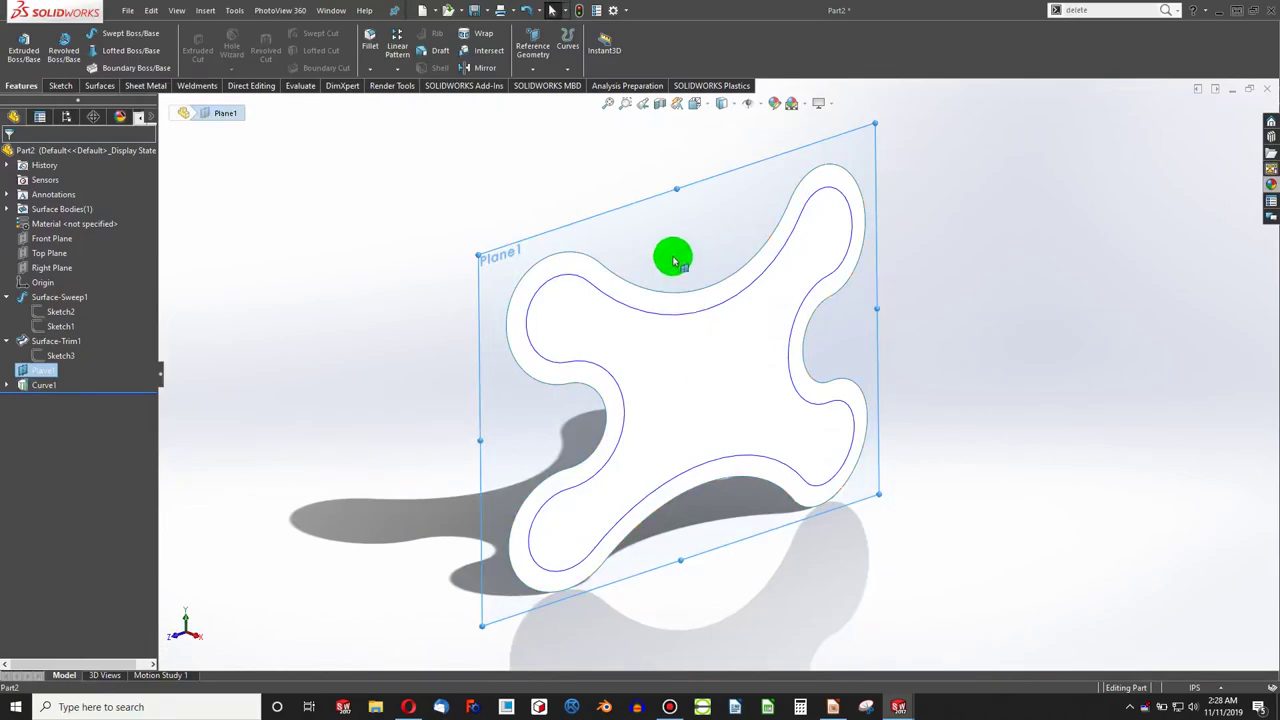
click(60, 85)
click(20, 48)
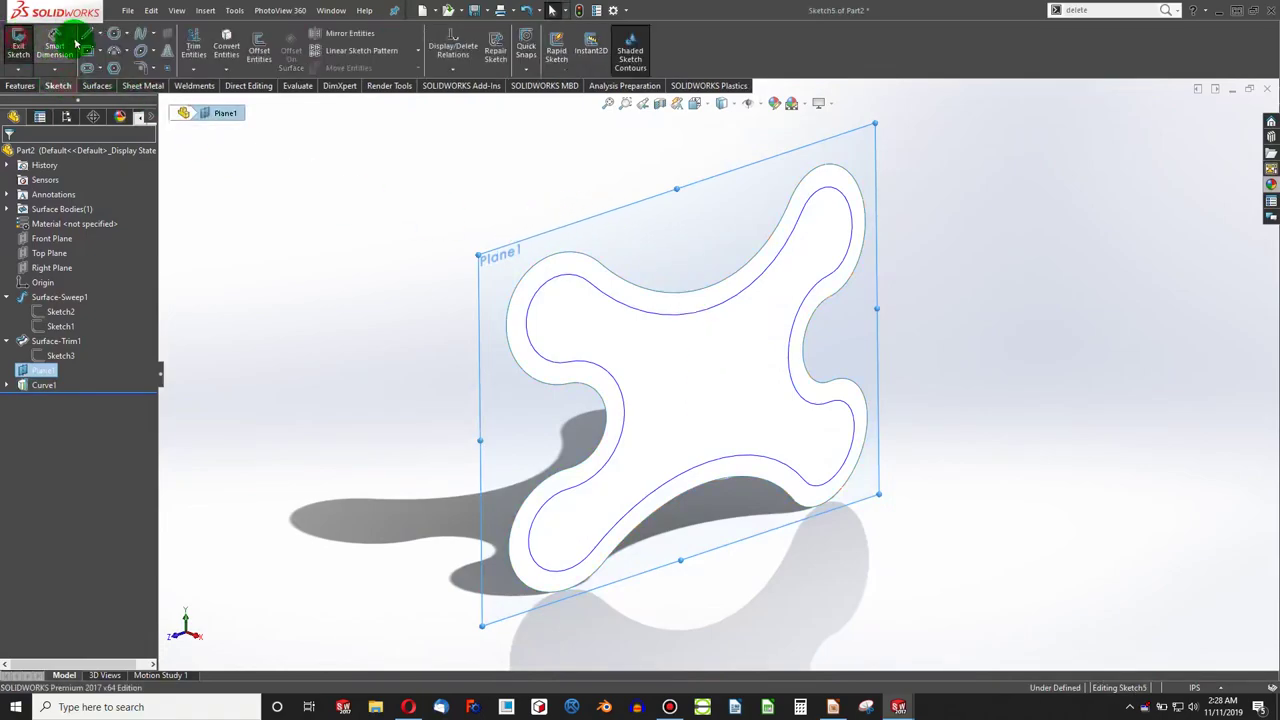
click(119, 32)
click(118, 33)
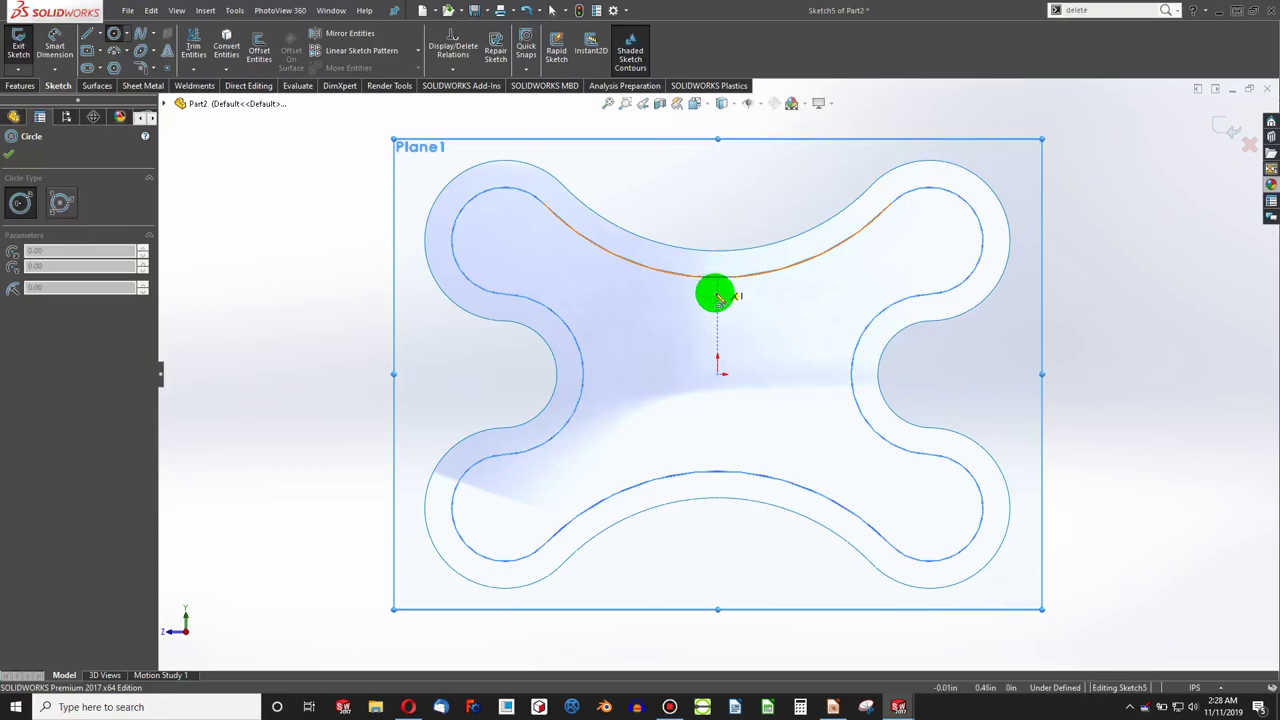
click(717, 295)
click(743, 310)
key(Escape)
Step: Make the circle's centre coincident with the projected curve's upper arc and align it vertically with the origin
click(716, 298)
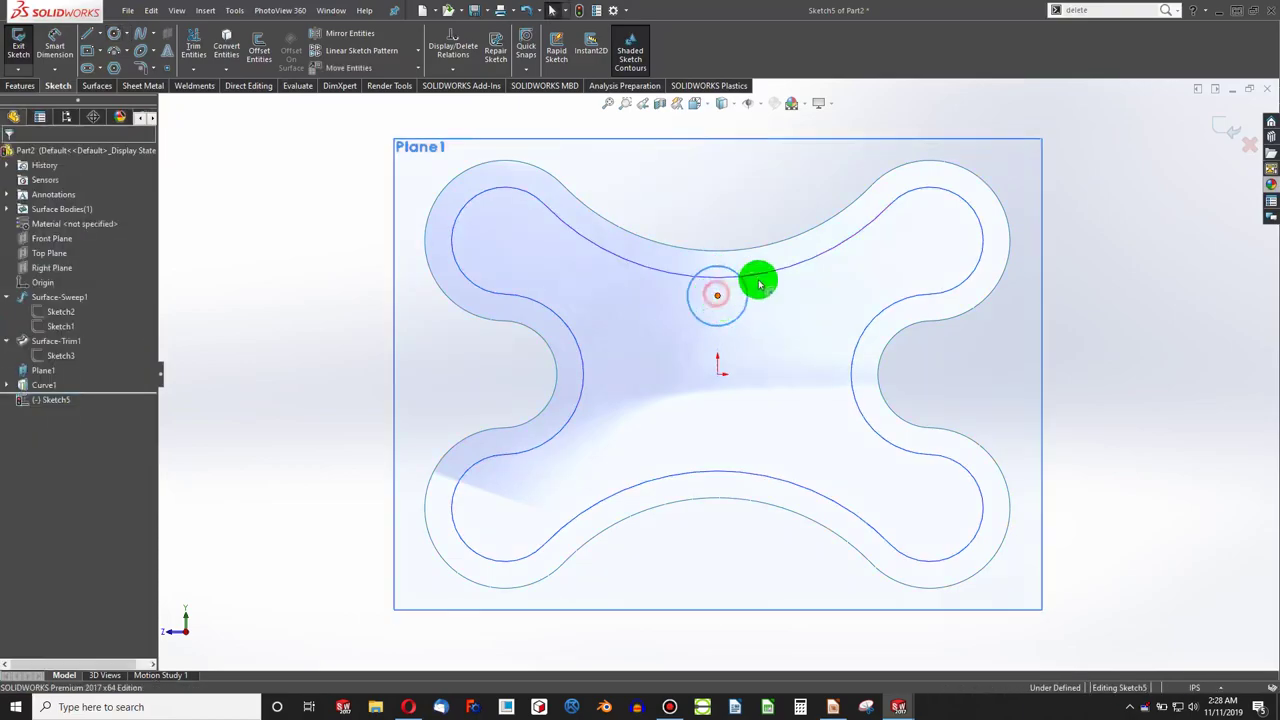
ctrl+click(775, 274)
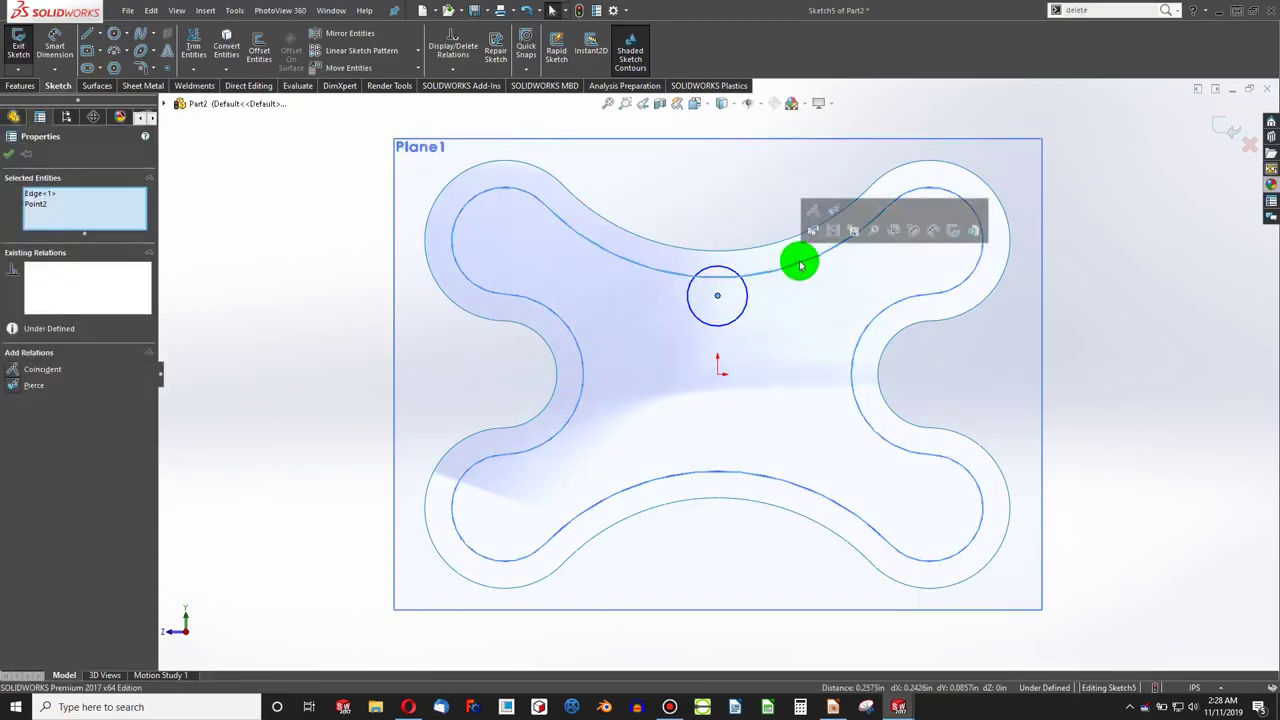
click(814, 220)
click(717, 278)
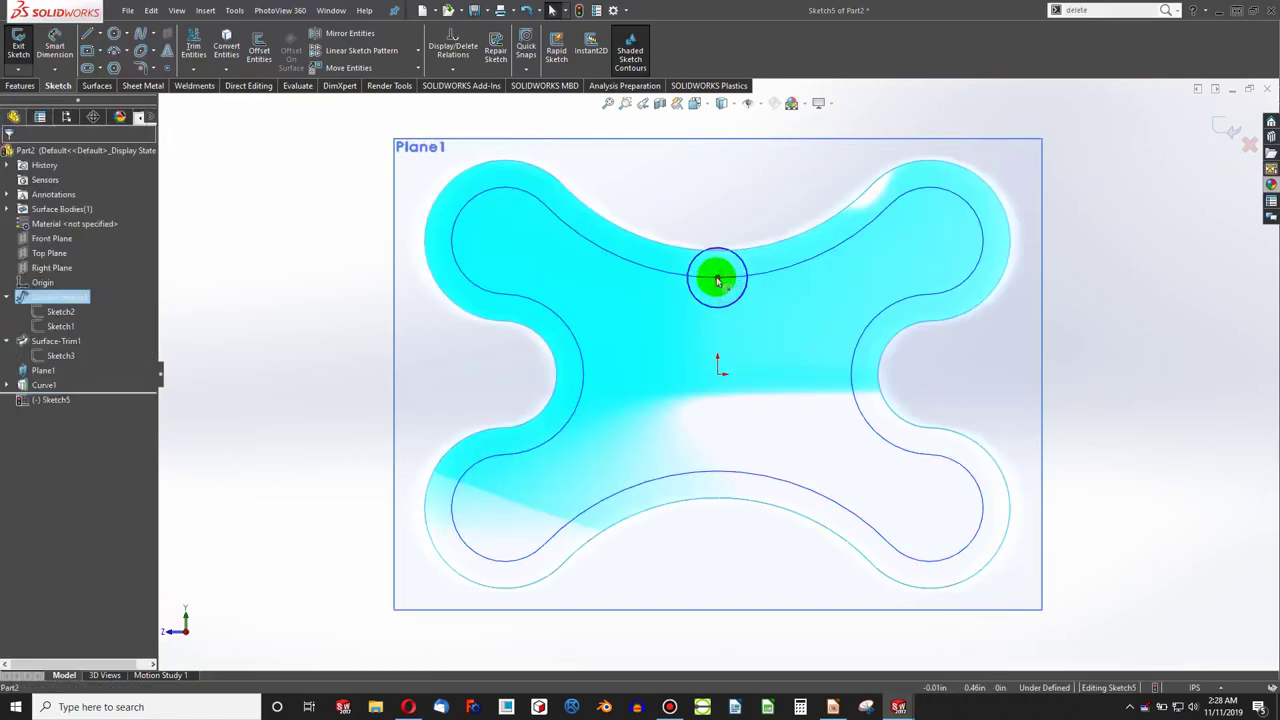
click(741, 362)
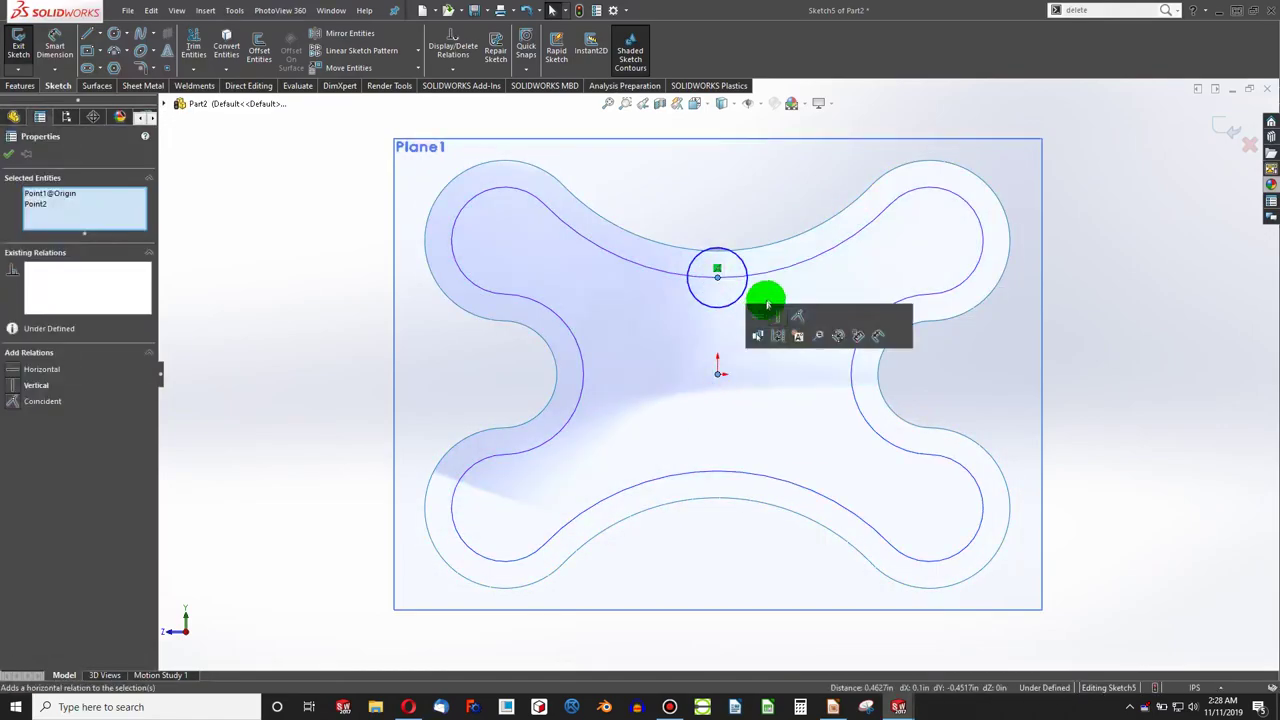
click(773, 318)
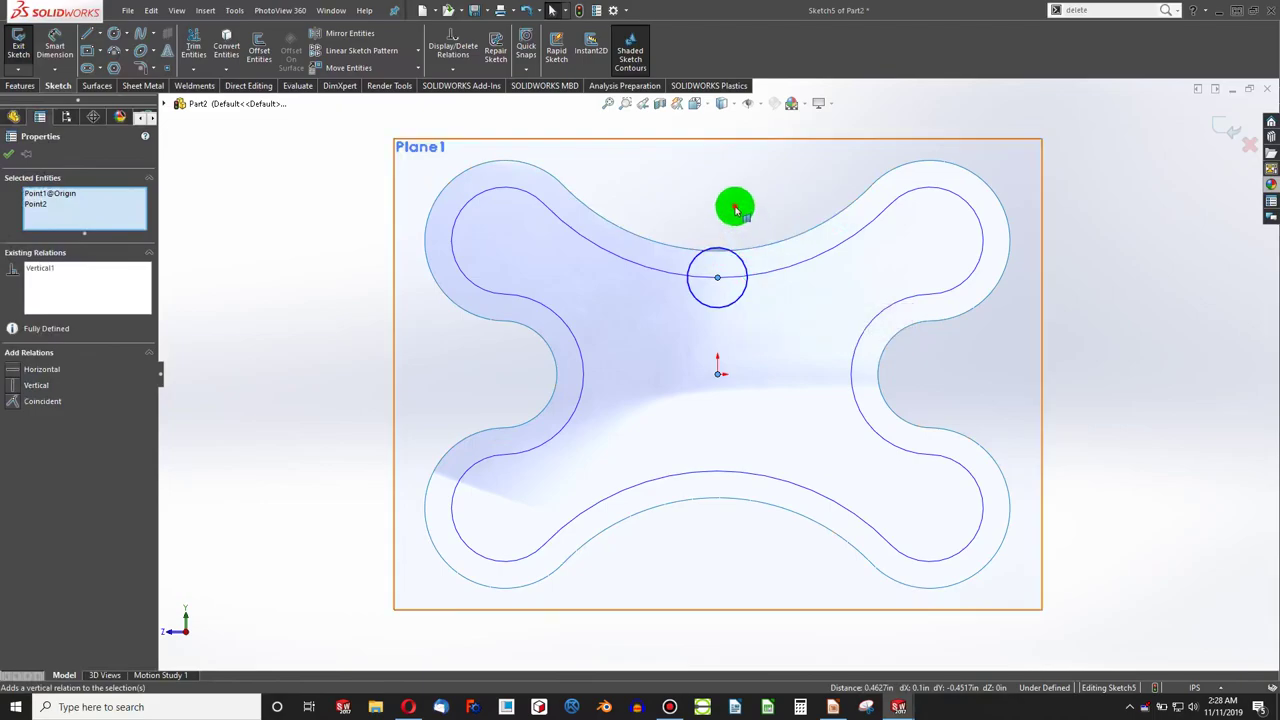
click(734, 207)
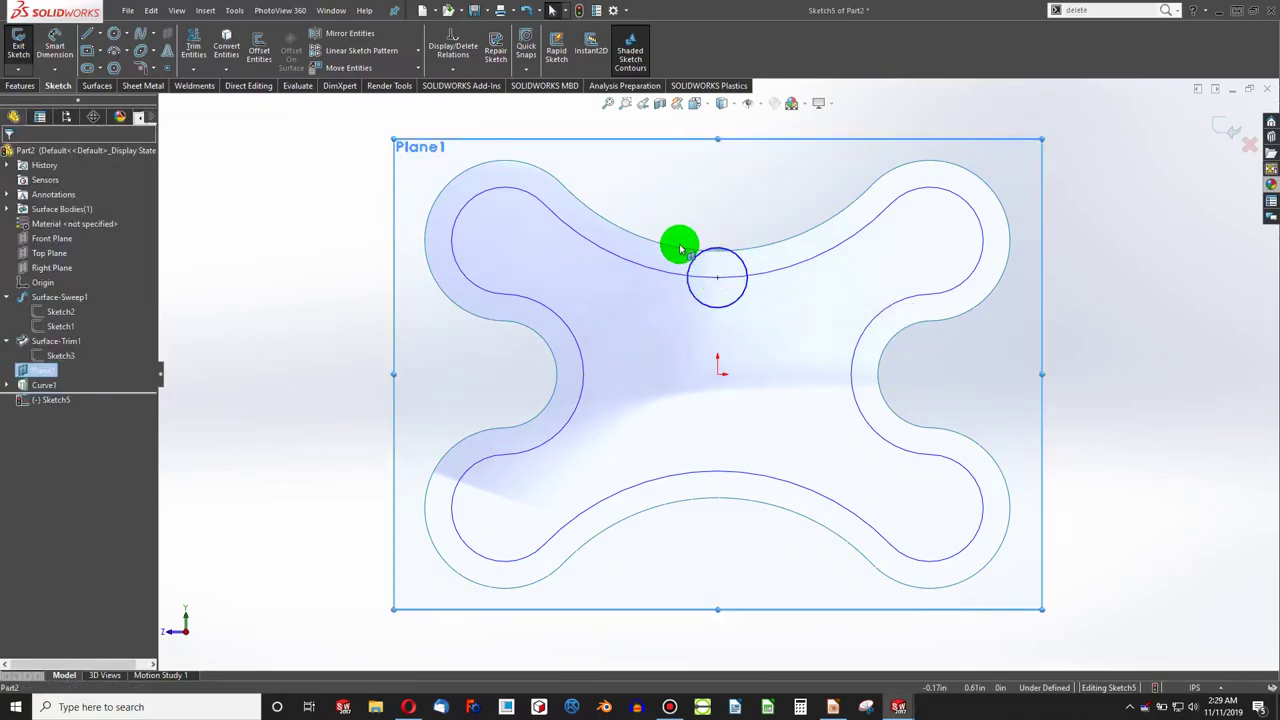
Step: Dimension the circle's diameter as 0.20 in
click(54, 42)
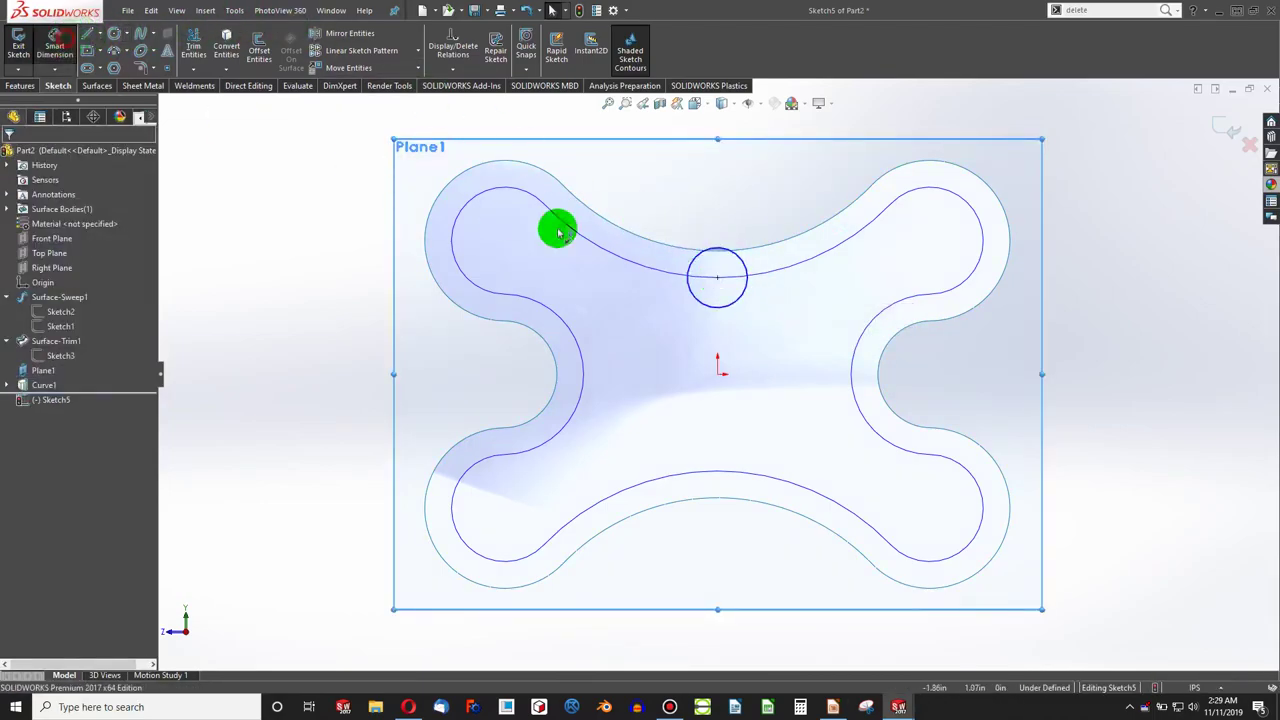
click(727, 255)
click(687, 197)
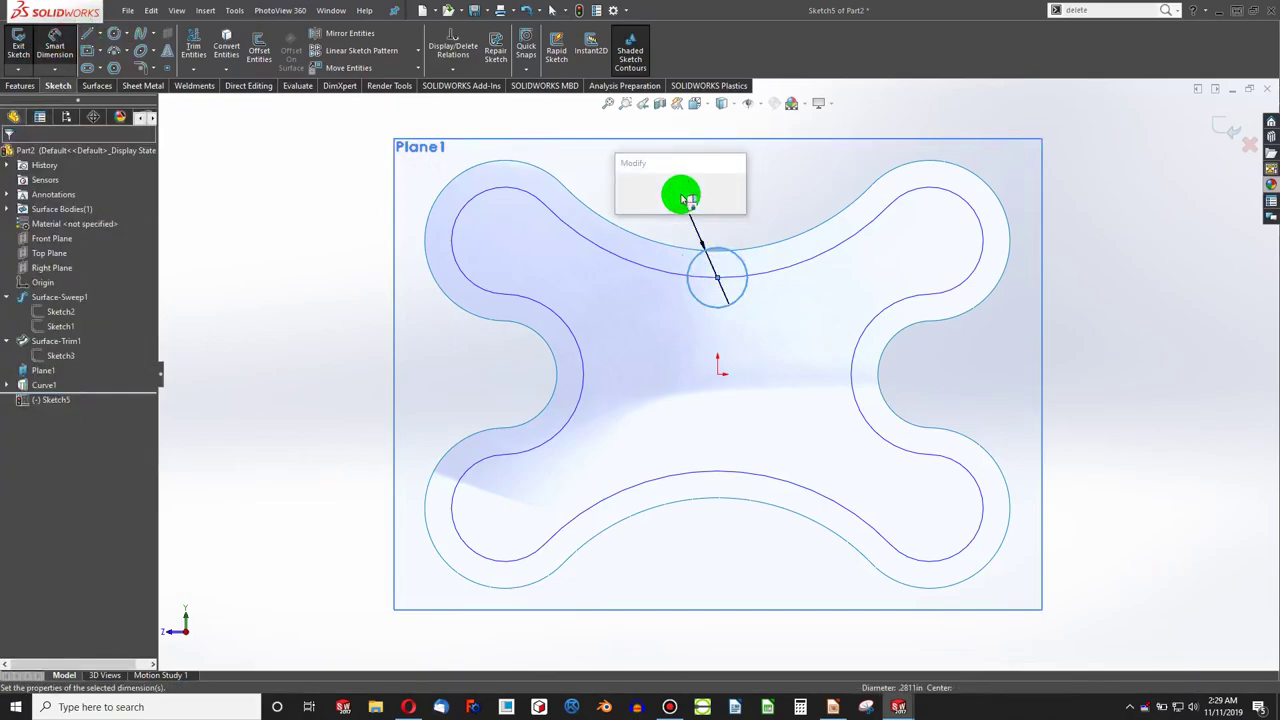
key(Return)
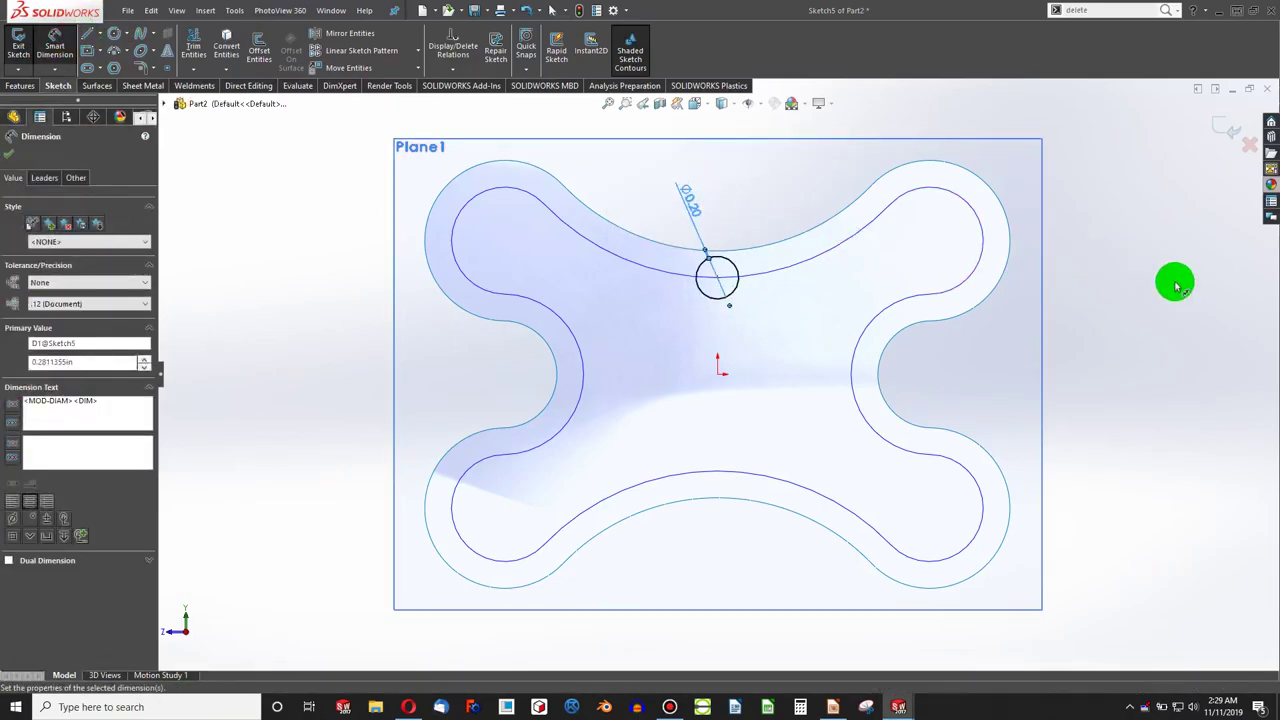
key(alt+Tab)
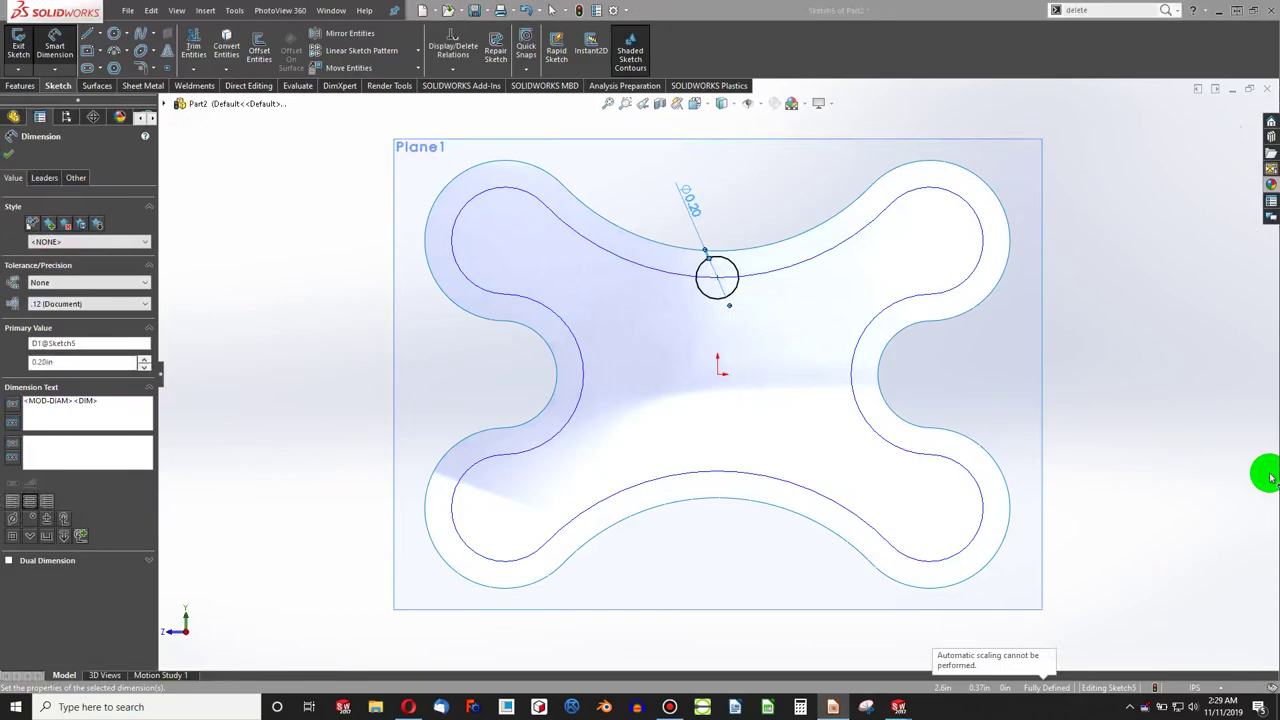
click(8, 156)
Step: Extrude the circle into a cylindrical peg that passes through the trimmed surface
mouse_move(663, 296)
middle_down()
mouse_move(691, 294)
mouse_move(723, 351)
middle_up()
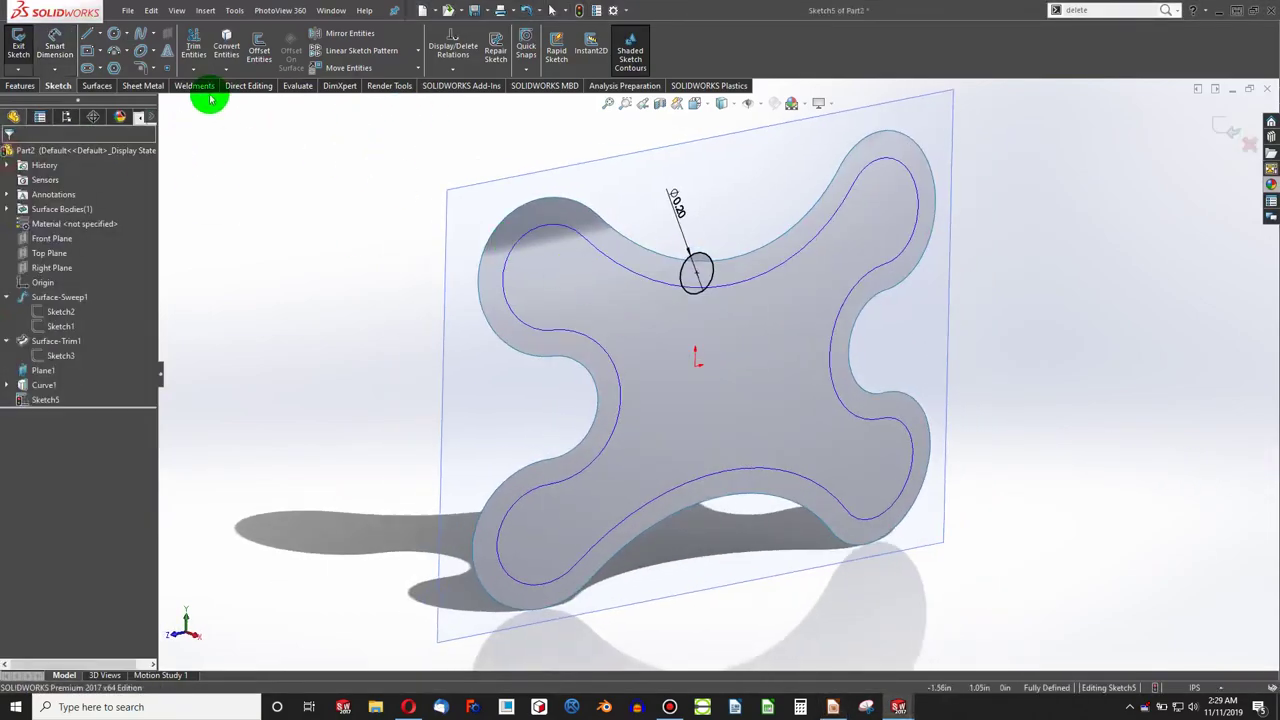
click(20, 85)
click(25, 45)
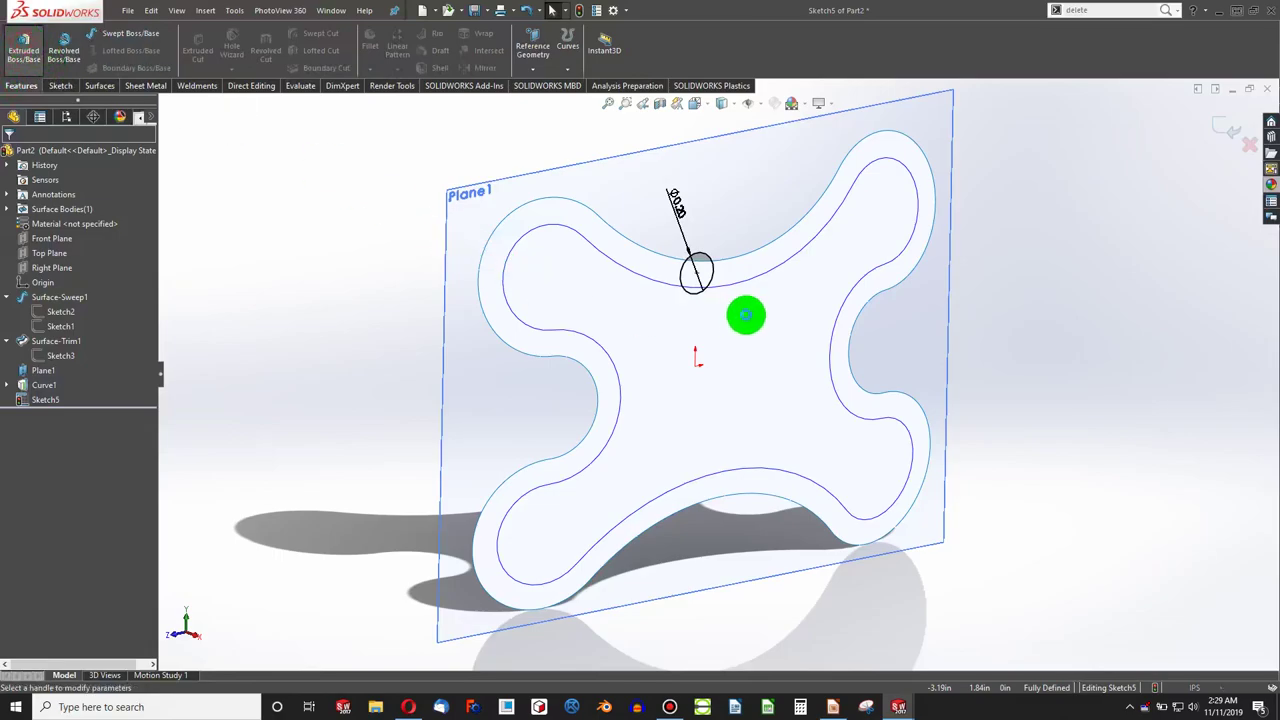
scroll(748, 340, down, 6)
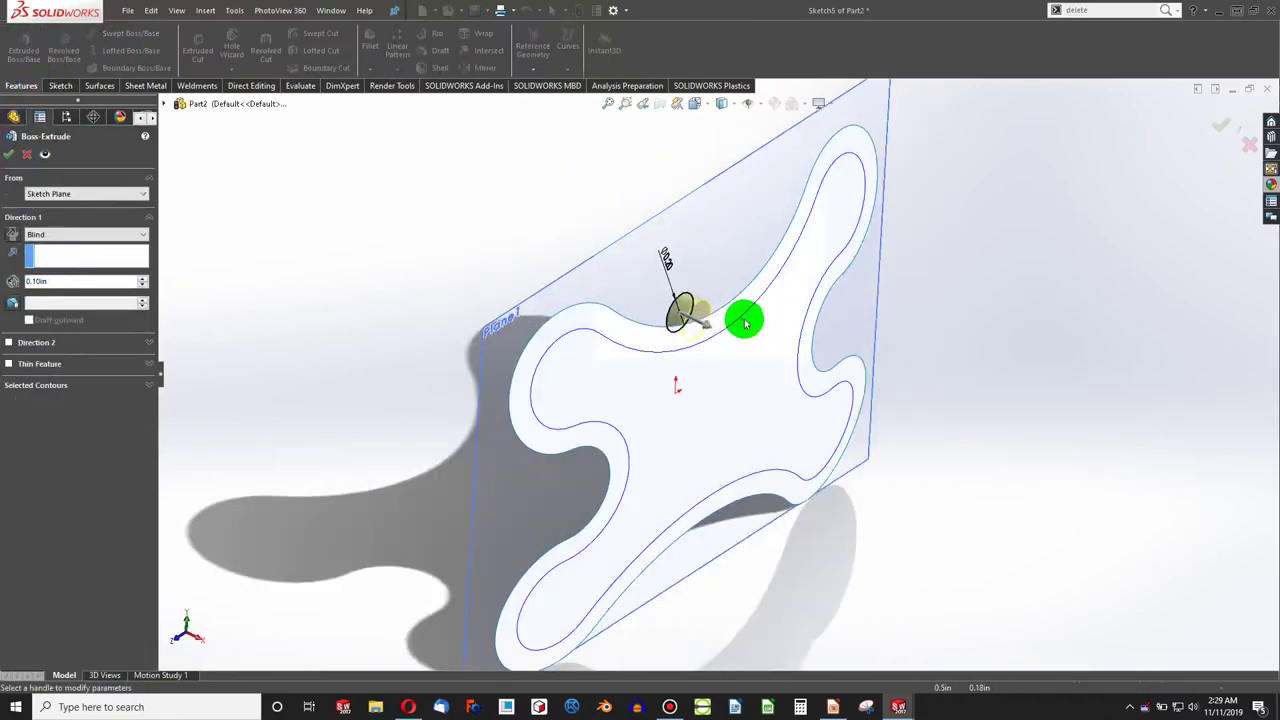
click(140, 281)
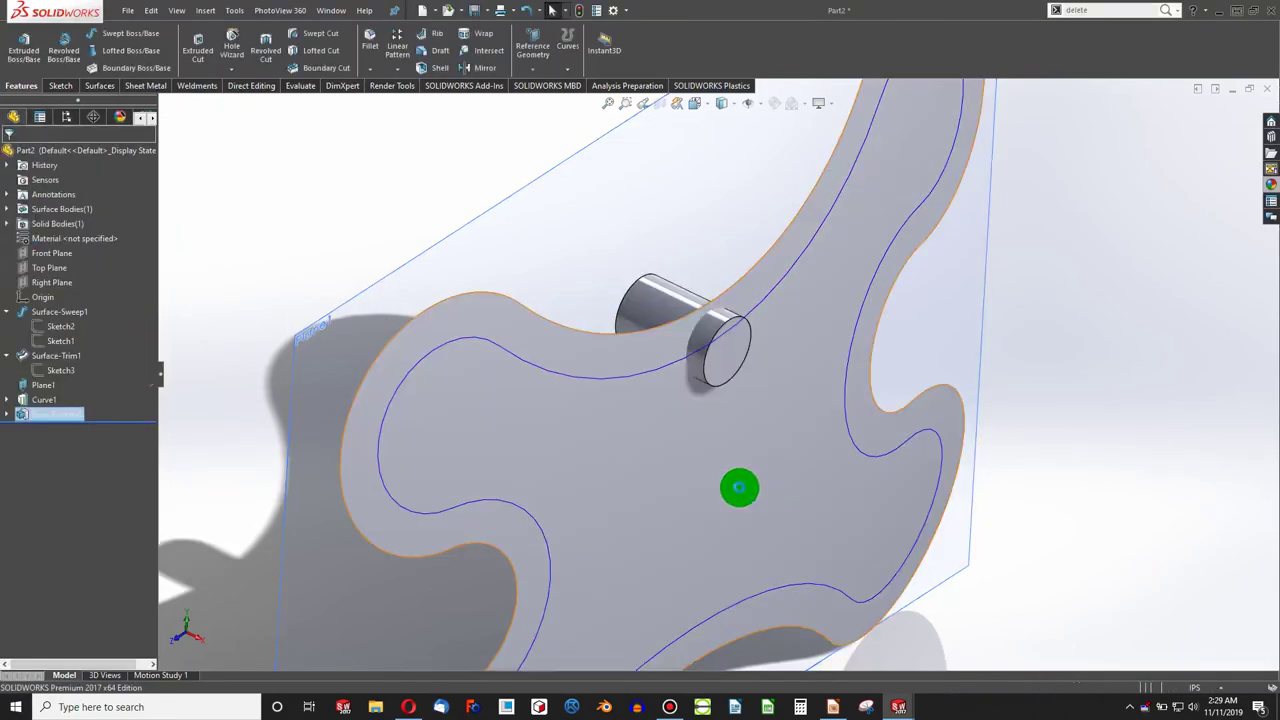
middle_drag(740, 486, 710, 420)
scroll(710, 420, up, 2)
scroll(784, 330, down, 1)
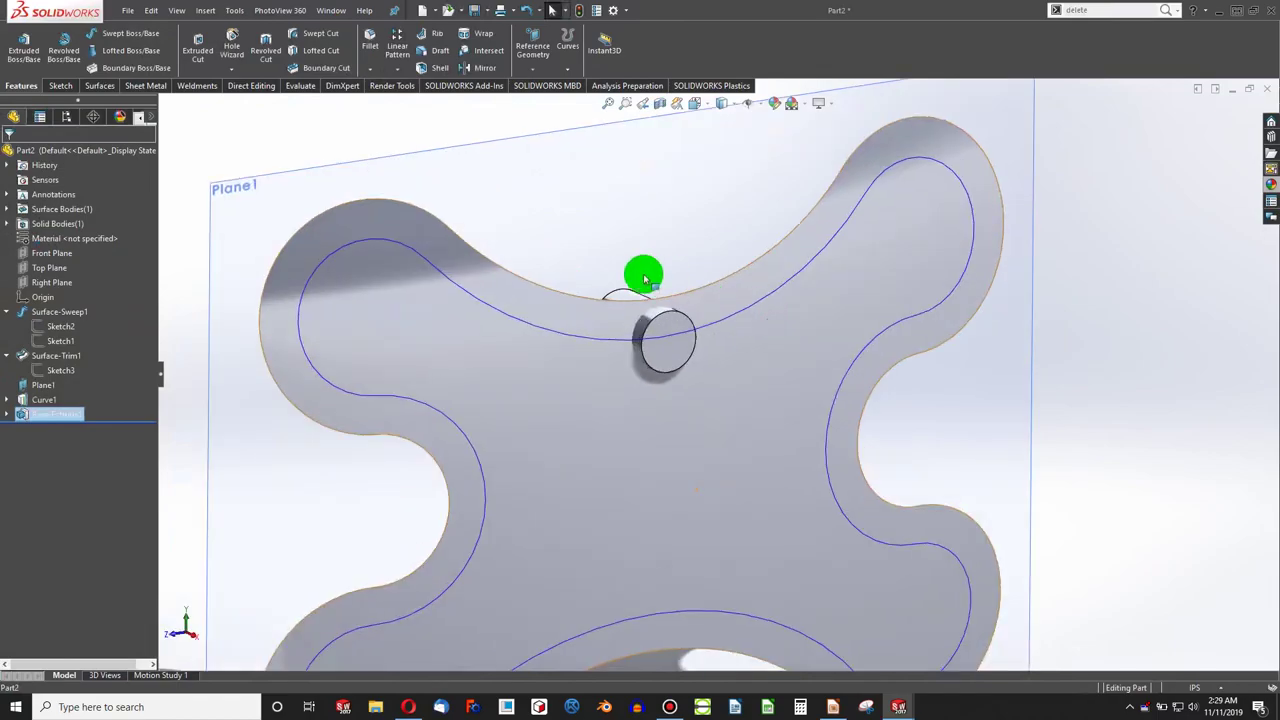
Step: Round the peg's front end edge with a symmetric 0.10 in fillet
click(648, 330)
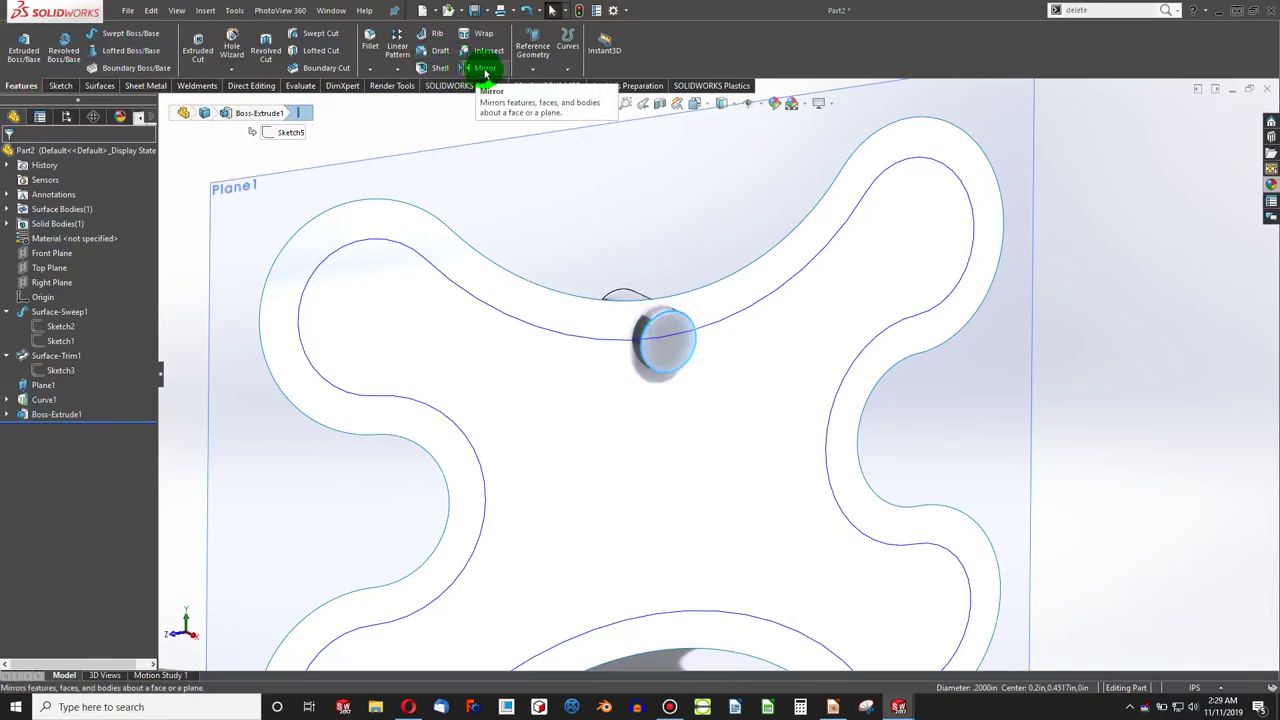
click(368, 66)
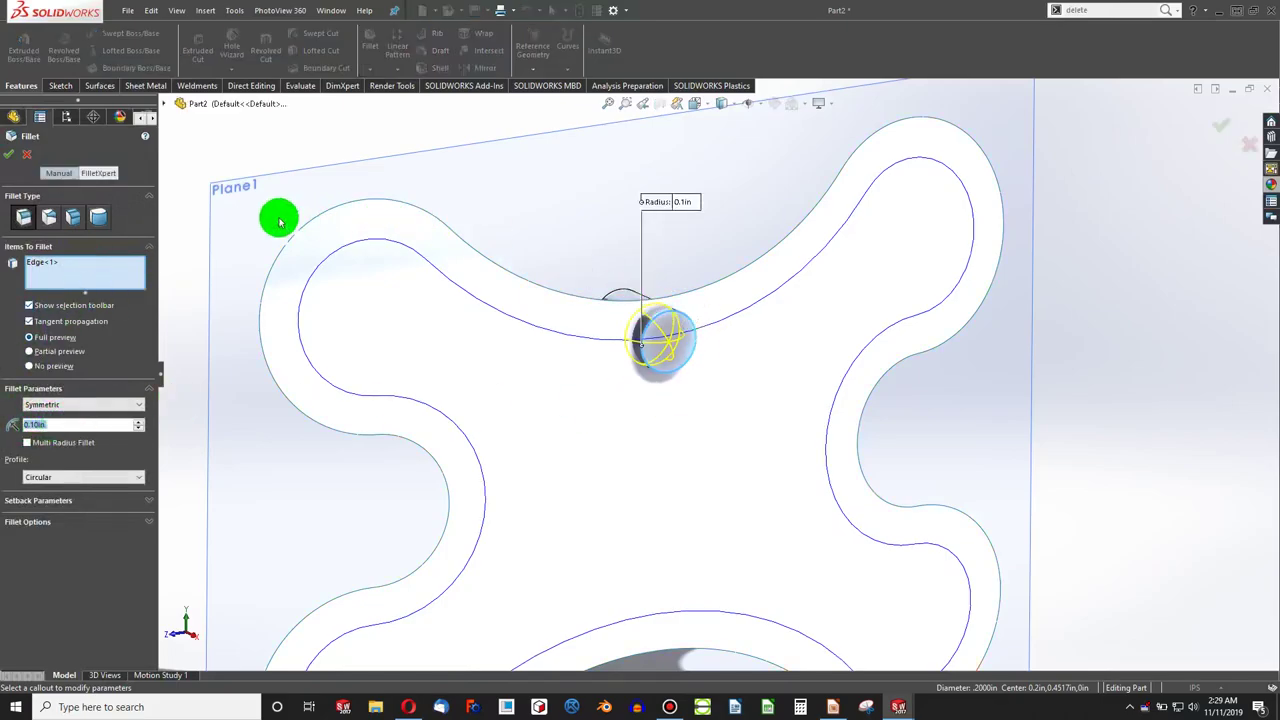
click(24, 155)
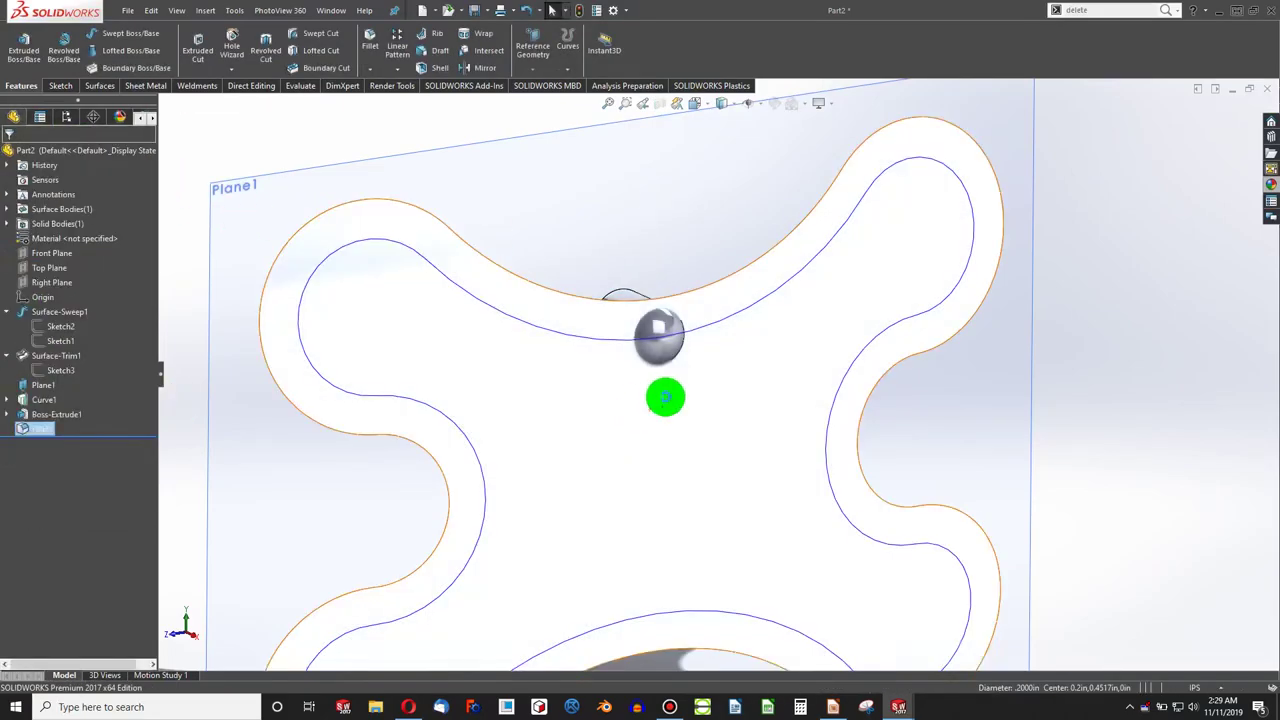
middle_drag(663, 394, 707, 381)
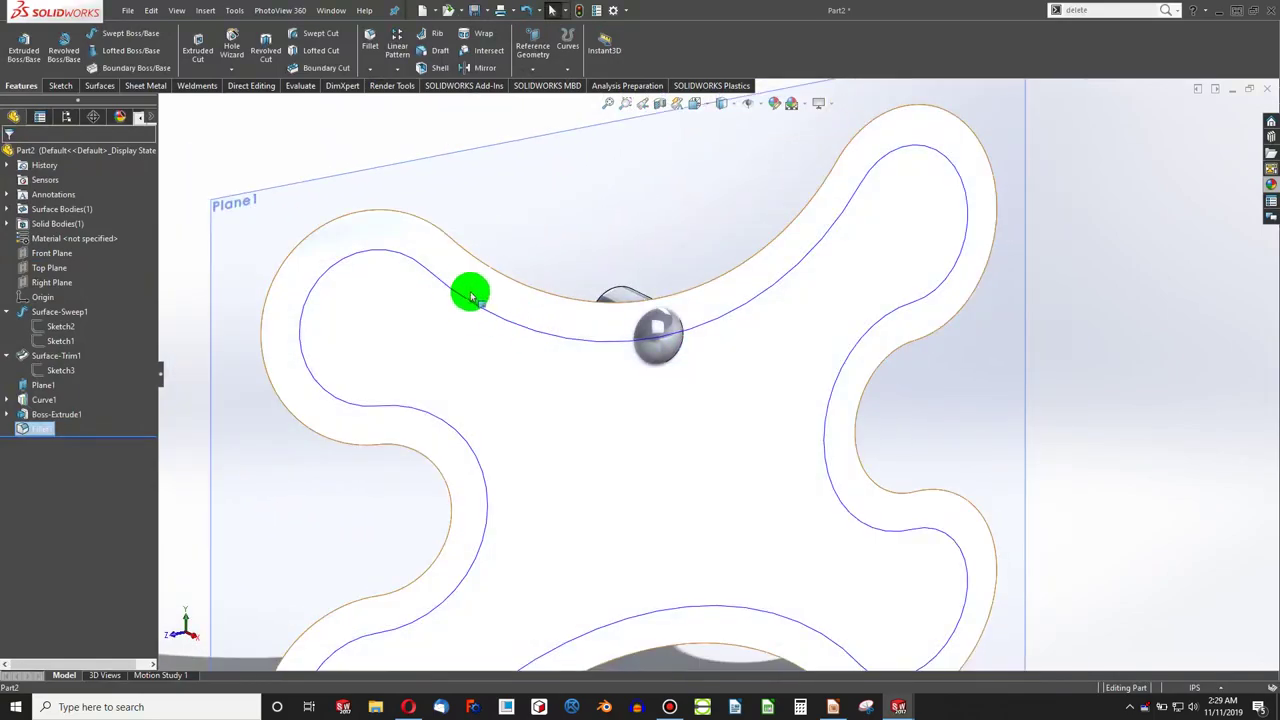
Step: Start a curve driven pattern that follows the projected curve's upper arc as its first direction
click(798, 268)
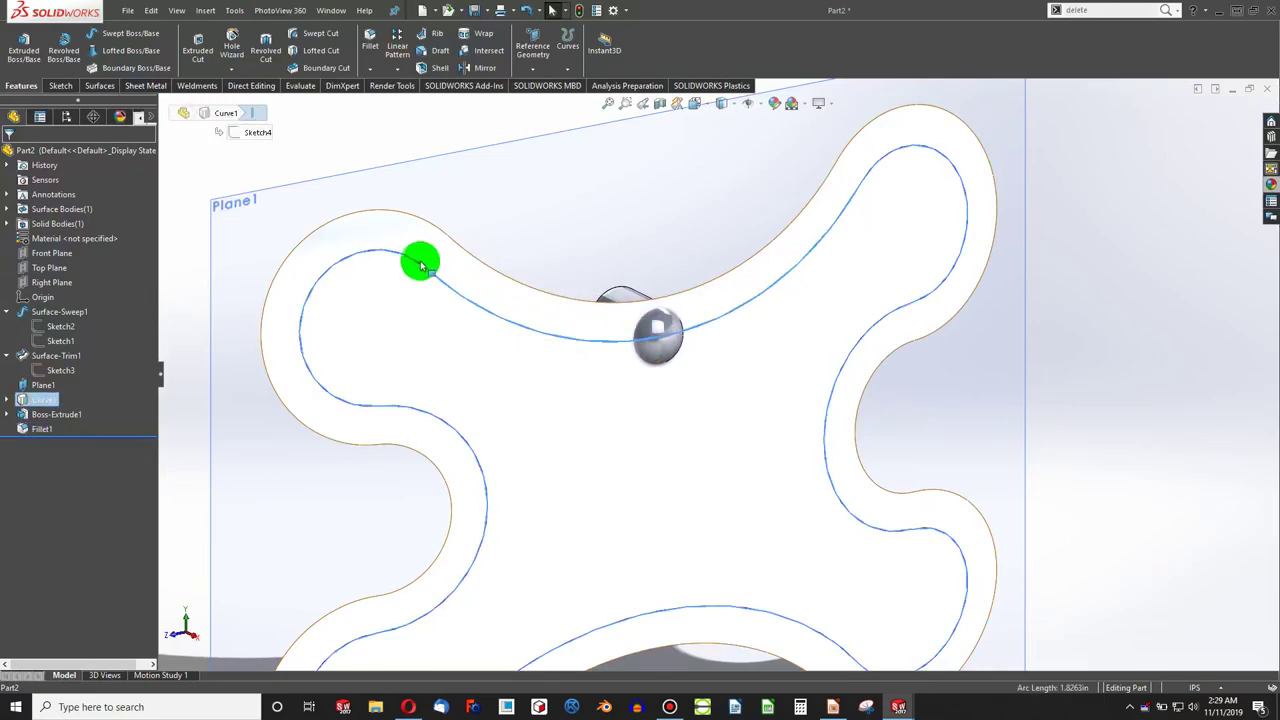
click(375, 141)
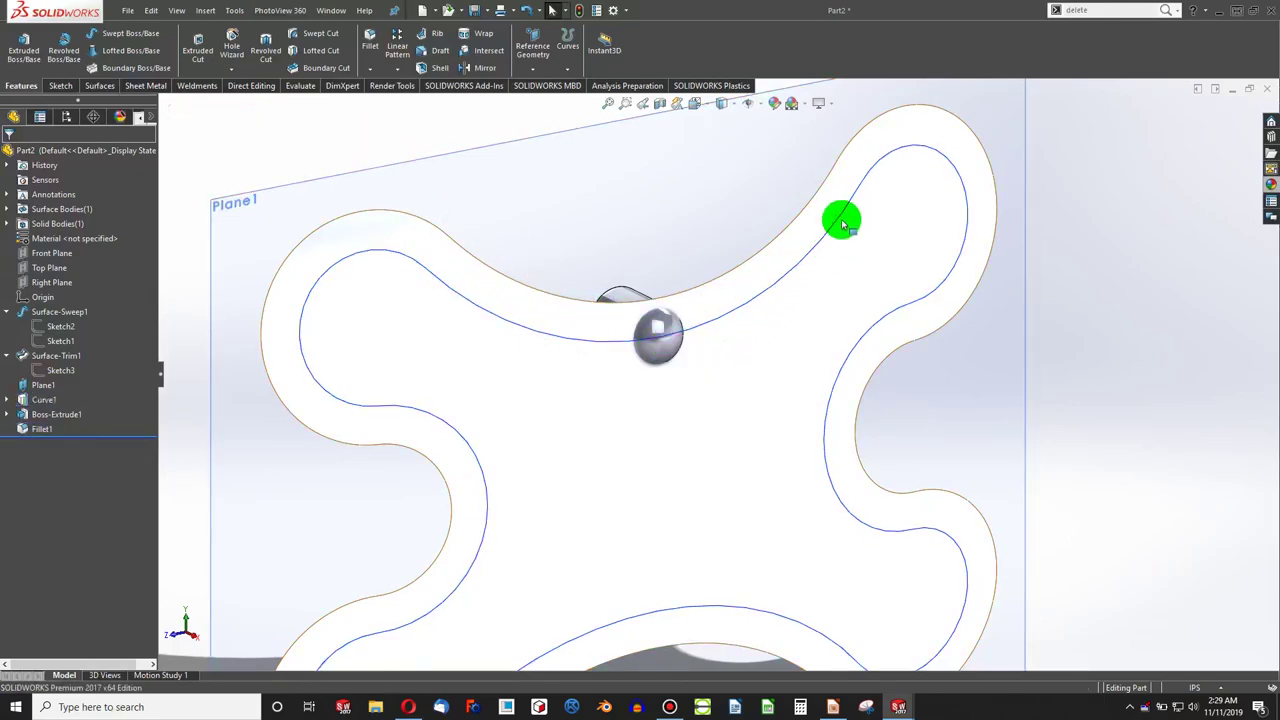
click(235, 11)
mouse_move(205, 10)
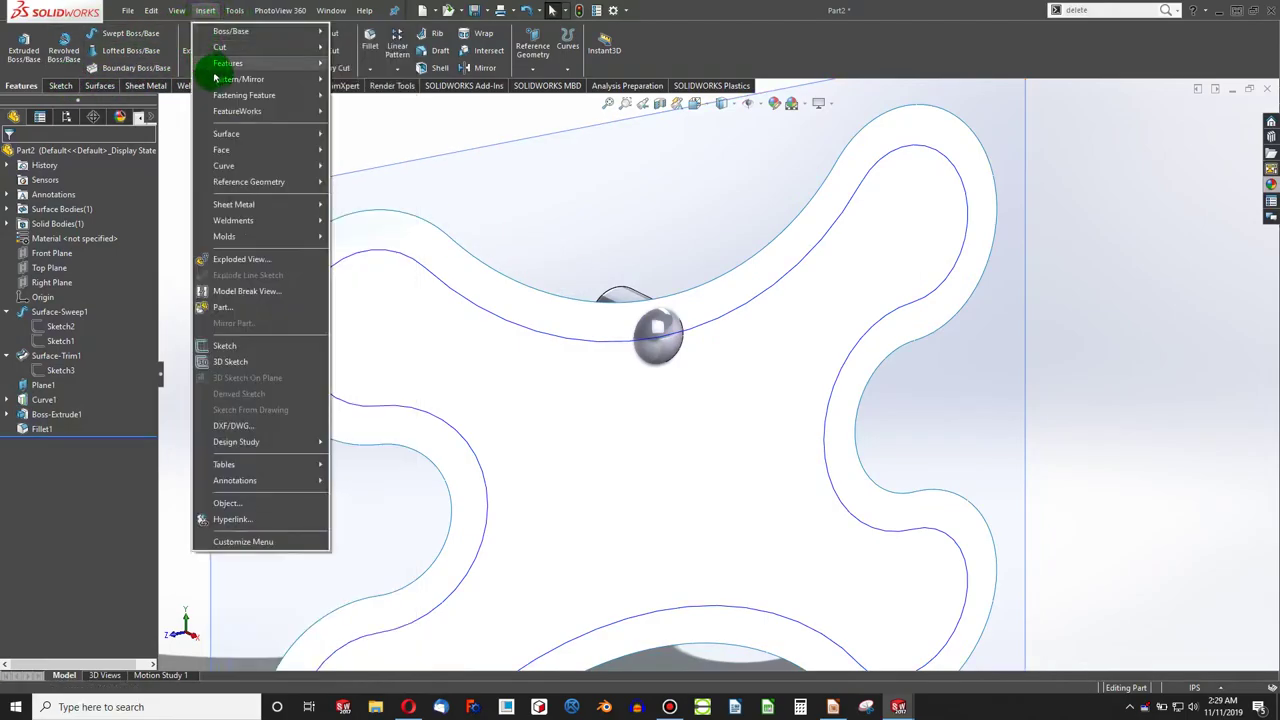
mouse_move(278, 103)
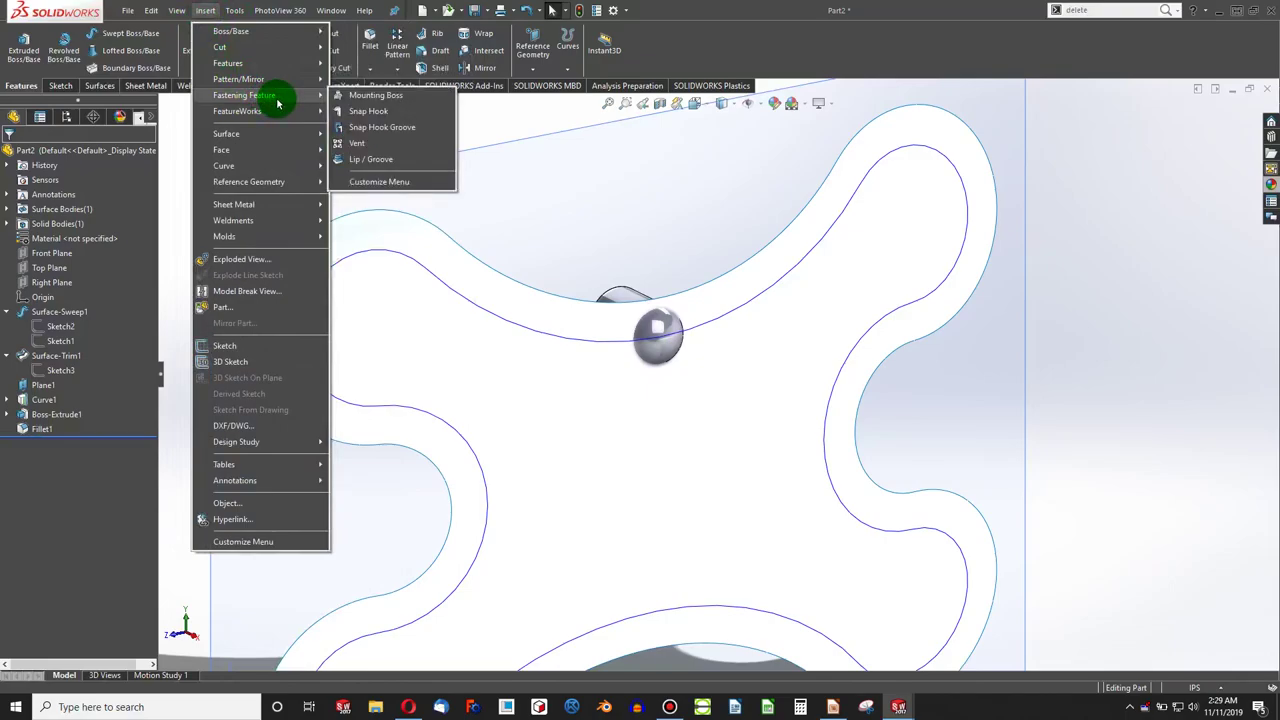
mouse_move(300, 80)
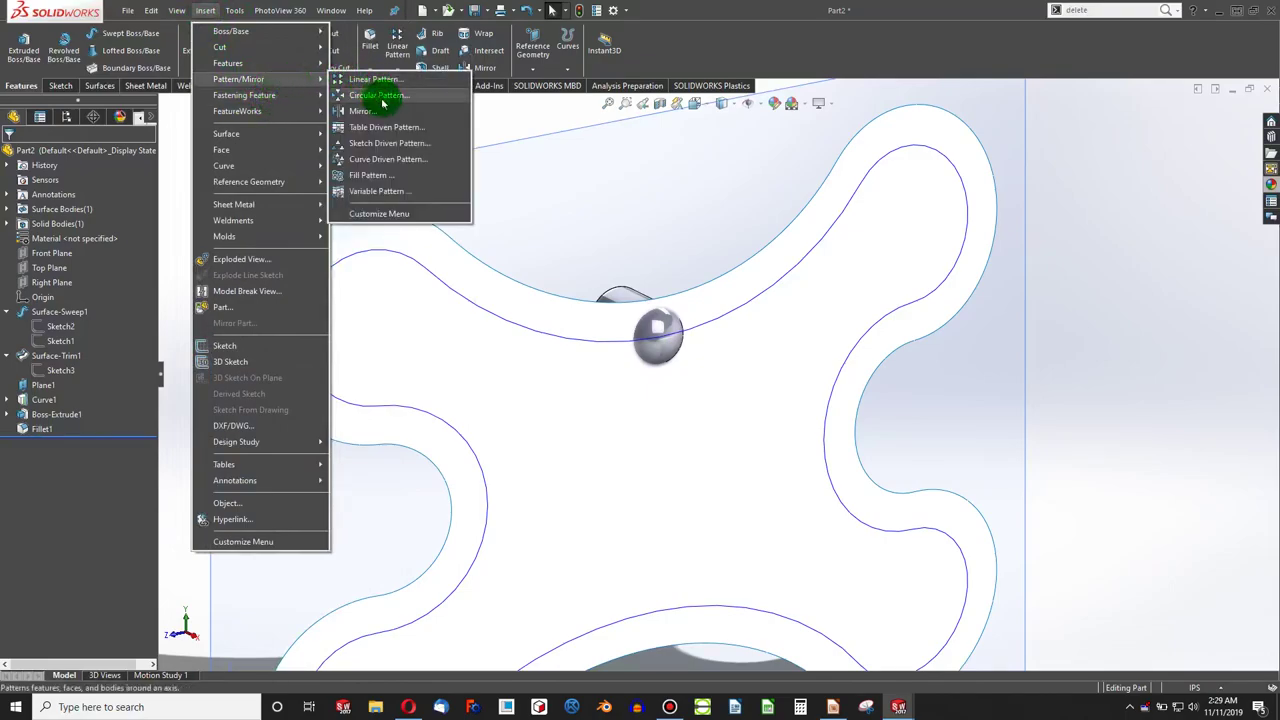
click(400, 159)
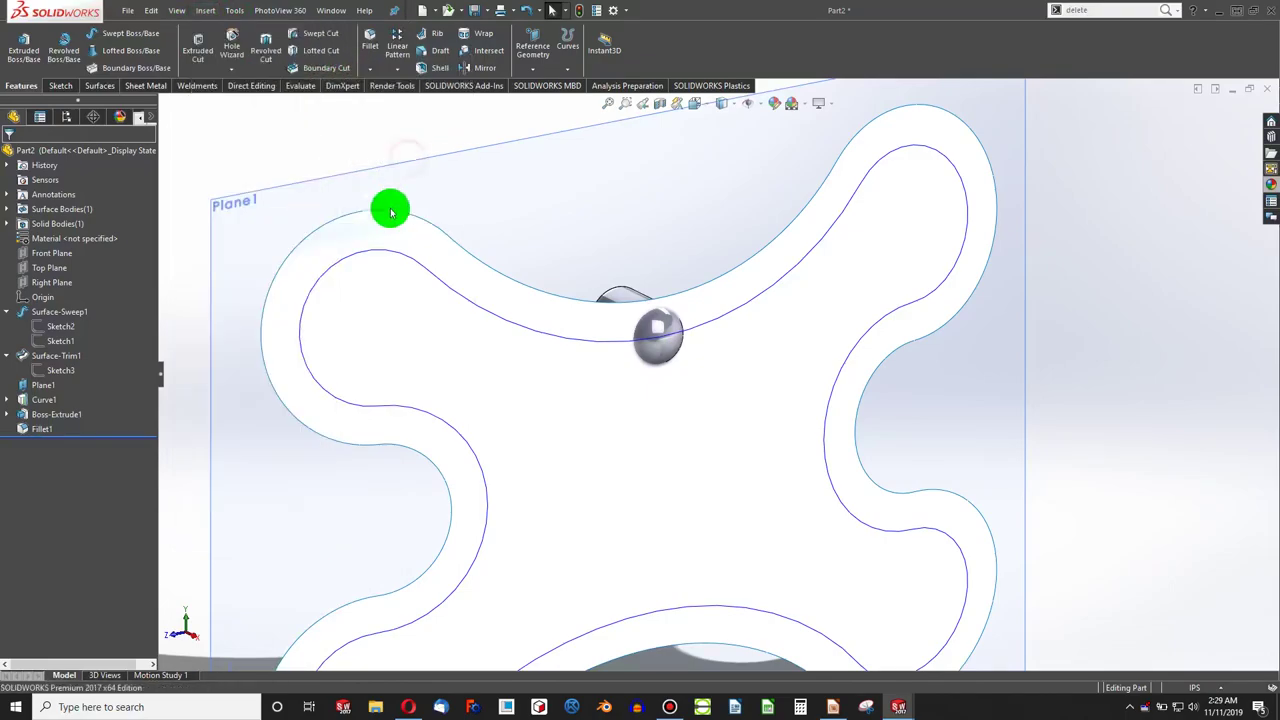
click(514, 325)
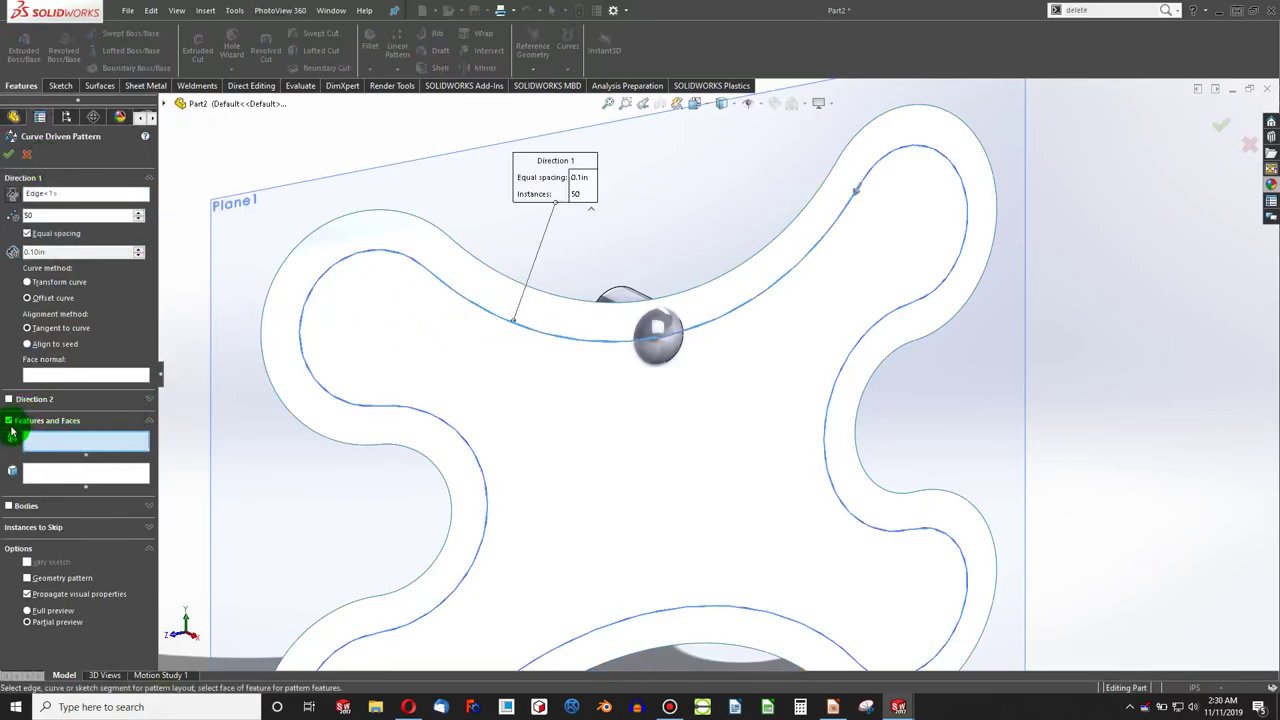
Step: Try patterning the peg body as 25 equally spaced instances, using the trimmed surface as the face normal
click(9, 421)
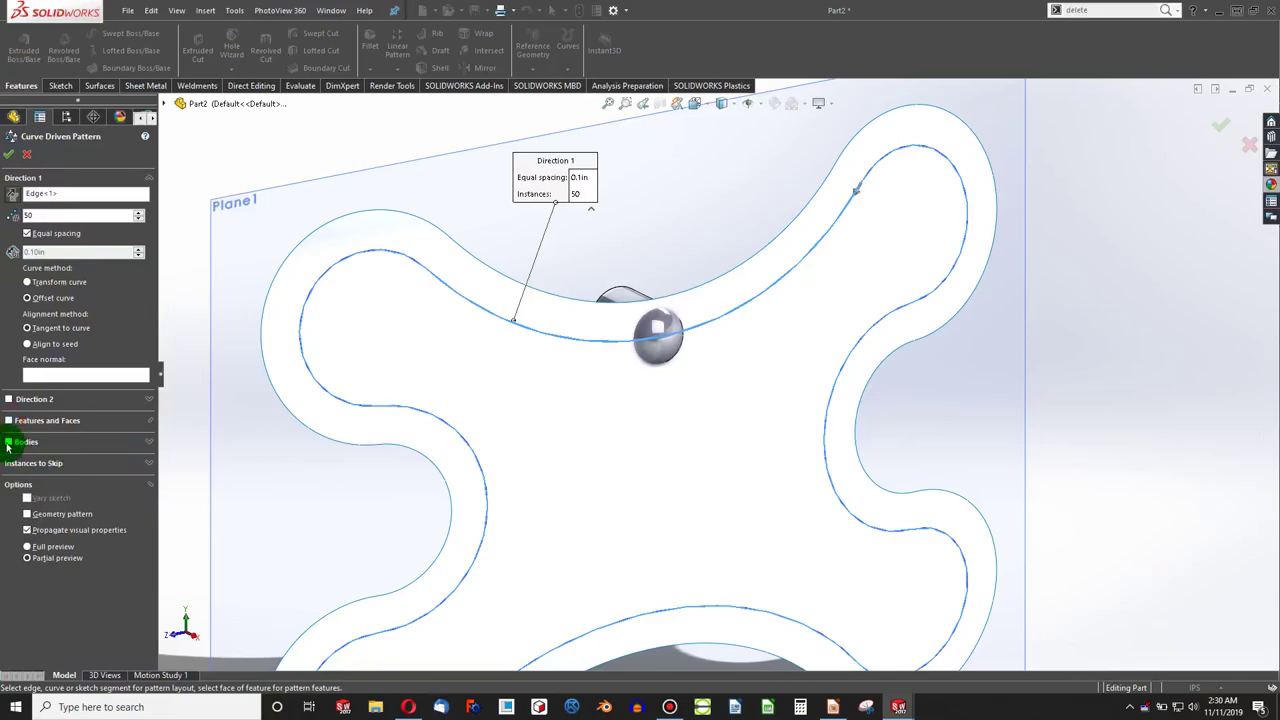
click(9, 441)
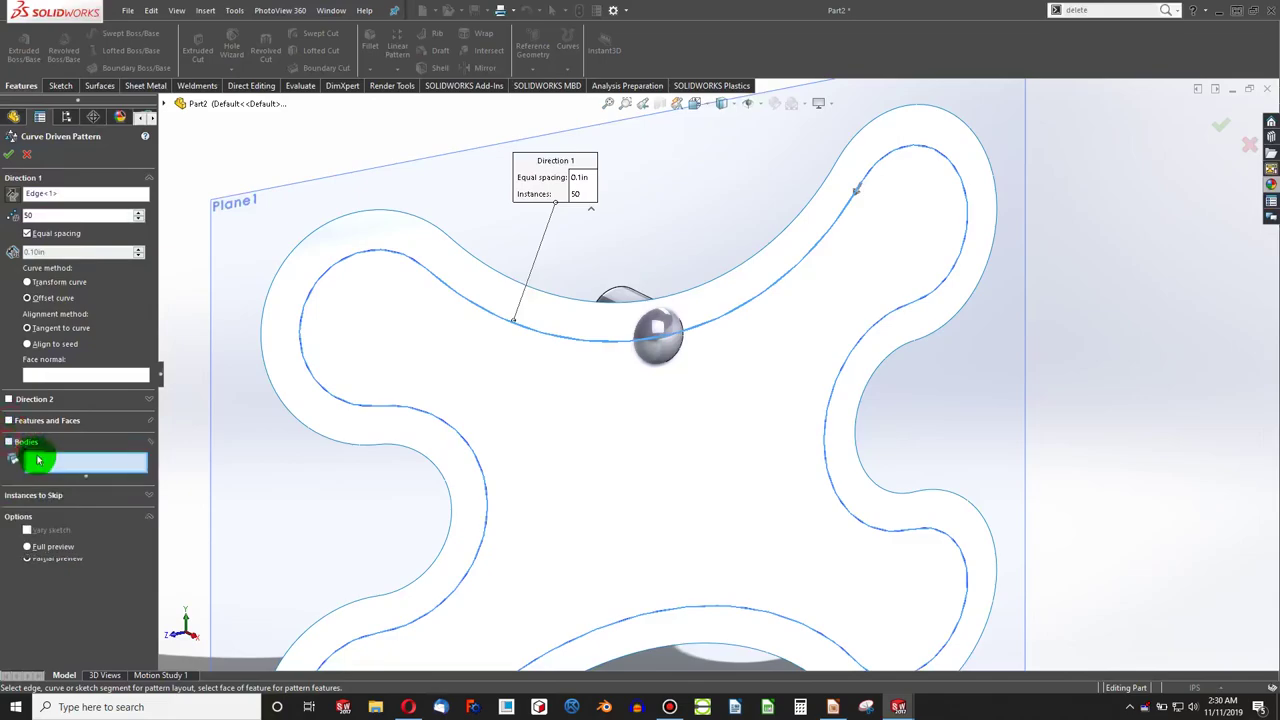
click(660, 331)
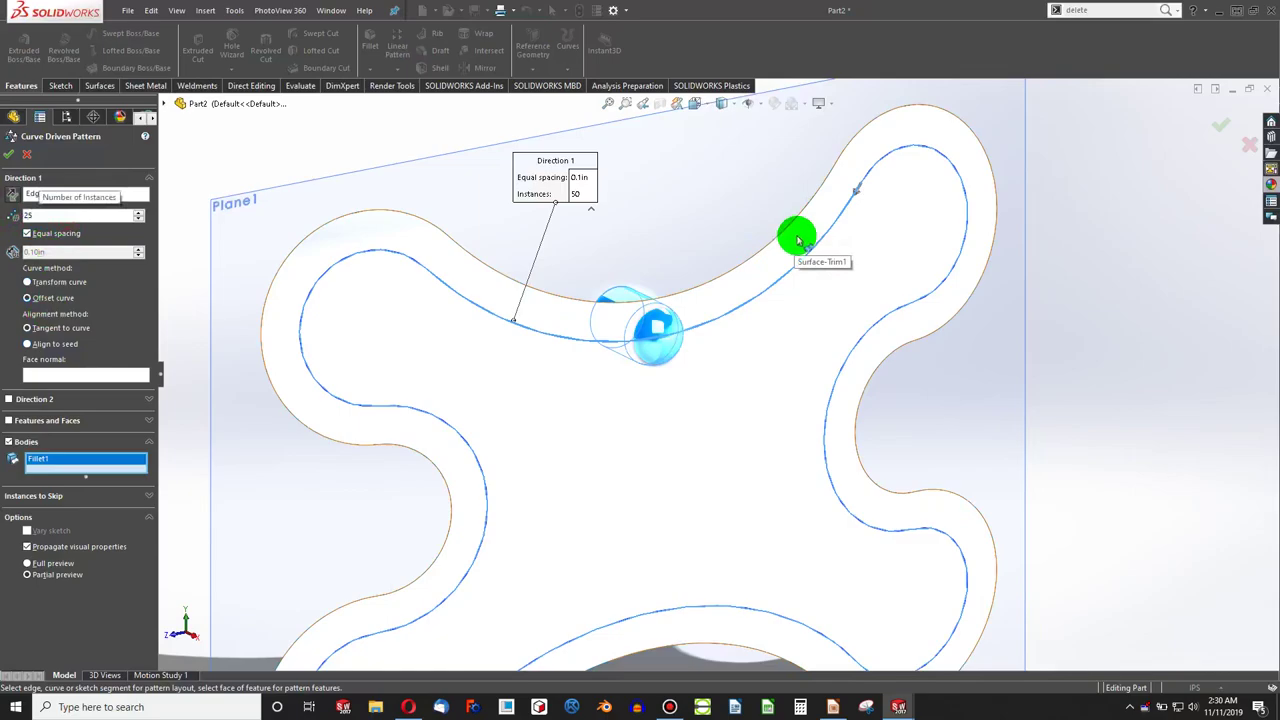
click(54, 377)
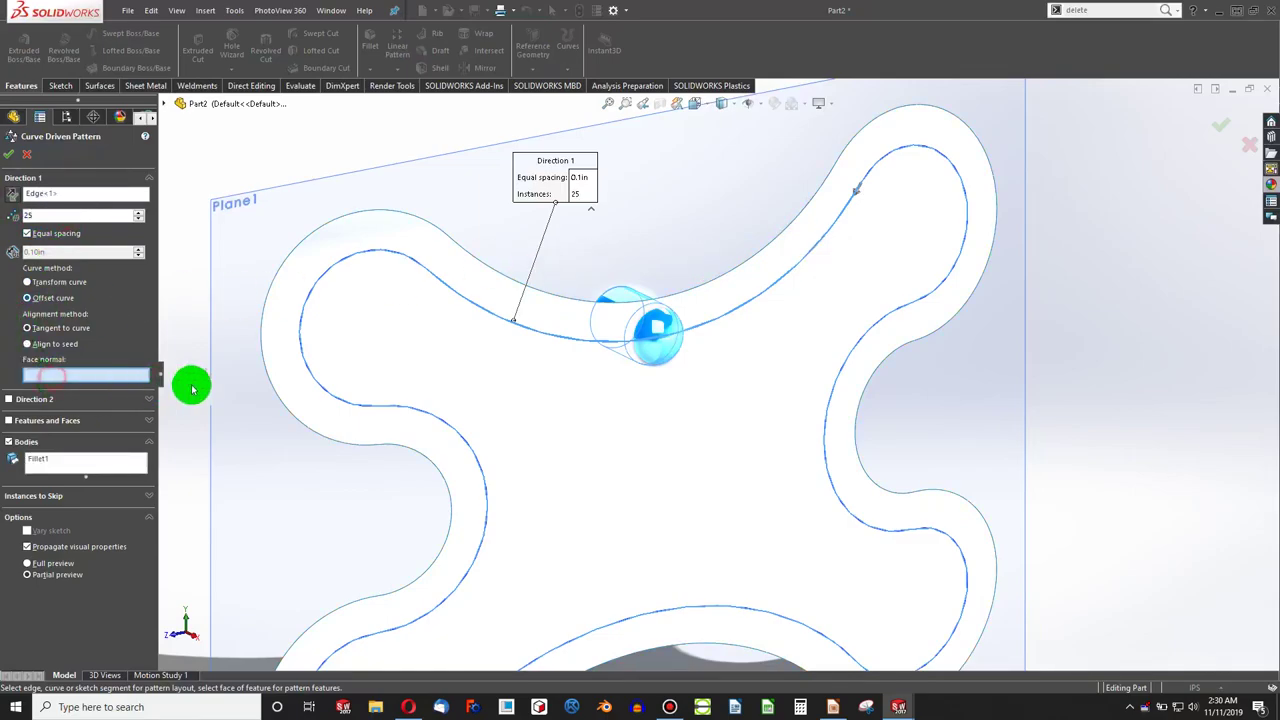
click(660, 488)
scroll(423, 277, down, 4)
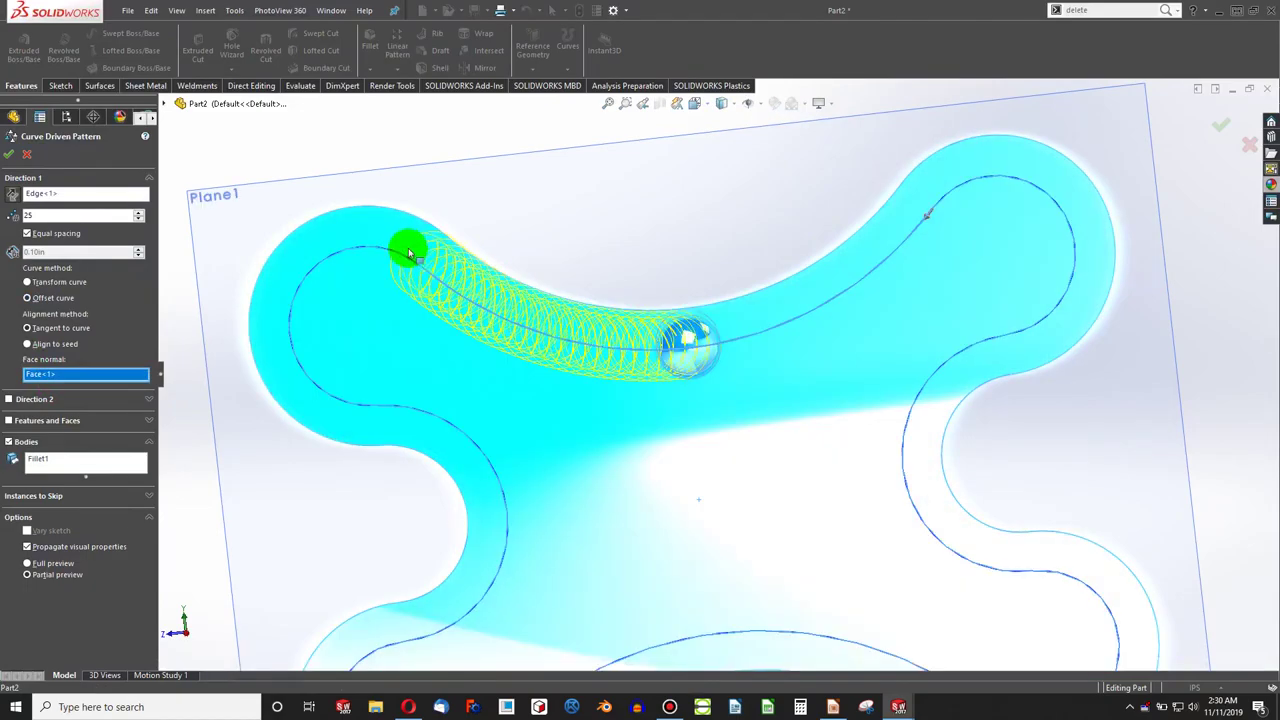
click(27, 160)
middle_drag(394, 309, 553, 456)
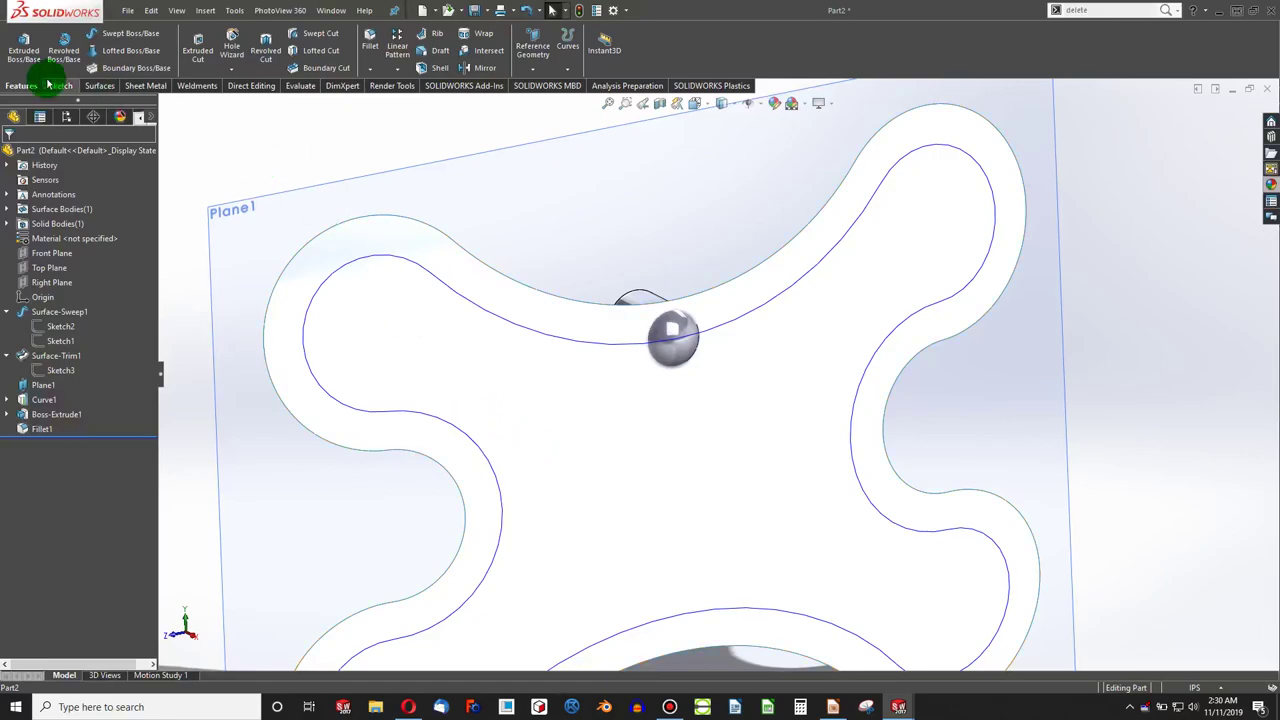
Step: Start a 3D sketch and convert the whole projected curve into sketch entities
click(578, 11)
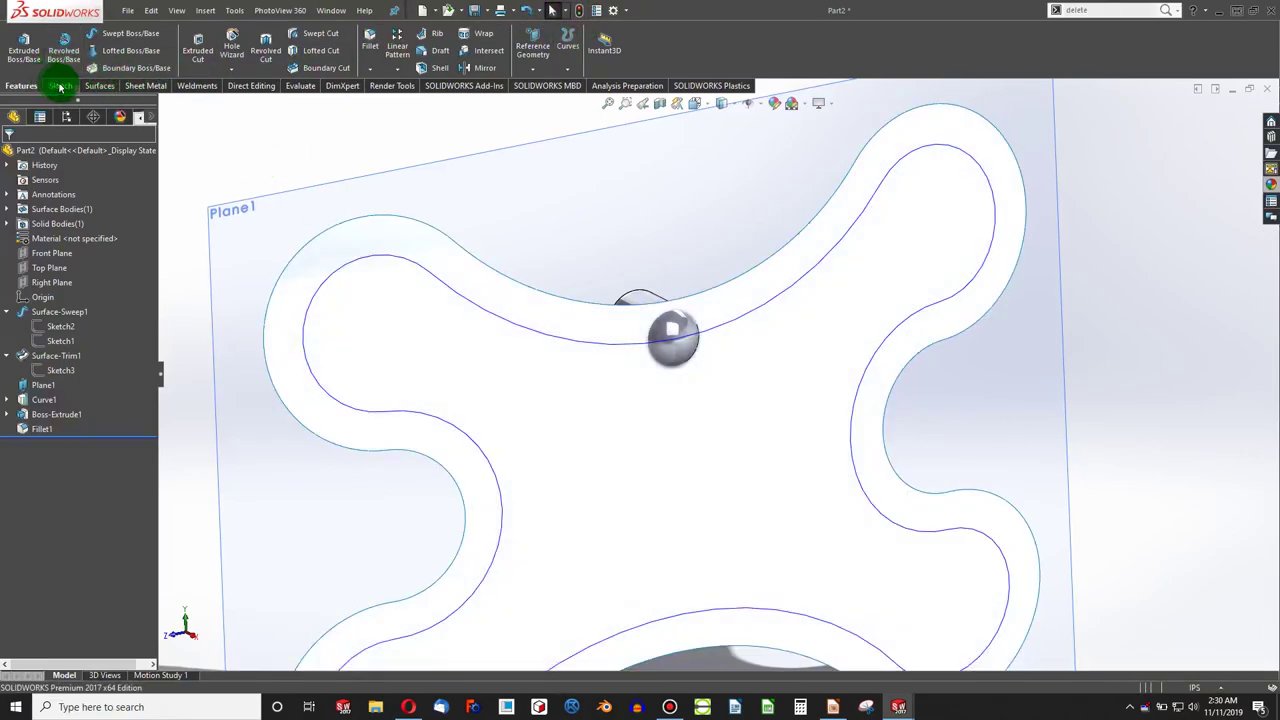
click(60, 86)
click(22, 68)
click(50, 100)
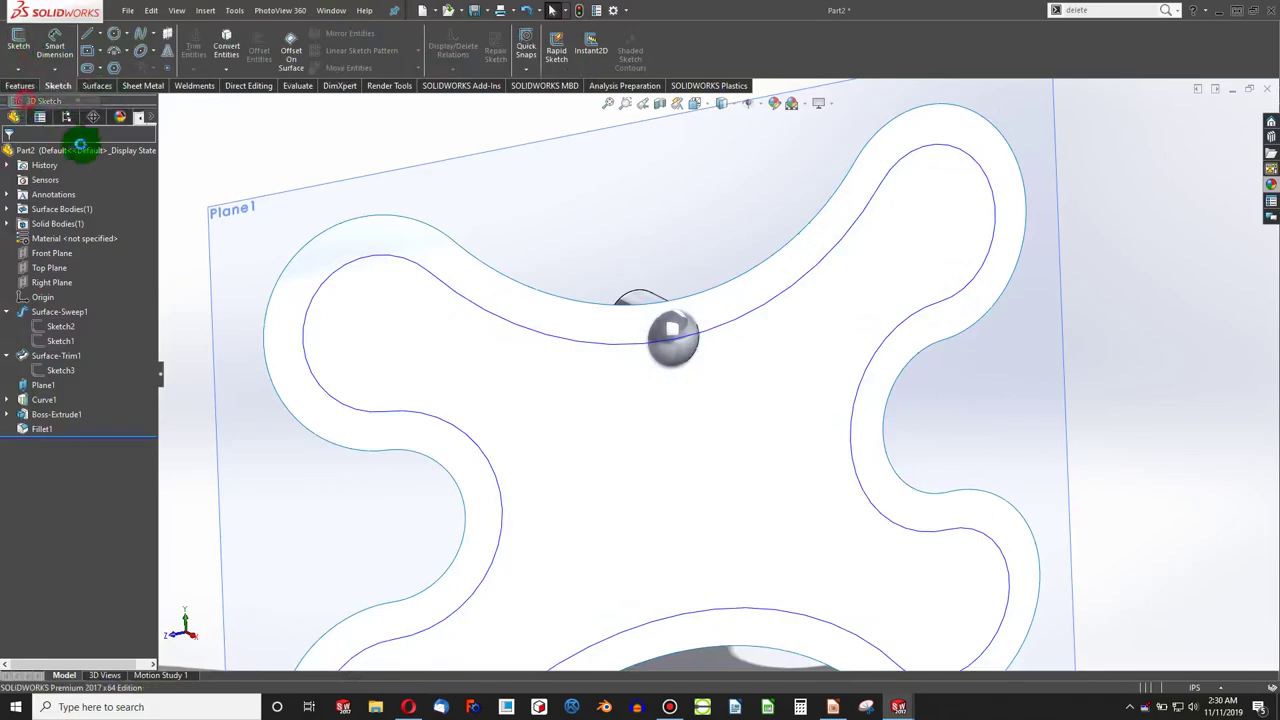
click(357, 263)
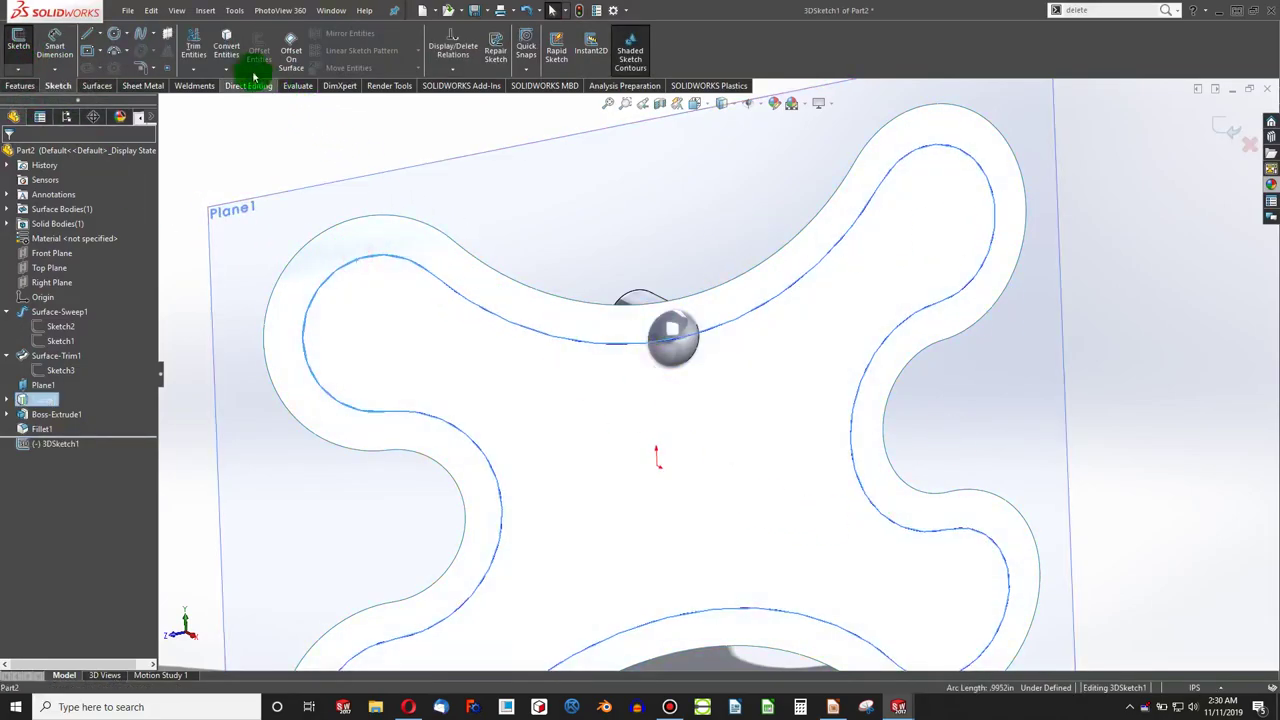
click(228, 50)
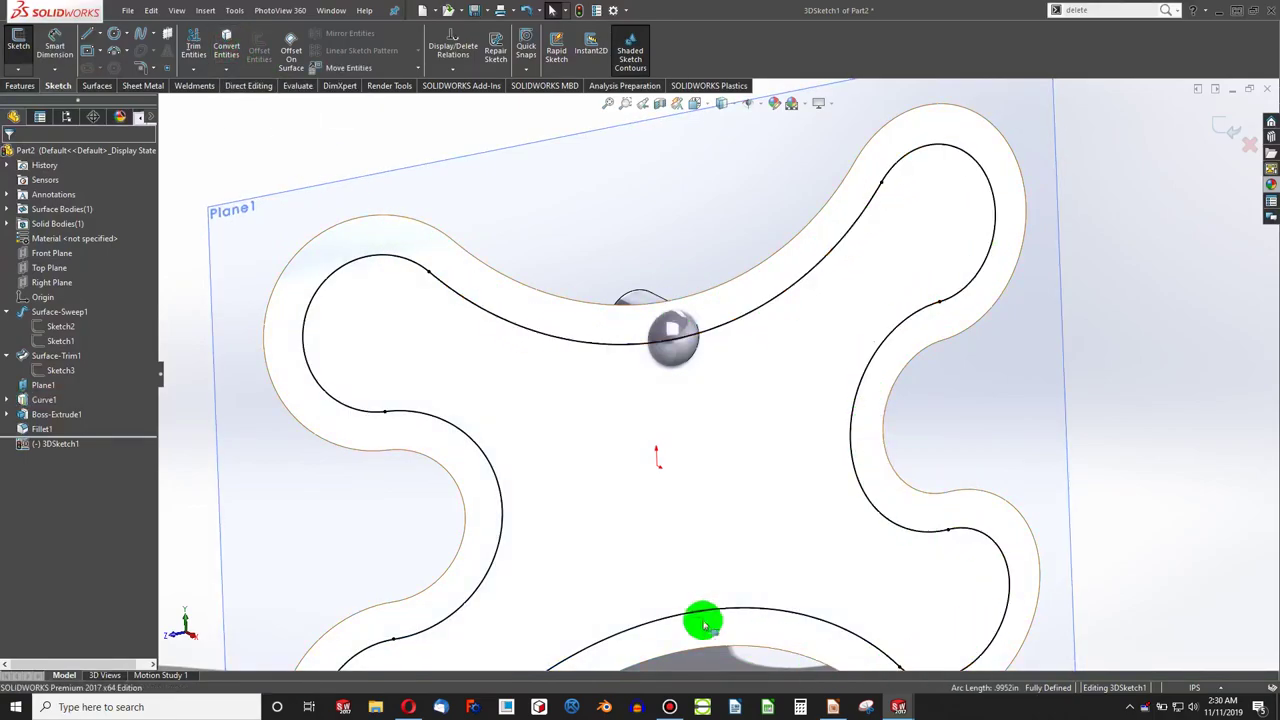
click(430, 272)
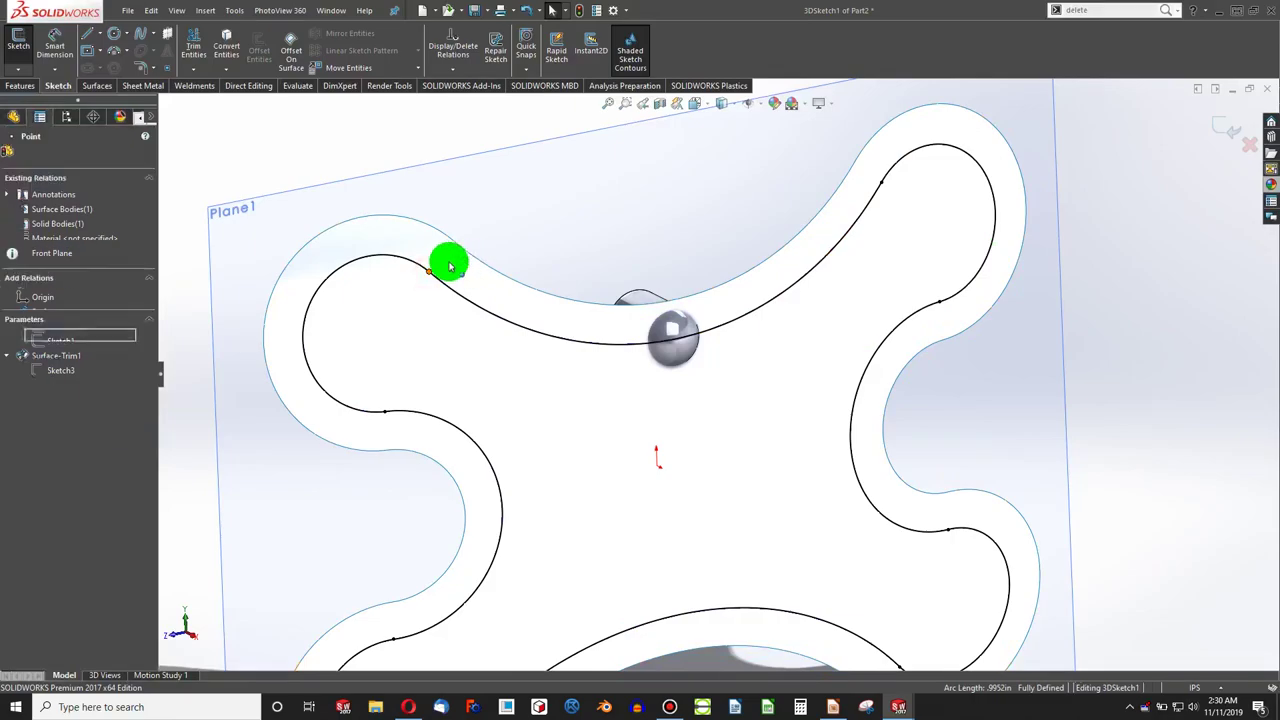
mouse_move(491, 317)
middle_down()
mouse_move(634, 349)
mouse_move(577, 314)
mouse_move(523, 309)
mouse_move(654, 497)
mouse_move(709, 491)
mouse_move(691, 506)
mouse_move(848, 350)
mouse_move(166, 177)
middle_up()
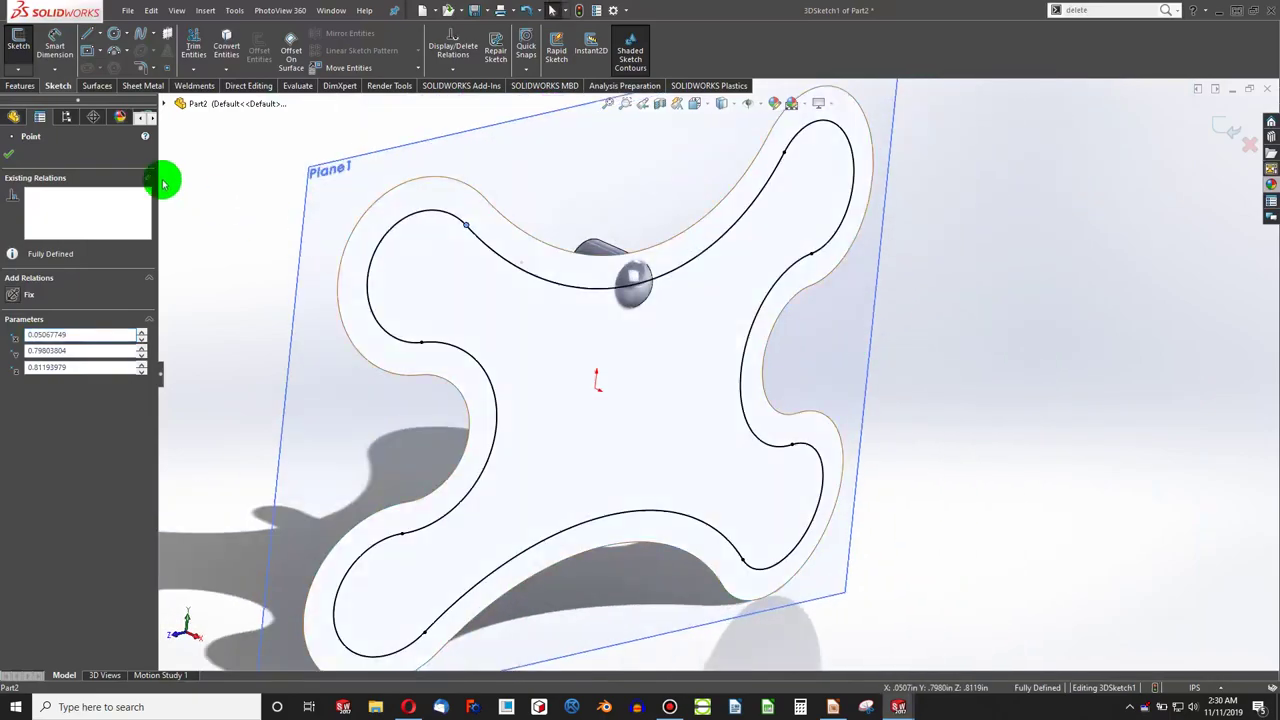
click(268, 220)
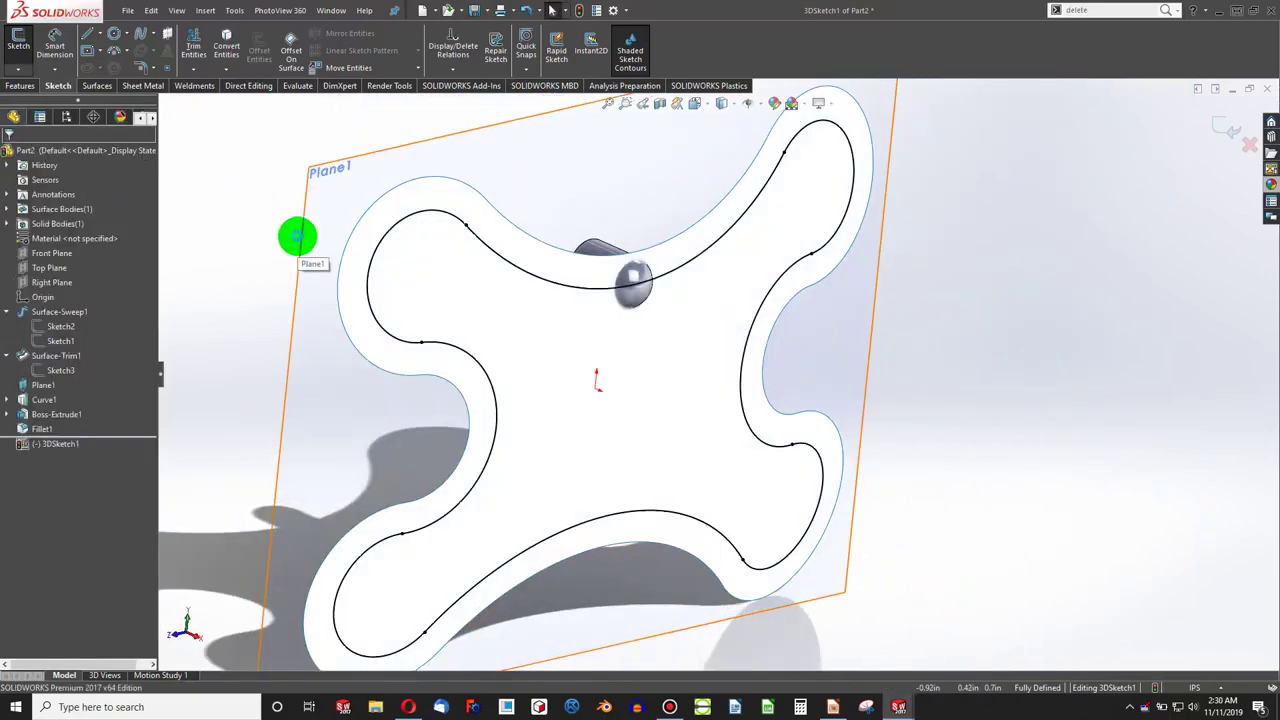
Step: Try fitting one spline to all the converted curves, with the option to delete the original geometry enabled
key(ctrl+a)
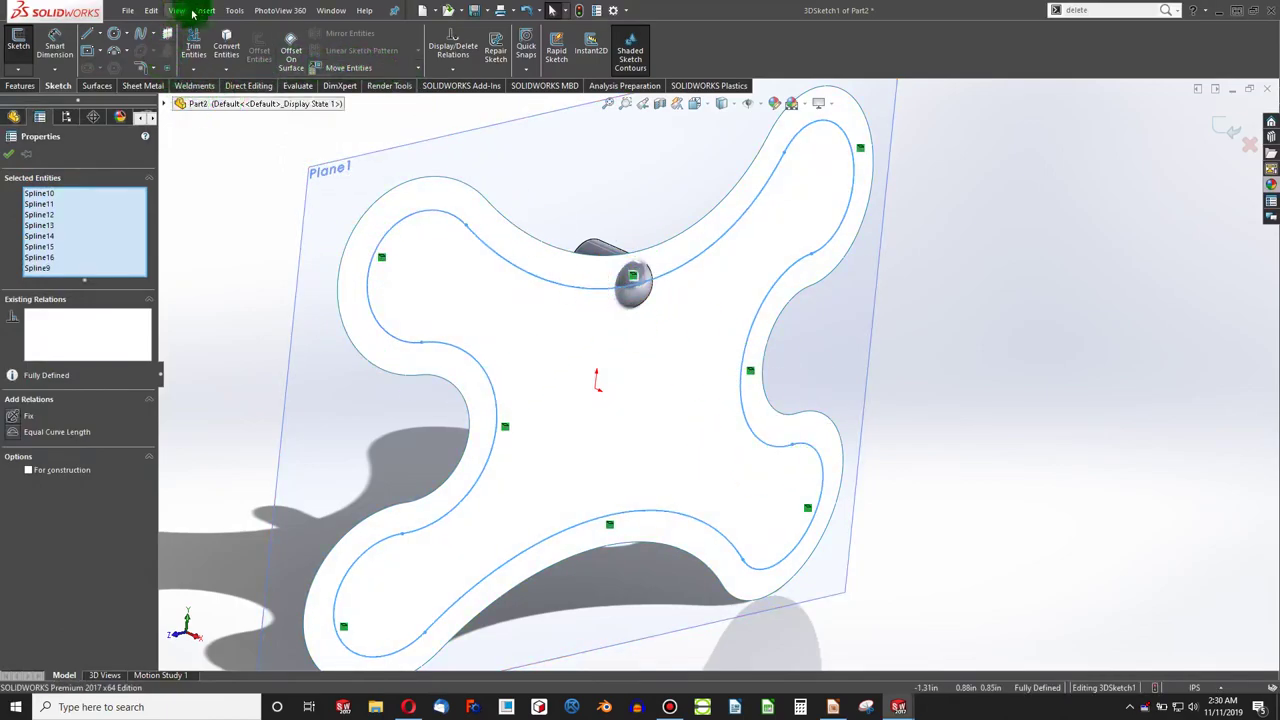
click(238, 13)
mouse_move(292, 390)
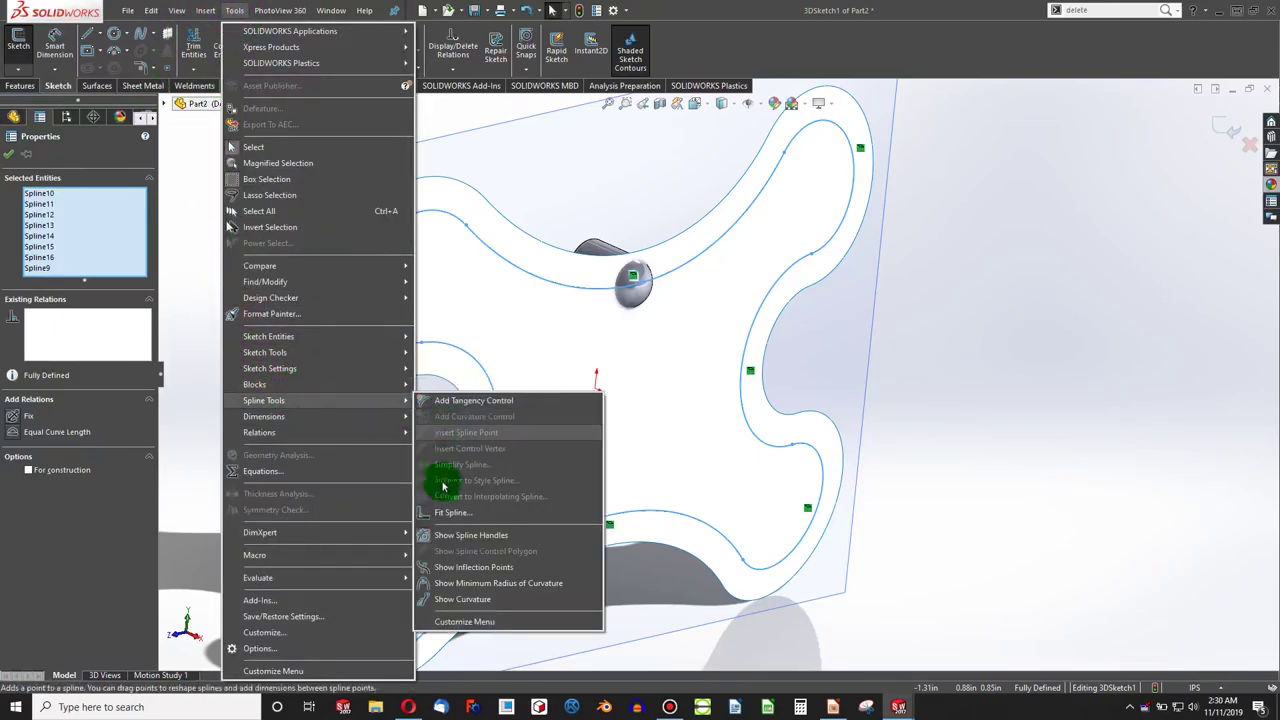
click(449, 514)
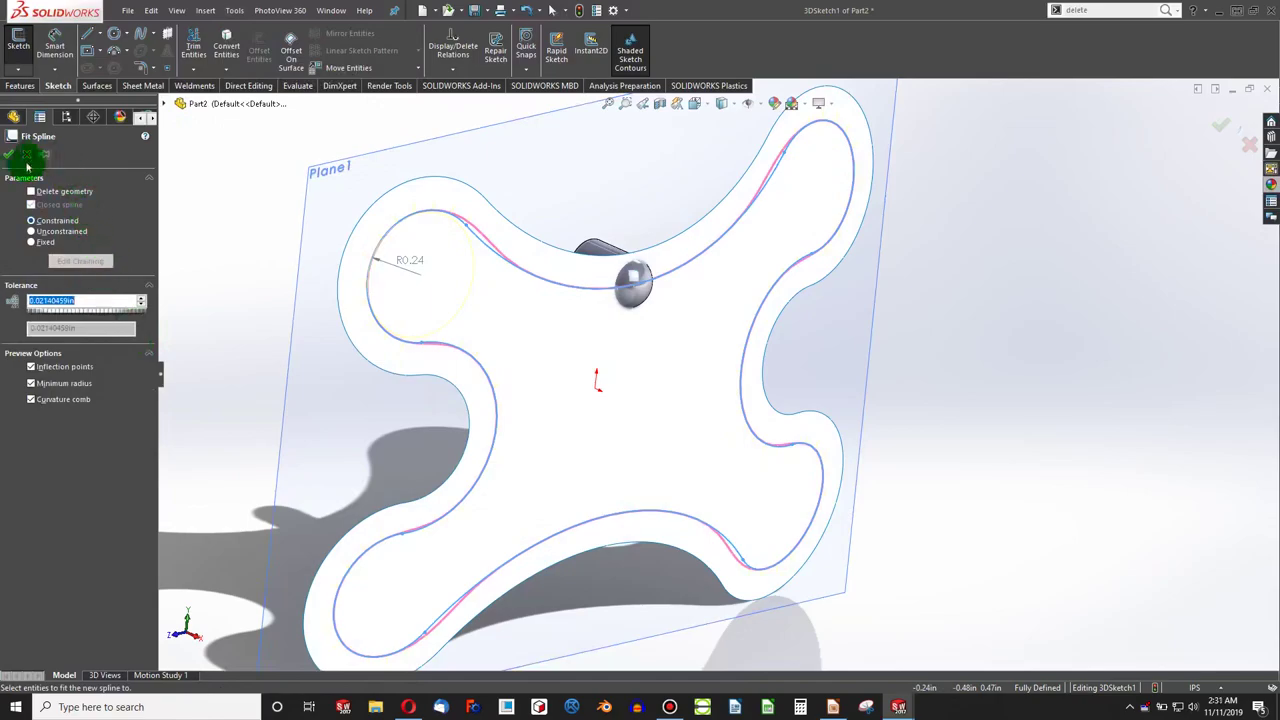
click(31, 191)
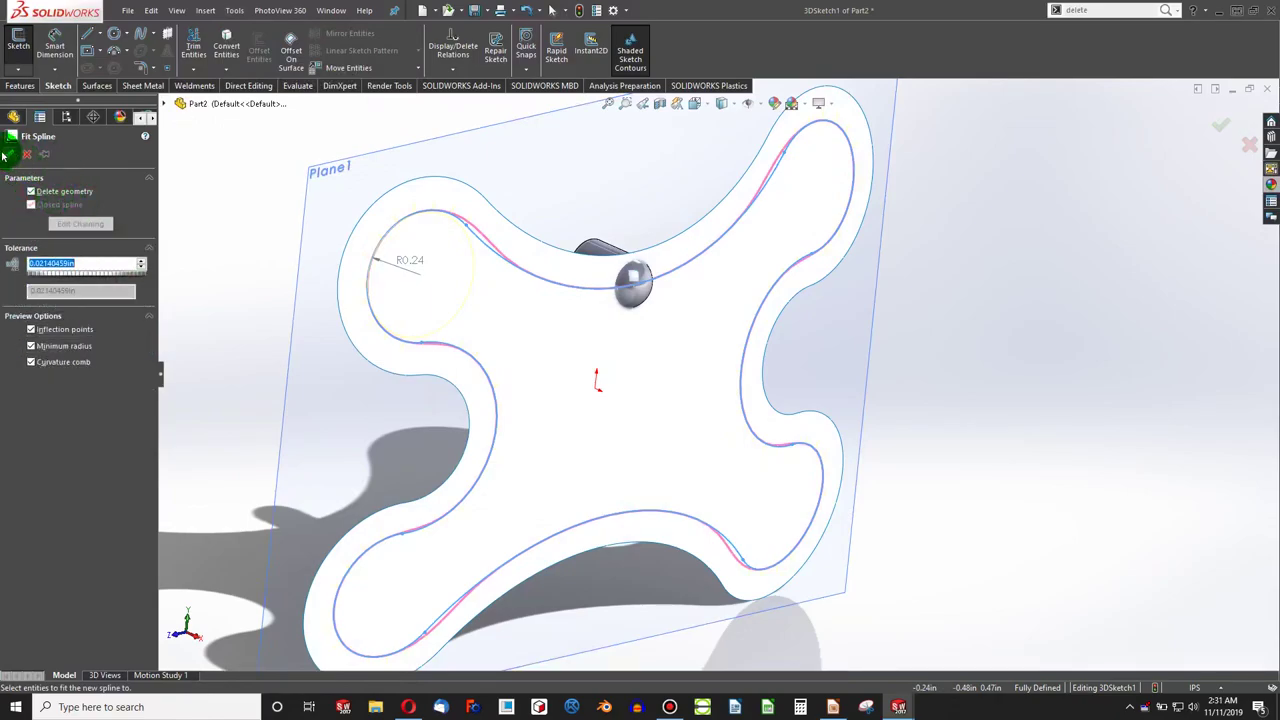
click(8, 157)
middle_drag(414, 271, 560, 357)
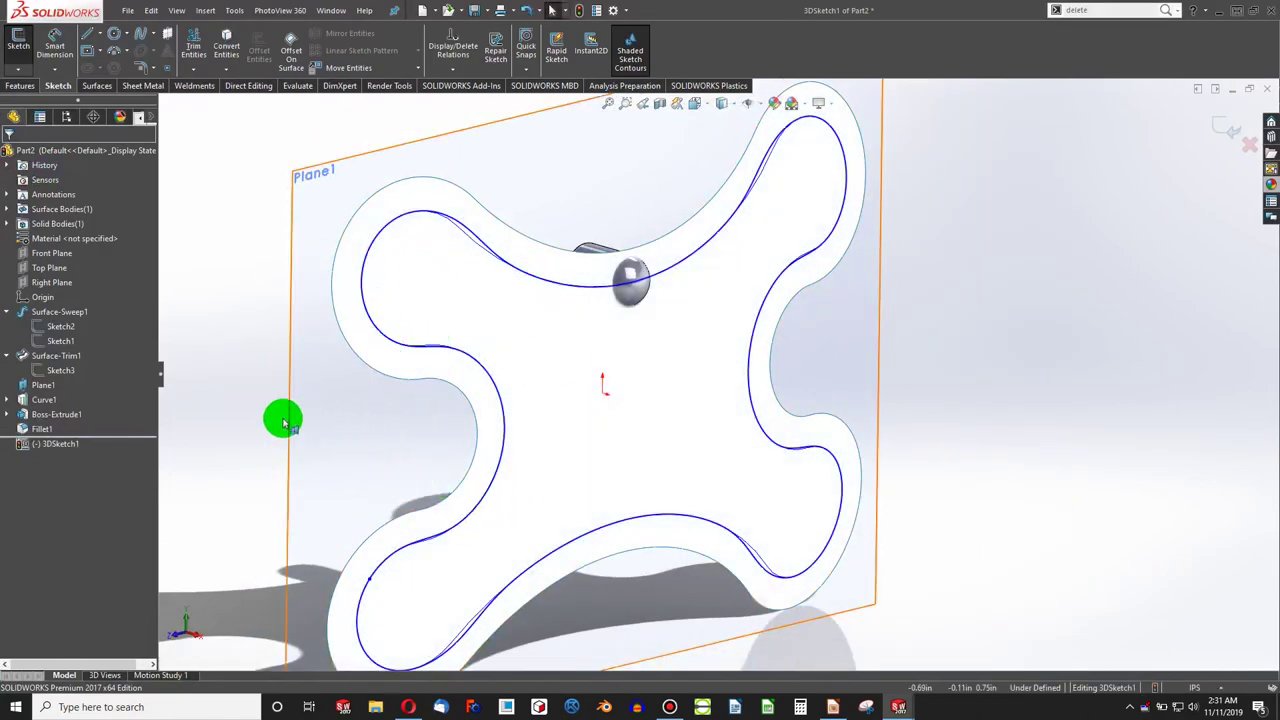
right_click(30, 430)
click(296, 412)
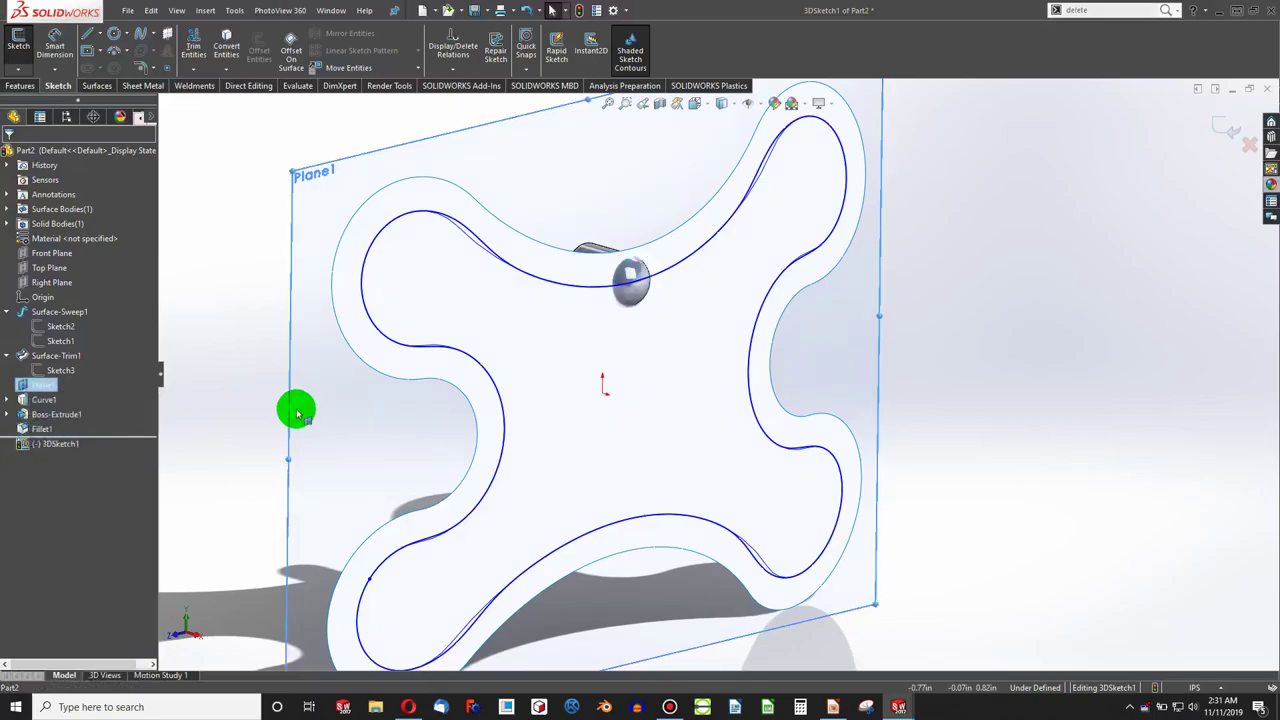
Step: Fit one closed spline to all the converted curves without deleting the original geometry, and exit the 3D sketch
key(ctrl+a)
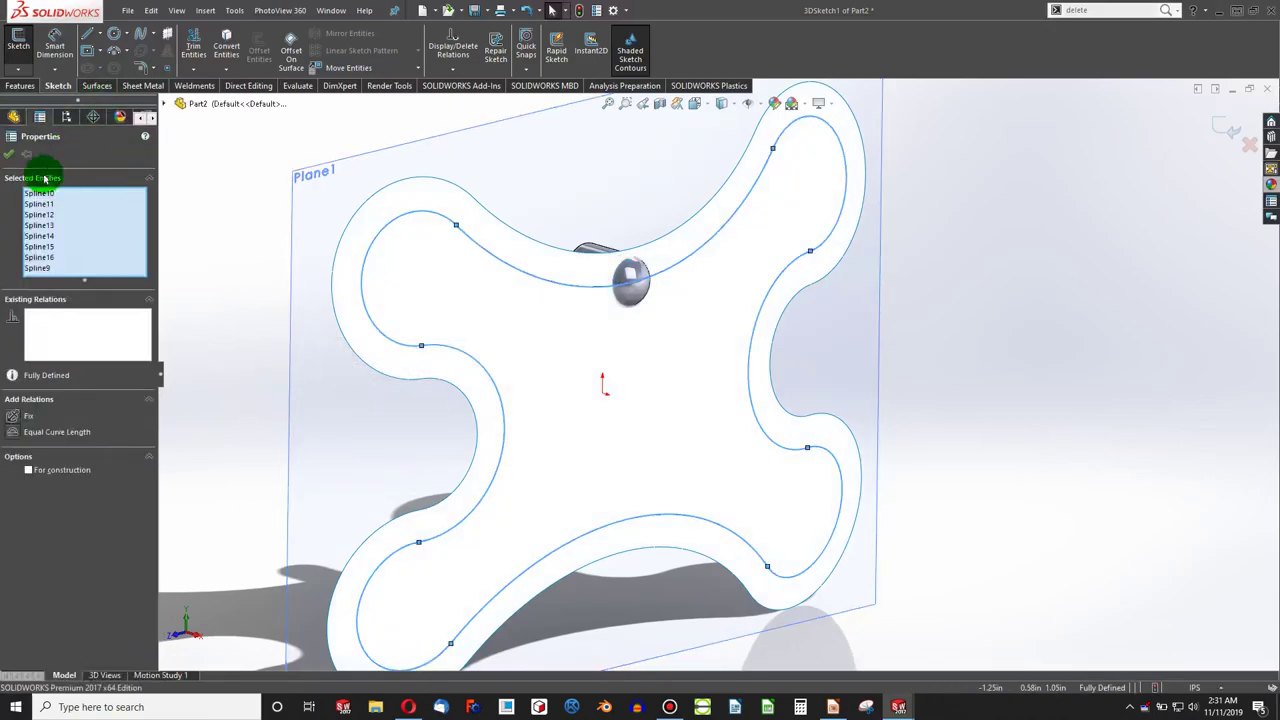
click(231, 10)
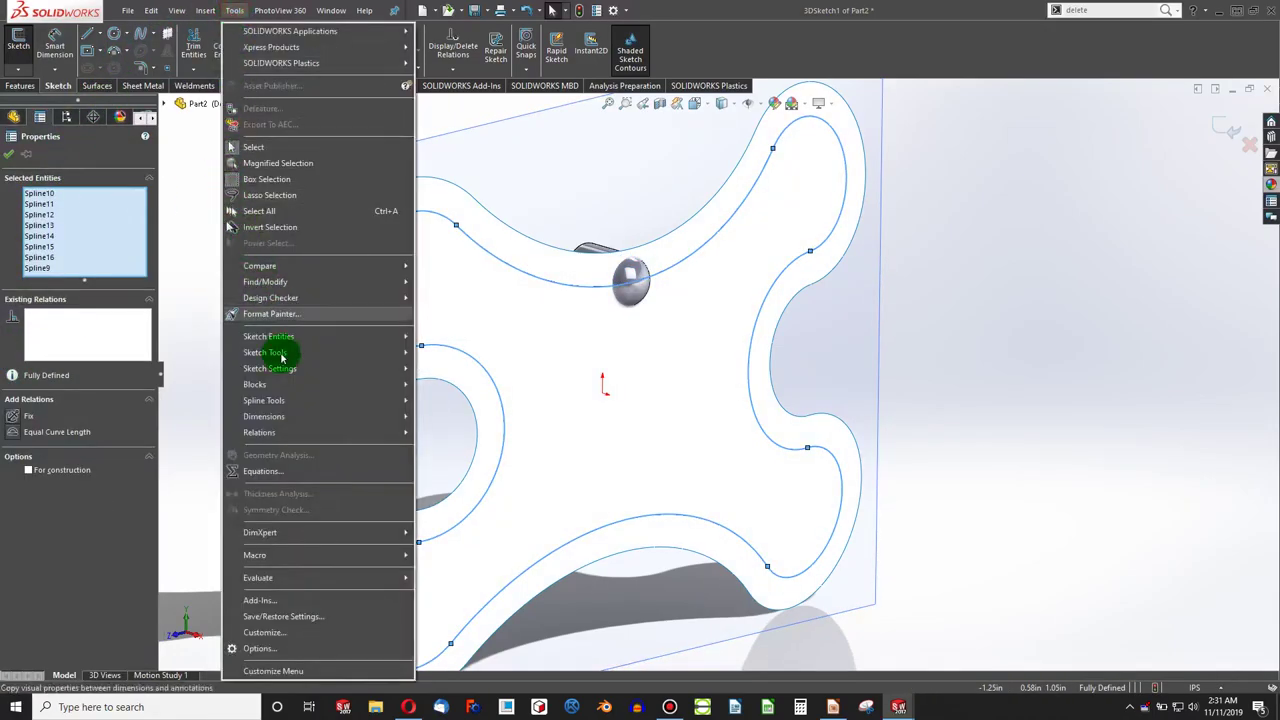
mouse_move(282, 356)
mouse_move(285, 400)
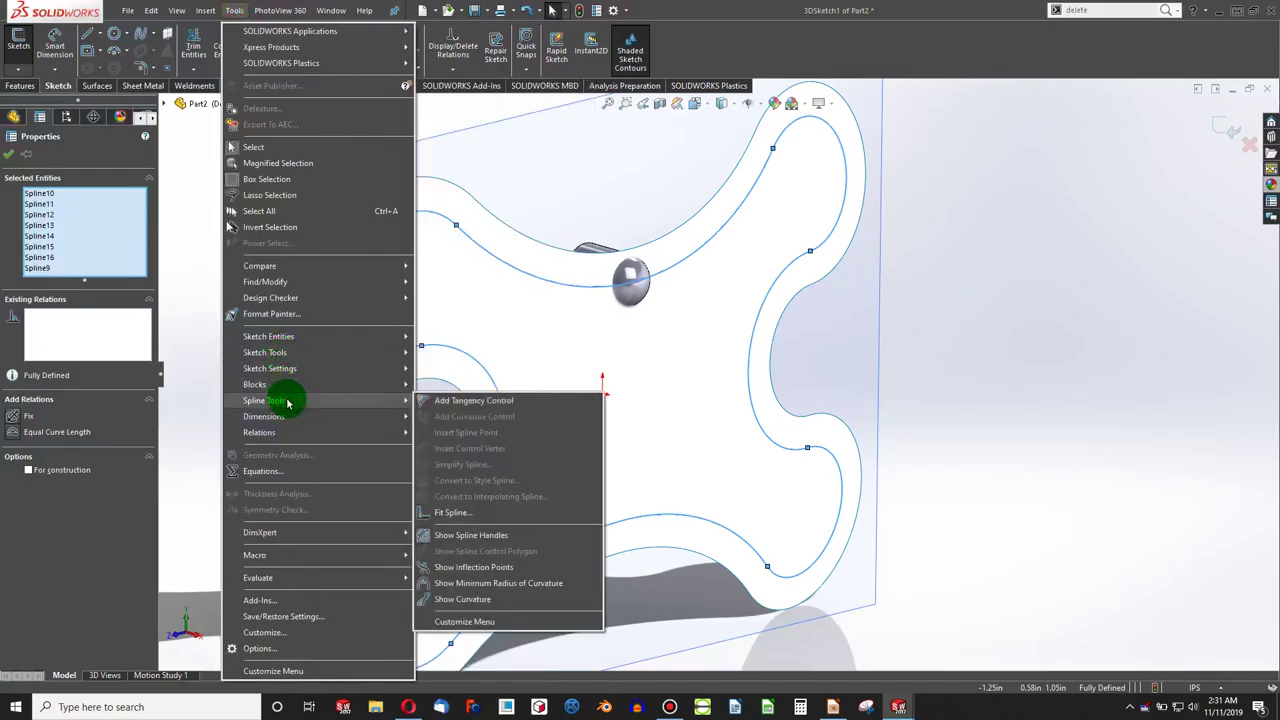
click(452, 512)
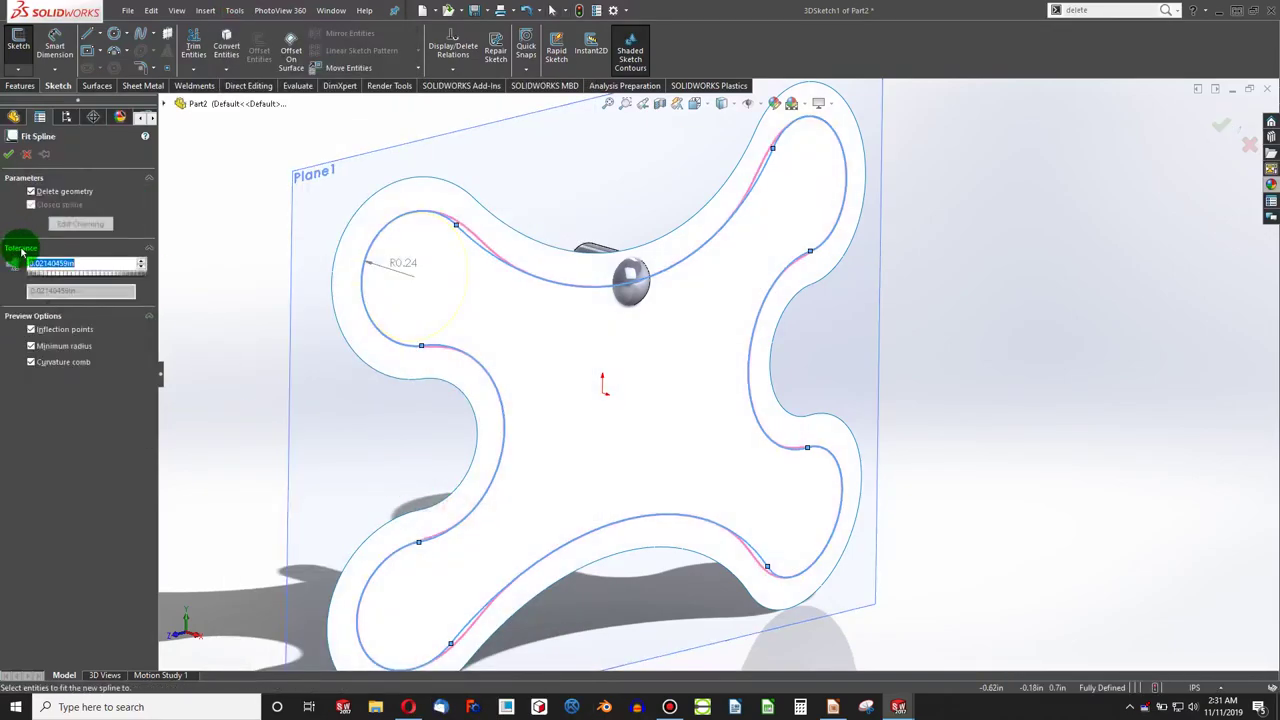
click(31, 200)
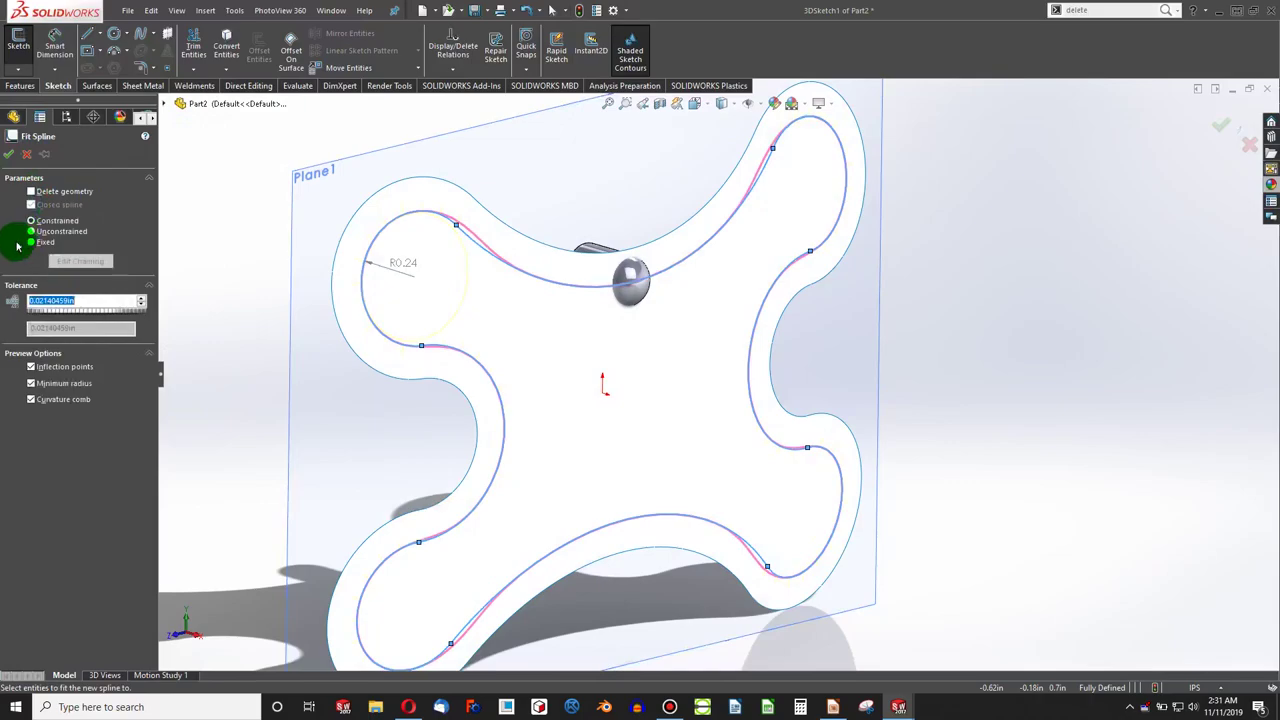
click(12, 137)
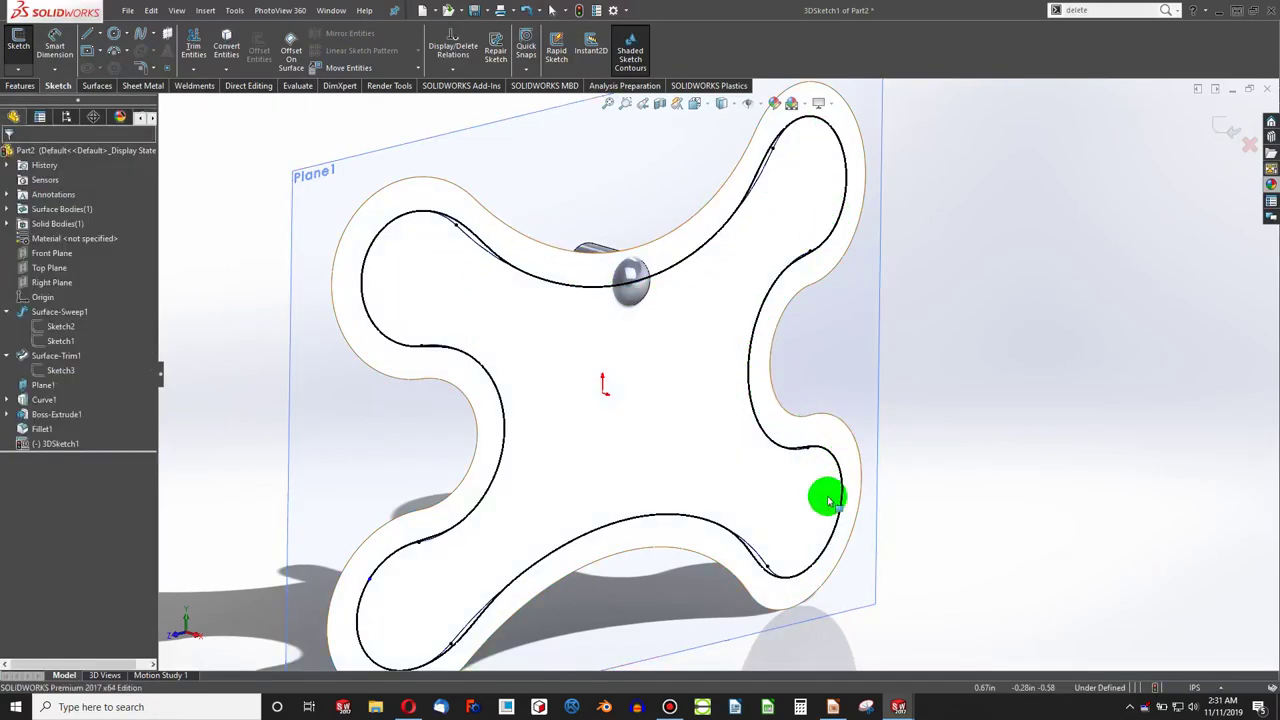
click(302, 437)
click(253, 427)
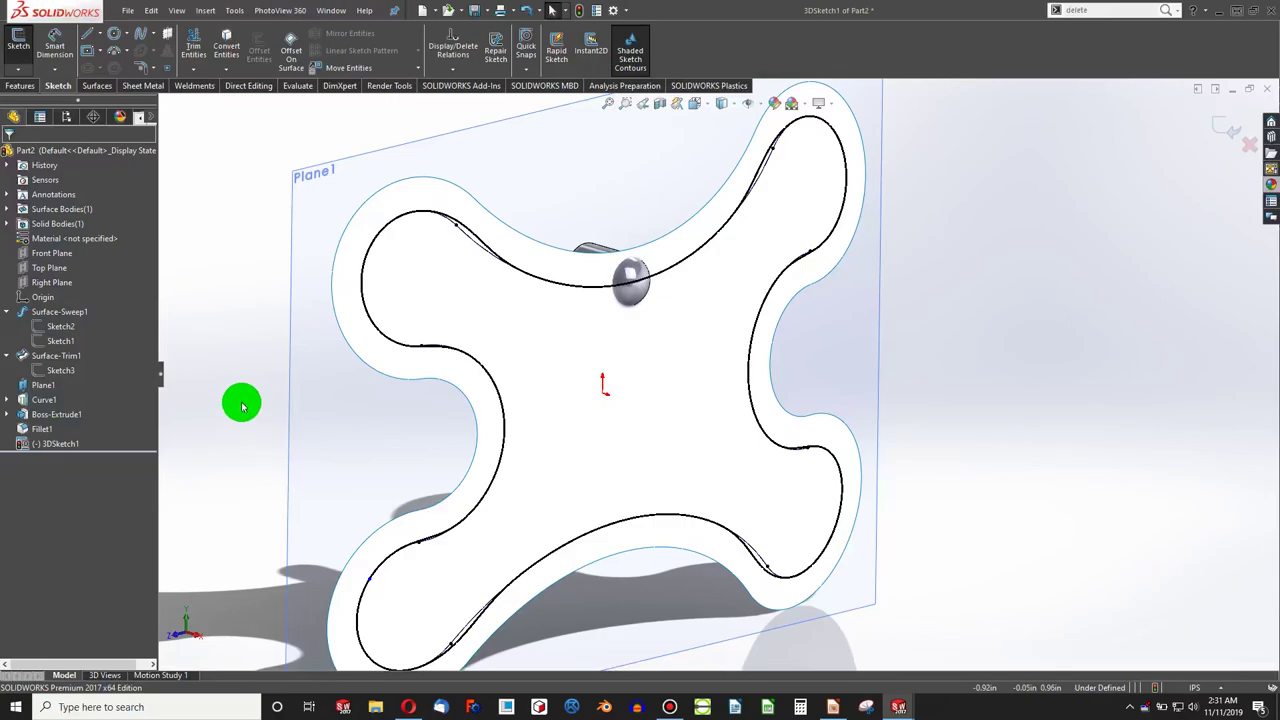
click(581, 11)
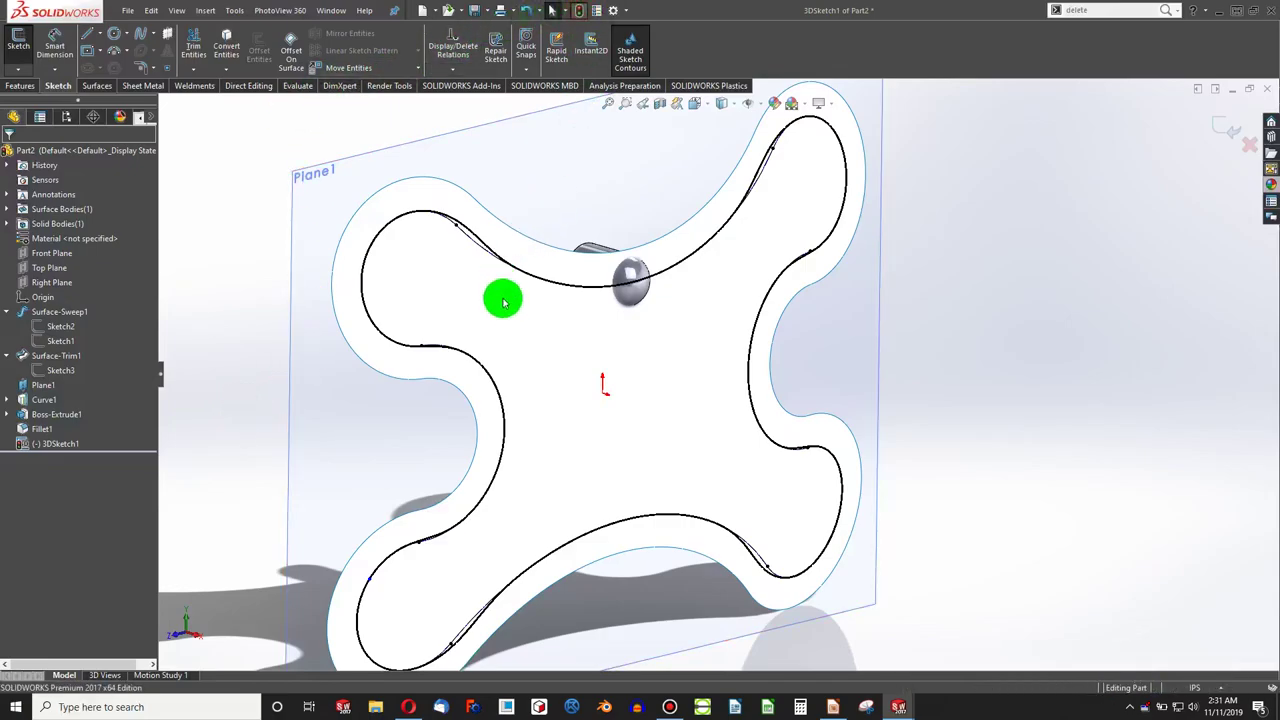
scroll(752, 275, up, 1)
mouse_move(770, 263)
middle_down()
mouse_move(766, 220)
mouse_move(577, 338)
middle_up()
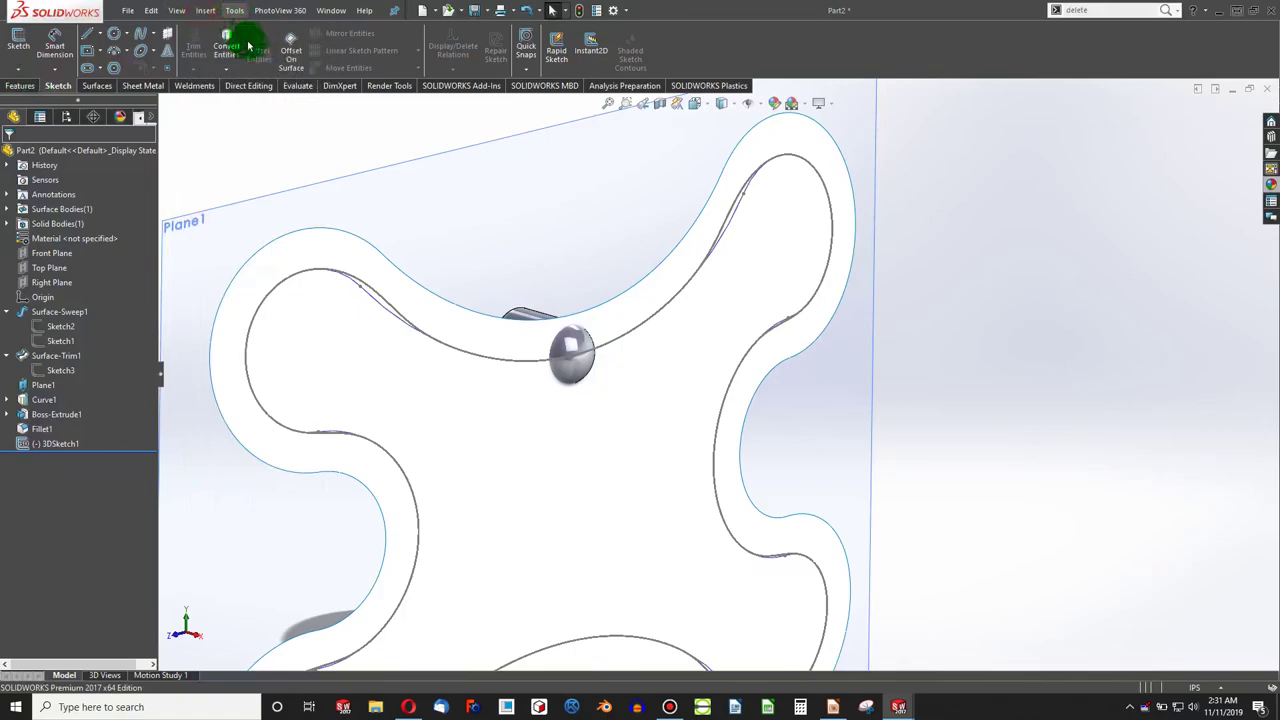
Step: Start a Curve Driven Pattern along the fitted closed spline and choose the rounded peg as the body to pattern
click(205, 11)
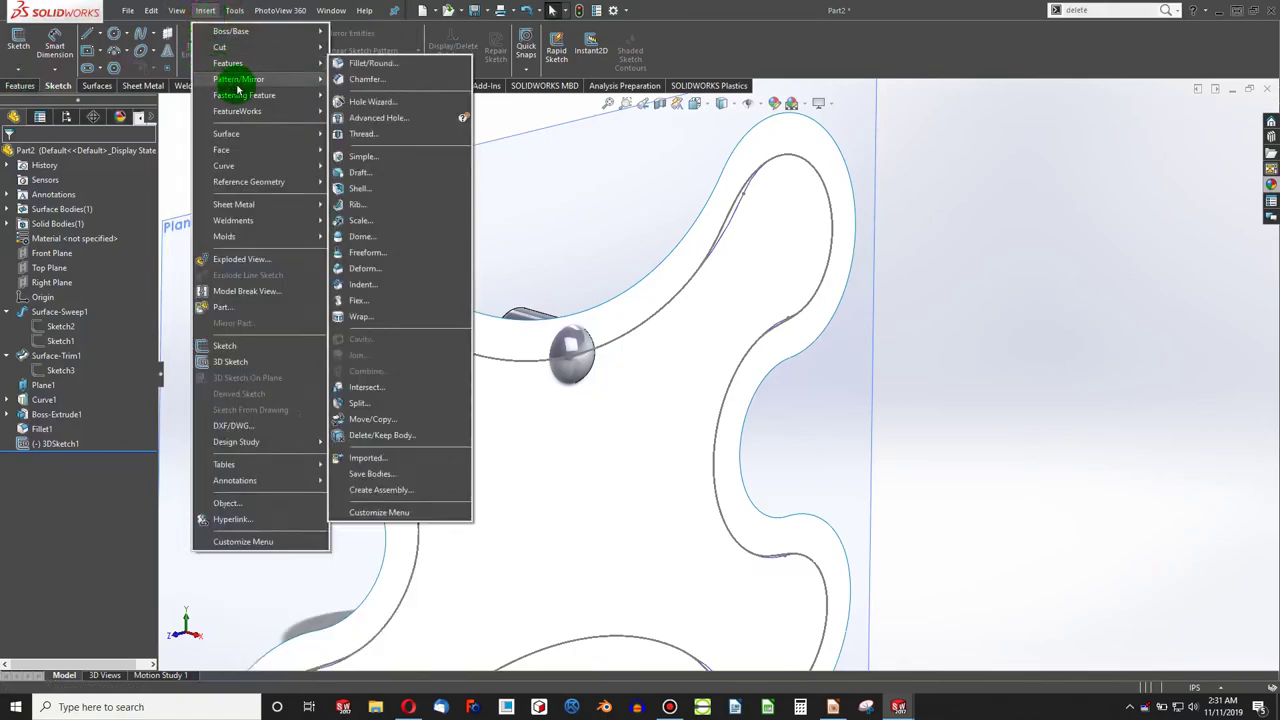
mouse_move(294, 79)
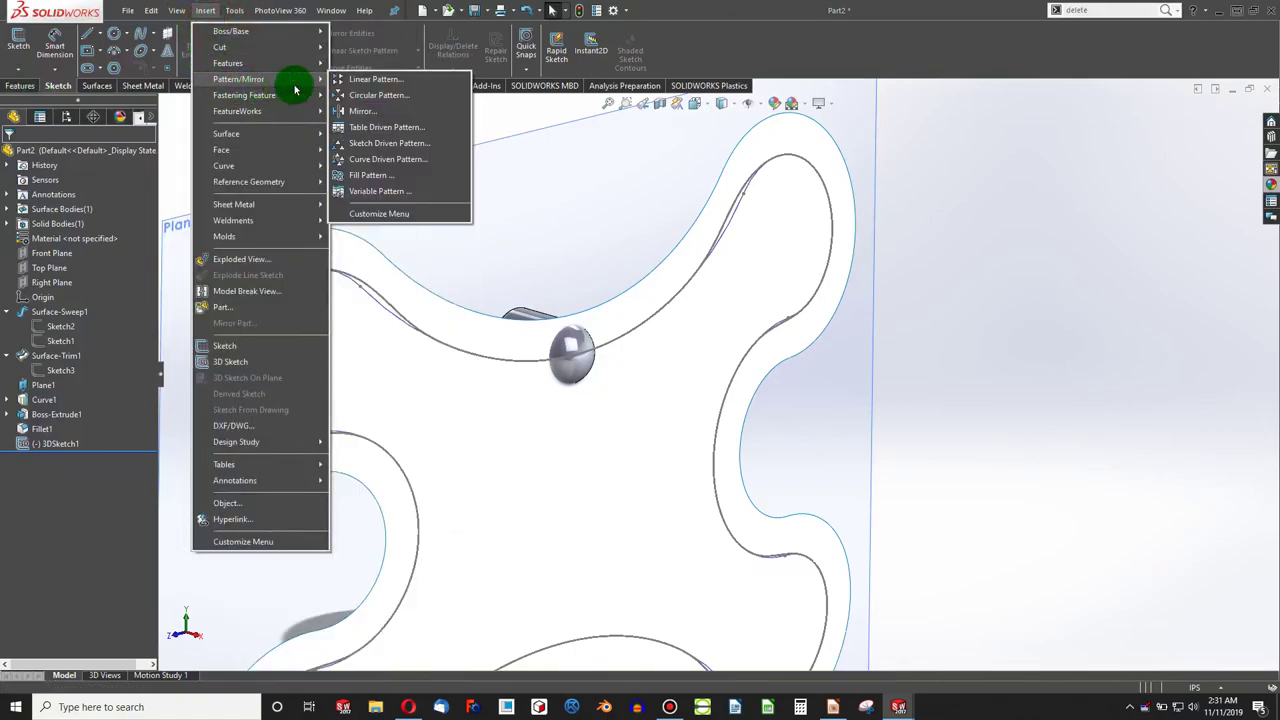
click(423, 158)
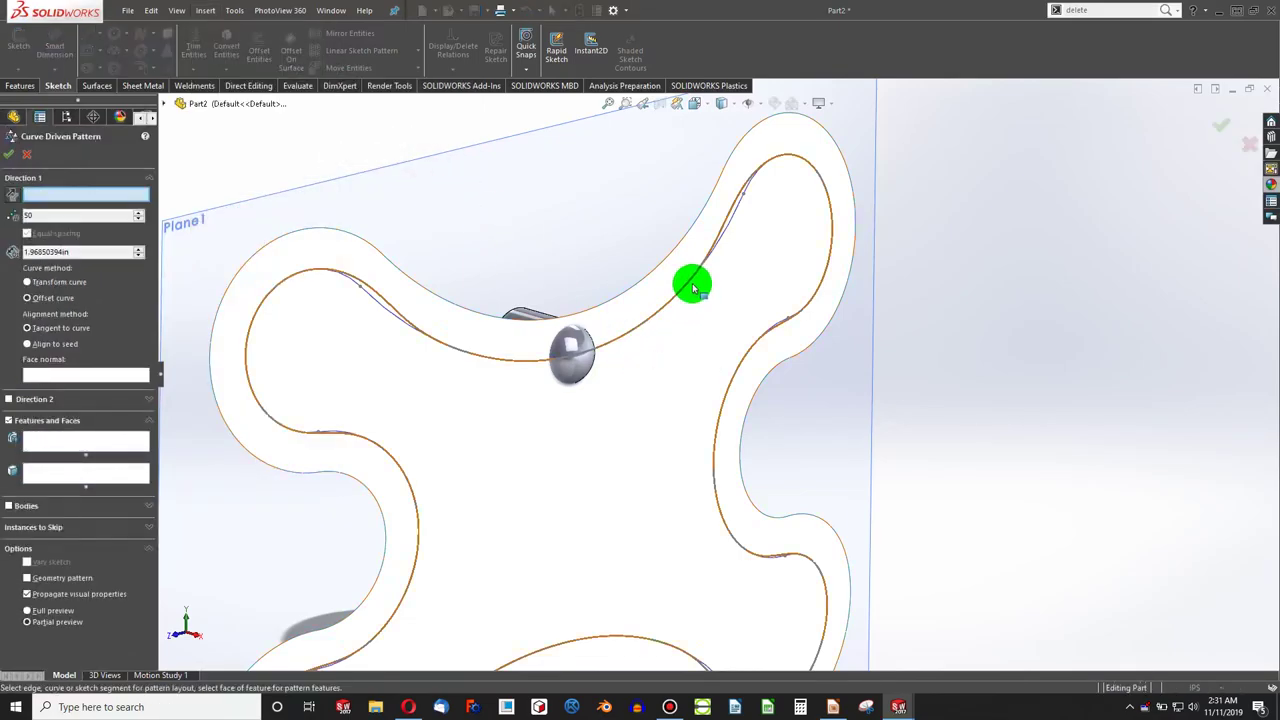
click(732, 209)
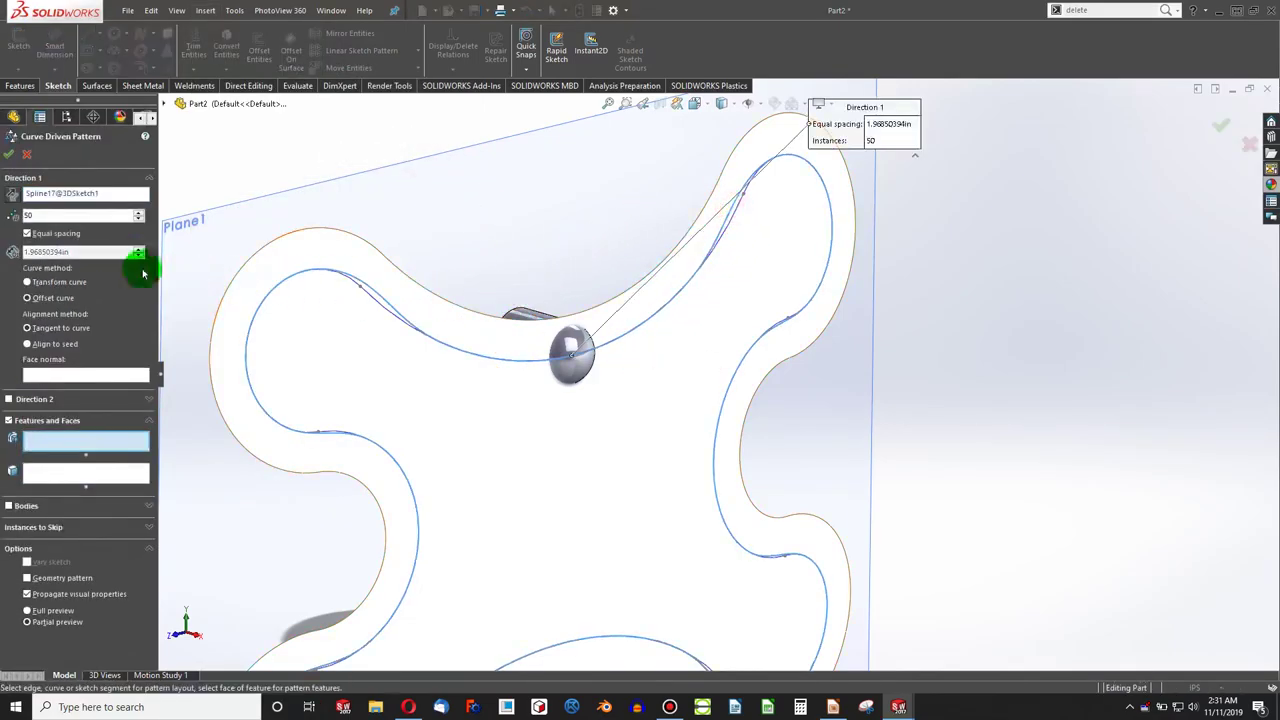
click(8, 506)
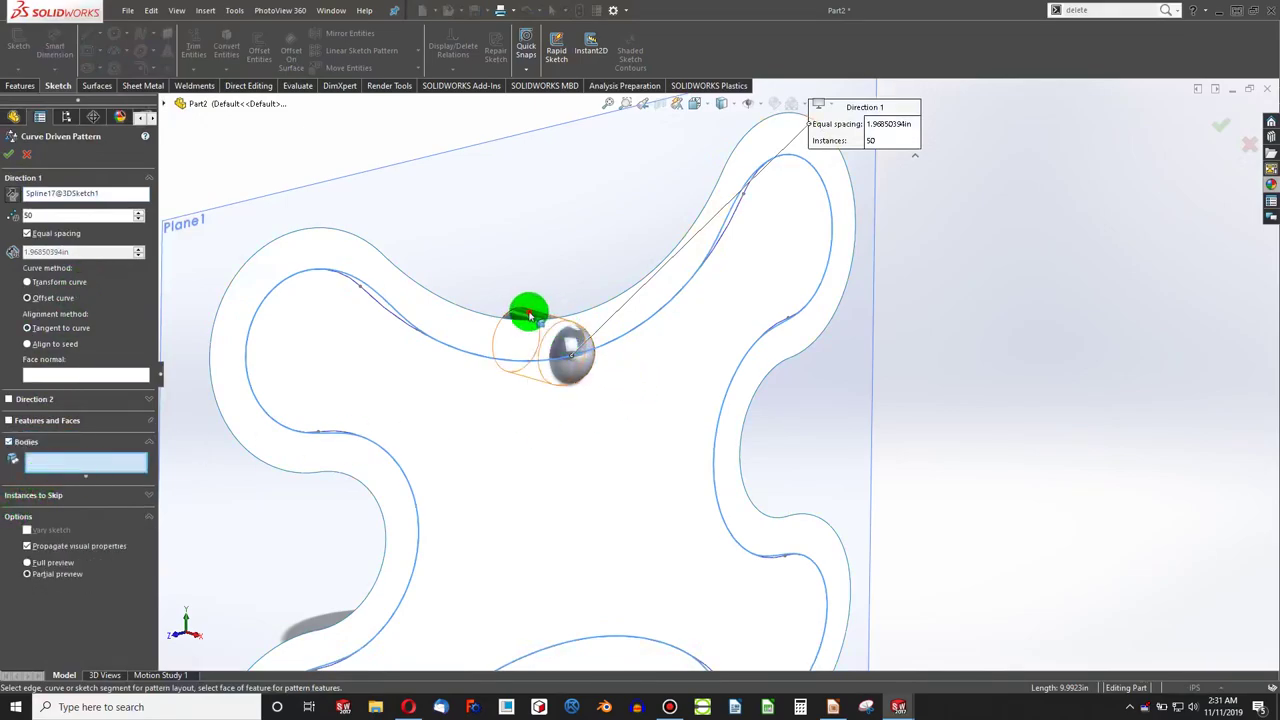
click(530, 316)
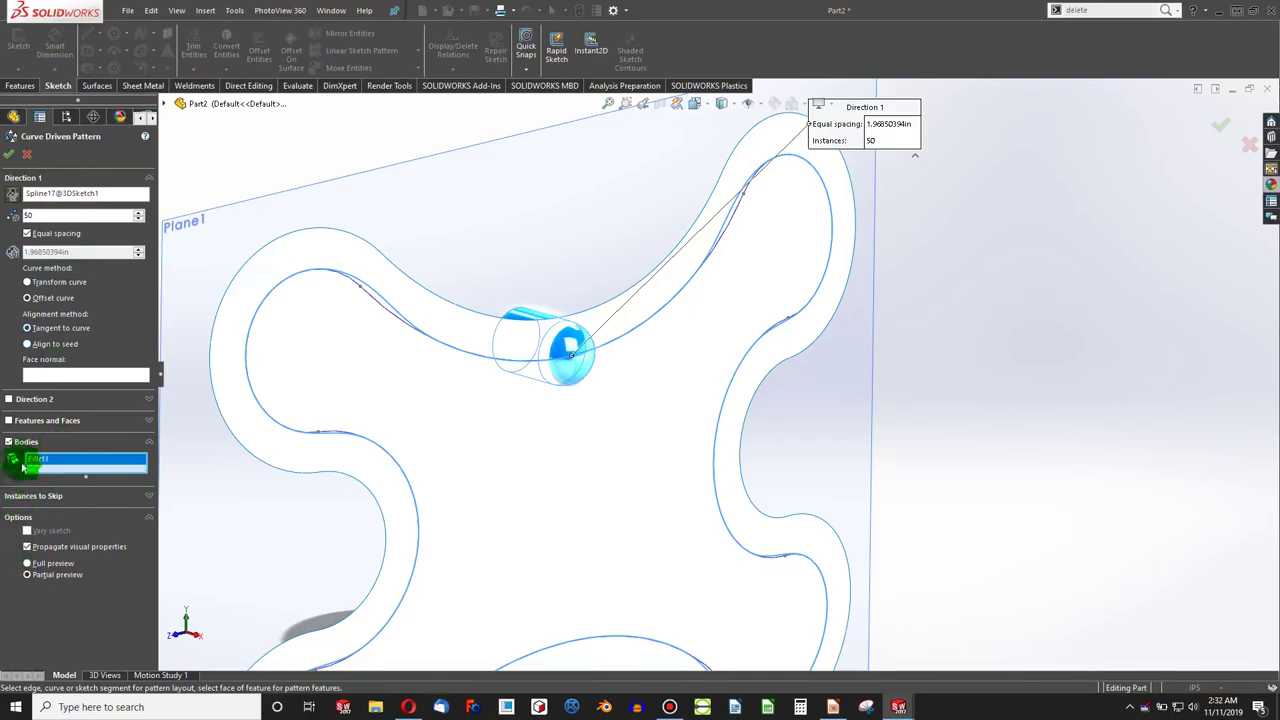
Step: Use the trimmed surface as the pattern's face normal and create 25 equally spaced peg instances
click(49, 378)
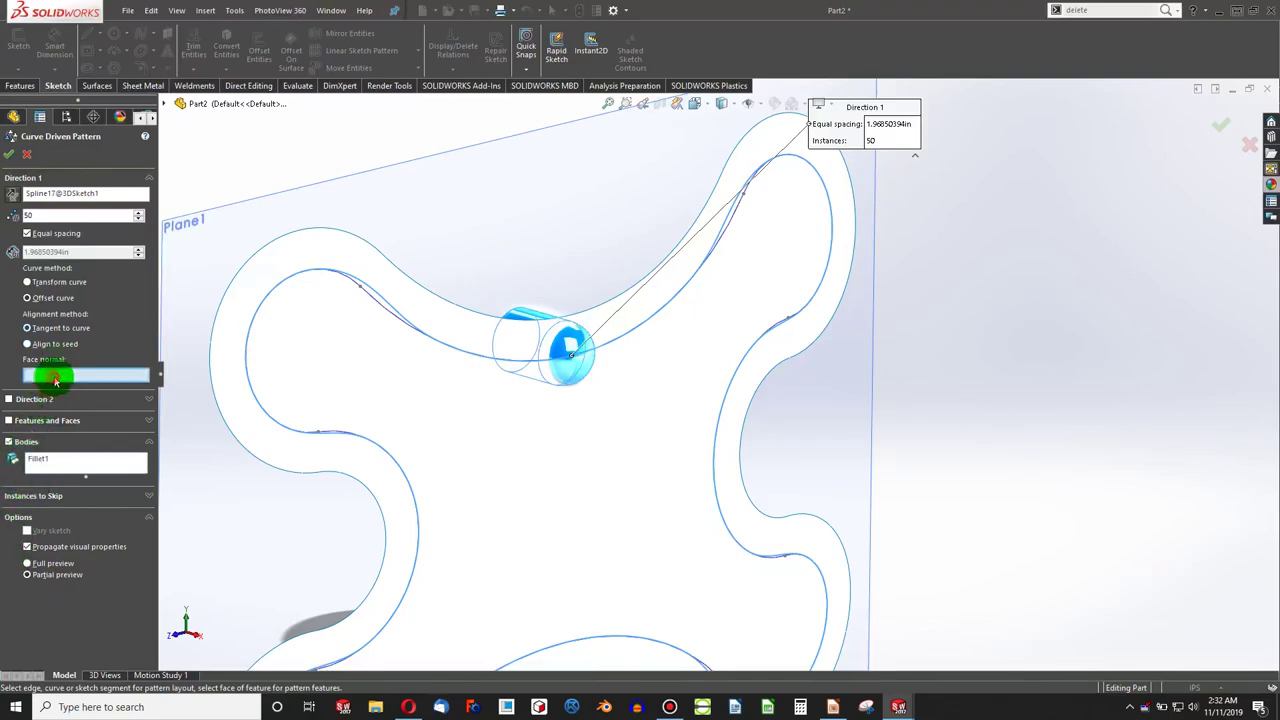
click(567, 536)
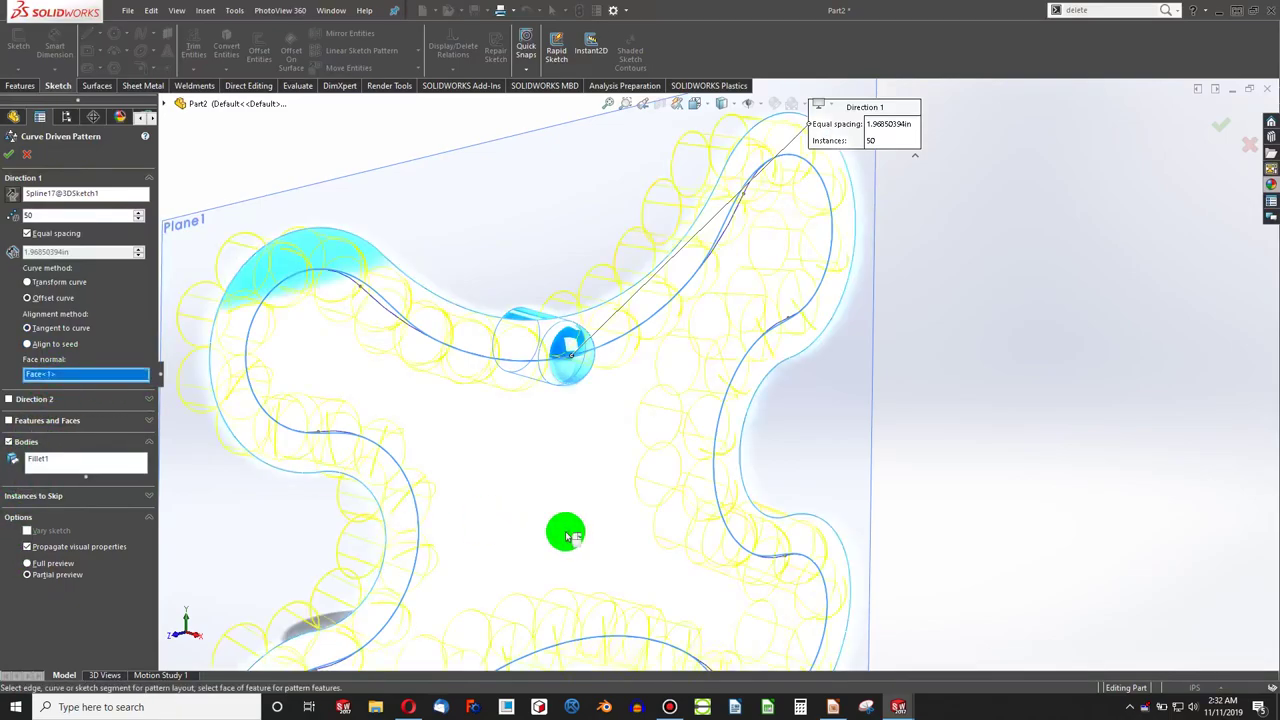
middle_drag(425, 447, 140, 265)
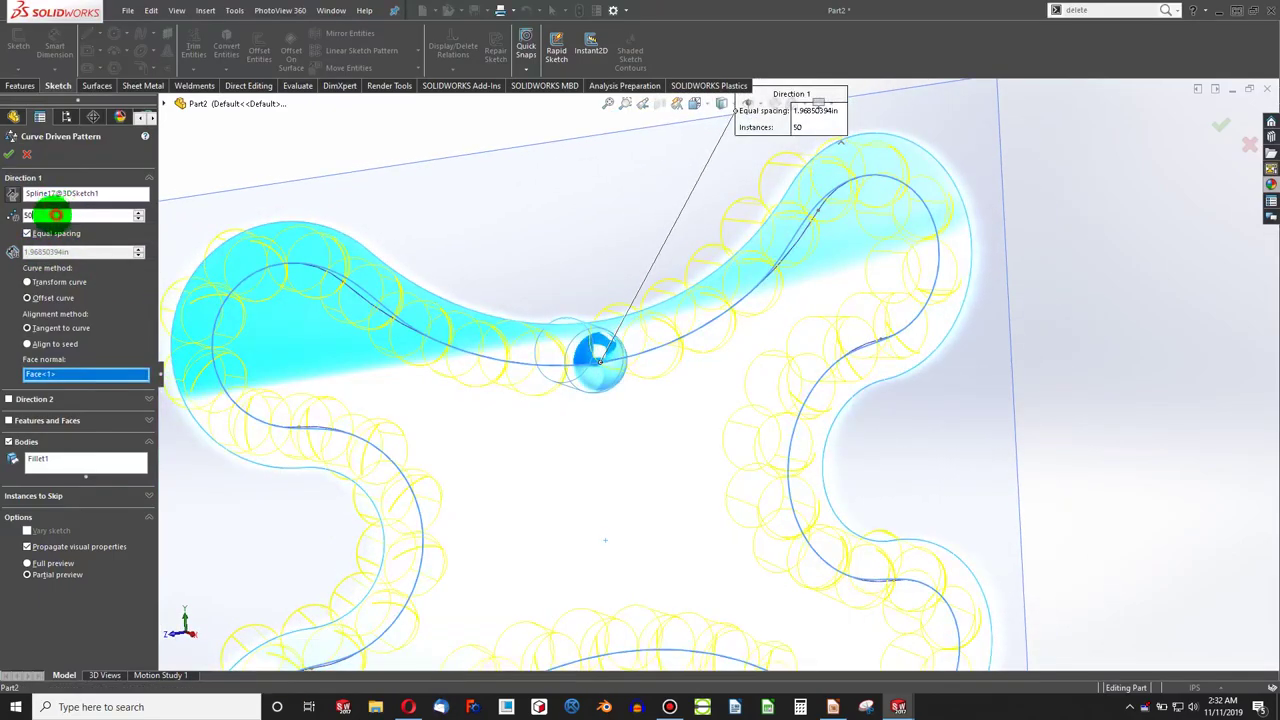
double_click(55, 214)
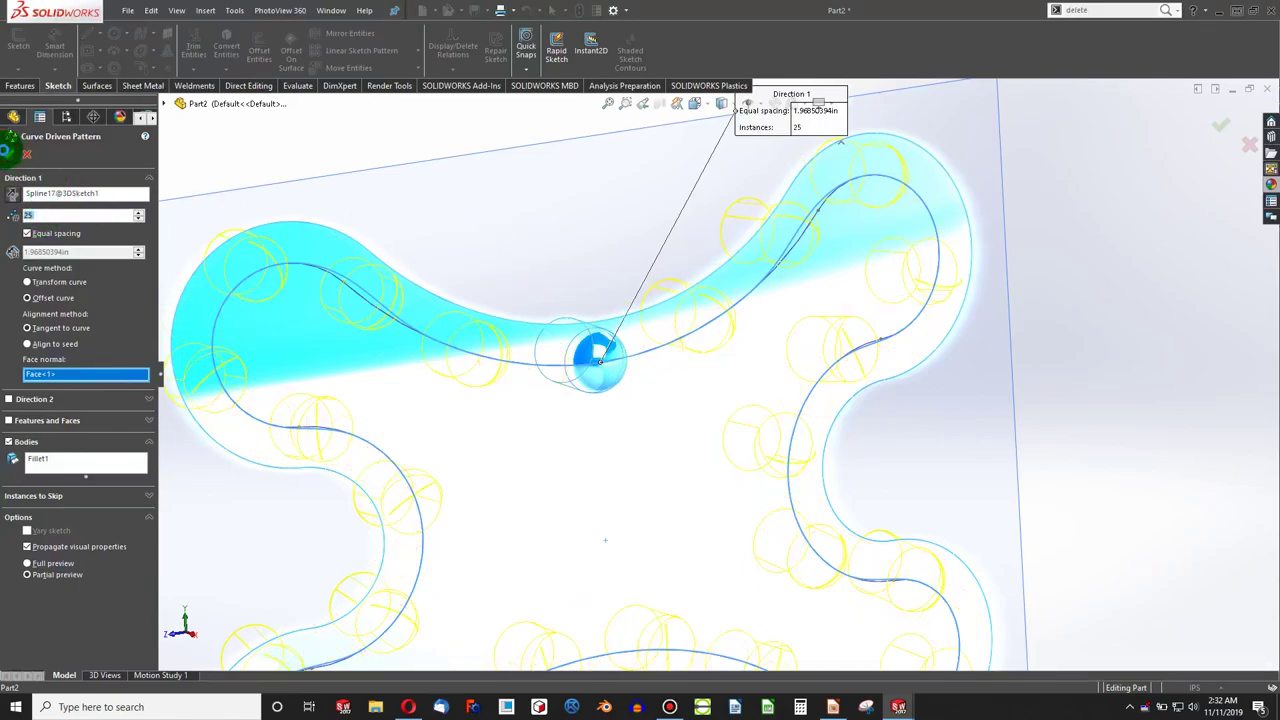
click(8, 150)
Step: Examine the patterned pegs along the spline from both the front and back of the trimmed surface
scroll(583, 463, up, 3)
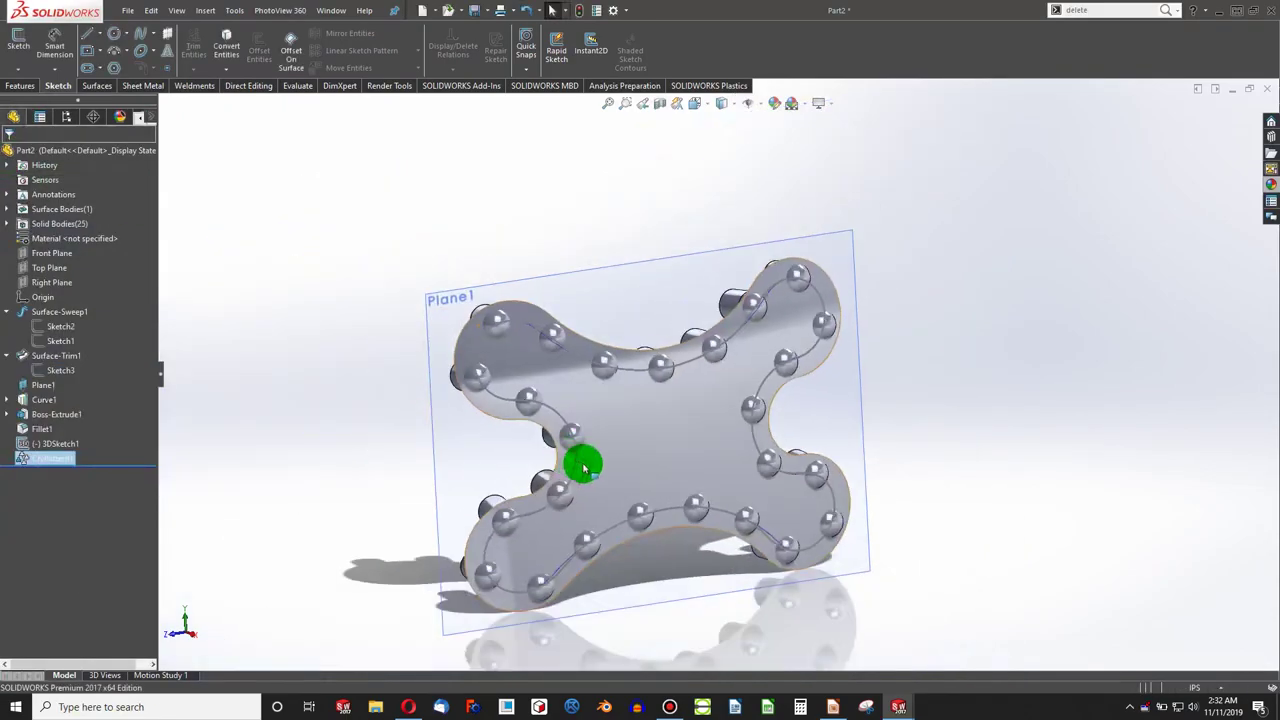
mouse_move(585, 468)
middle_down()
mouse_move(614, 534)
mouse_move(509, 386)
mouse_move(580, 394)
mouse_move(750, 452)
mouse_move(594, 429)
mouse_move(543, 463)
mouse_move(643, 372)
middle_up()
scroll(643, 372, down, 5)
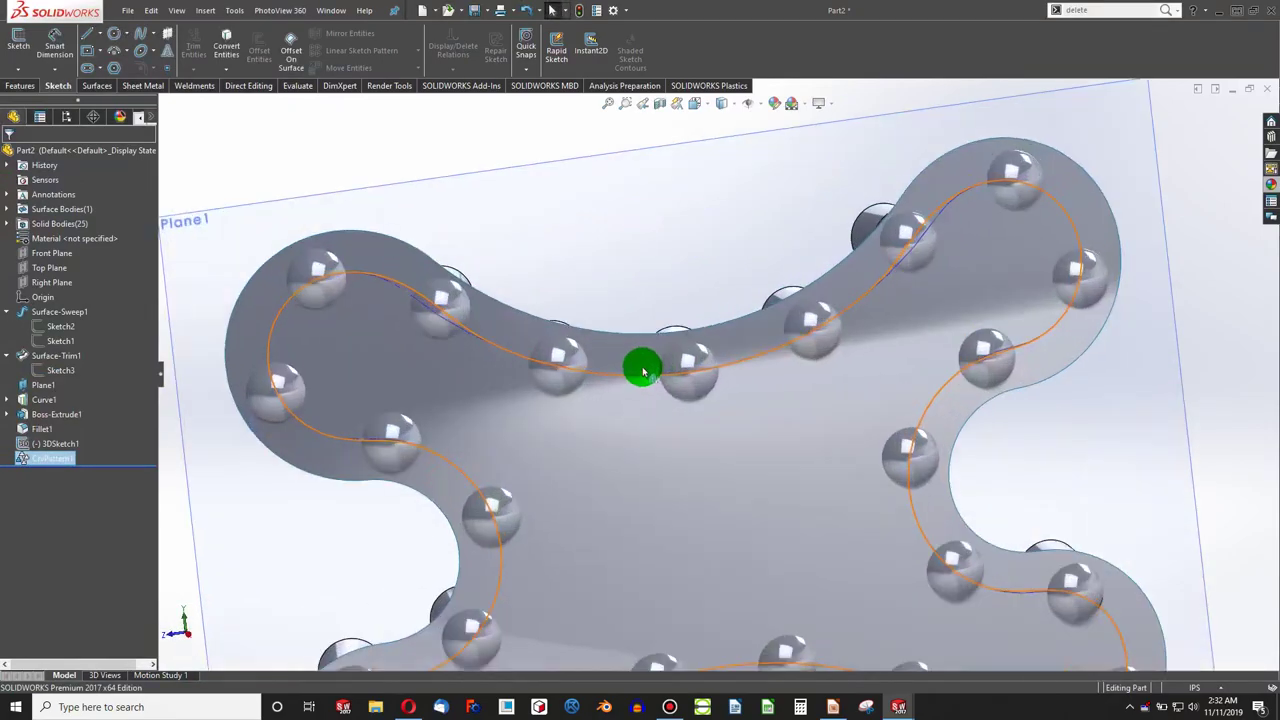
scroll(646, 451, up, 4)
scroll(663, 444, down, 5)
middle_drag(669, 442, 715, 464)
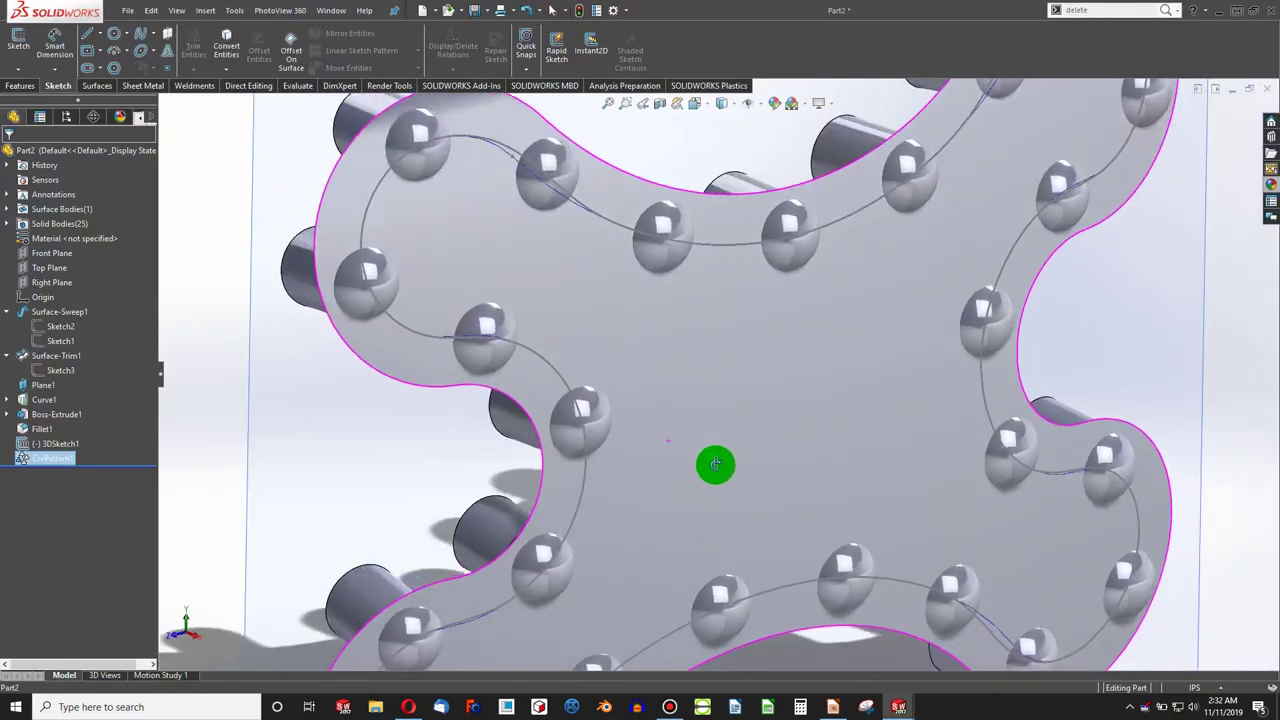
scroll(715, 464, up, 3)
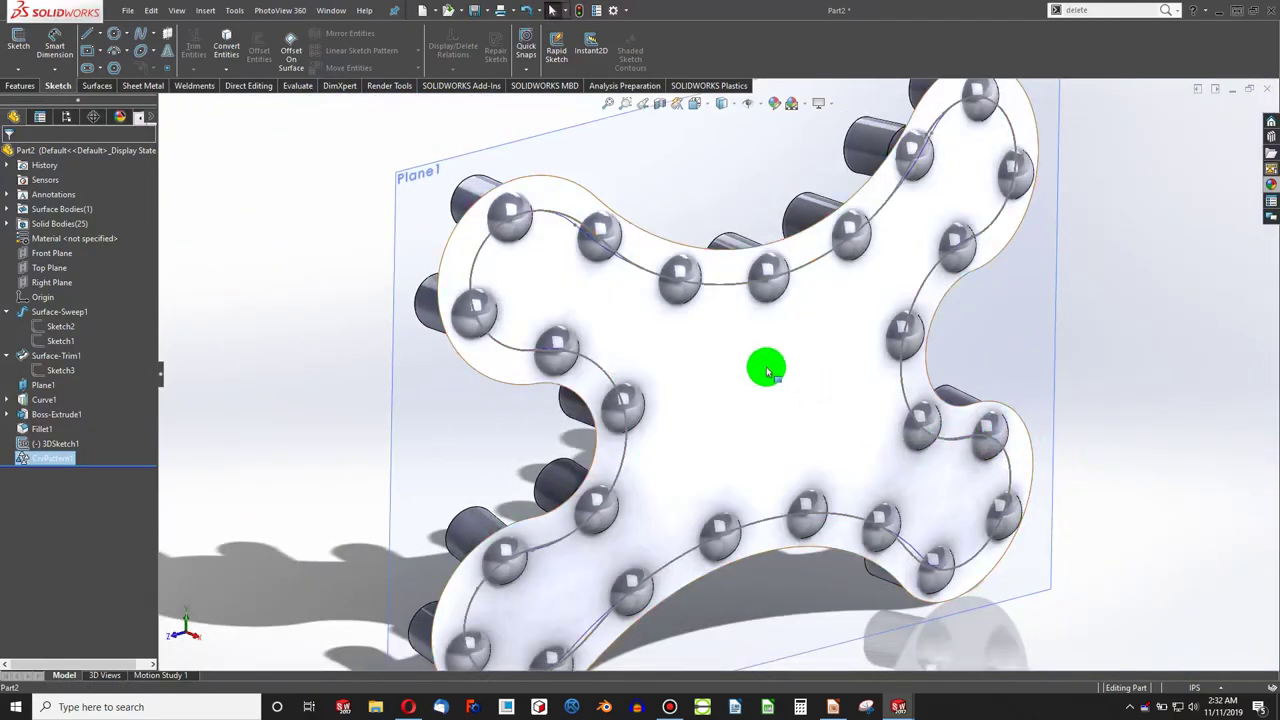
middle_drag(724, 370, 857, 360)
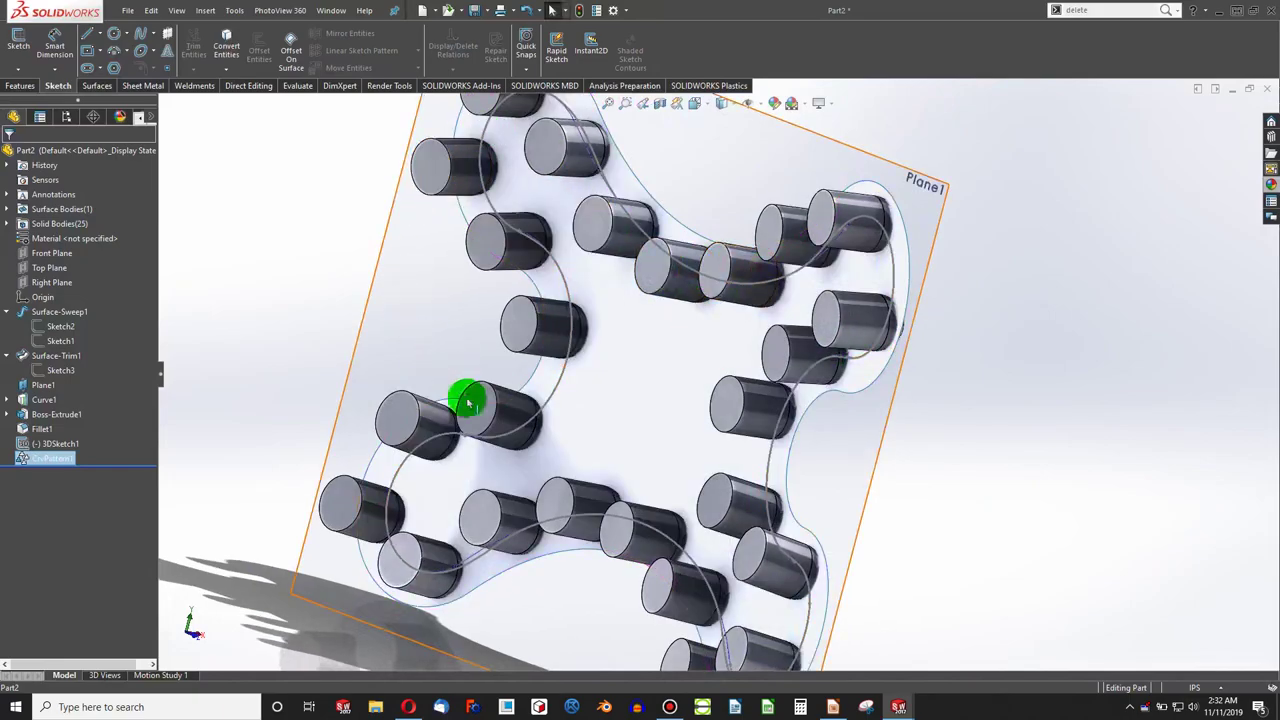
click(726, 461)
middle_drag(727, 462, 736, 460)
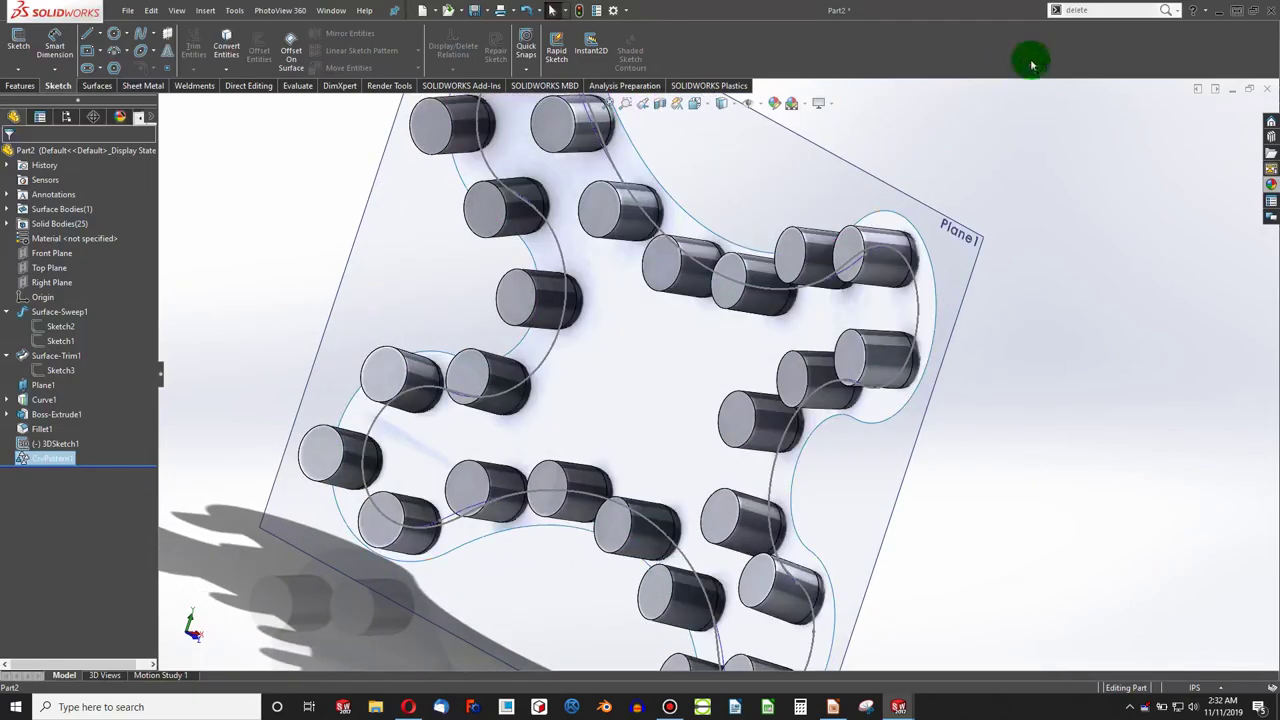
Step: Split all the peg bodies using the trimmed surface as the trim tool, with the resulting bodies selected
click(1106, 17)
text(split)
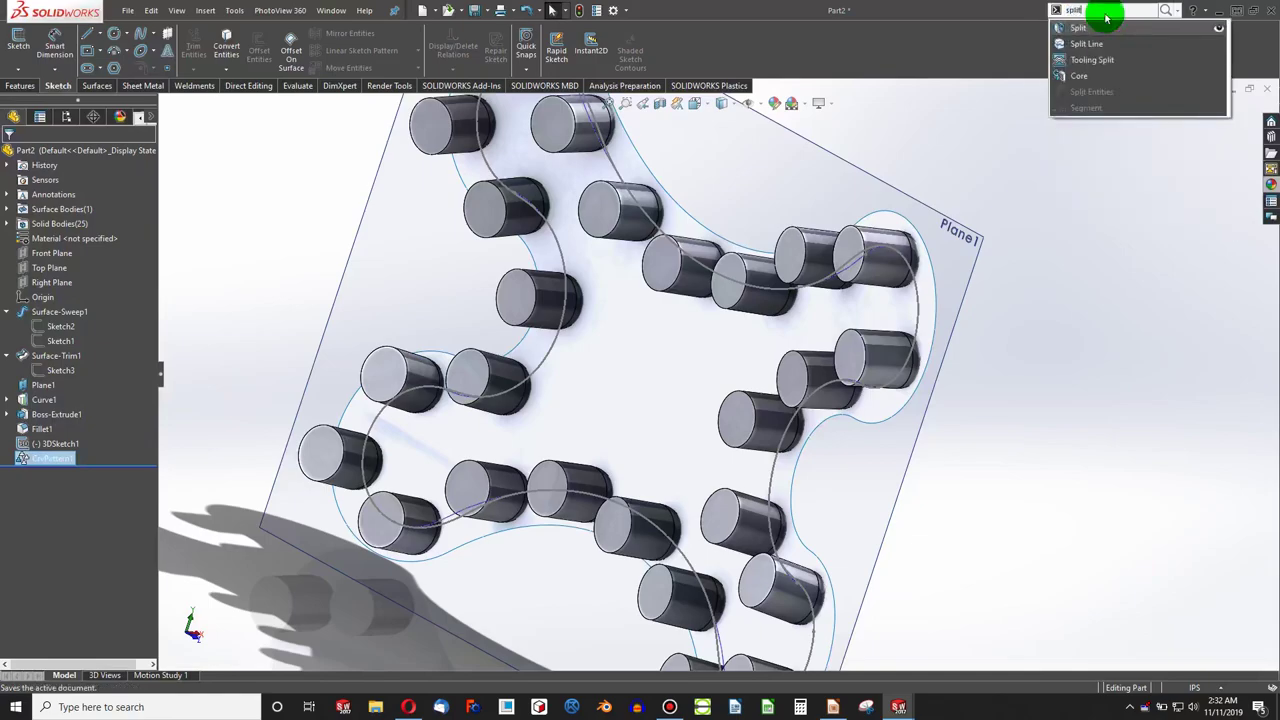
click(1078, 27)
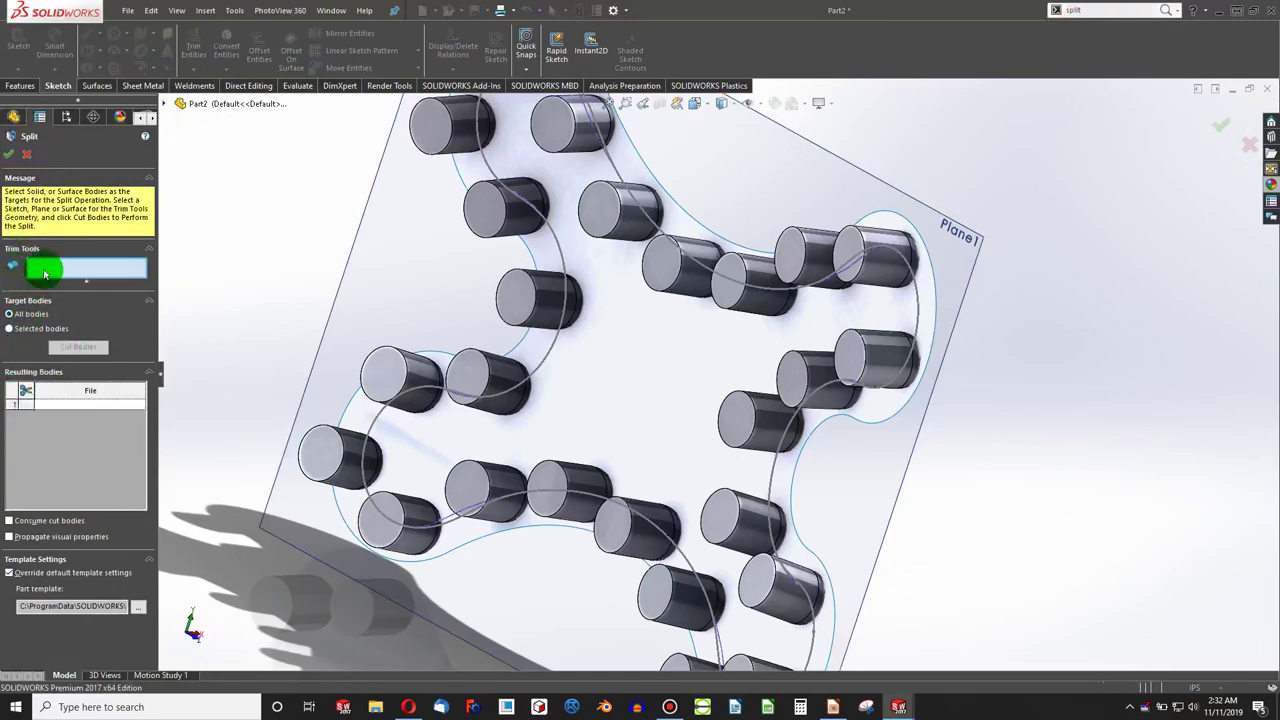
click(608, 389)
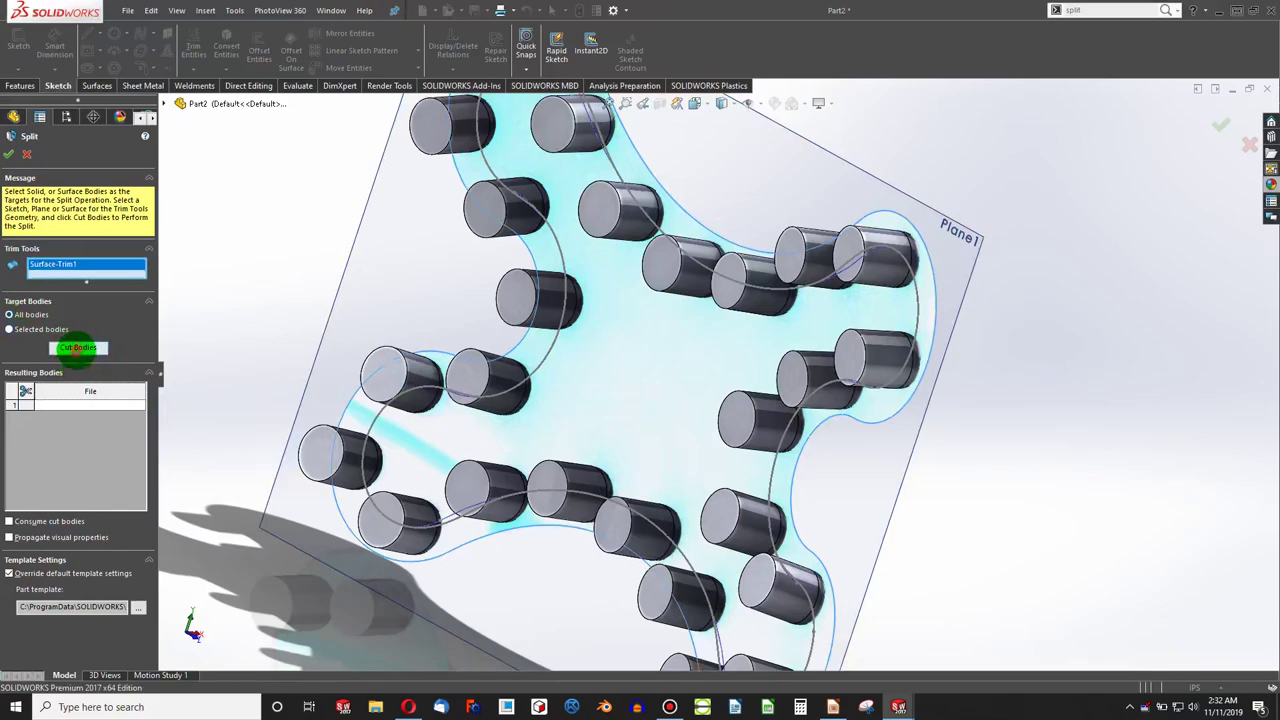
click(77, 347)
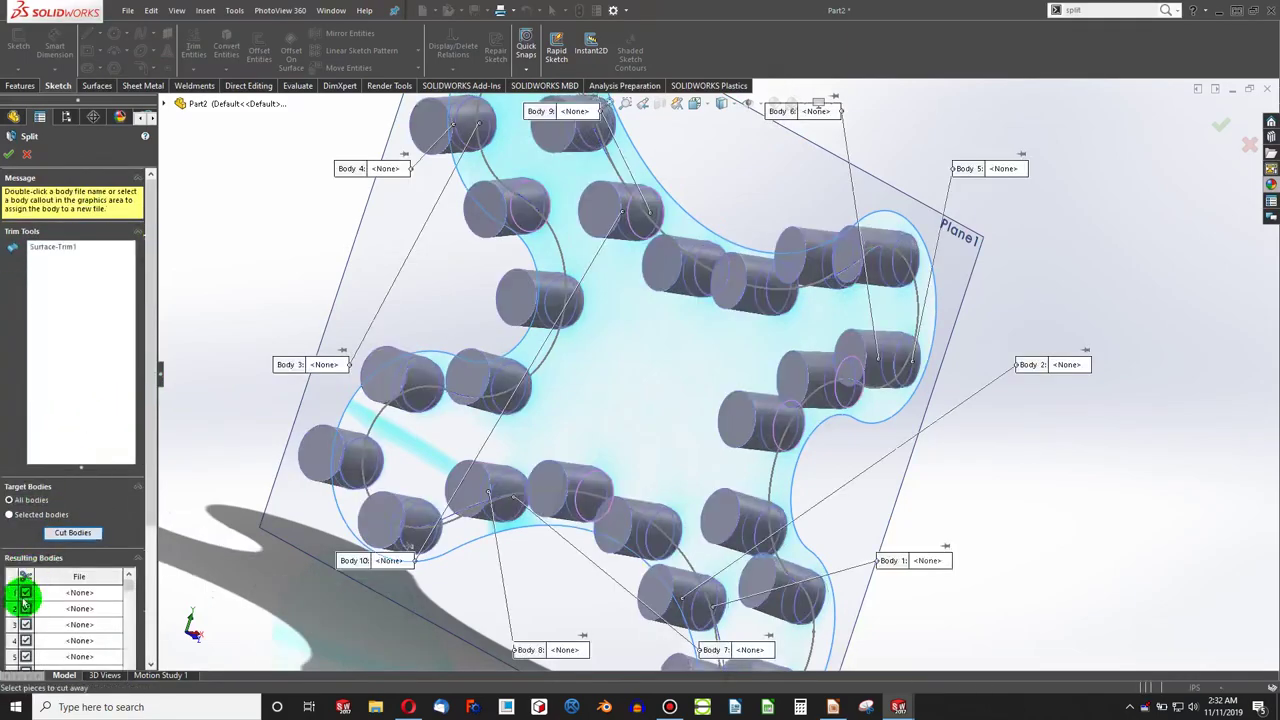
scroll(26, 625, down, 3)
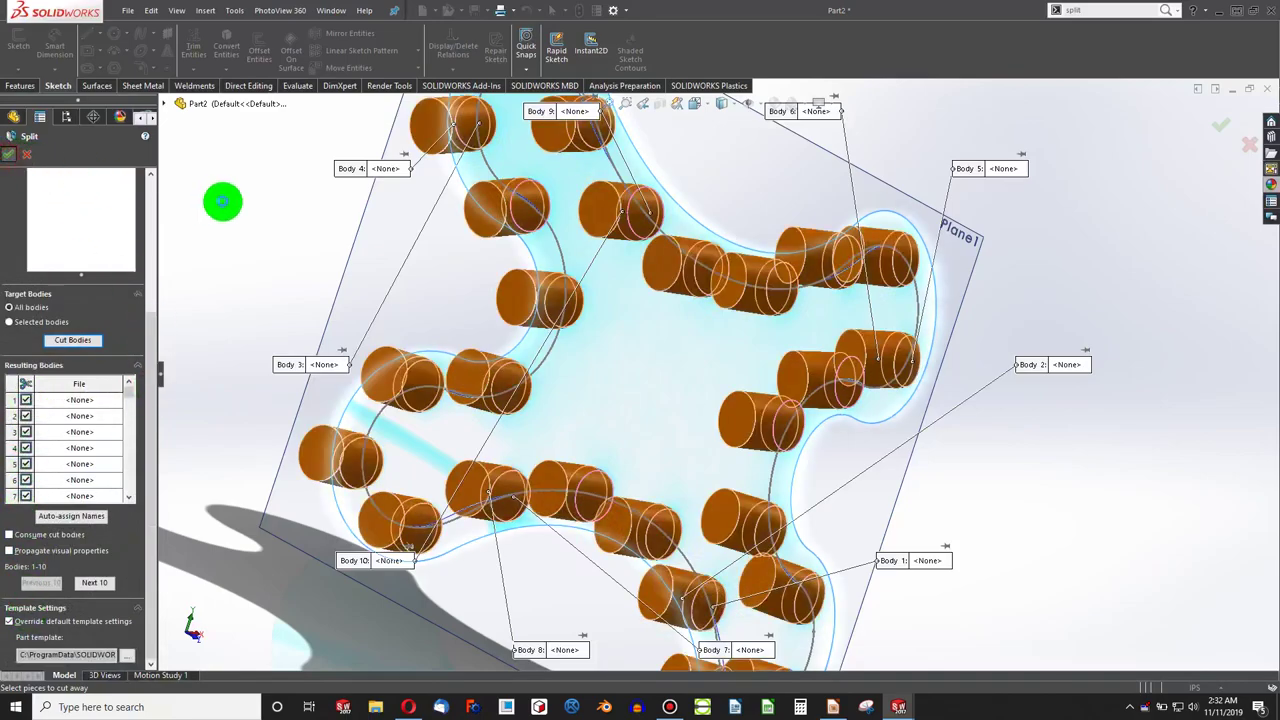
middle_drag(563, 346, 531, 366)
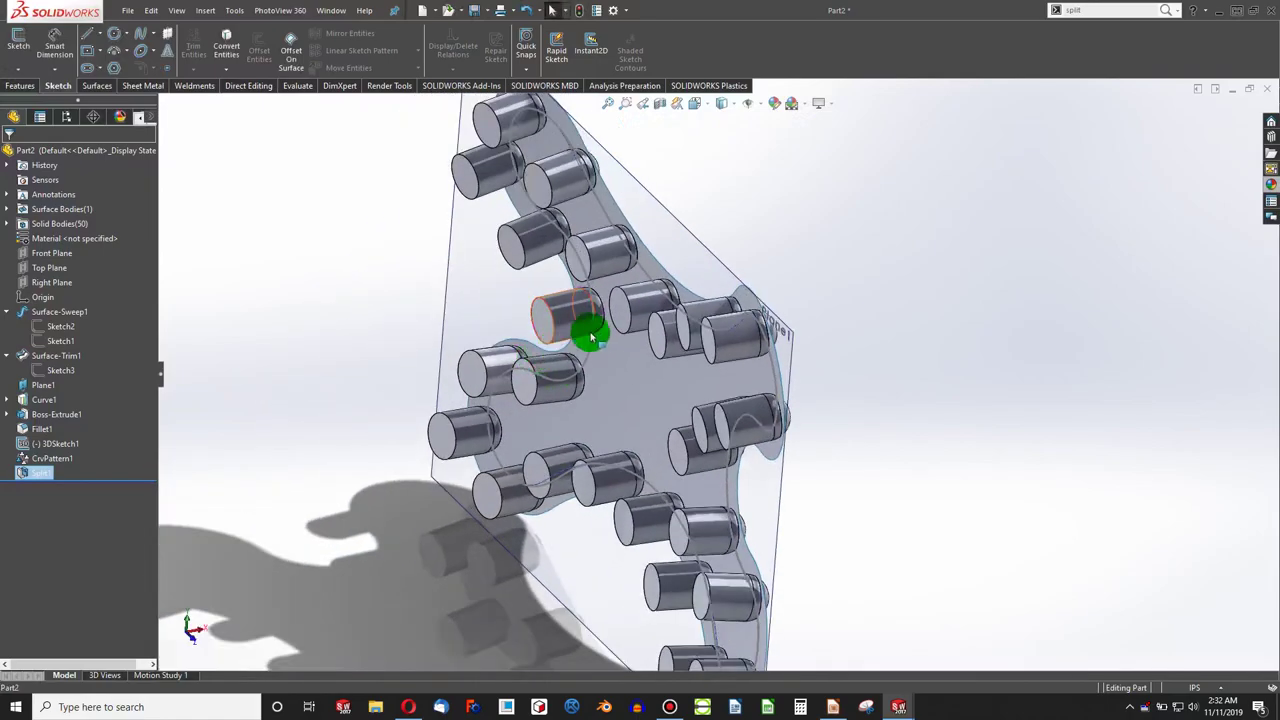
click(615, 380)
click(563, 318)
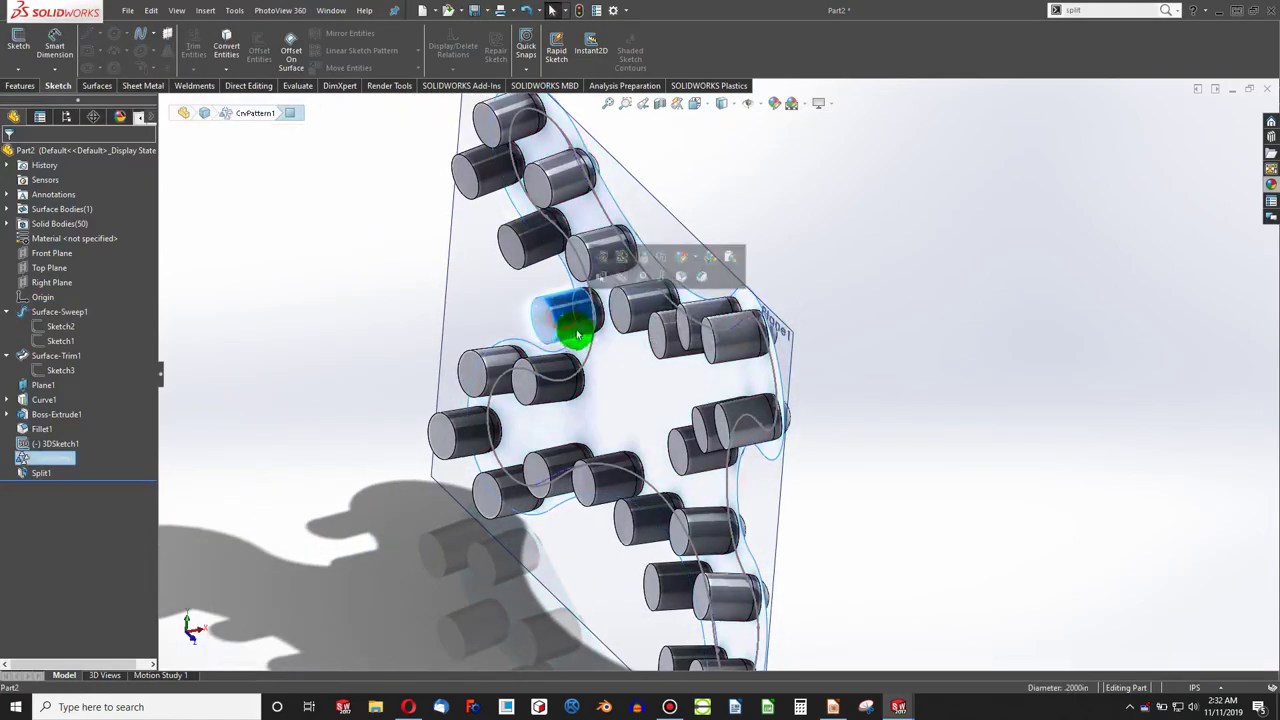
click(408, 320)
middle_drag(408, 320, 259, 163)
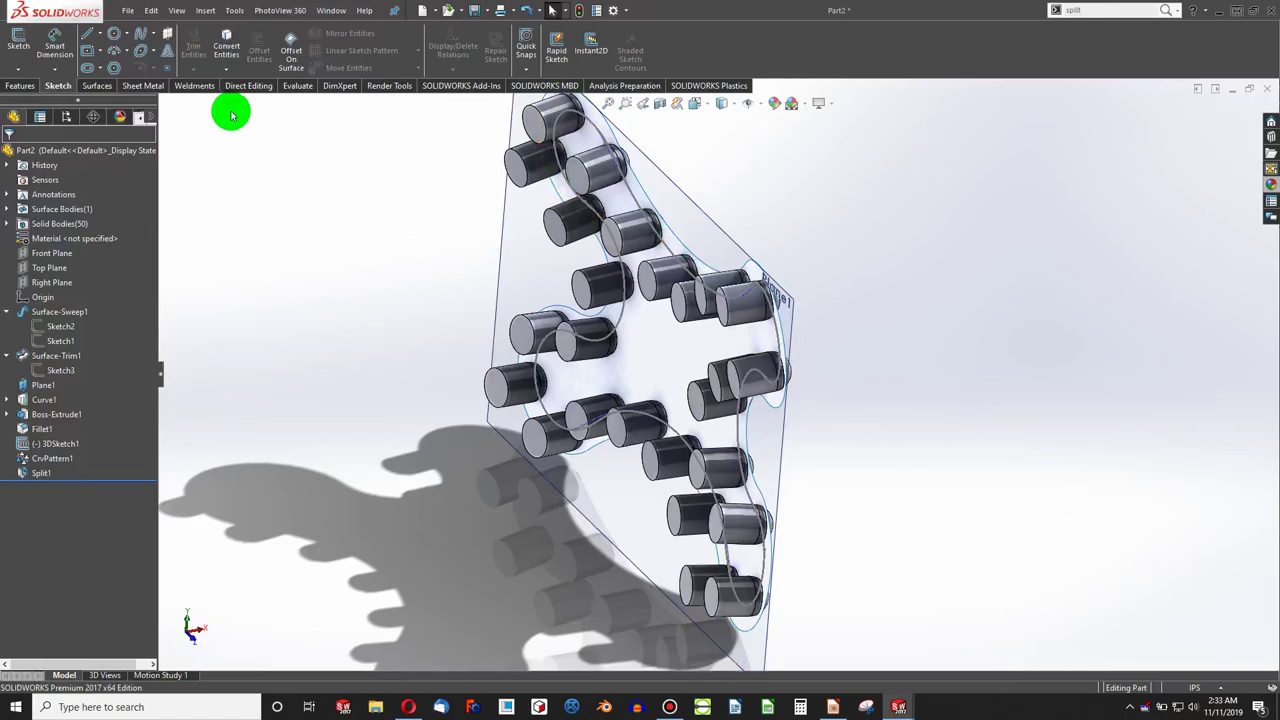
click(55, 45)
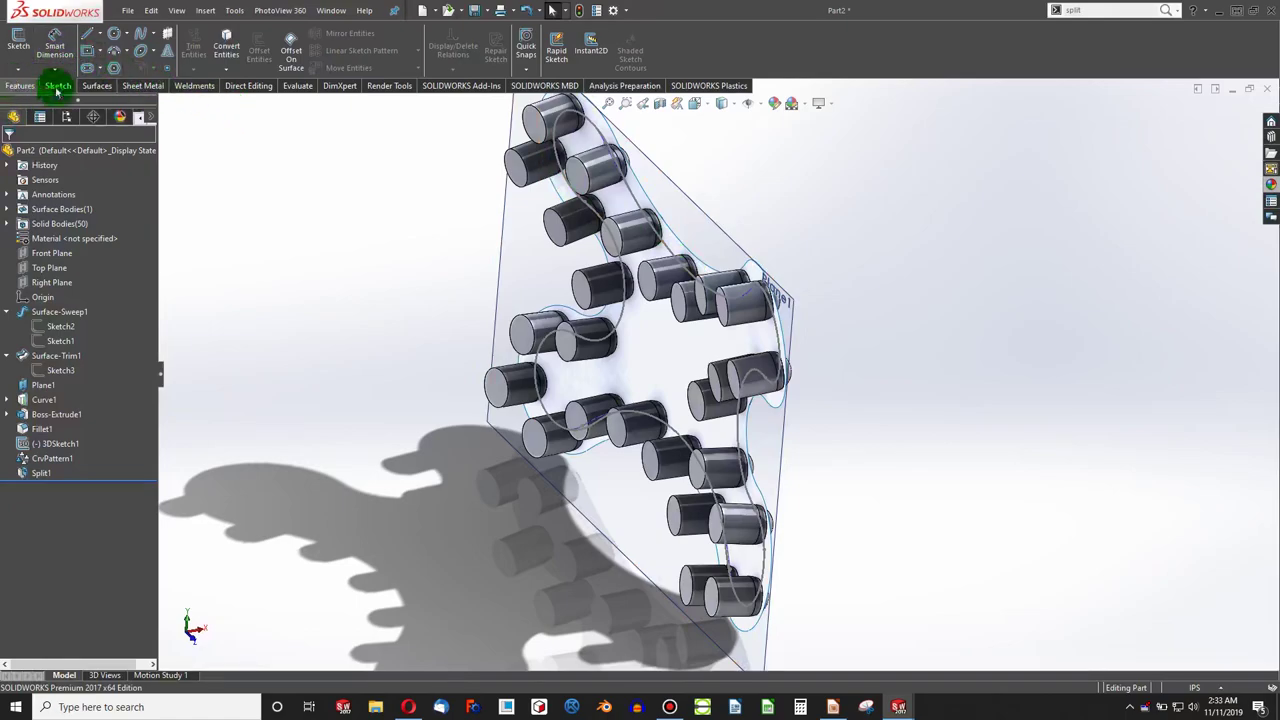
Step: Delete every protruding cylindrical split body along the curve pattern with Delete/Keep Body, leaving the domed ends on the plate
click(1089, 17)
text(dele)
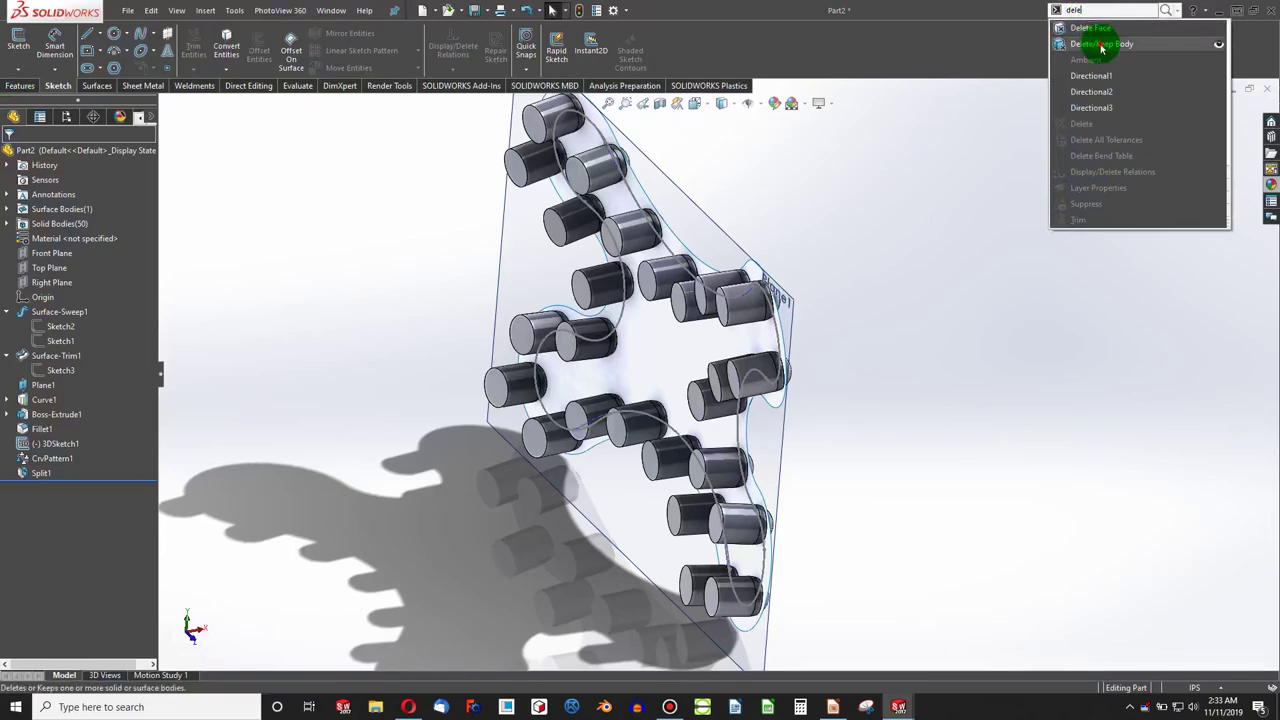
click(1103, 43)
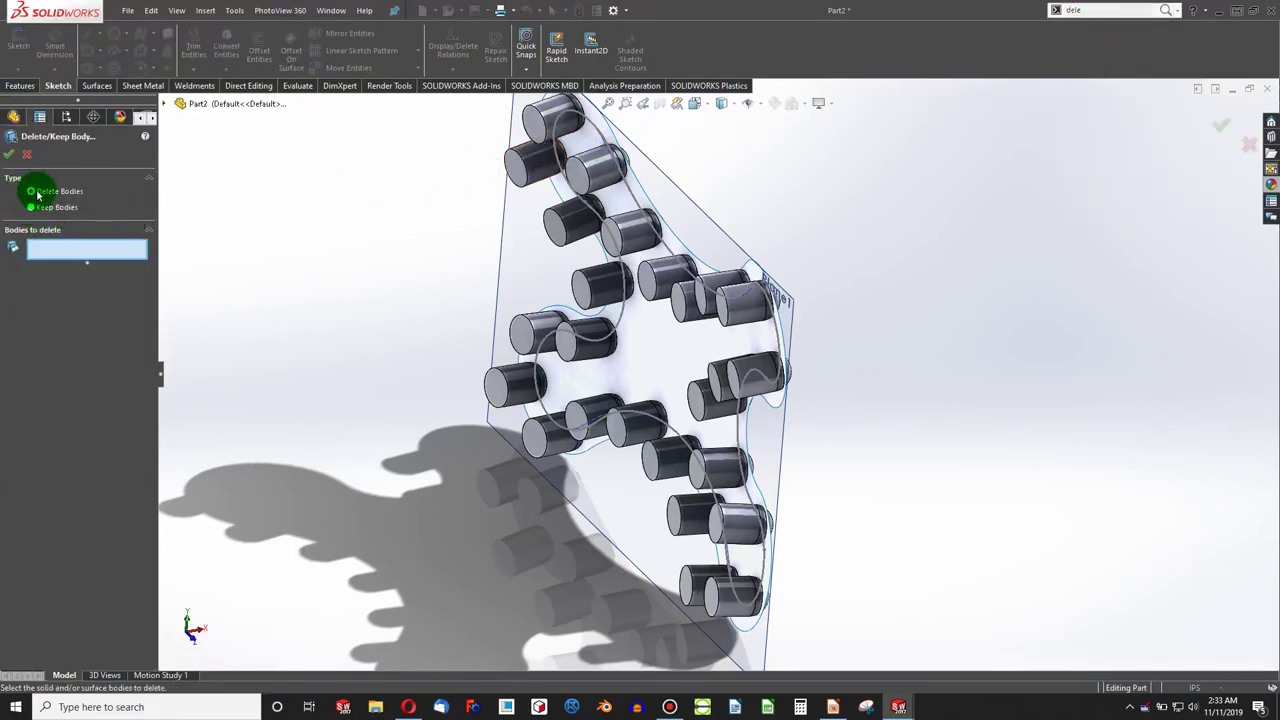
click(540, 120)
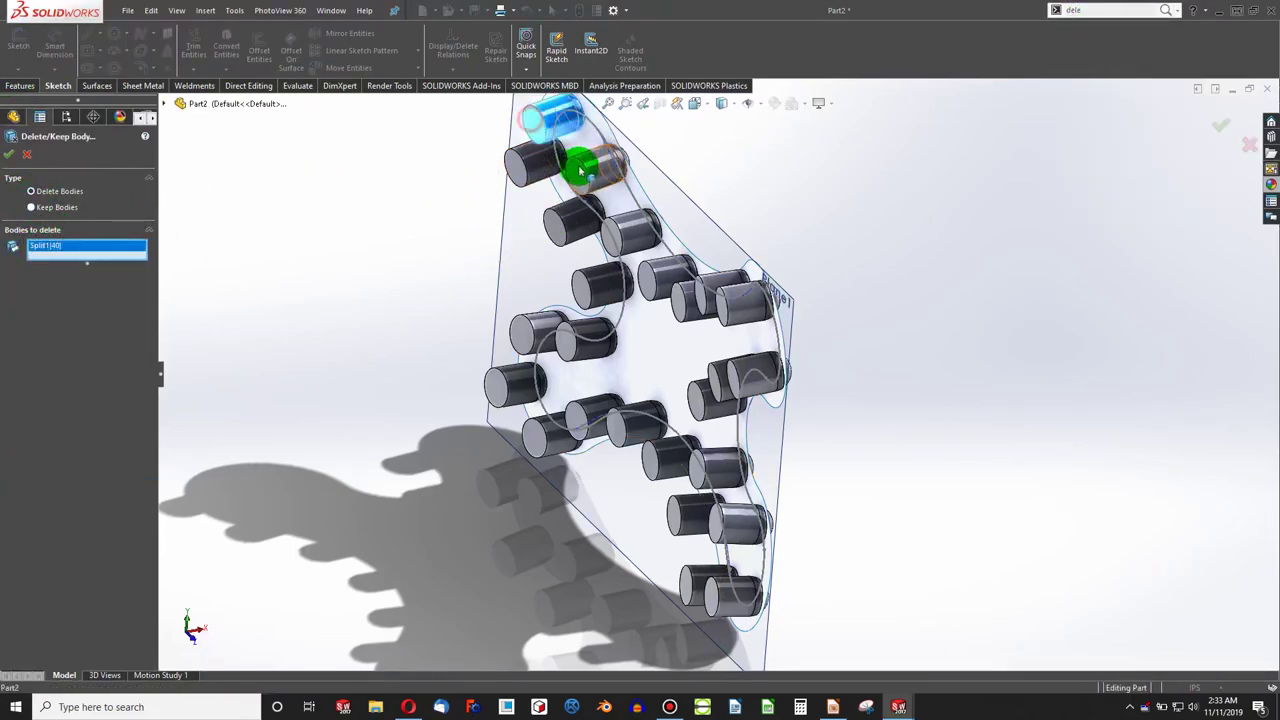
click(590, 165)
click(625, 232)
click(660, 282)
click(700, 296)
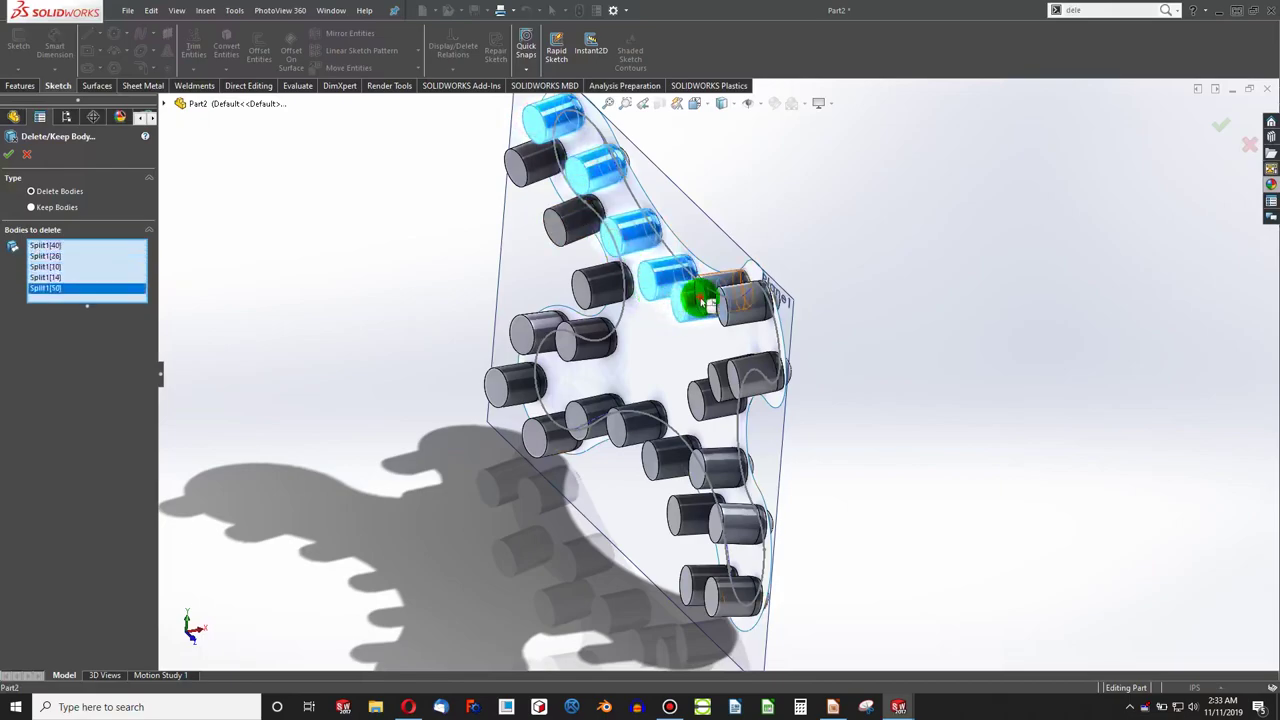
click(745, 300)
click(735, 378)
click(700, 398)
click(705, 450)
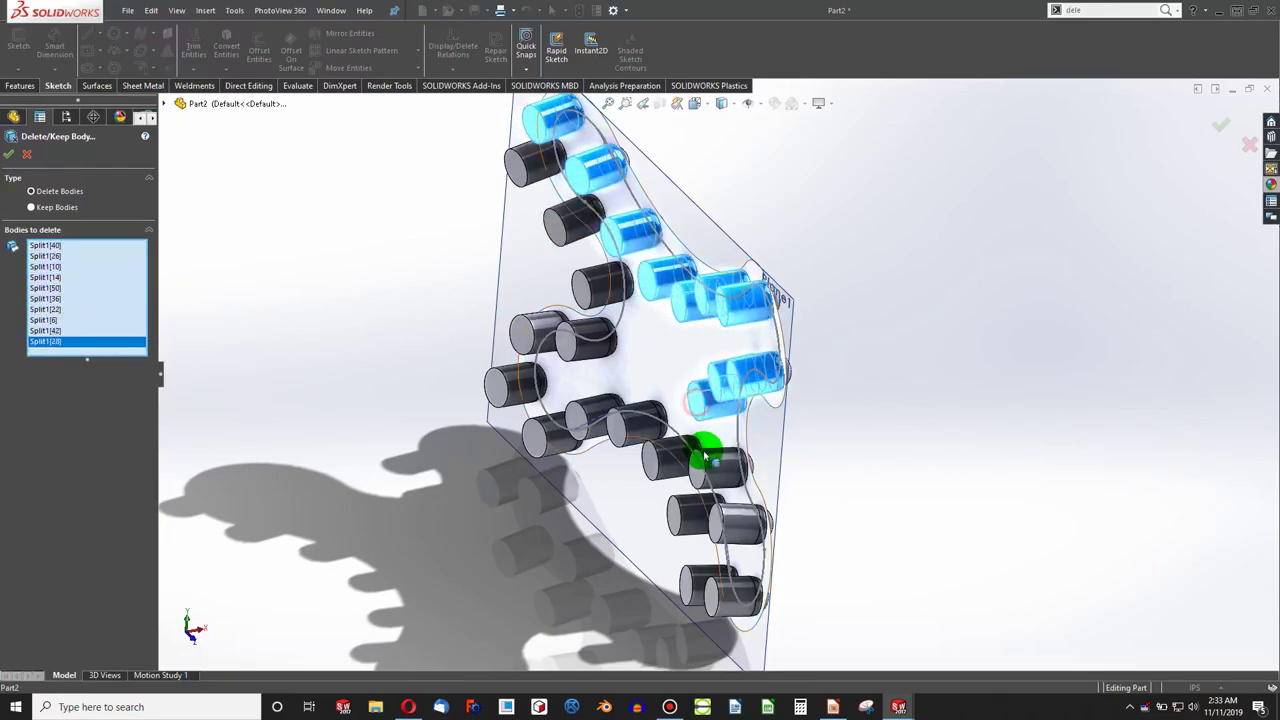
click(710, 505)
click(727, 548)
click(714, 588)
click(694, 576)
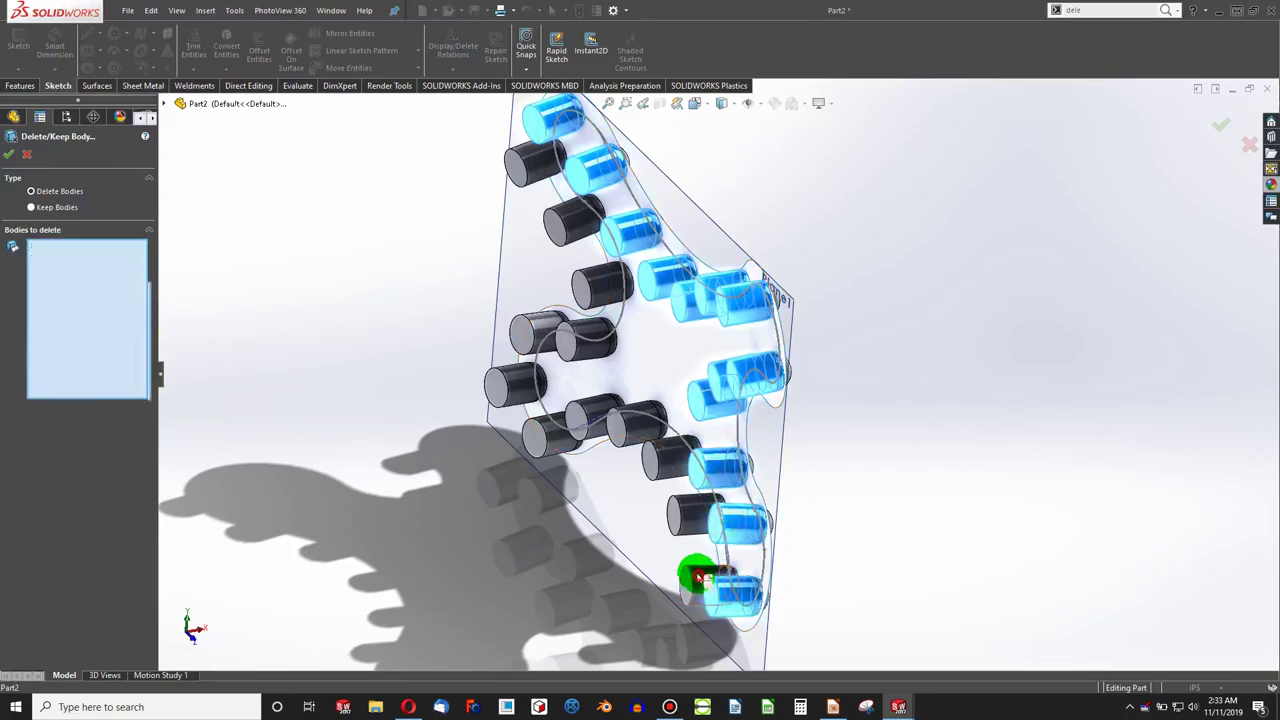
click(688, 517)
click(670, 462)
click(614, 423)
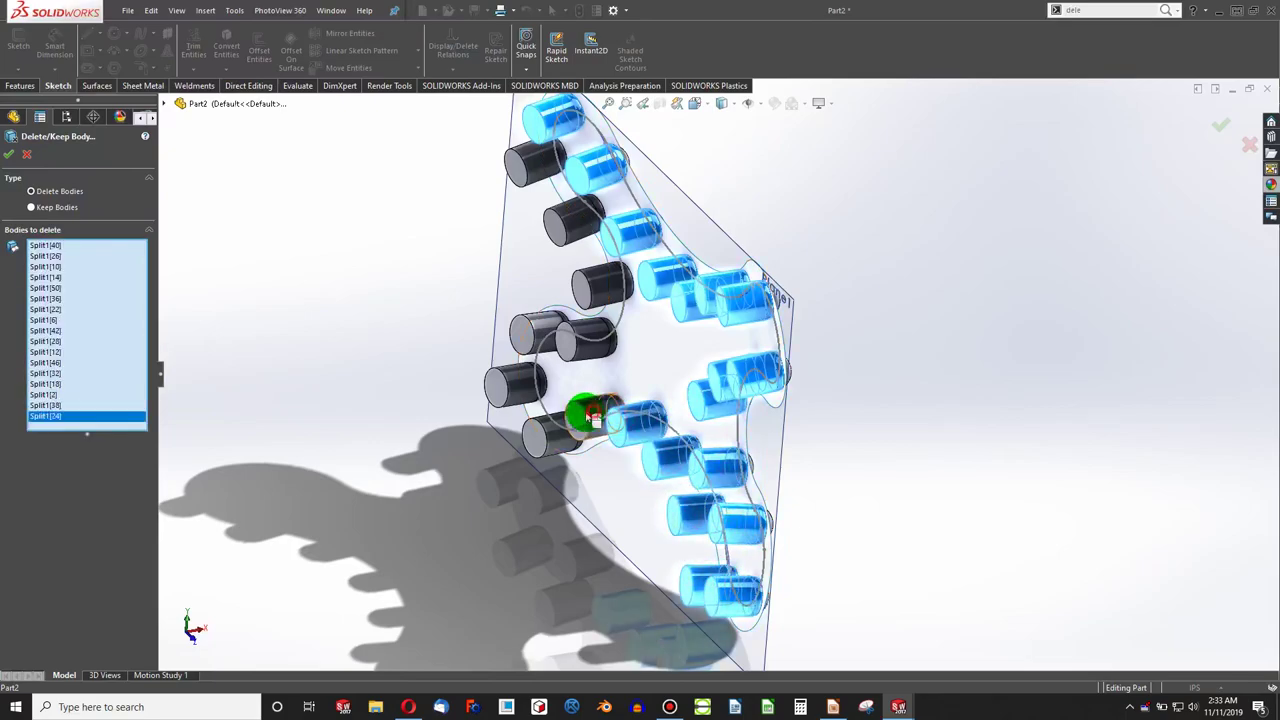
click(586, 414)
click(525, 425)
click(515, 382)
click(535, 330)
click(588, 342)
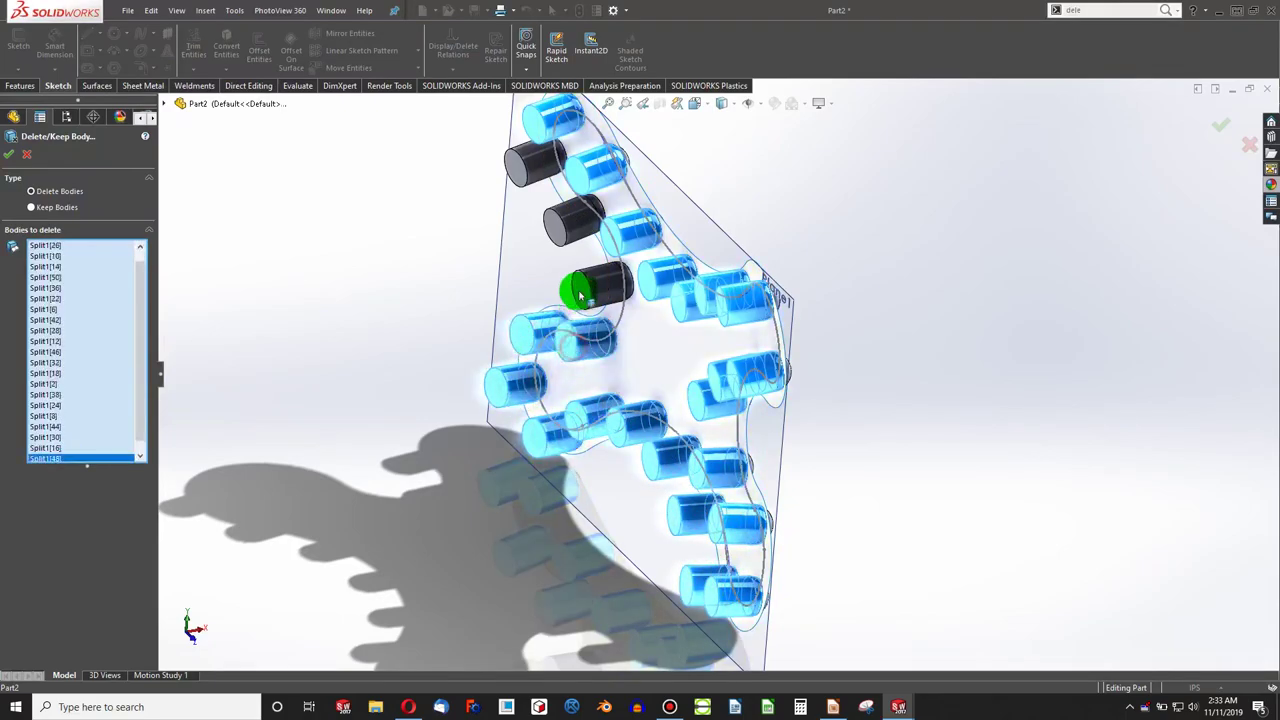
click(600, 287)
click(557, 215)
click(523, 158)
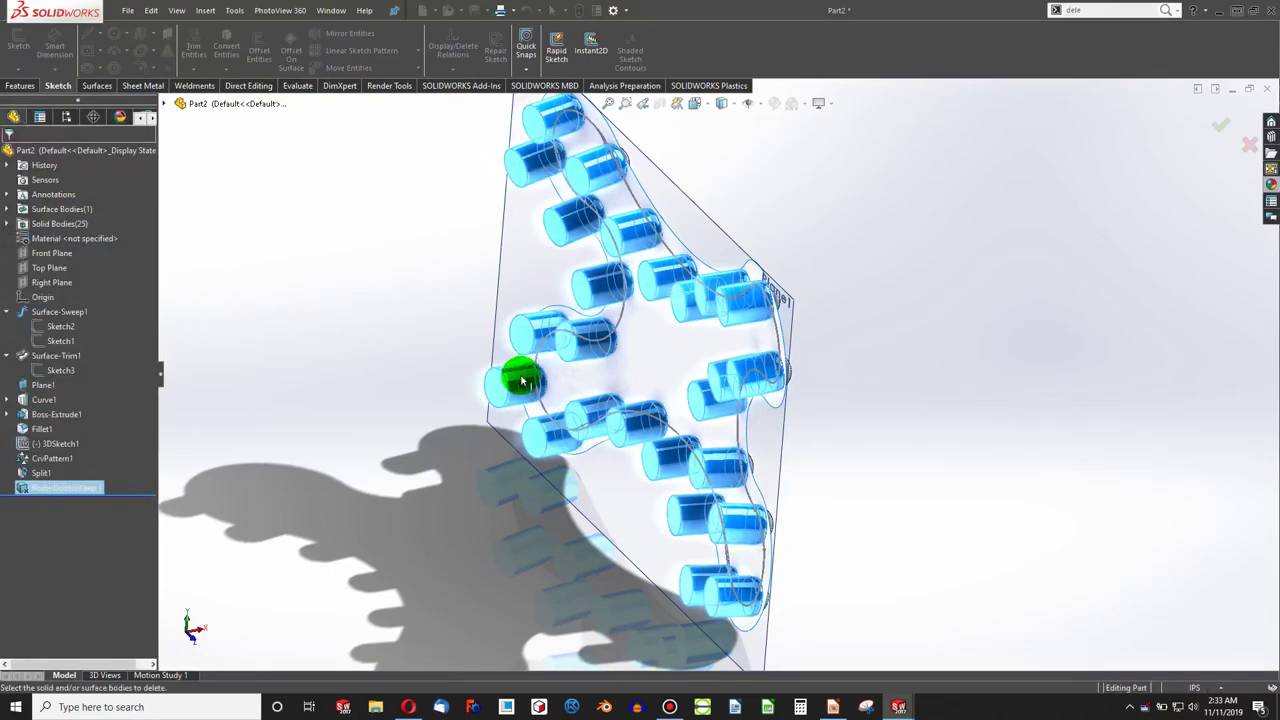
Step: Hide Plane1 in the model
middle_drag(669, 417, 628, 461)
scroll(552, 540, up, 1)
scroll(648, 356, down, 3)
middle_drag(646, 357, 597, 323)
click(423, 237)
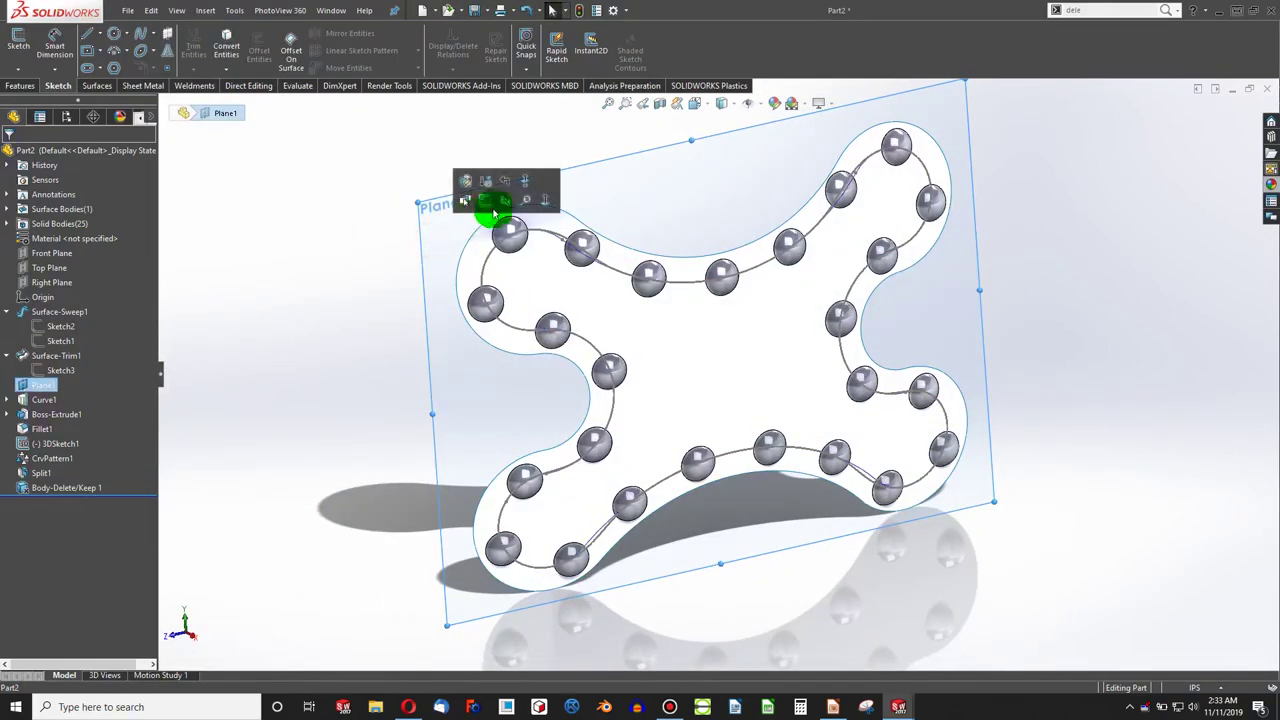
click(509, 201)
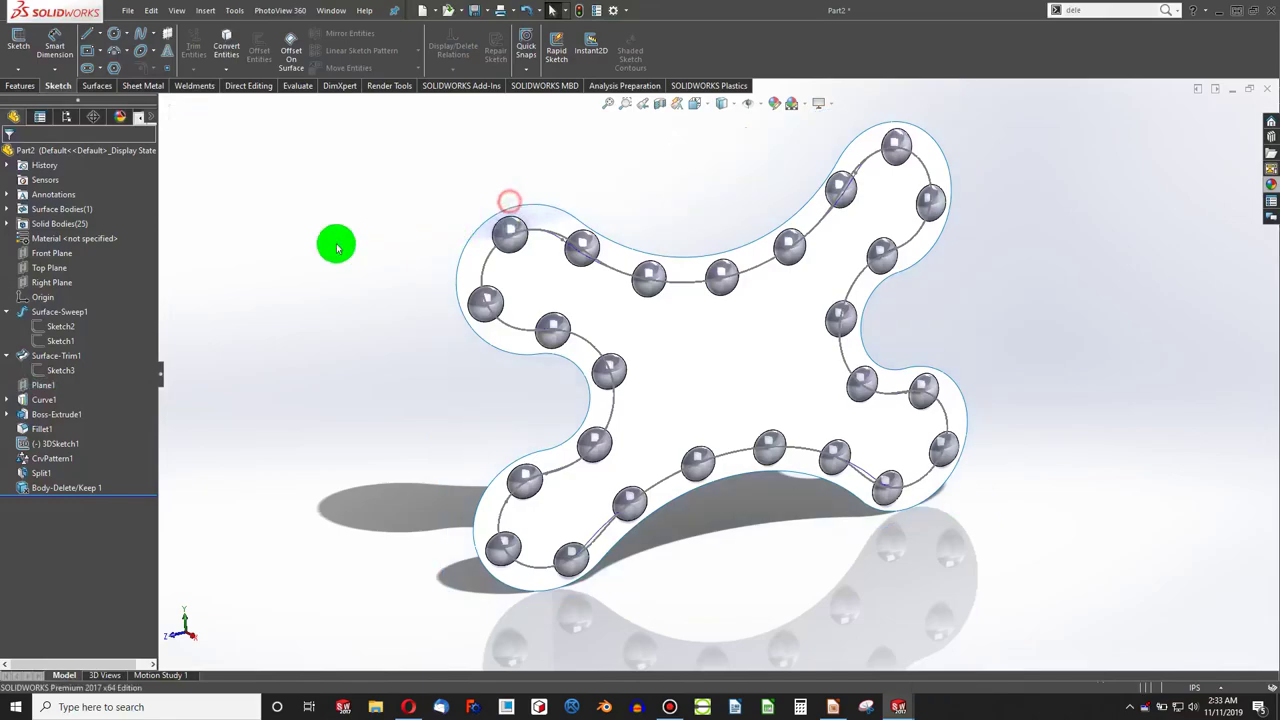
Step: Sketch a diagonal straight slot on Plane1 in the plate's upper-right arm, about 0.63 in between centers and 0.2 in wide
click(51, 282)
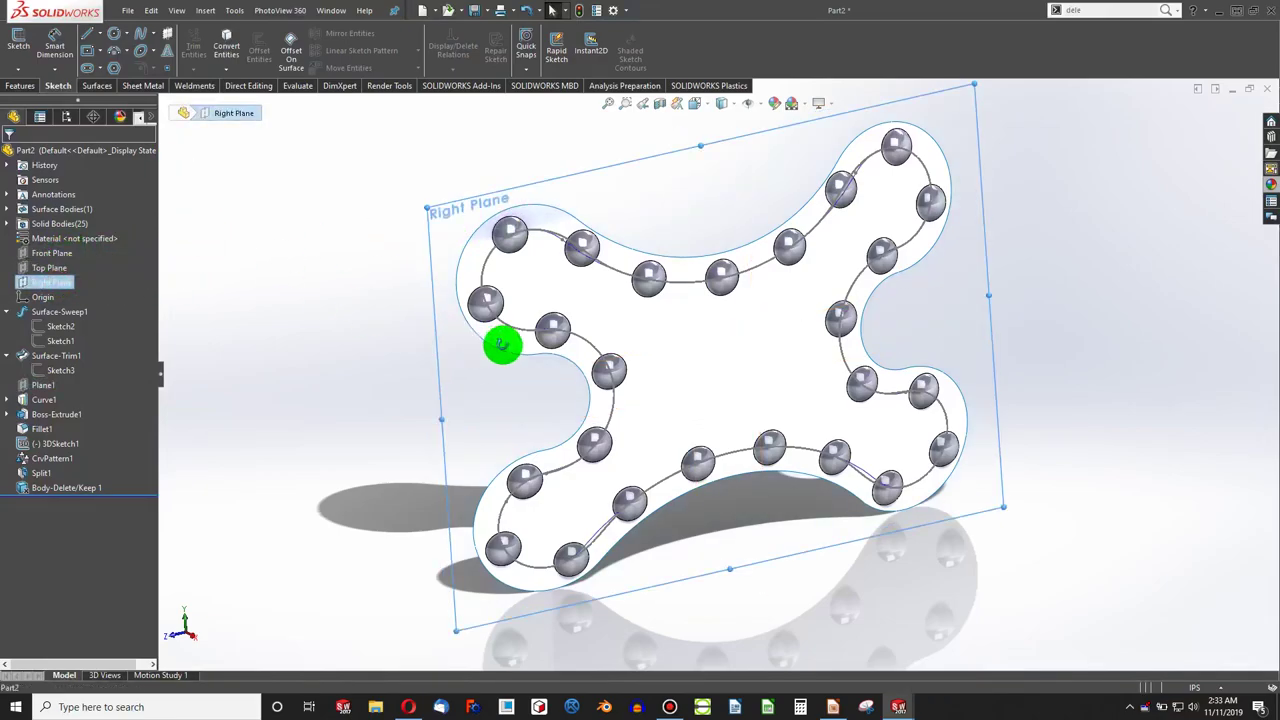
middle_drag(503, 343, 462, 336)
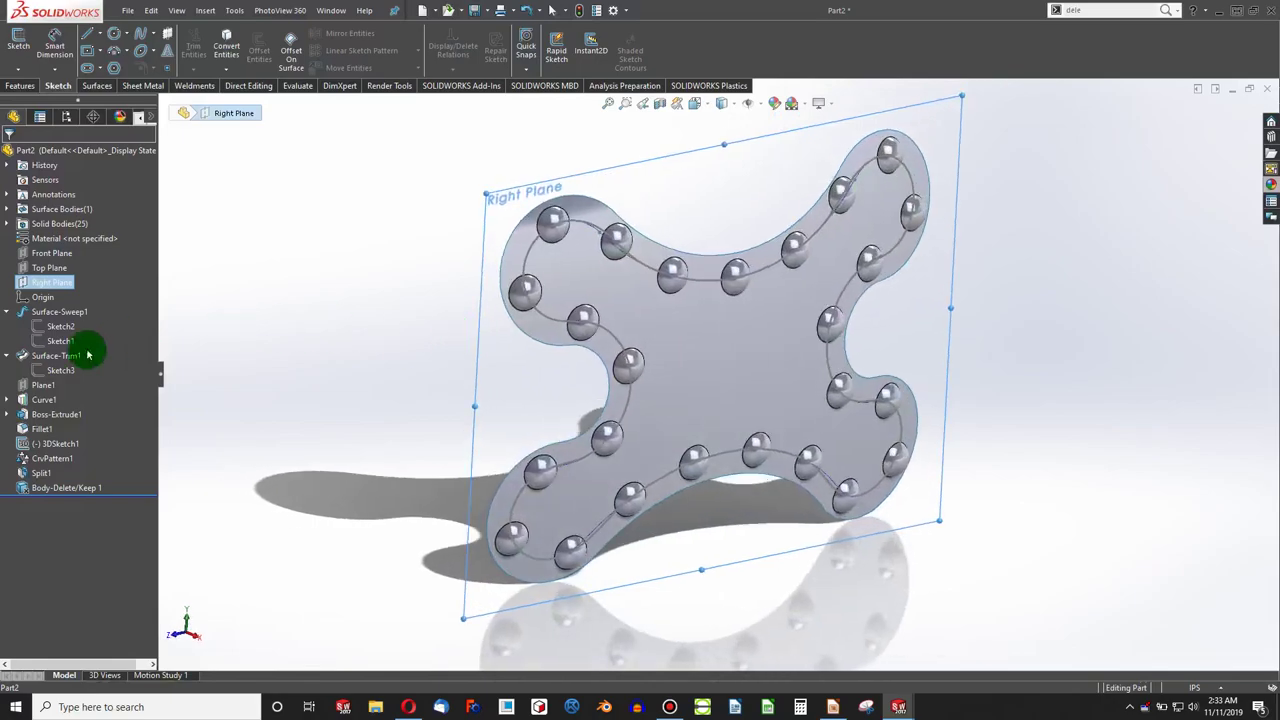
click(38, 385)
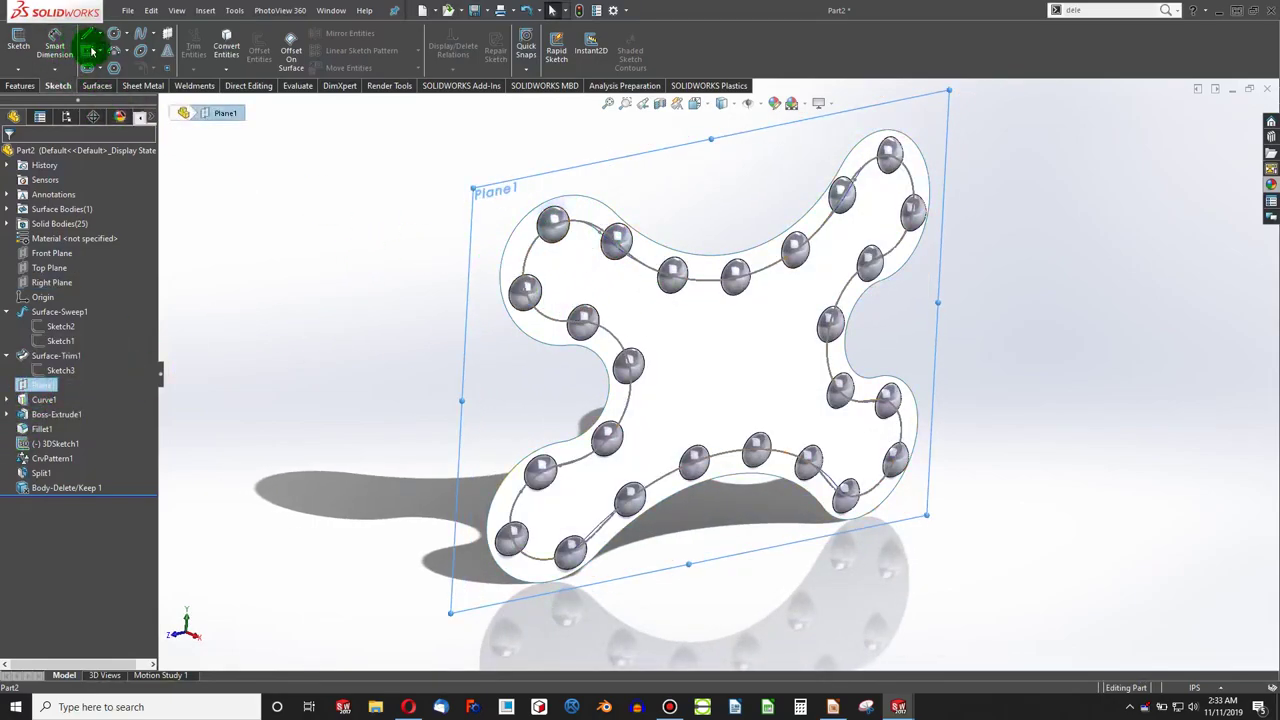
click(18, 38)
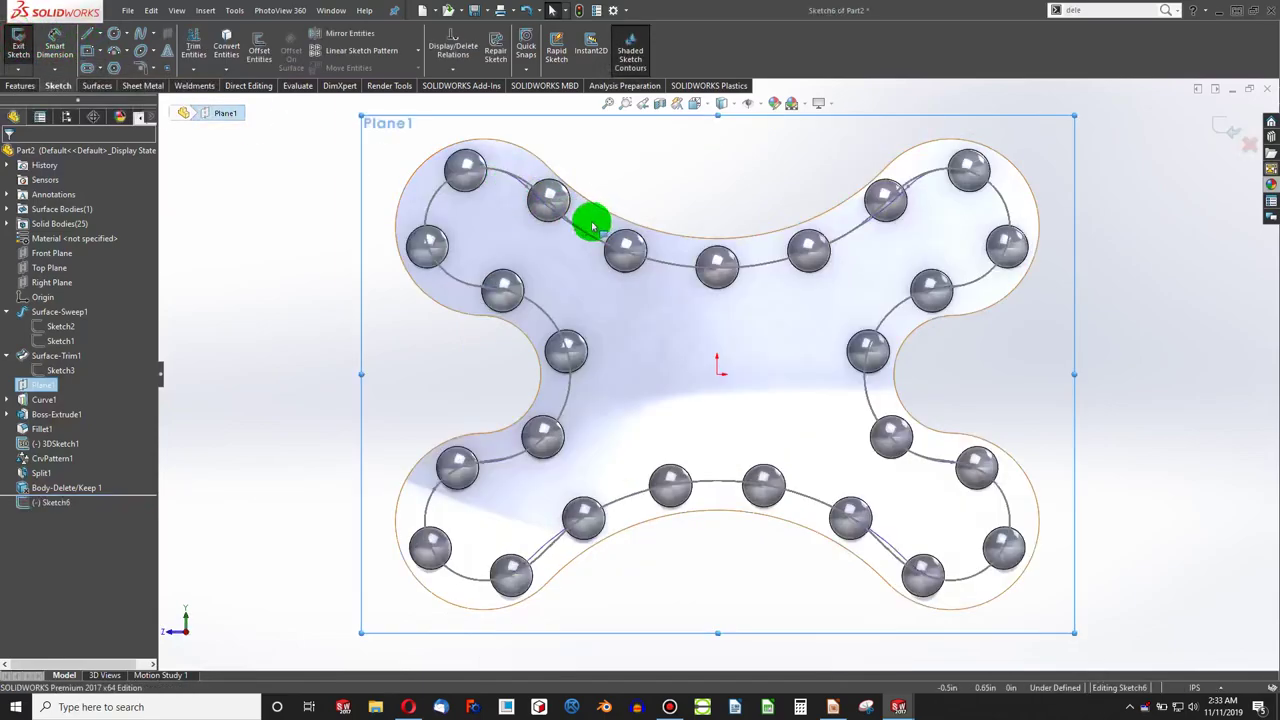
click(592, 227)
click(89, 67)
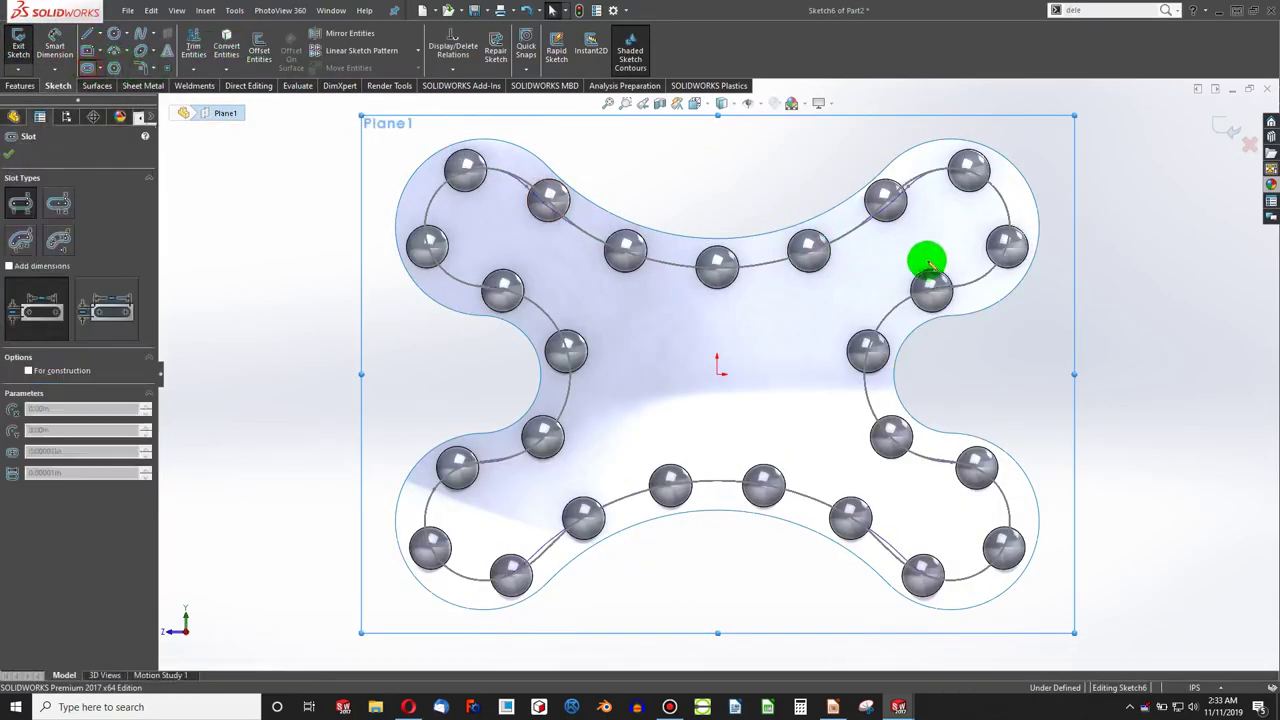
click(935, 231)
click(812, 313)
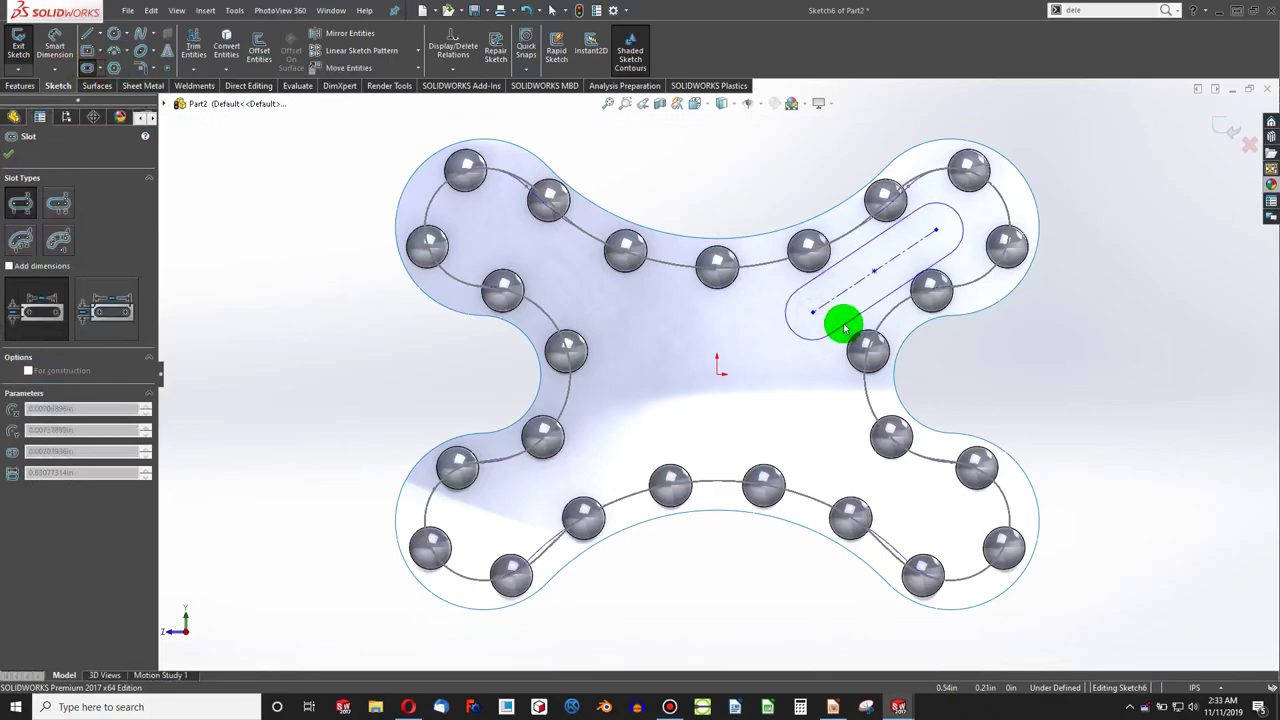
click(841, 322)
key(Escape)
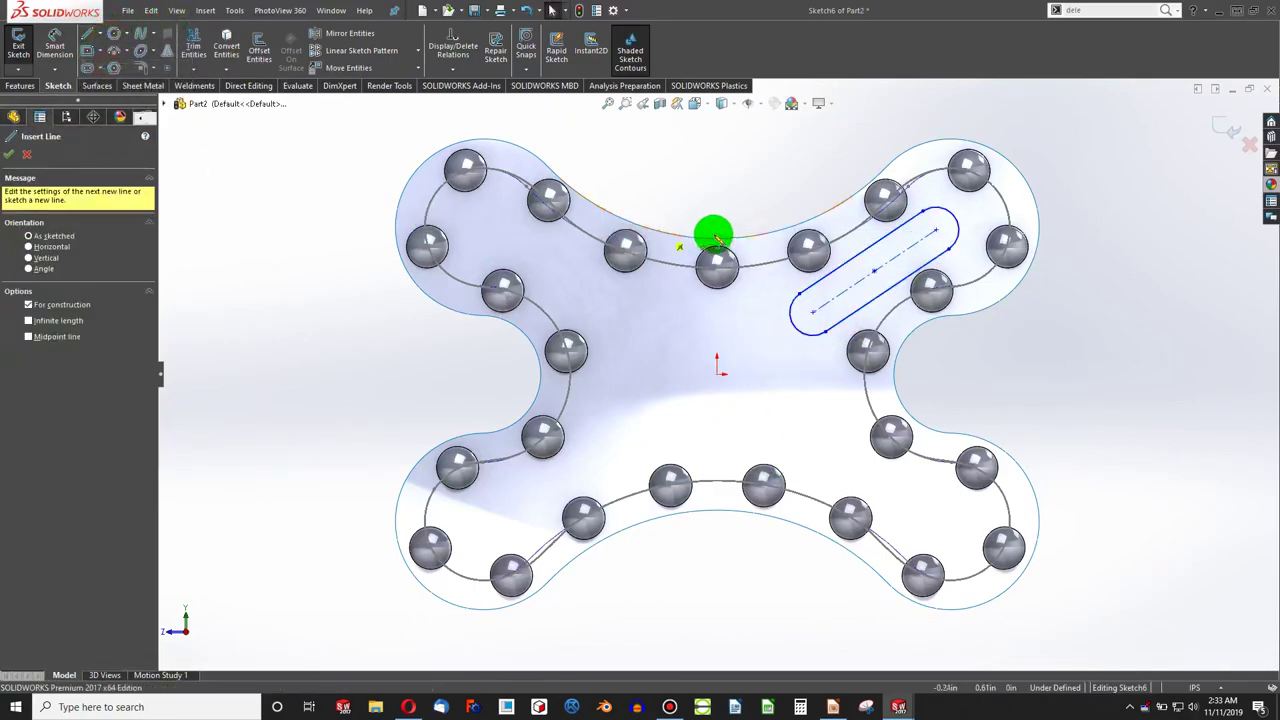
Step: Draw a vertical centerline from the origin to the plate's upper edge and a horizontal one to its right edge
click(716, 368)
click(719, 242)
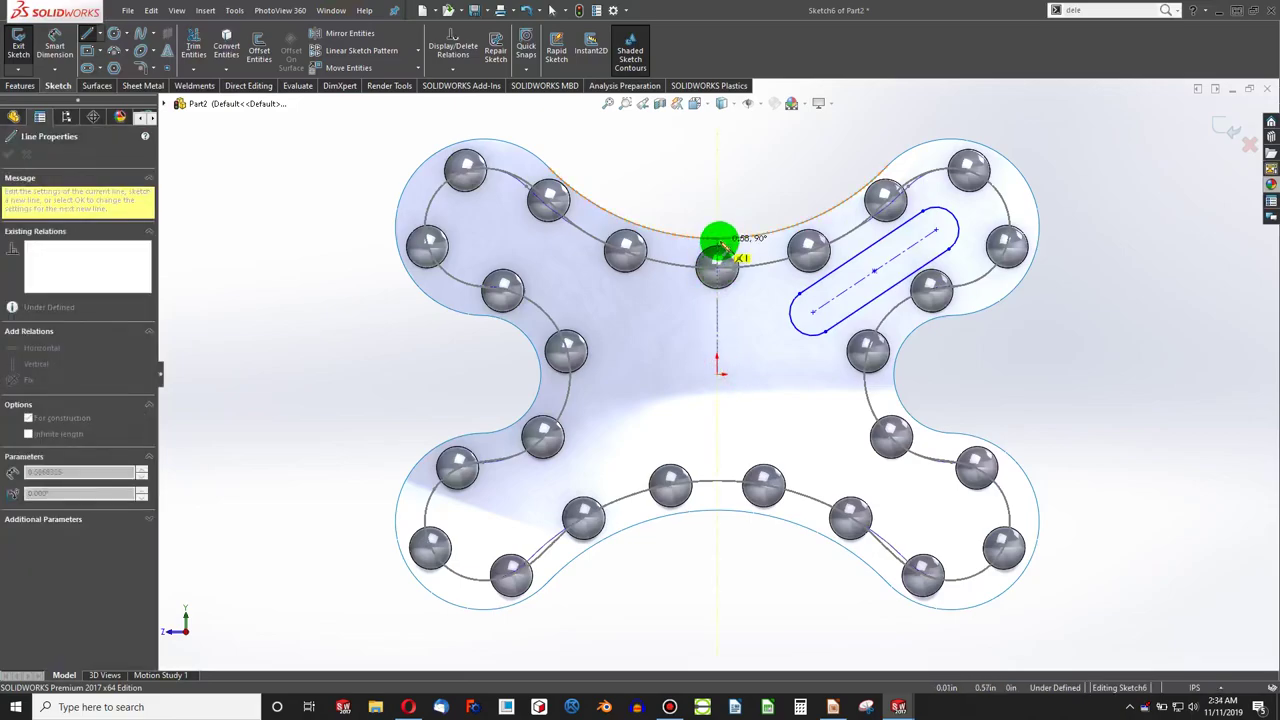
double_click(757, 309)
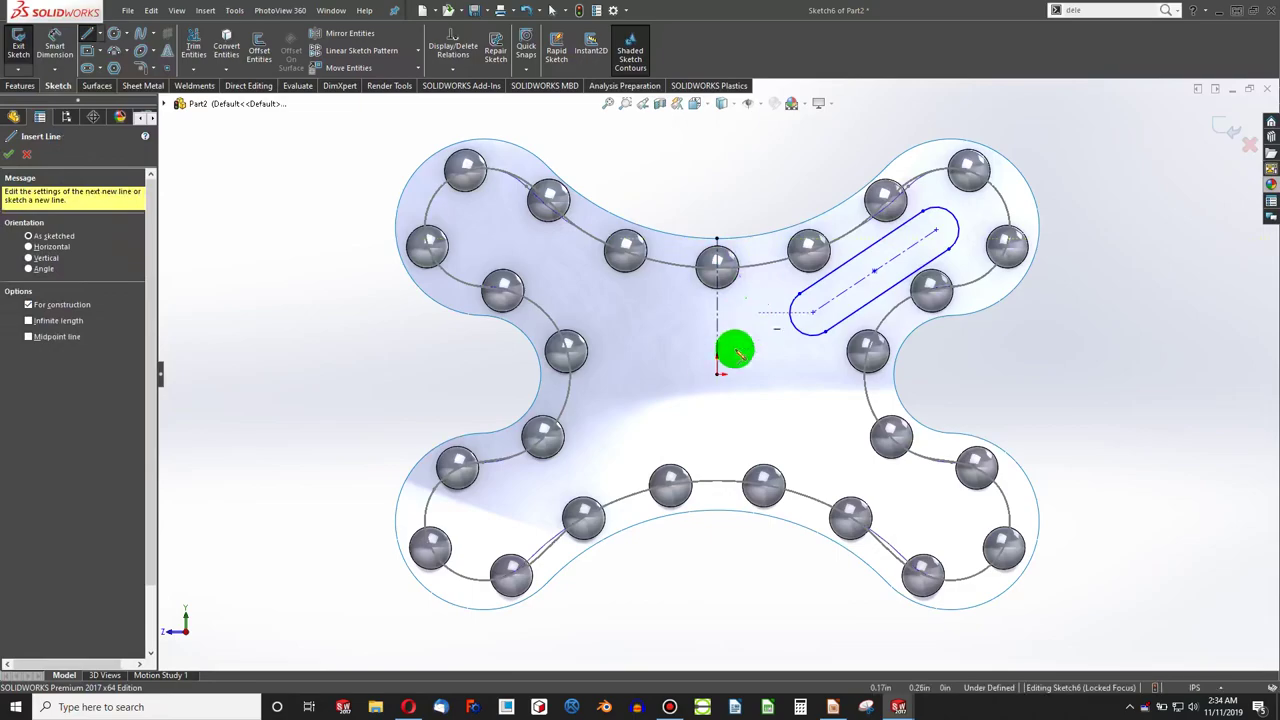
mouse_move(800, 393)
mouse_down()
mouse_move(897, 388)
mouse_move(893, 374)
mouse_up()
key(Escape)
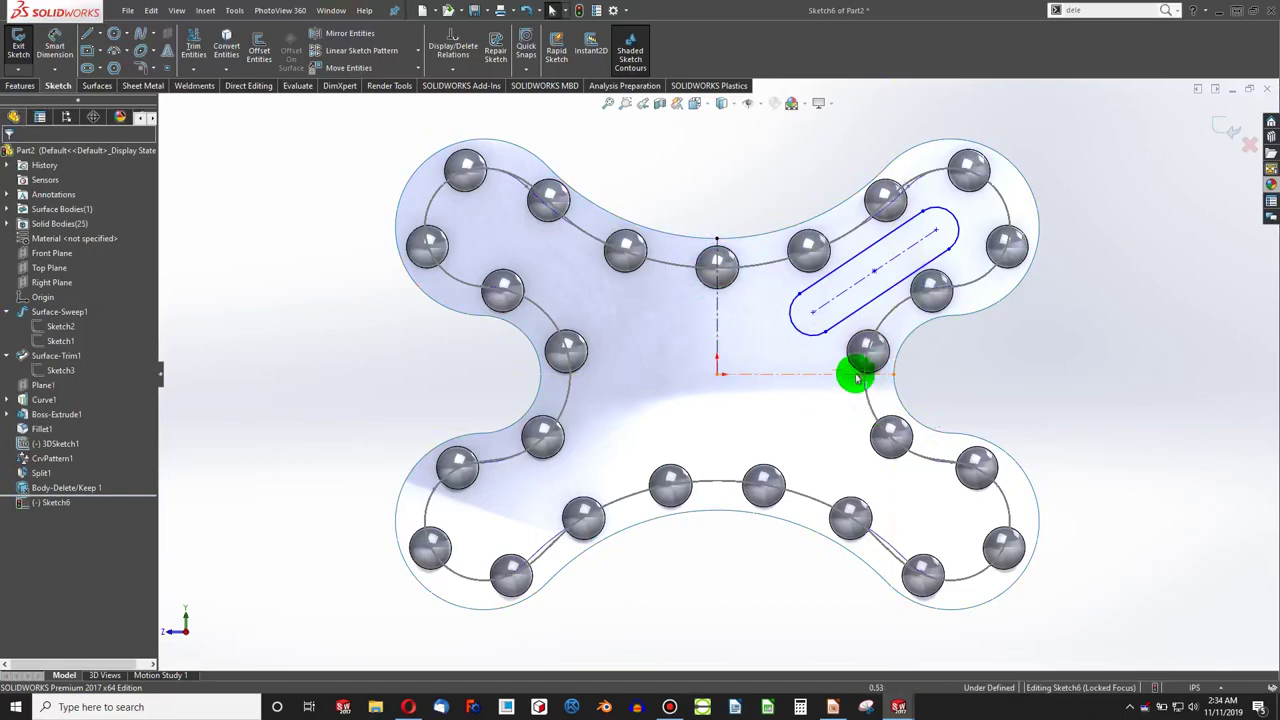
Step: Dimension the slot's center point 0.45 in above the horizontal centerline
scroll(934, 294, down, 3)
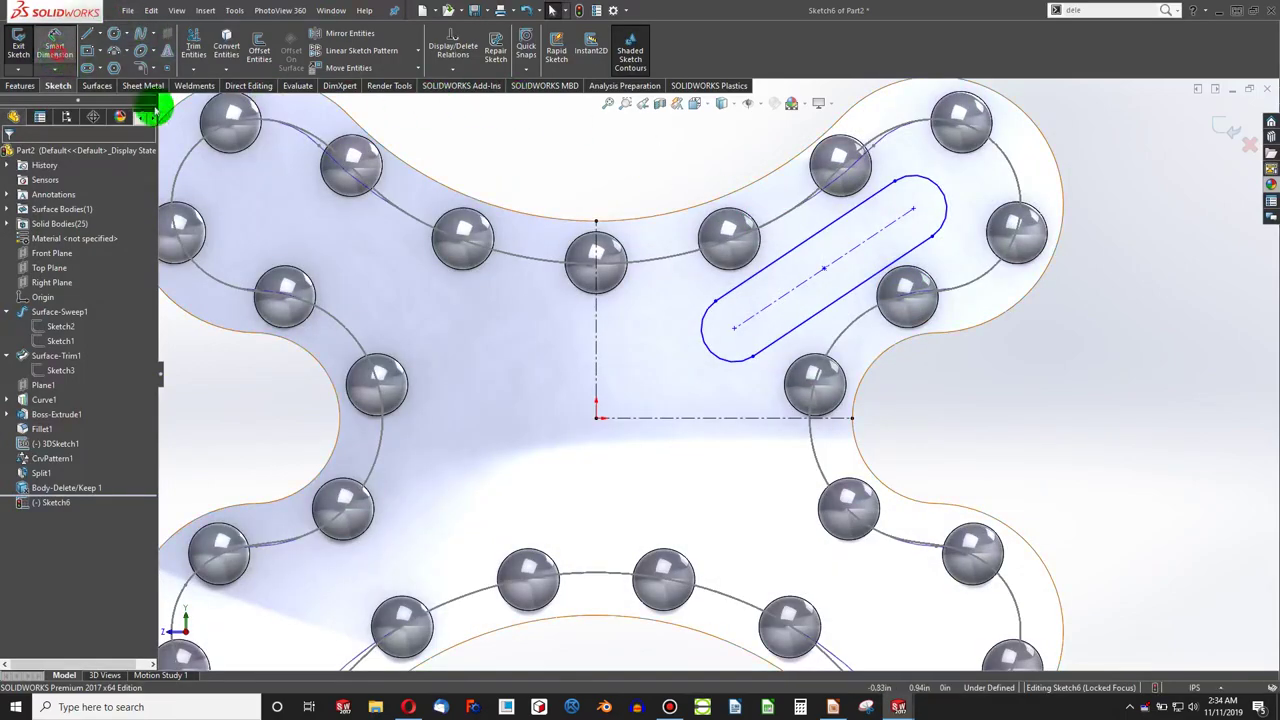
click(807, 284)
click(822, 271)
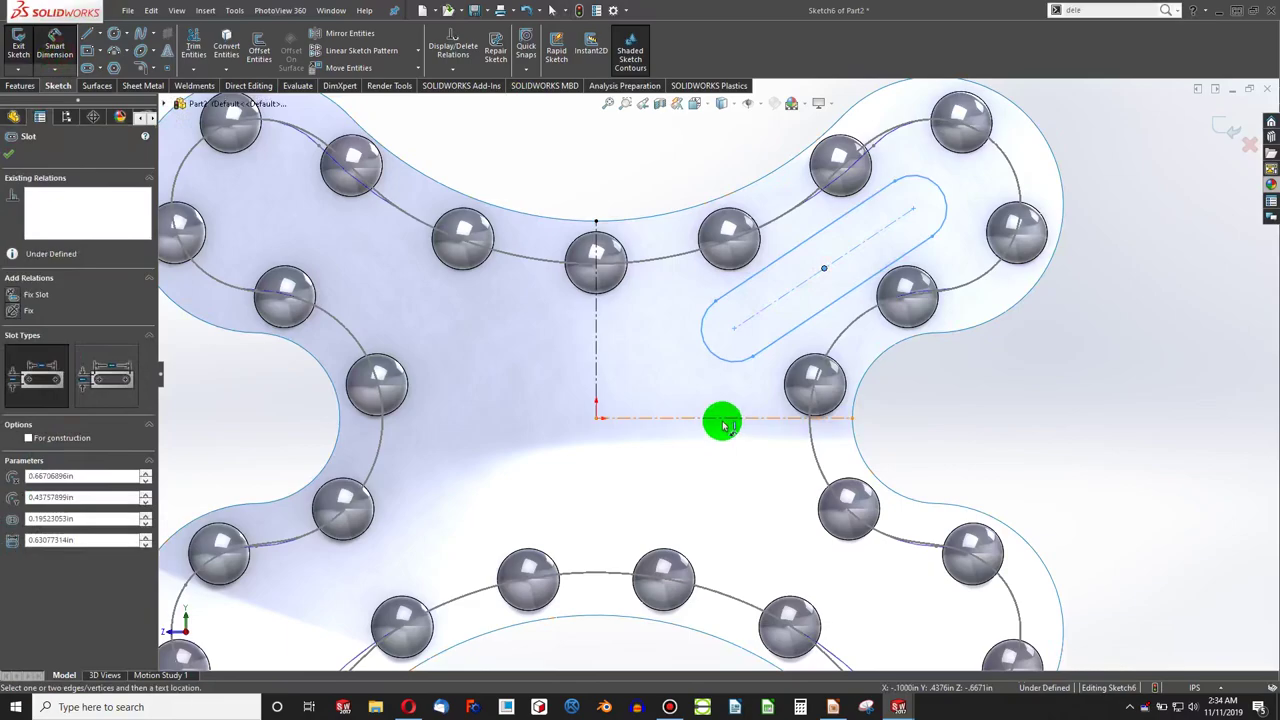
click(742, 420)
click(968, 373)
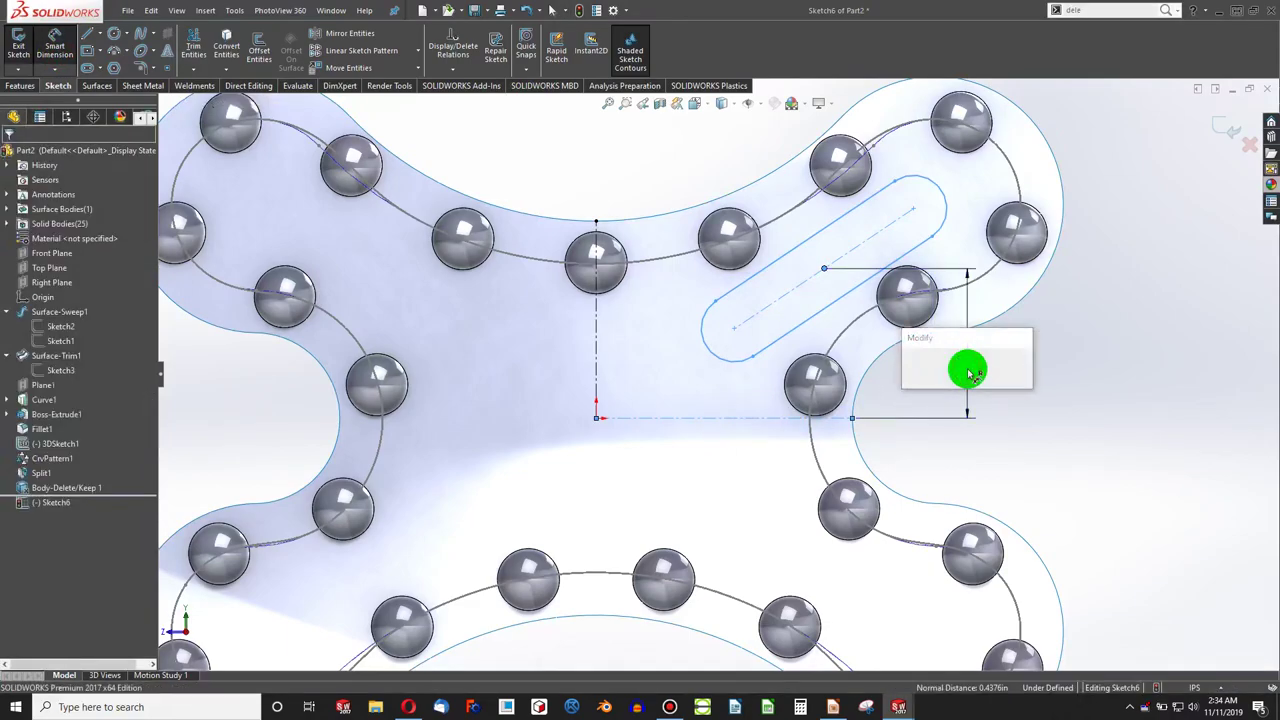
key(Return)
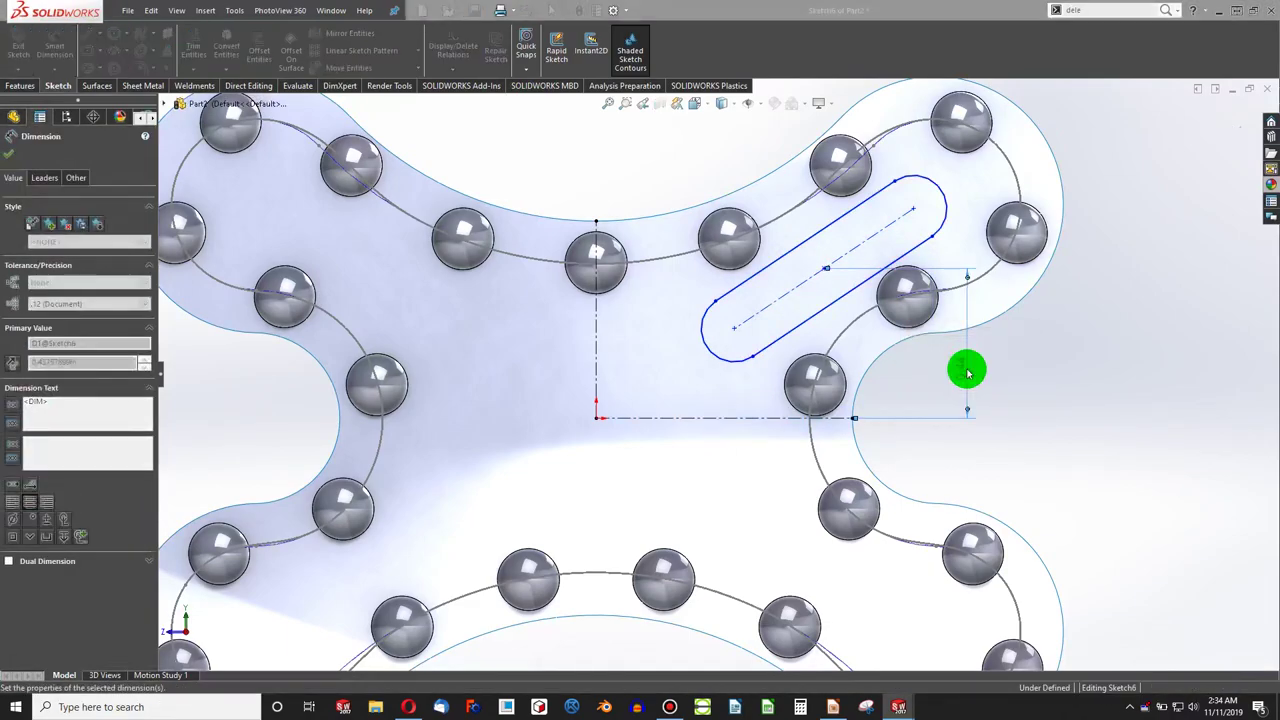
Step: Dimension the slot's center point 0.675 in from the vertical centerline
click(823, 265)
click(760, 418)
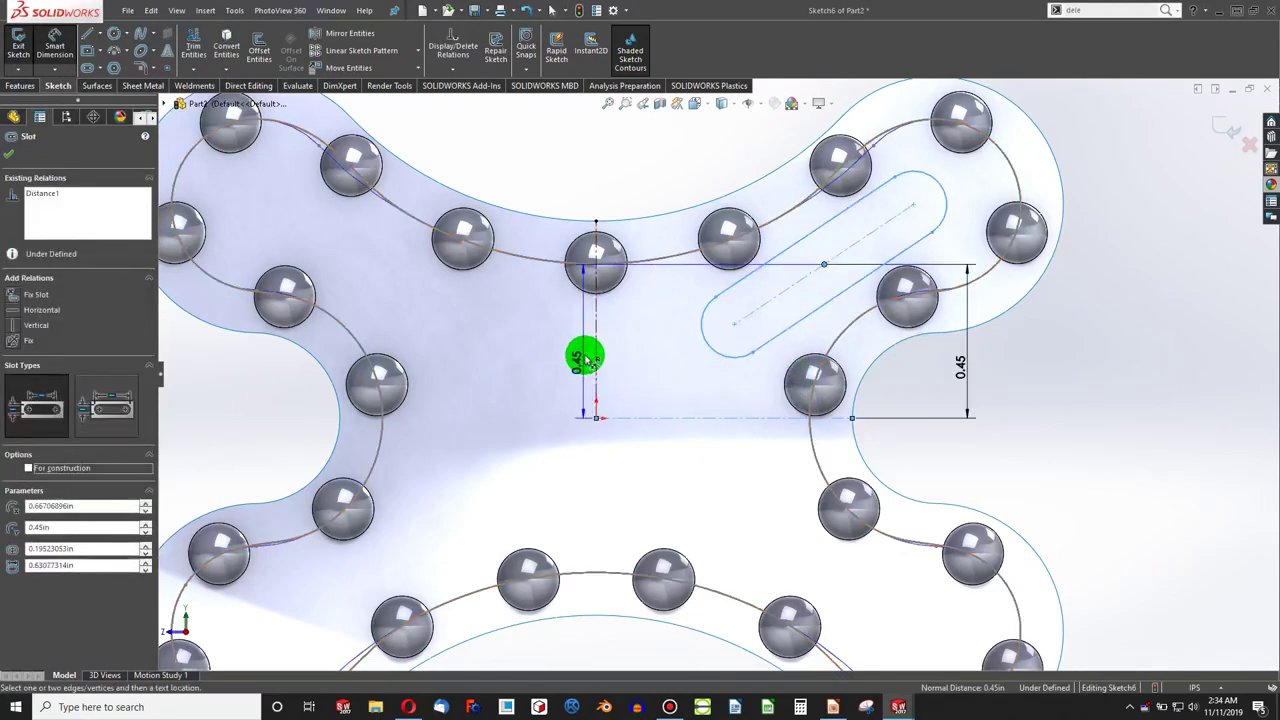
click(597, 305)
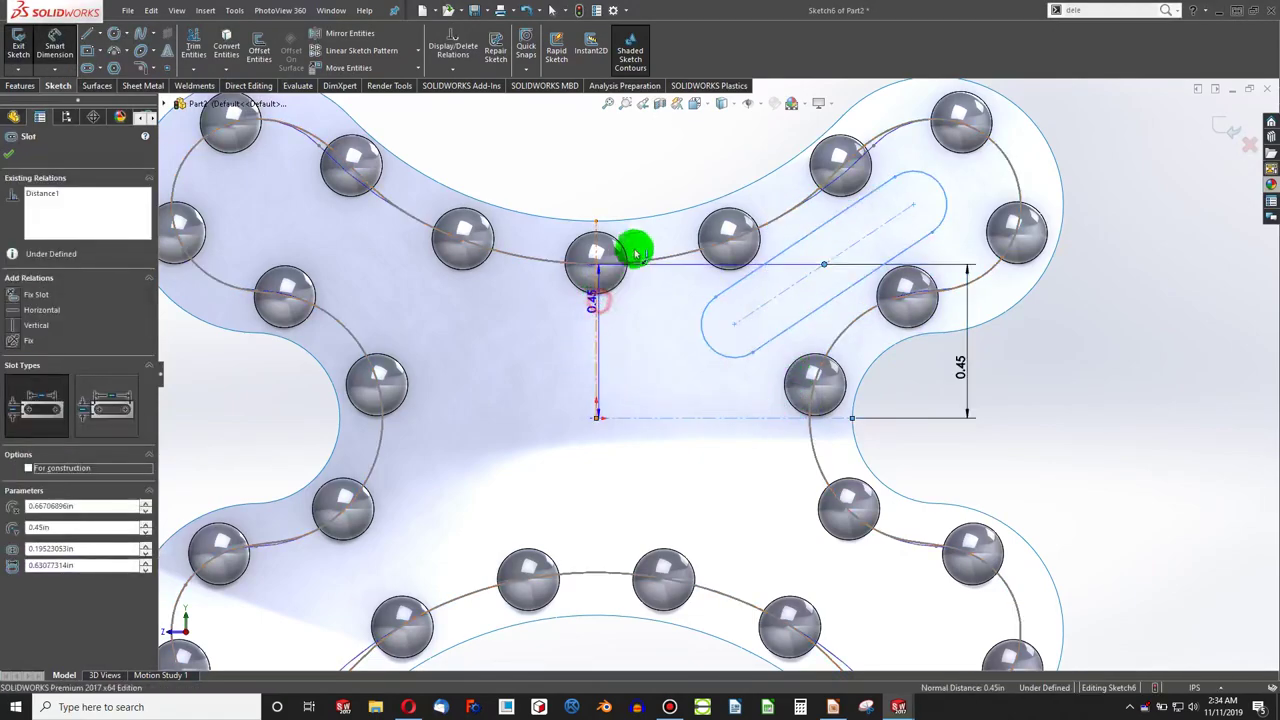
click(800, 256)
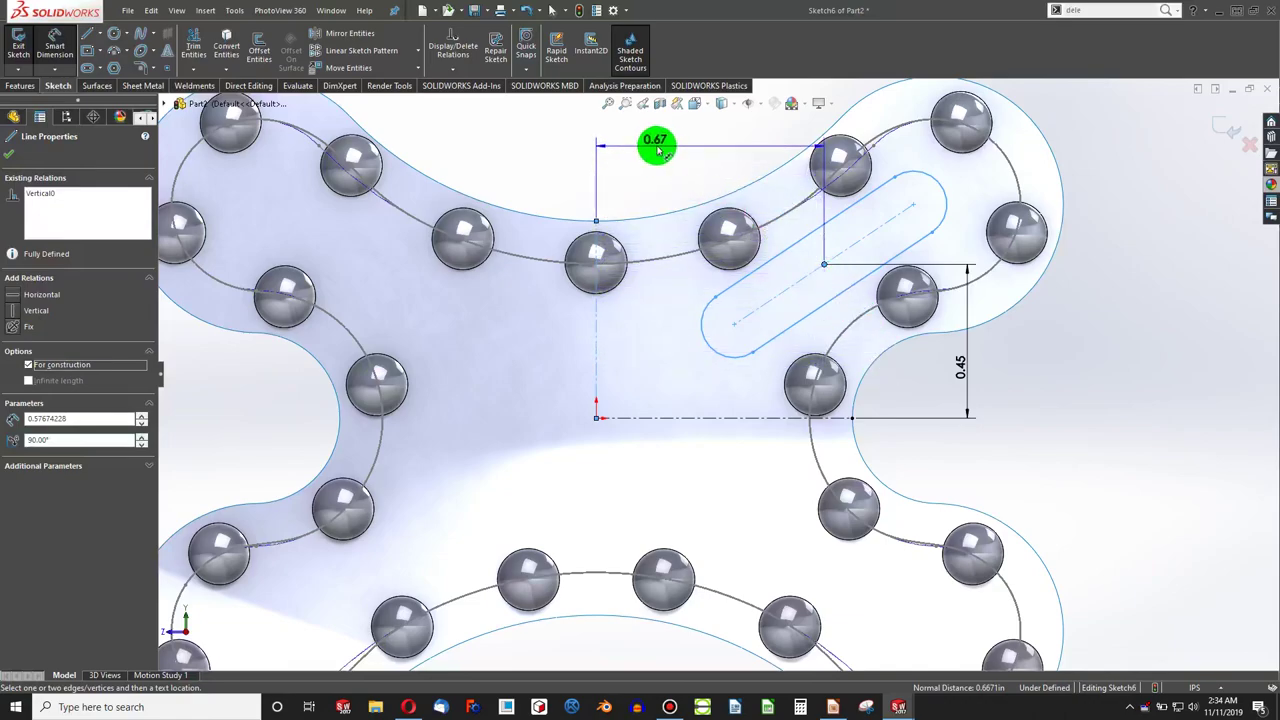
click(663, 145)
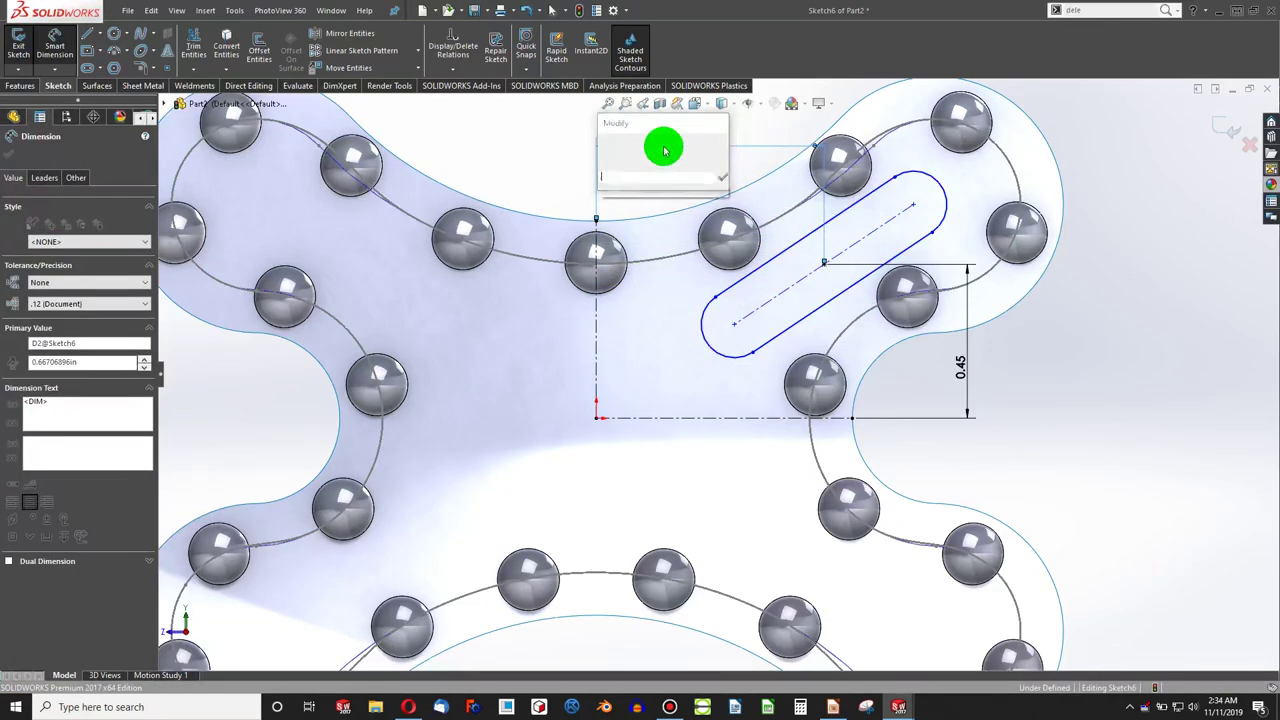
text(.675)
key(Return)
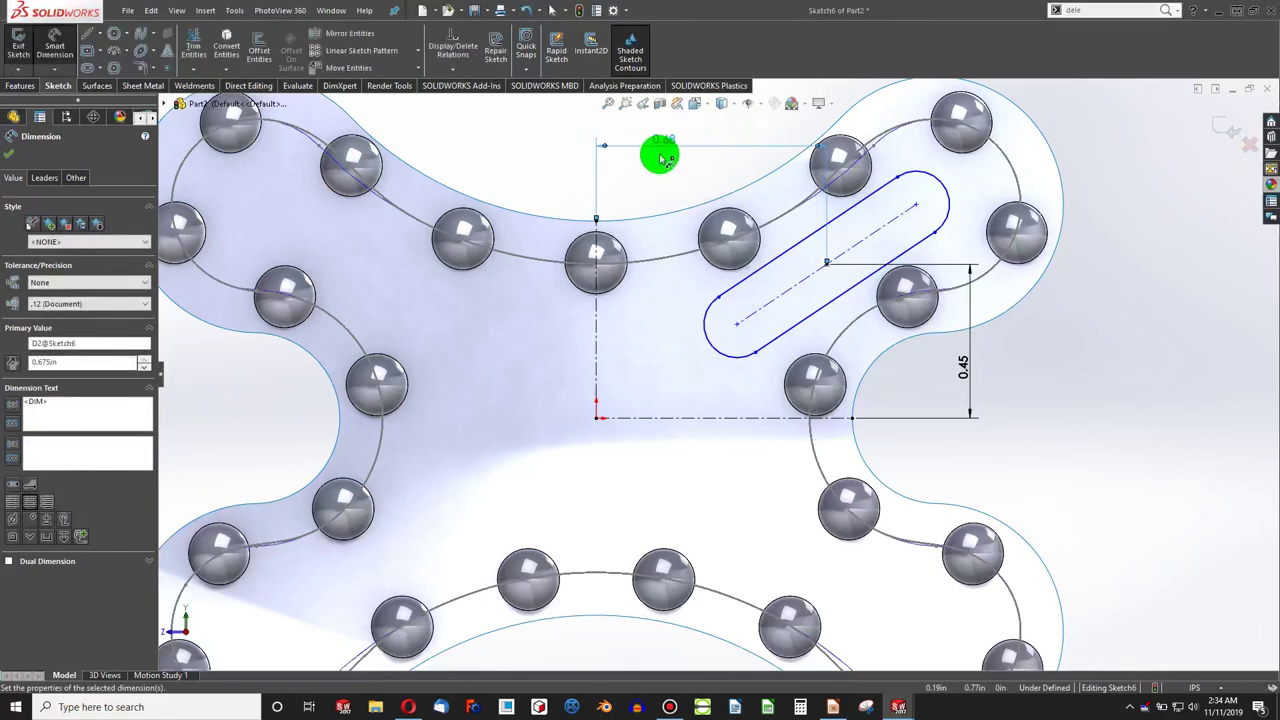
Step: Dimension the angle between the slot's straight edge and the vertical centerline as 55 degrees
click(765, 268)
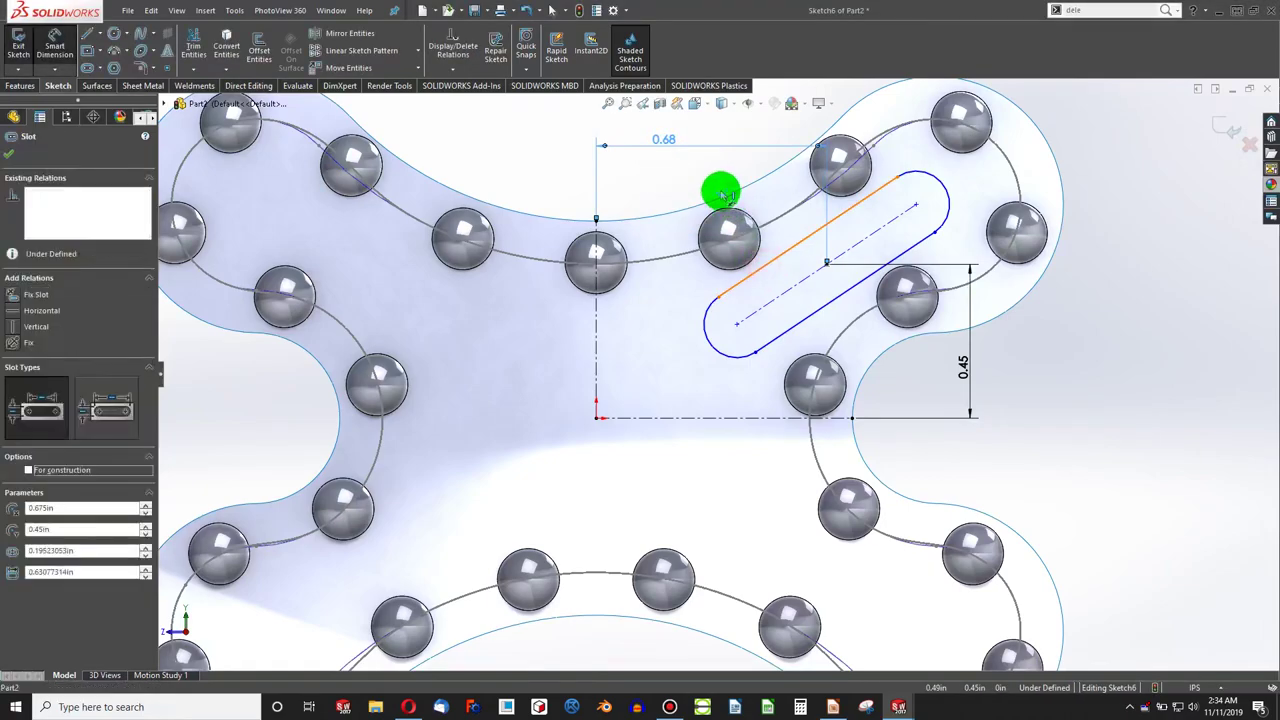
click(767, 200)
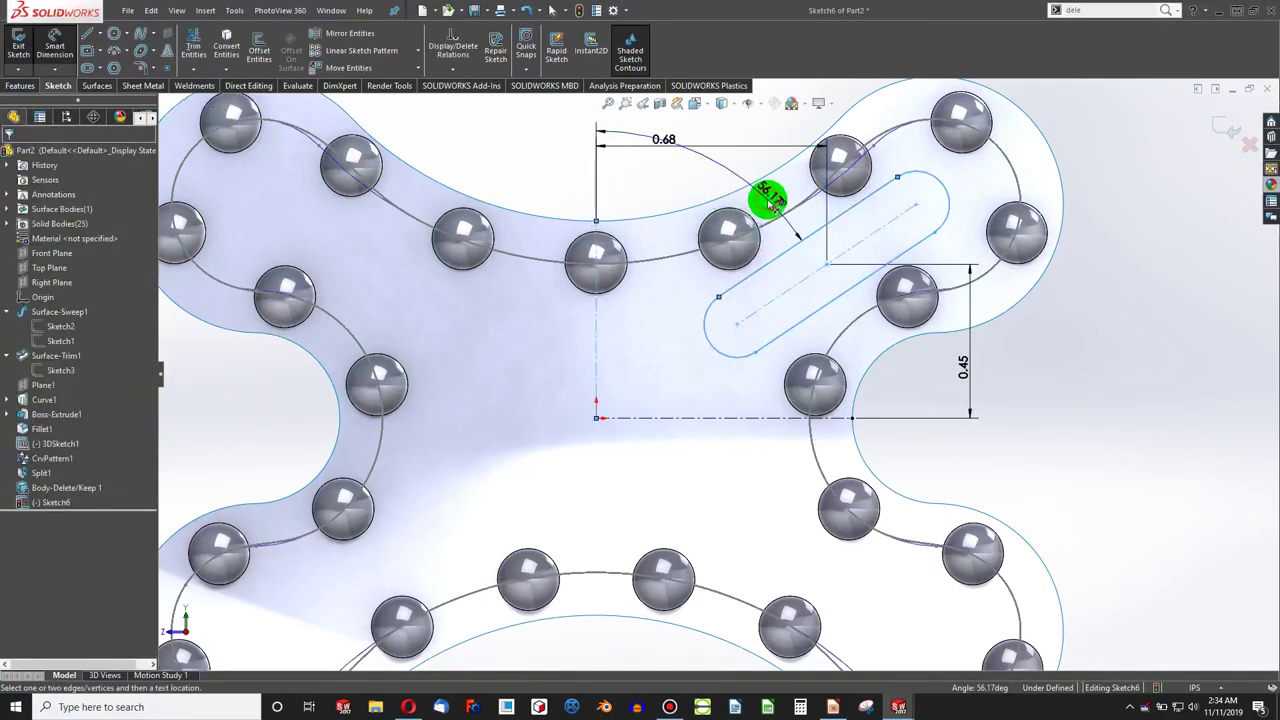
text(55)
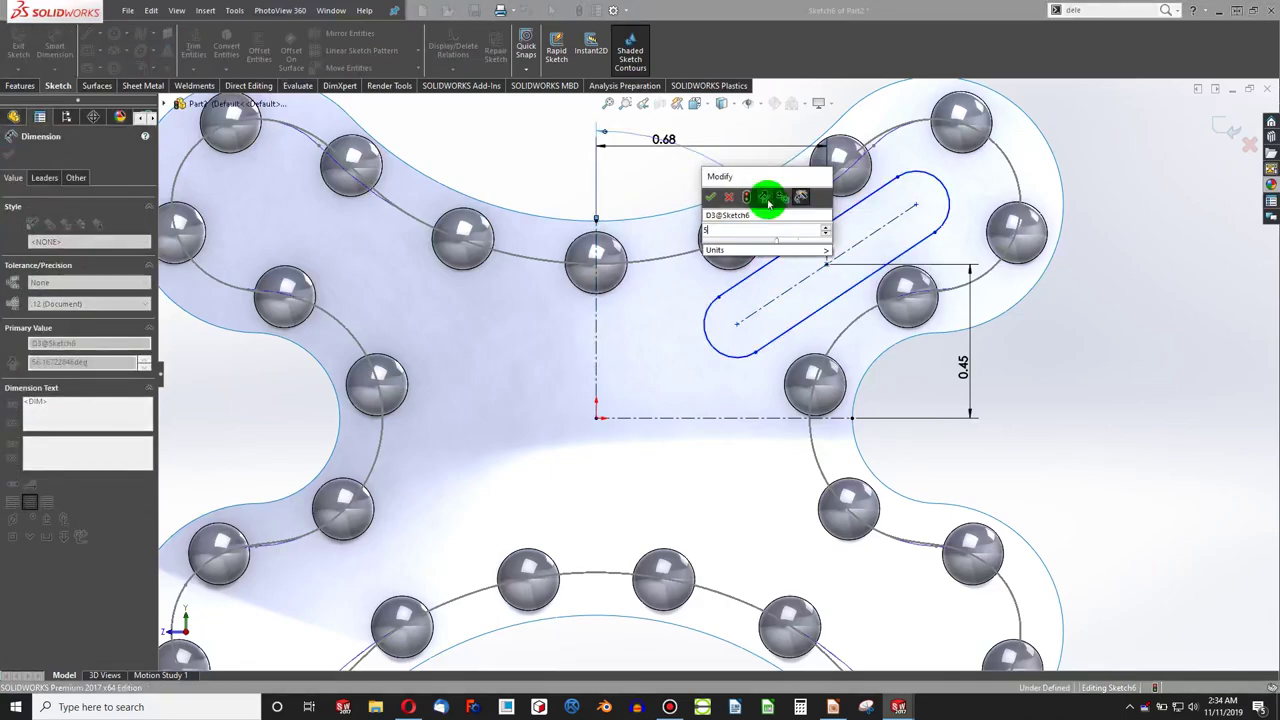
key(Return)
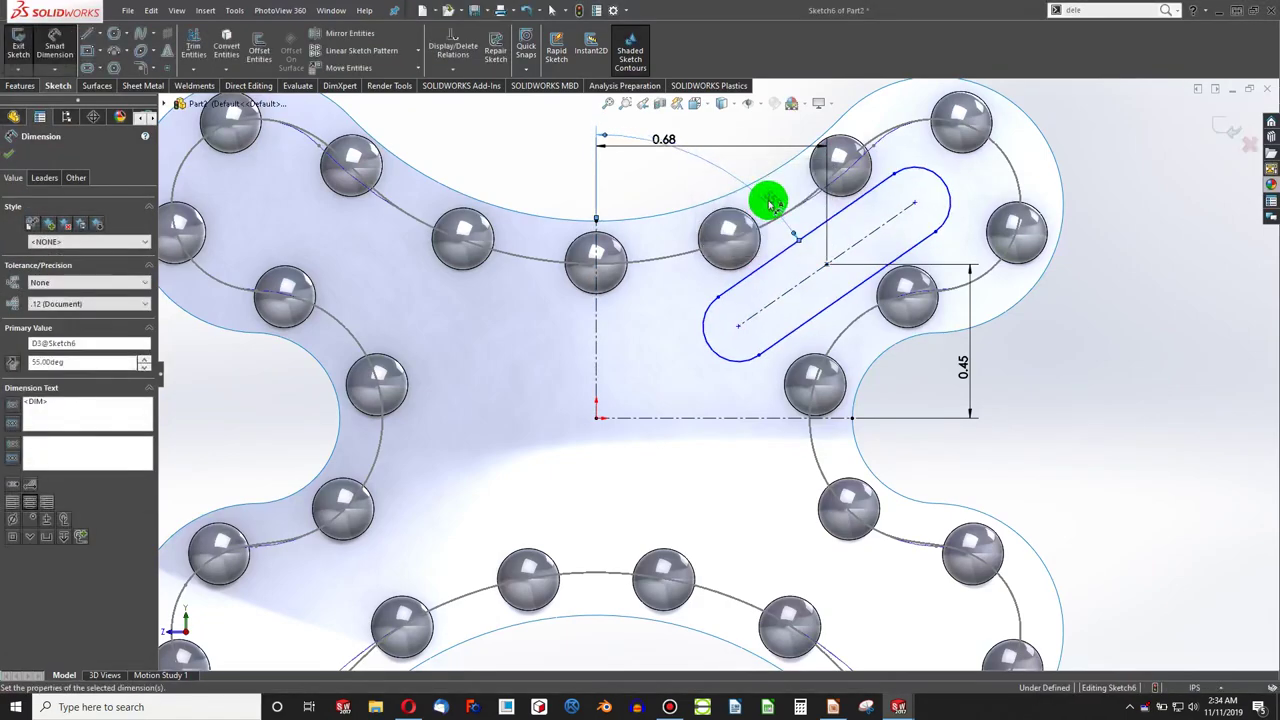
Step: Dimension the slot's width between its two straight edges as 0.2 in
drag(760, 277, 822, 313)
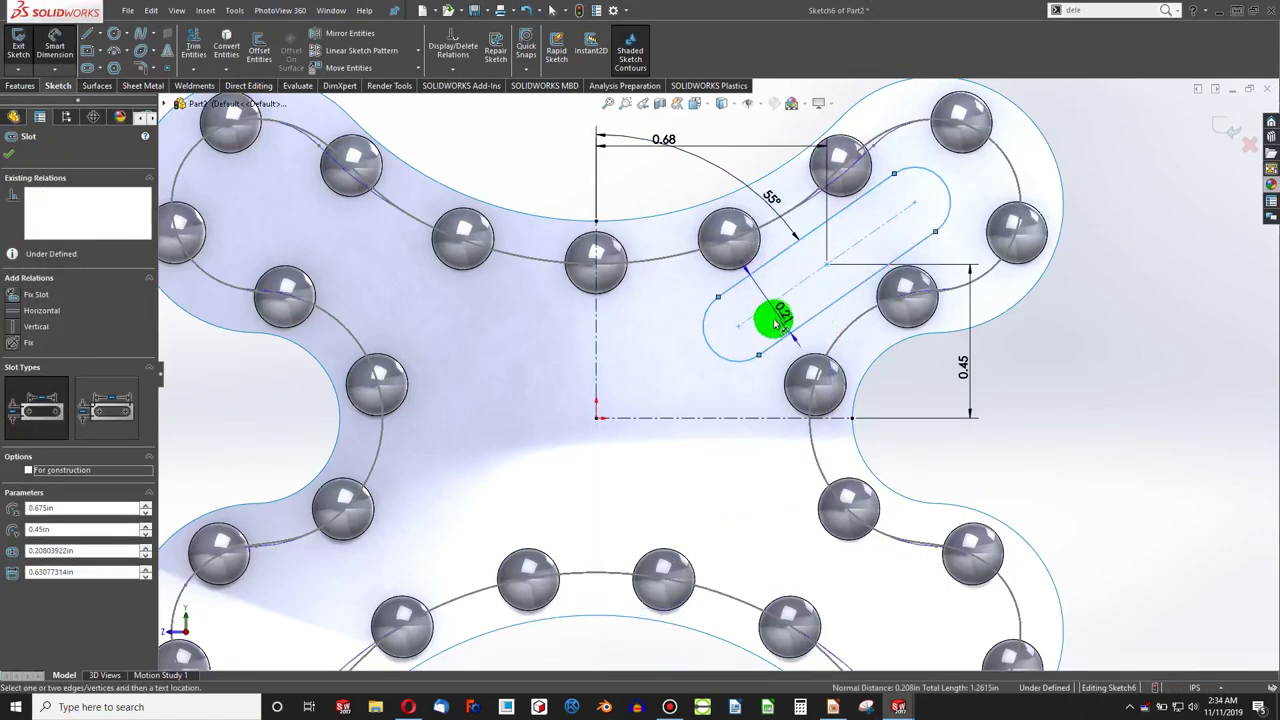
double_click(771, 320)
text(0.2)
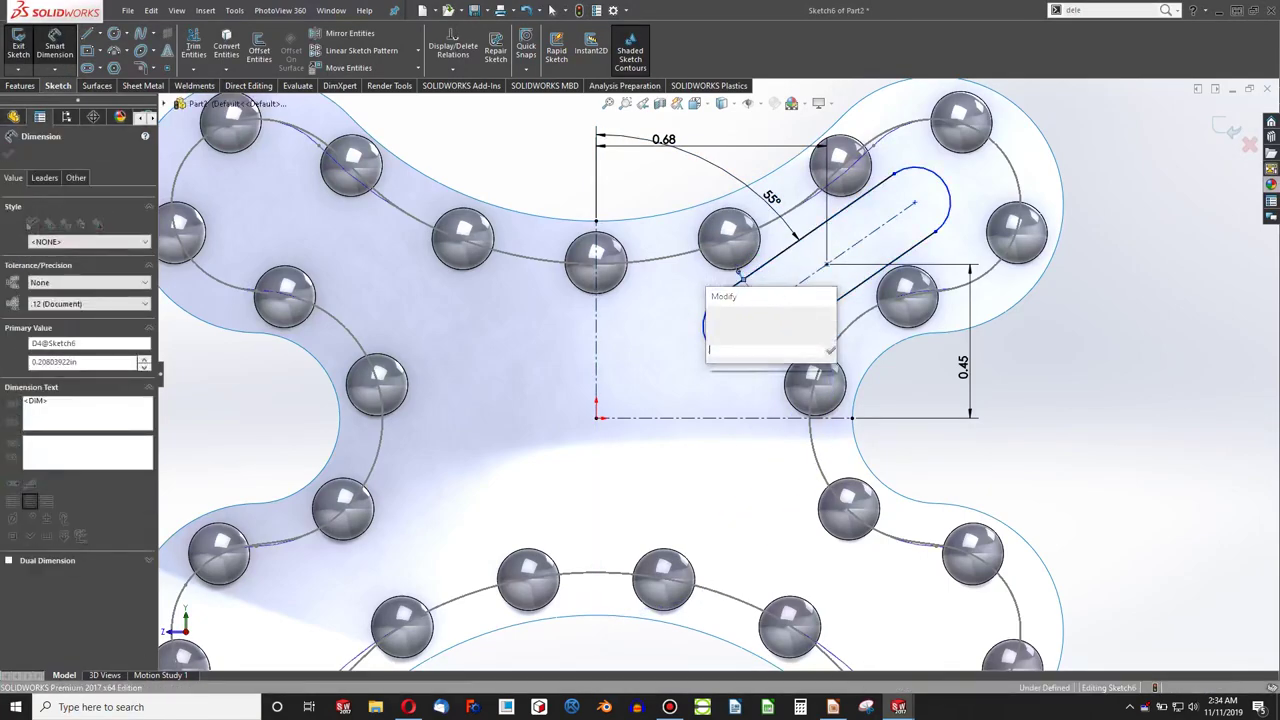
key(Return)
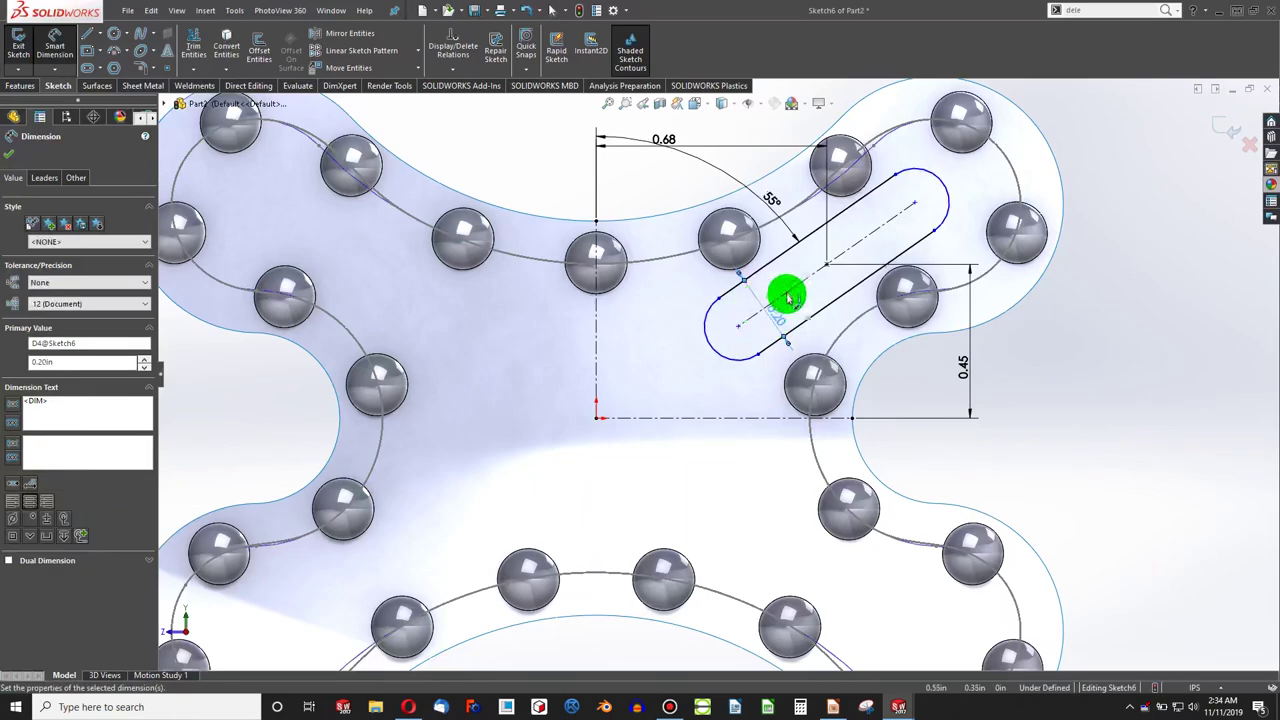
Step: Dimension the slot's center-to-center length as 0.65 in
drag(792, 284, 720, 160)
double_click(716, 164)
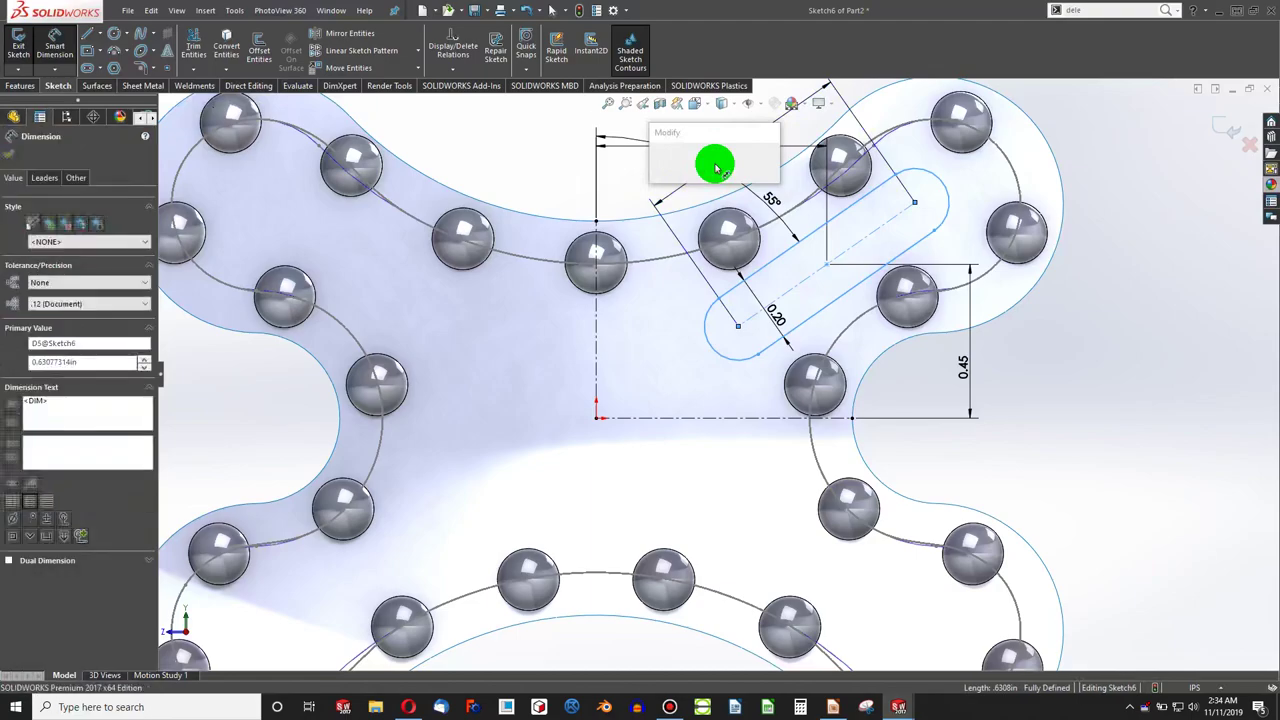
key(Return)
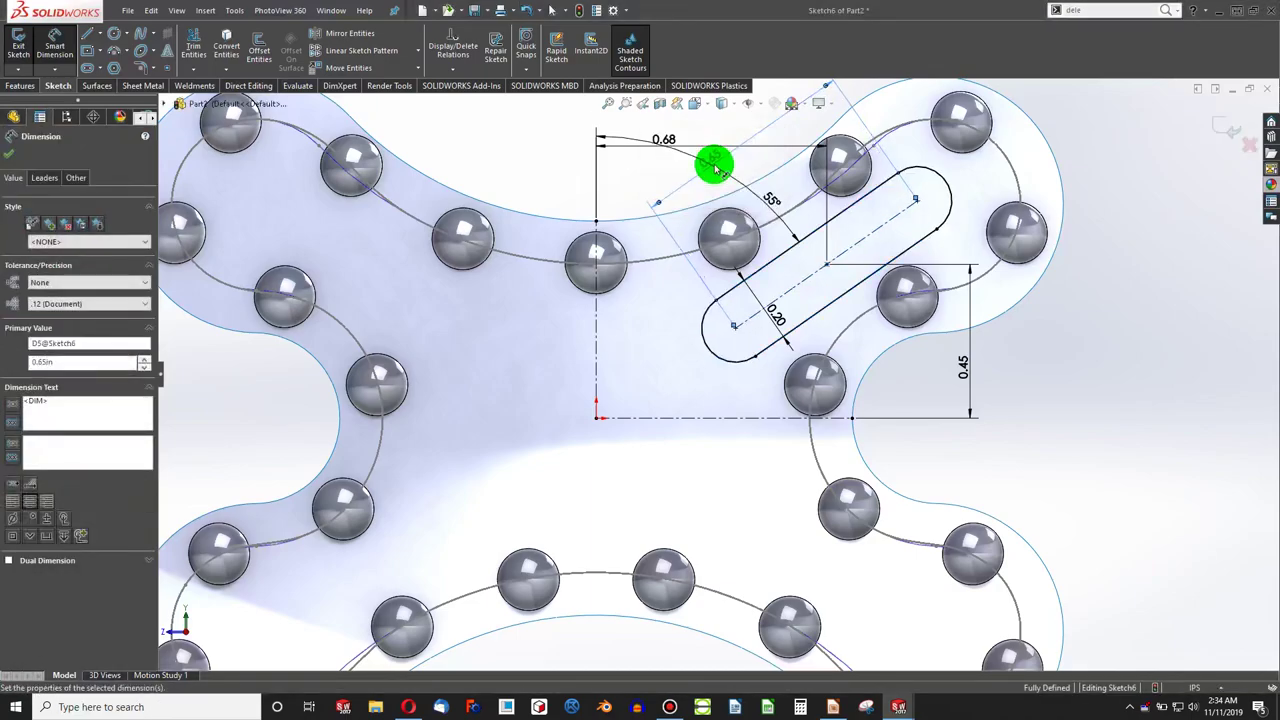
scroll(766, 349, down, 1)
scroll(766, 349, up, 2)
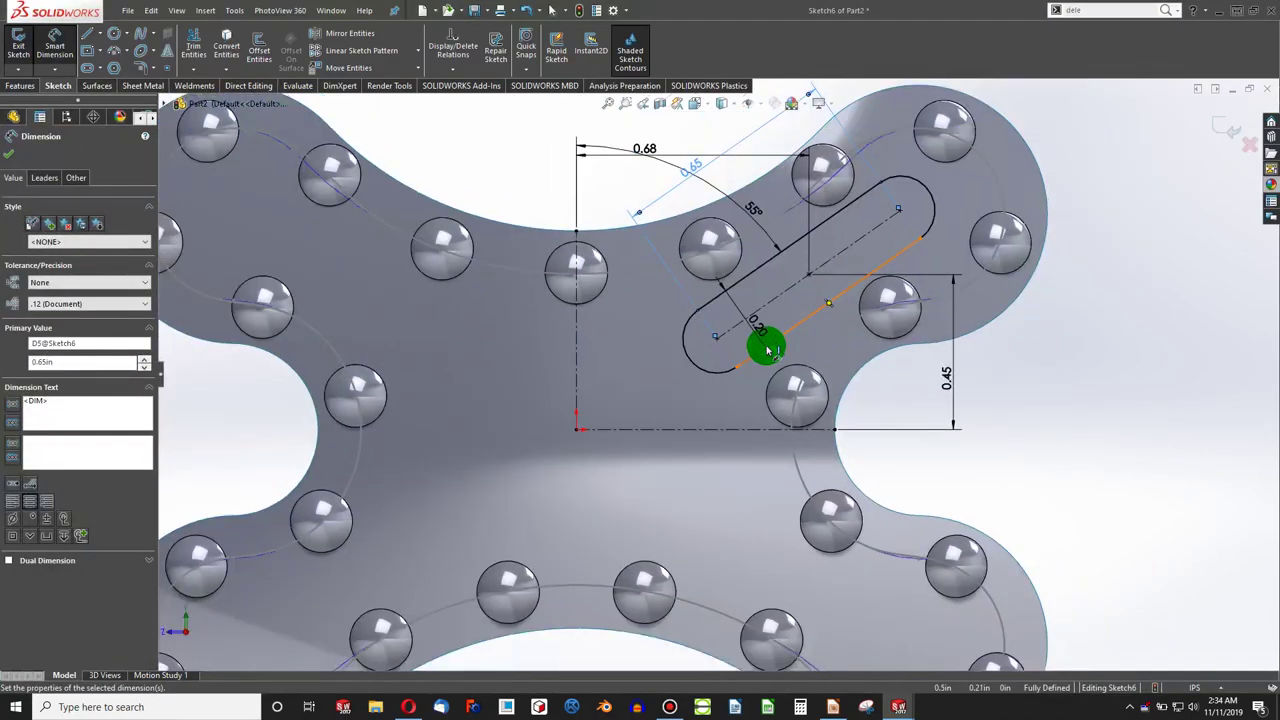
scroll(766, 349, down, 1)
key(Escape)
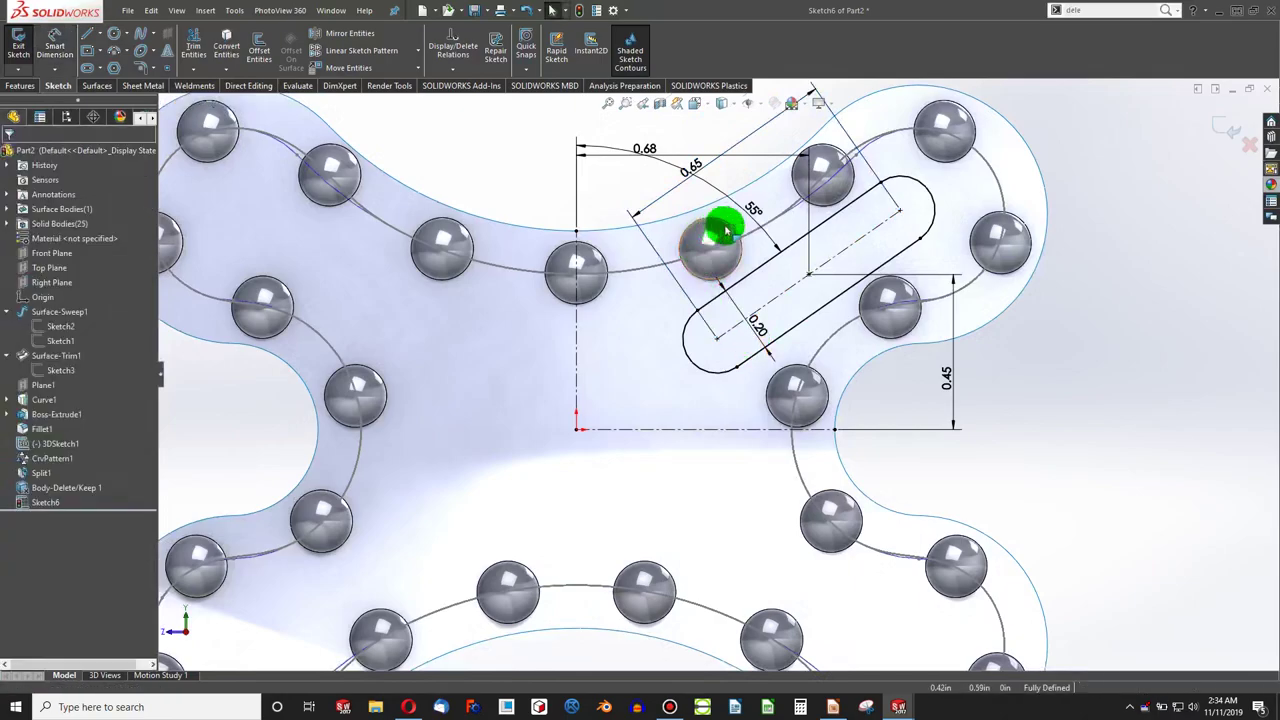
Step: Set the slot's center-to-center length to 0.5 in
click(691, 159)
double_click(691, 160)
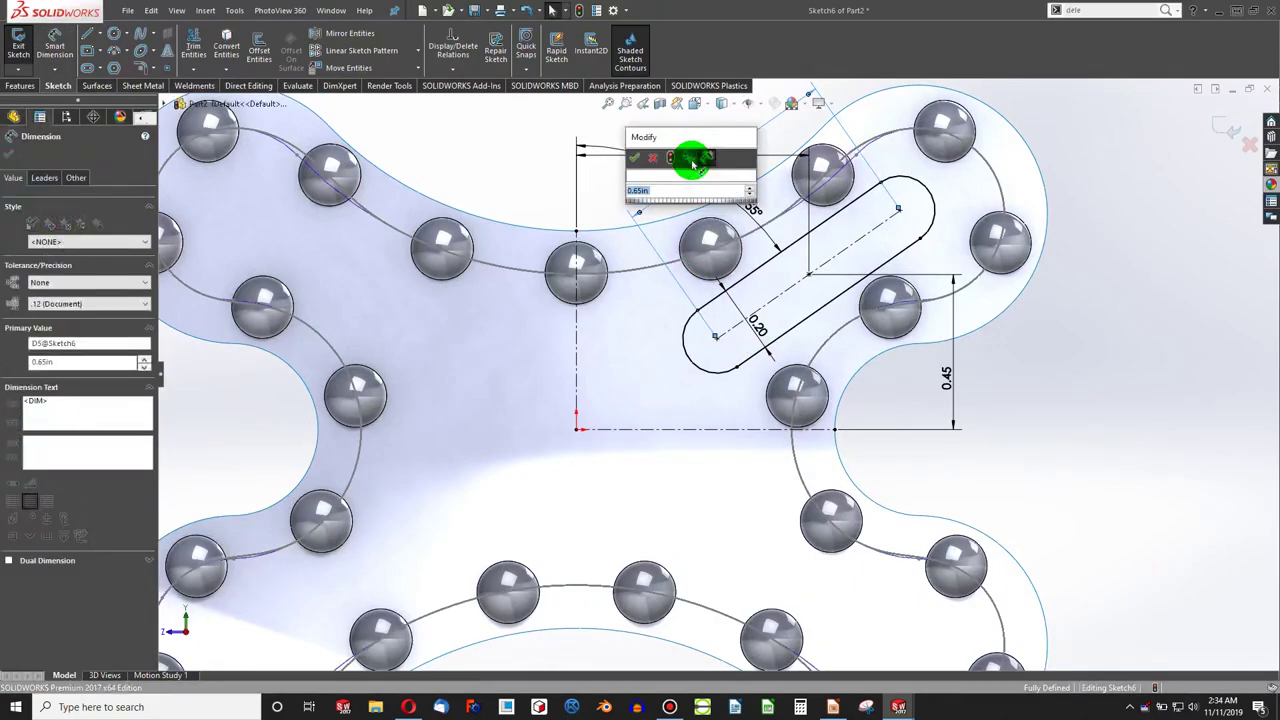
text(.6)
key(Return)
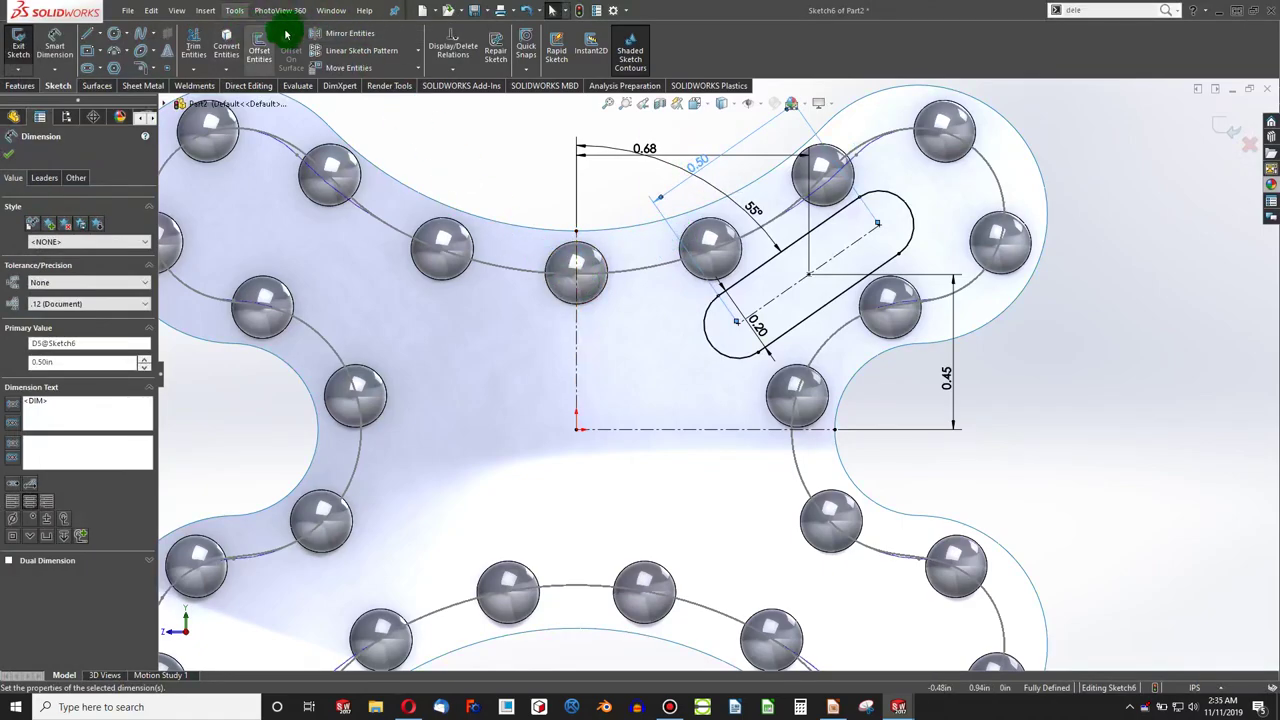
Step: Mirror the slot about the horizontal centerline to place a copy in the plate's lower-right arm
click(322, 34)
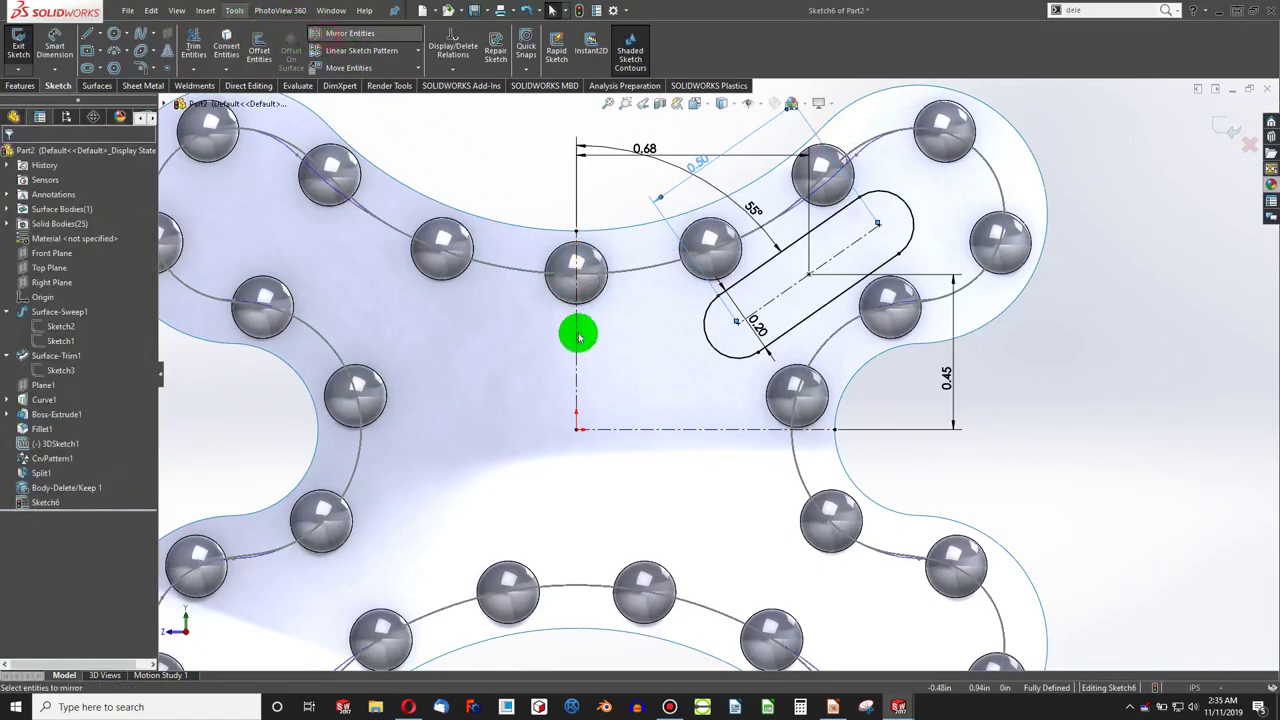
click(702, 357)
click(93, 310)
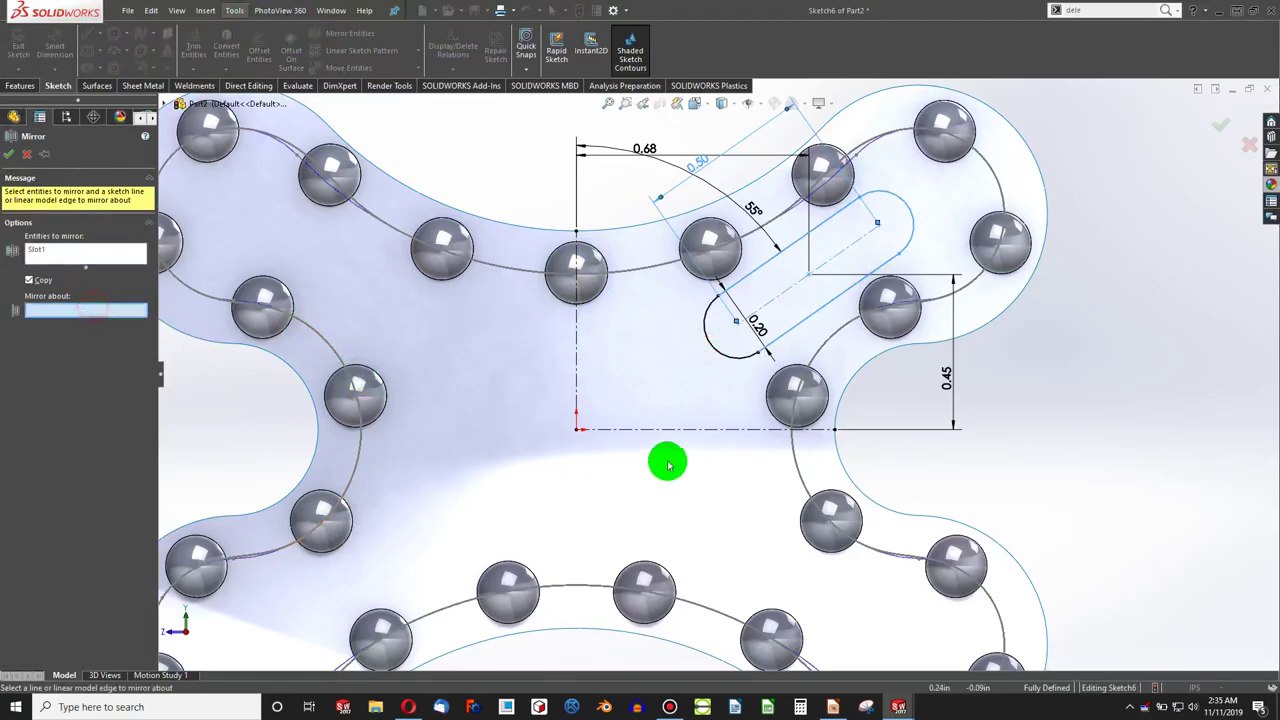
click(675, 428)
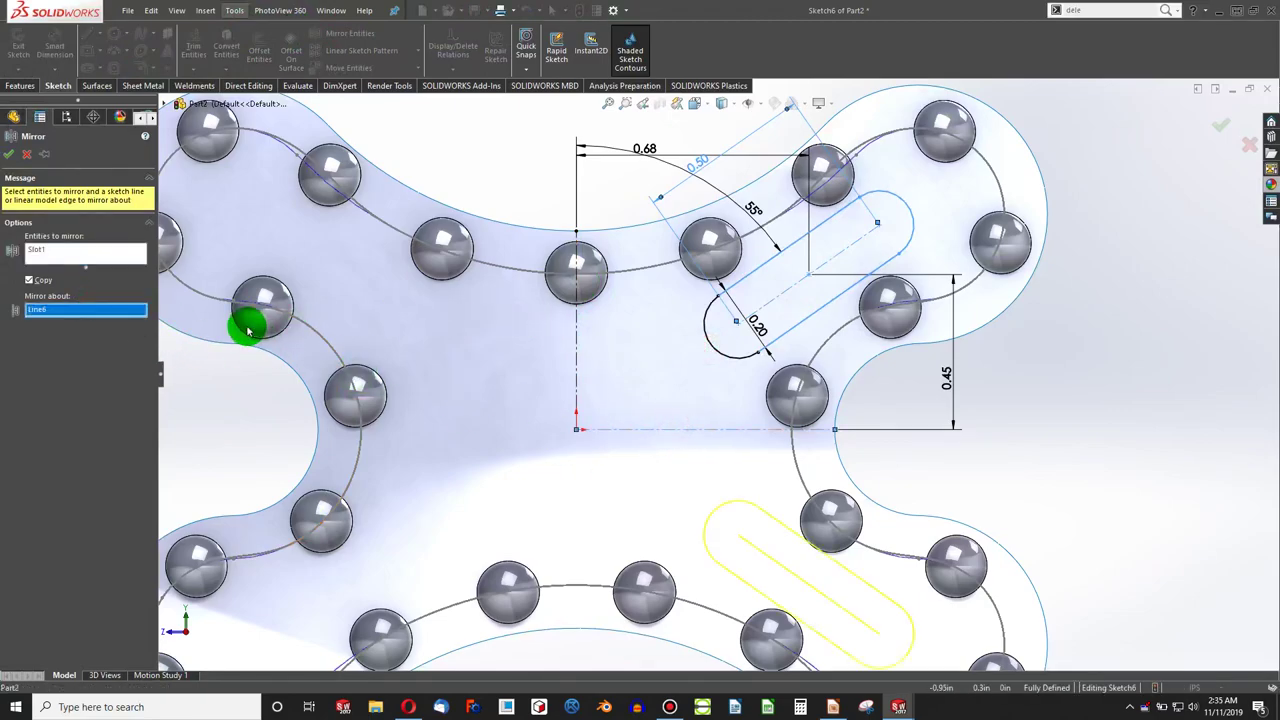
click(8, 155)
scroll(663, 420, down, 1)
scroll(682, 425, up, 3)
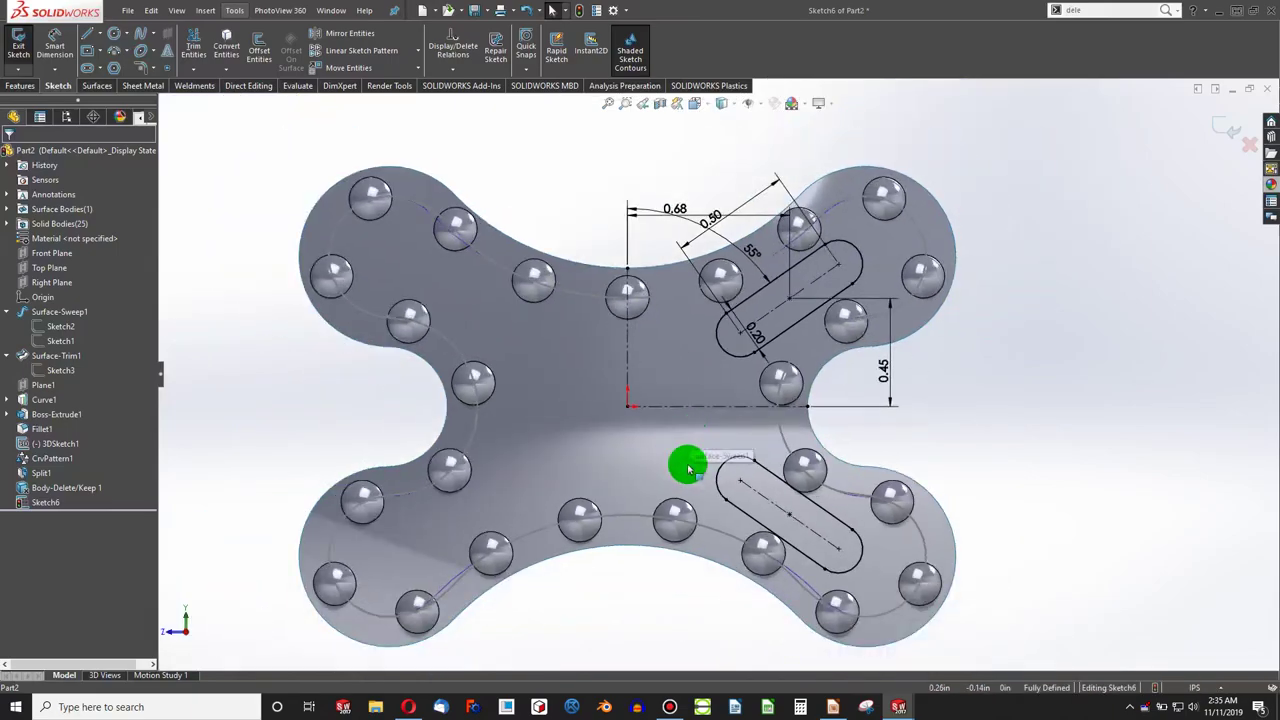
mouse_move(688, 465)
middle_down()
mouse_move(674, 500)
mouse_move(697, 463)
mouse_move(656, 494)
middle_up()
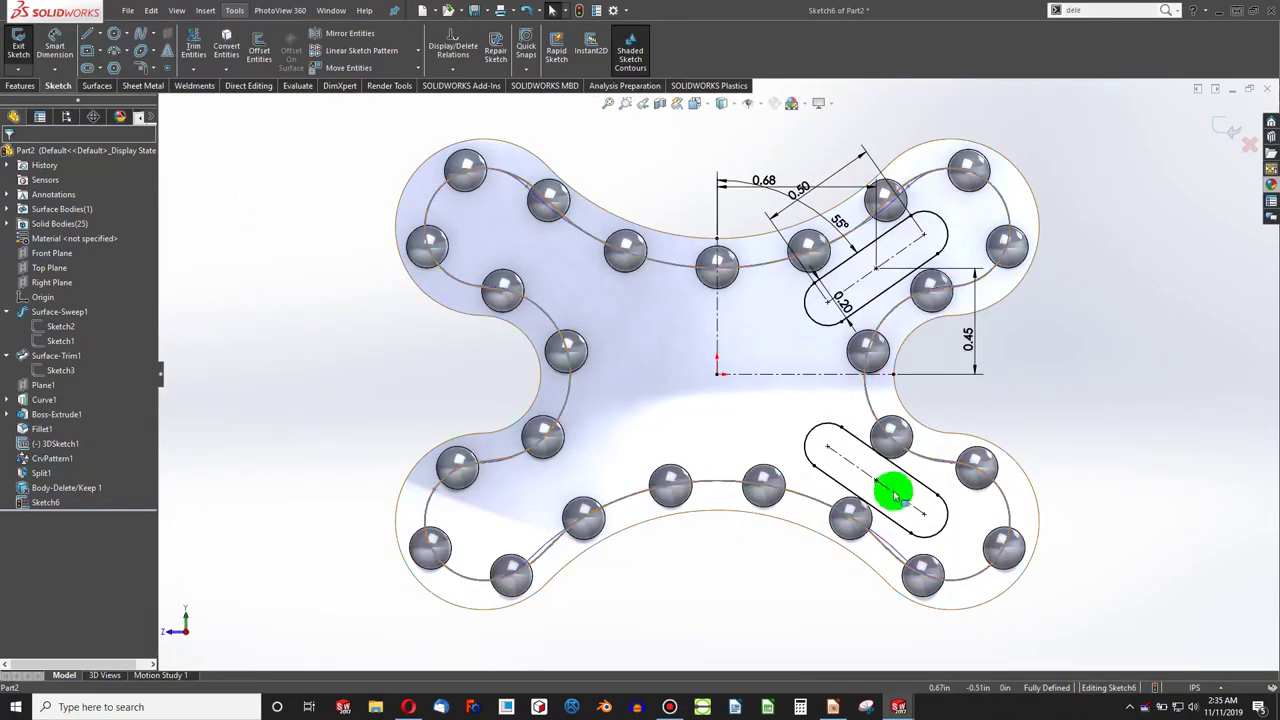
scroll(866, 471, down, 5)
scroll(786, 249, up, 6)
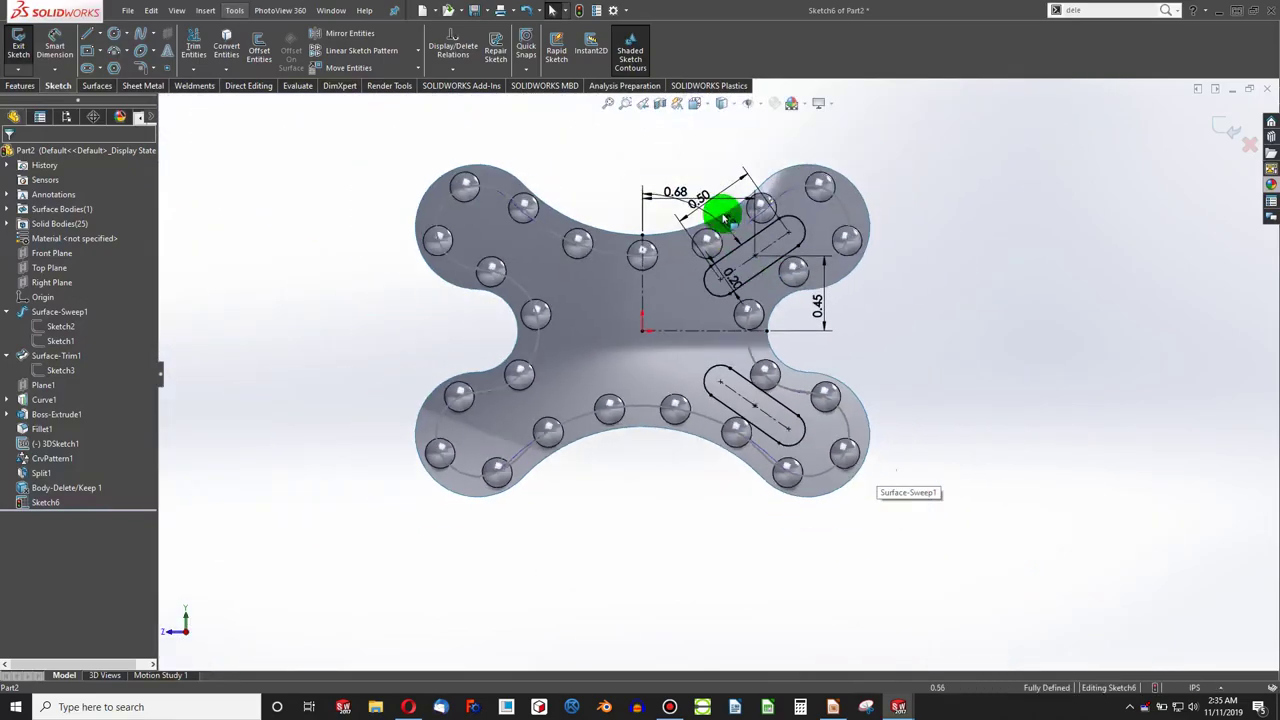
Step: Set the slot's width dimension to 0.175 in
scroll(737, 300, down, 5)
double_click(740, 357)
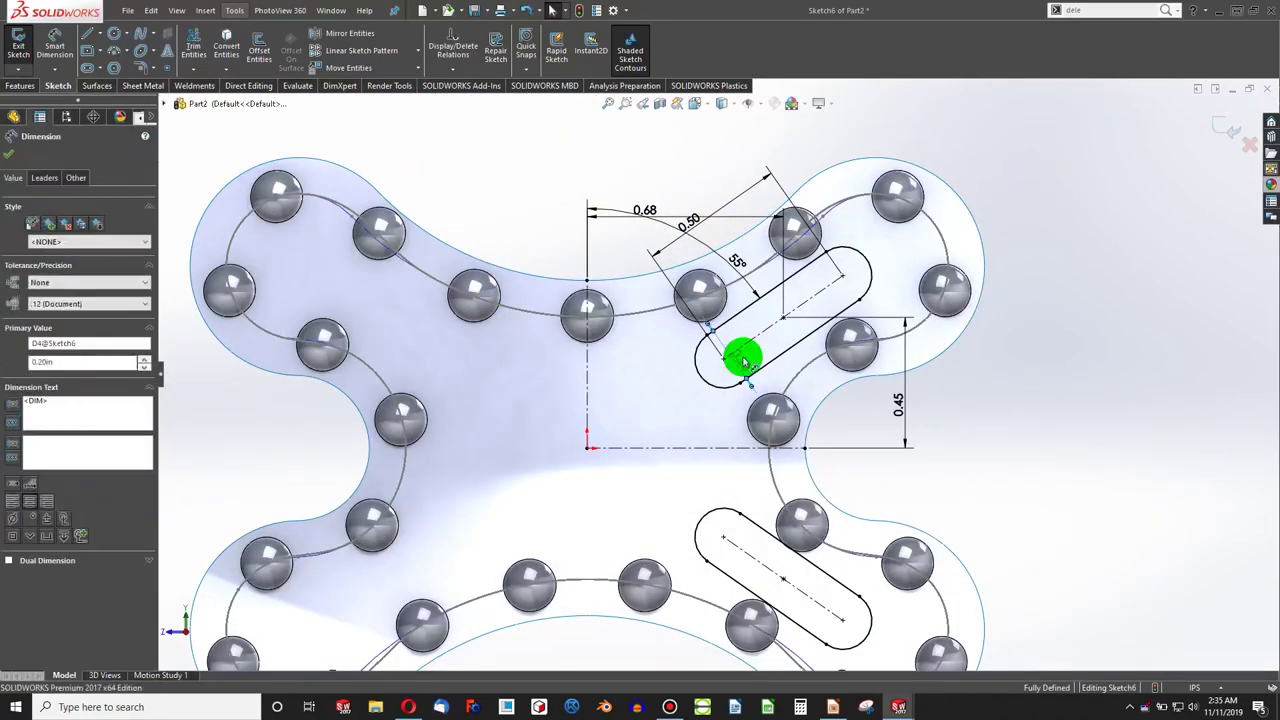
text(.175)
key(Return)
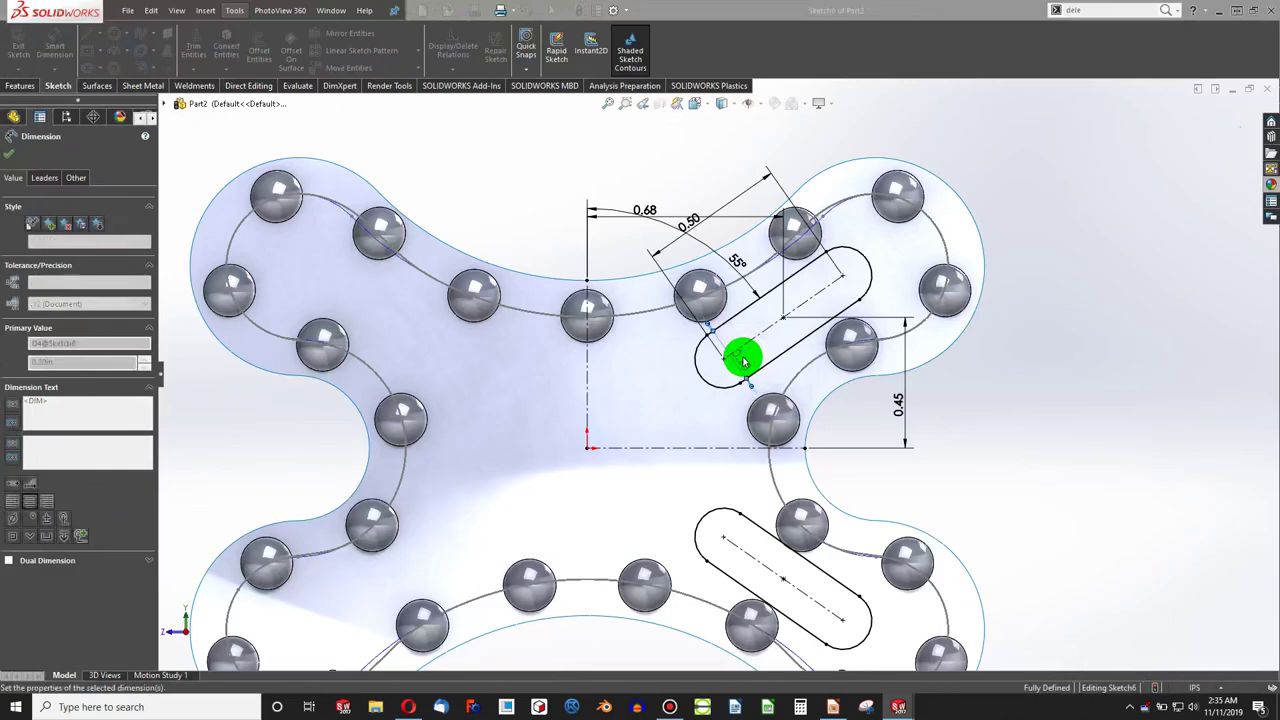
click(636, 575)
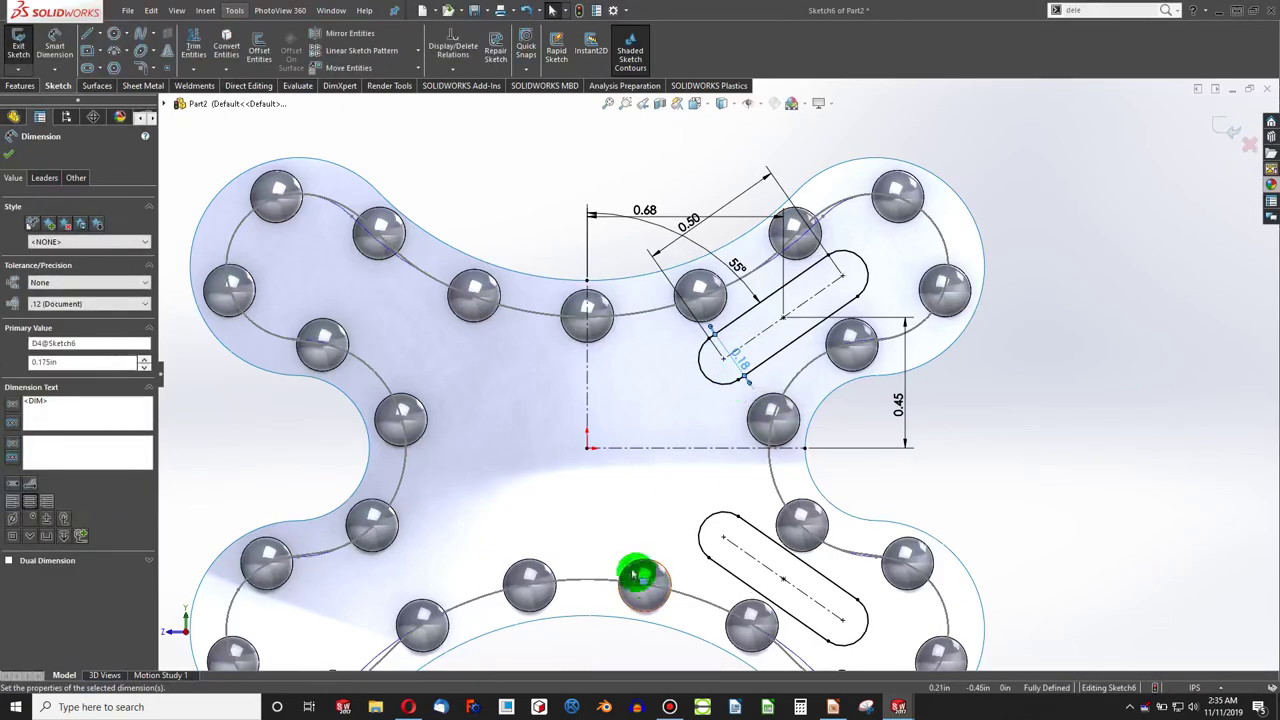
click(241, 328)
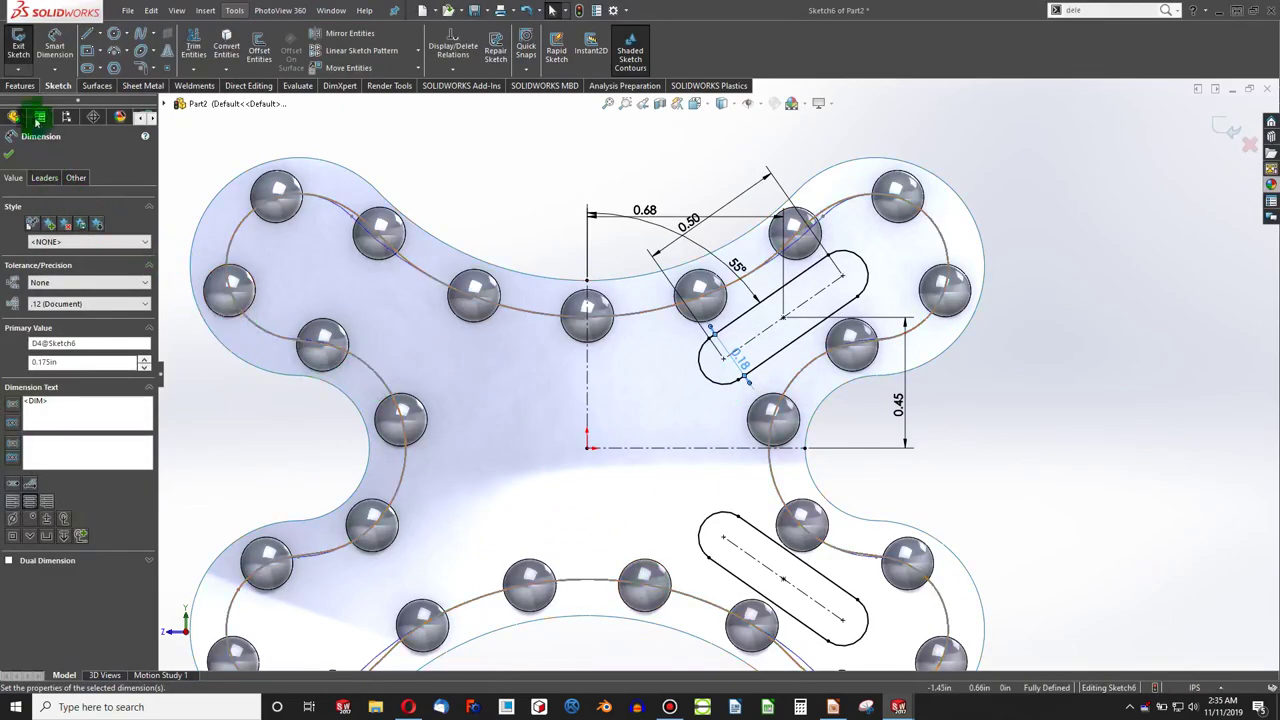
Step: Mirror both slots about the vertical centerline into the plate's opposite arms and exit the sketch
click(340, 42)
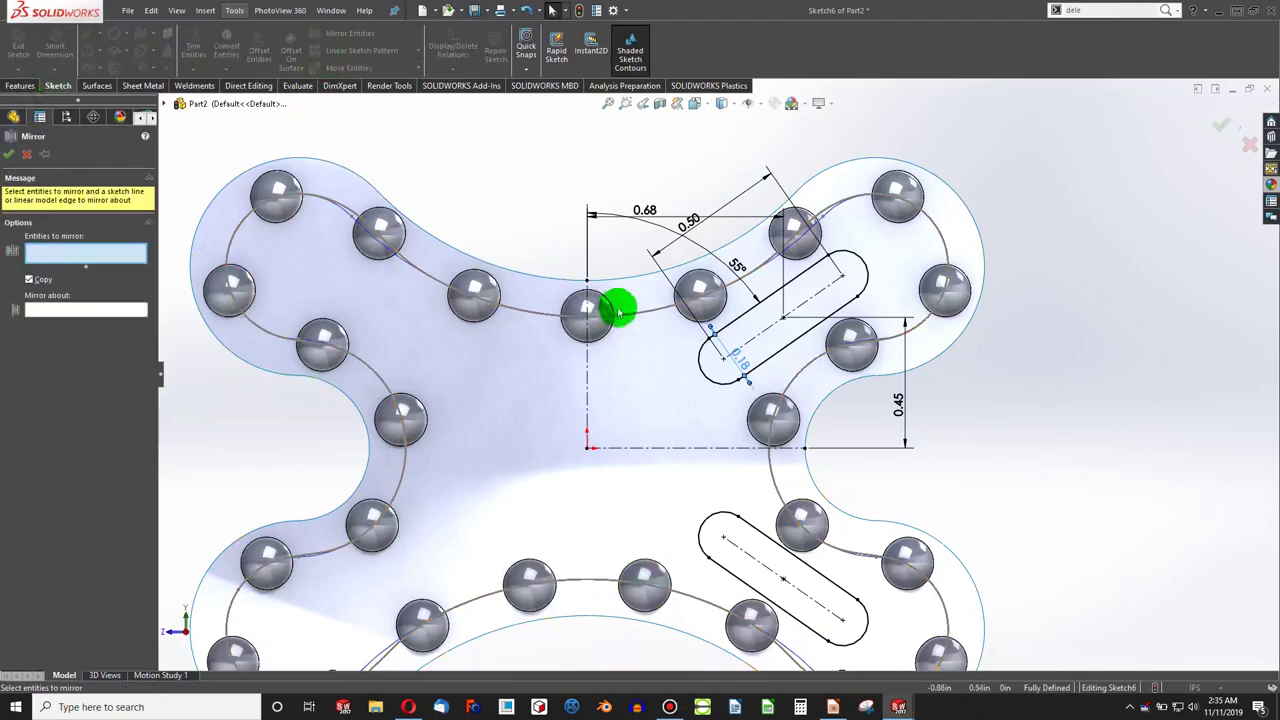
click(740, 316)
click(763, 531)
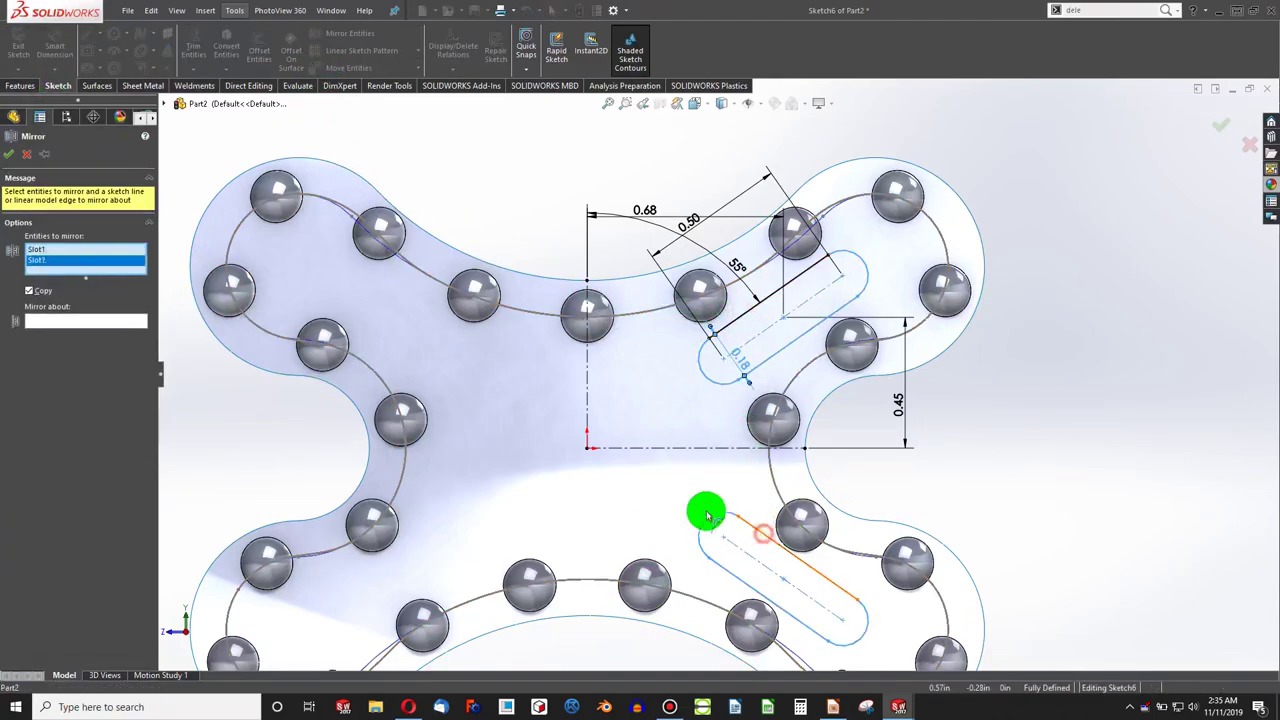
click(50, 320)
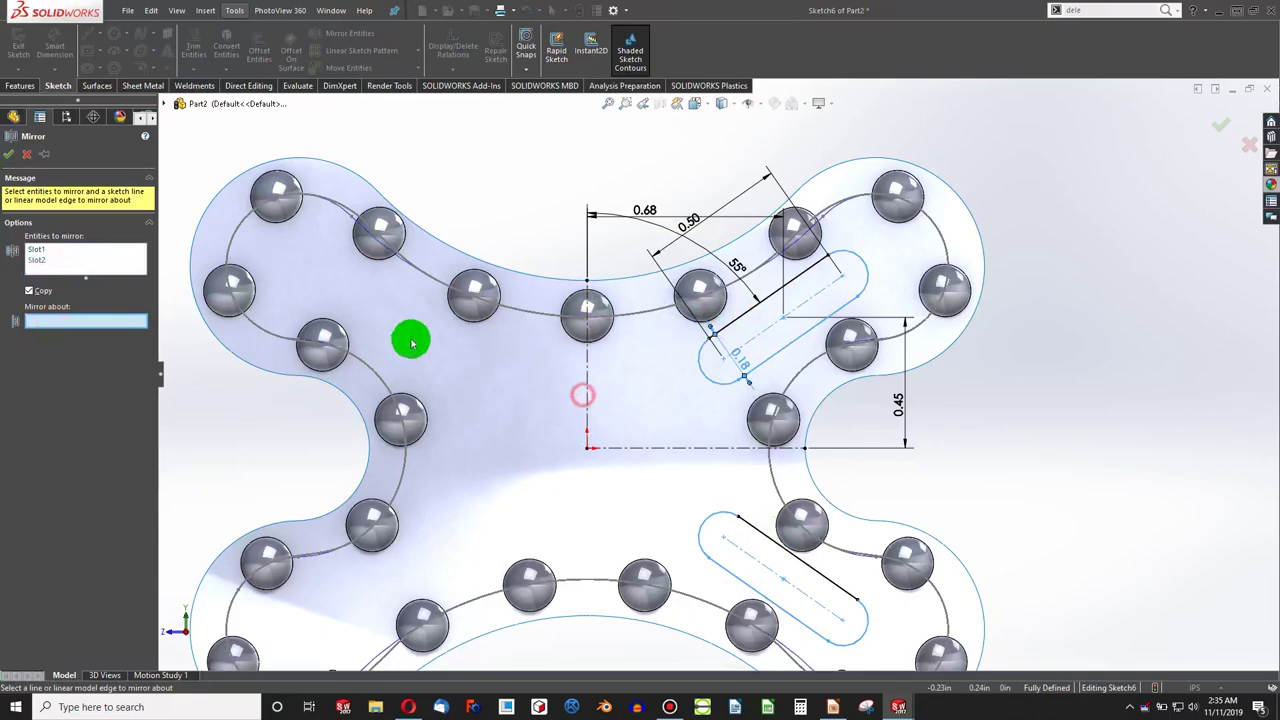
click(3, 147)
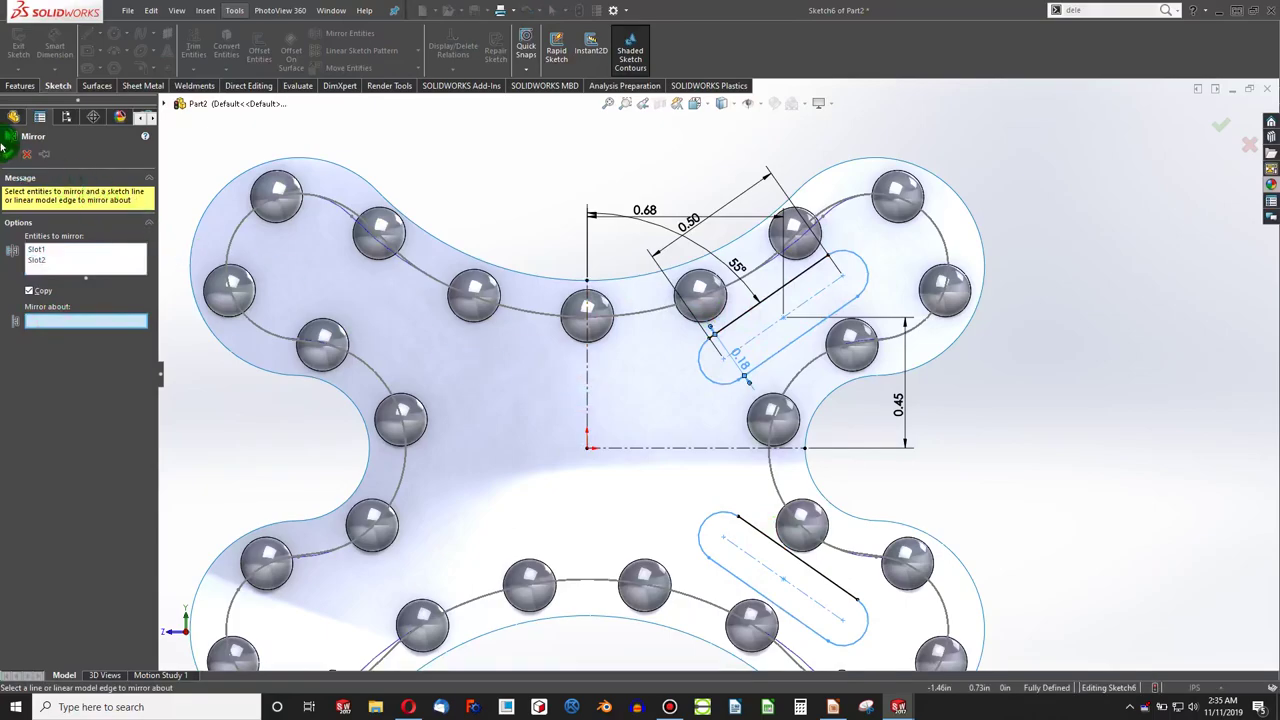
click(587, 393)
click(8, 154)
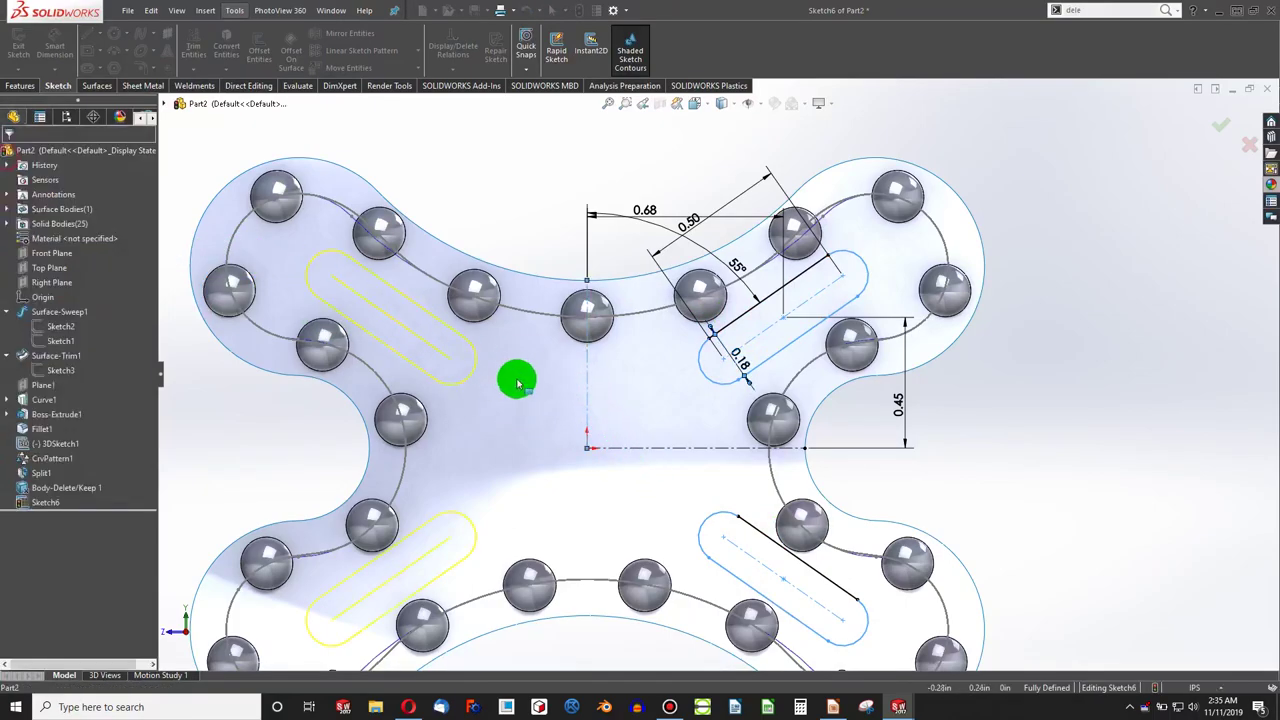
click(18, 45)
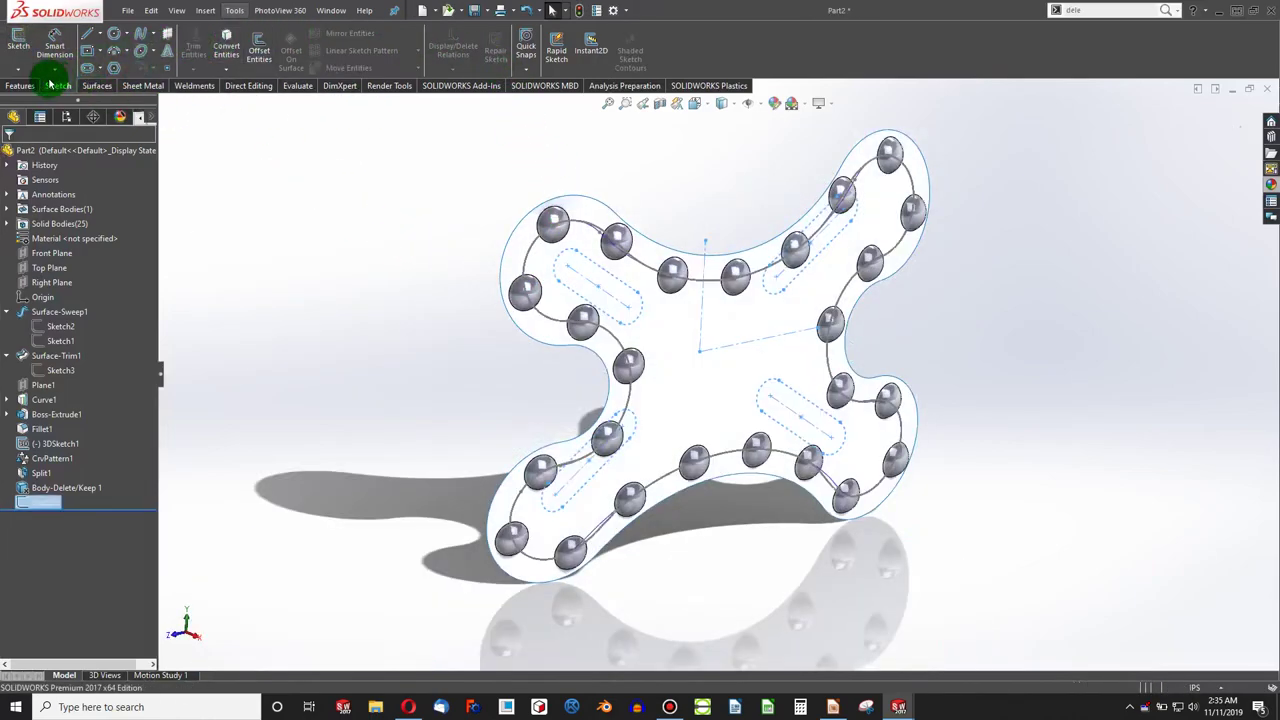
Step: Trim the plate surface with the four-slot sketch, keeping the region outside the slots
click(22, 86)
click(97, 86)
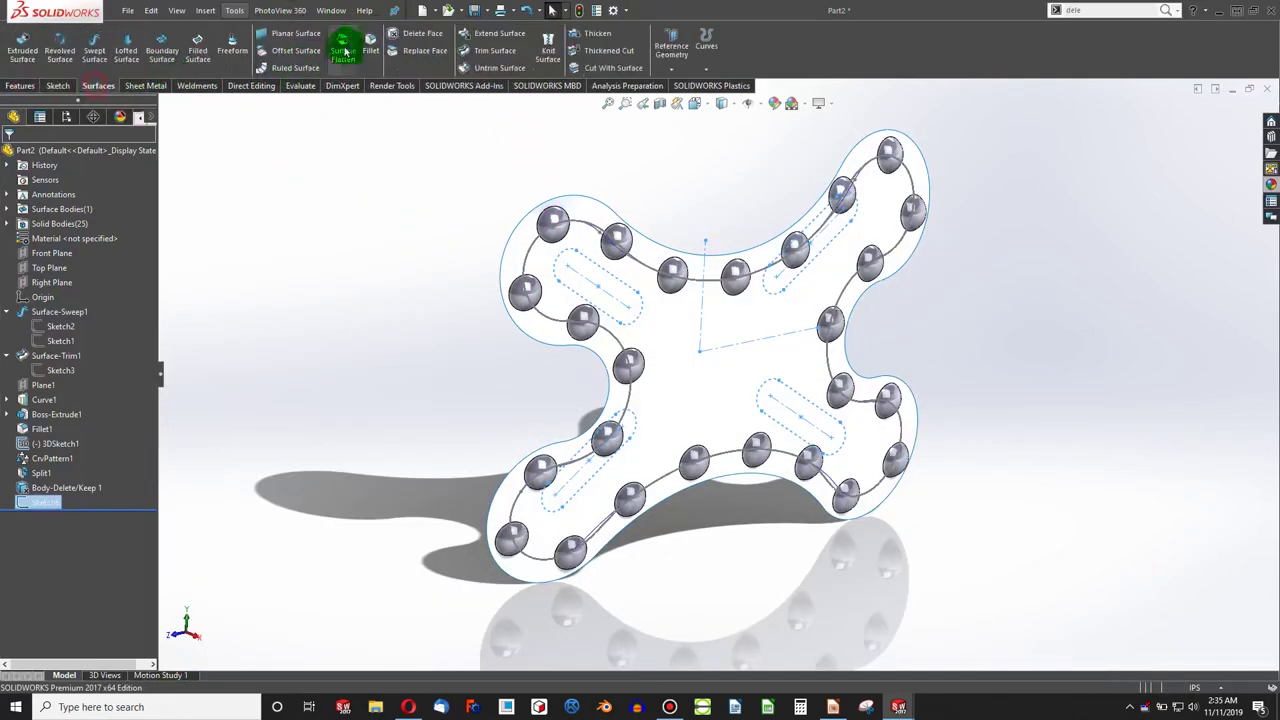
click(486, 51)
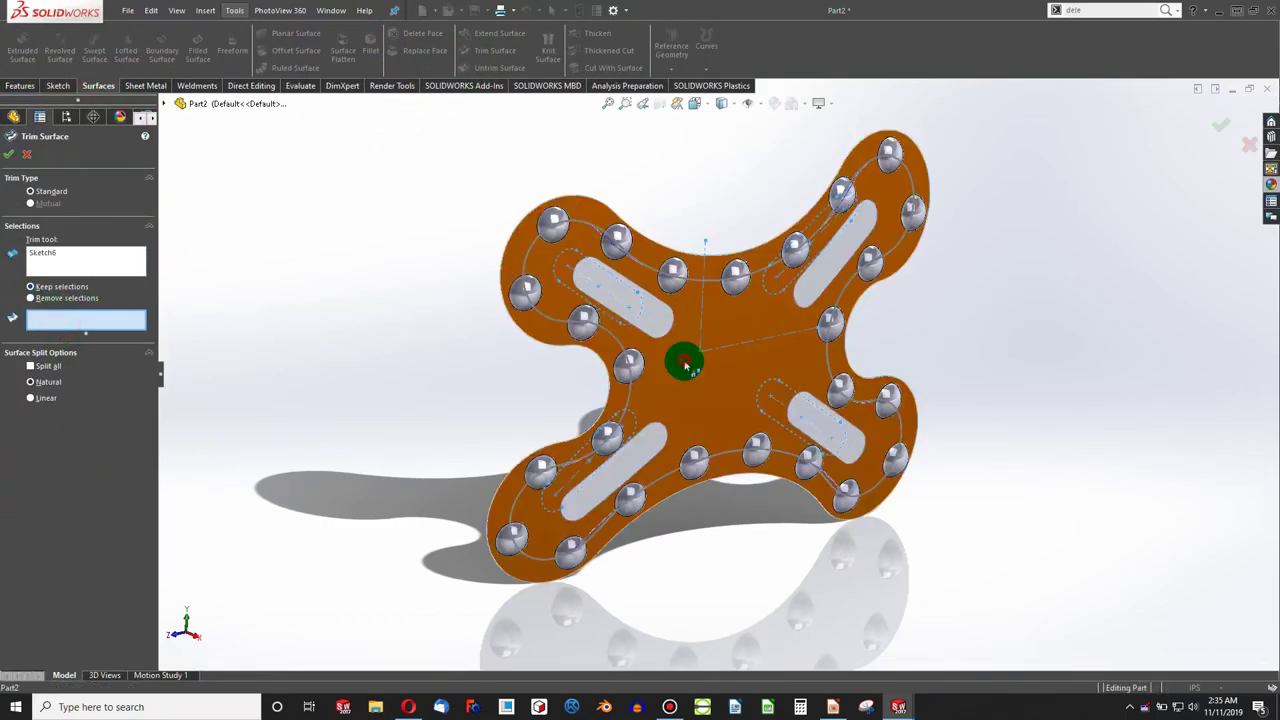
click(670, 363)
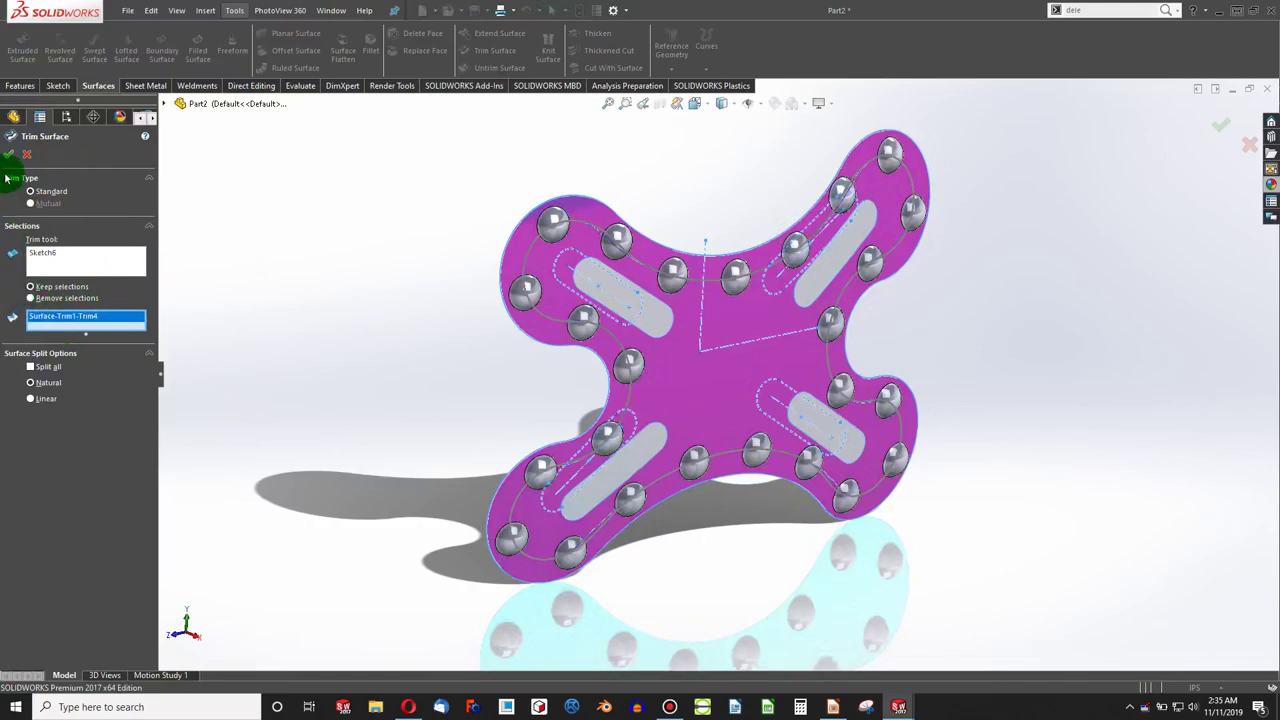
Step: Thicken the trimmed plate surface by 0.10 in on the side facing away from the domed studs
middle_drag(697, 356, 730, 391)
click(733, 357)
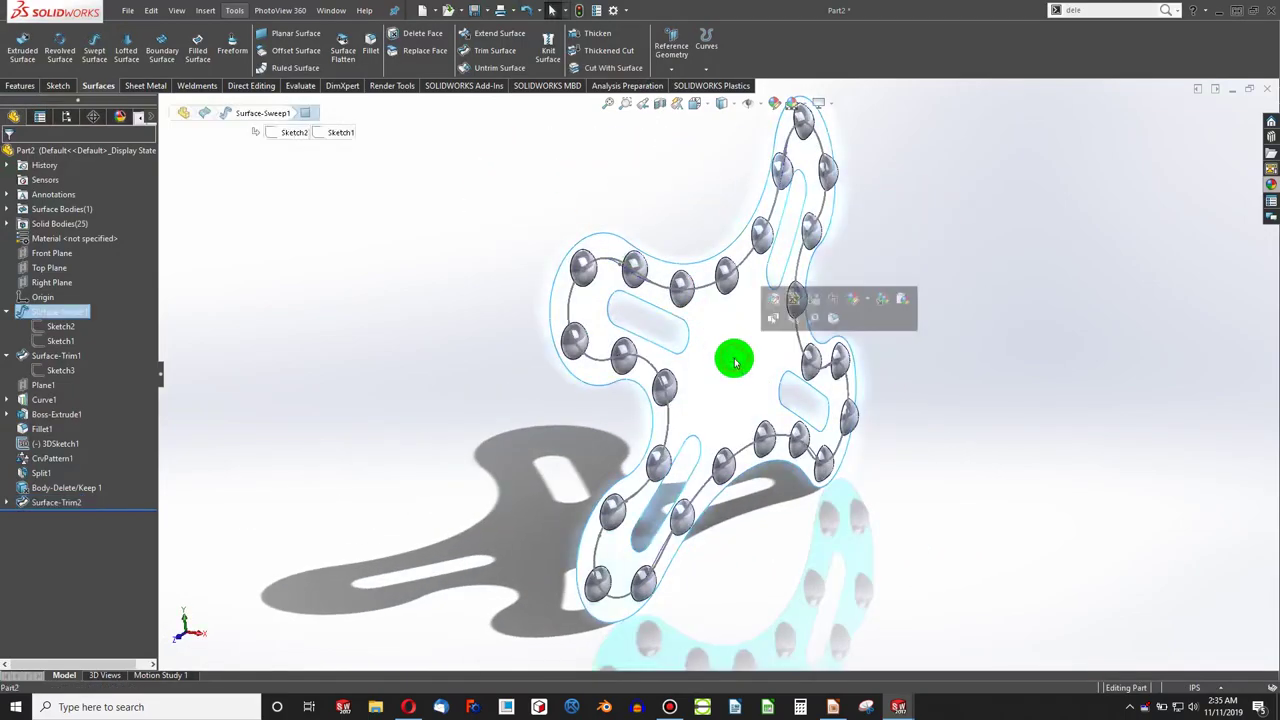
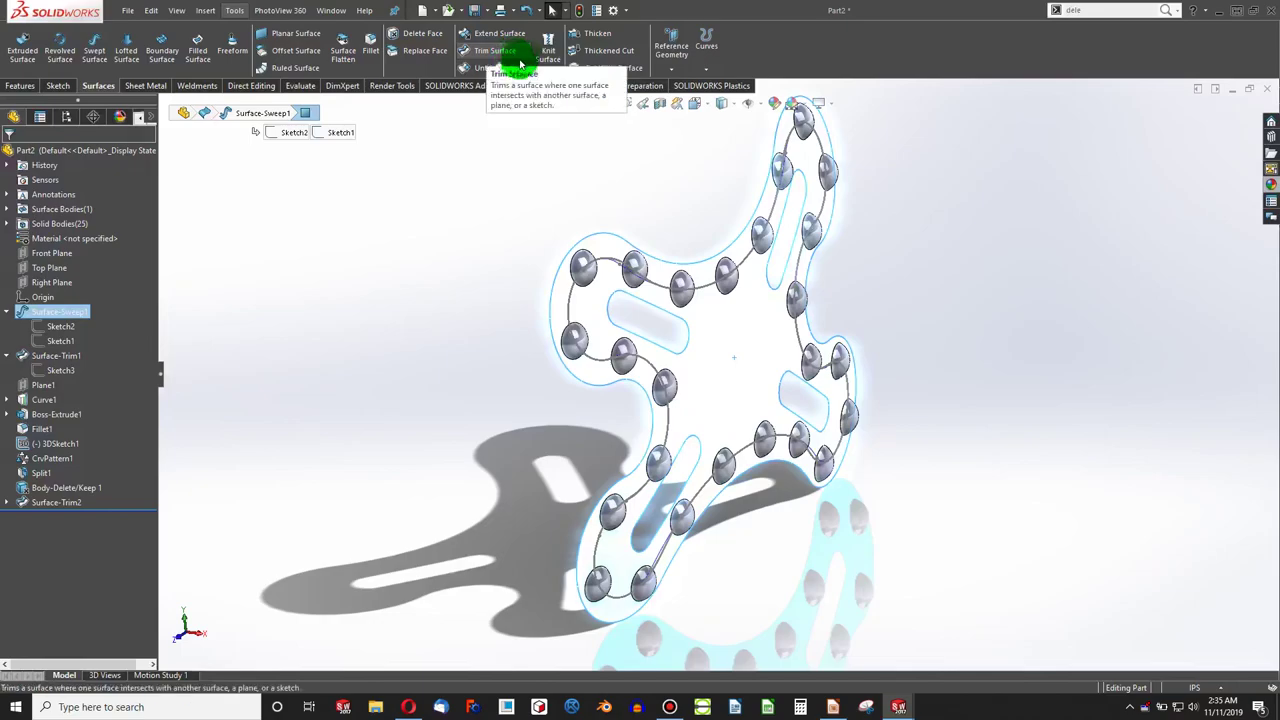
click(592, 34)
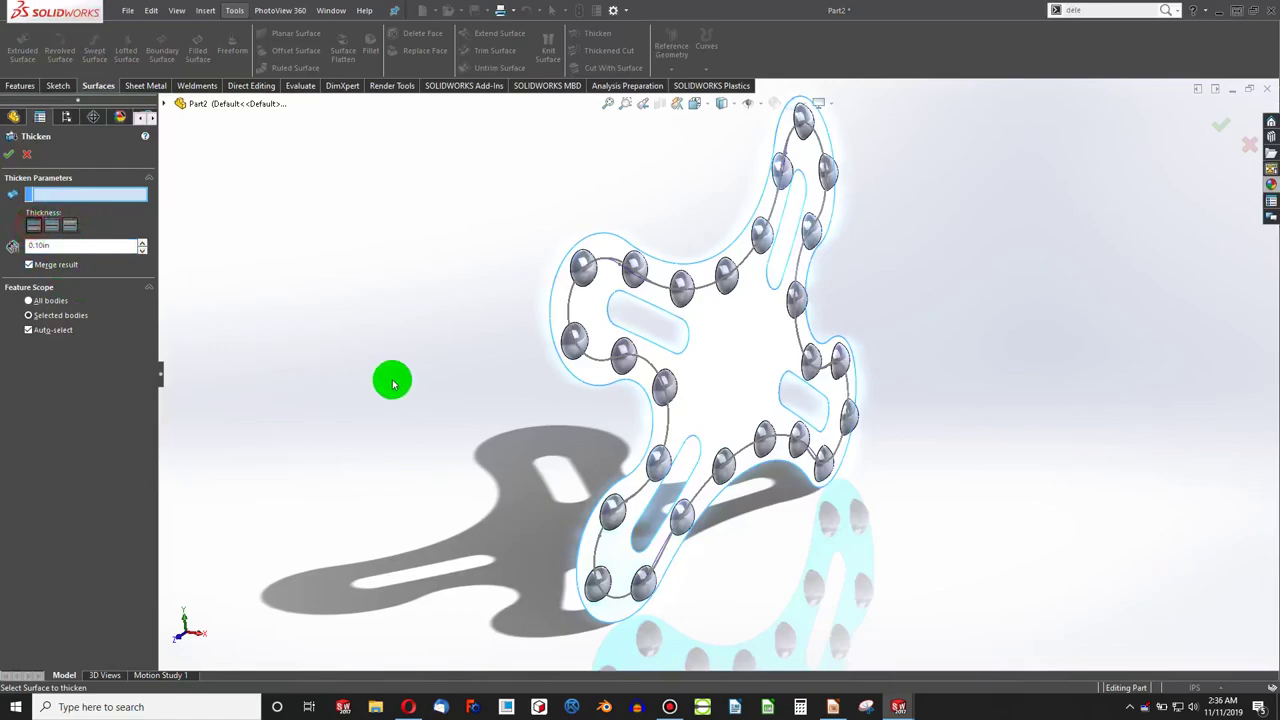
middle_drag(474, 412, 866, 292)
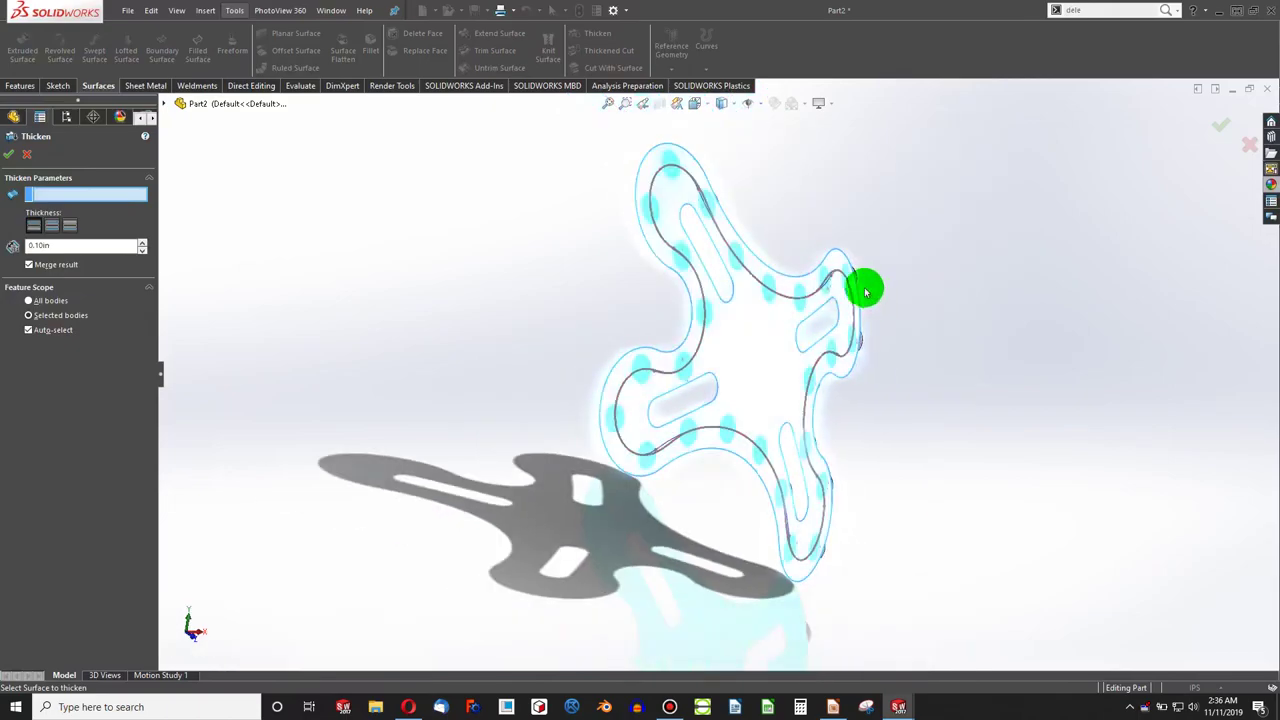
click(722, 369)
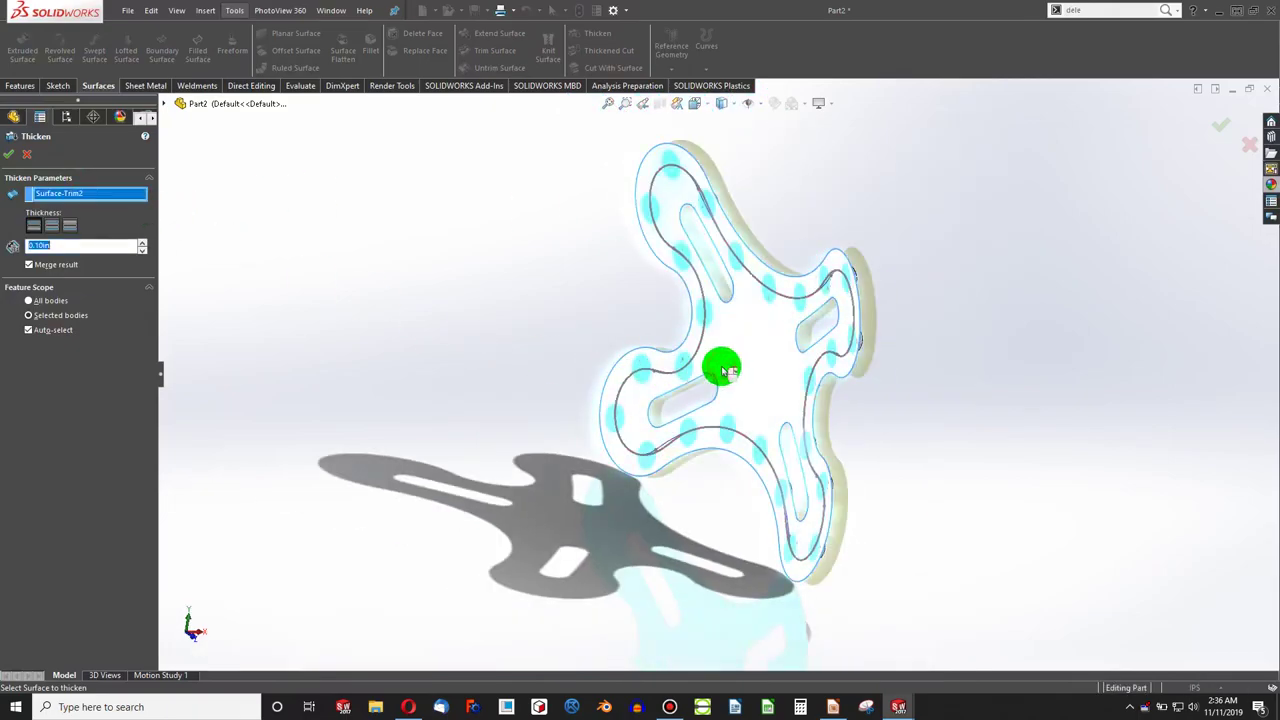
click(51, 229)
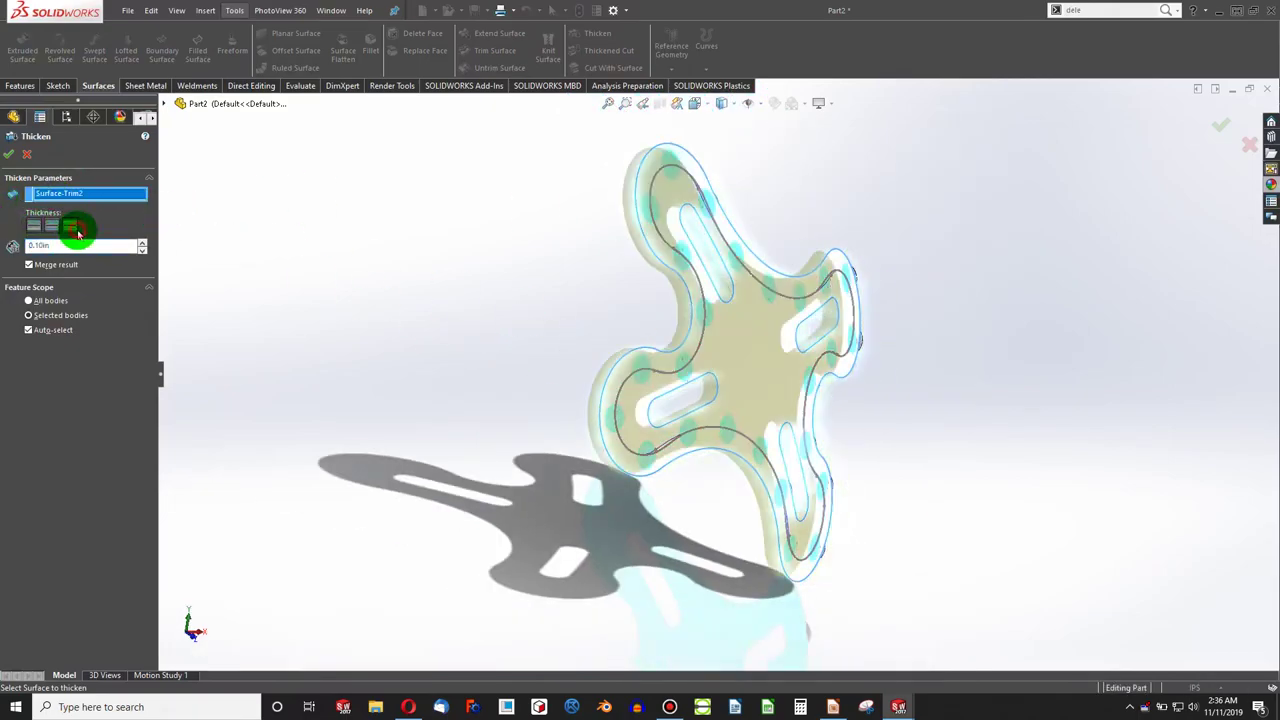
middle_drag(463, 303, 421, 342)
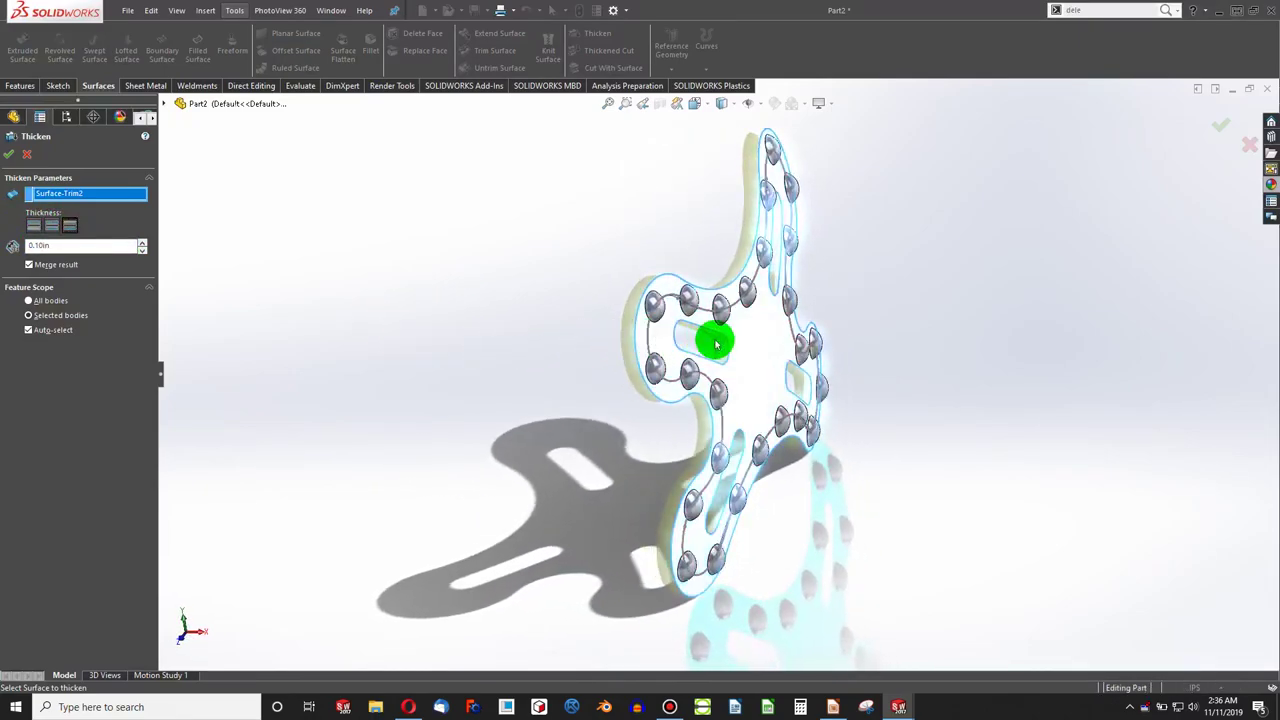
scroll(716, 341, down, 2)
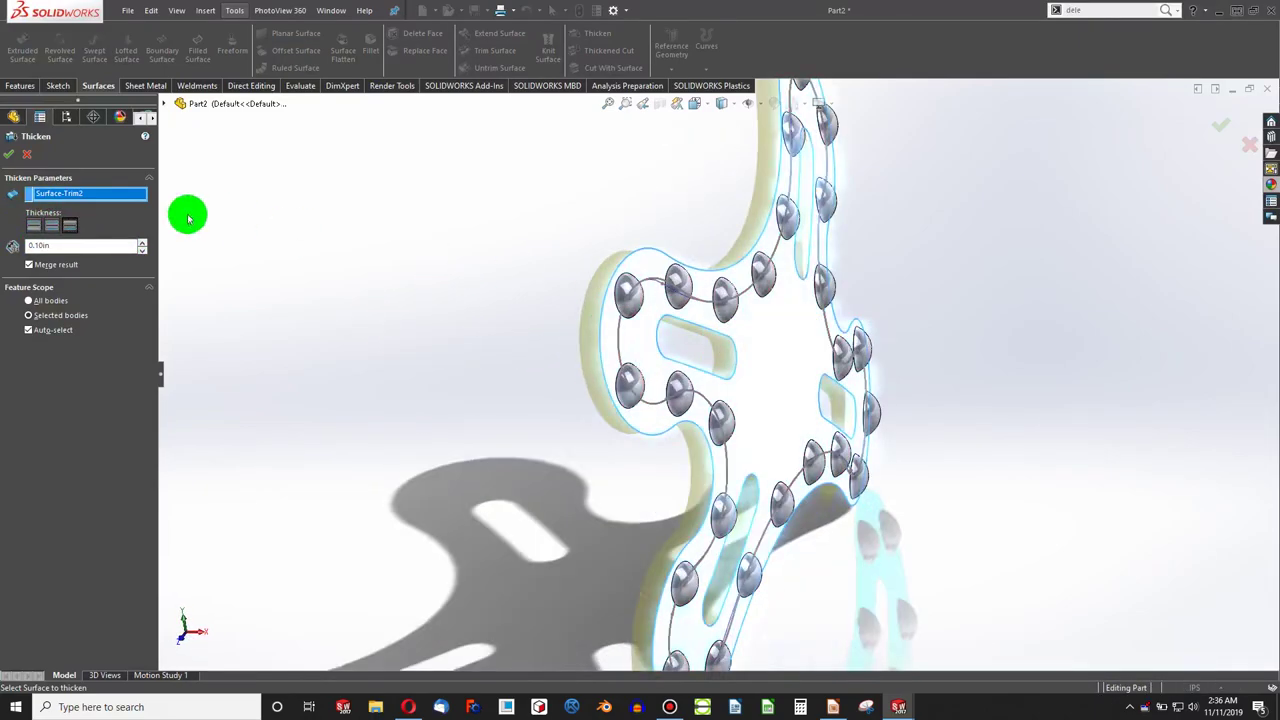
scroll(666, 426, up, 3)
middle_drag(666, 426, 570, 373)
Step: Hide the 3D sketch and the projected curve that run along the path of the domed studs
click(531, 347)
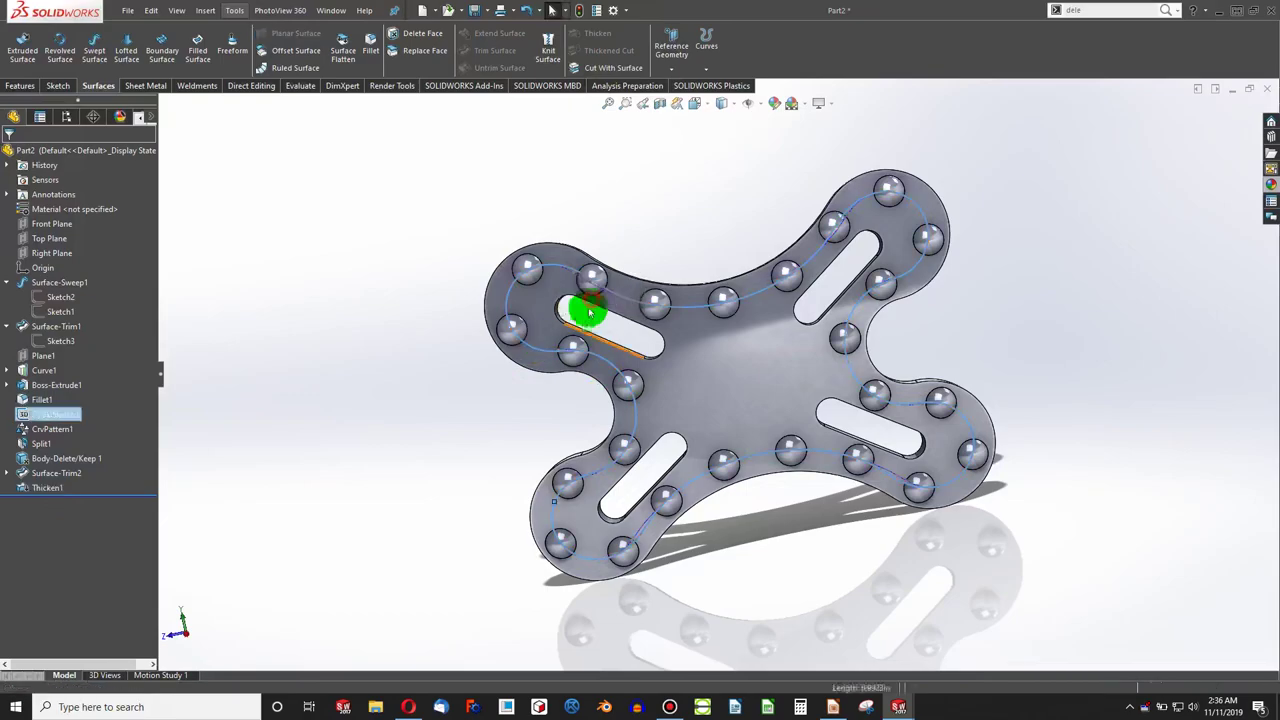
click(589, 312)
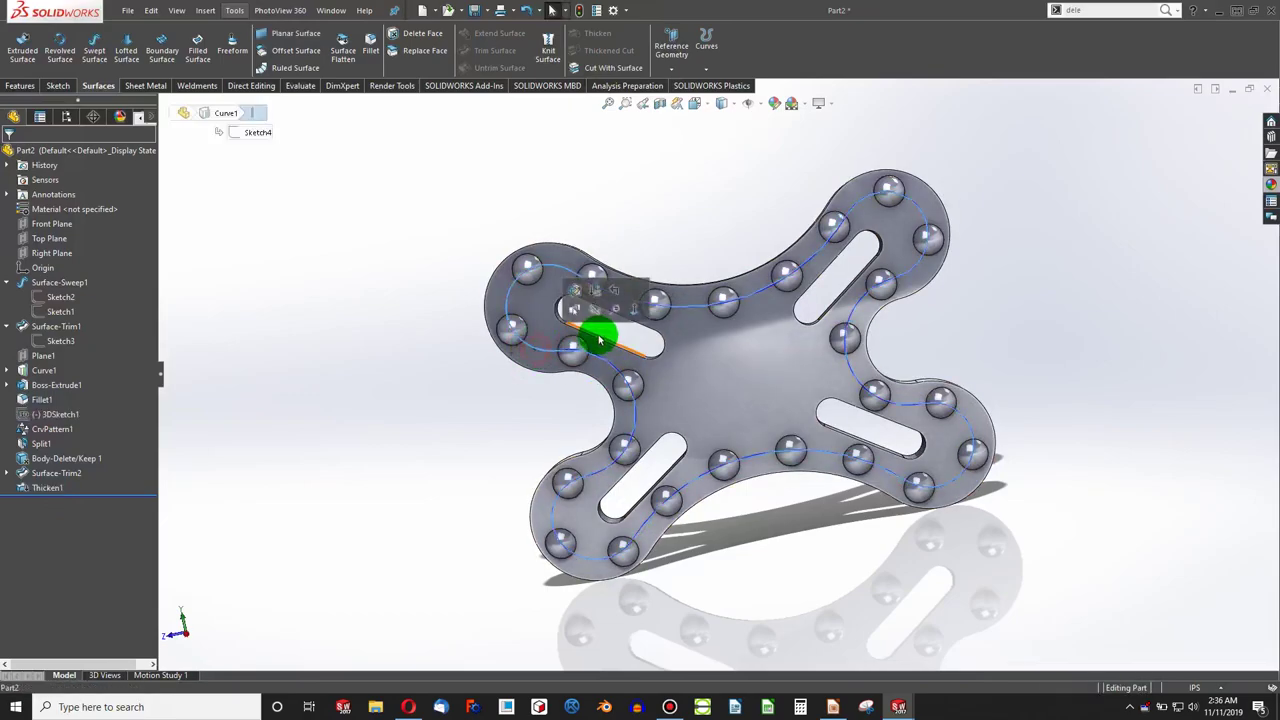
click(595, 316)
middle_drag(626, 371, 728, 397)
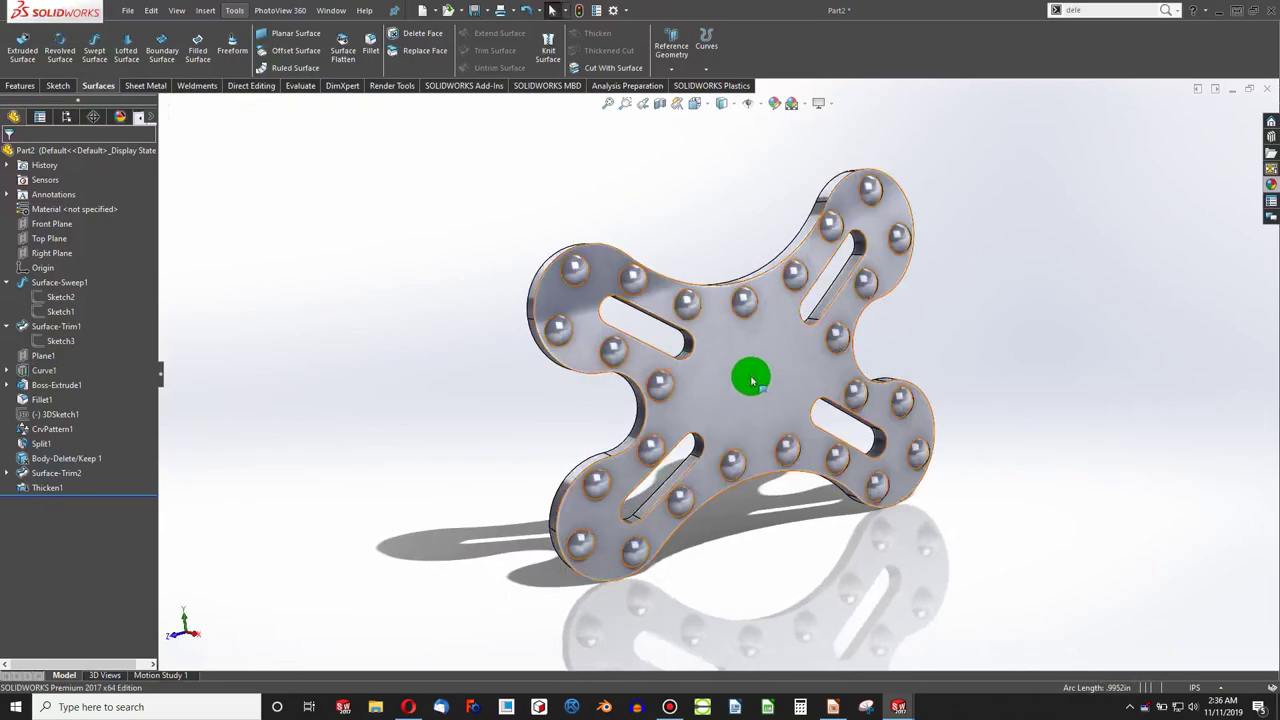
Step: Create a reference plane offset 0.10 in from the Right Plane on the studded side of the plate
middle_drag(565, 367, 306, 283)
click(48, 253)
click(48, 253)
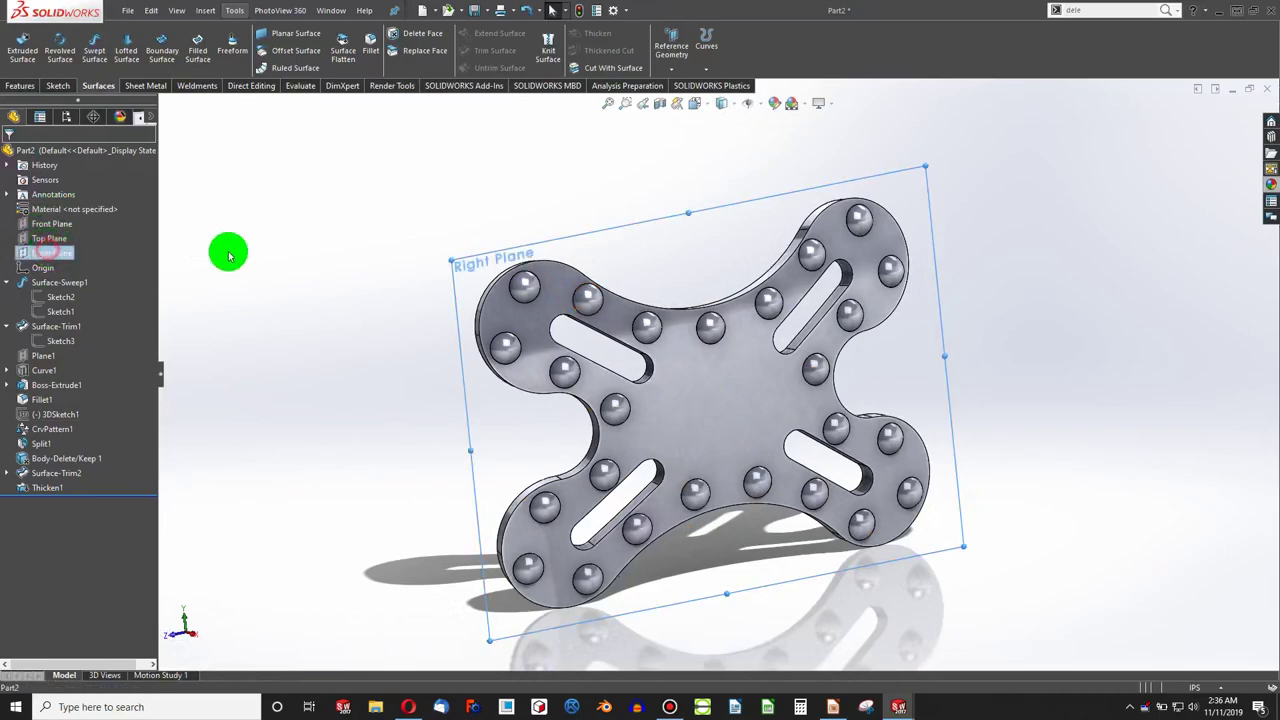
click(667, 52)
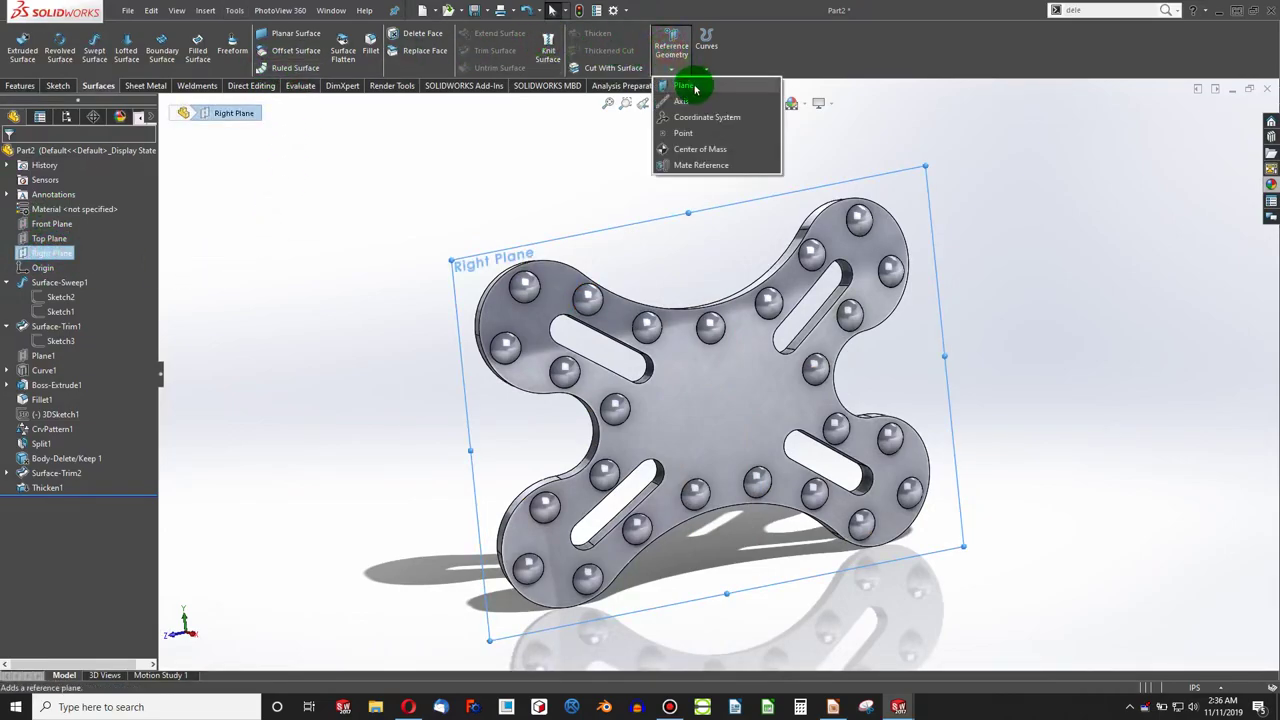
click(686, 88)
middle_drag(714, 194, 690, 300)
click(147, 323)
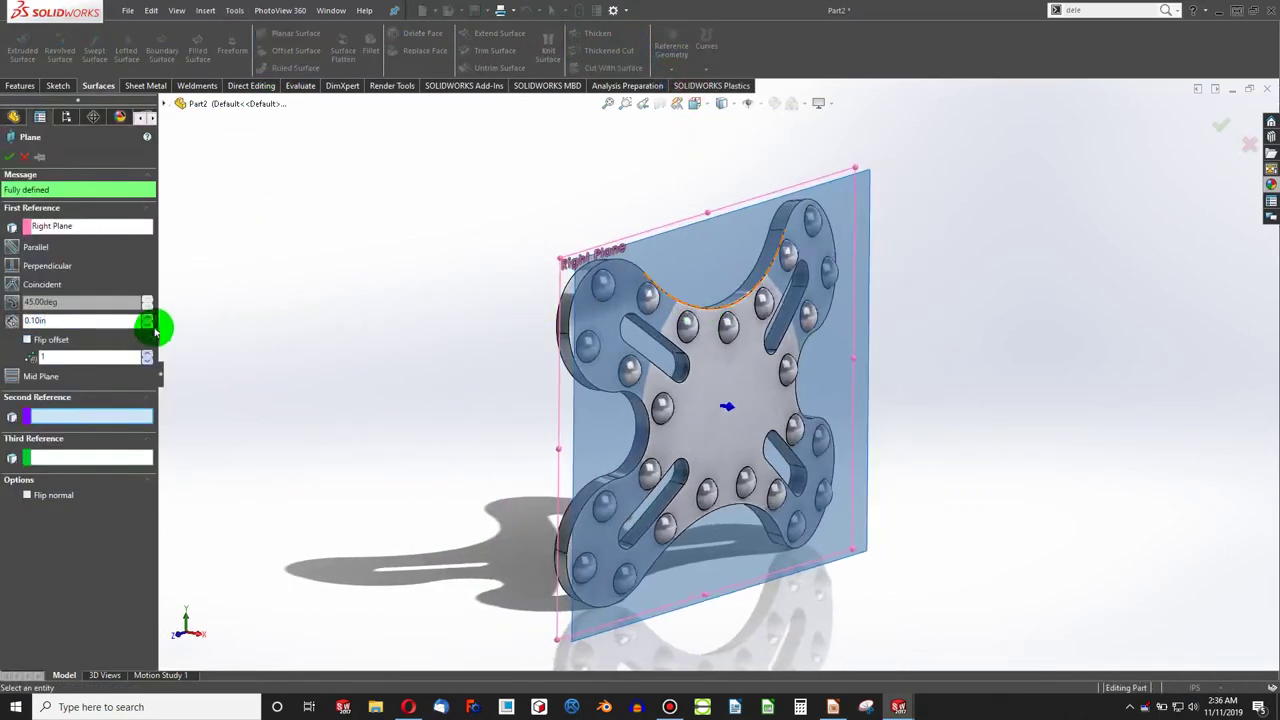
click(429, 269)
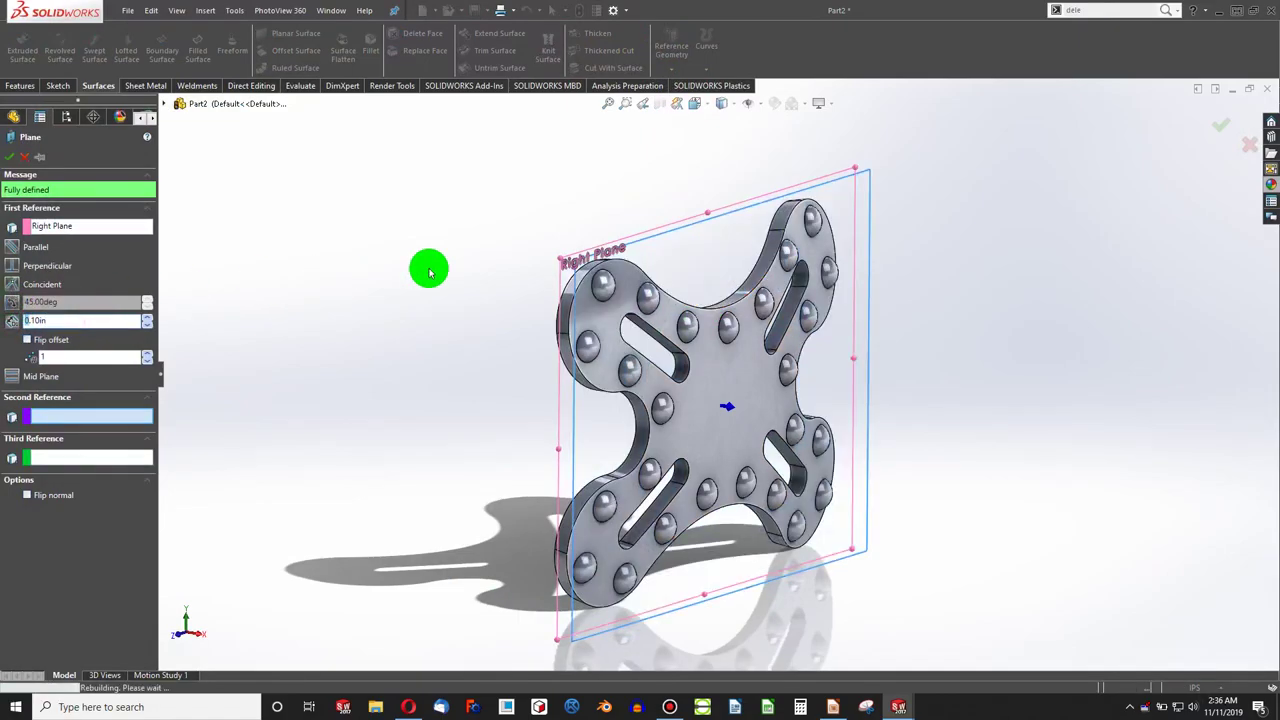
key(Return)
key(Delete)
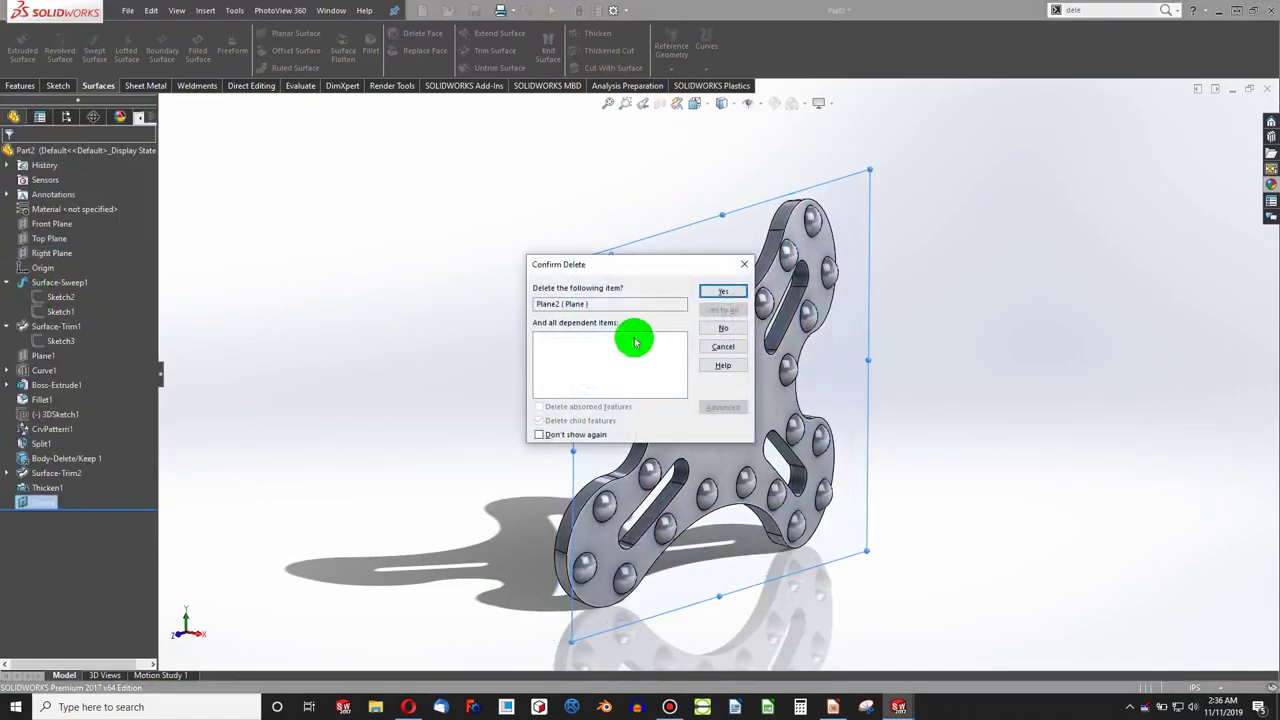
click(721, 322)
Step: Set the new reference plane's offset from the Right Plane to 0.50 in
right_click(40, 502)
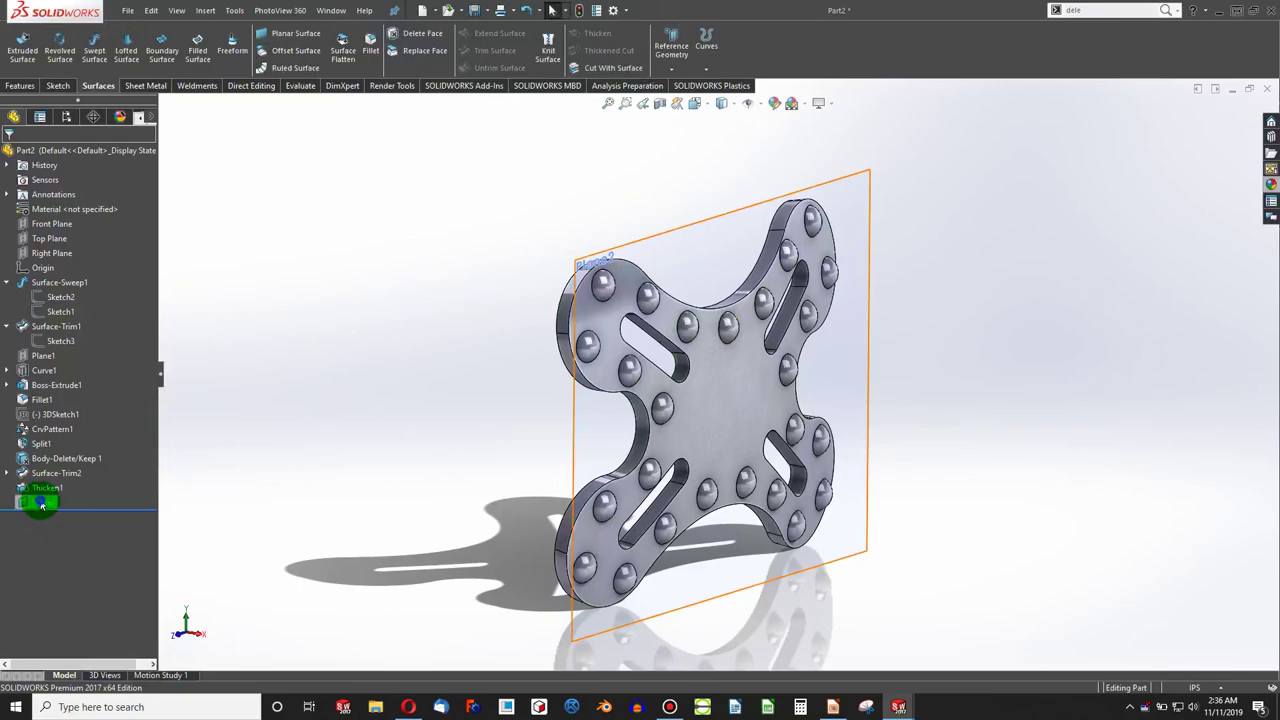
click(71, 416)
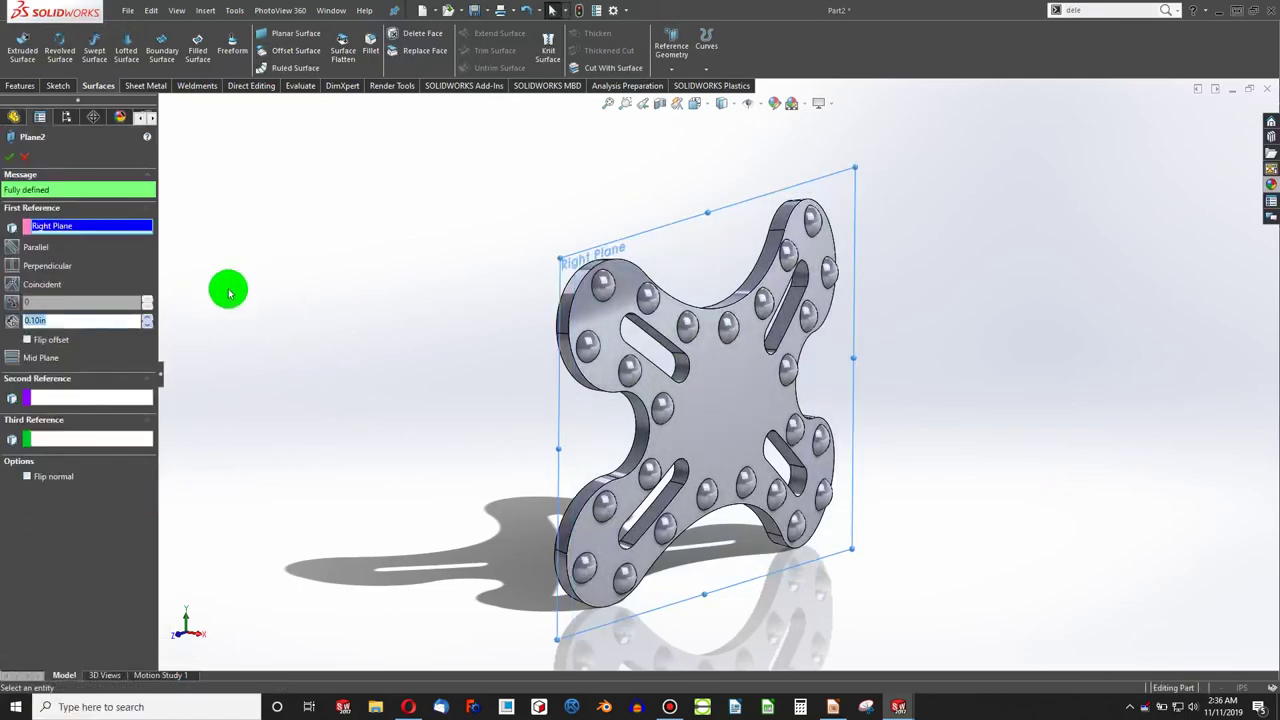
click(50, 320)
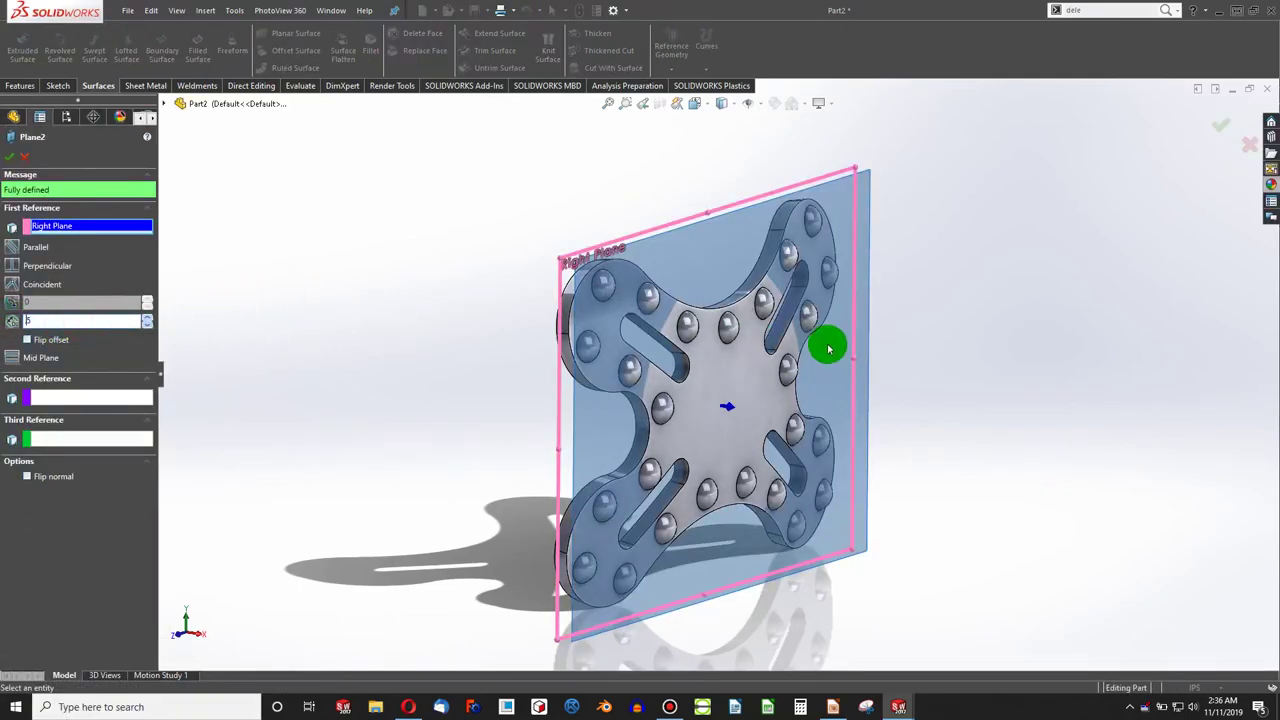
text(.5)
key(Return)
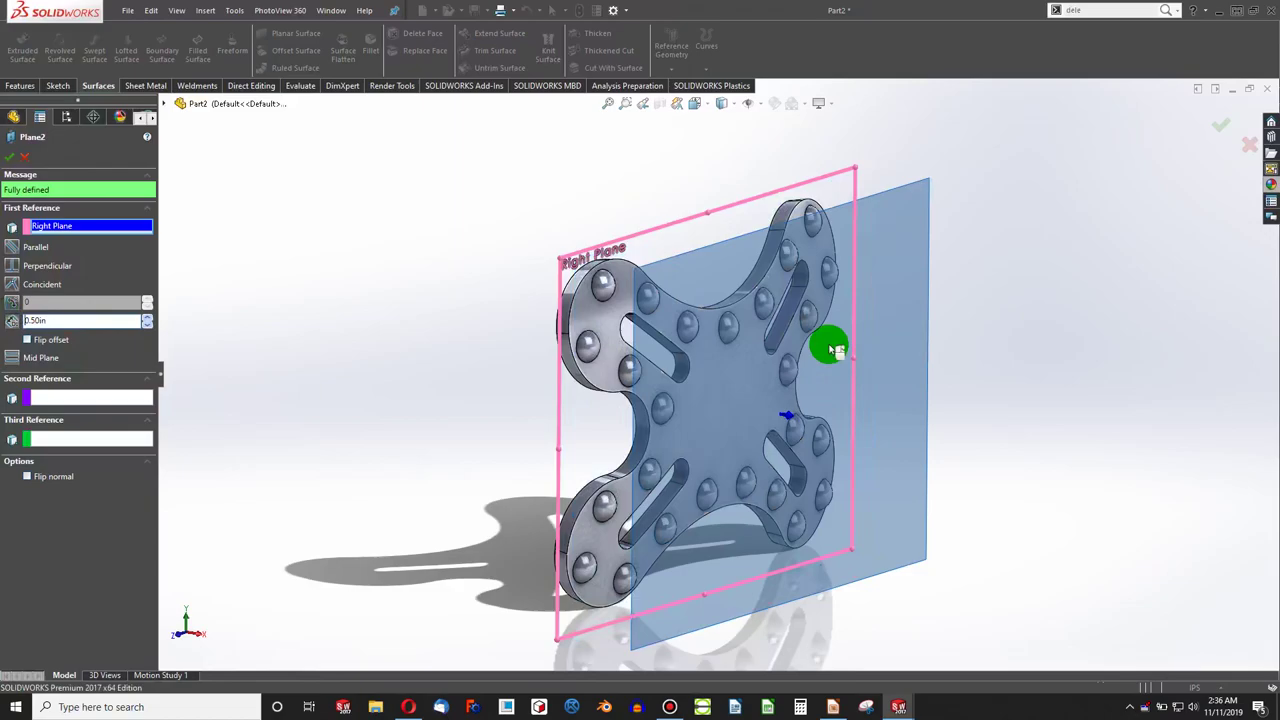
click(9, 157)
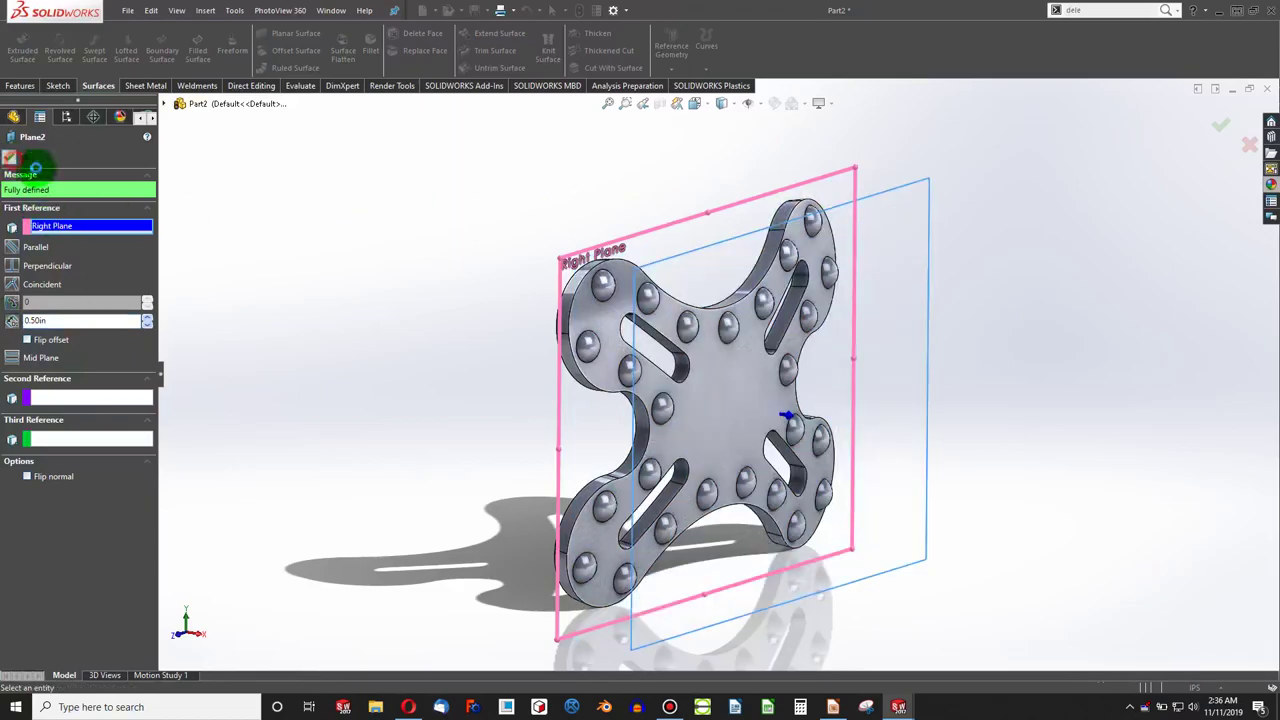
Step: Sketch a circle with a radius of about 0.4 in on the new offset plane, centred on the origin
click(687, 263)
click(58, 86)
click(18, 45)
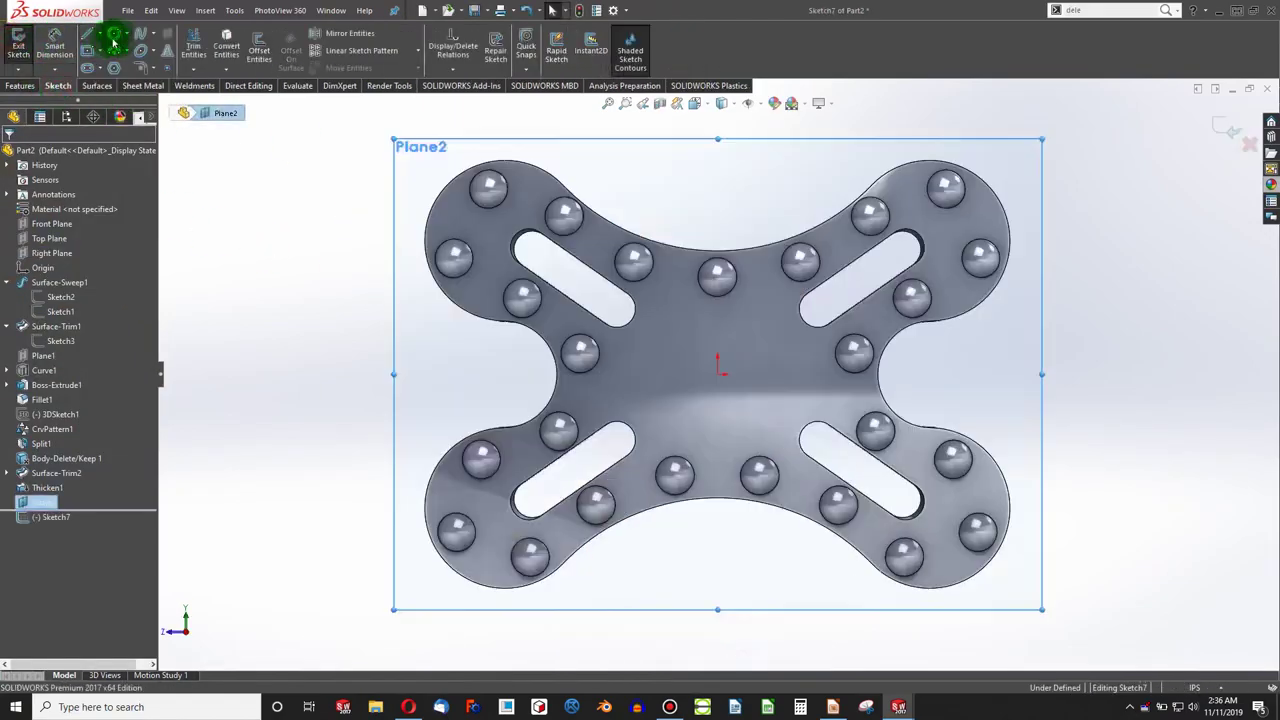
click(116, 36)
click(717, 373)
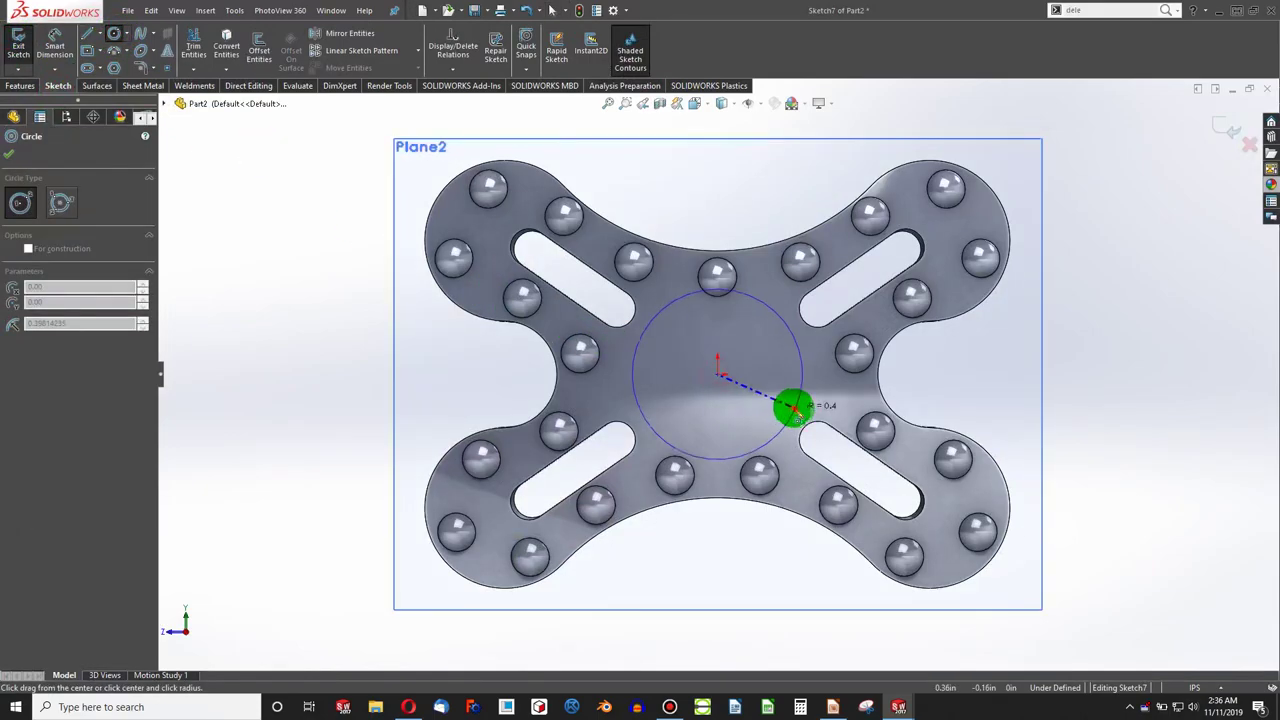
click(795, 402)
Step: Dimension the circle's diameter and set it to 0.65 in
click(54, 42)
click(686, 297)
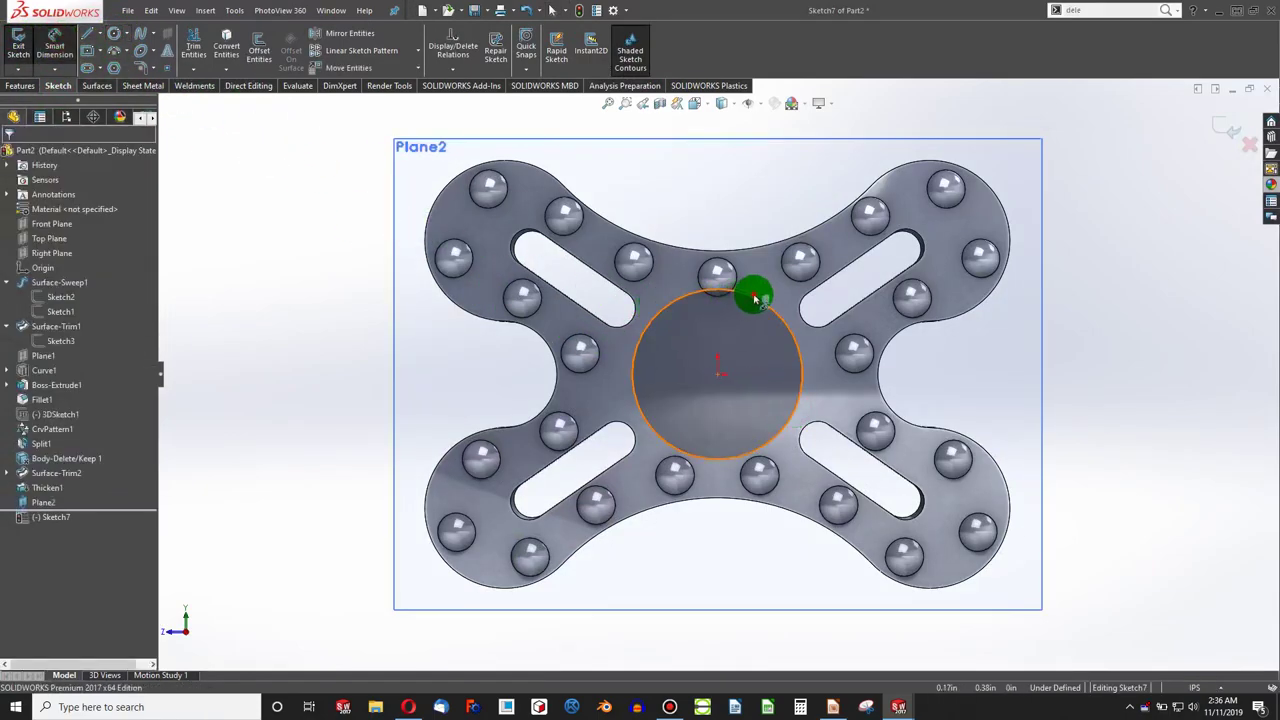
click(790, 195)
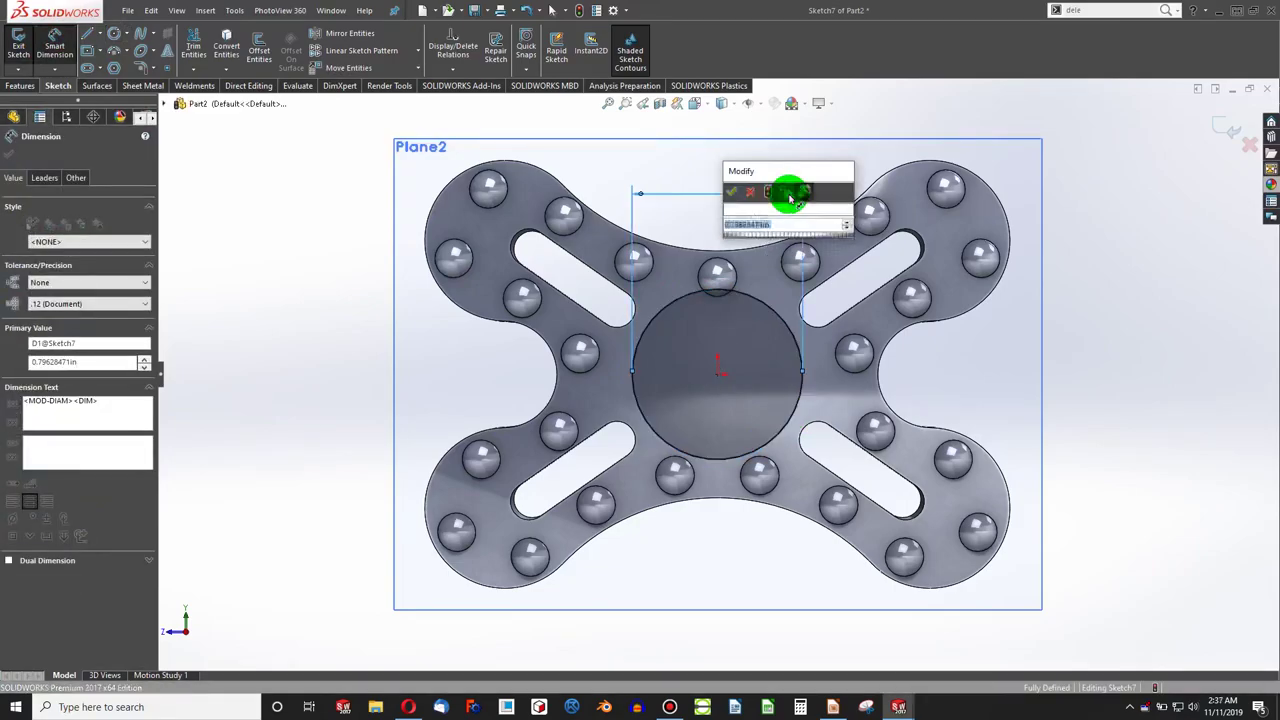
key(Return)
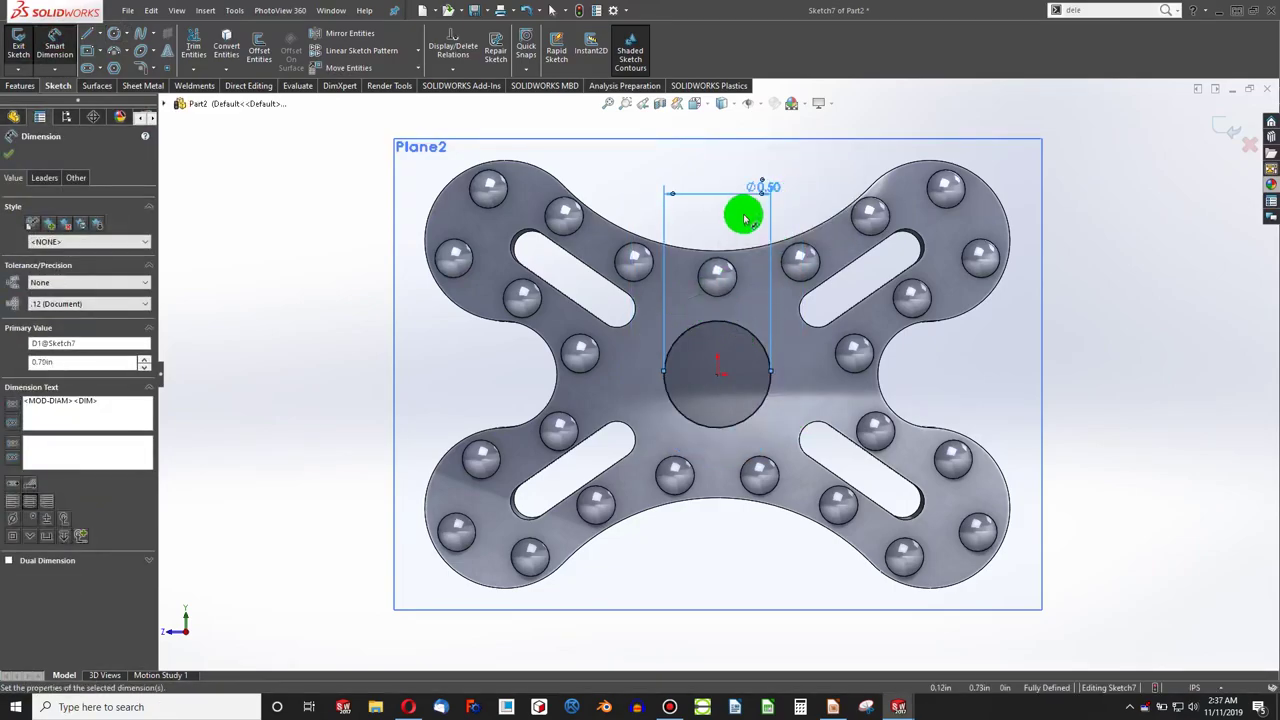
double_click(771, 186)
text(.6)
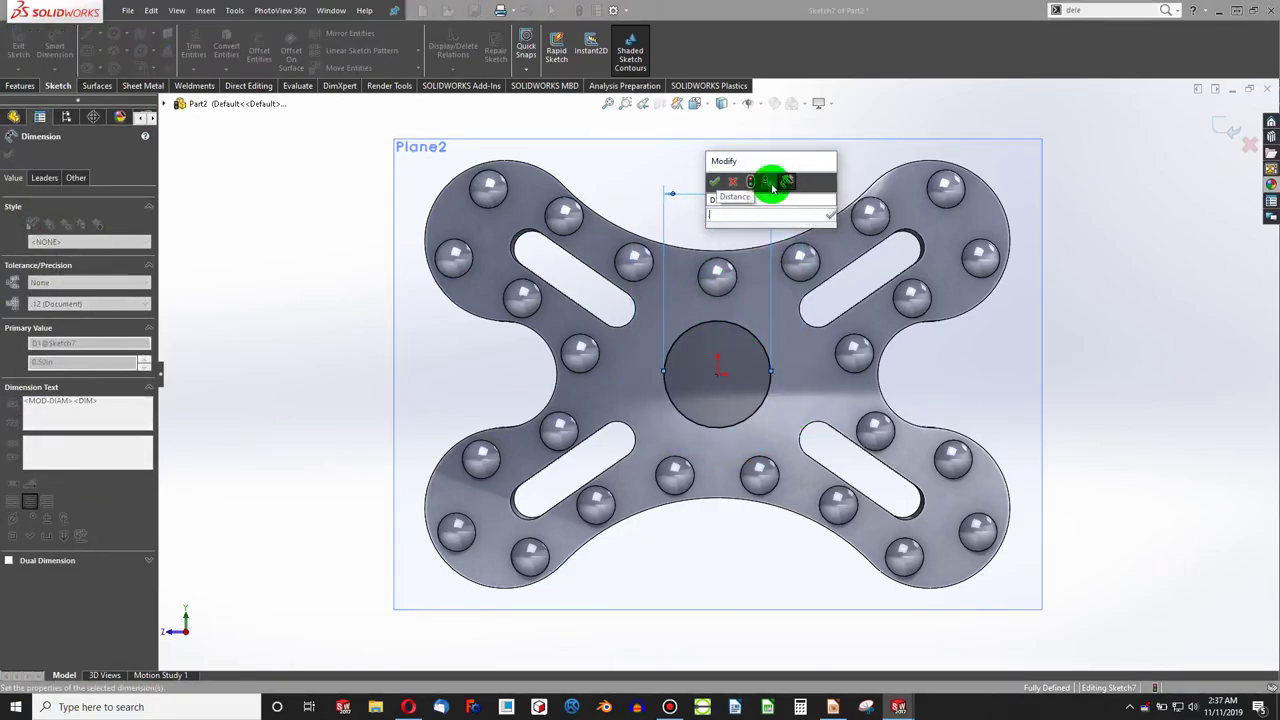
text(5)
key(Return)
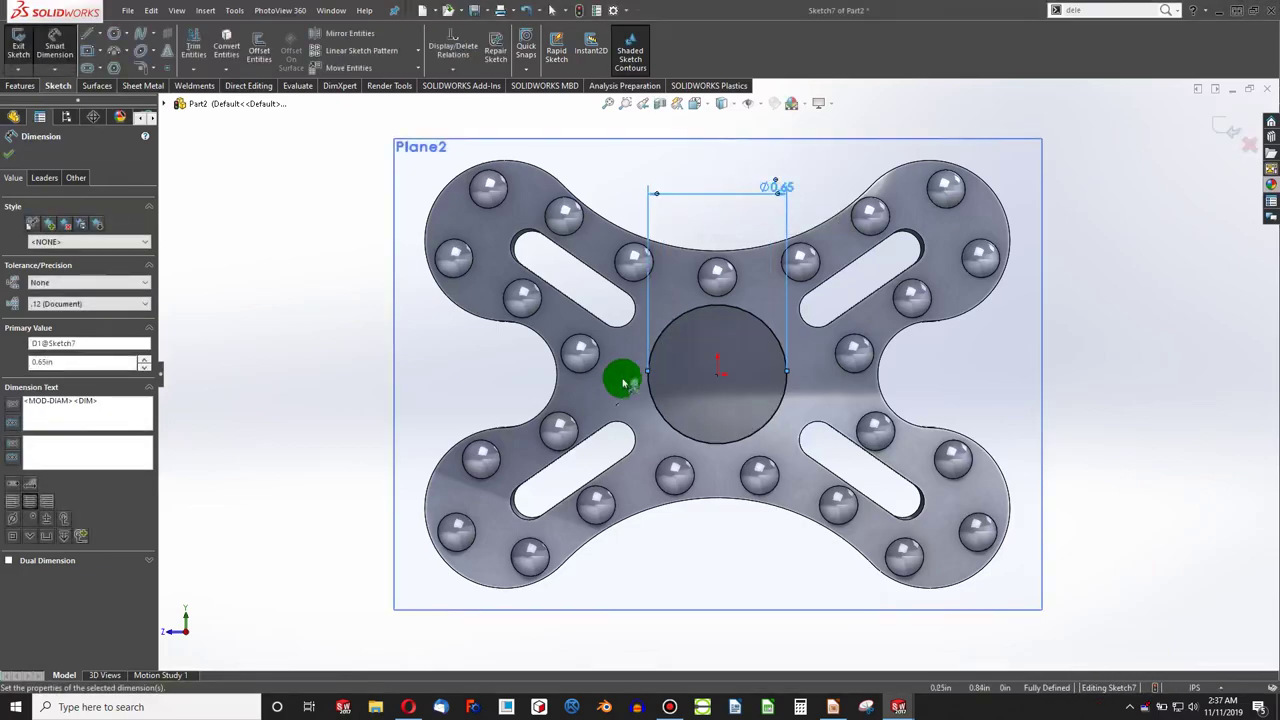
Step: Exit the circle sketch and hide the offset reference plane
middle_drag(617, 404, 697, 441)
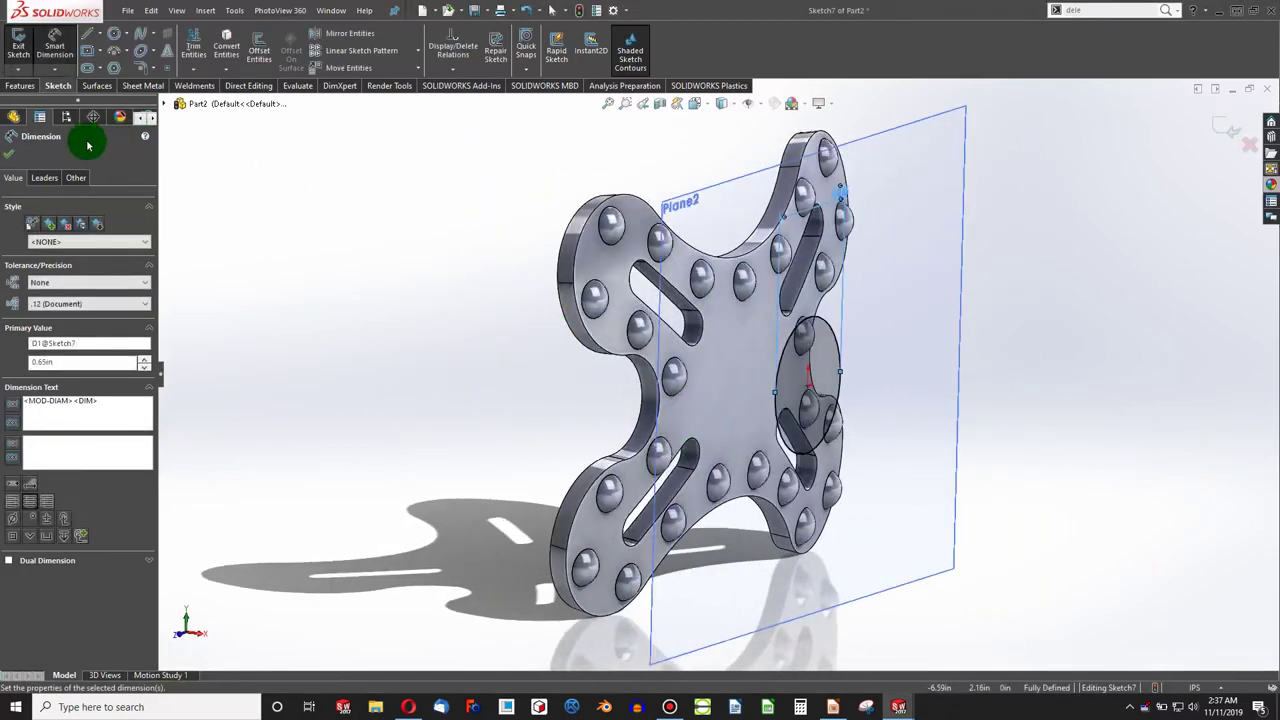
click(16, 87)
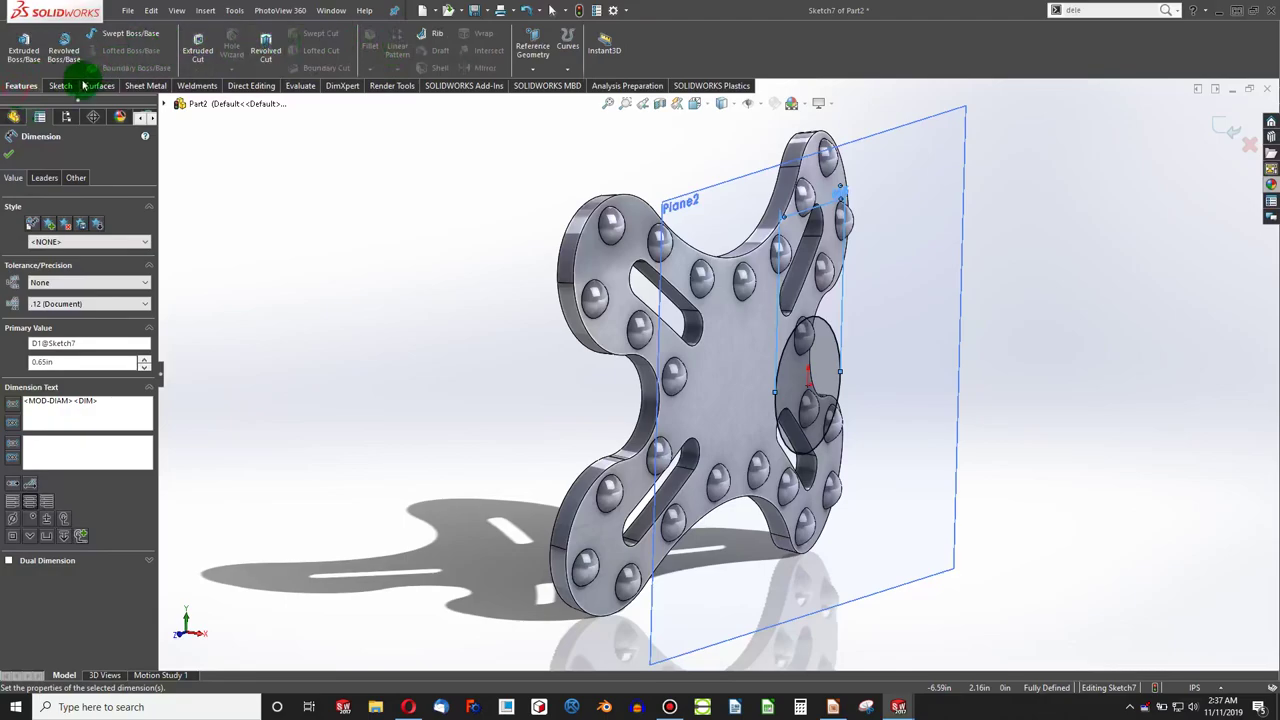
click(582, 10)
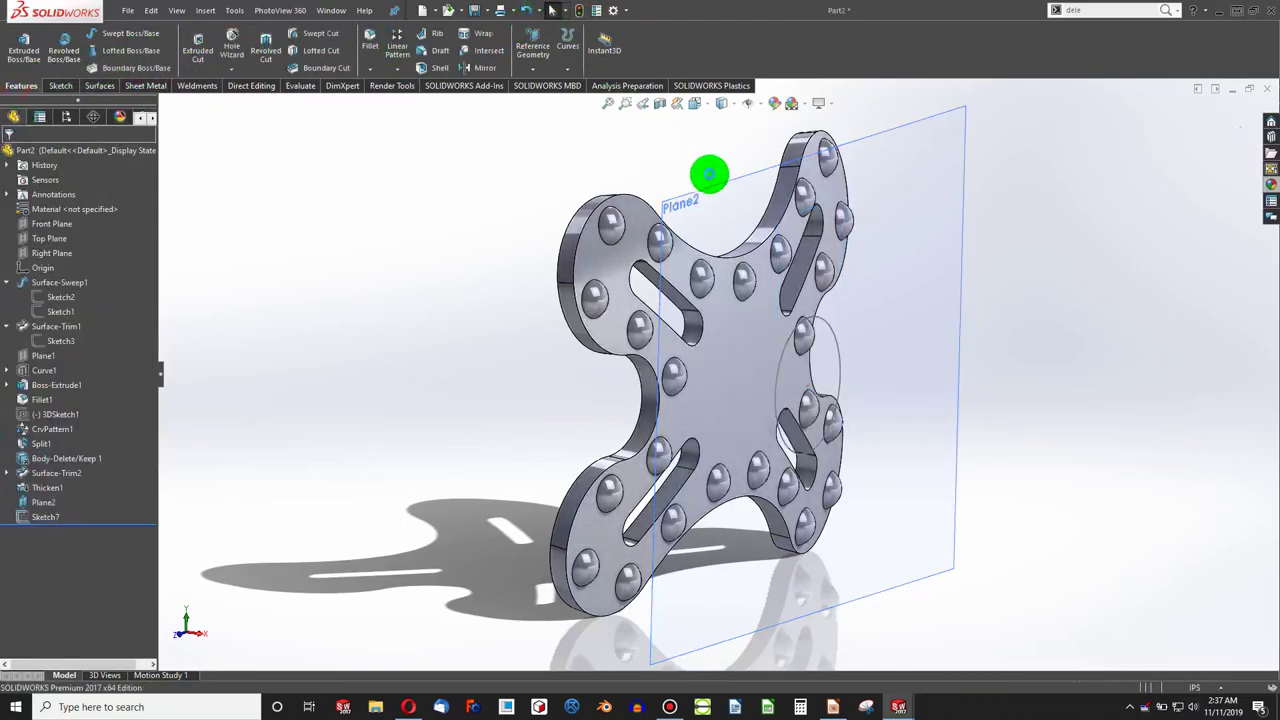
right_click(755, 190)
click(775, 164)
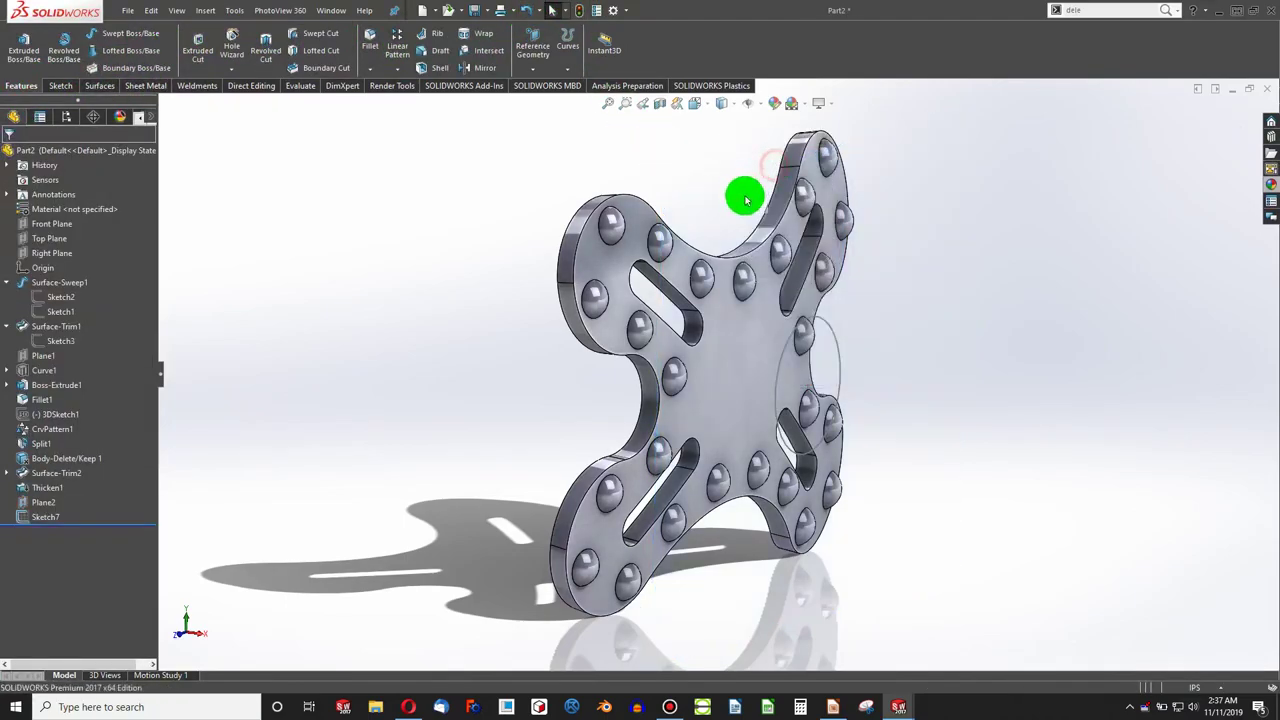
Step: Emboss the circle sketch as a round boss on the plate's studded front face with the Wrap feature
click(828, 330)
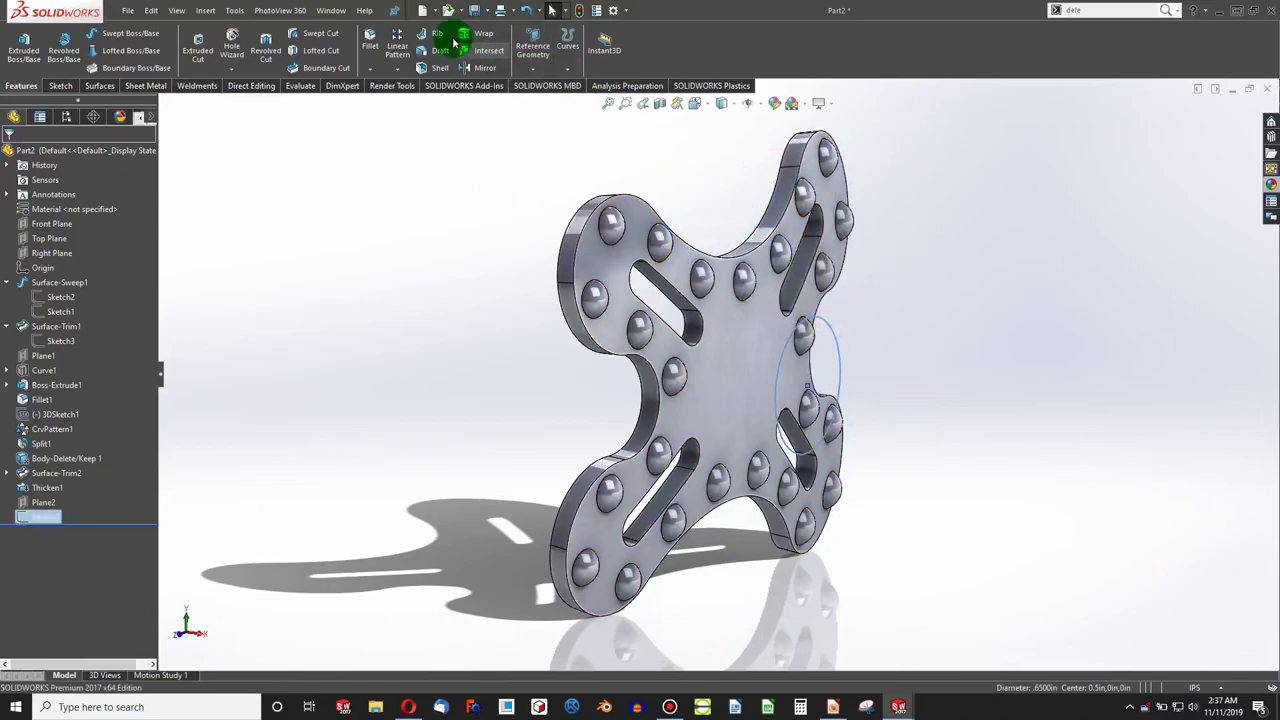
click(484, 38)
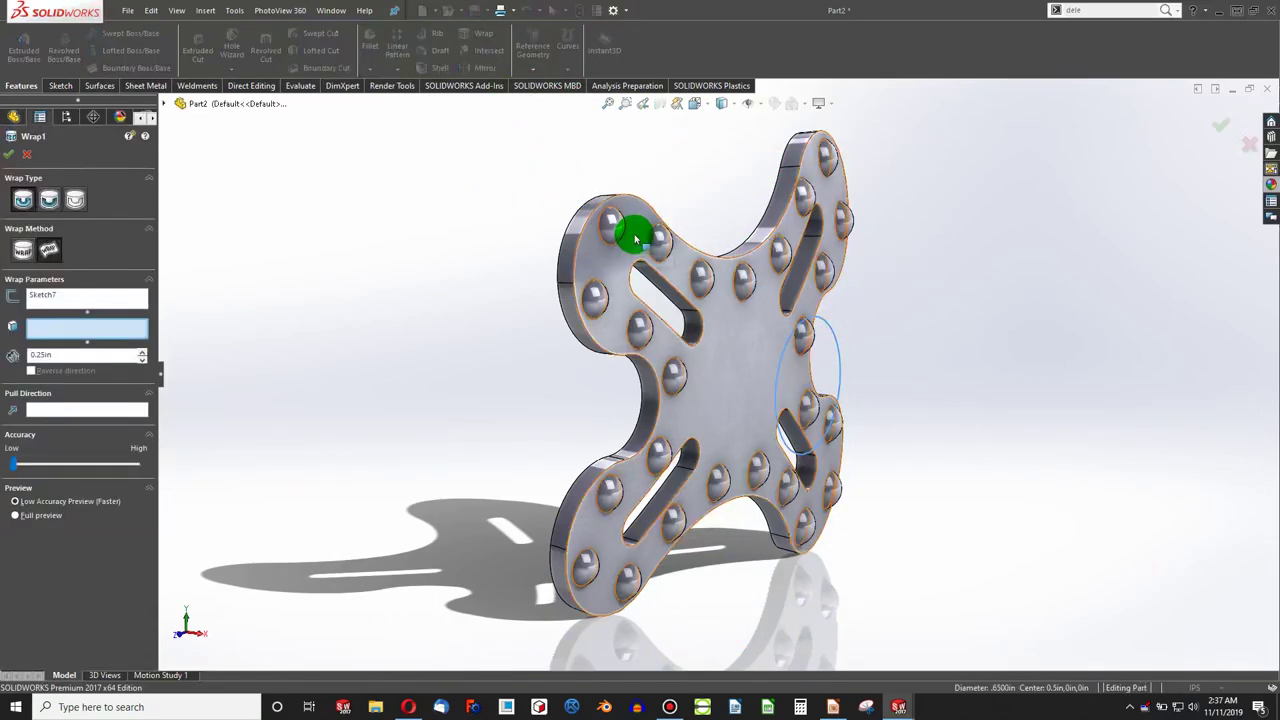
click(714, 361)
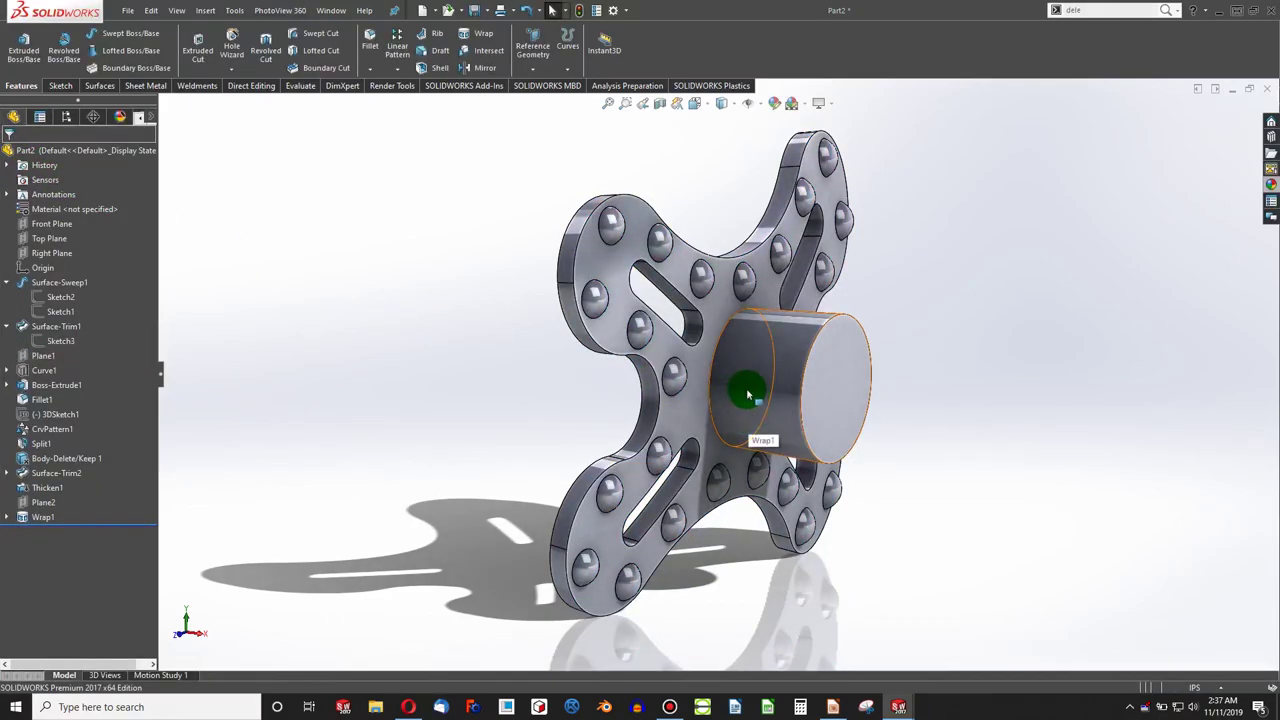
Step: Edit the Wrap feature of the central boss and set its thickness to 0.30 in
right_click(747, 394)
click(754, 353)
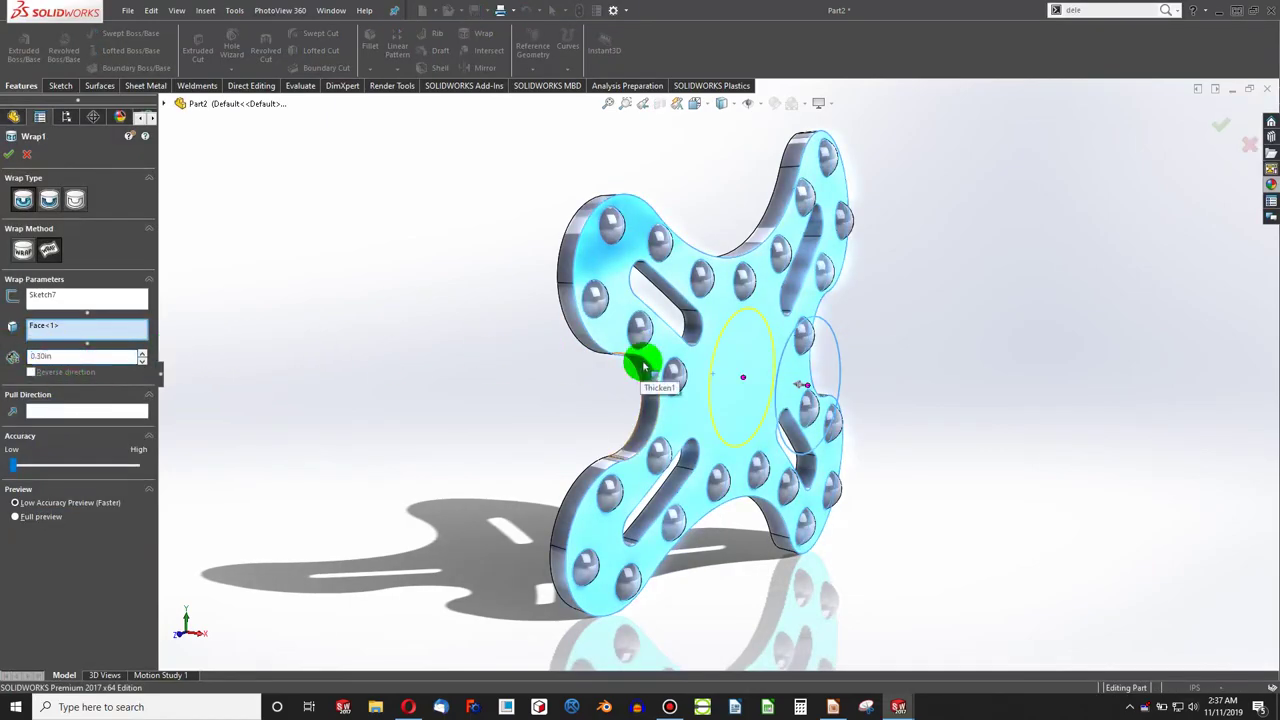
click(9, 158)
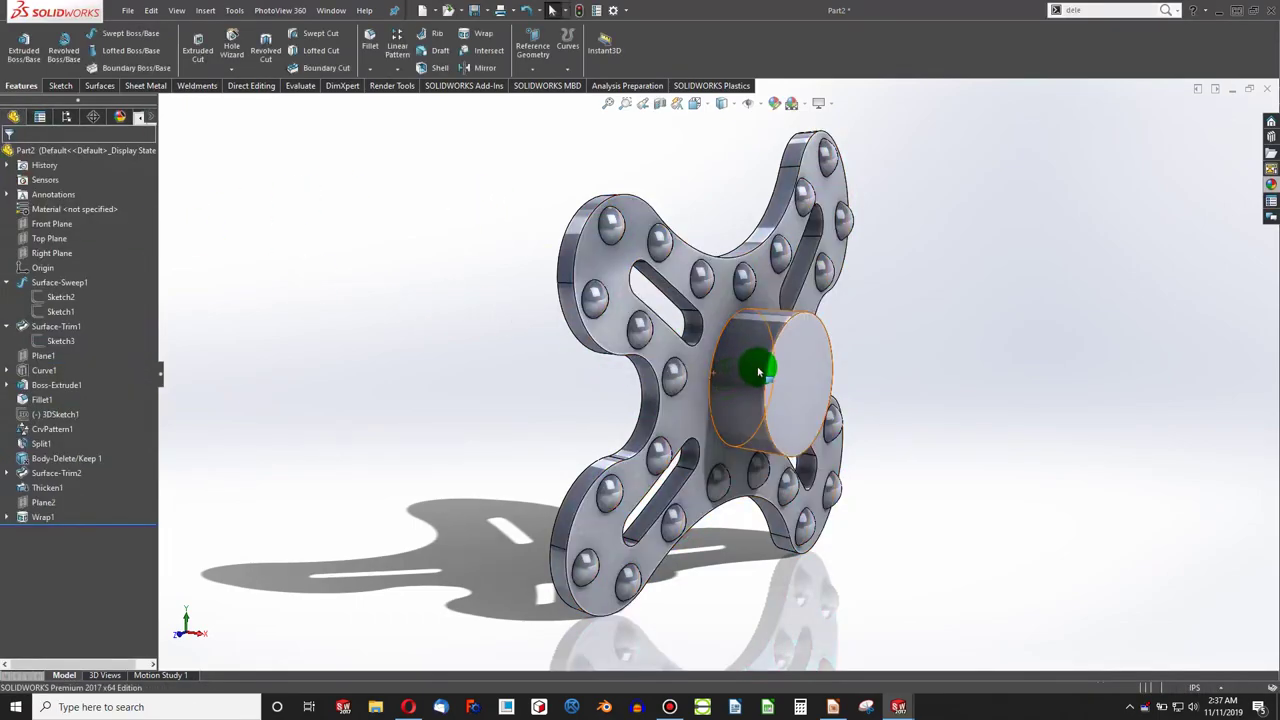
Step: Fillet the outer circular edge of the central boss with a symmetric radius of 0.25 in
click(770, 371)
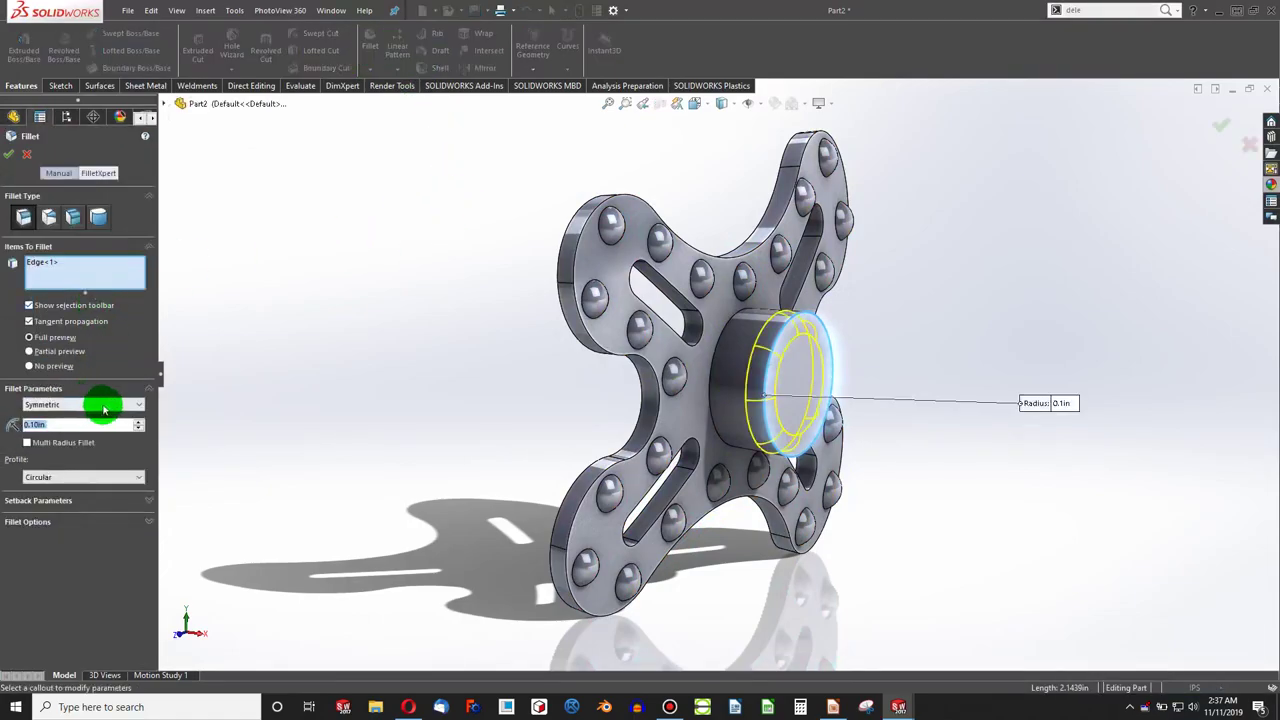
click(139, 423)
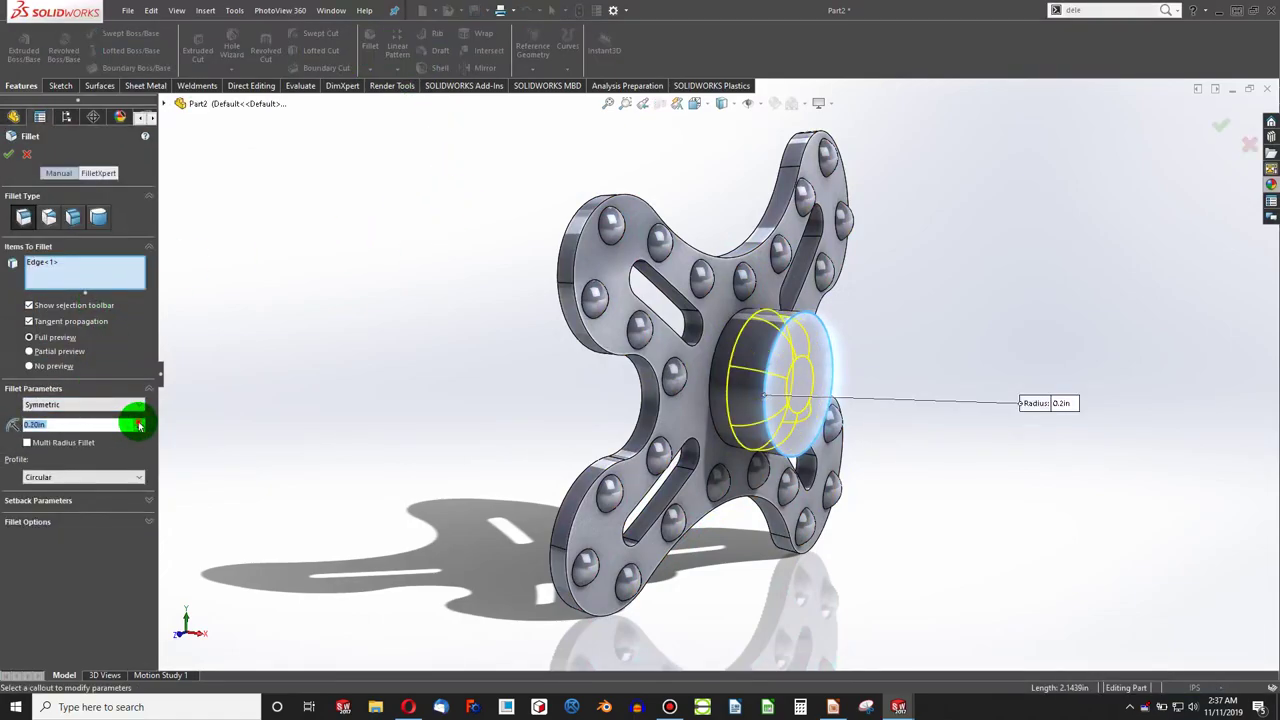
click(139, 423)
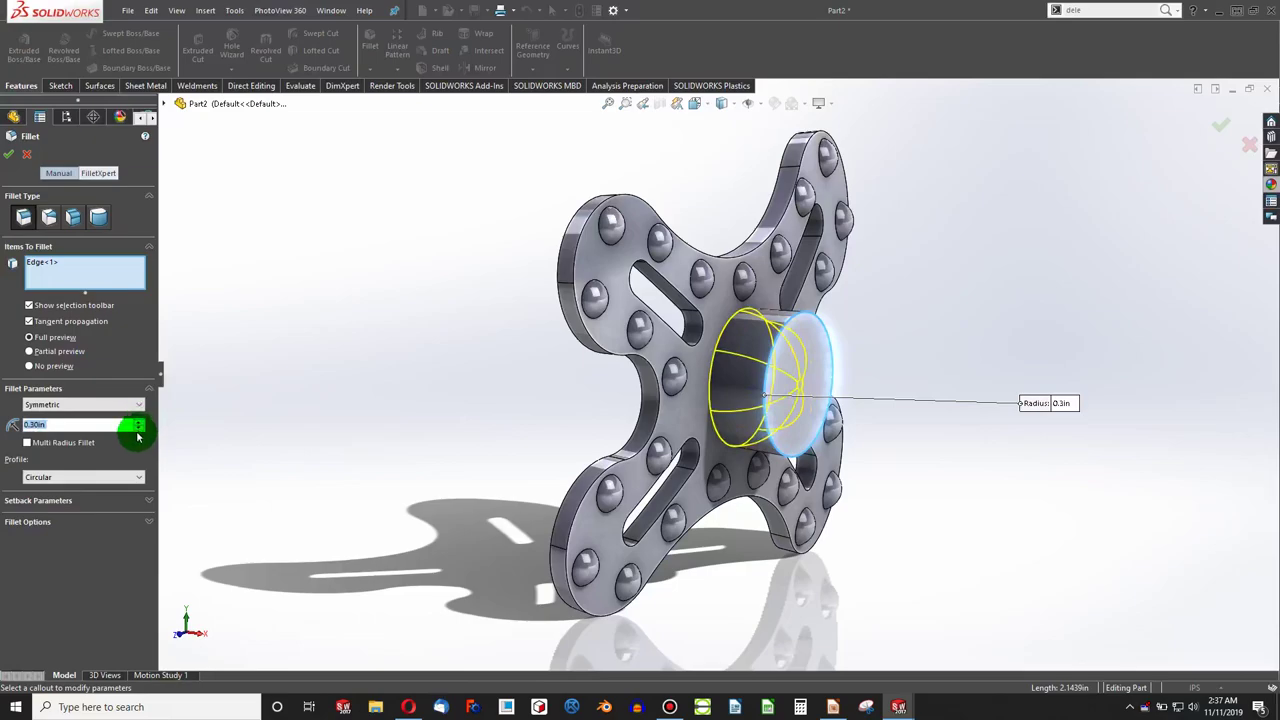
click(139, 428)
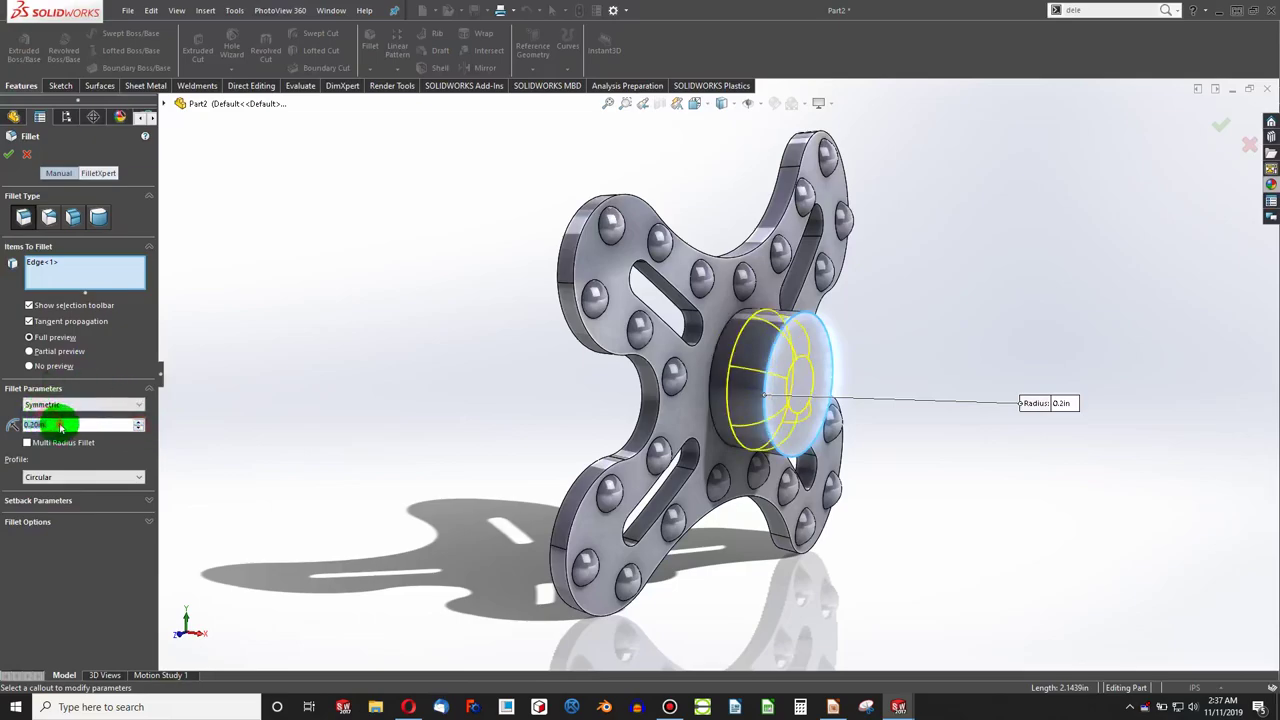
text(.25)
key(Return)
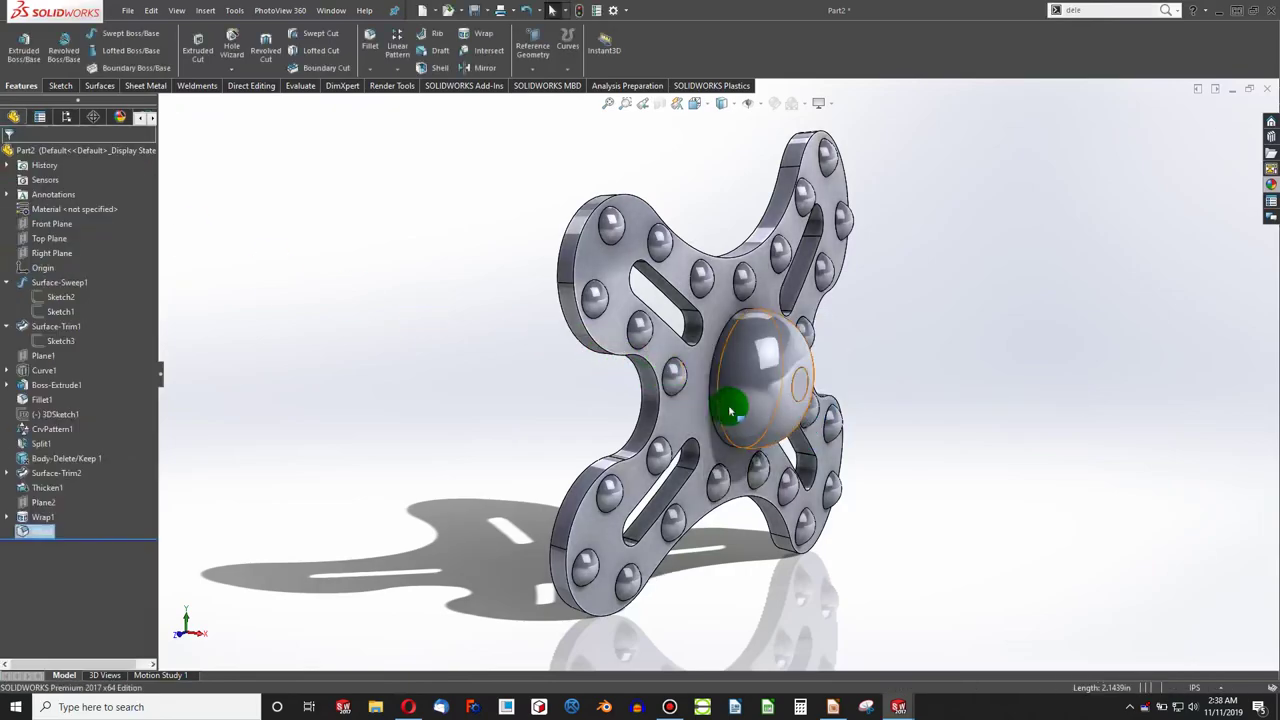
Step: Sketch an ellipse on Plane1, centred on the origin, with a horizontal radius of about 0.42 in and a vertical radius of about 0.15 in
middle_drag(694, 351, 689, 432)
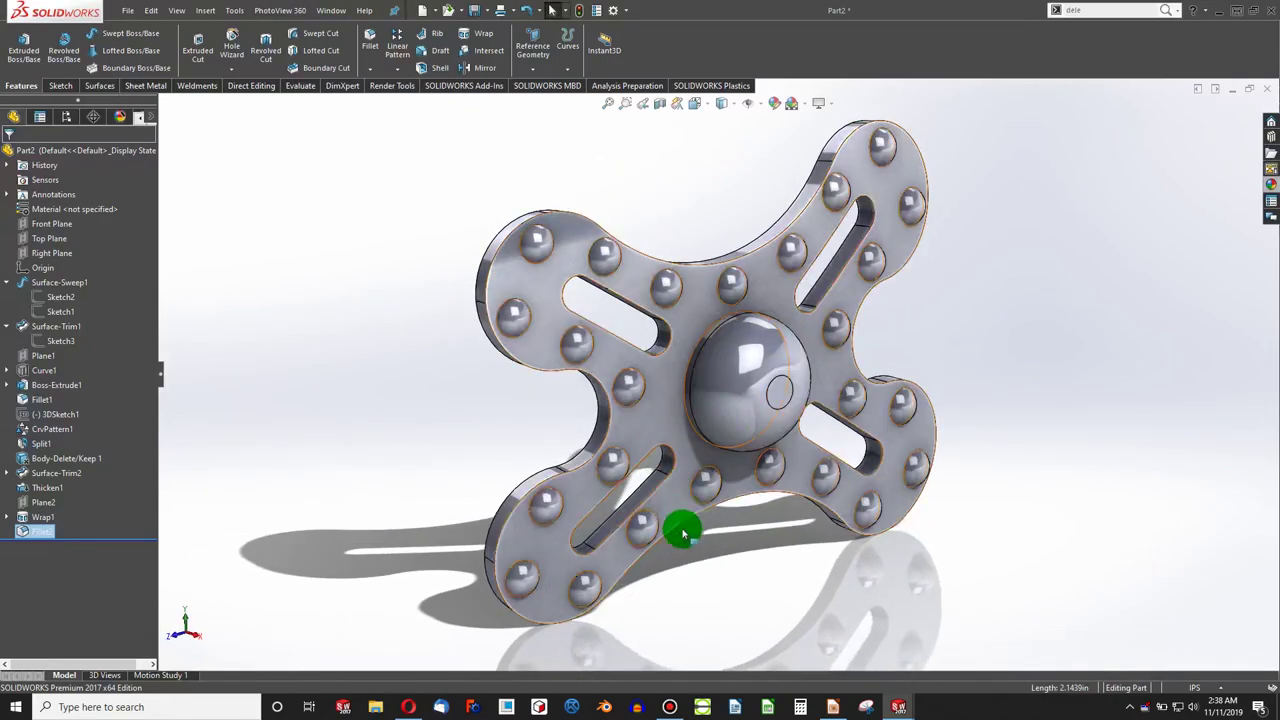
middle_drag(751, 531, 770, 428)
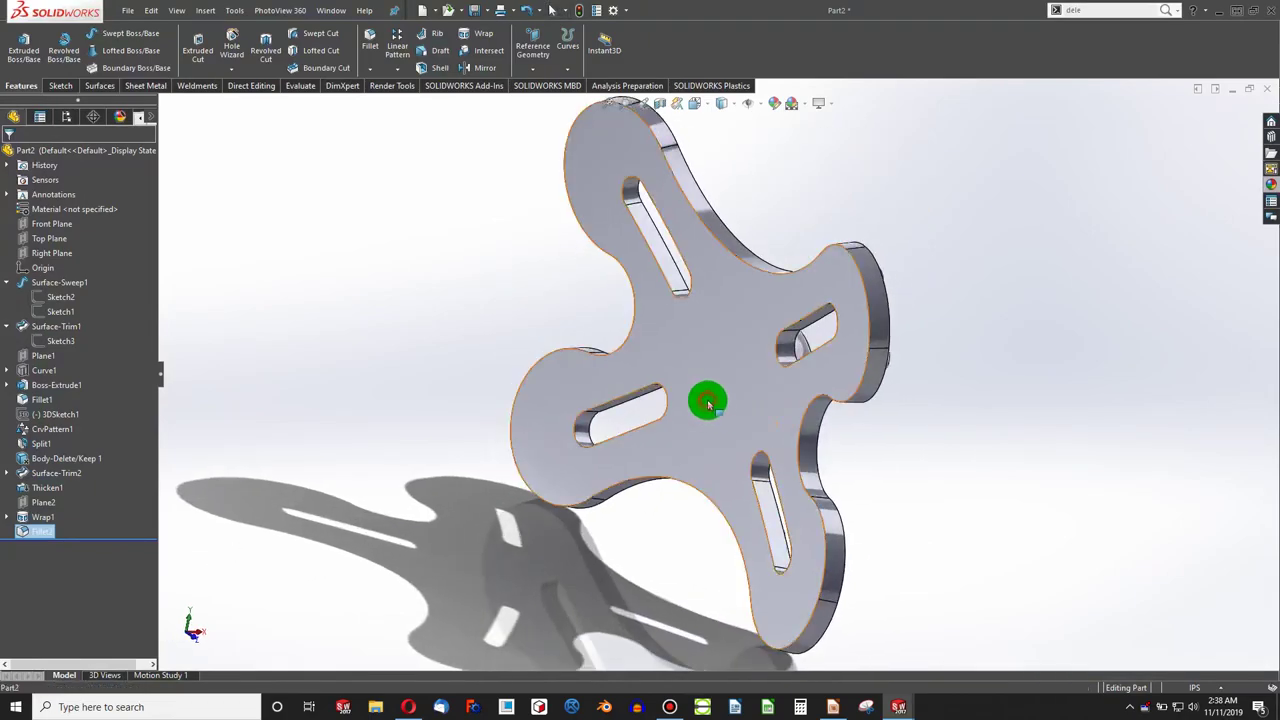
click(708, 404)
click(330, 348)
click(38, 357)
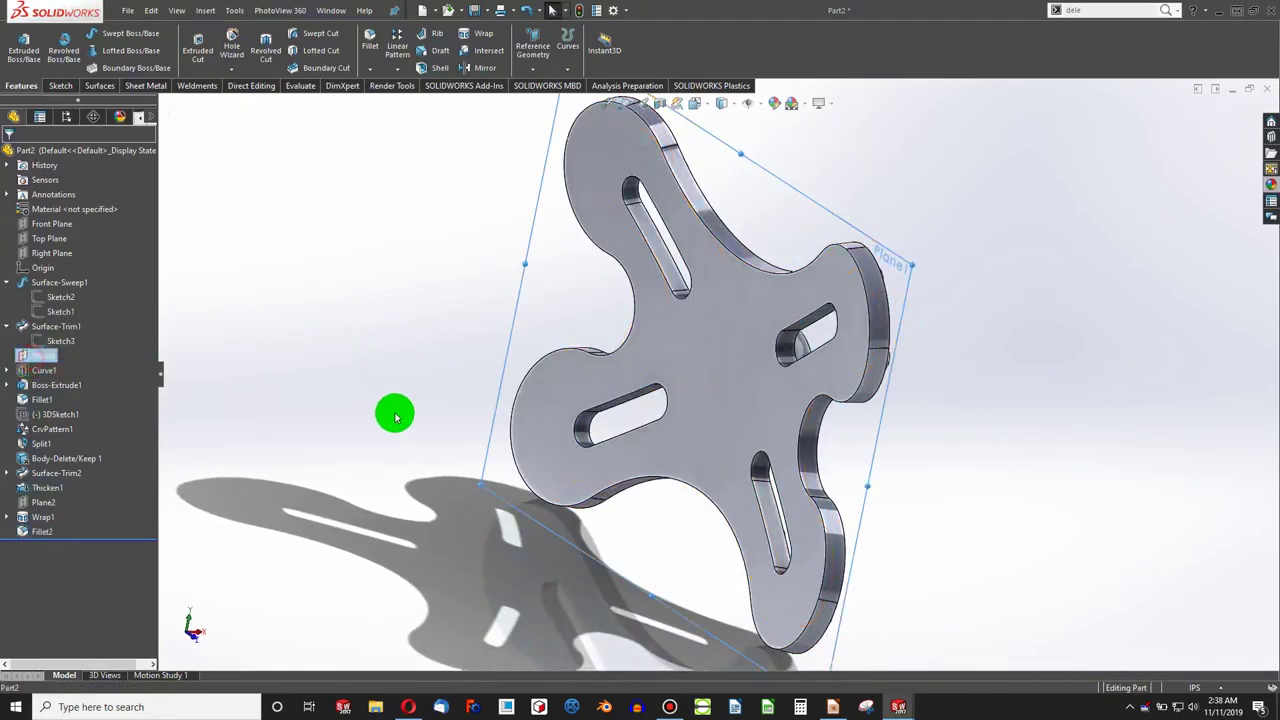
mouse_move(395, 416)
middle_down()
mouse_move(337, 420)
mouse_move(403, 380)
mouse_move(372, 420)
mouse_move(343, 429)
mouse_move(400, 400)
middle_up()
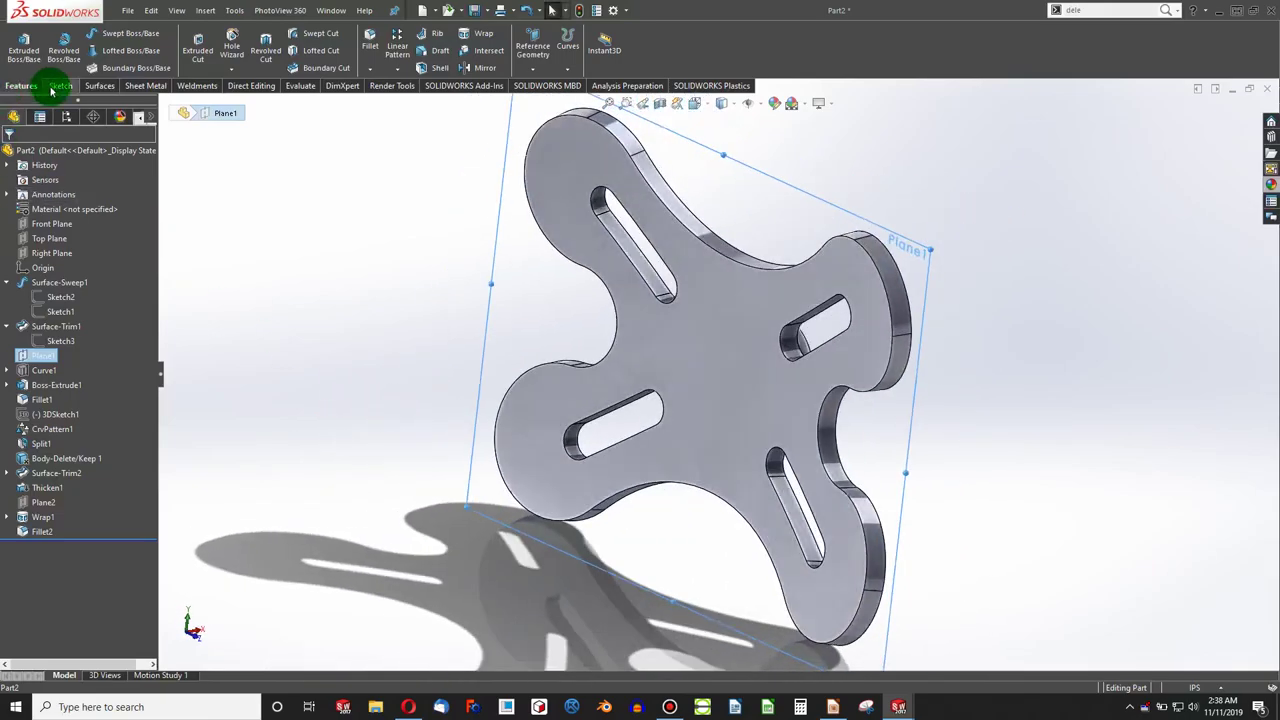
click(56, 86)
click(15, 50)
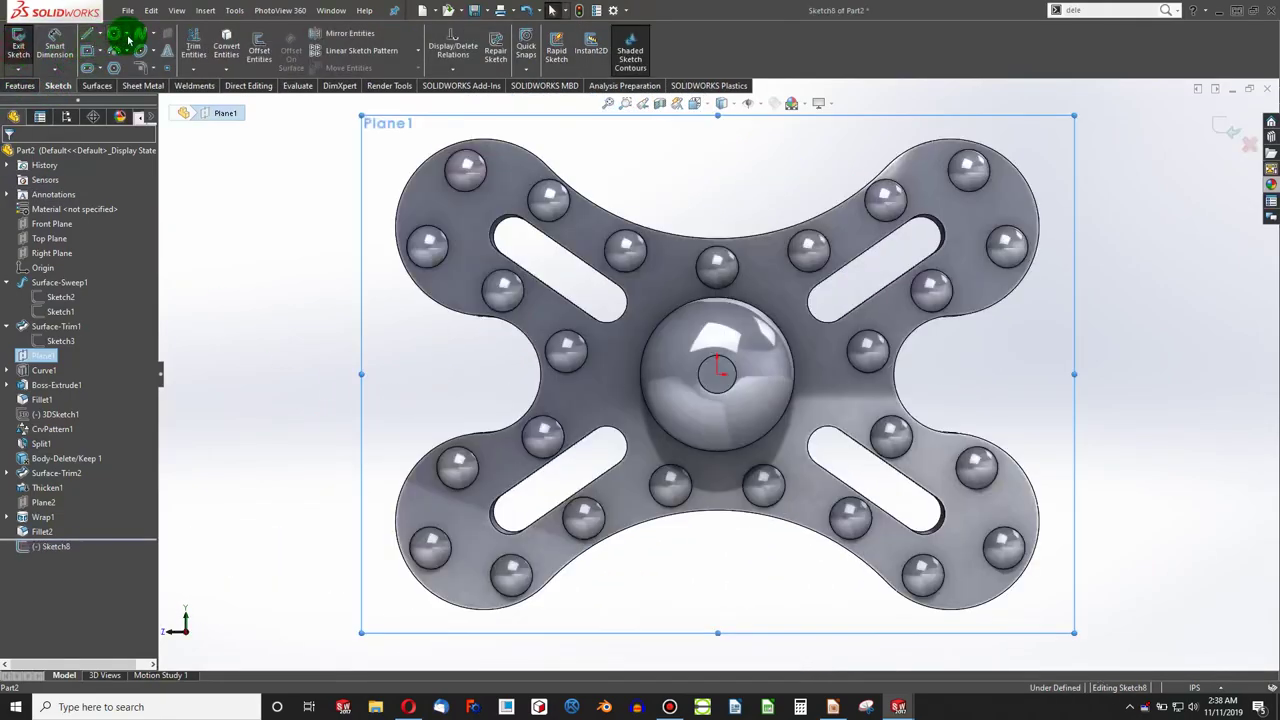
click(141, 52)
click(718, 374)
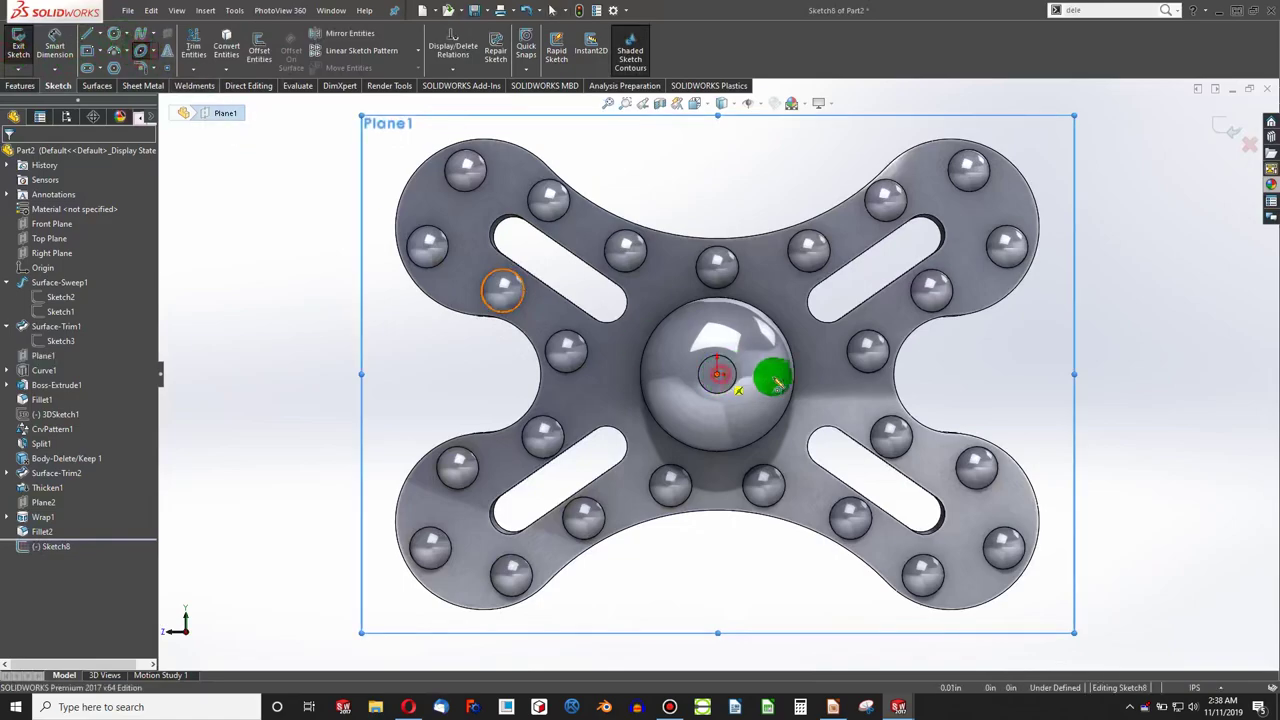
click(820, 372)
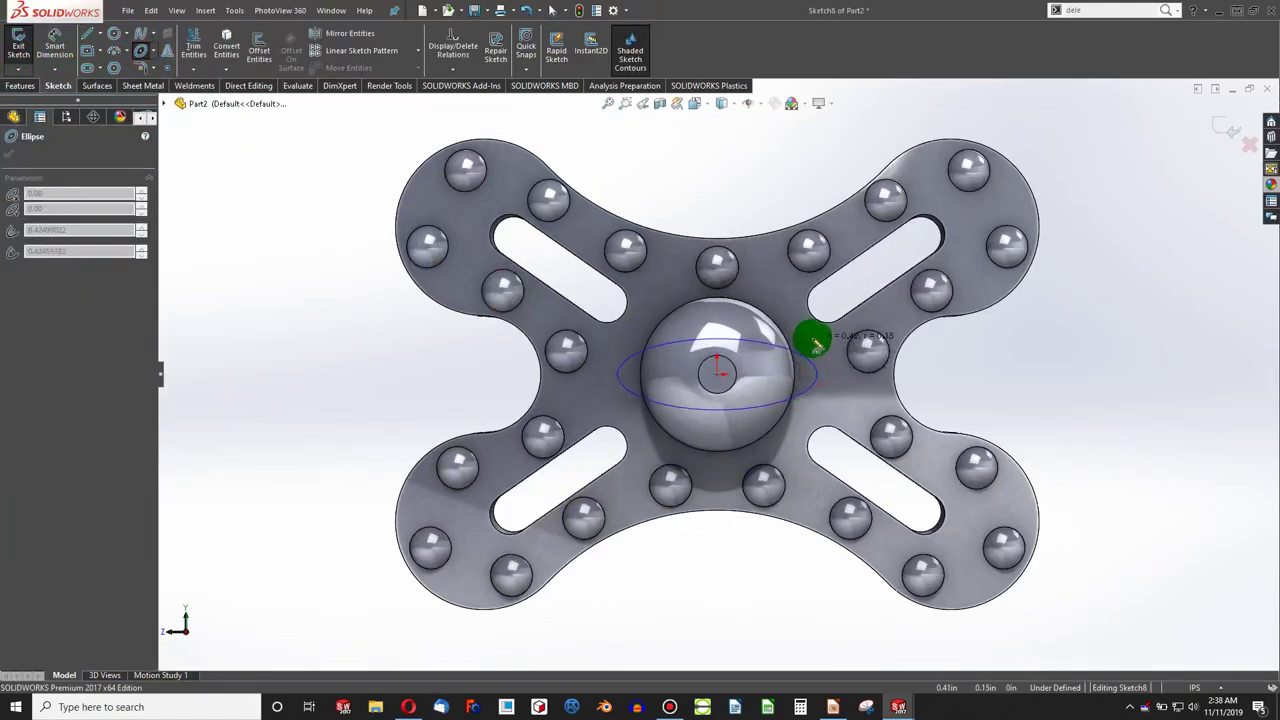
click(812, 345)
Step: Dimension the ellipse's full width between its two side points and set it to 0.75 in
click(62, 45)
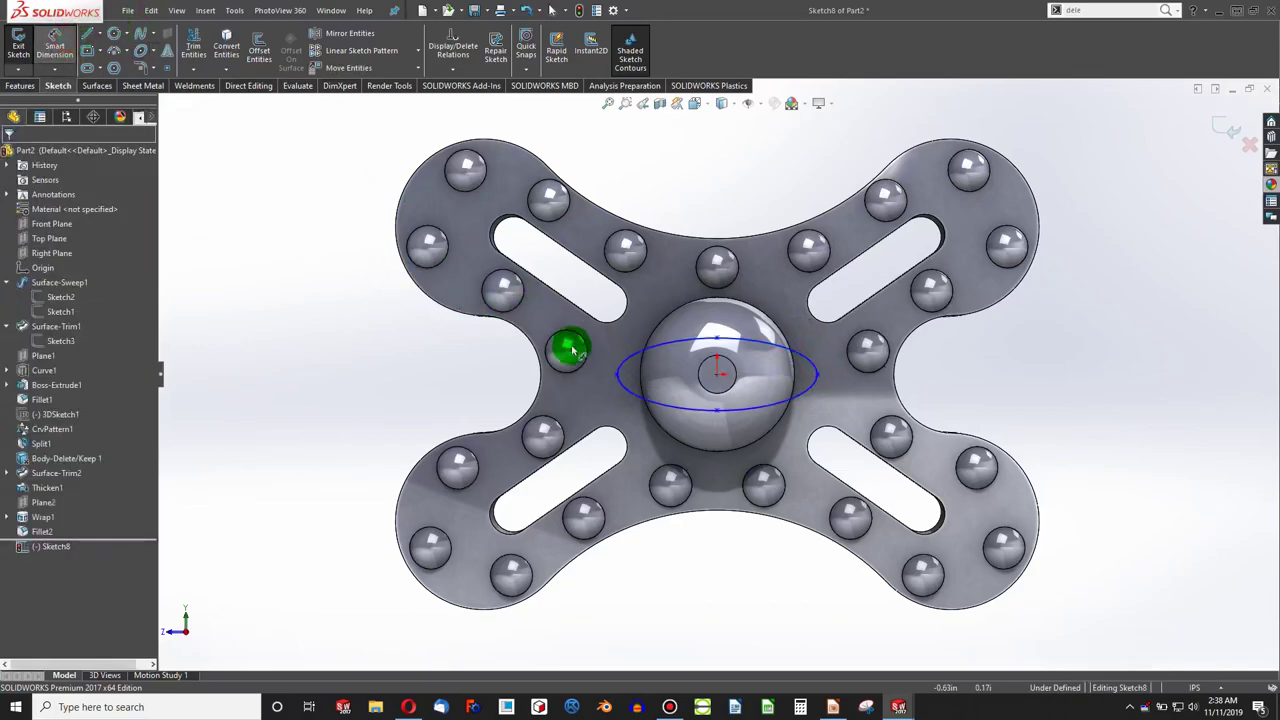
click(618, 376)
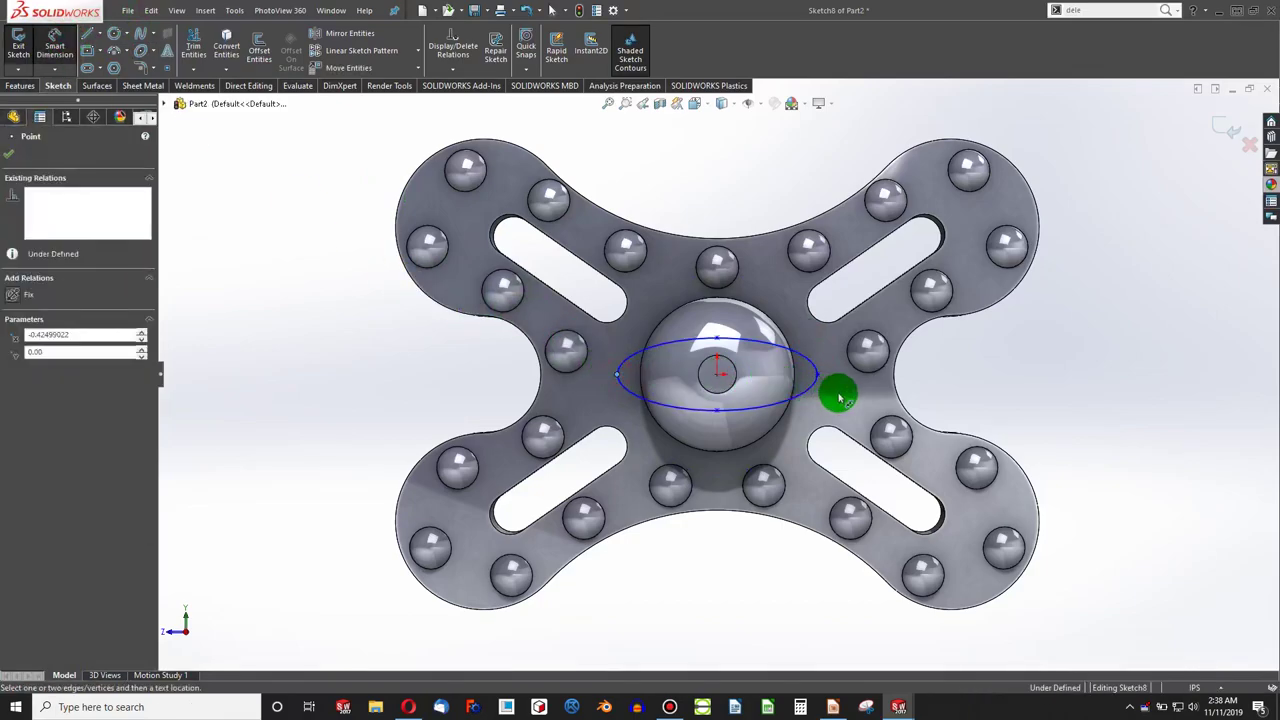
click(817, 377)
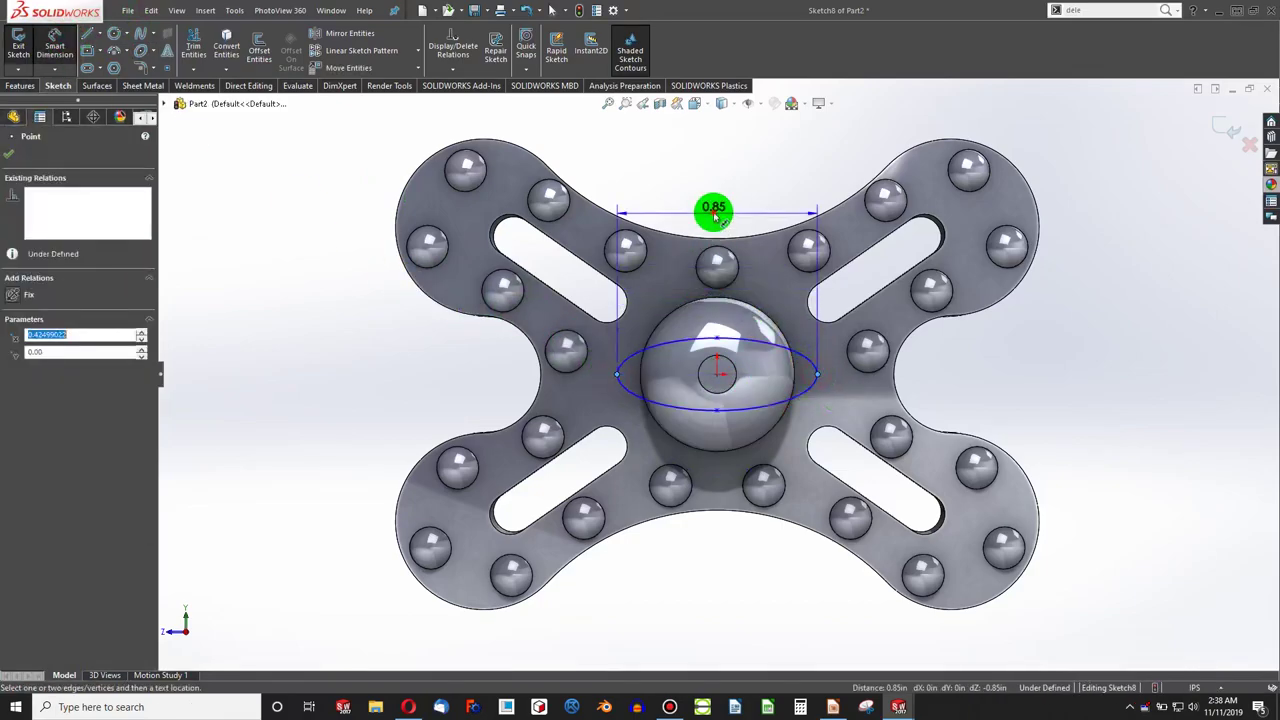
click(714, 213)
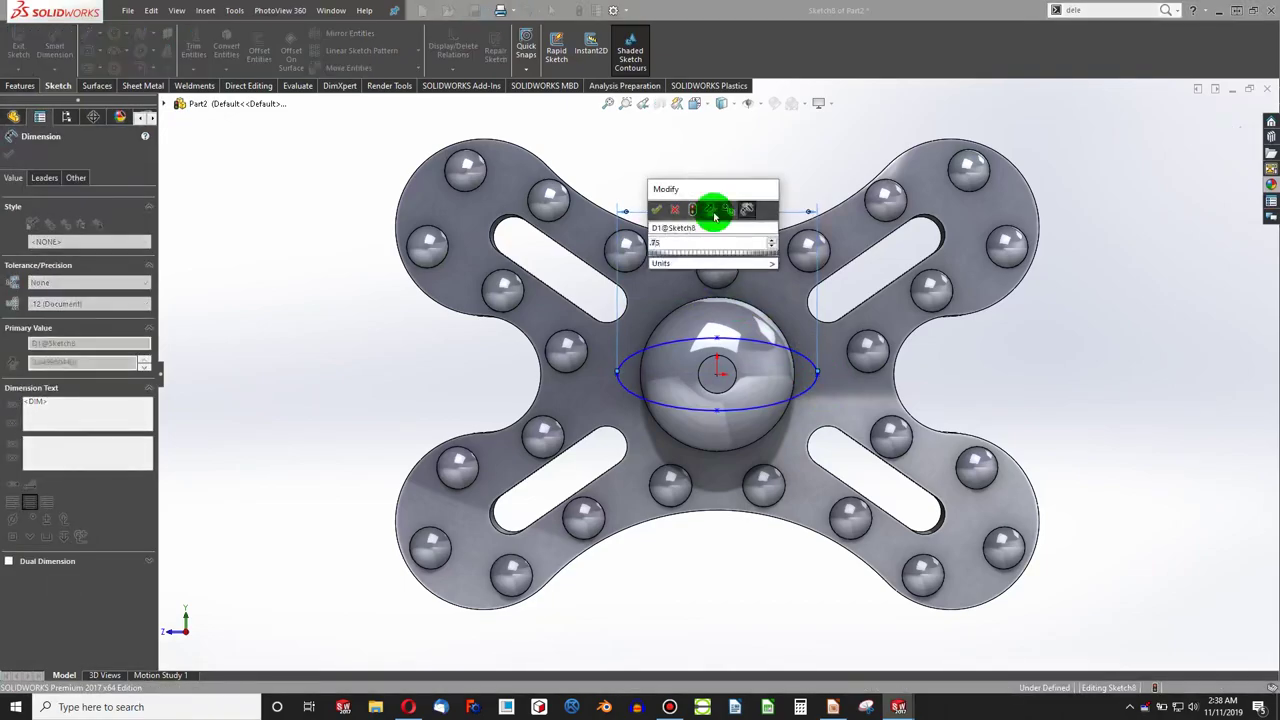
text(0.75)
key(Return)
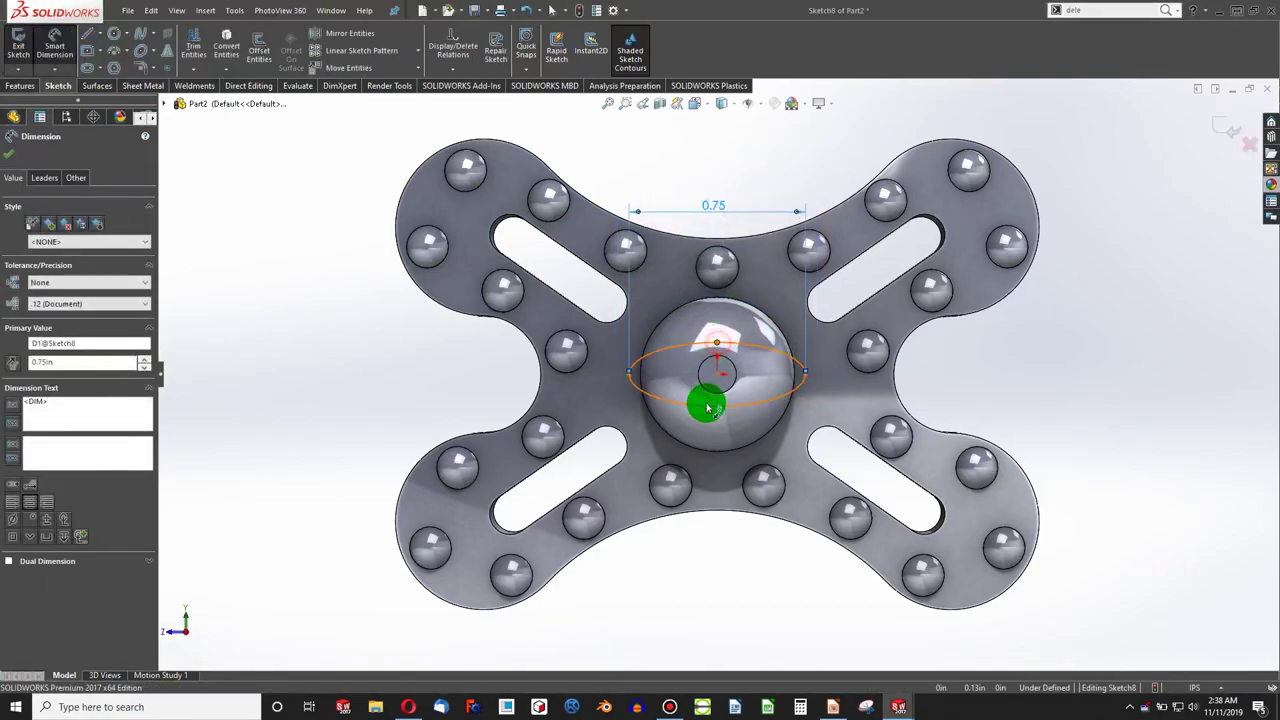
Step: Dimension the ellipse's full height between its upper and lower points and set it to 0.25 in
click(712, 405)
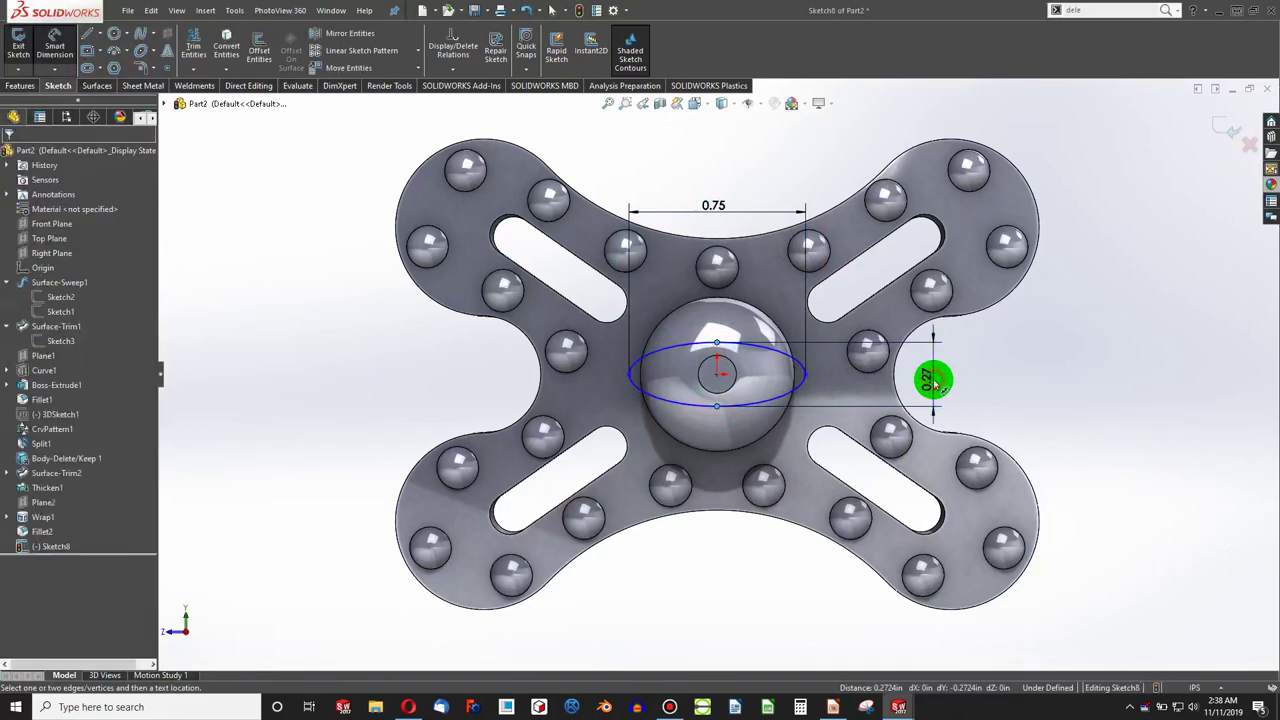
click(933, 380)
key(Return)
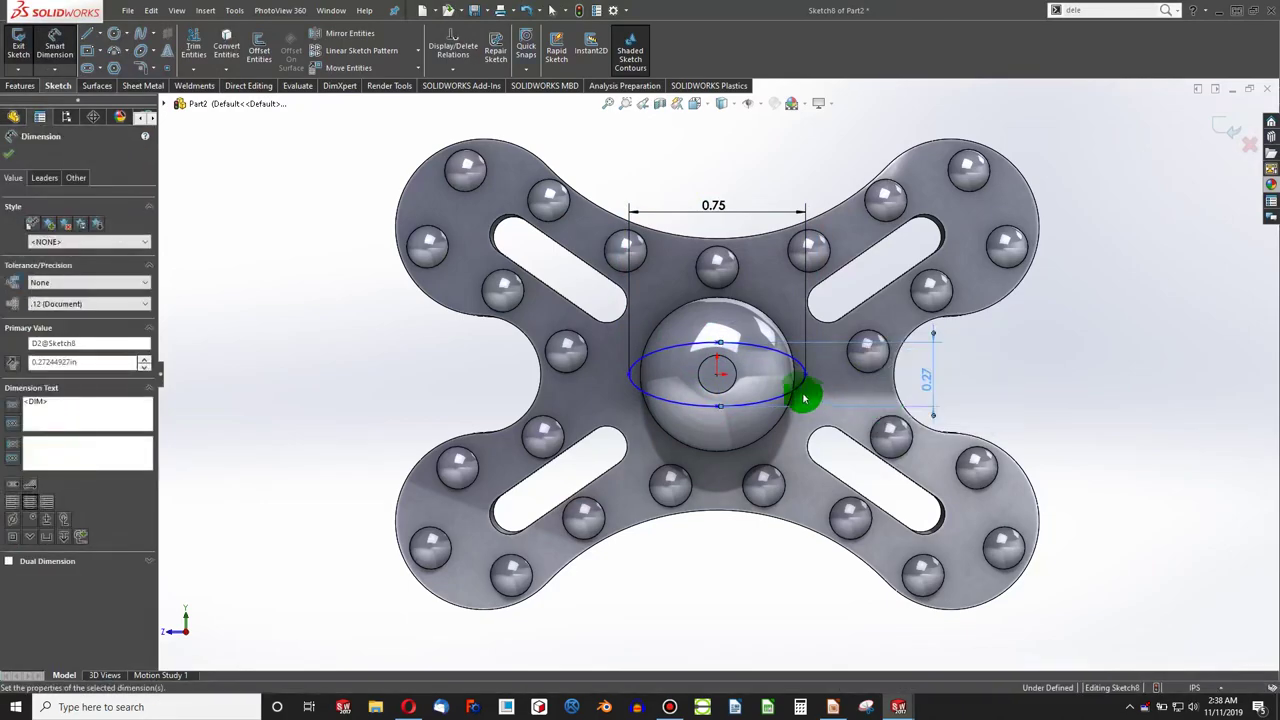
drag(804, 399, 726, 375)
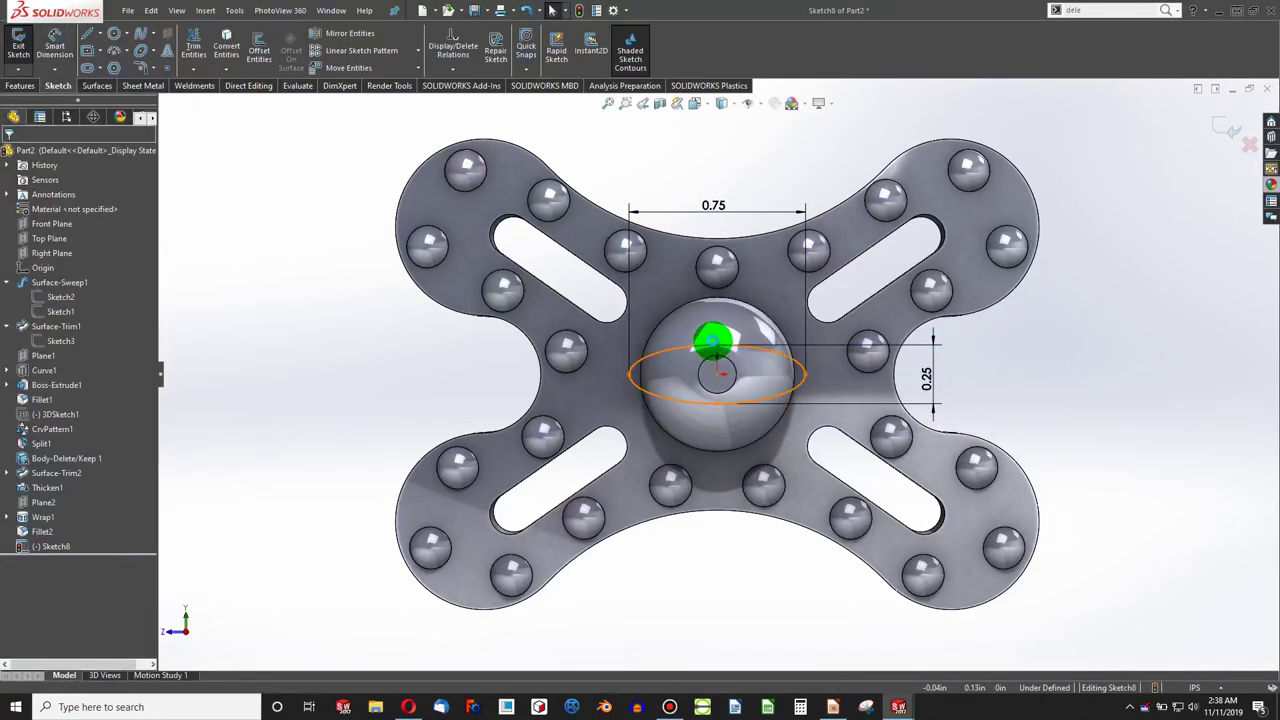
Step: Add a vertical relation between the ellipse's centre and its upper axis point, and exit the sketch
click(717, 378)
ctrl+click(716, 346)
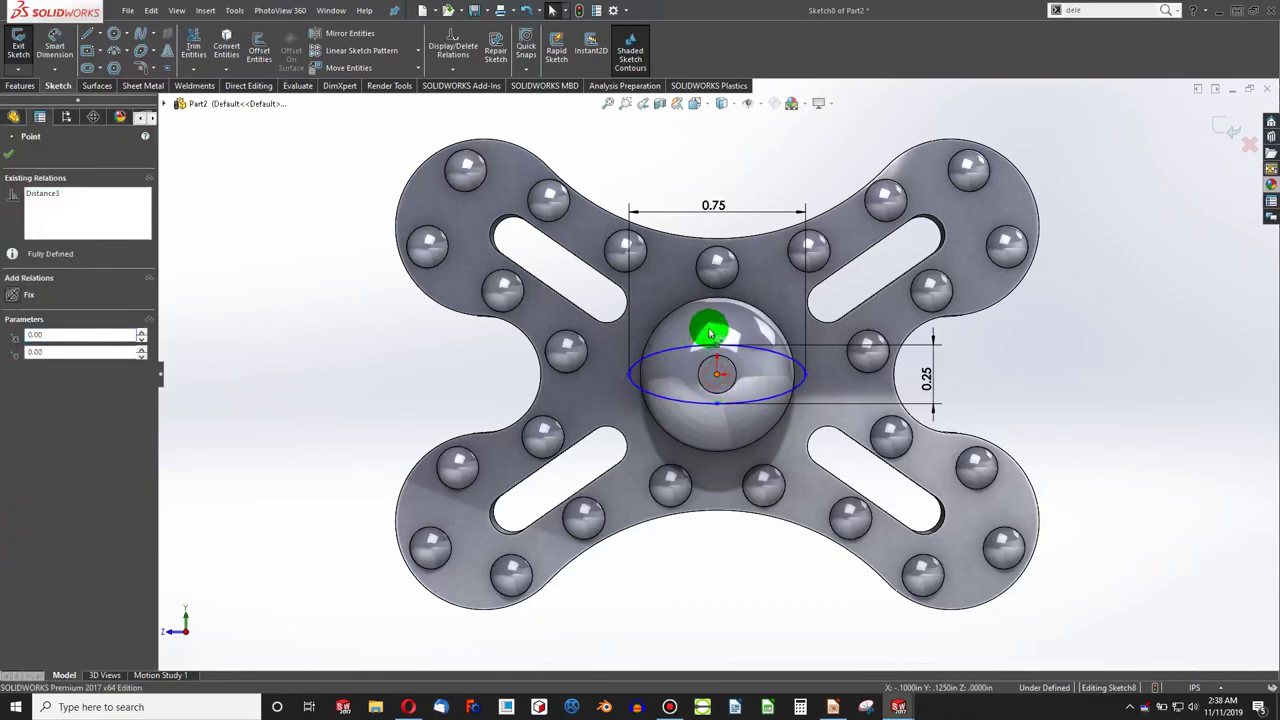
click(14, 385)
click(251, 431)
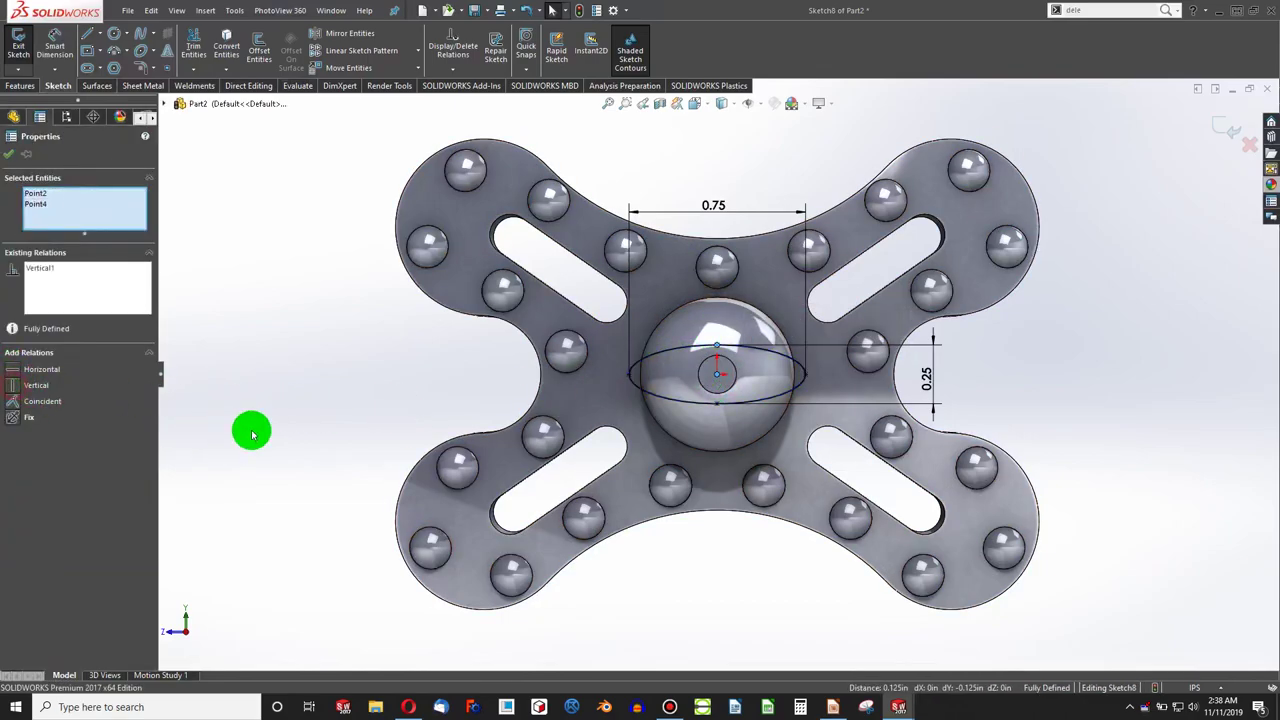
middle_drag(500, 383, 37, 120)
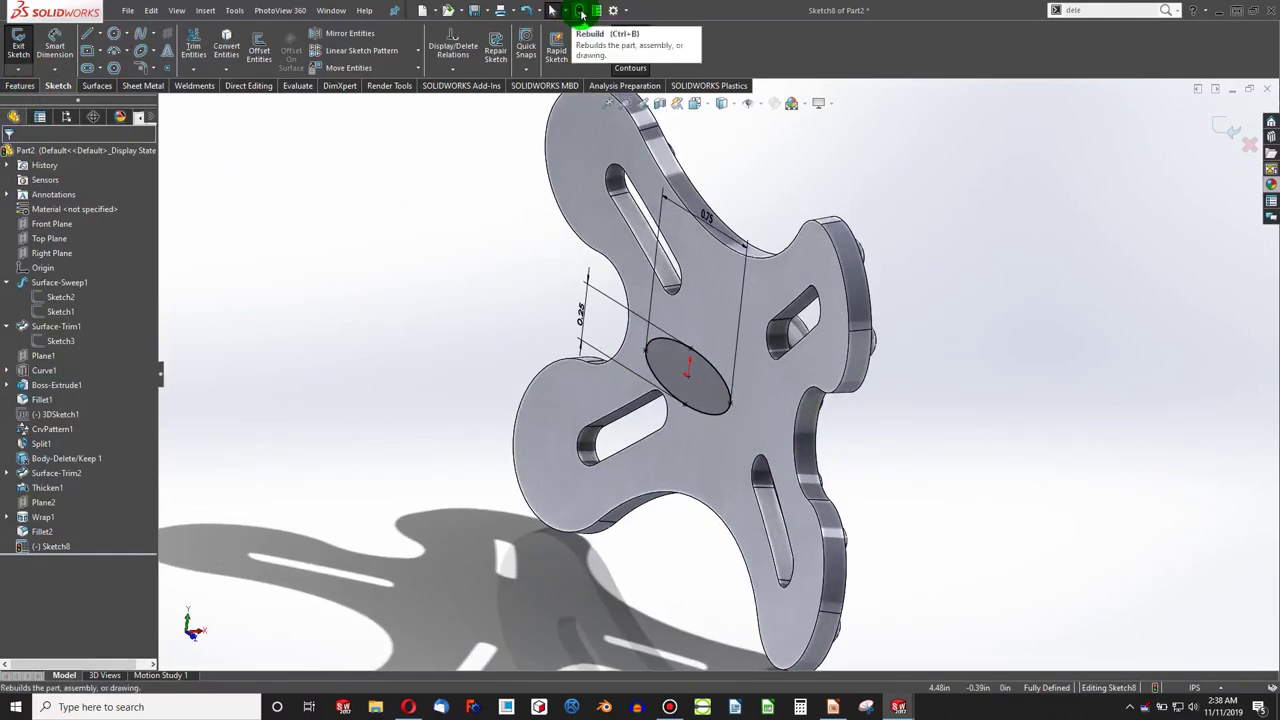
click(581, 12)
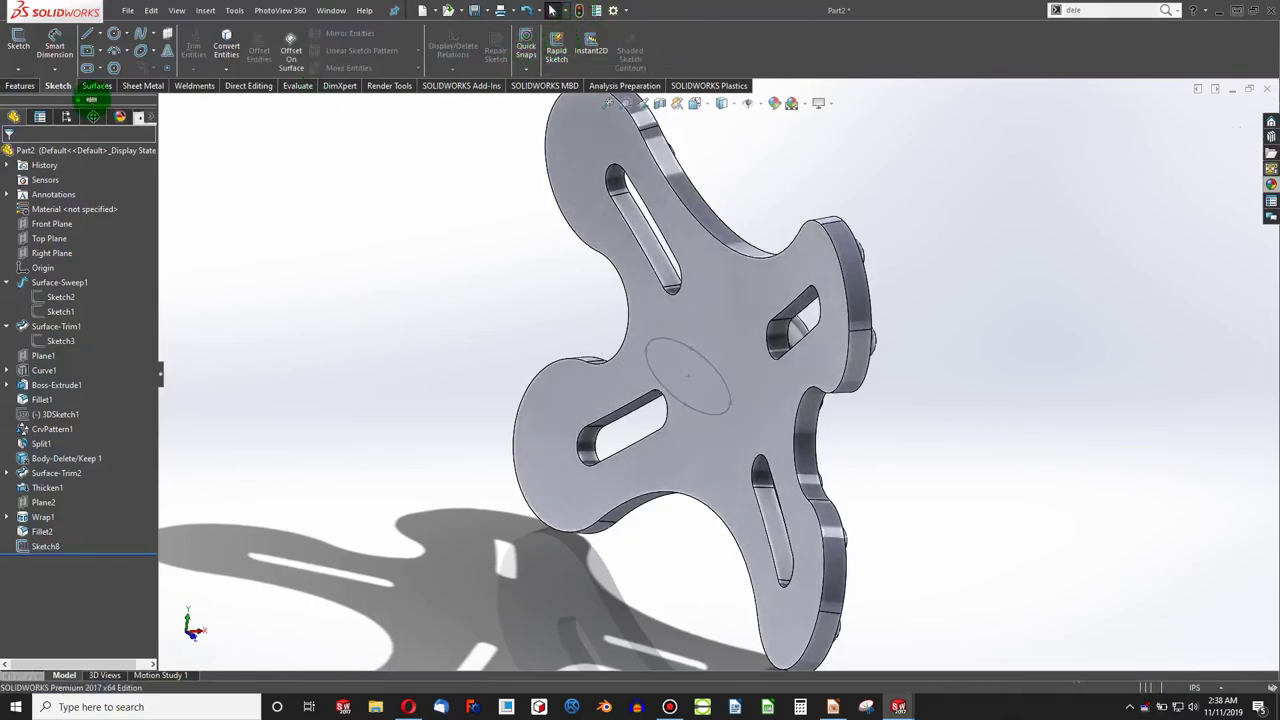
Step: Project the ellipse sketch as a curve onto the plate's plain back face, using the sketch-on-faces projection type
click(13, 89)
click(568, 40)
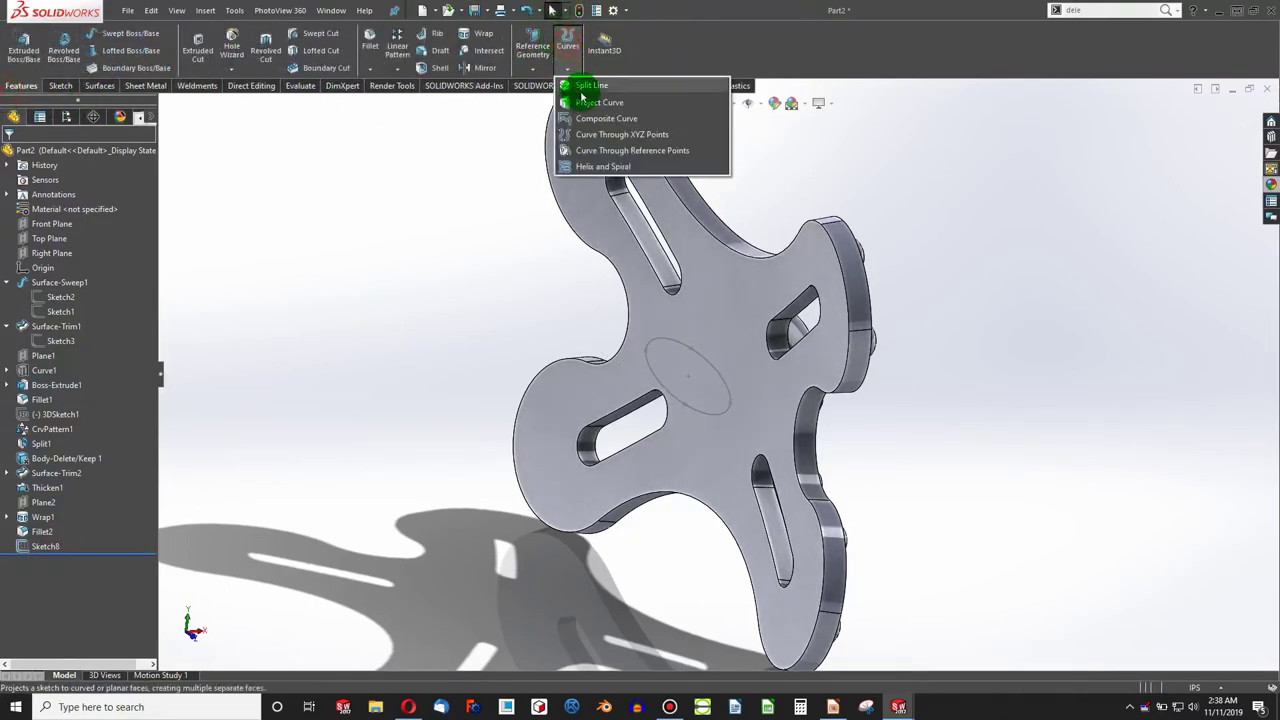
click(590, 103)
click(673, 344)
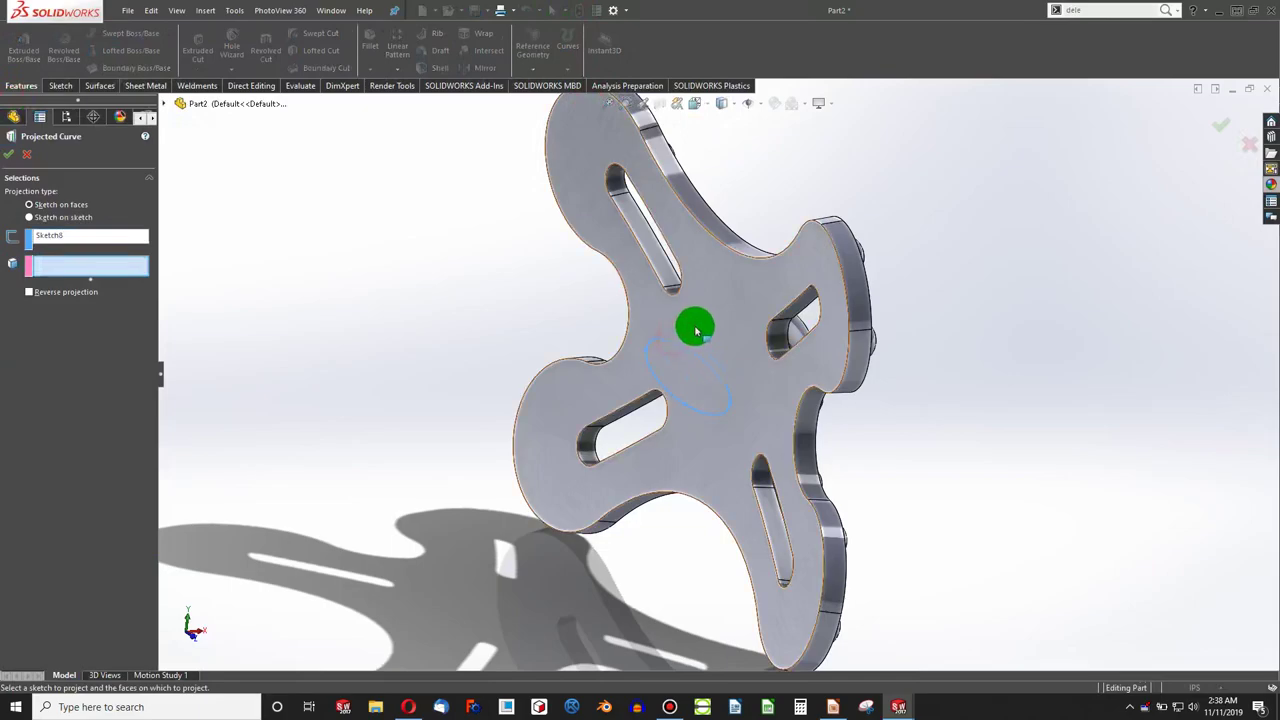
click(704, 324)
click(9, 154)
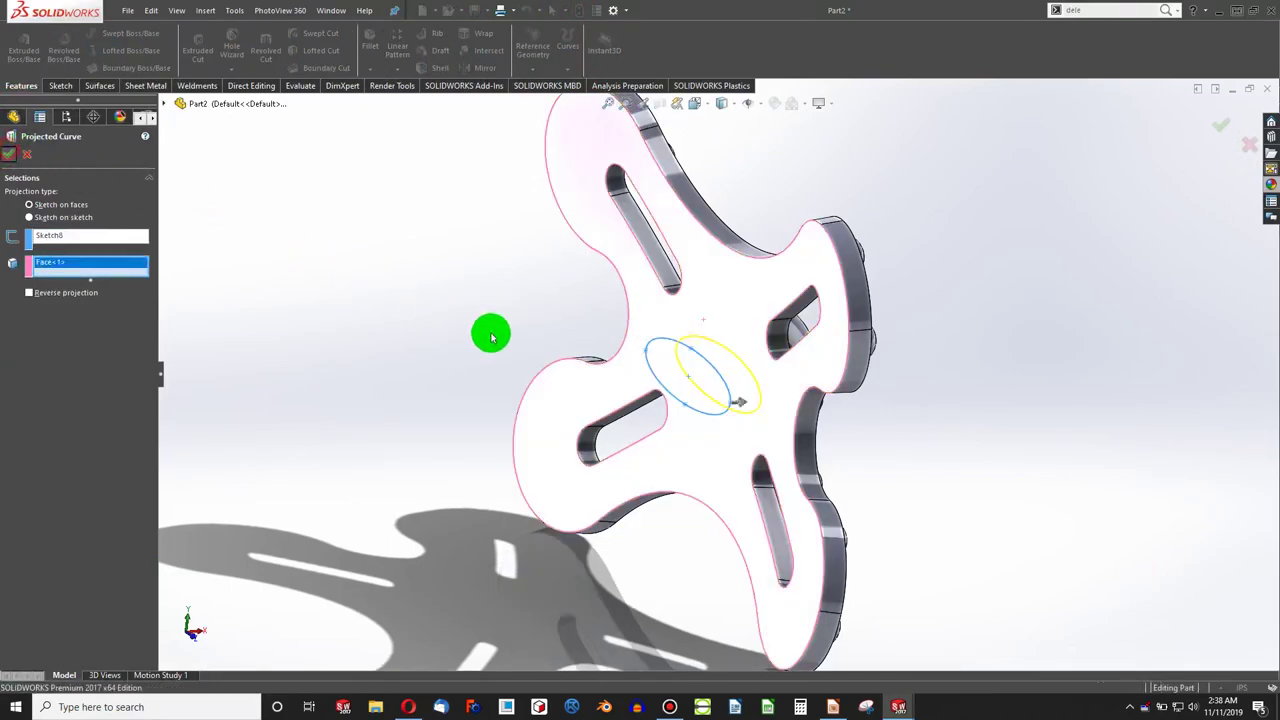
Step: Sketch on Plane1, convert the projected ellipse curve on the back face into the sketch, and exit it
mouse_move(665, 430)
middle_down()
mouse_move(720, 502)
mouse_move(686, 418)
middle_up()
scroll(677, 417, down, 2)
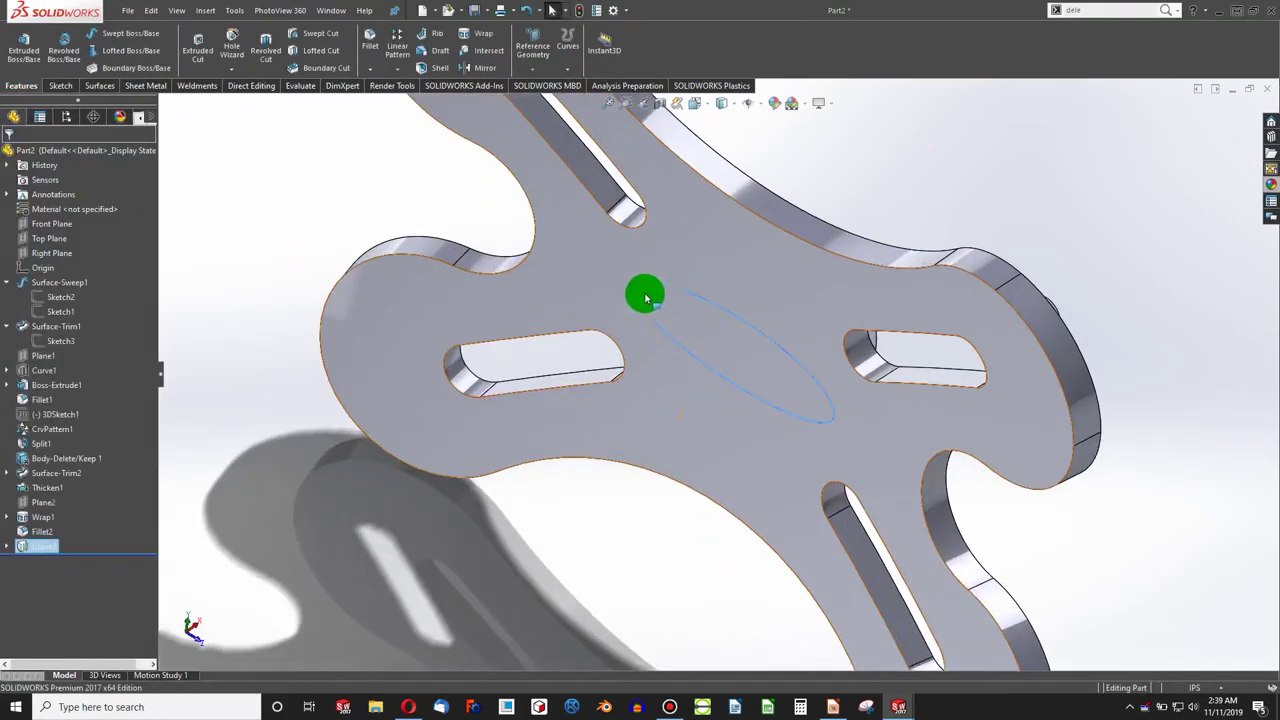
middle_drag(729, 382, 700, 329)
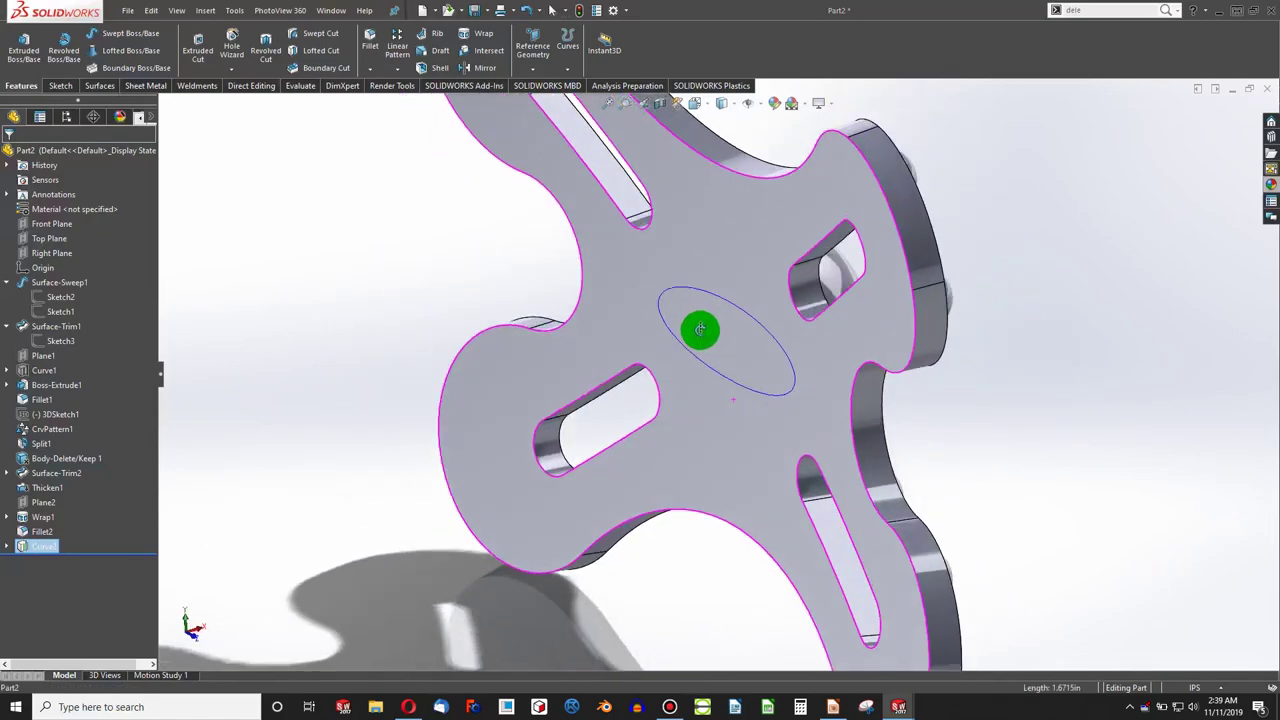
scroll(689, 329, up, 3)
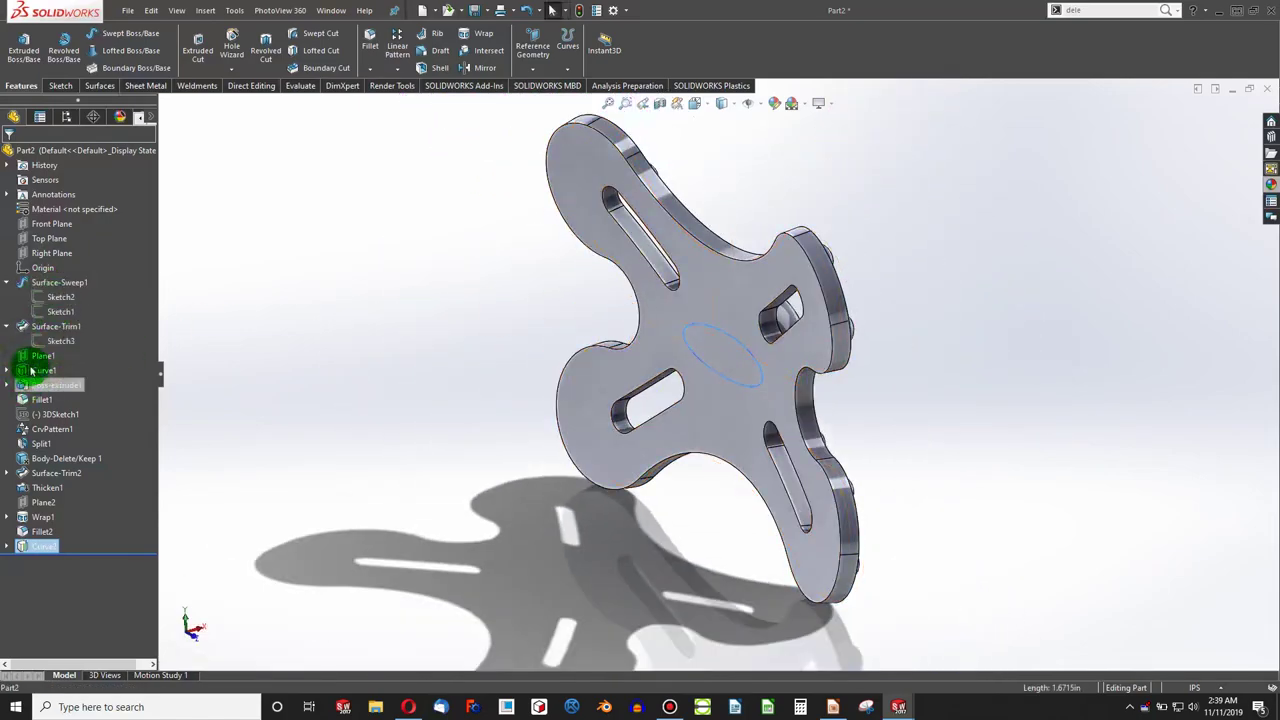
click(40, 356)
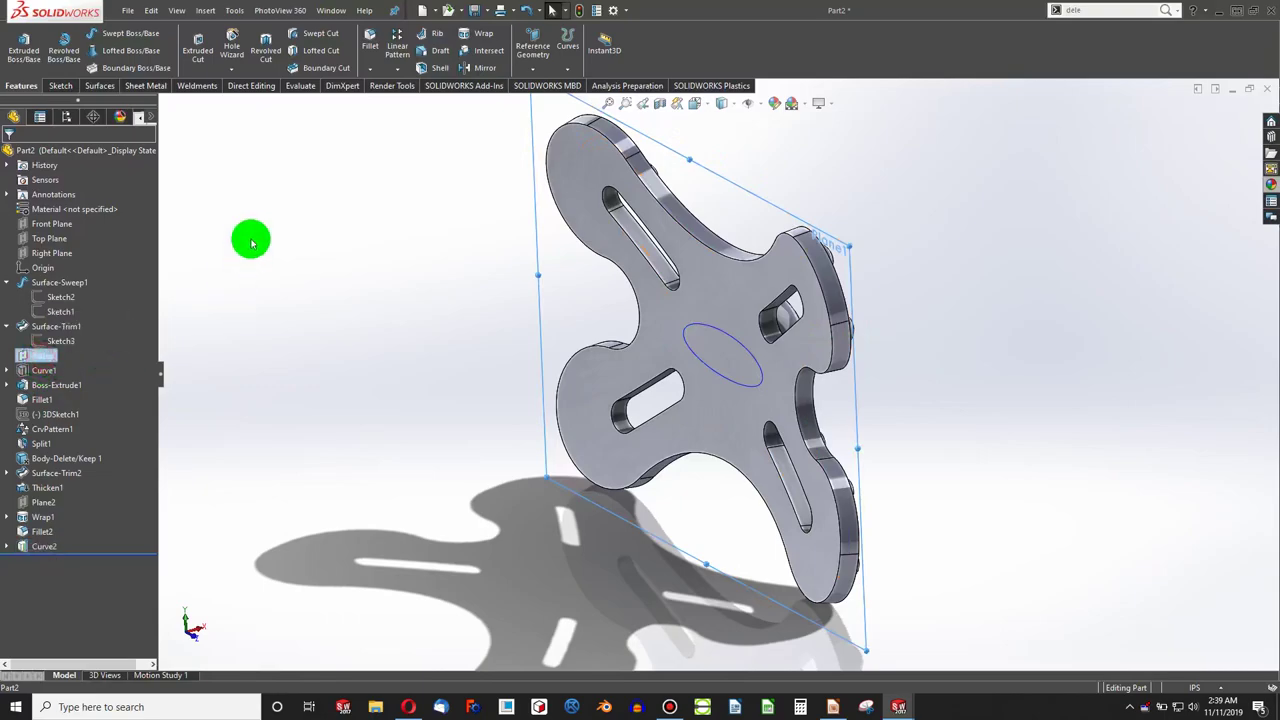
click(60, 88)
click(18, 45)
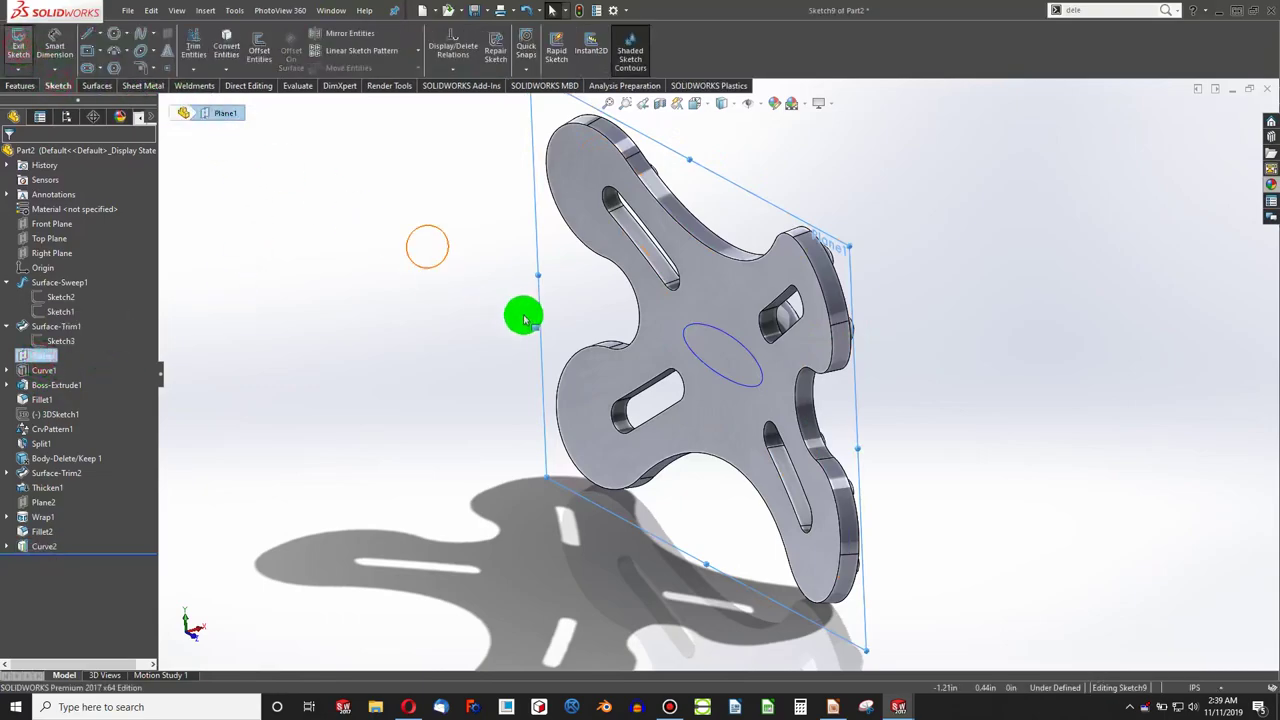
middle_drag(683, 352, 728, 350)
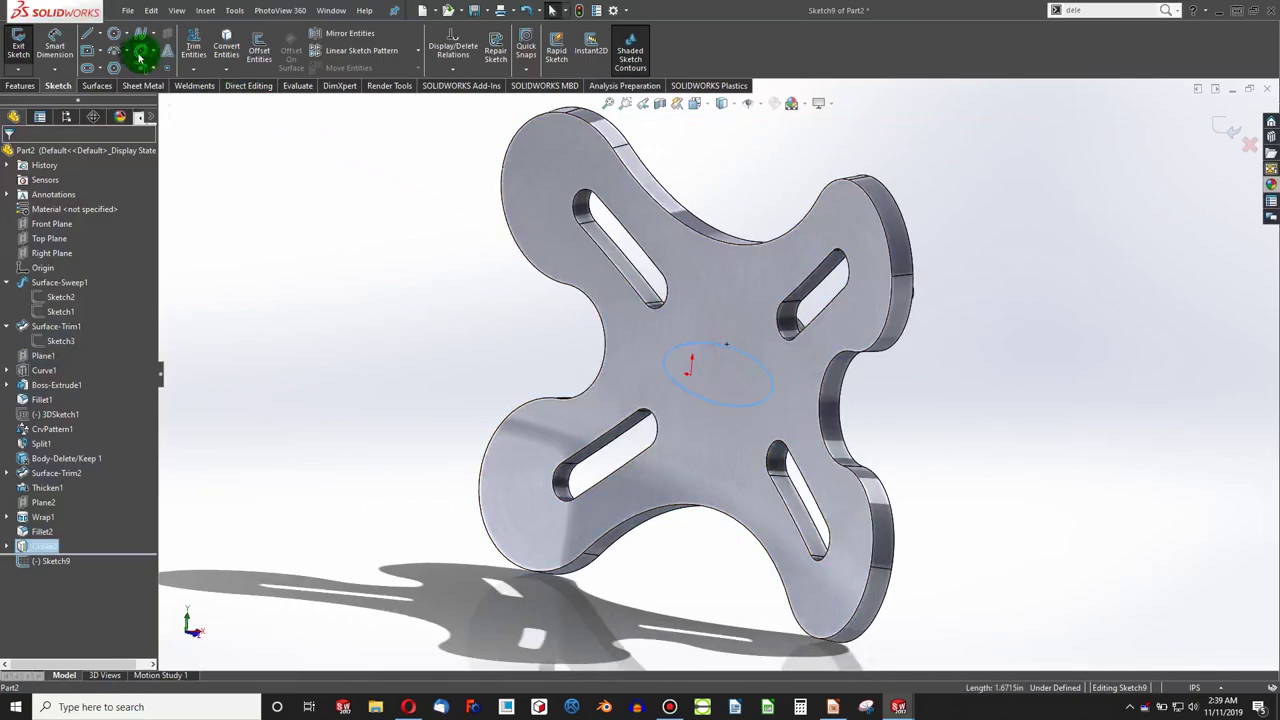
click(228, 55)
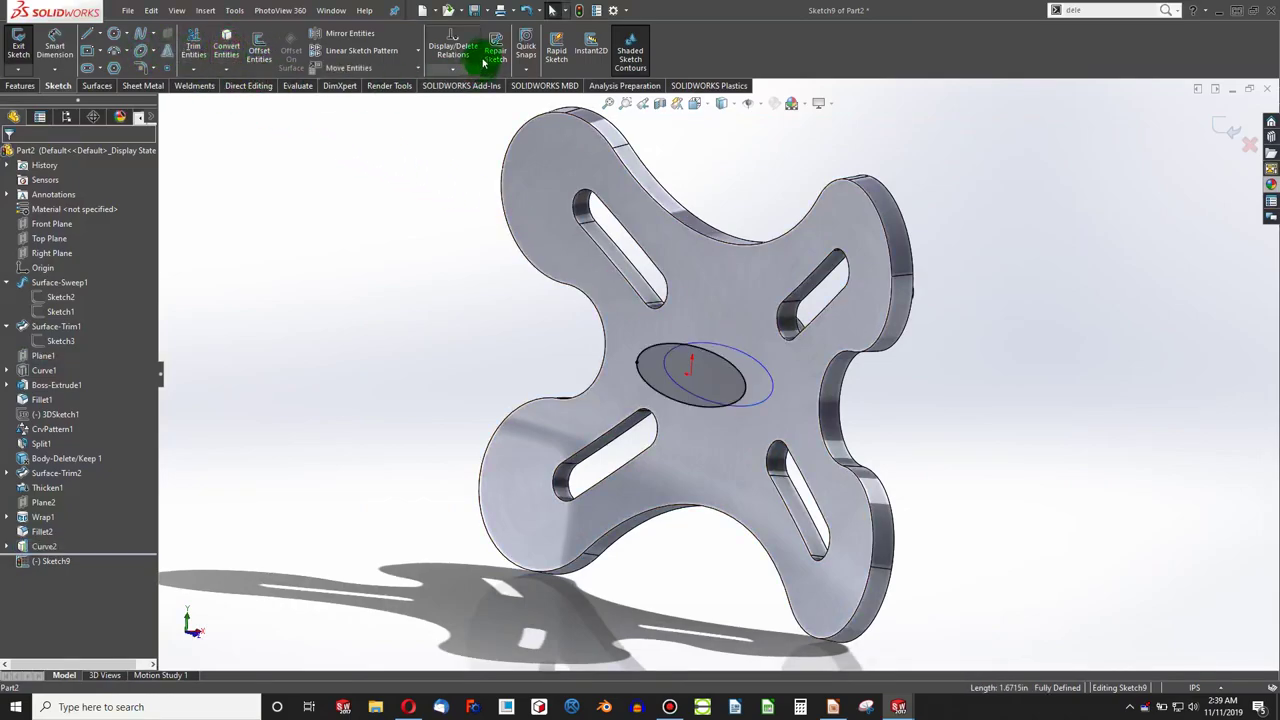
click(579, 10)
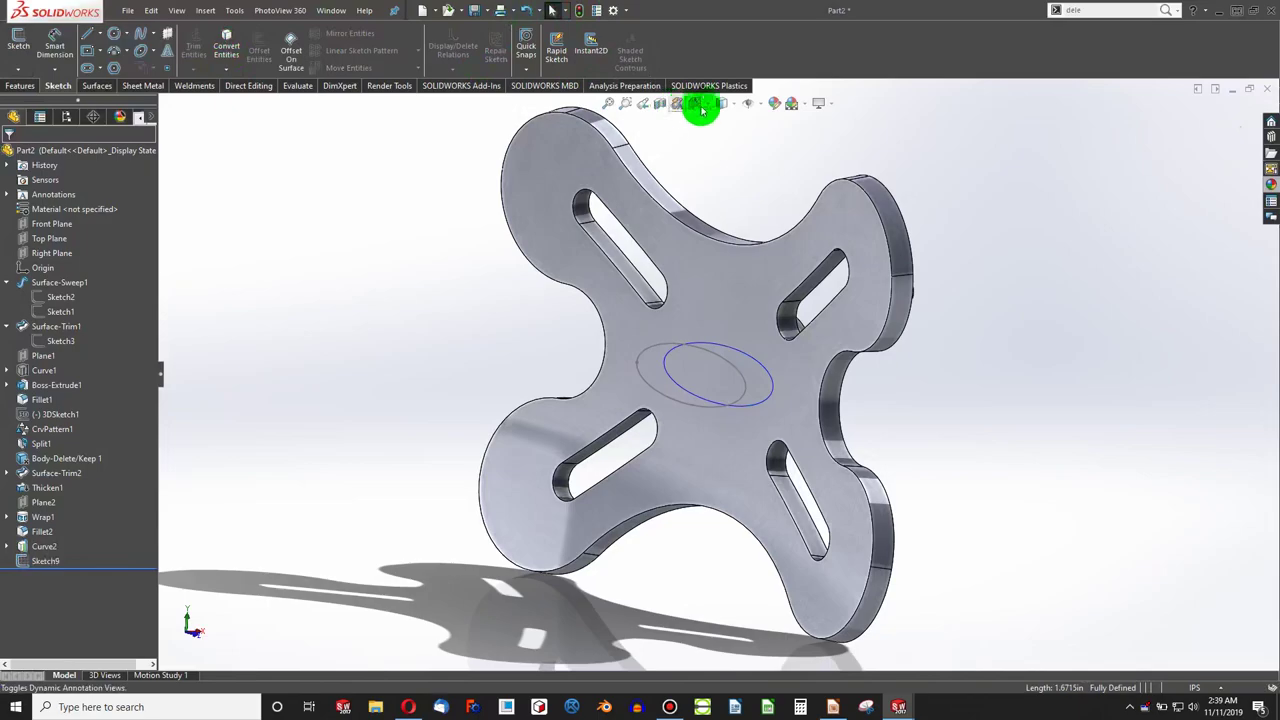
Step: Create a reference plane offset 0.25 in from Plane1, with the offset flipped to the plate's back side
click(22, 88)
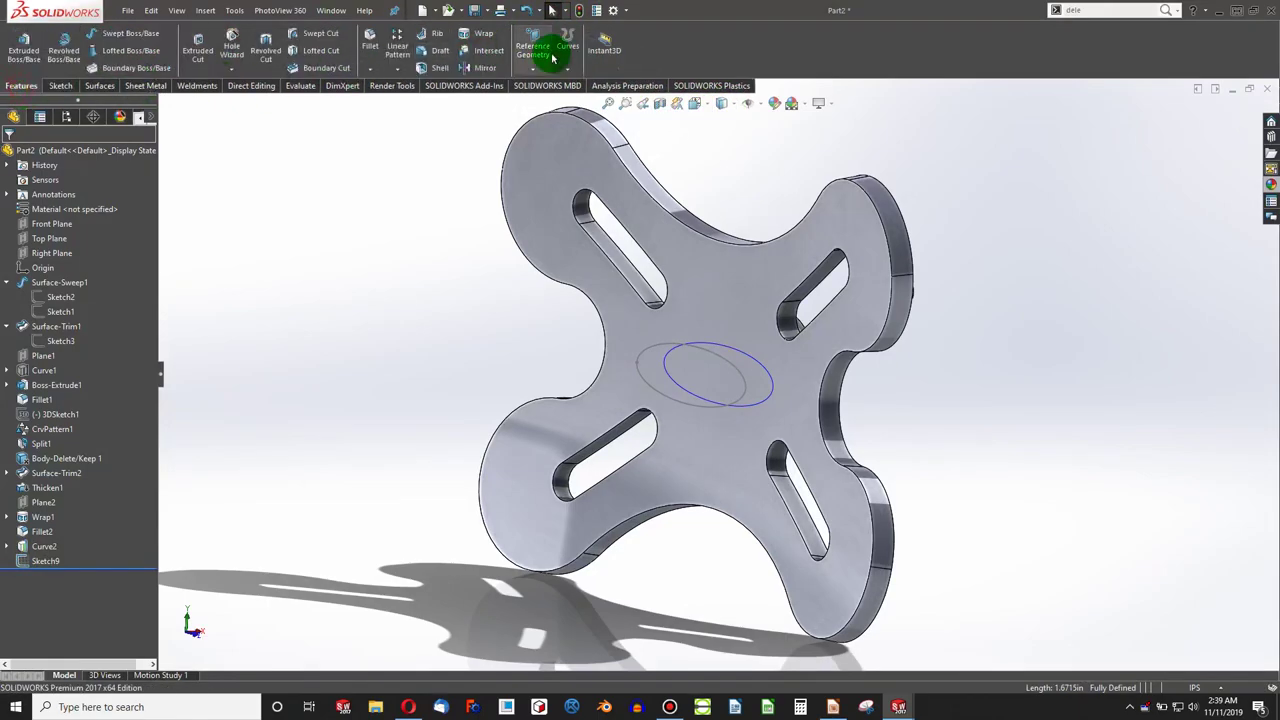
click(534, 57)
click(563, 90)
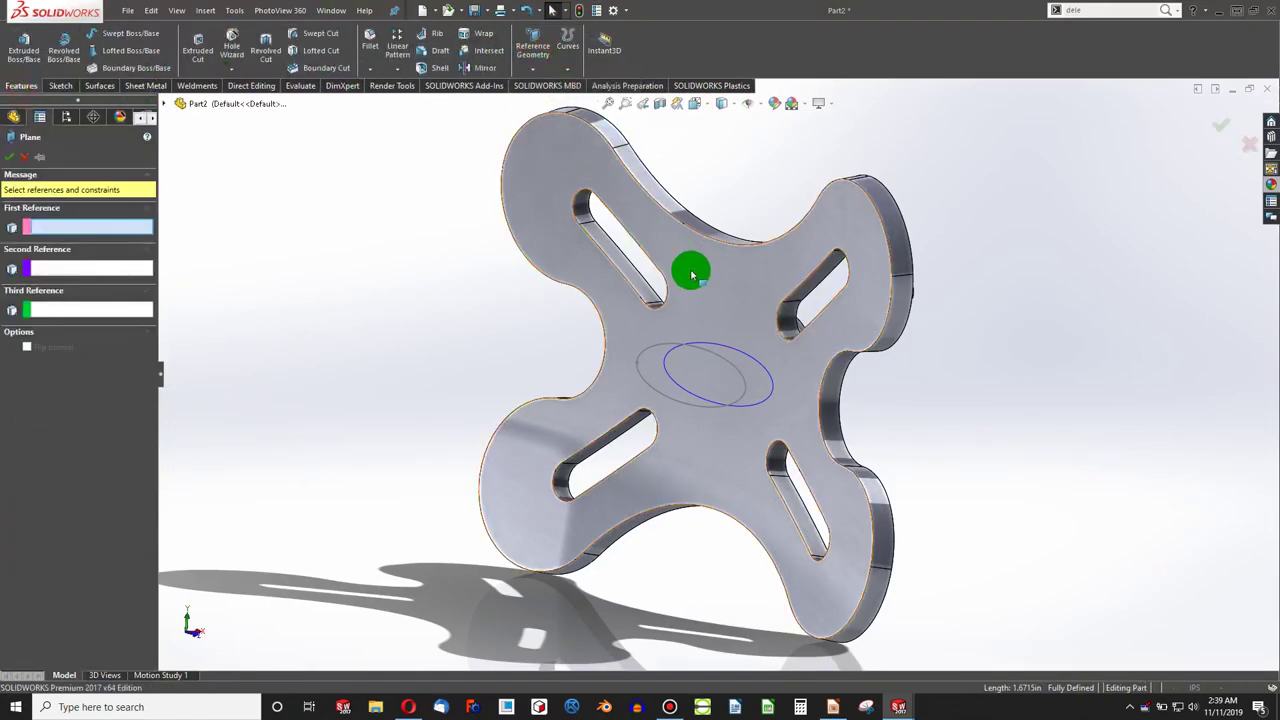
middle_drag(688, 272, 649, 354)
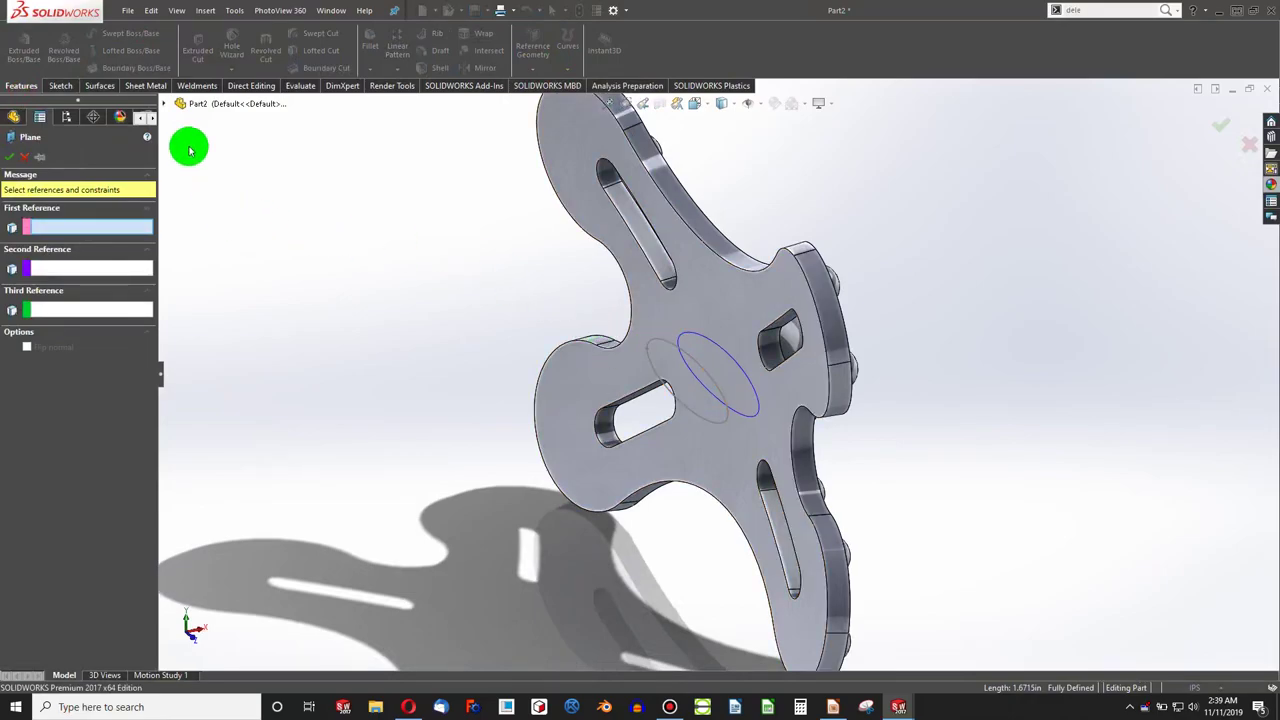
click(168, 104)
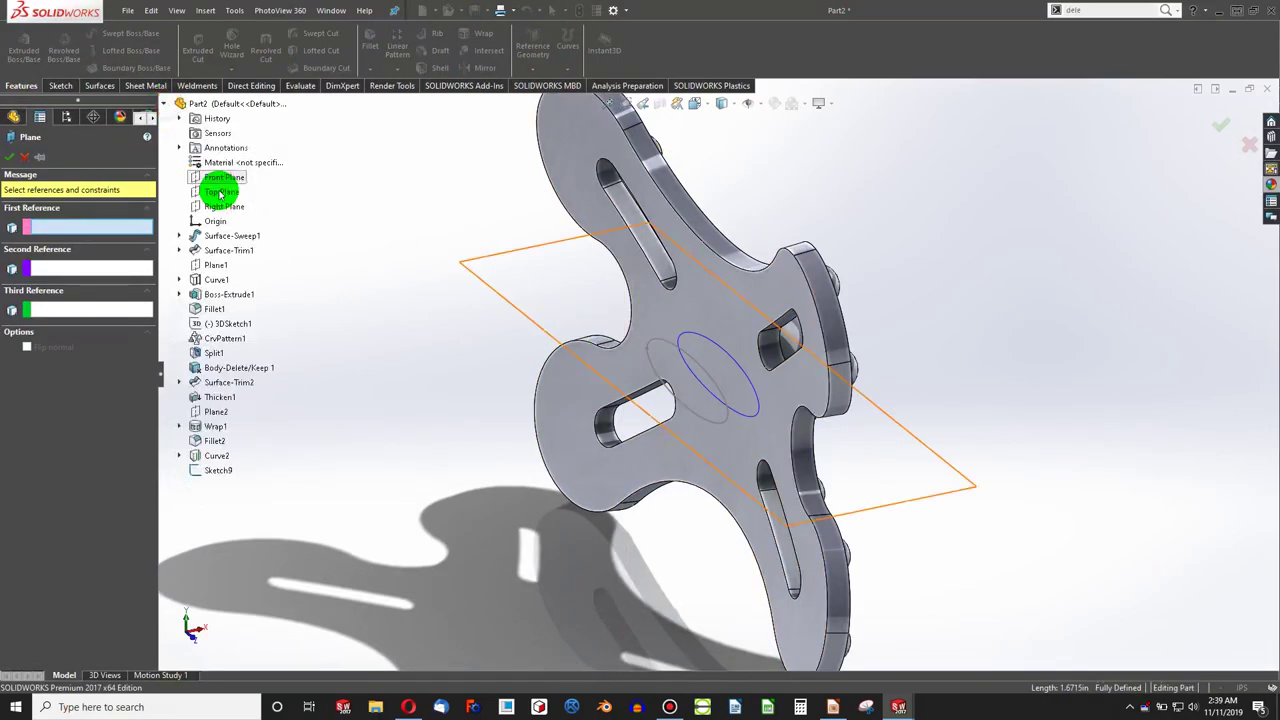
click(222, 267)
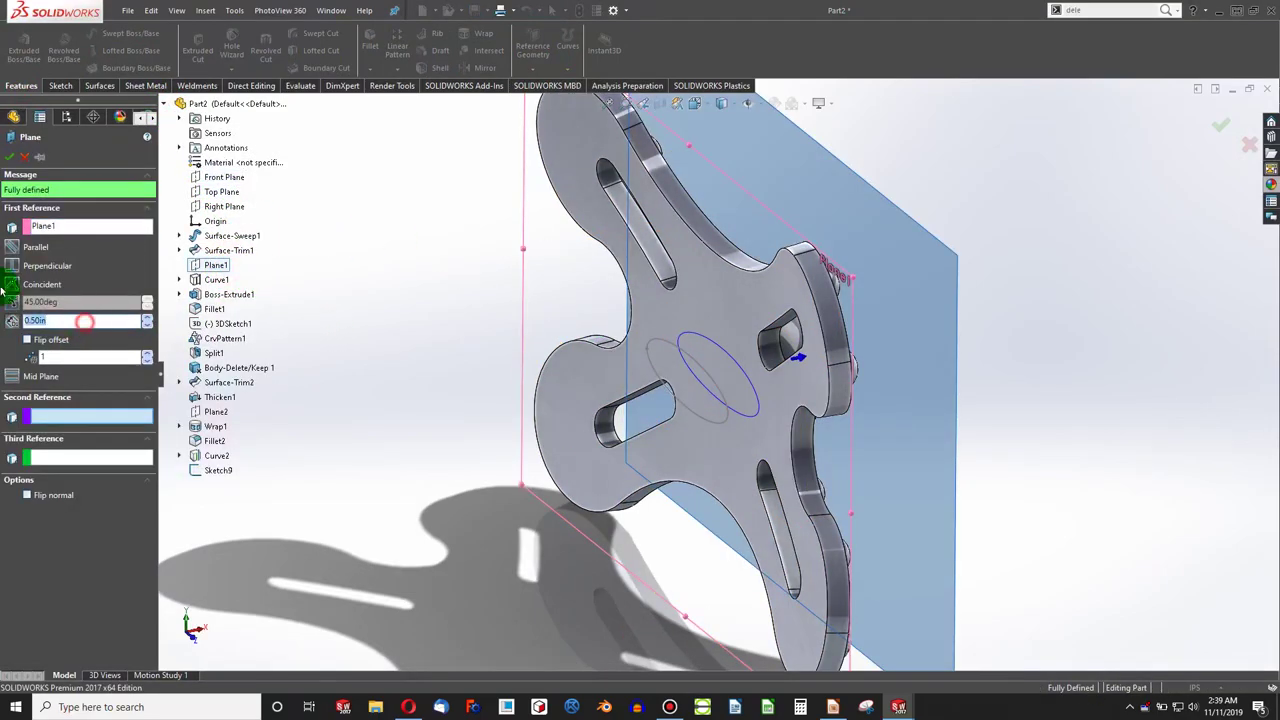
key(Return)
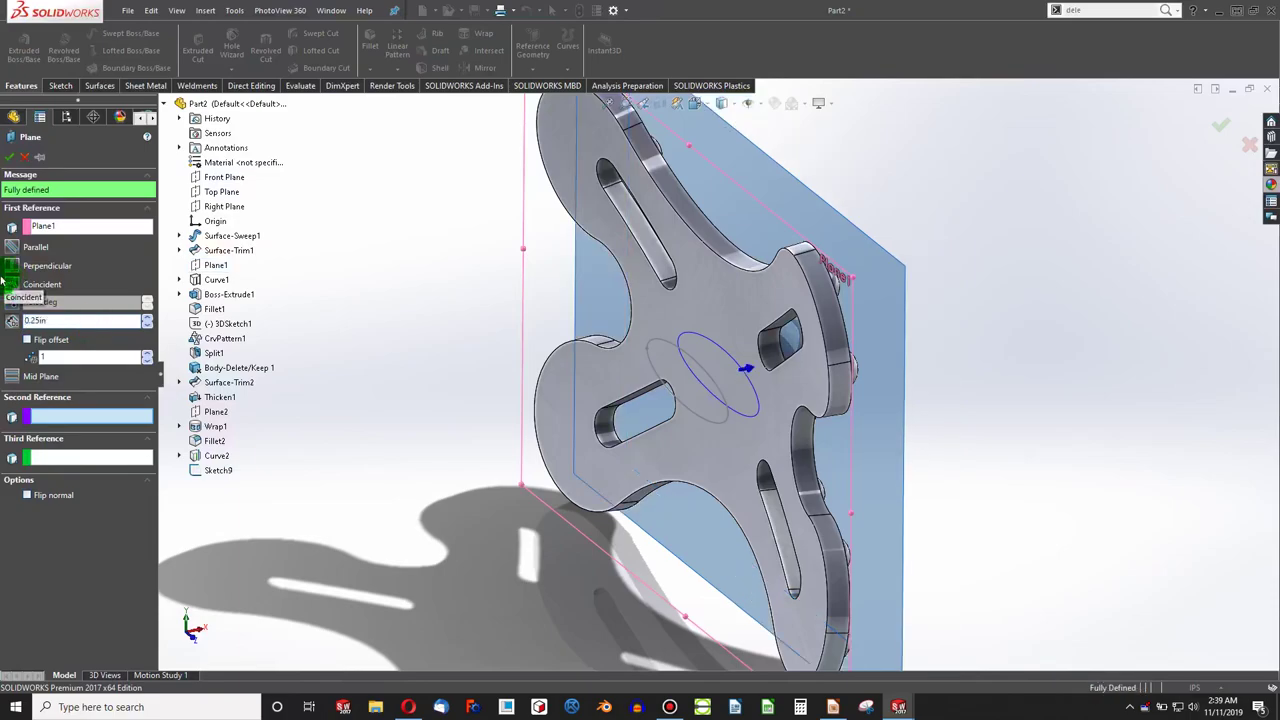
click(27, 340)
mouse_move(414, 355)
middle_down()
mouse_move(374, 397)
mouse_move(413, 362)
mouse_move(400, 358)
middle_up()
click(8, 157)
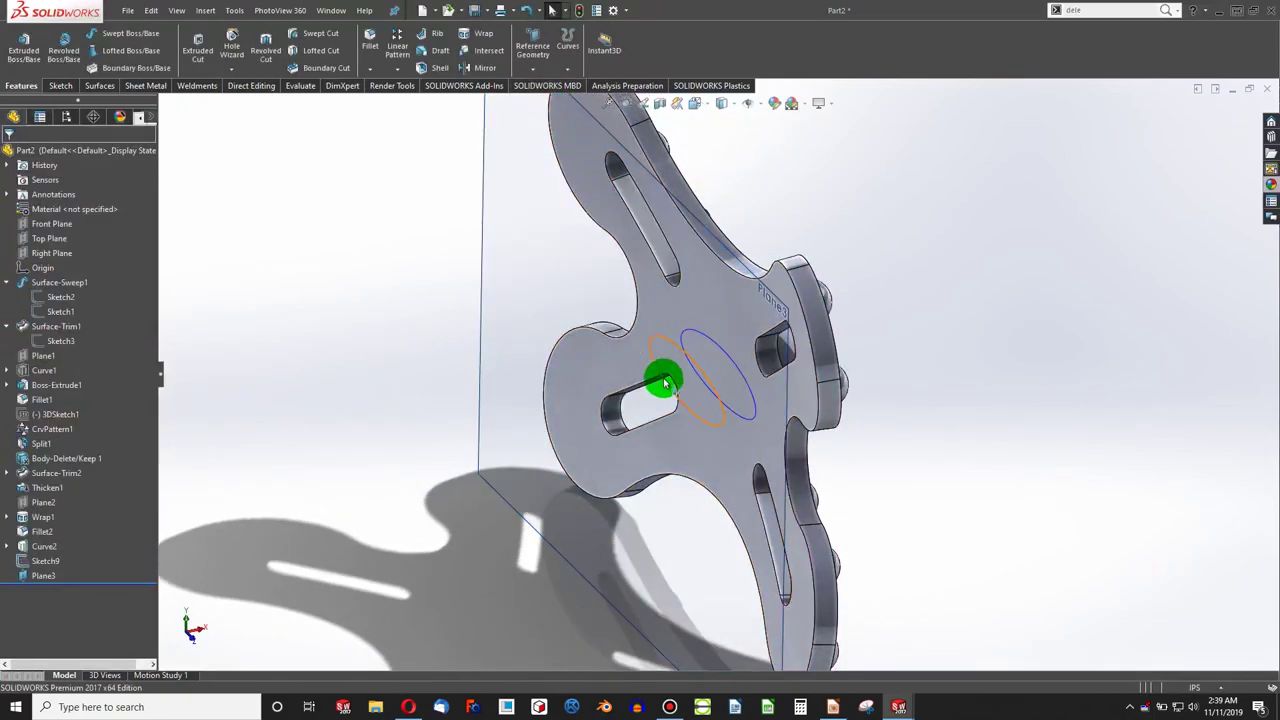
Step: Sketch on the new offset plane, convert the ellipse from the Plane1 sketch into it, and exit the sketch
click(484, 194)
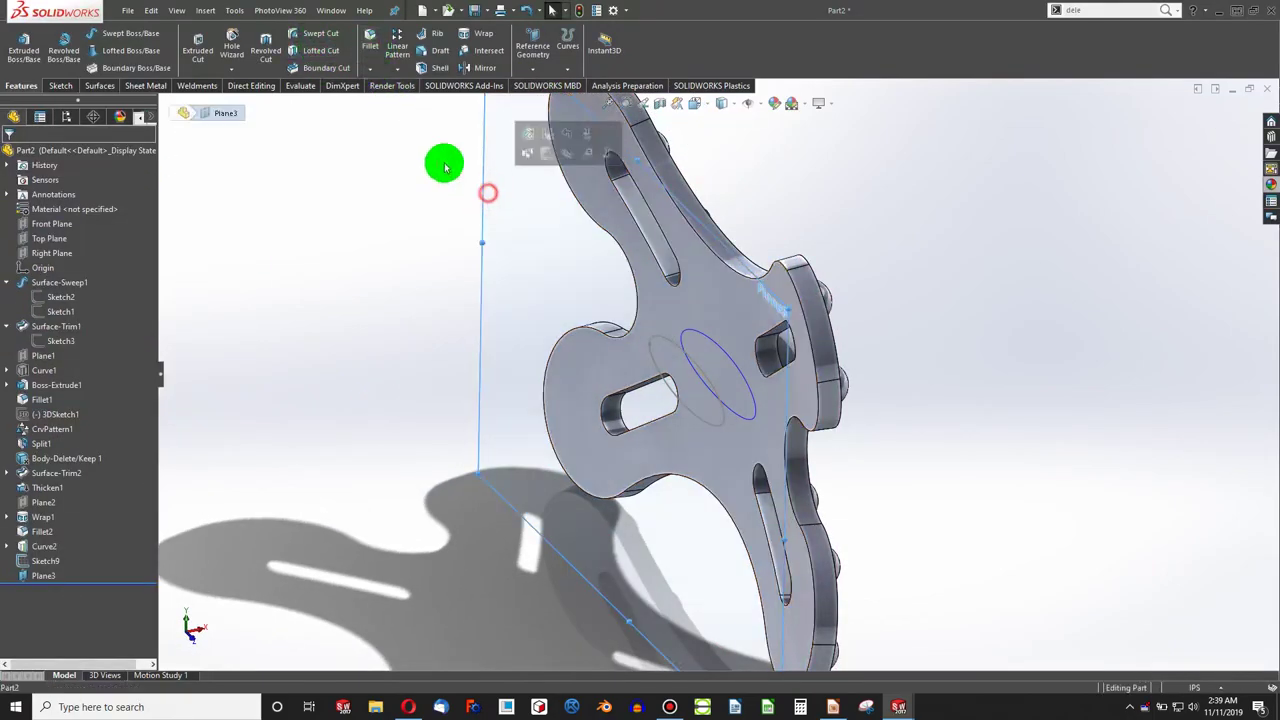
click(60, 85)
click(20, 40)
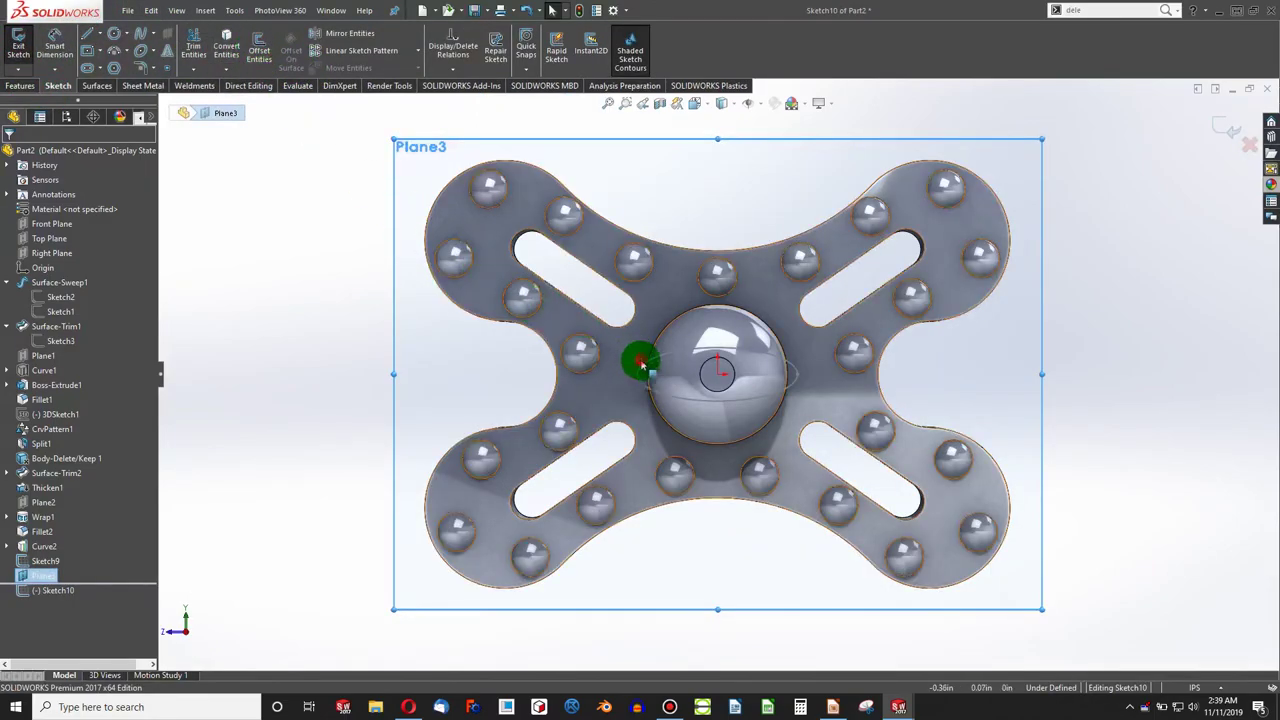
click(641, 364)
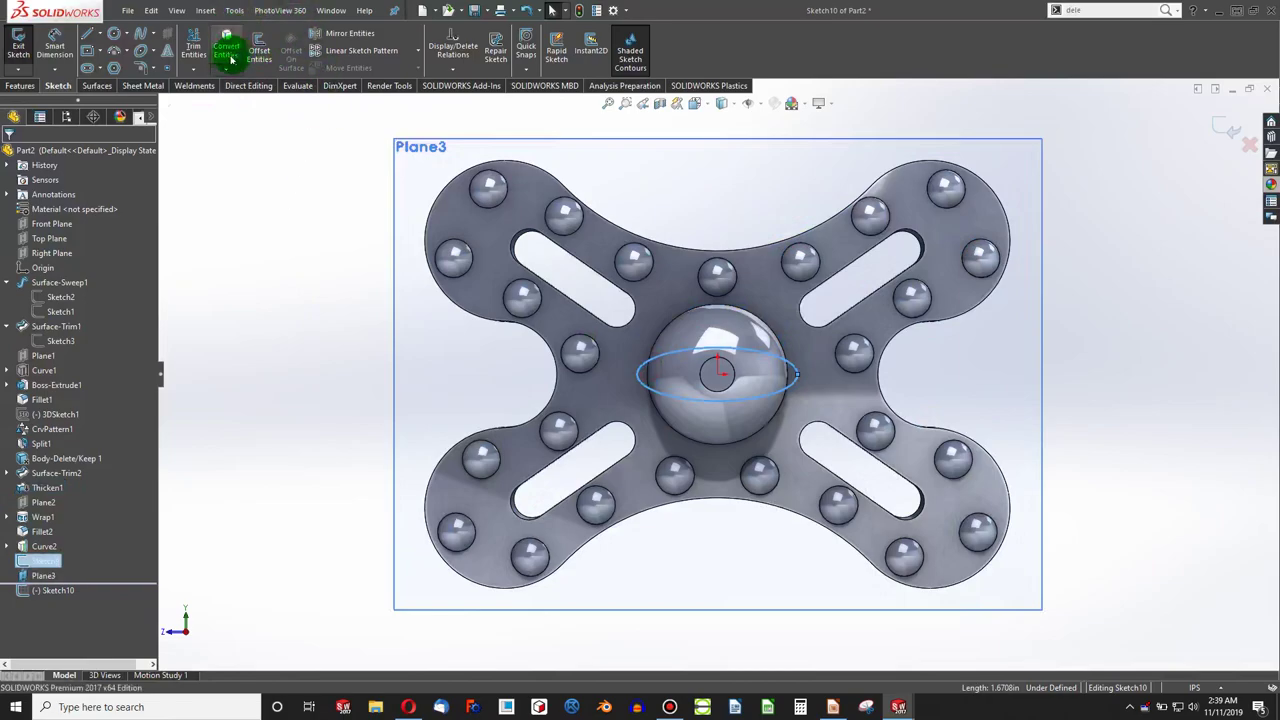
click(226, 50)
middle_drag(291, 237, 634, 51)
click(578, 14)
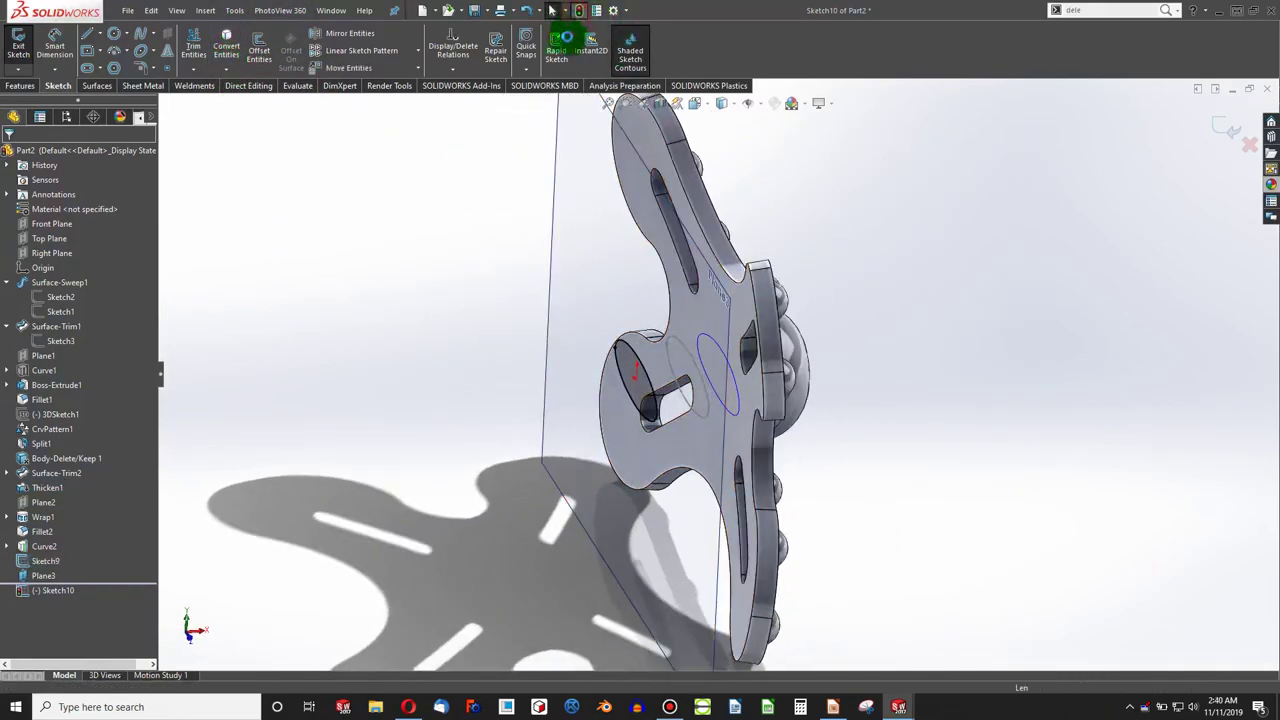
Step: Create two reference planes spaced 0.25 in apart from Plane3, with the offset flipped away from the plate's back
click(555, 141)
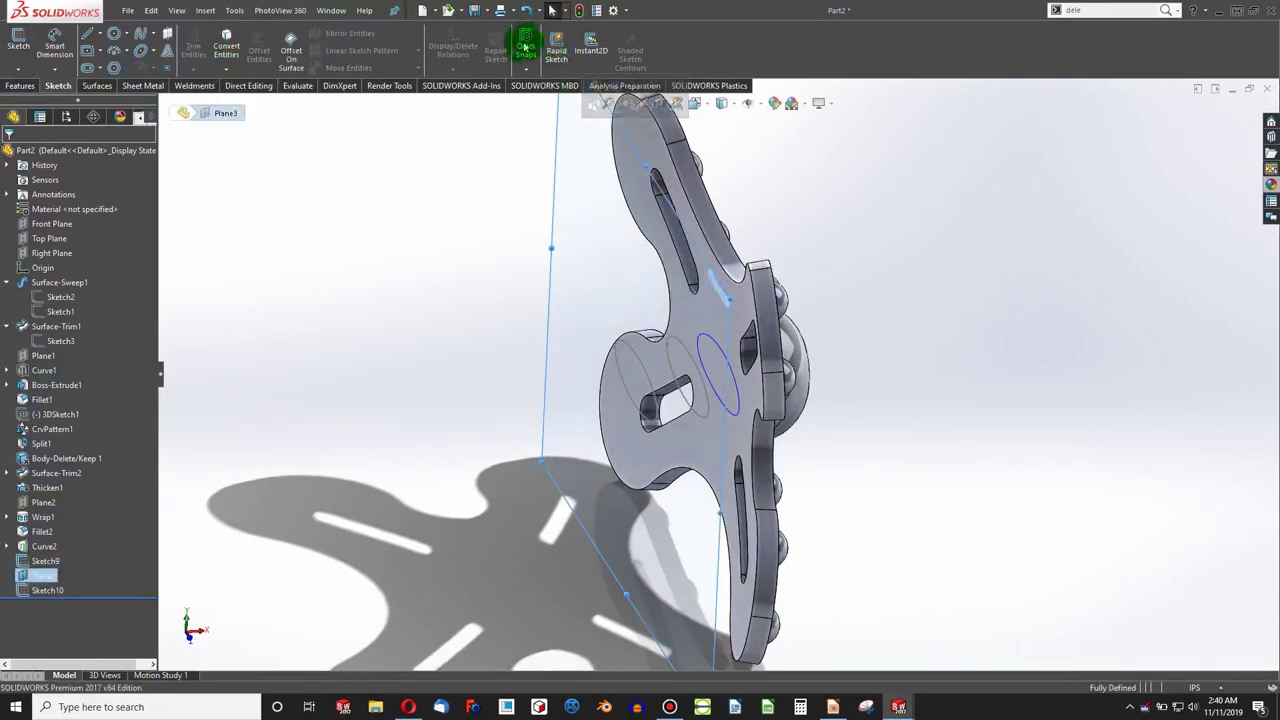
click(25, 87)
click(528, 47)
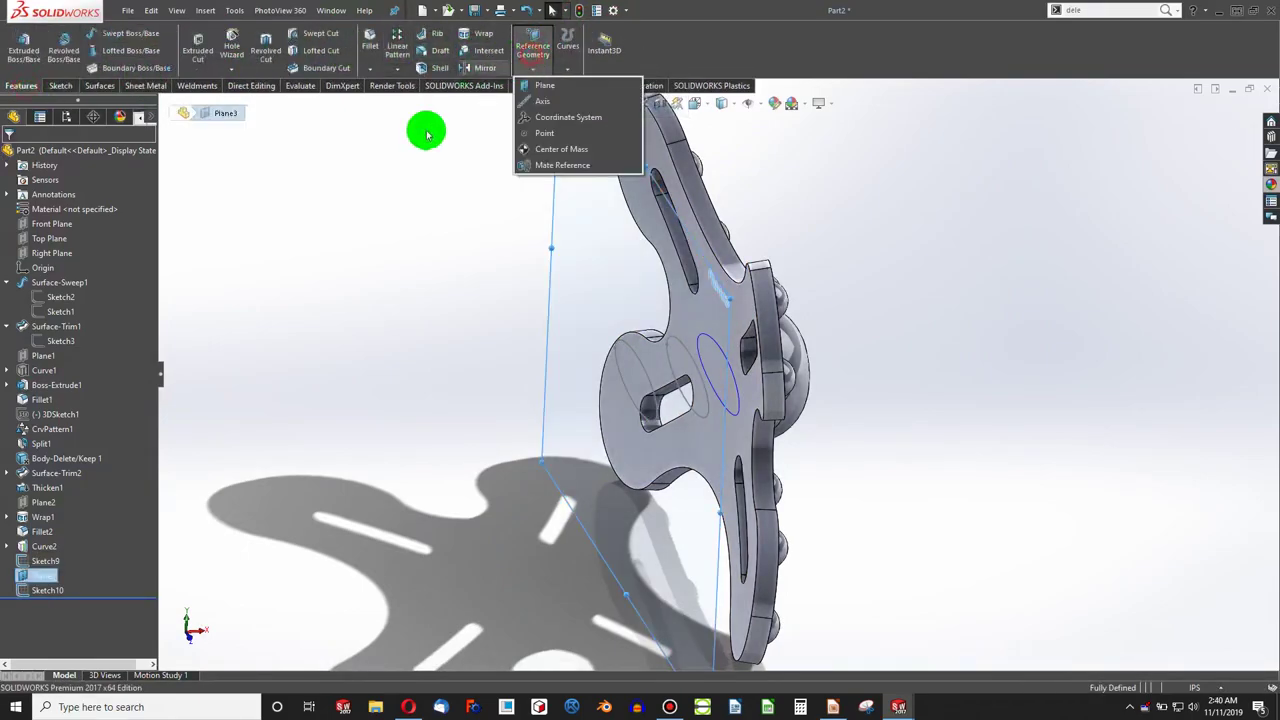
click(540, 89)
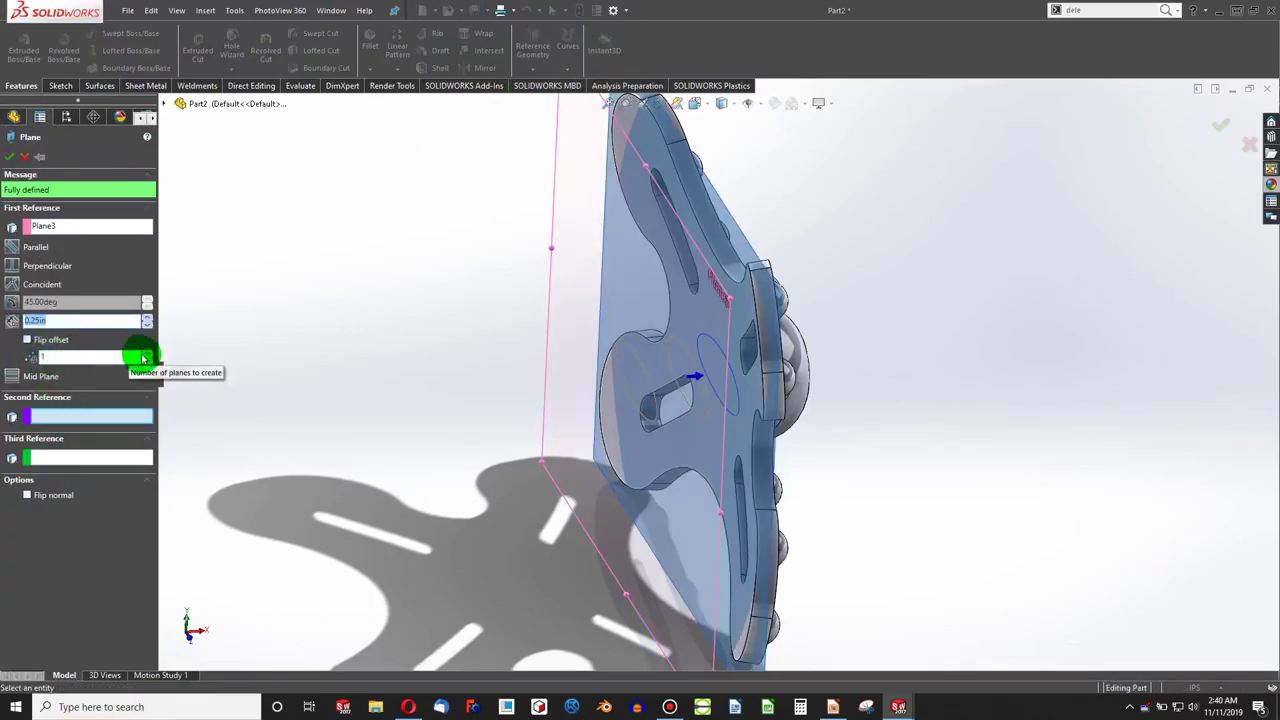
click(146, 353)
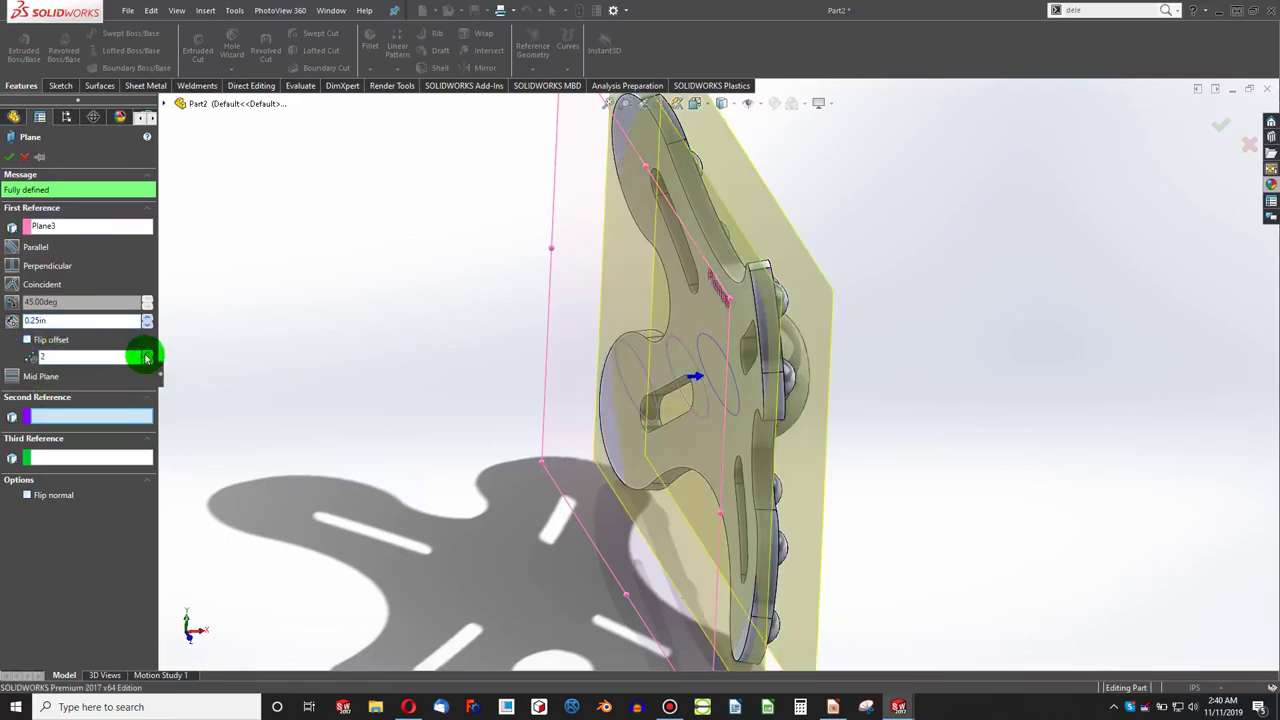
click(146, 353)
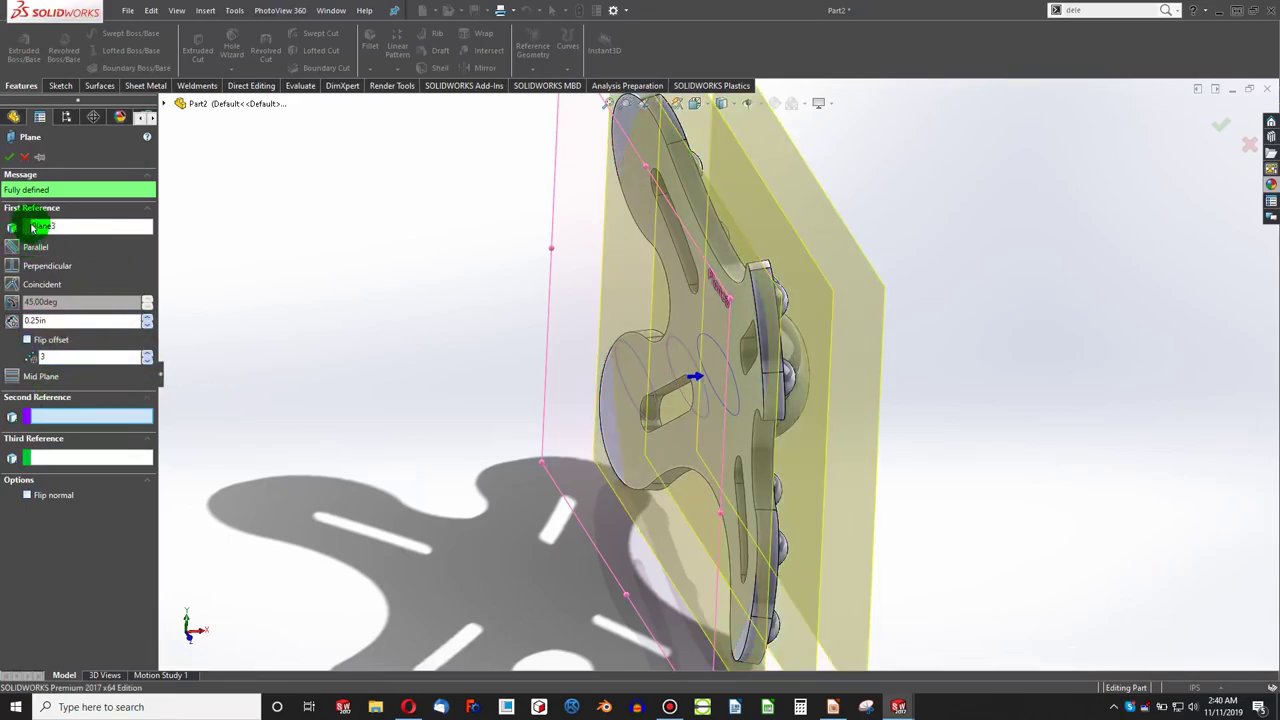
click(27, 340)
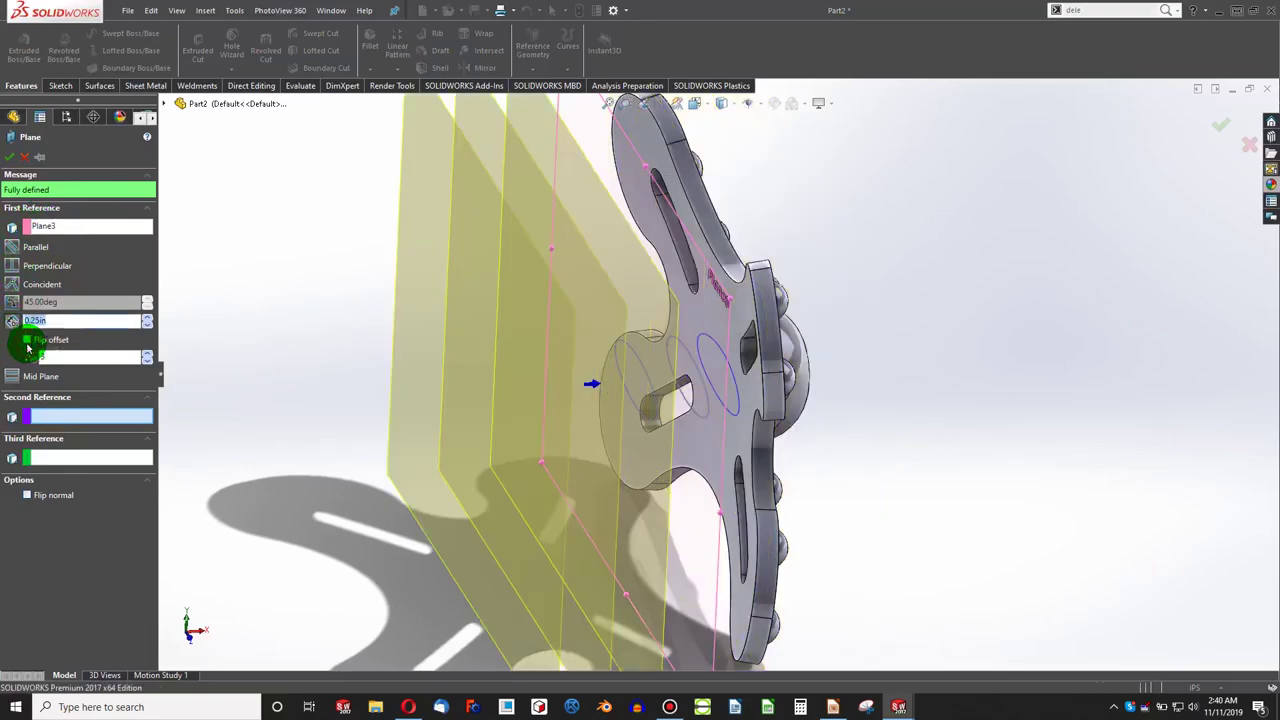
middle_drag(288, 361, 234, 346)
click(146, 360)
click(12, 158)
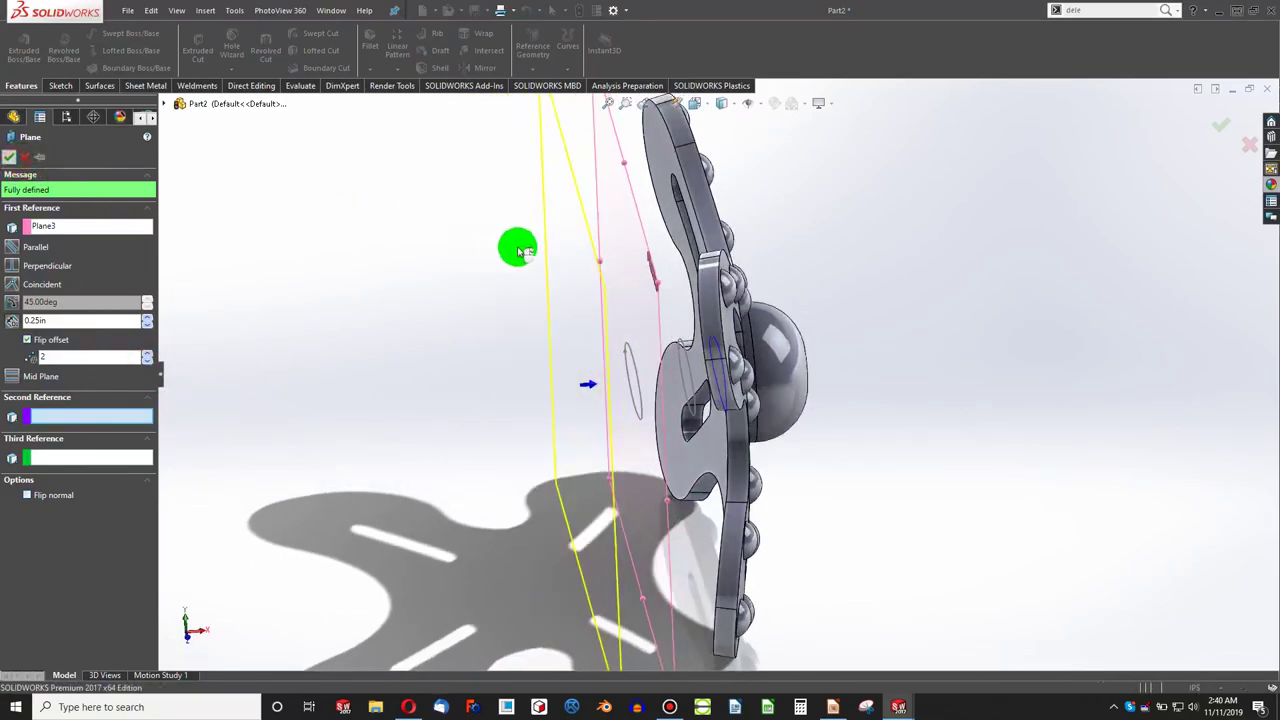
Step: Sketch on Plane4, offset the existing ellipse outward by 0.125 in, and exit the sketch
click(593, 303)
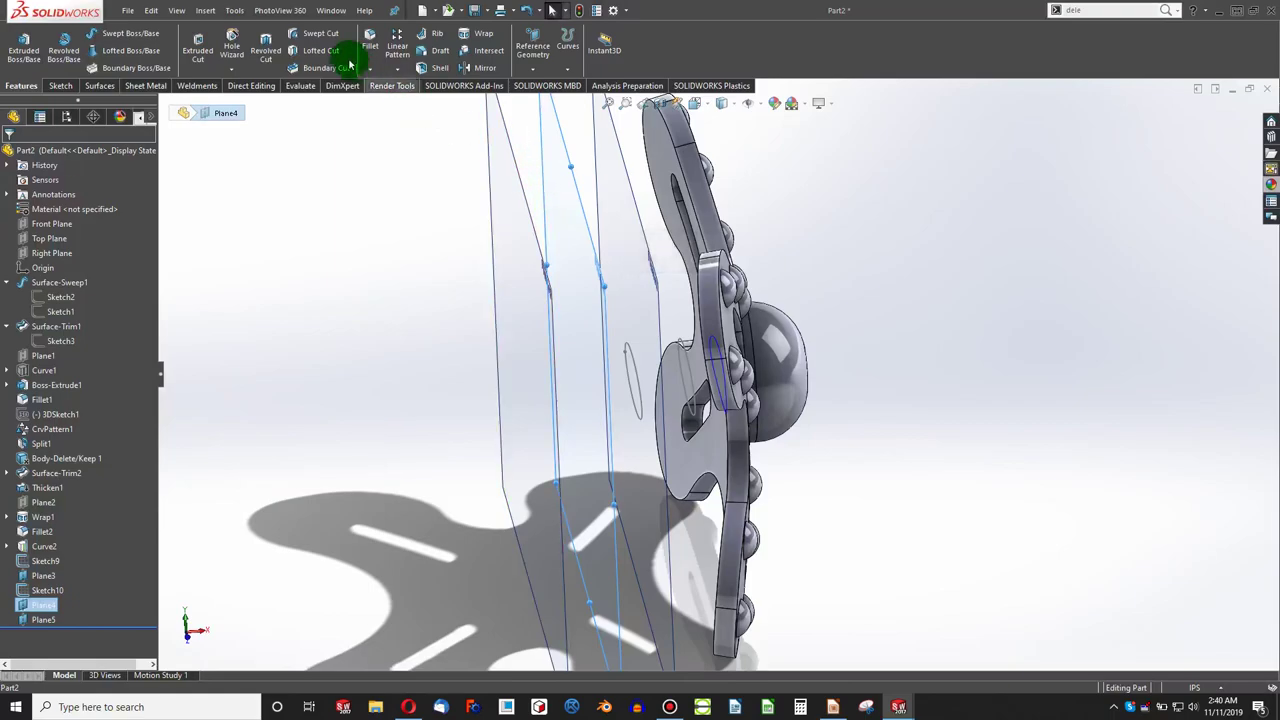
click(60, 86)
click(18, 45)
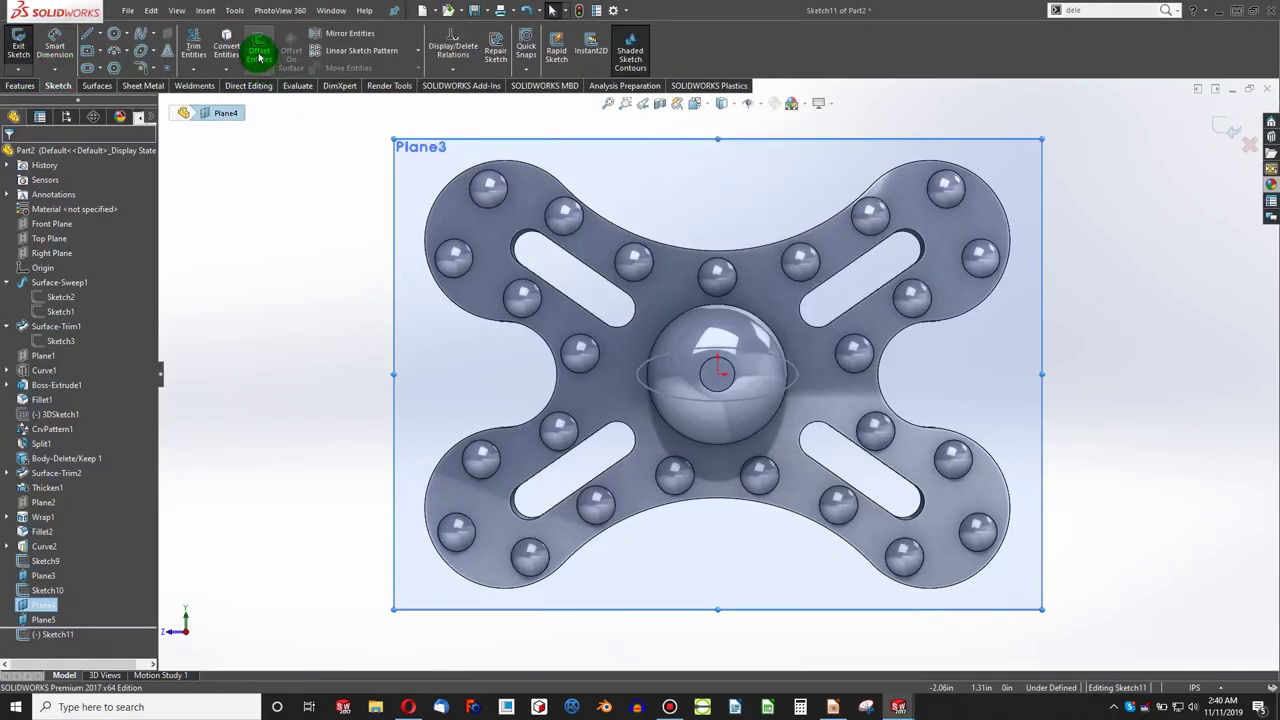
click(259, 58)
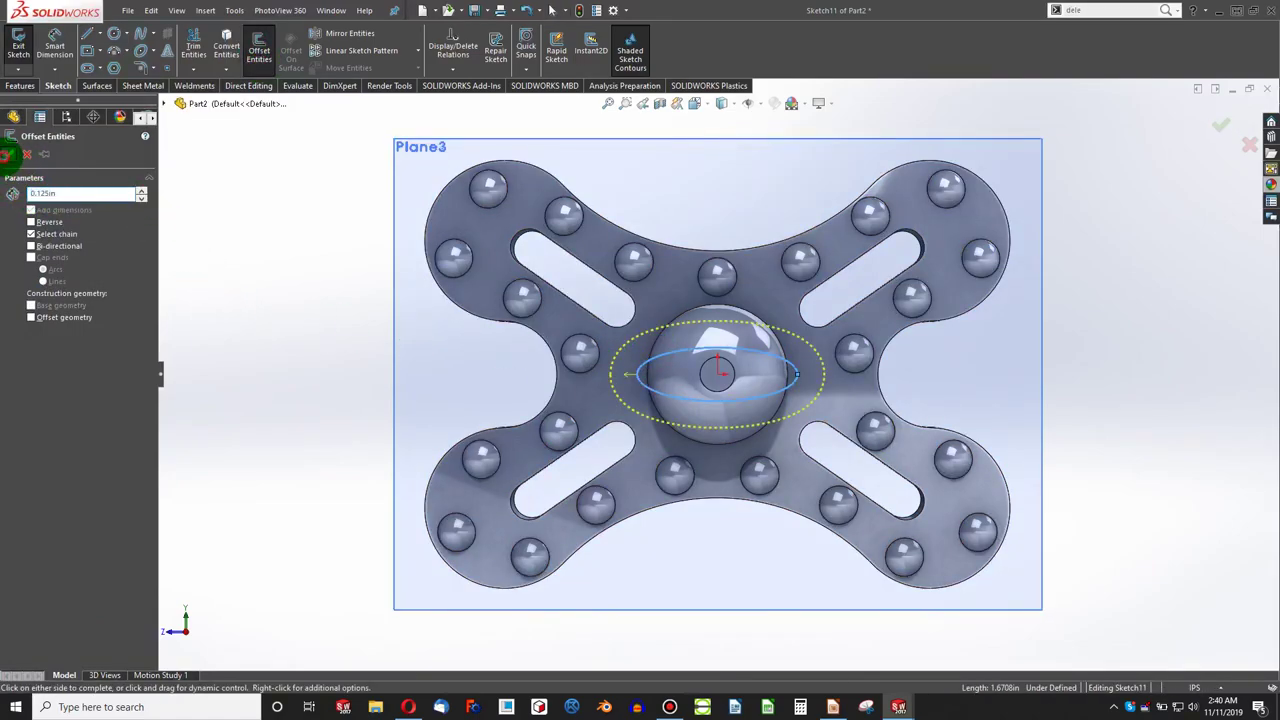
click(7, 154)
mouse_move(400, 400)
middle_down()
mouse_move(543, 400)
mouse_move(617, 449)
mouse_move(589, 500)
mouse_move(586, 414)
middle_up()
click(578, 10)
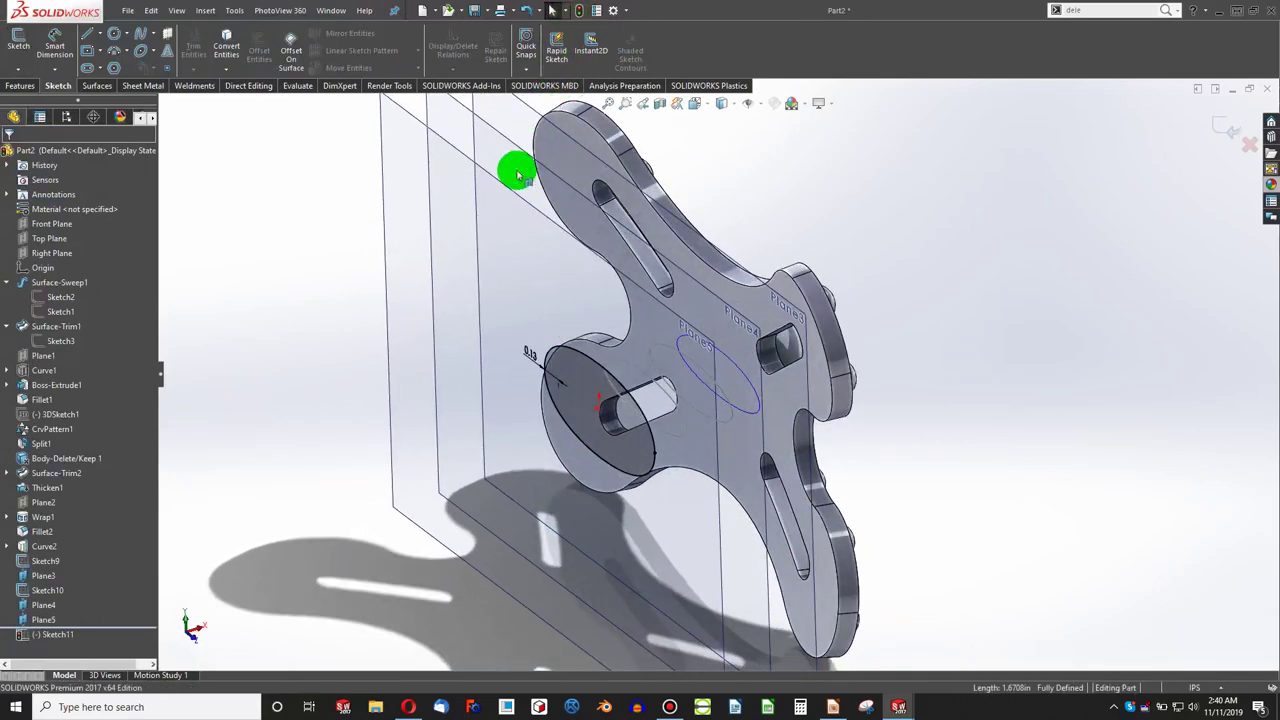
Step: Start a sketch on Plane5, the plane farthest behind the plate, and place a point at the origin
click(397, 294)
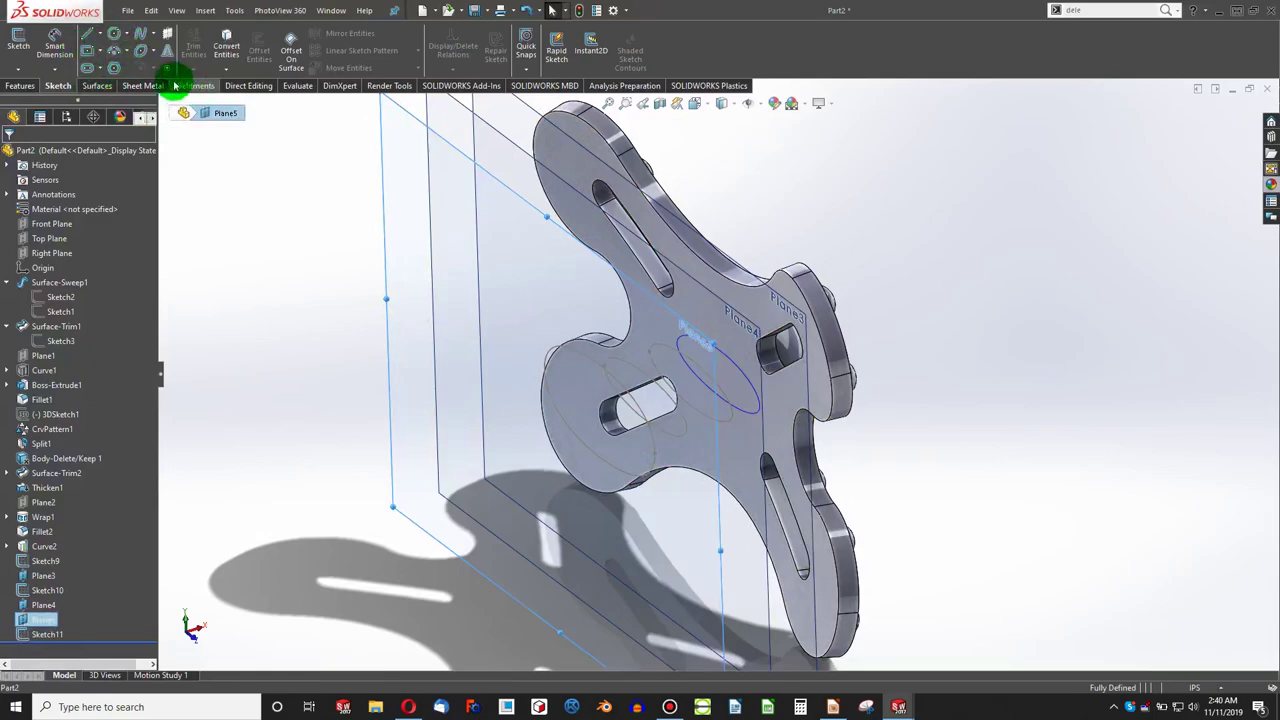
click(20, 55)
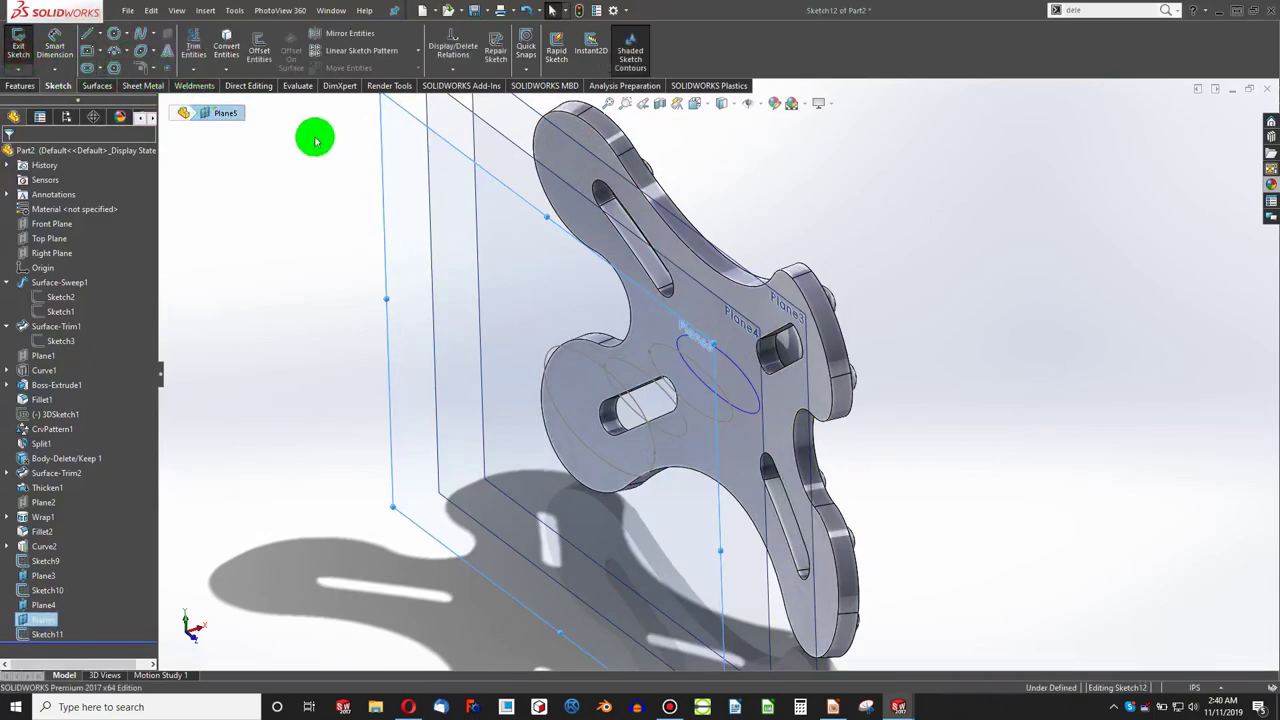
click(165, 68)
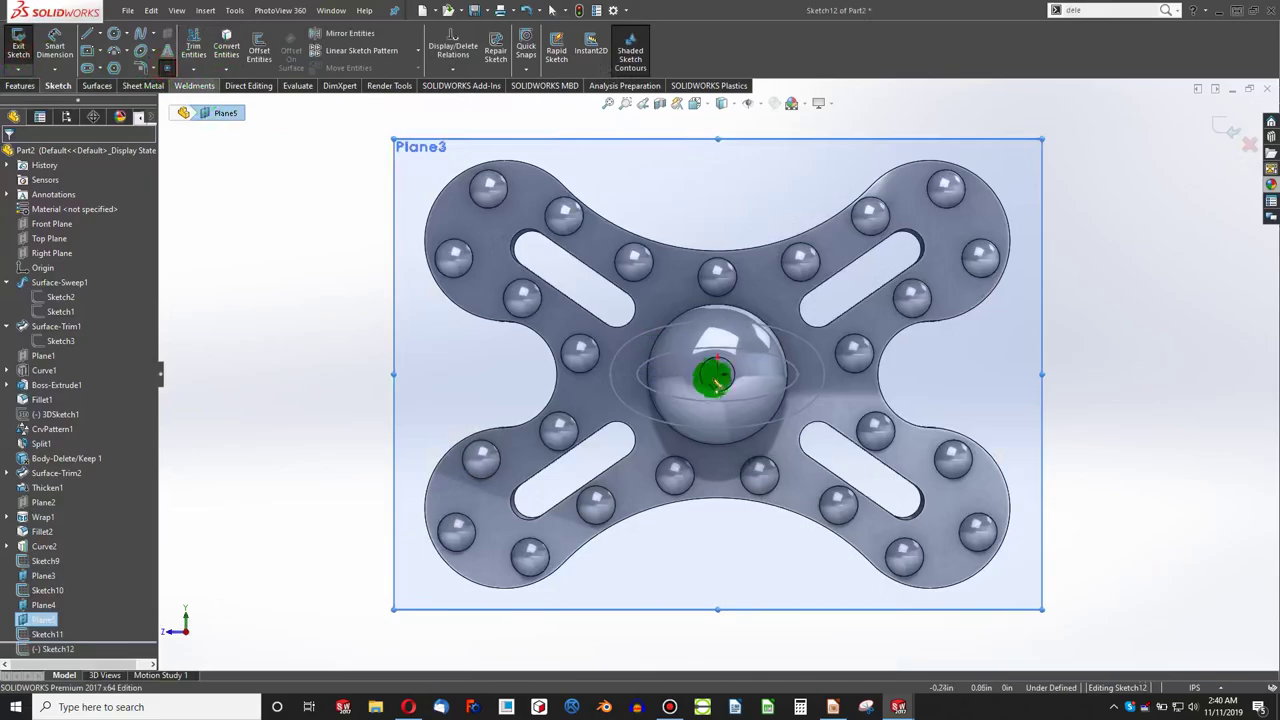
click(720, 376)
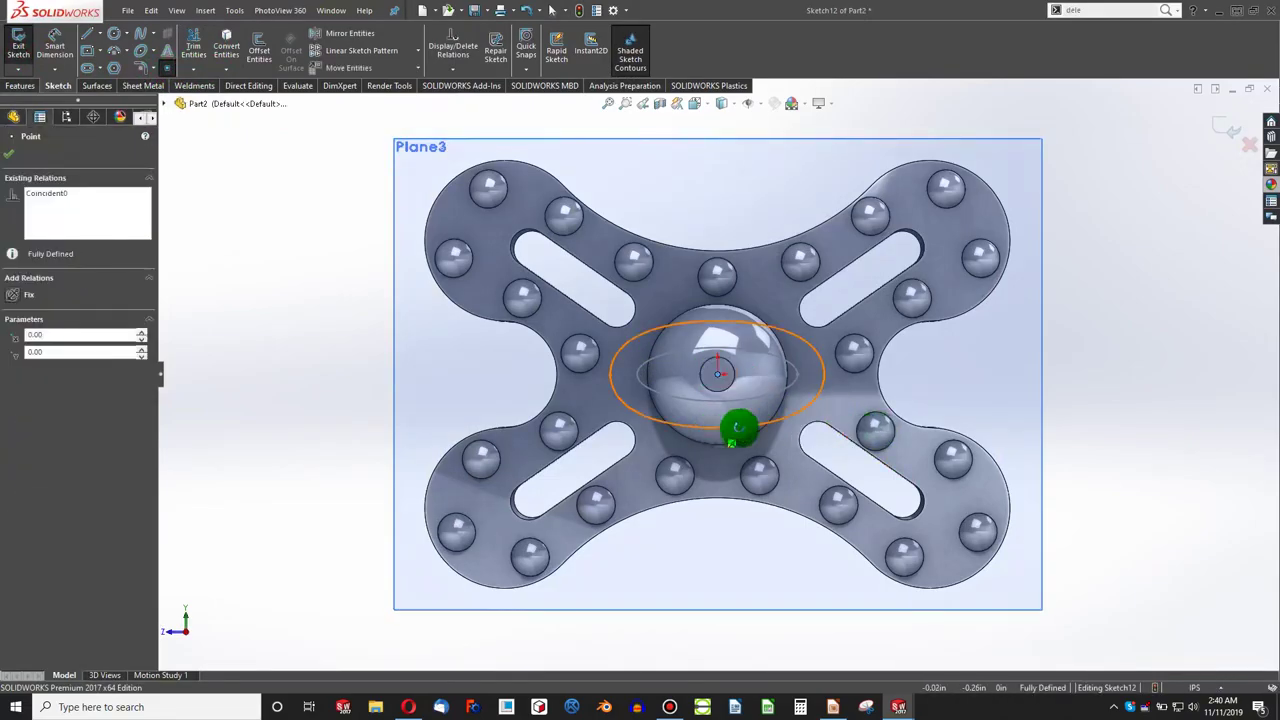
mouse_move(737, 429)
middle_down()
mouse_move(943, 477)
mouse_move(918, 528)
mouse_move(909, 466)
mouse_move(916, 525)
middle_up()
scroll(649, 484, down, 2)
key(Escape)
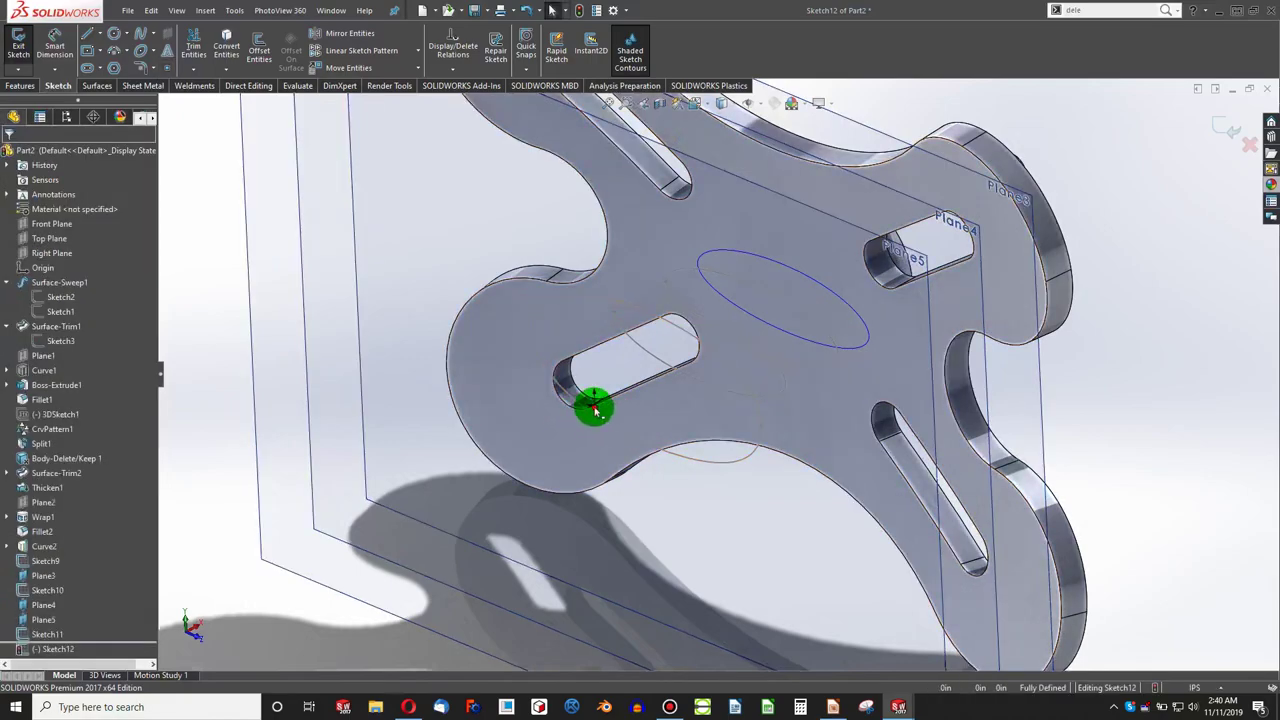
Step: Draw a small circle about 0.11 in in diameter centred on the origin in the Plane5 sketch
click(594, 404)
click(746, 432)
click(516, 319)
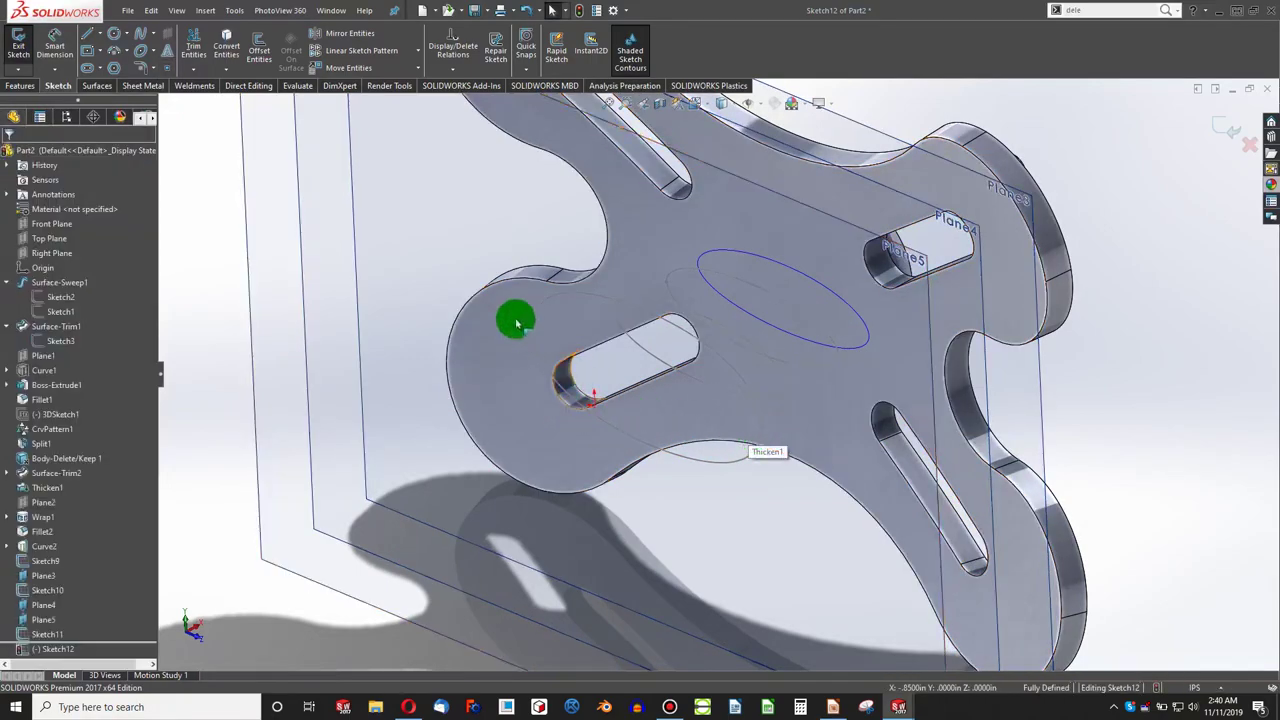
click(115, 34)
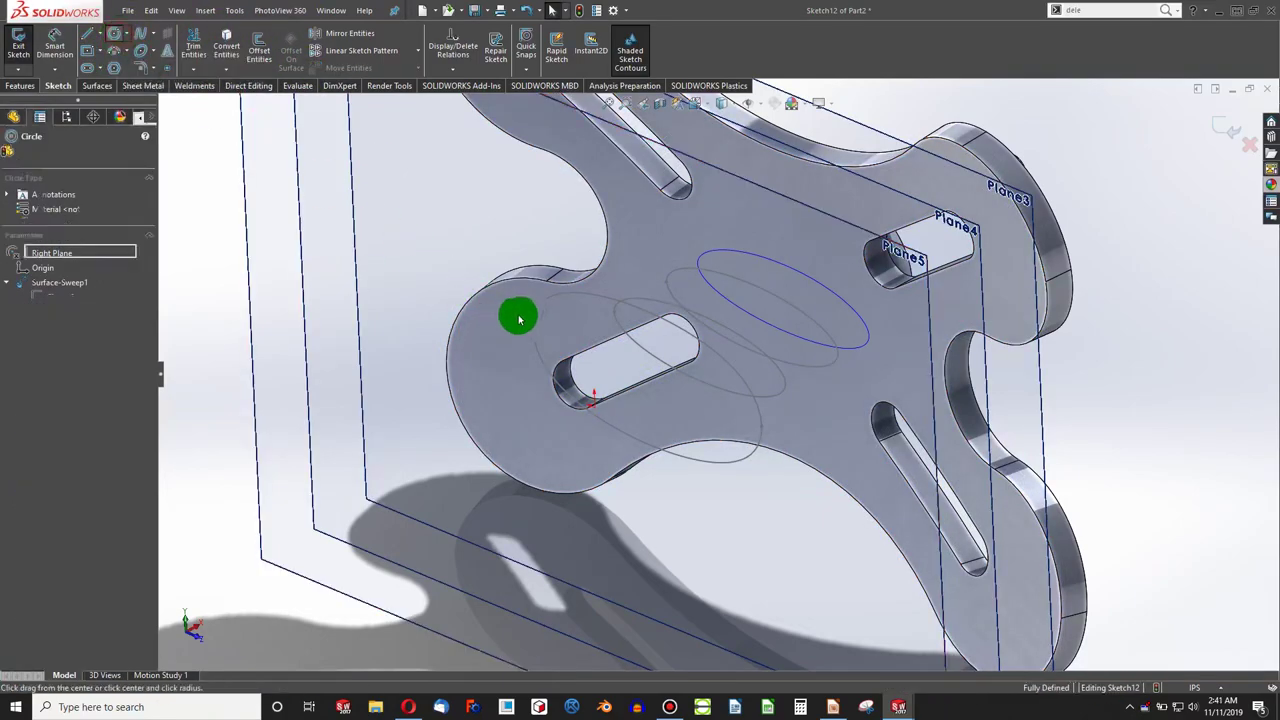
click(595, 408)
click(605, 408)
key(Escape)
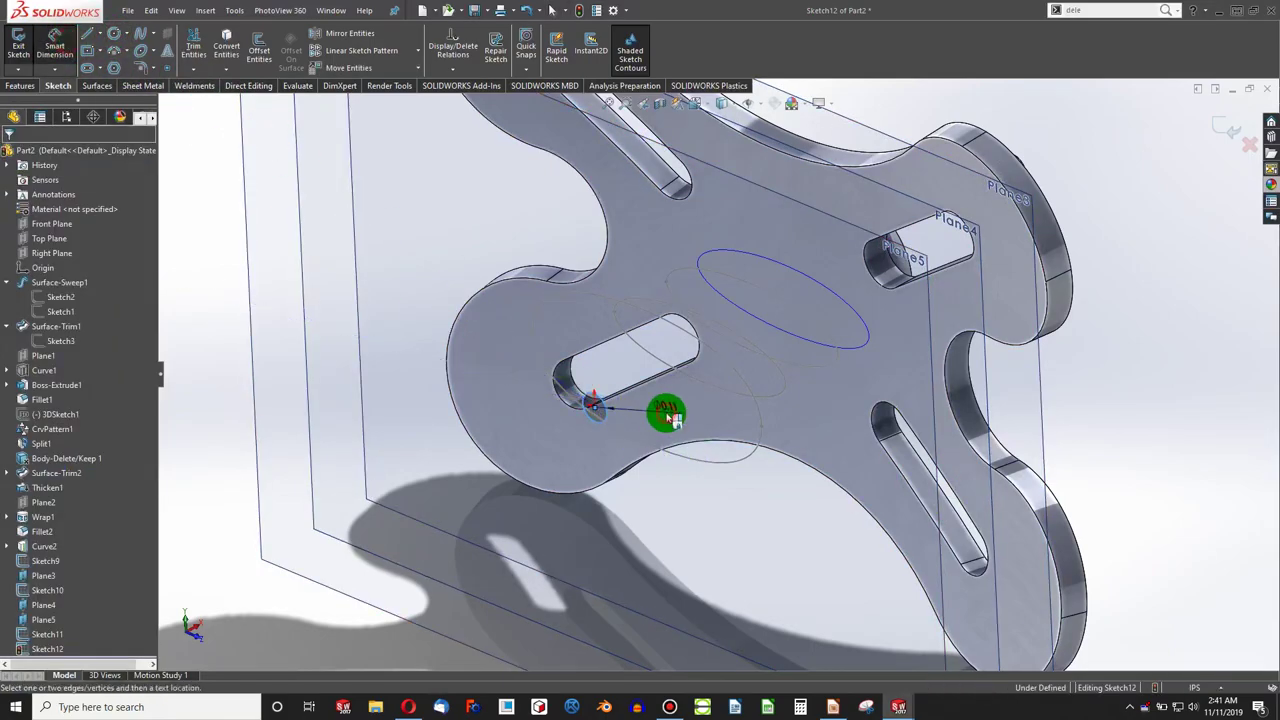
Step: Dimension the small circle at the origin with a diameter of 0.005 in
click(667, 415)
text(.0)
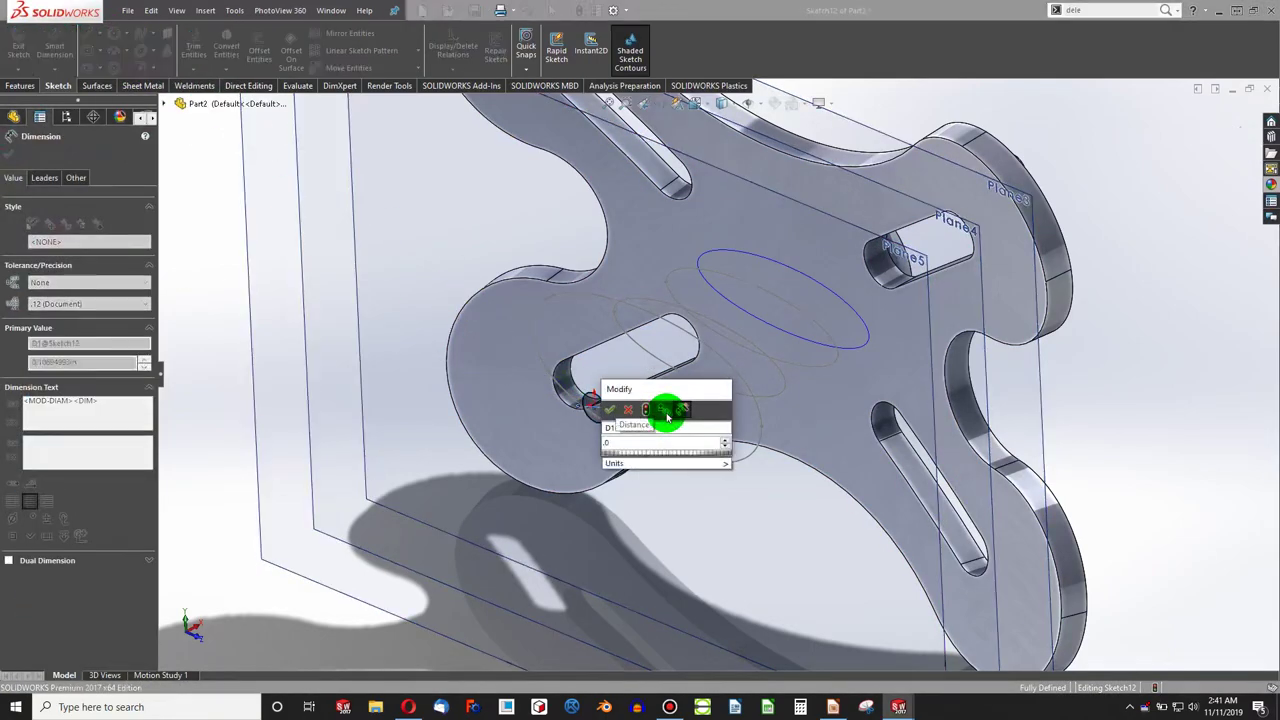
text(05)
key(Return)
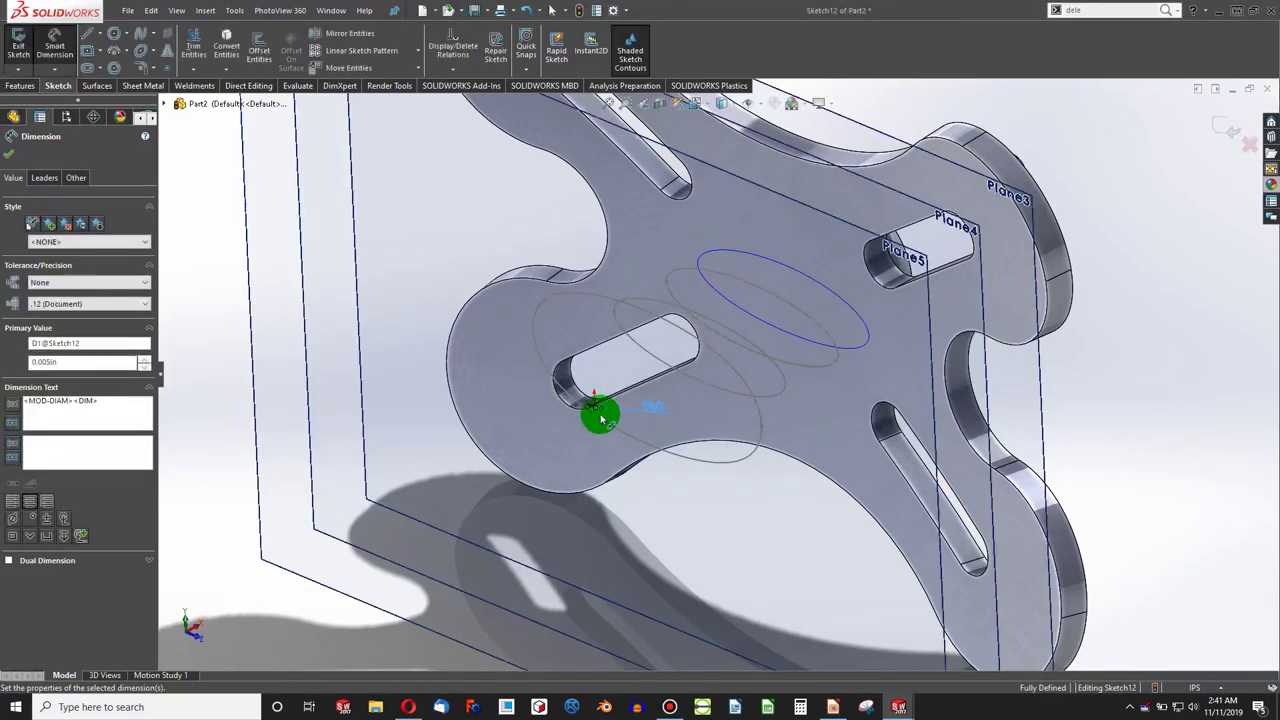
scroll(601, 419, up, 2)
scroll(594, 406, down, 7)
key(Escape)
scroll(769, 390, down, 2)
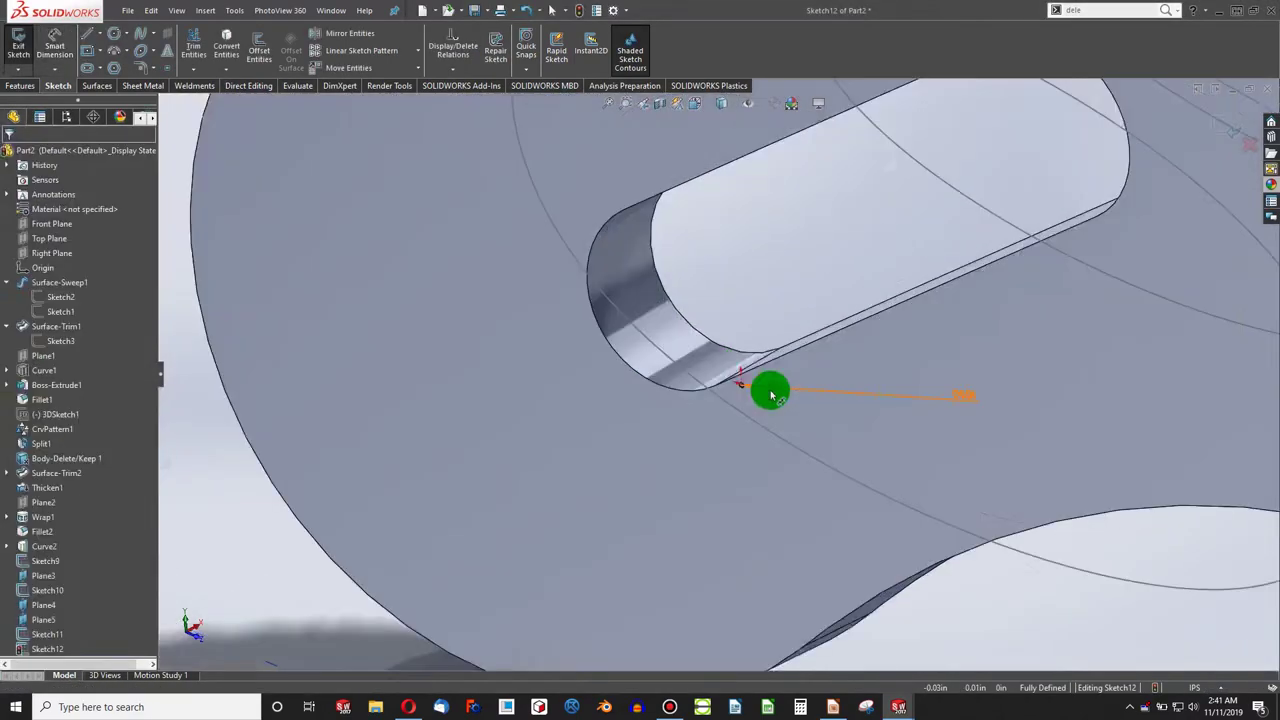
Step: Exit the circle sketch with a rebuild and hide Plane3, Plane4 and Plane5
scroll(771, 395, up, 10)
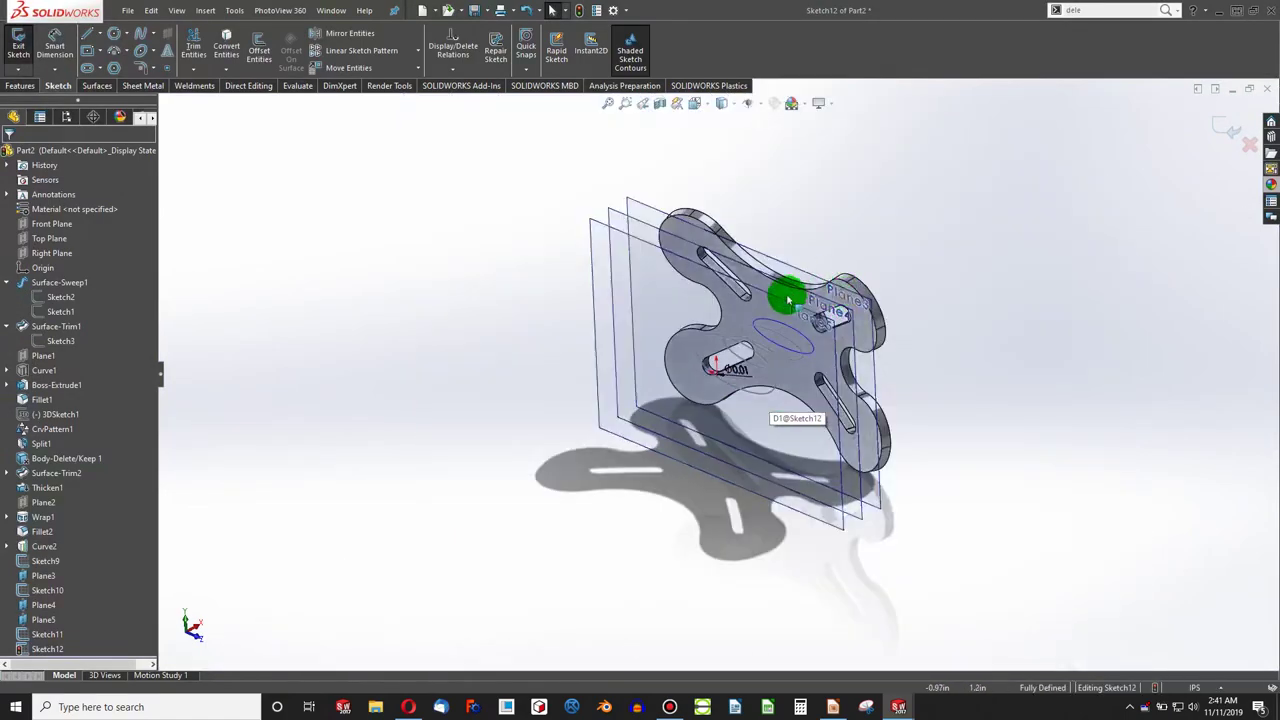
scroll(788, 300, down, 2)
click(803, 268)
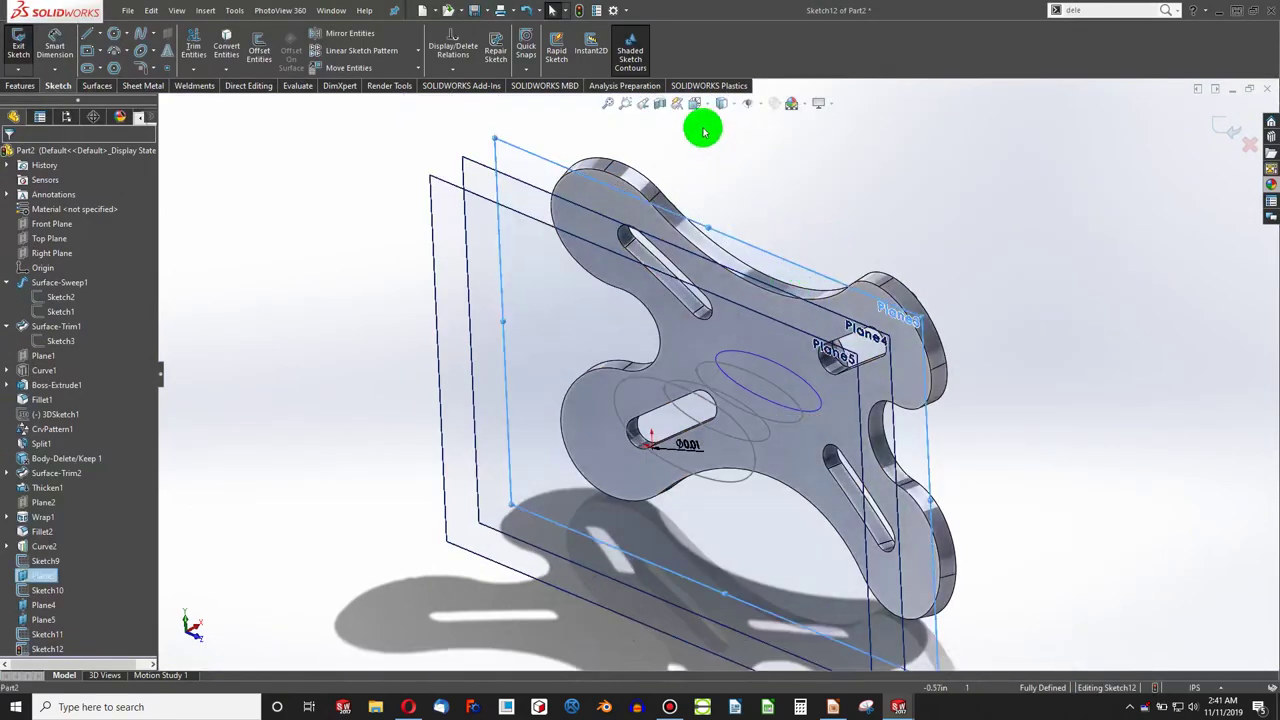
click(580, 11)
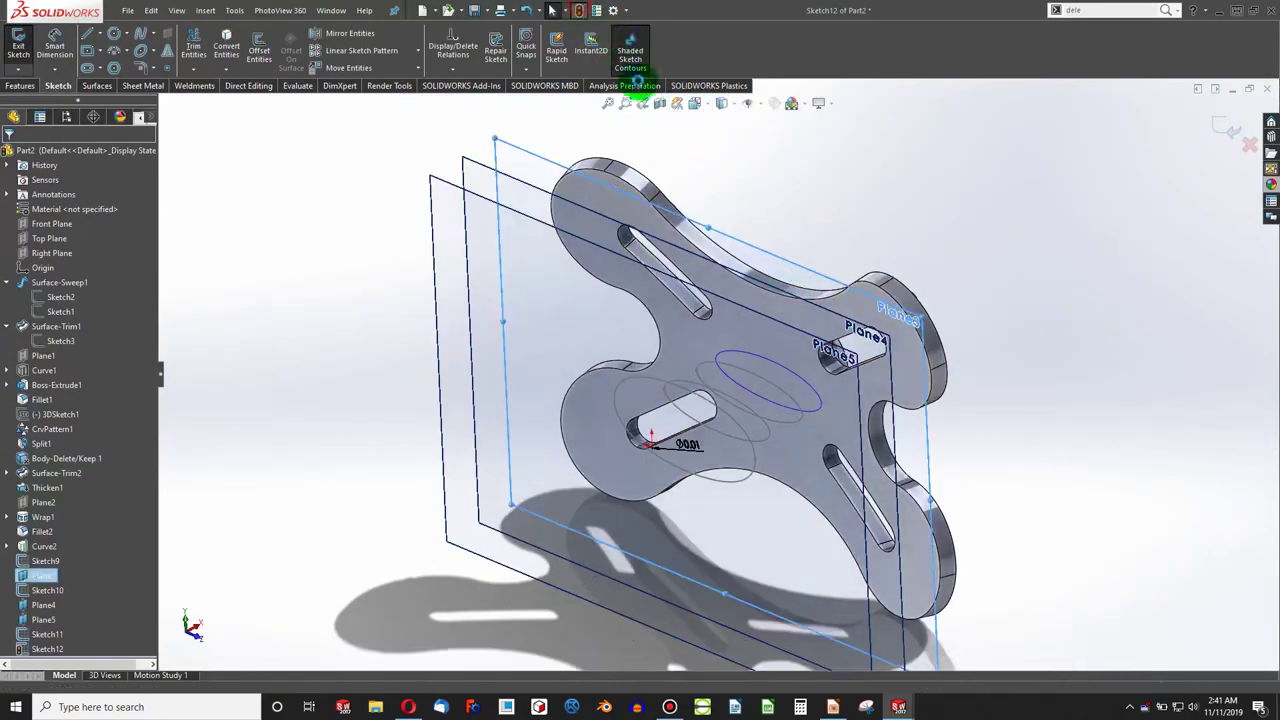
click(760, 250)
click(834, 206)
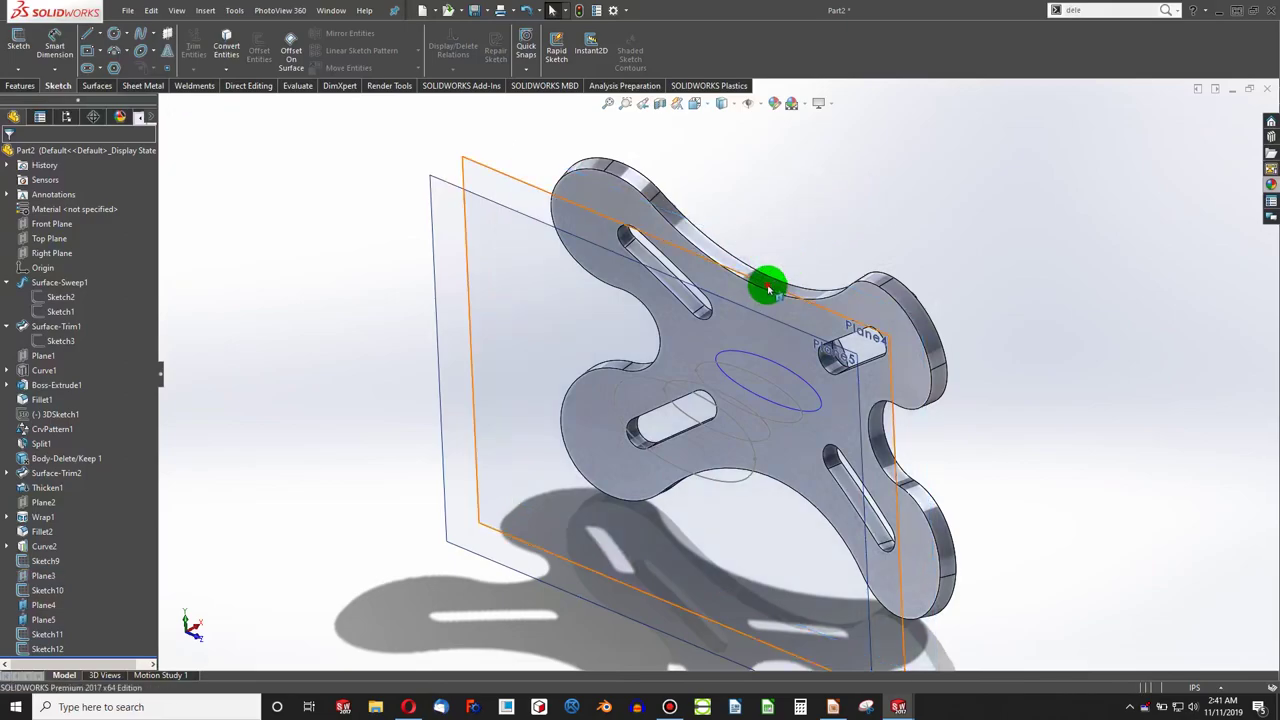
click(768, 290)
click(749, 306)
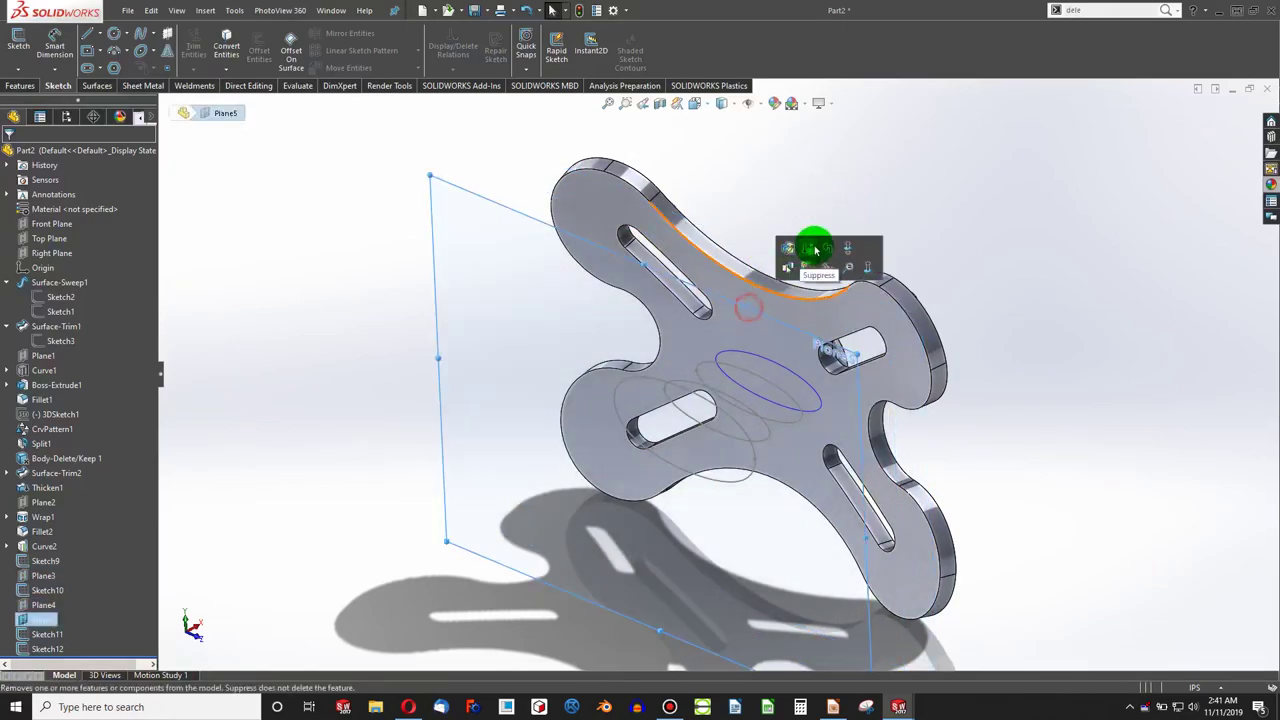
click(816, 249)
Step: Start a Boundary Boss/Base with Curve2 and the ellipses of Sketch9, Sketch10 and Sketch11 as Direction 1 profiles, in that order
scroll(740, 410, down, 4)
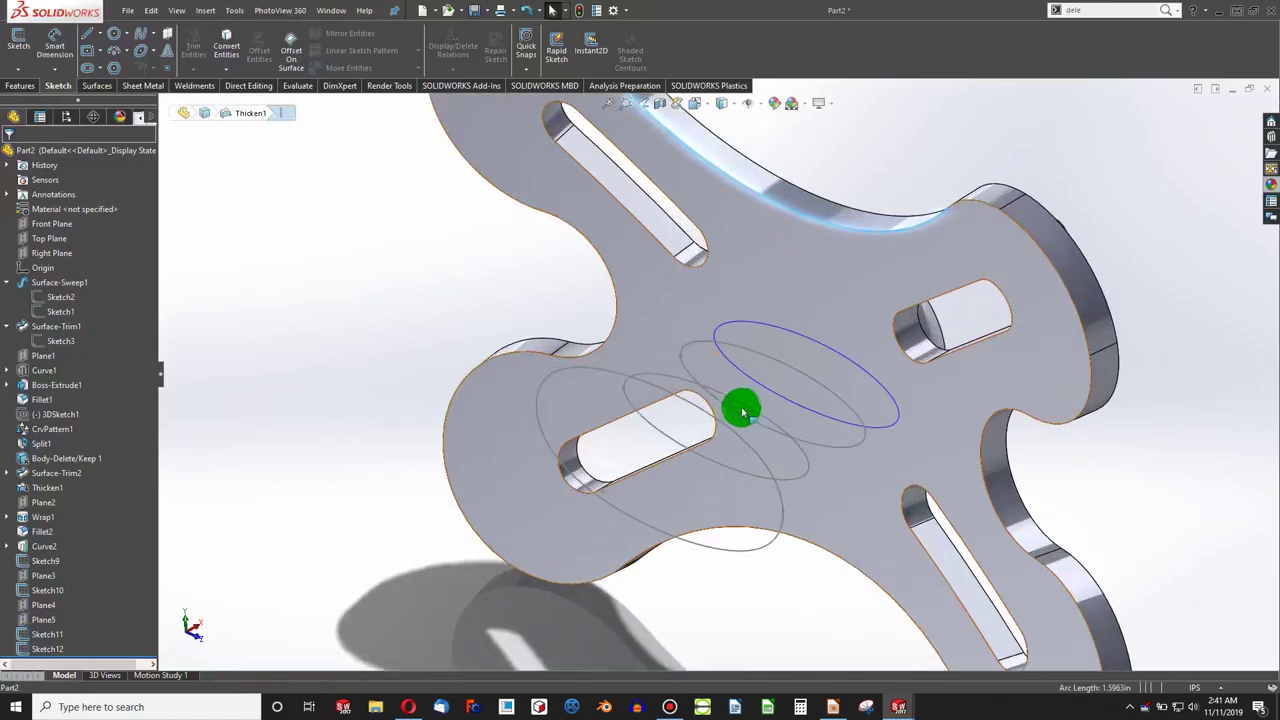
middle_drag(742, 412, 713, 422)
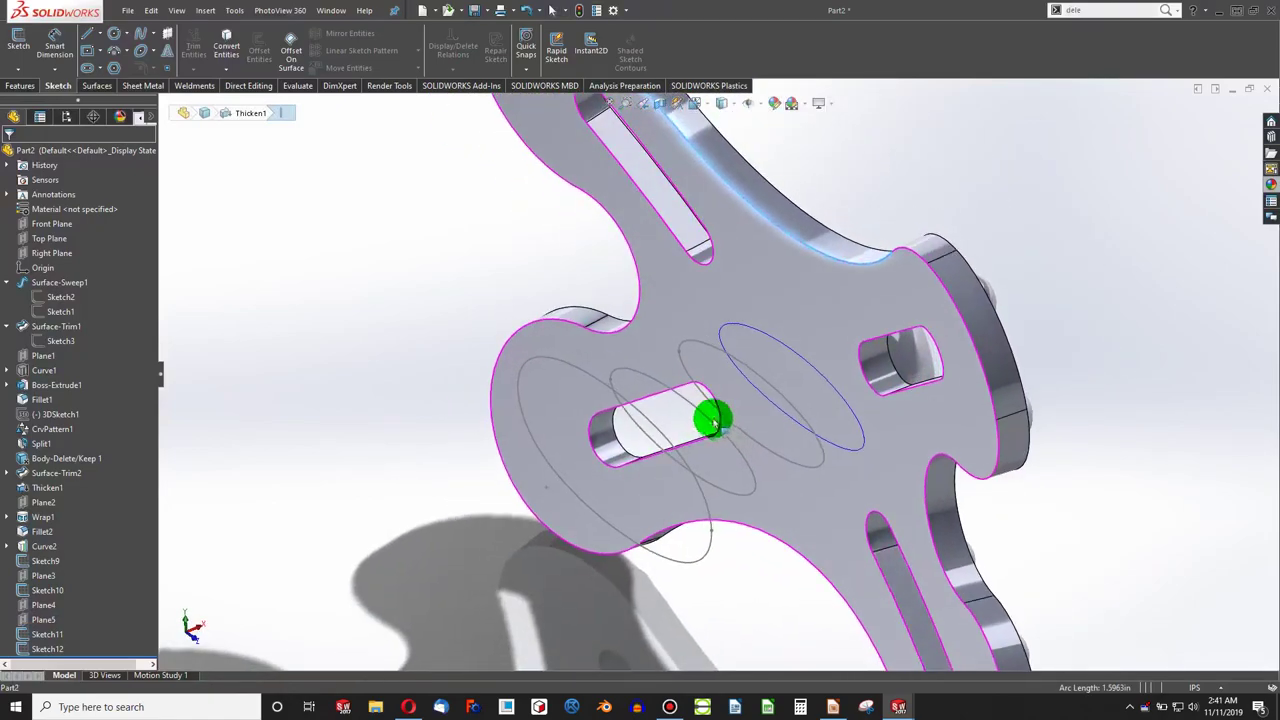
click(105, 89)
click(22, 86)
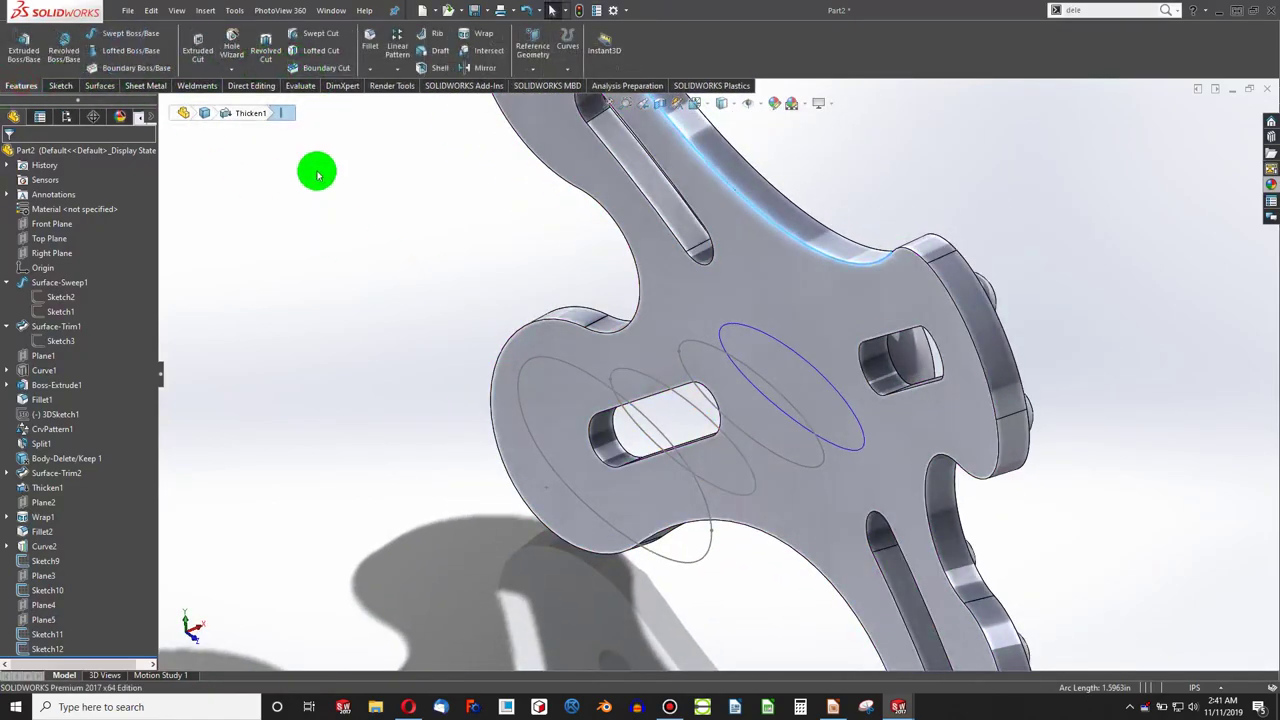
click(105, 69)
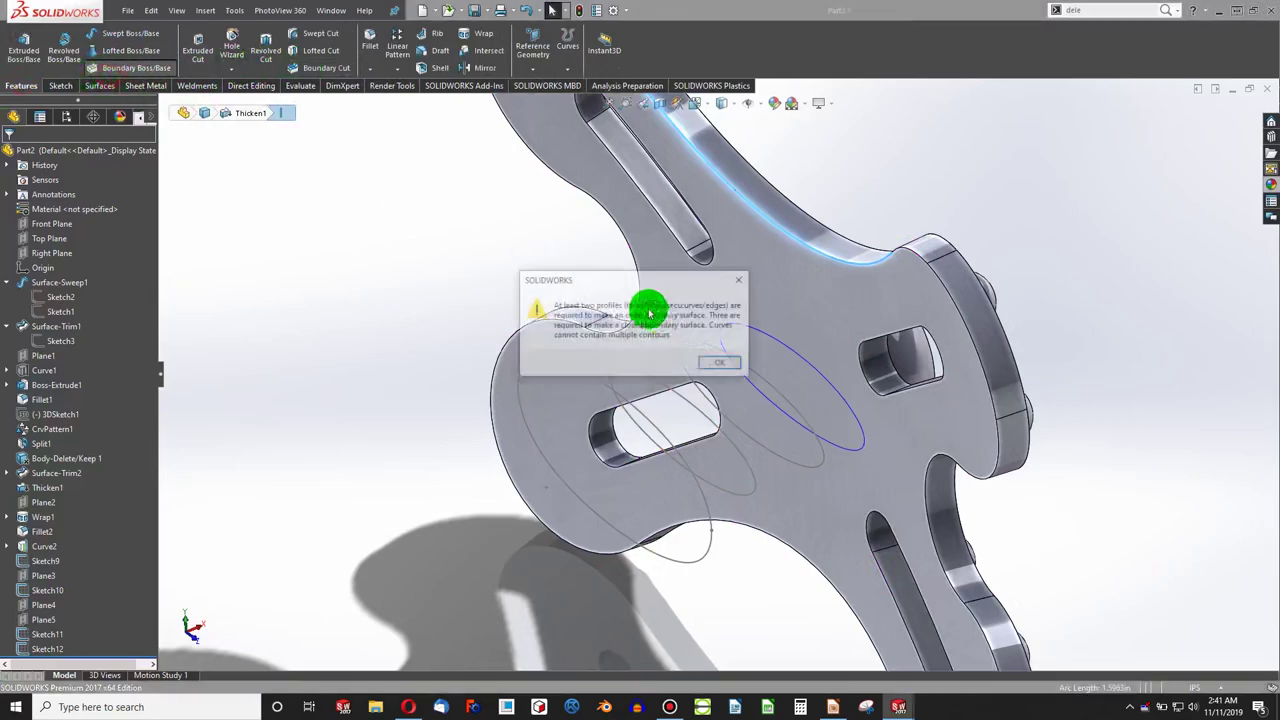
click(718, 364)
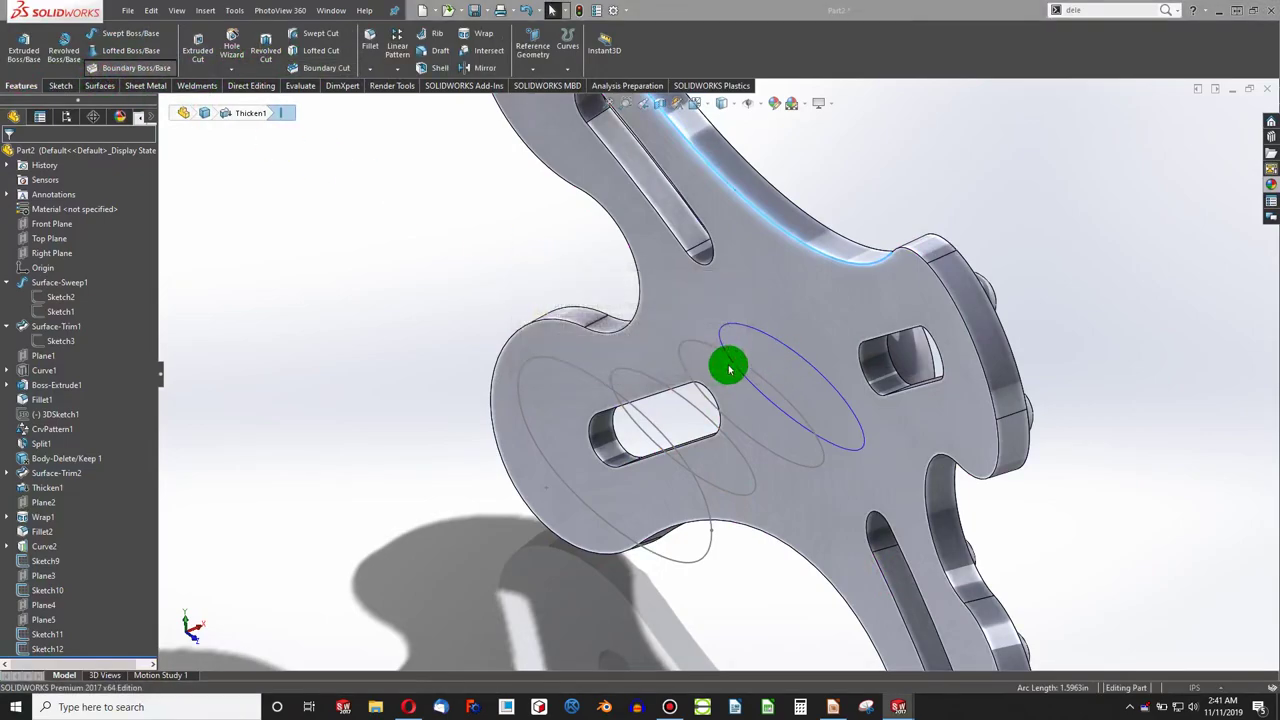
click(548, 330)
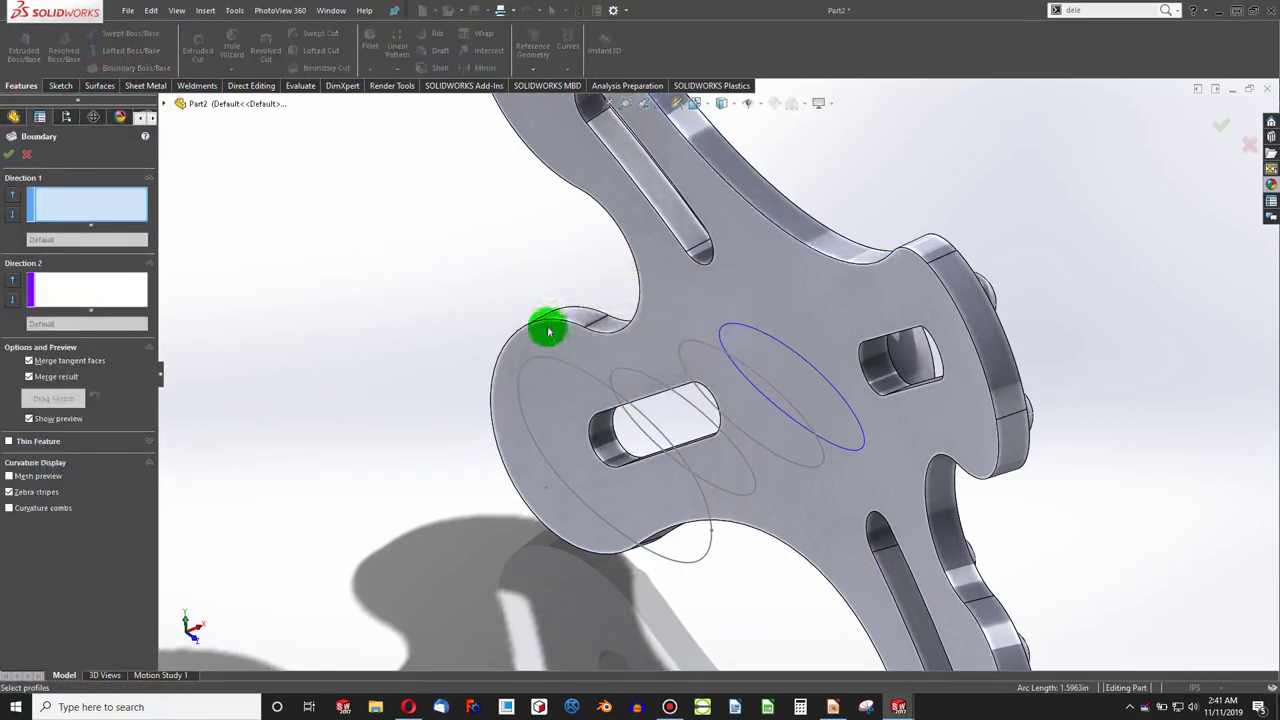
click(792, 354)
click(752, 372)
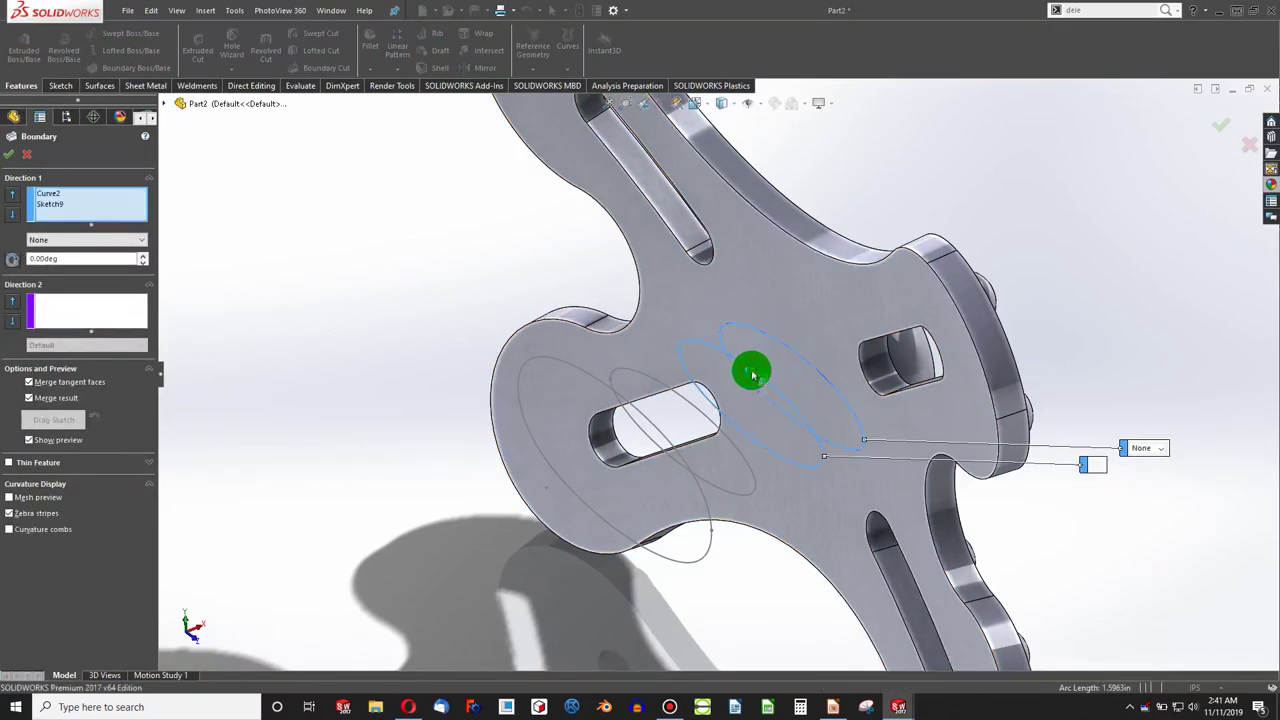
click(698, 412)
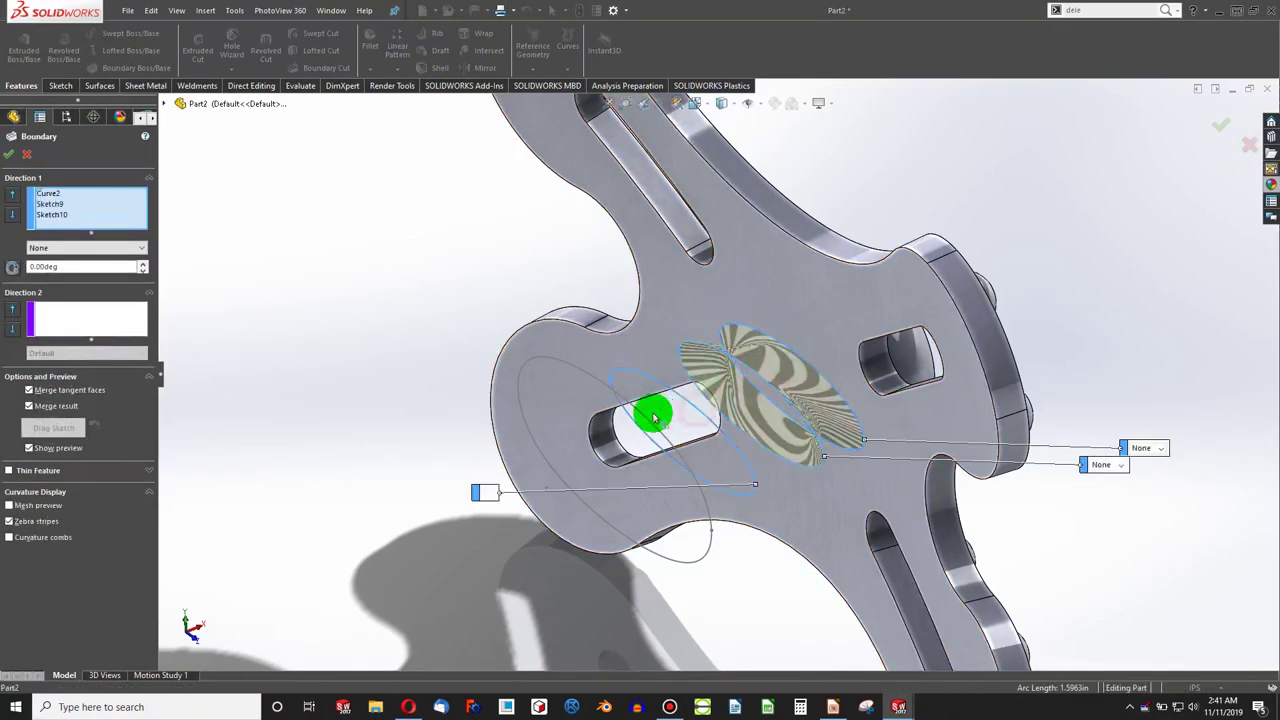
click(645, 418)
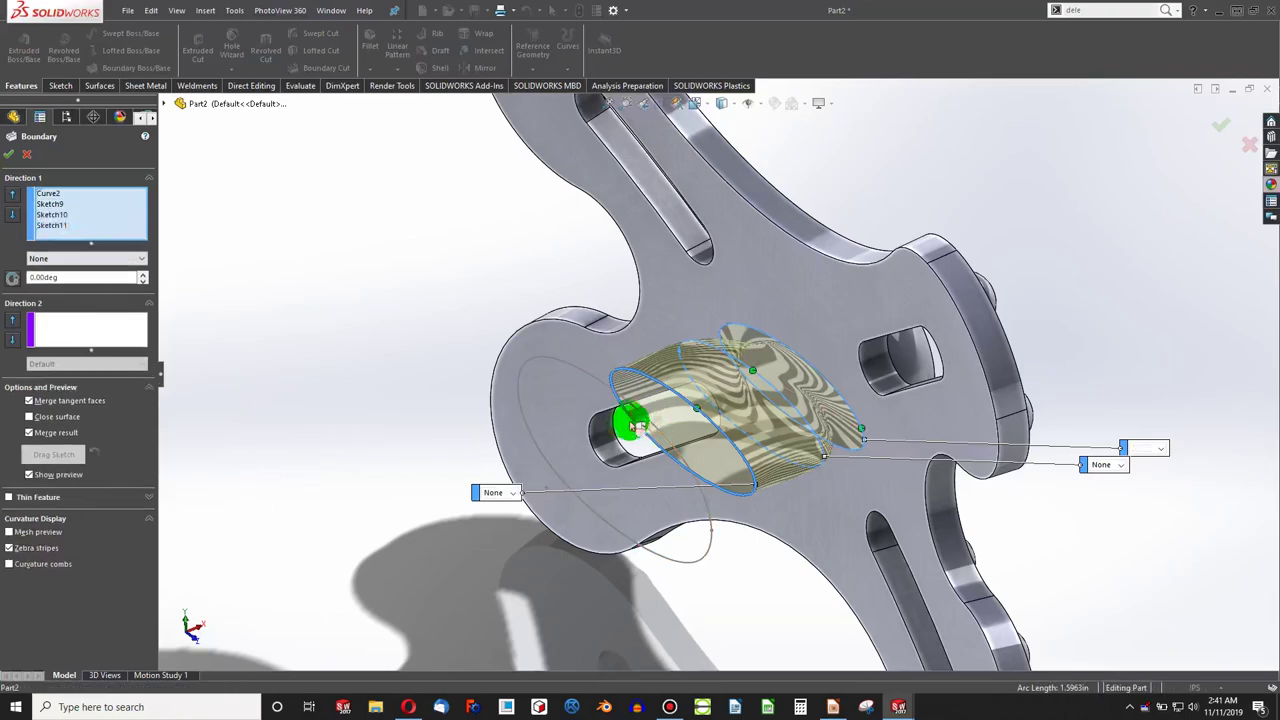
Step: Add the tiny circle of Sketch12 as the last Direction 1 profile of the boundary feature
scroll(537, 500, down, 10)
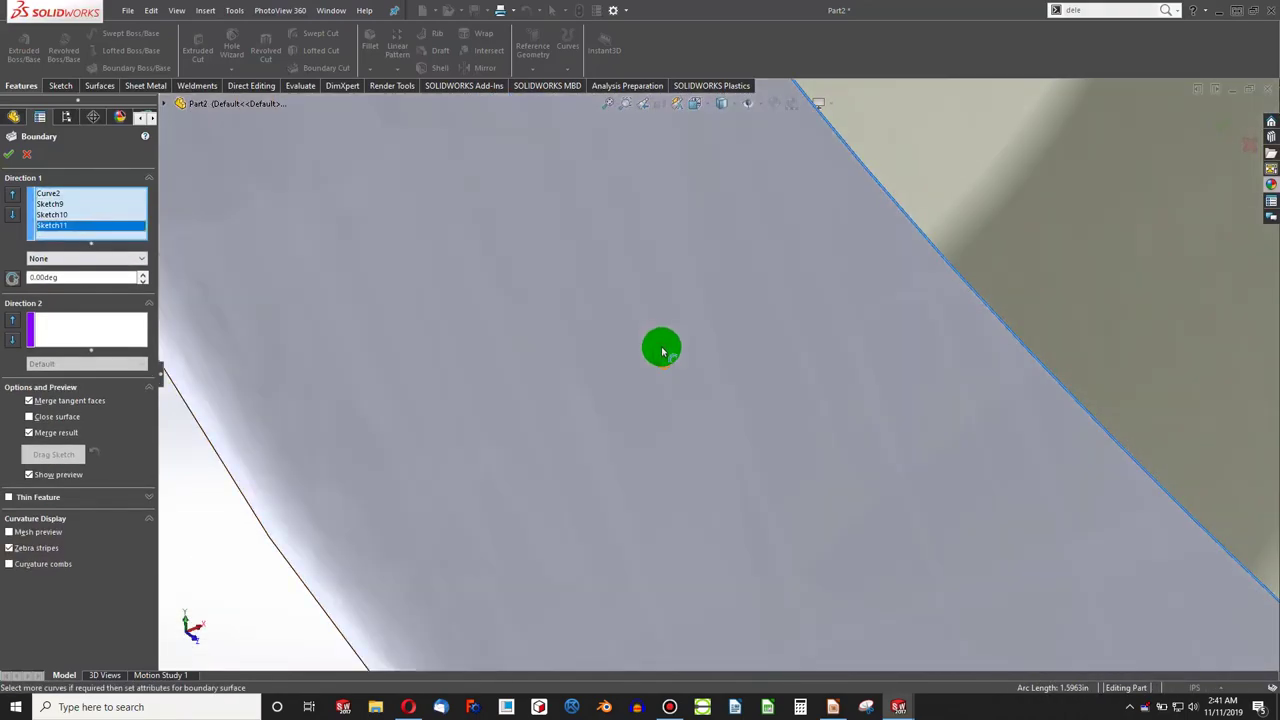
click(661, 350)
scroll(663, 383, up, 10)
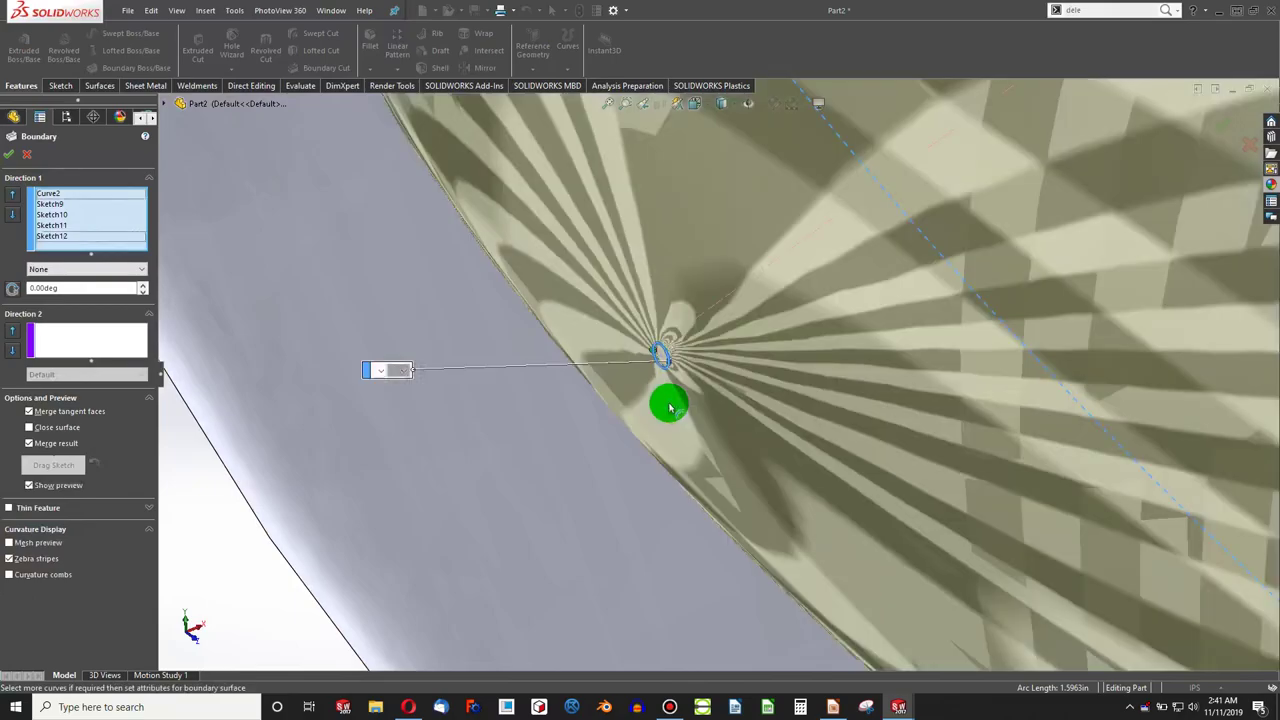
scroll(730, 402, up, 5)
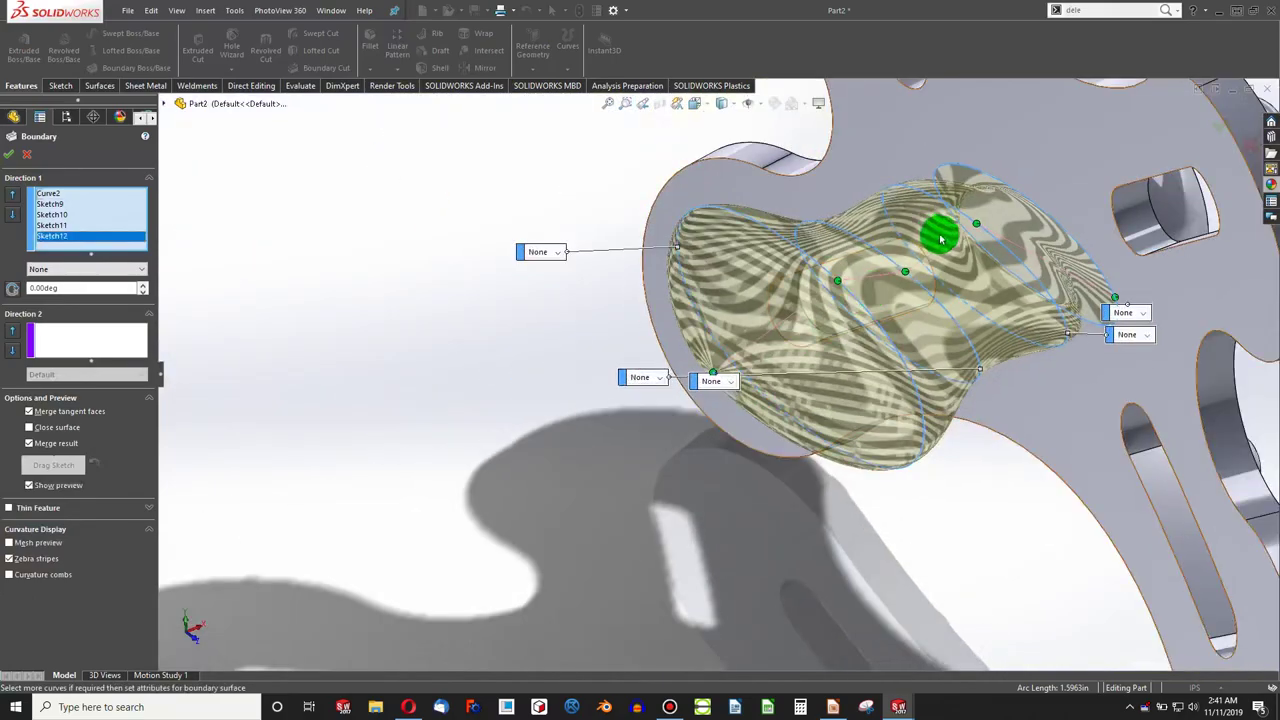
Step: Move the connector on the plate's Curve2 to the ellipse's upper side and nudge the Sketch10 connector to remove the twist
scroll(940, 234, down, 3)
click(1175, 341)
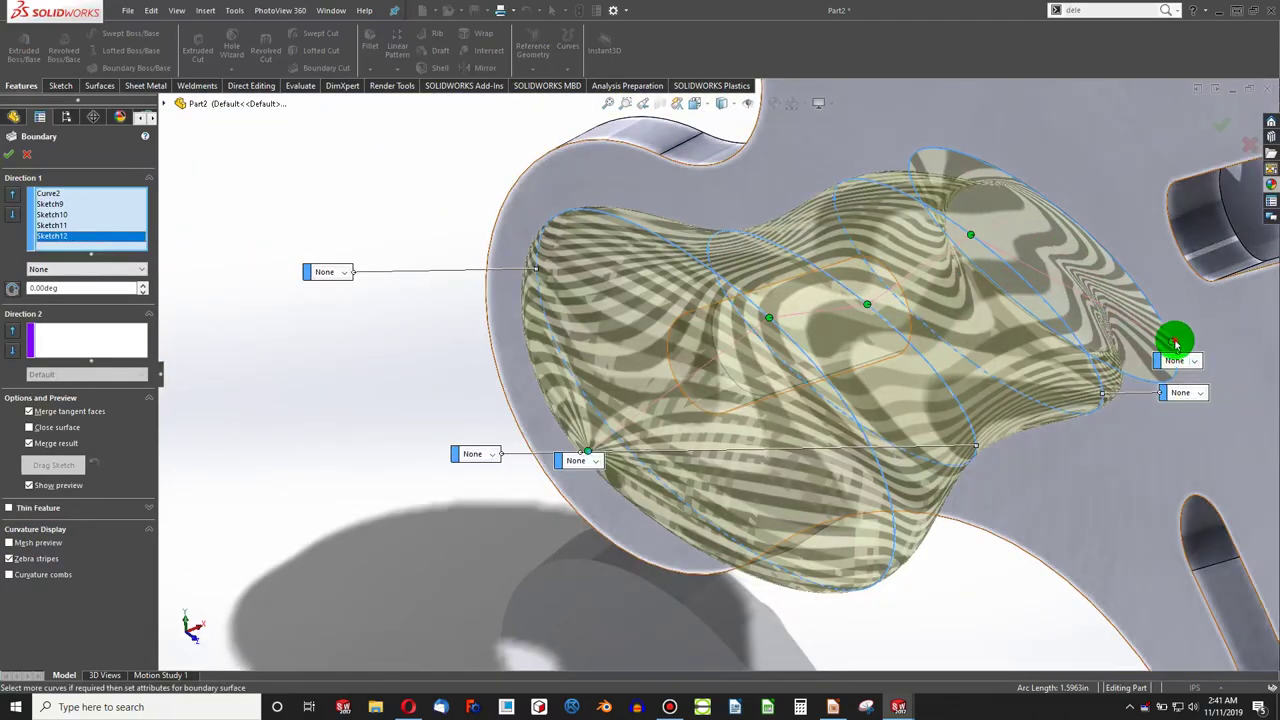
mouse_move(1065, 198)
mouse_down()
mouse_move(1066, 218)
mouse_move(1043, 196)
mouse_up()
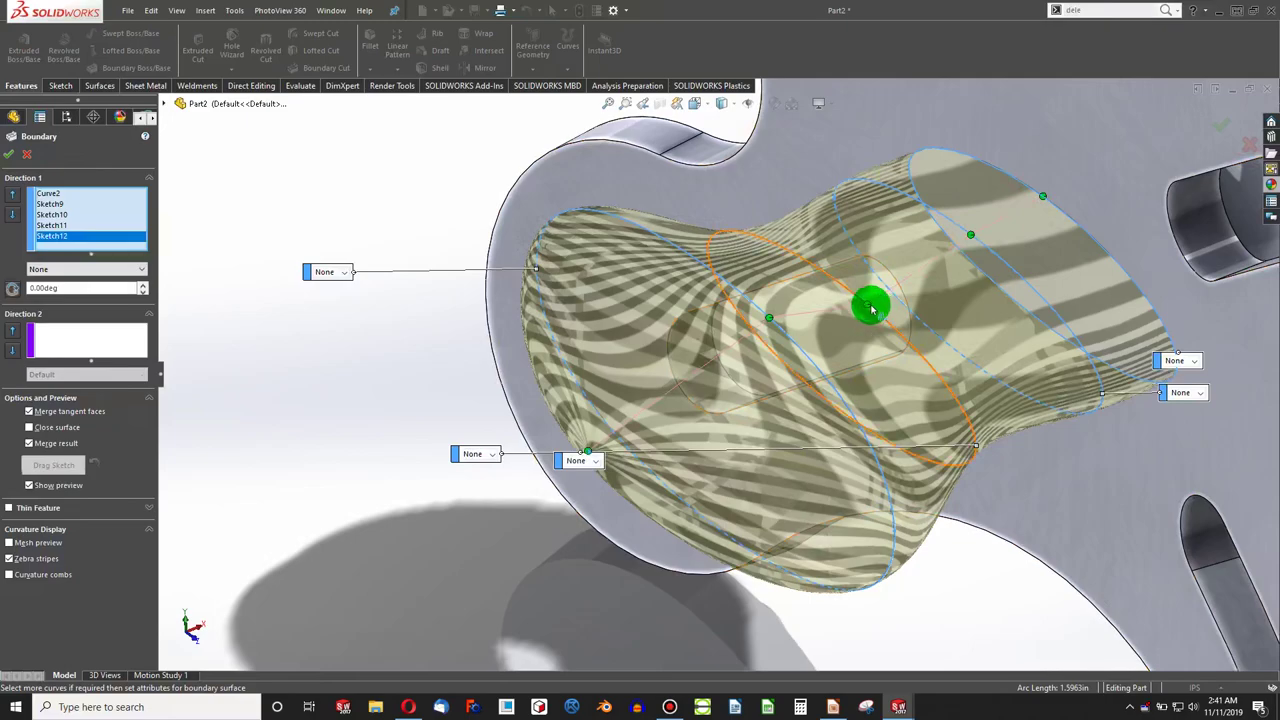
drag(858, 295, 858, 295)
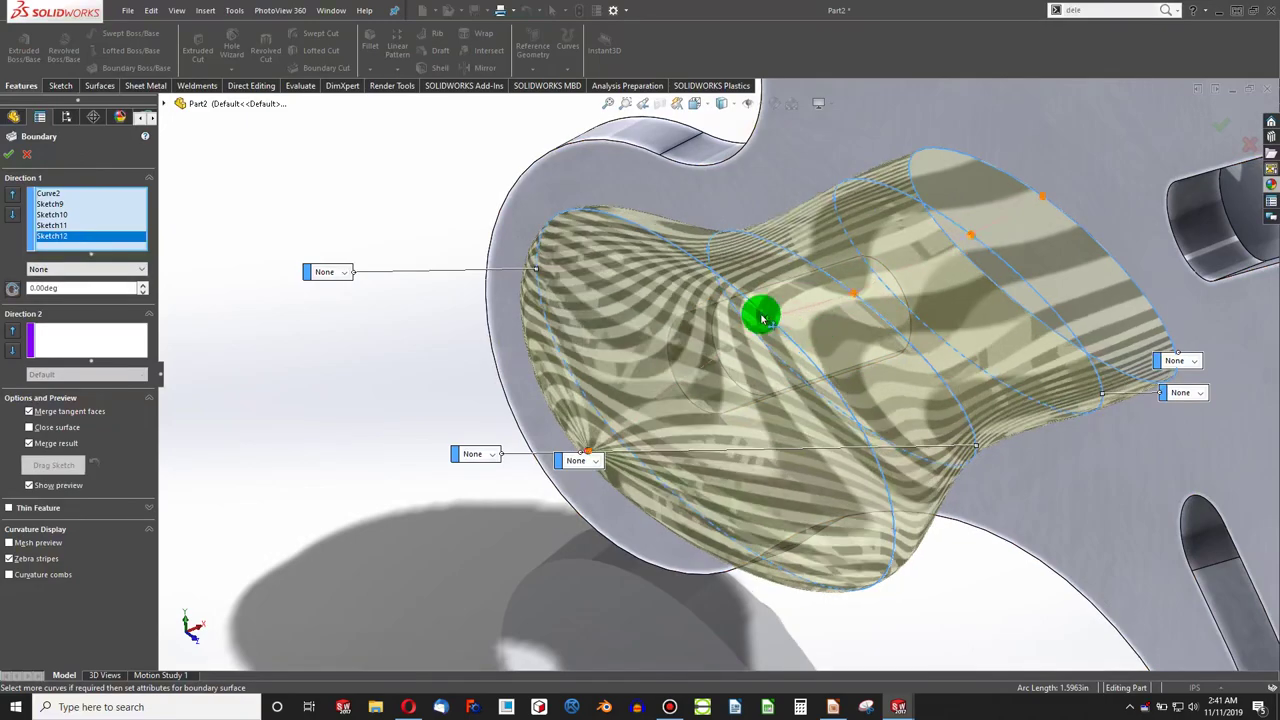
Step: Adjust the boundary connectors in the Left view so they line up along the upper middle of the elliptical profiles
middle_drag(768, 318, 852, 265)
key(ctrl+1)
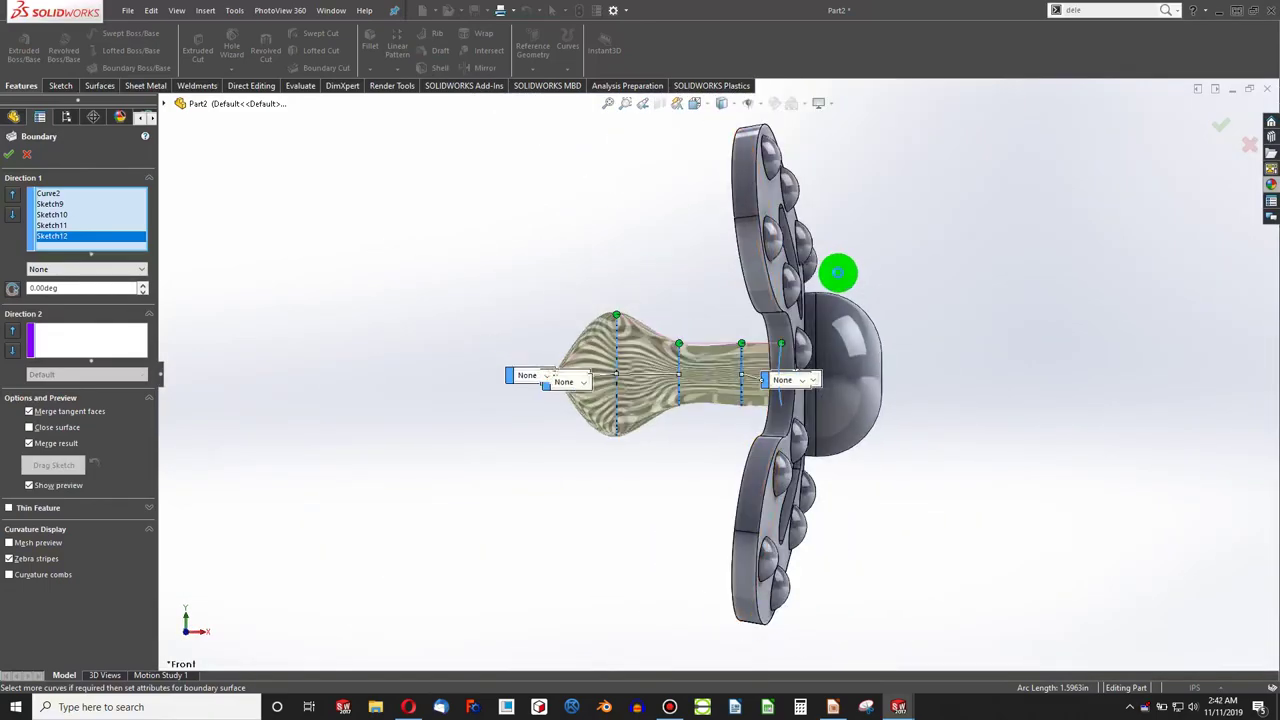
key(ctrl+3)
scroll(730, 349, down, 3)
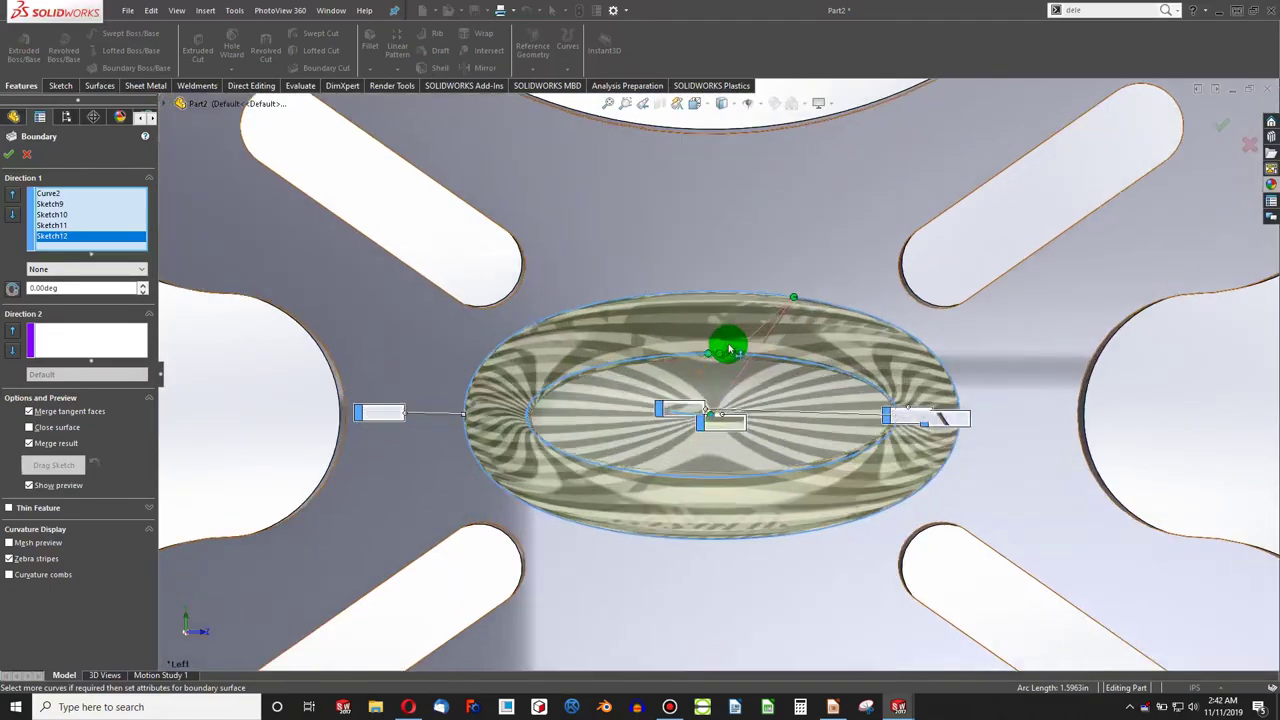
scroll(730, 349, down, 3)
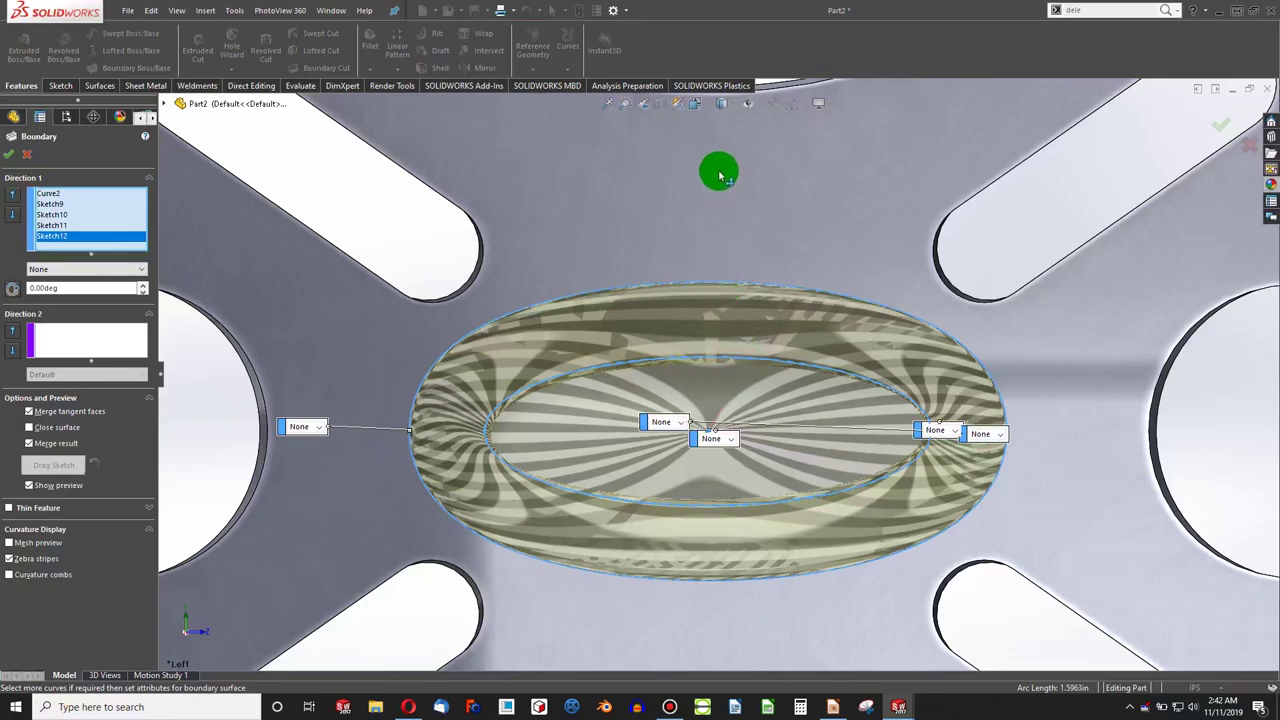
click(700, 348)
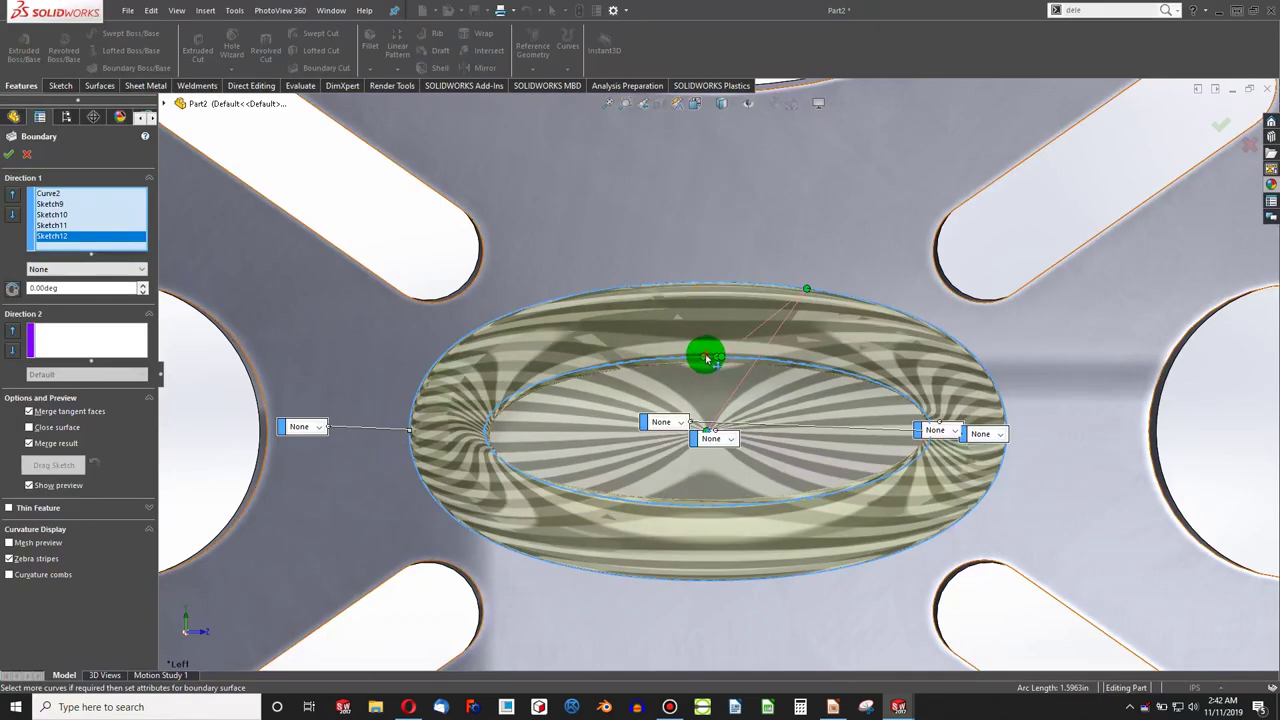
click(735, 249)
click(716, 343)
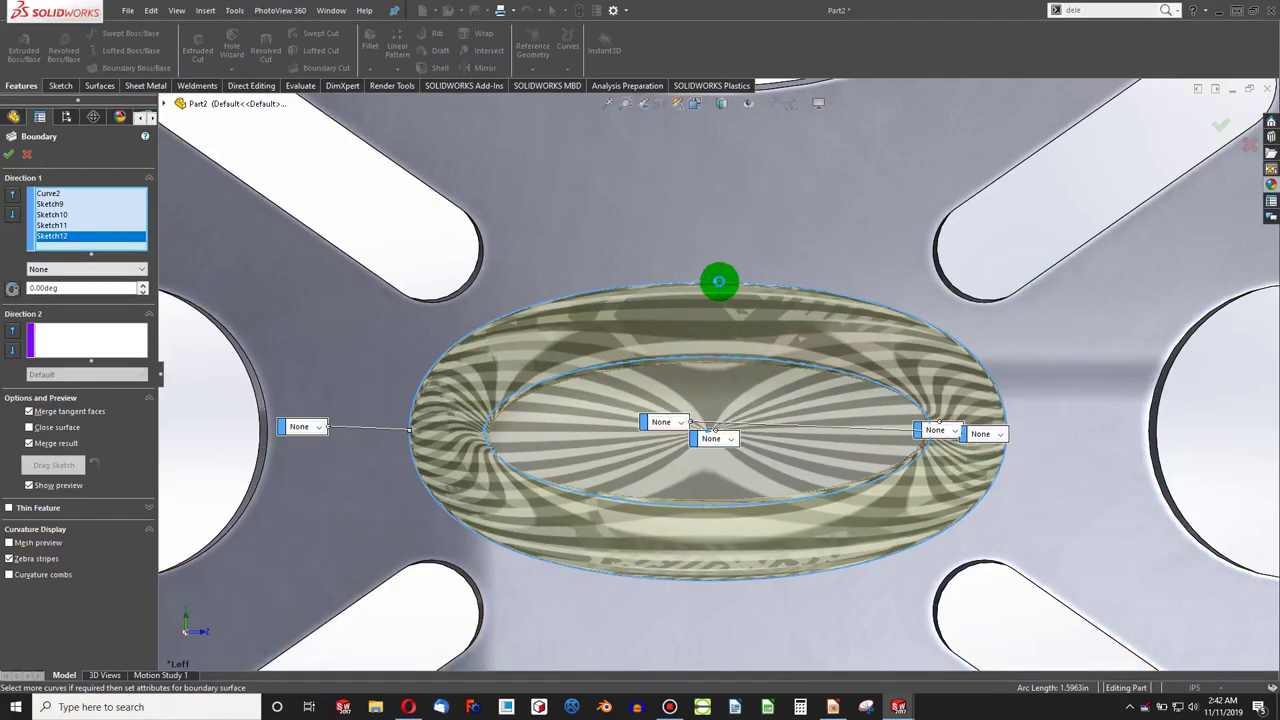
drag(719, 283, 815, 298)
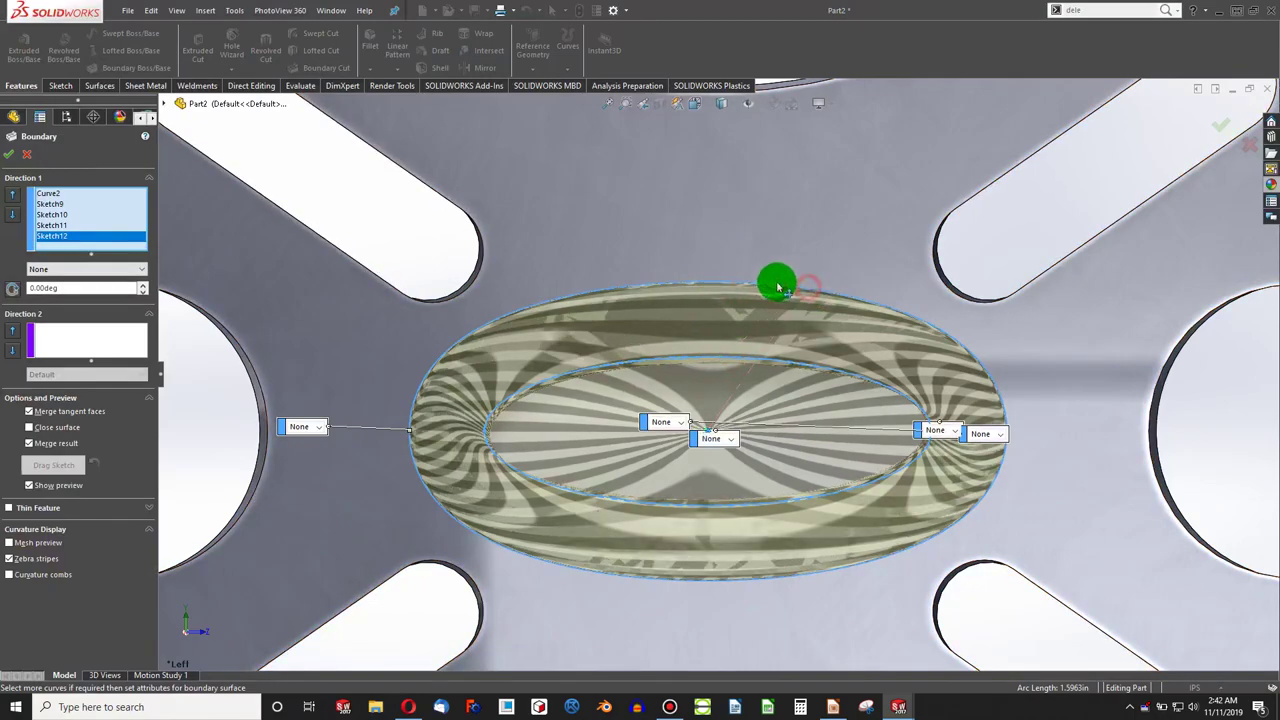
drag(738, 331, 705, 428)
Step: Check the connector alignment from the back and accept the boundary feature through all five profiles
mouse_move(783, 430)
middle_down()
mouse_move(791, 411)
mouse_move(754, 457)
mouse_move(753, 590)
mouse_move(754, 563)
mouse_move(711, 483)
mouse_move(691, 346)
mouse_move(760, 386)
mouse_move(777, 277)
mouse_move(714, 366)
mouse_move(766, 263)
mouse_move(605, 283)
middle_up()
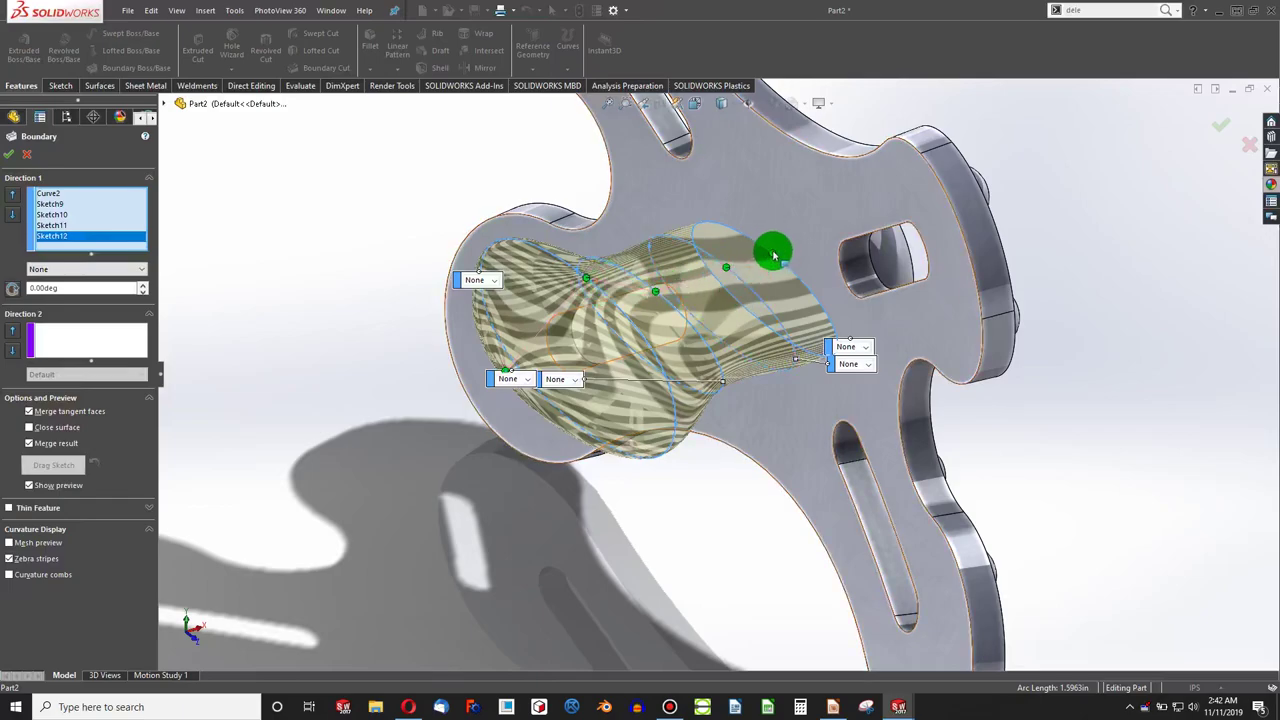
drag(728, 262, 628, 268)
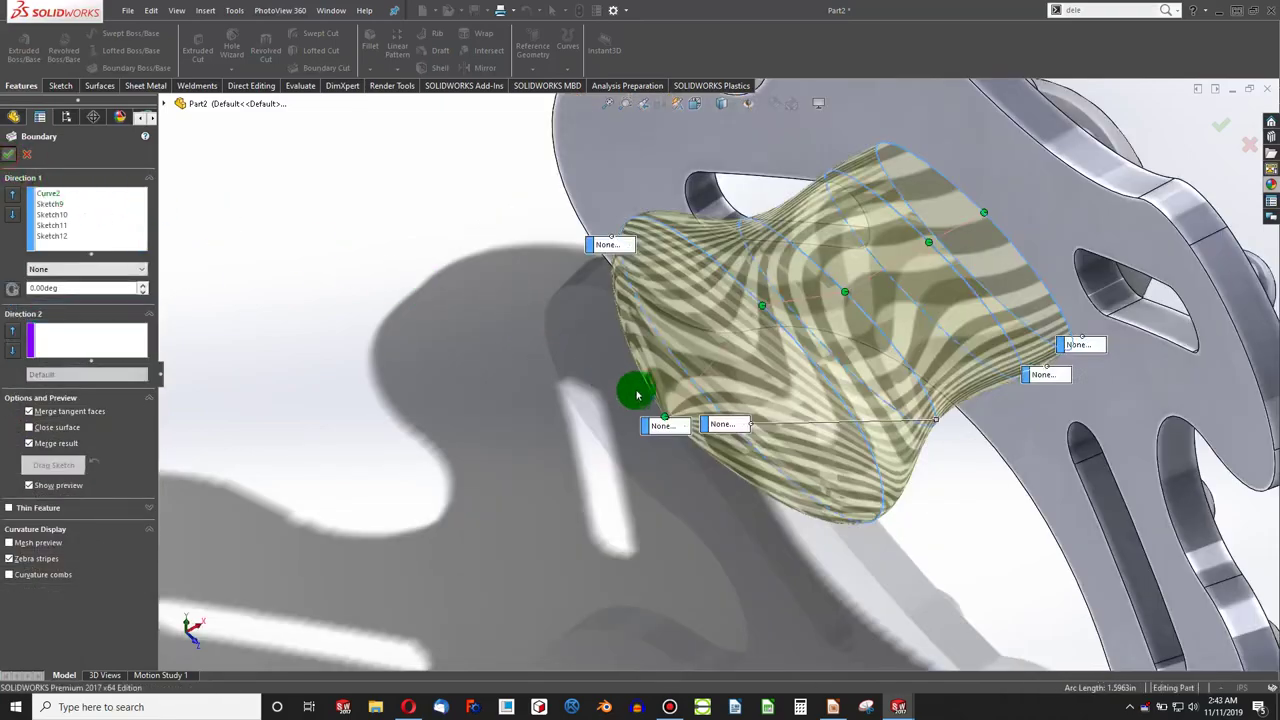
middle_drag(743, 413, 749, 375)
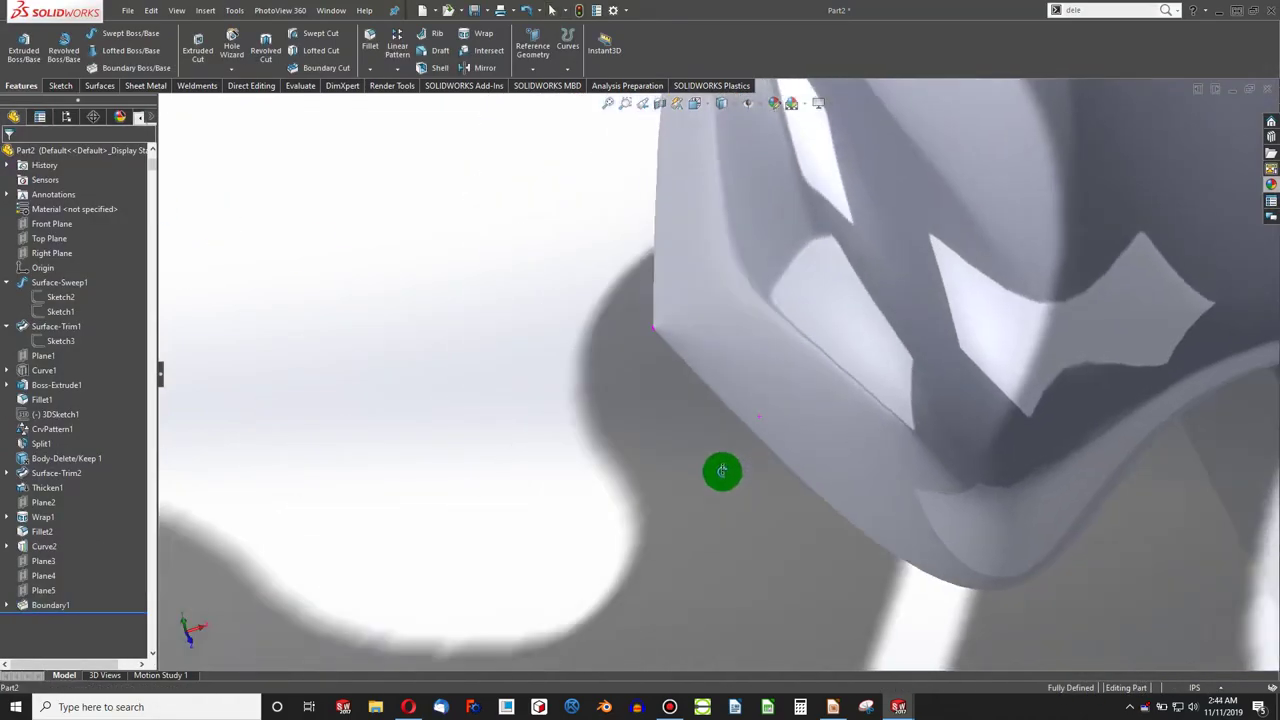
Step: Edit Sketch12 of the Boundary1 feature and place a sketch point beside the tiny circle
middle_drag(721, 472, 749, 420)
scroll(749, 420, up, 3)
scroll(667, 394, down, 8)
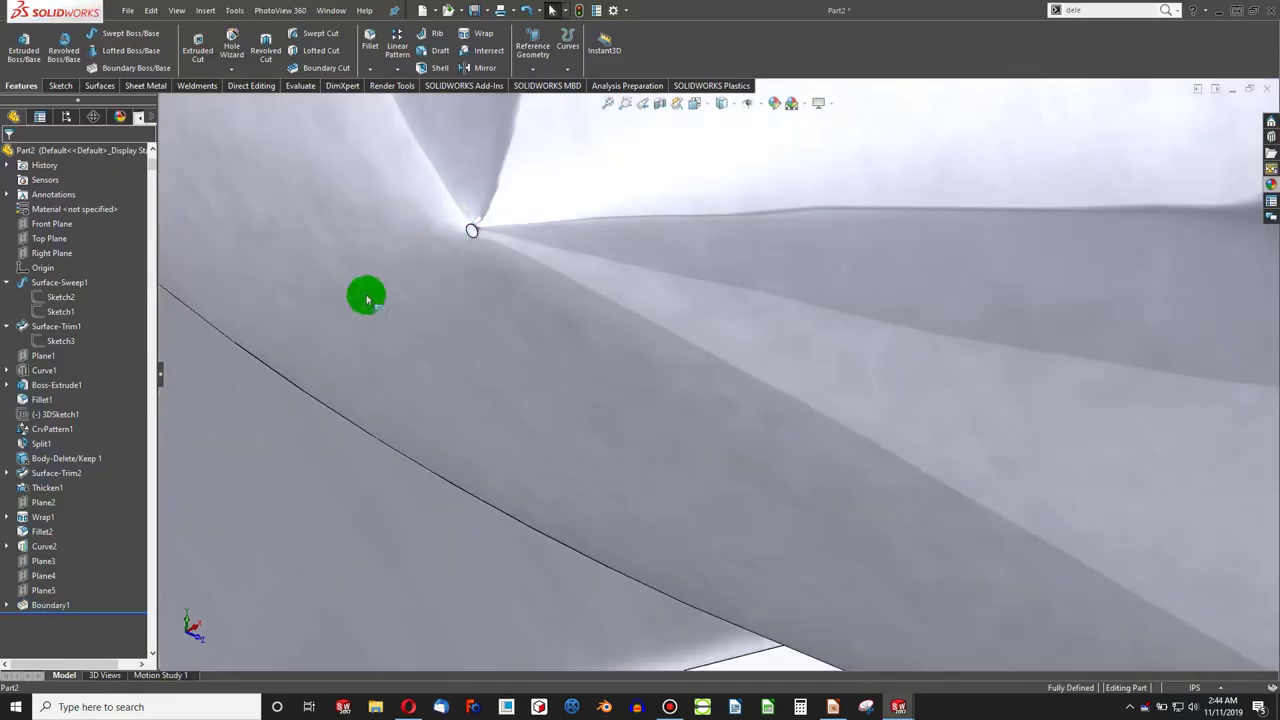
click(9, 605)
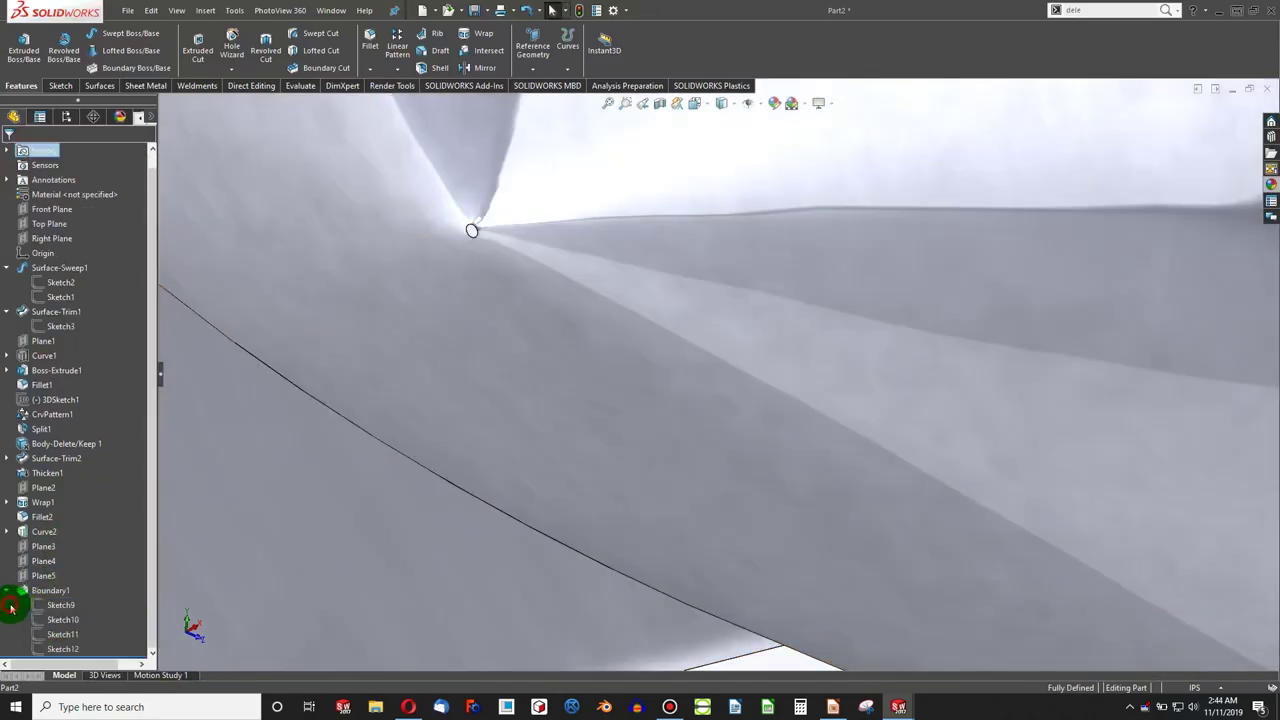
click(59, 634)
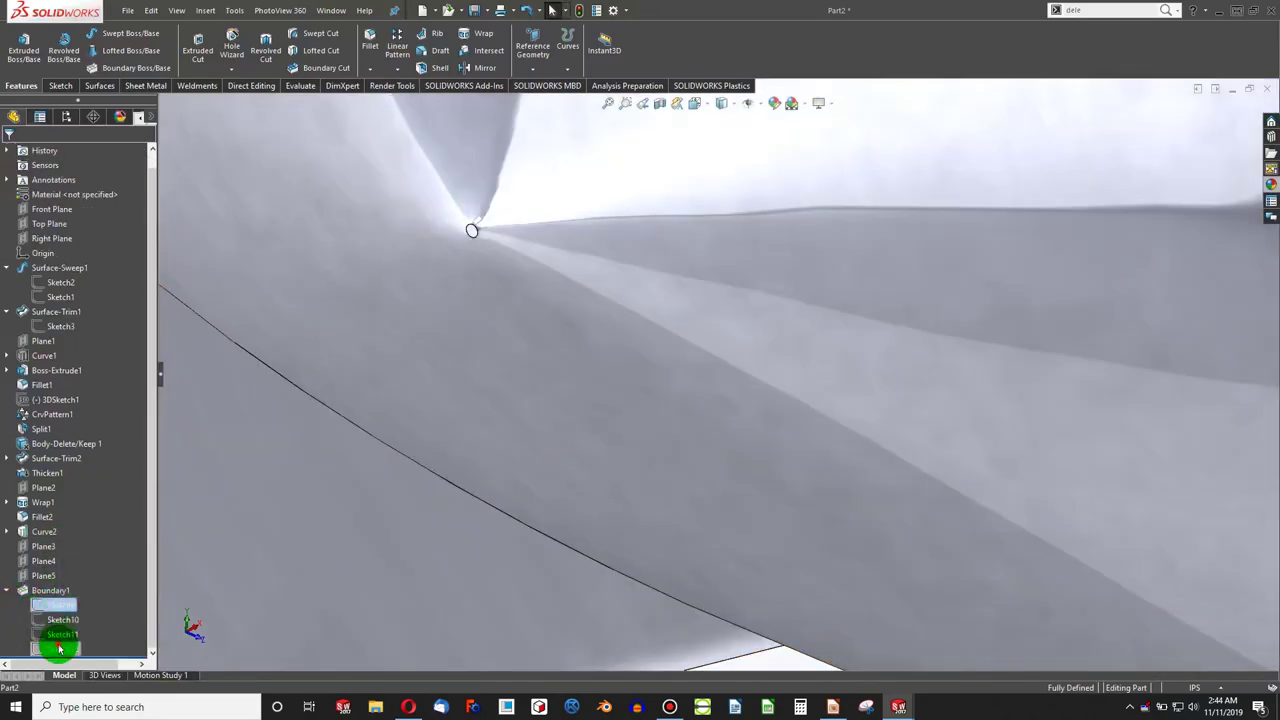
click(70, 606)
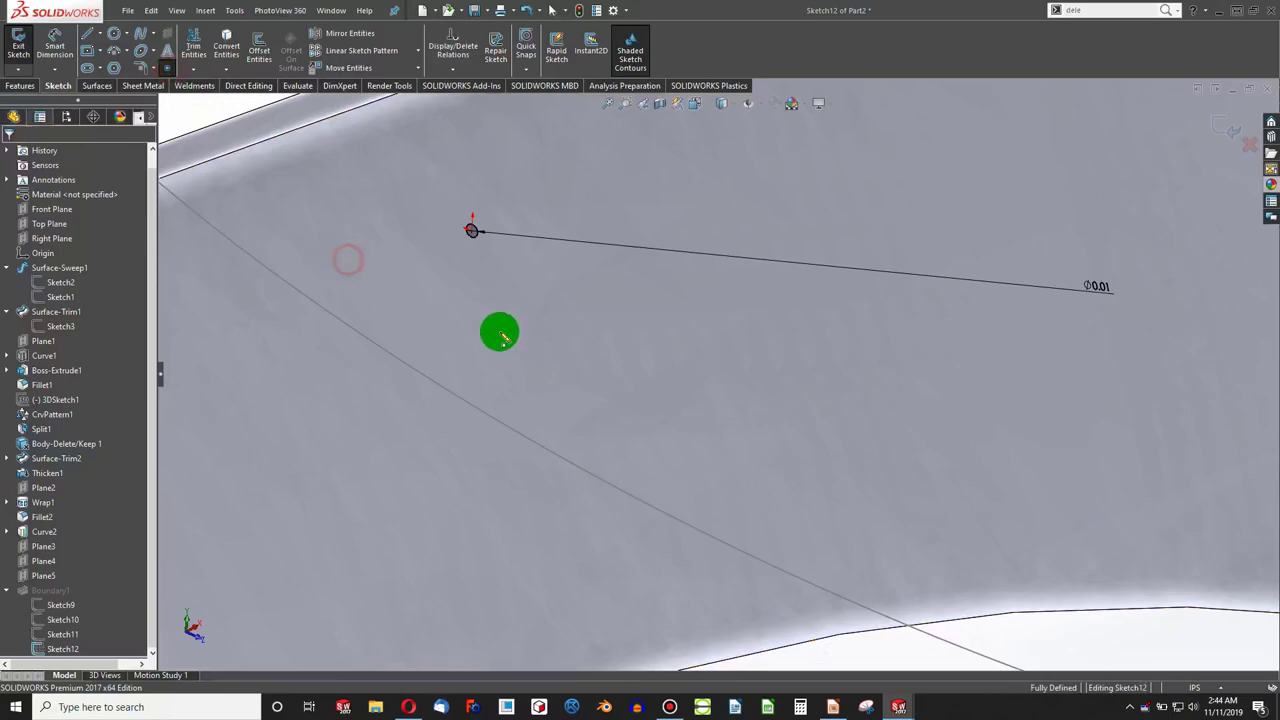
key(Escape)
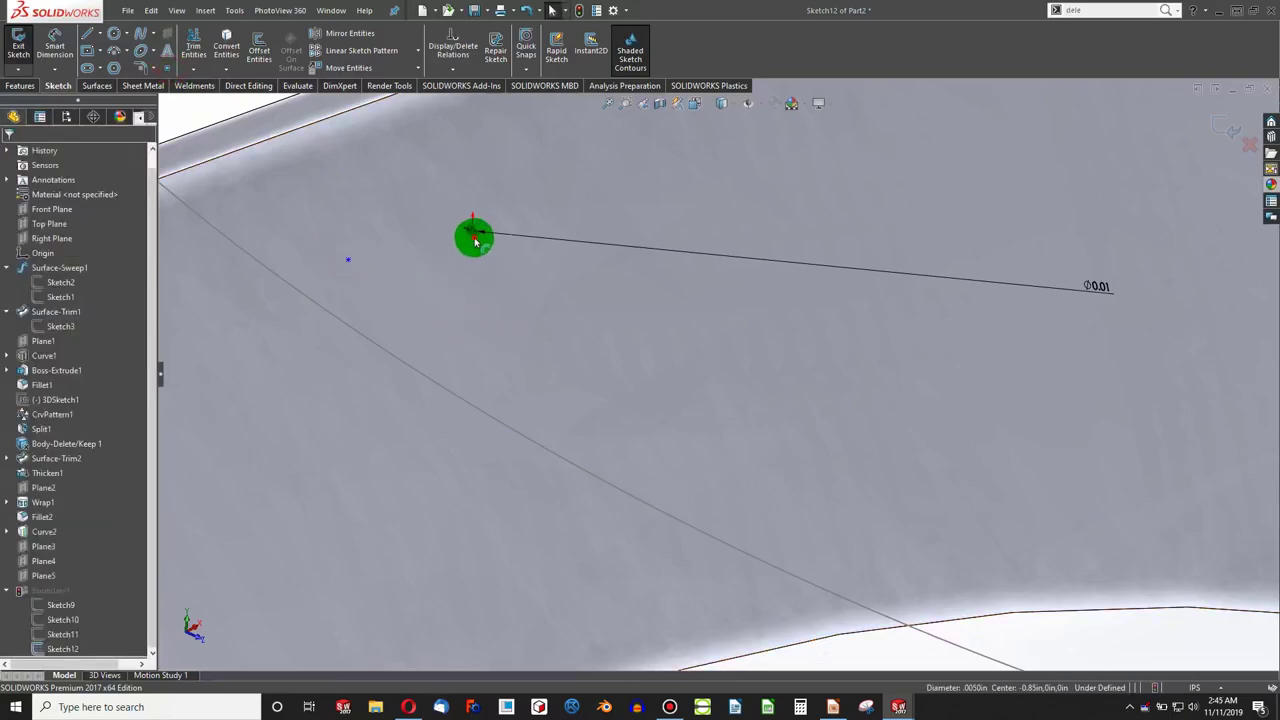
Step: Delete the tiny circle with its diameter dimension from Sketch12 so only the point is left
click(465, 247)
key(Delete)
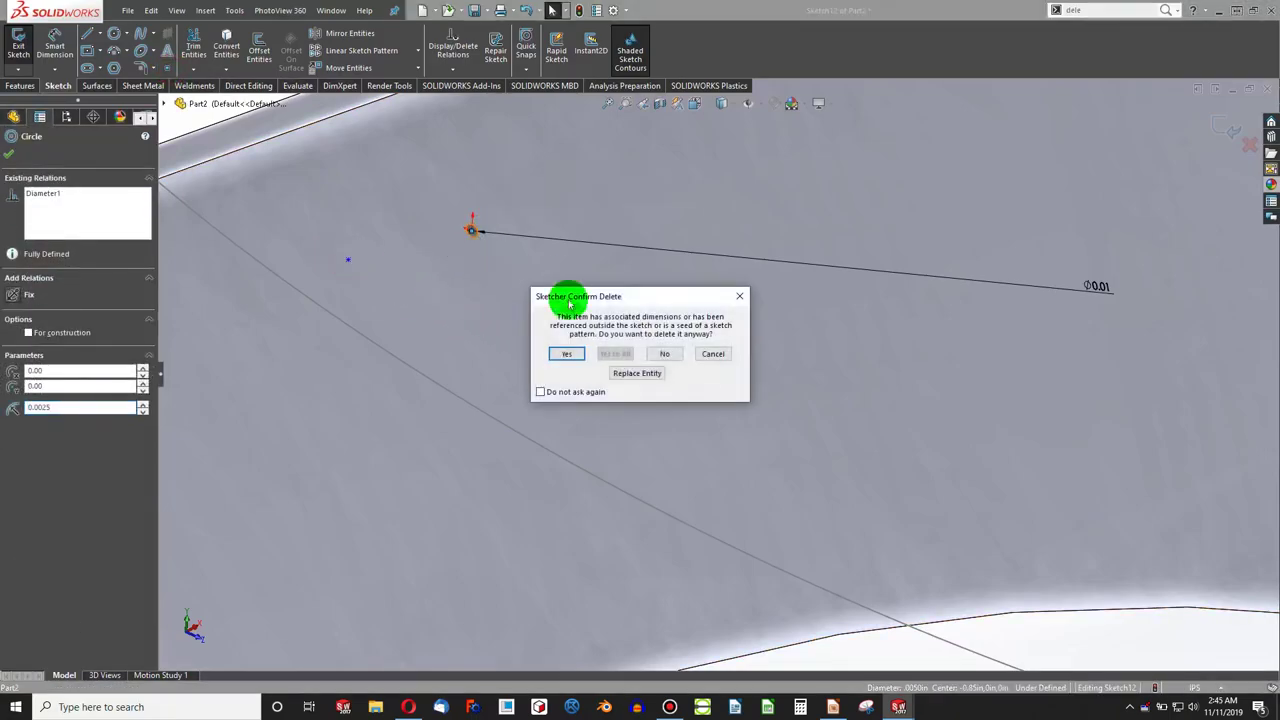
click(568, 353)
Step: Make the sketch point coincident with the origin and rebuild the part, closing Sketch12
key(ctrl+8)
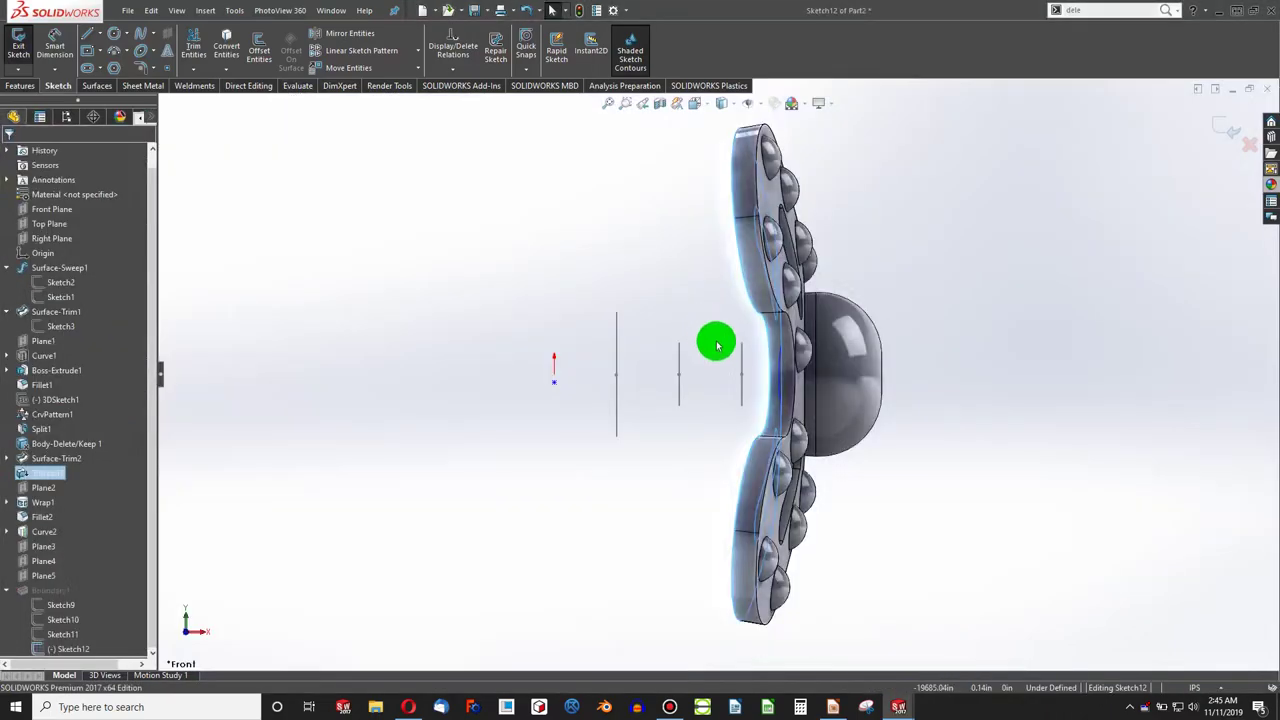
key(ctrl+2)
key(ctrl+3)
scroll(719, 380, down, 8)
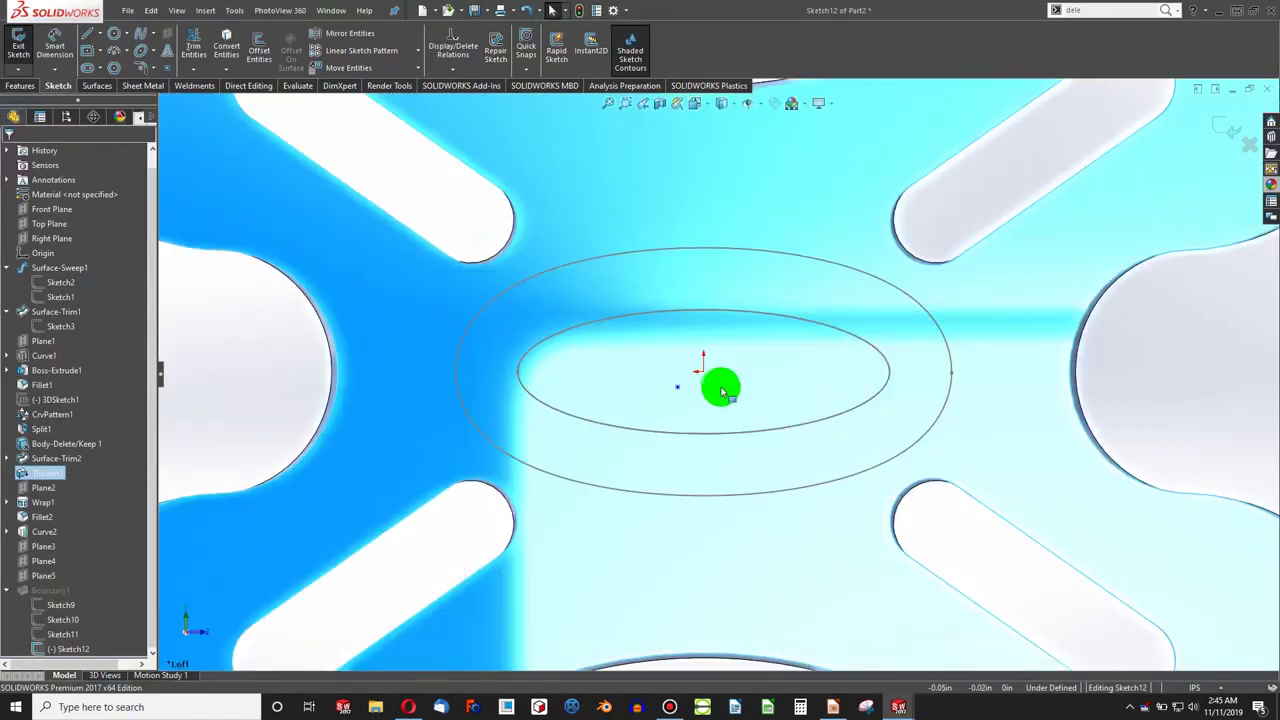
click(727, 363)
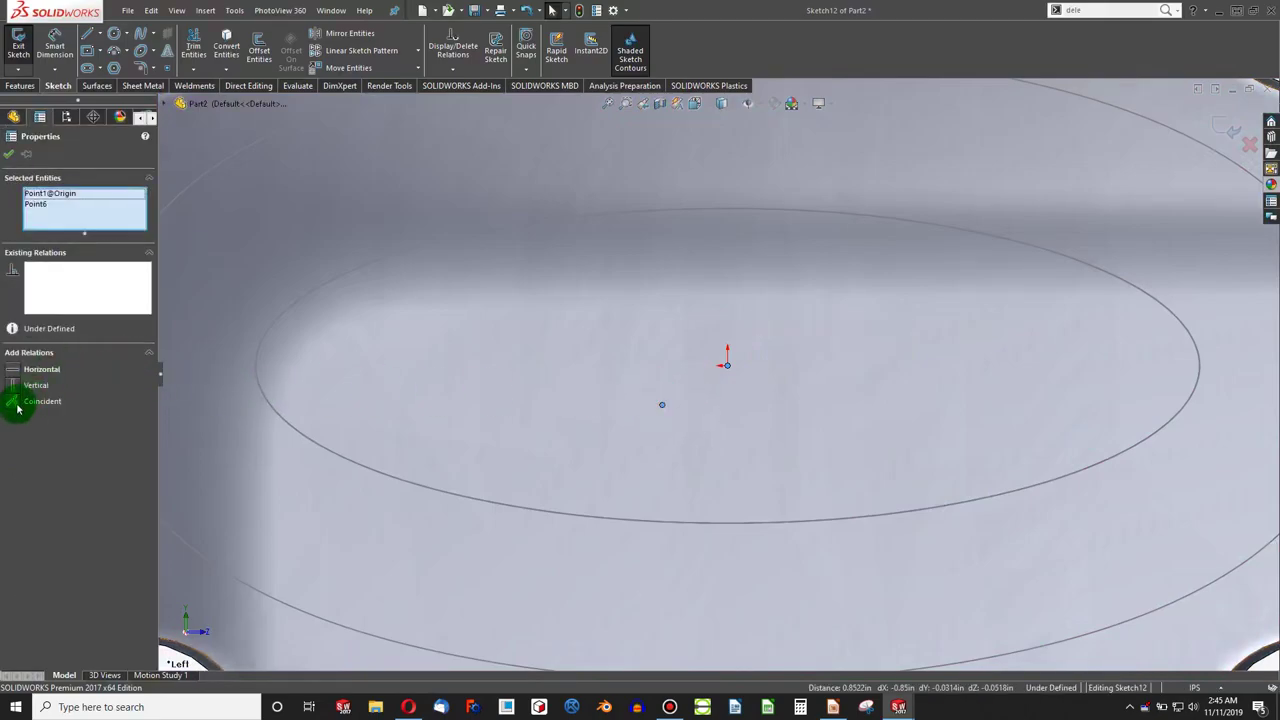
click(18, 401)
click(457, 376)
scroll(543, 397, up, 5)
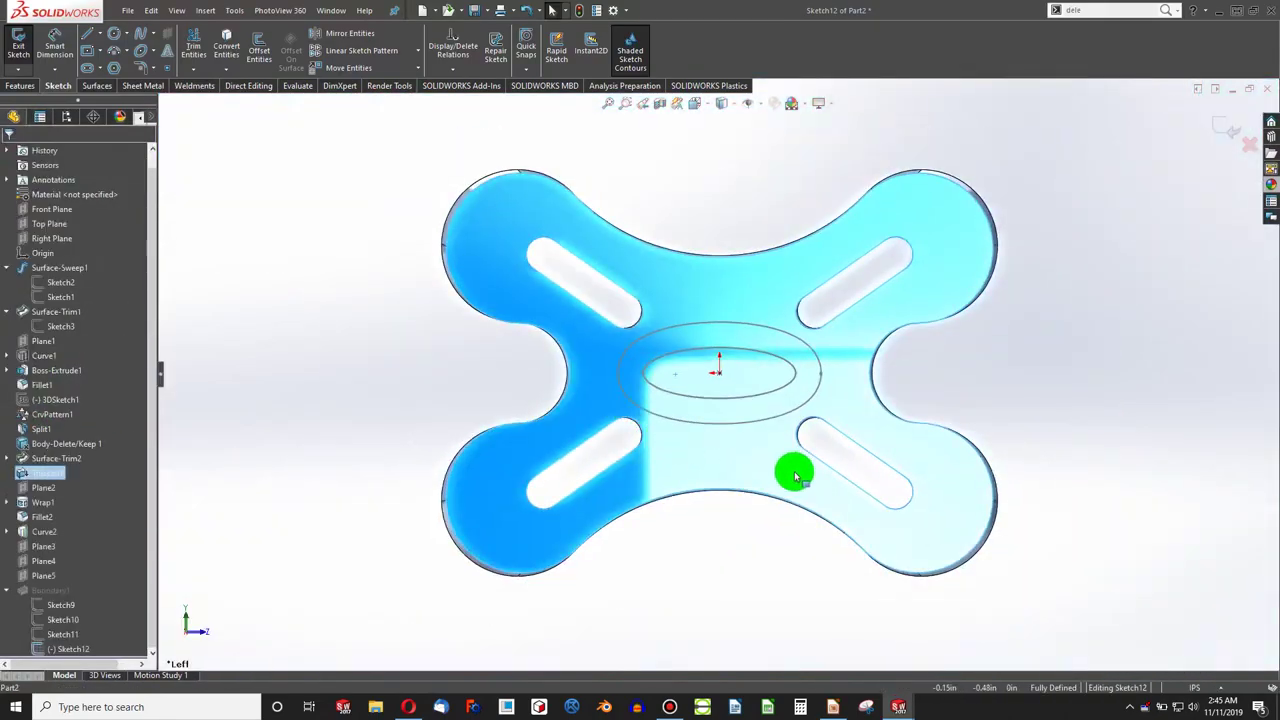
click(578, 11)
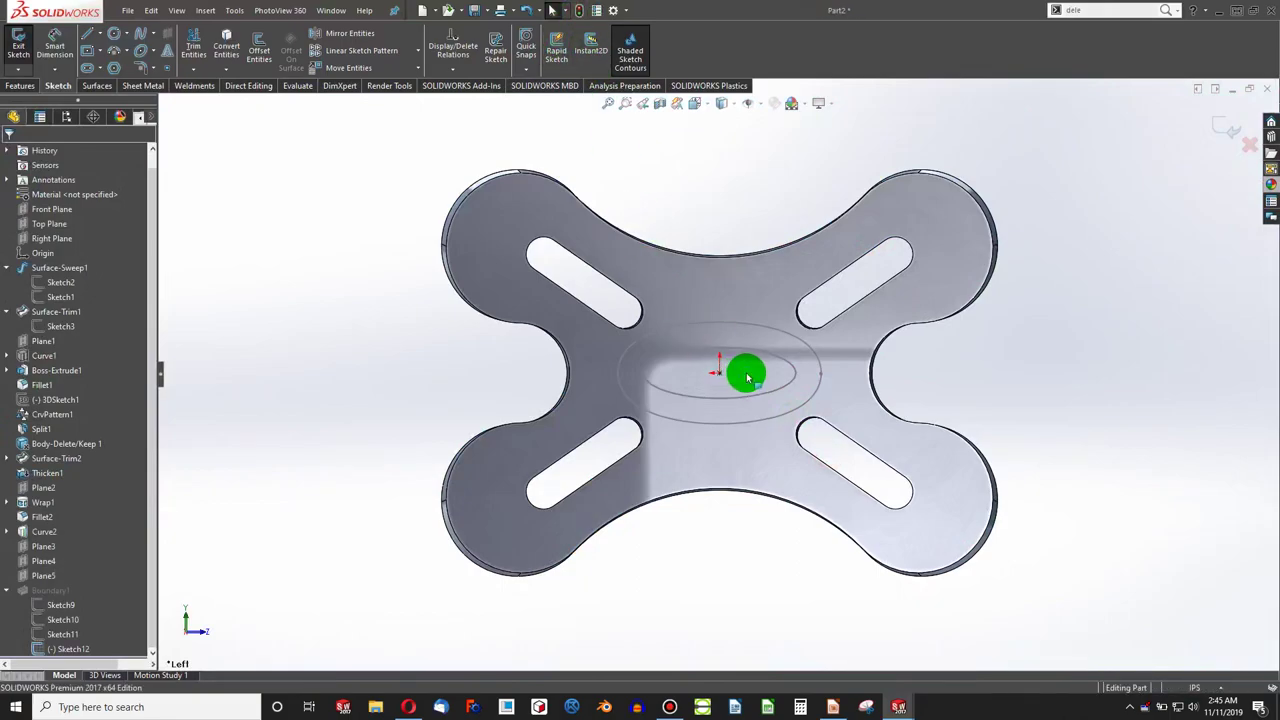
Step: Examine the tip and overall shape of the boundary boss from the back and the side
mouse_move(757, 351)
middle_down()
mouse_move(650, 450)
mouse_move(586, 446)
middle_up()
scroll(609, 435, down, 4)
mouse_move(648, 411)
middle_down()
mouse_move(623, 480)
mouse_move(646, 474)
mouse_move(635, 420)
middle_up()
scroll(635, 401, down, 5)
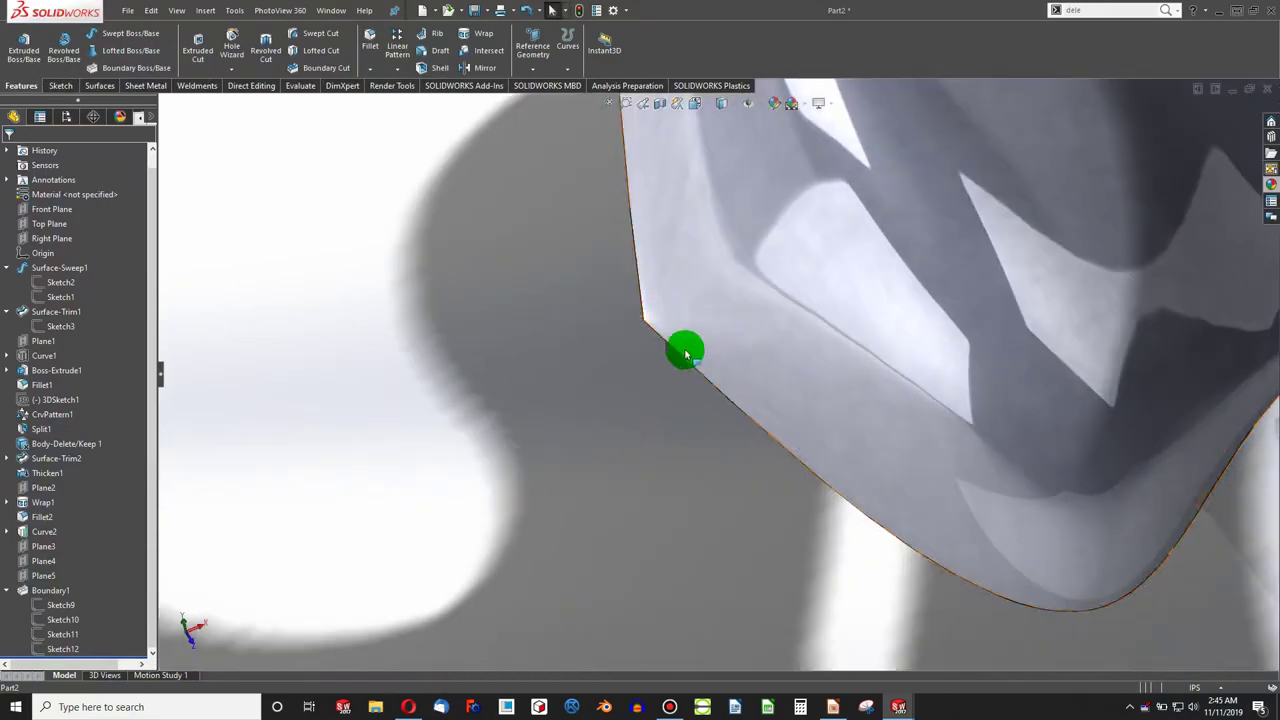
scroll(690, 355, down, 8)
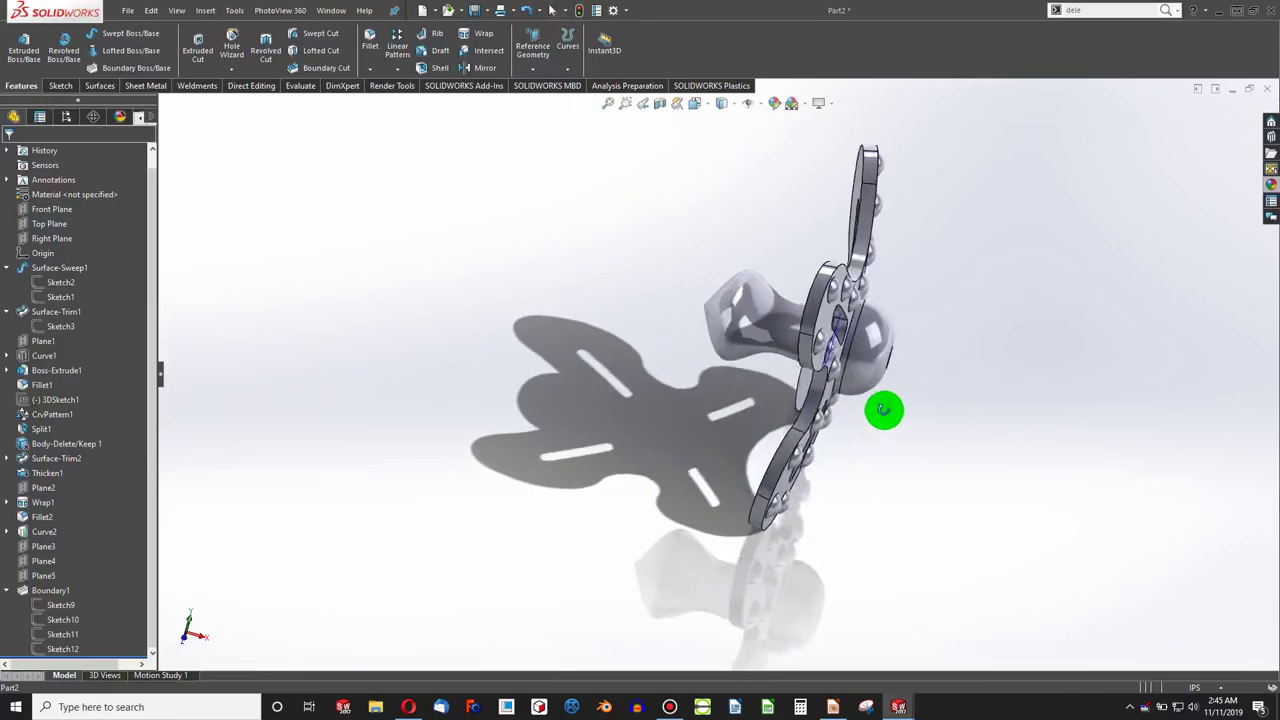
middle_drag(884, 409, 910, 494)
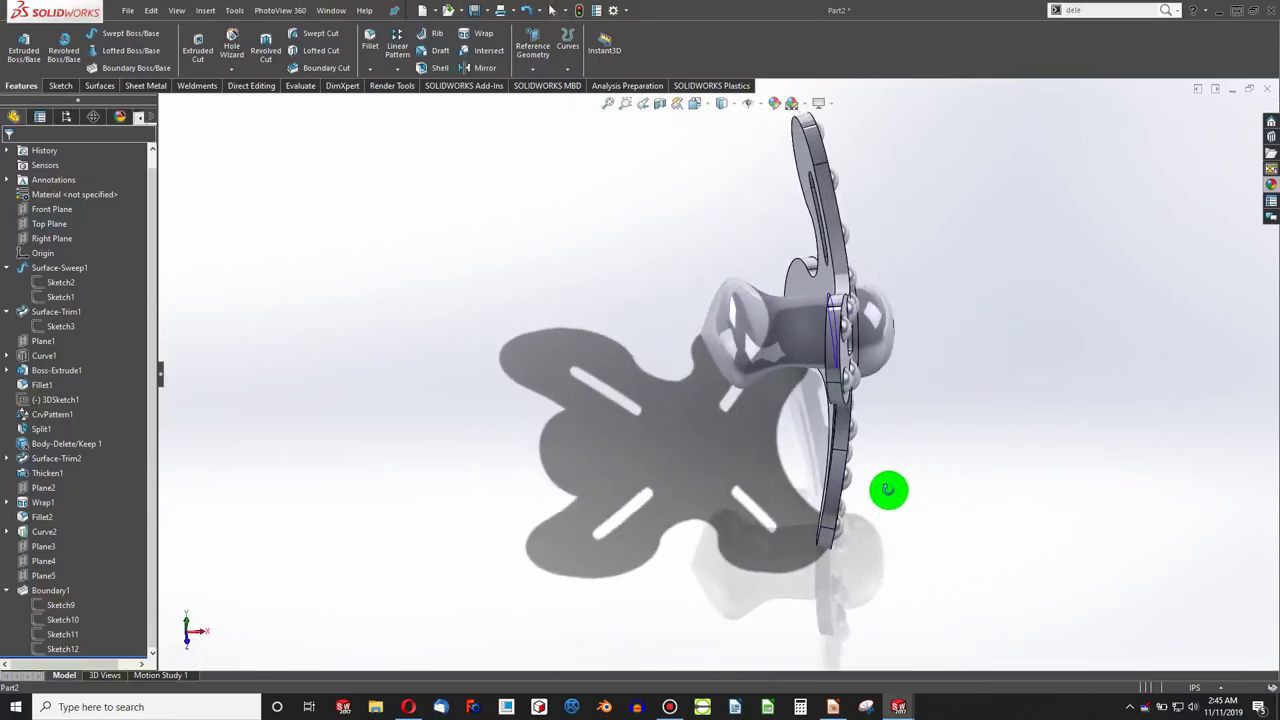